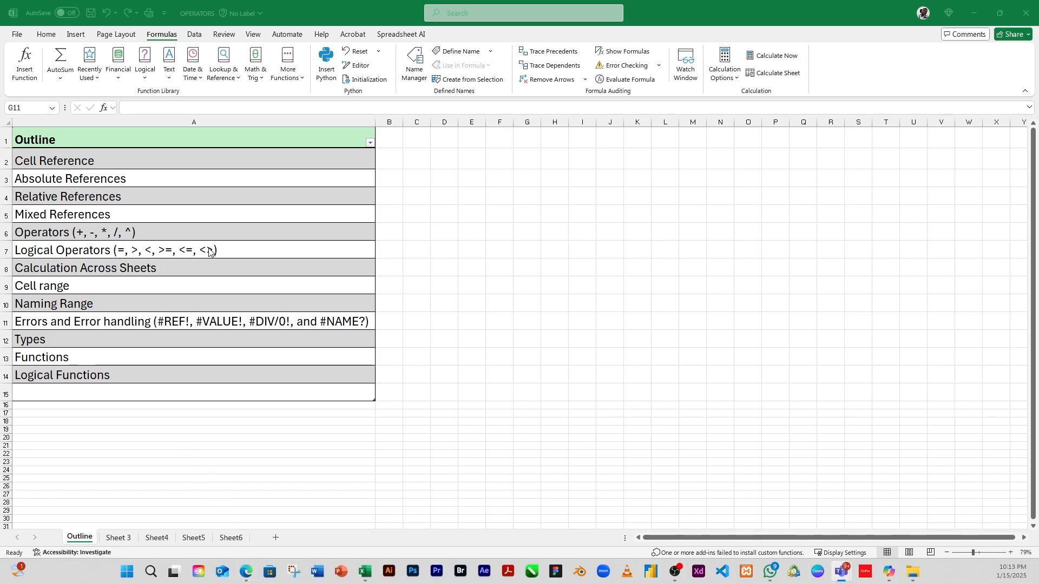
click(46, 34)
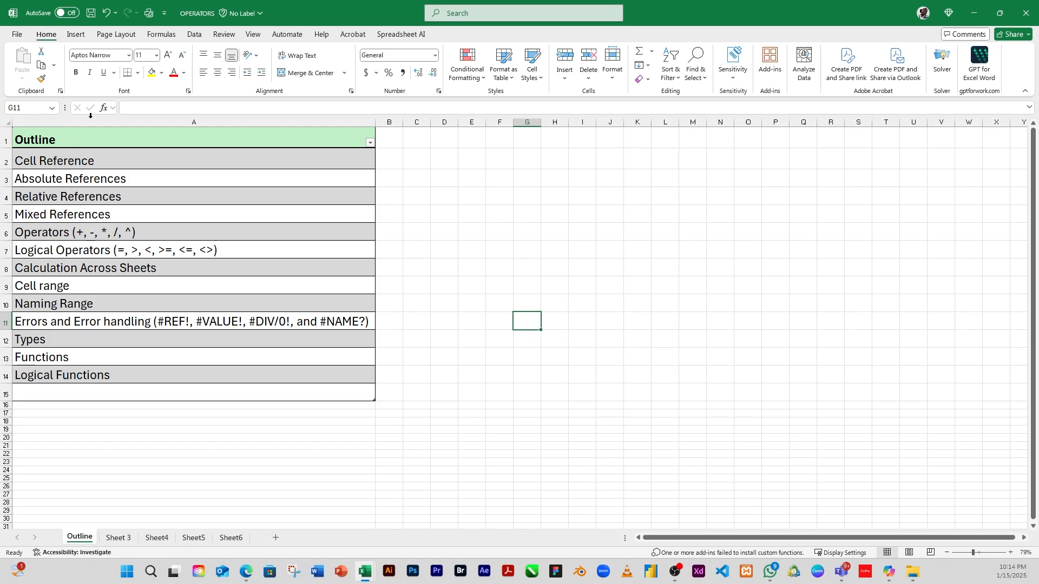
click(123, 35)
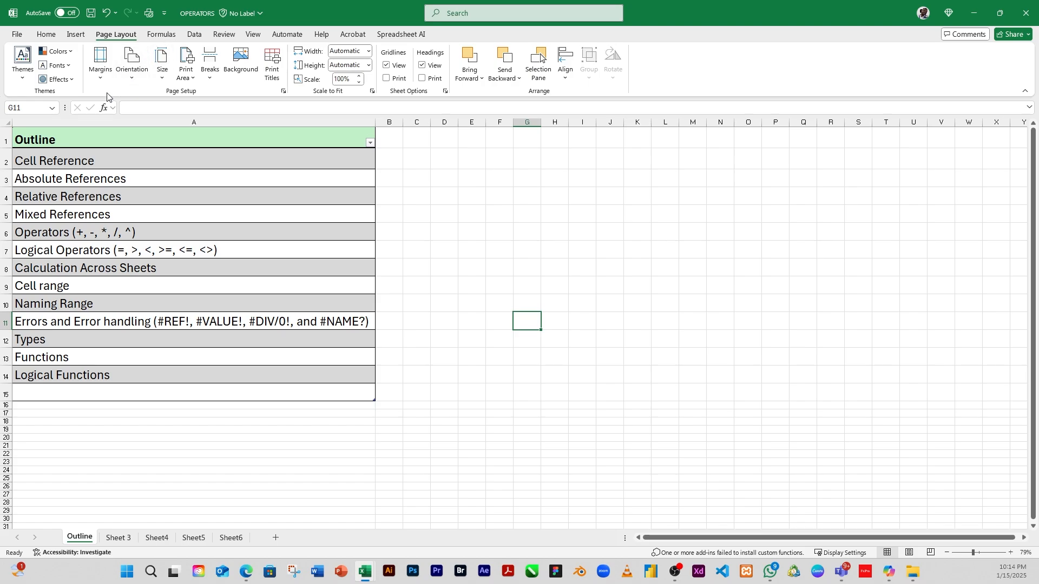
click(161, 35)
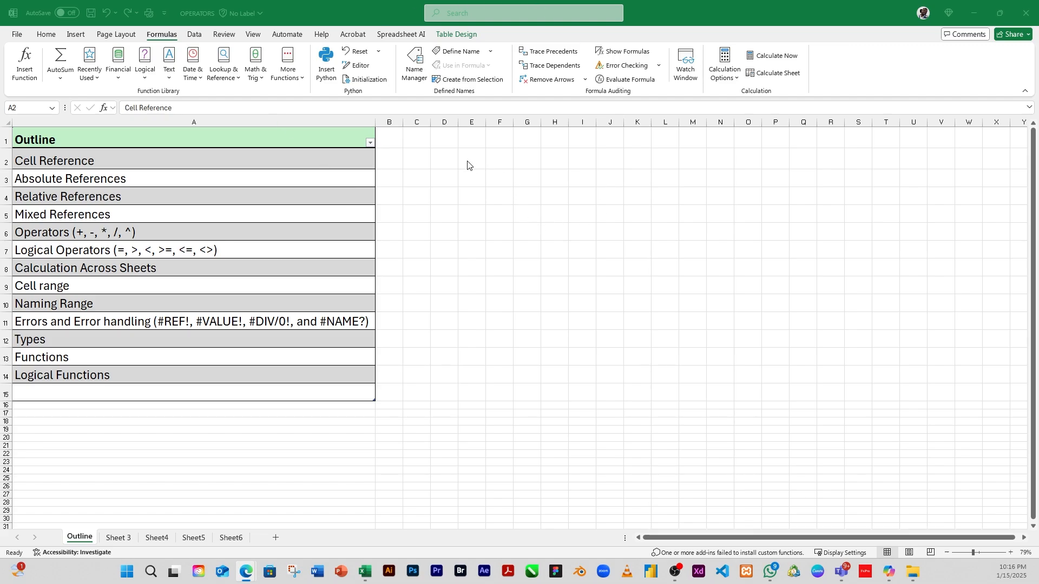
click(476, 142)
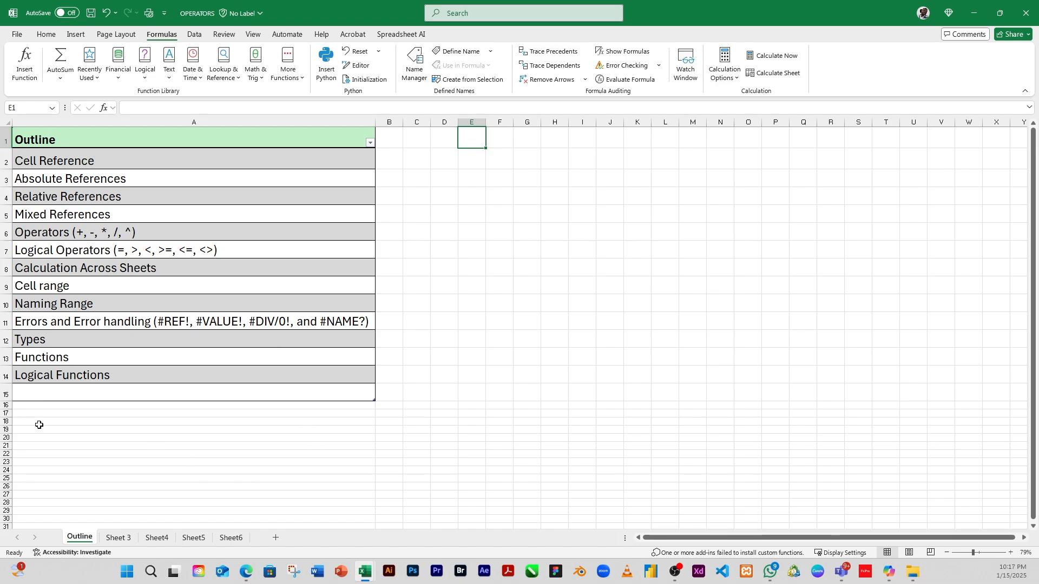
- Enter the sample numbers 45, 56 and 89 in cells D1 to D3 of the Outline sheet
scroll(42, 424, up, 2)
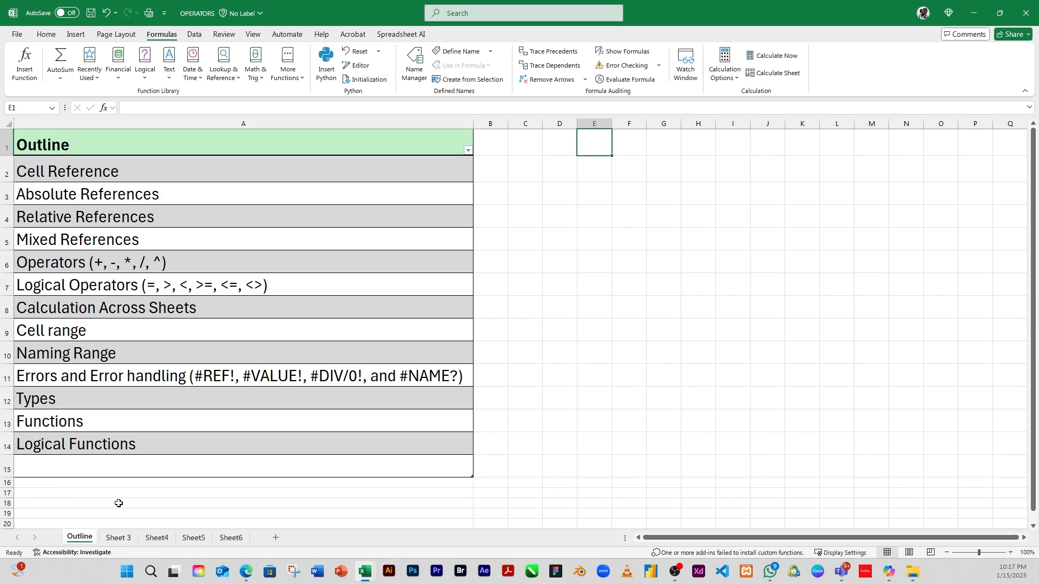
click(101, 494)
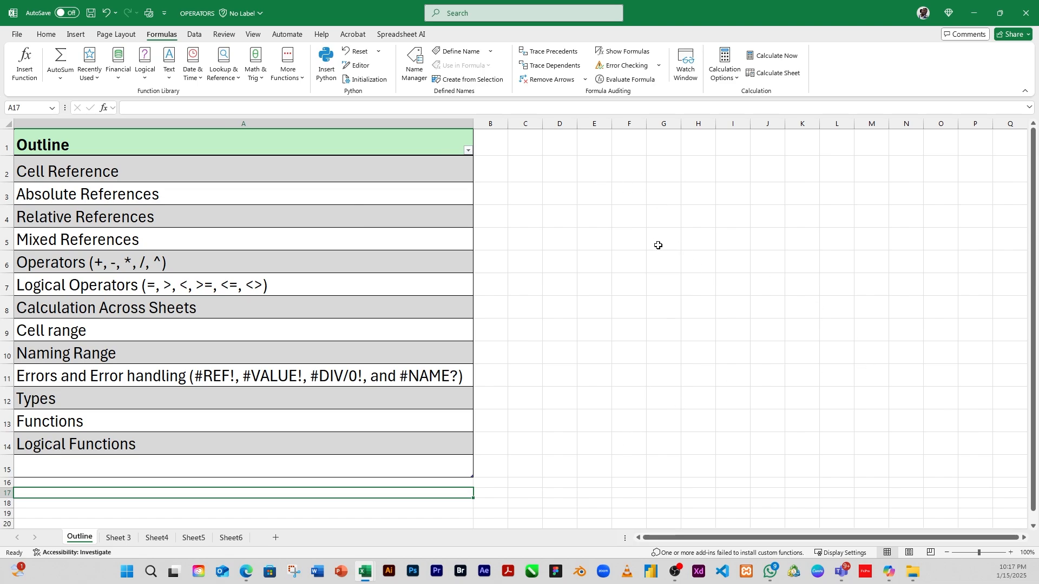
click(564, 147)
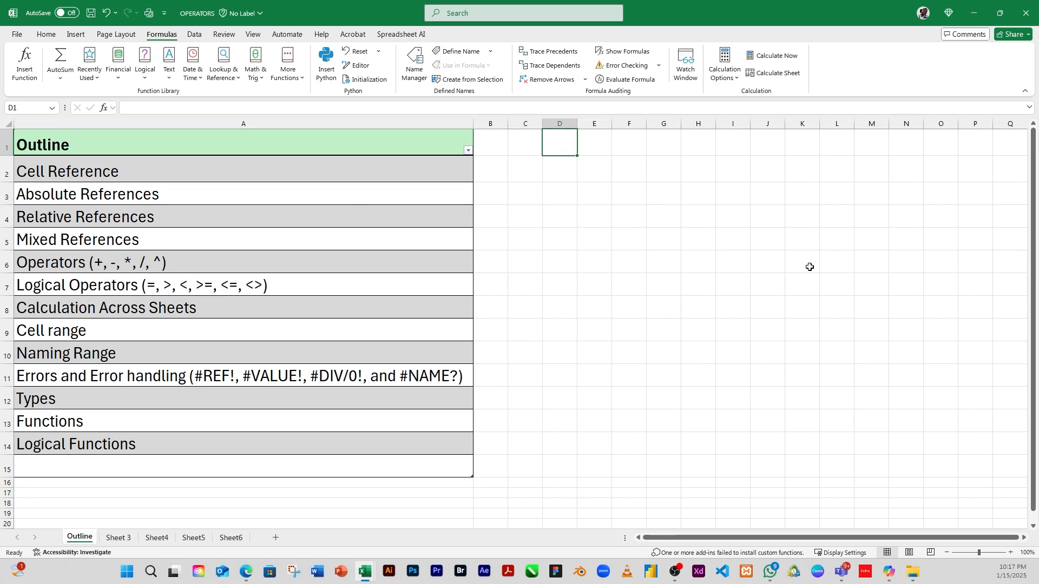
text(45)
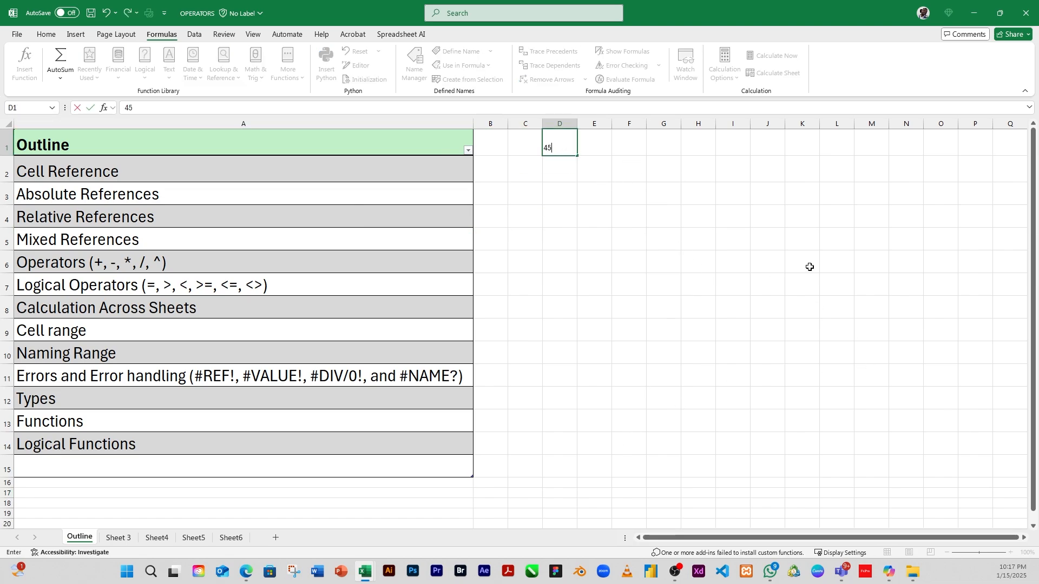
key(Return)
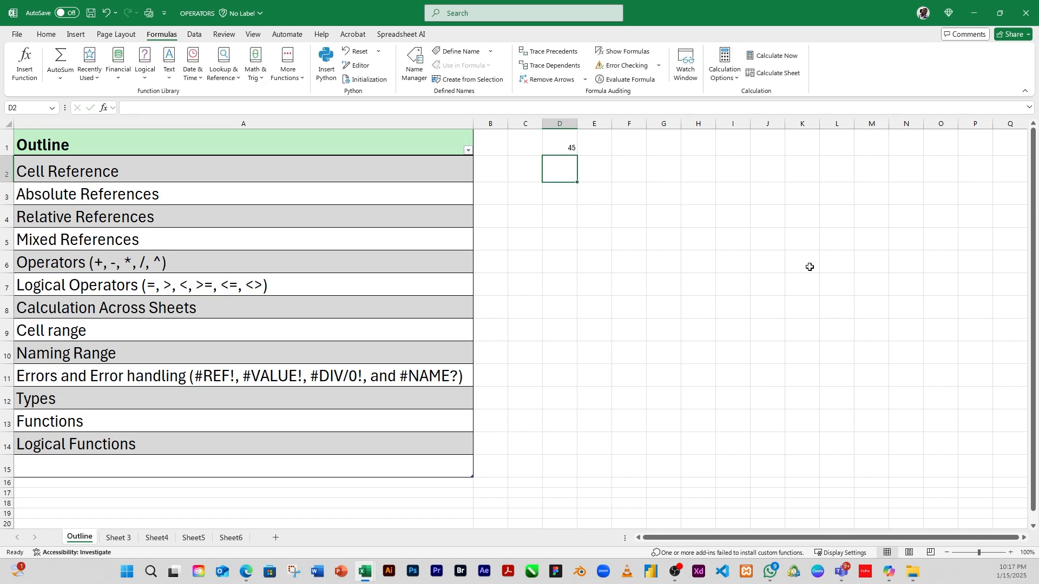
text(56)
key(Return)
text(89)
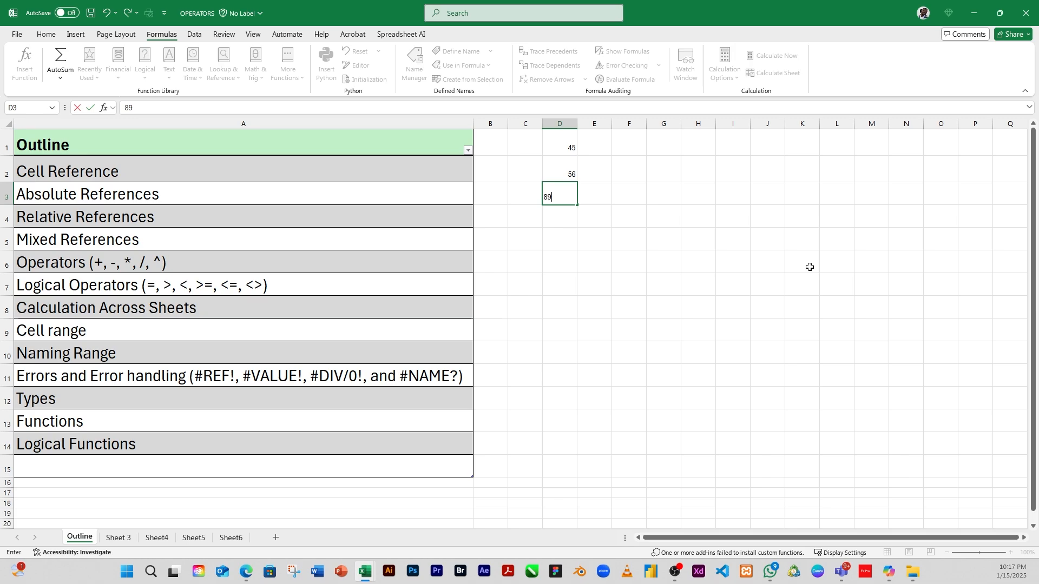
click(685, 268)
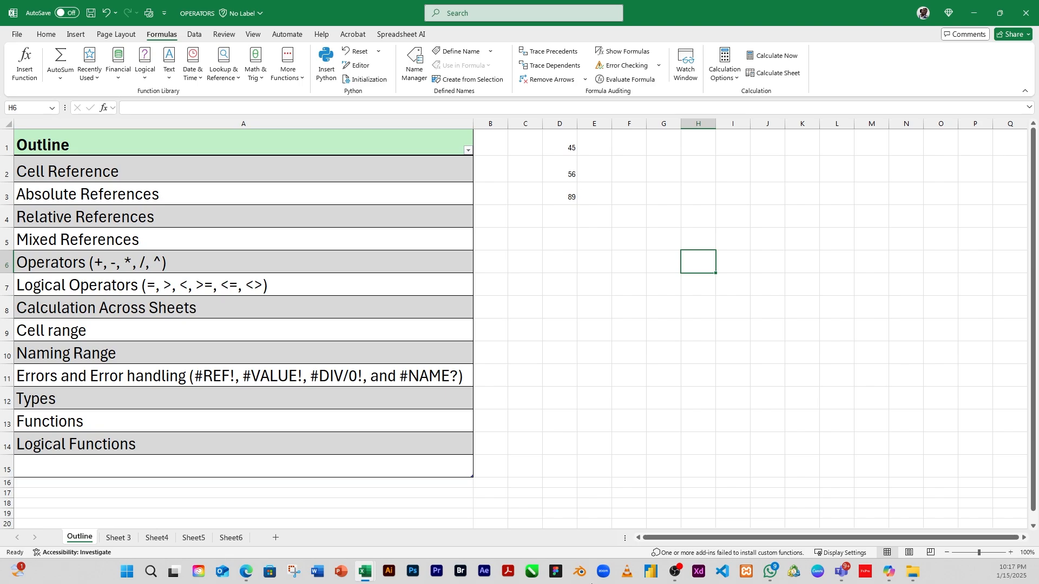
- Enter the formula =D1 in cell I1 and check it in the cell
click(727, 208)
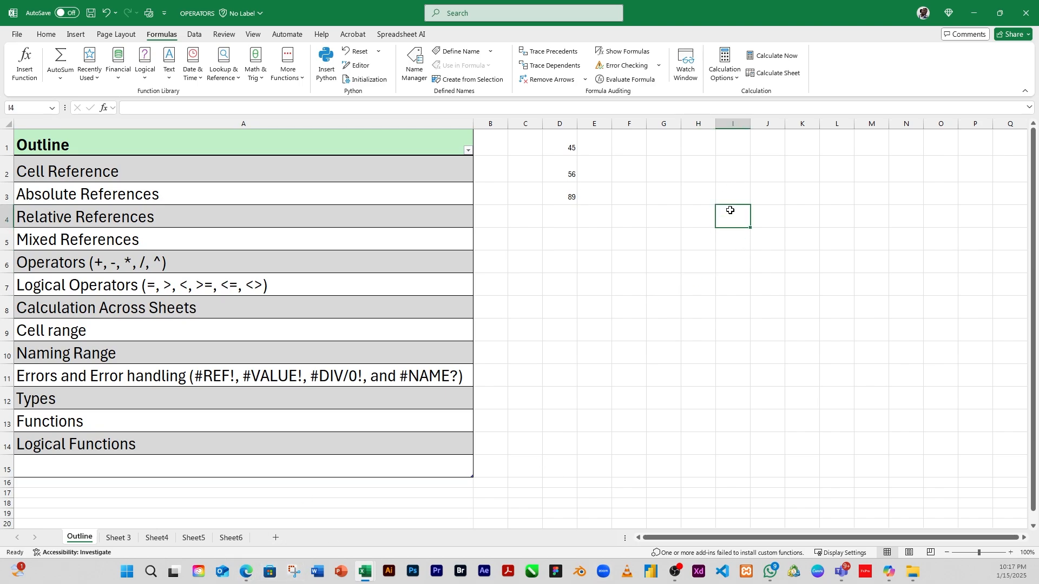
click(731, 149)
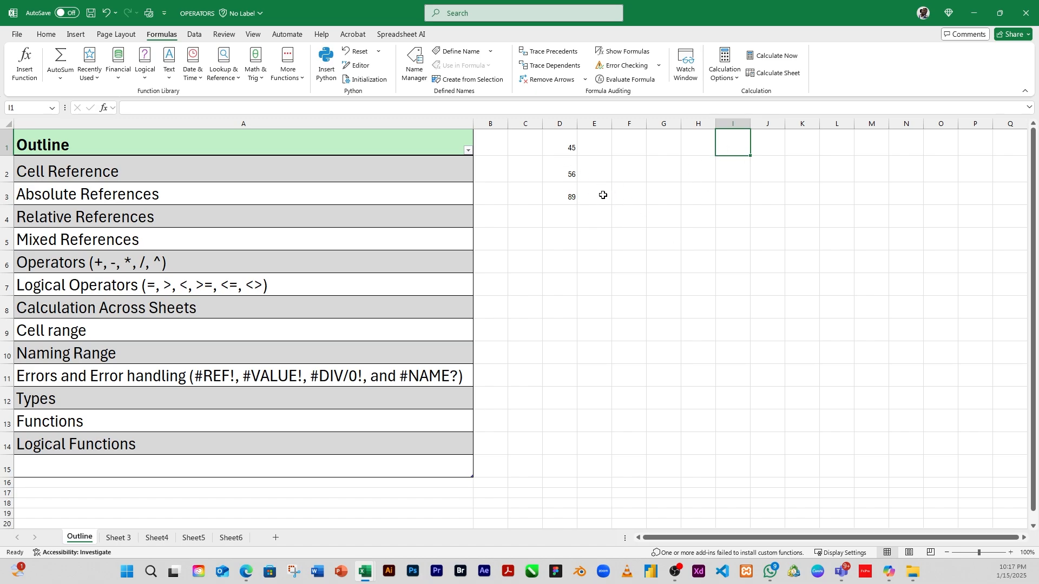
text(=)
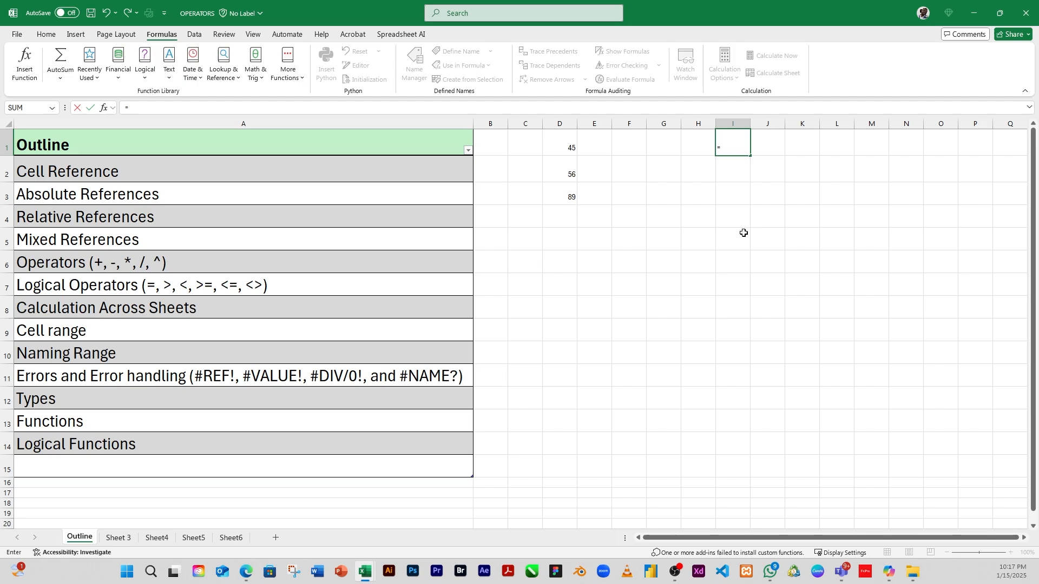
text(d1)
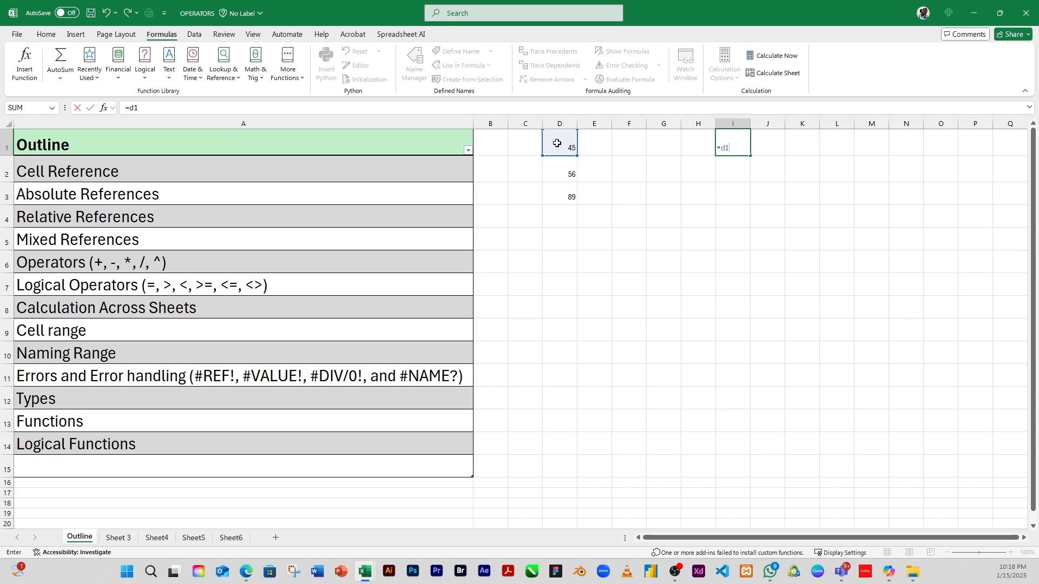
key(Return)
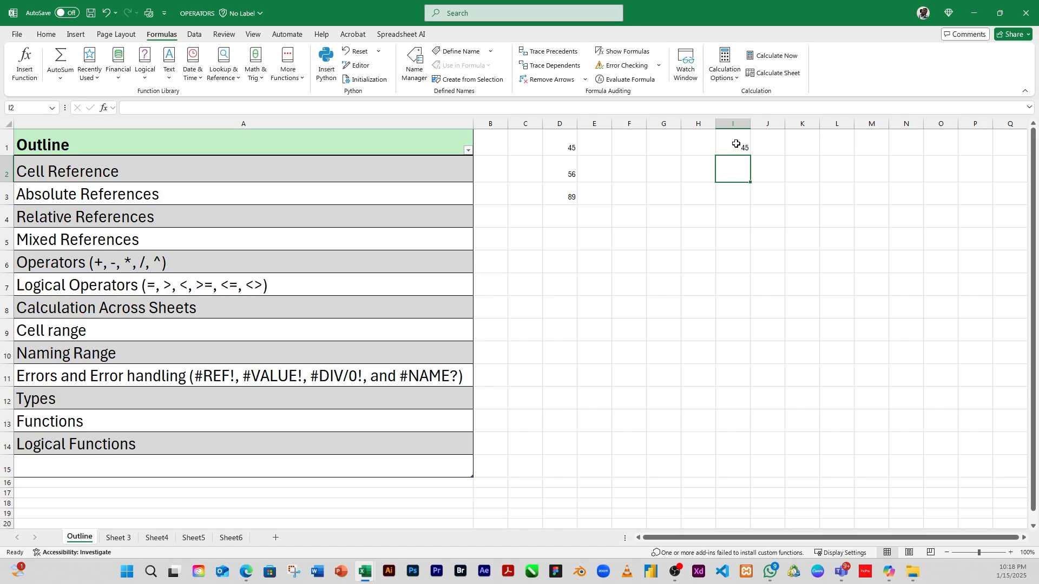
click(736, 144)
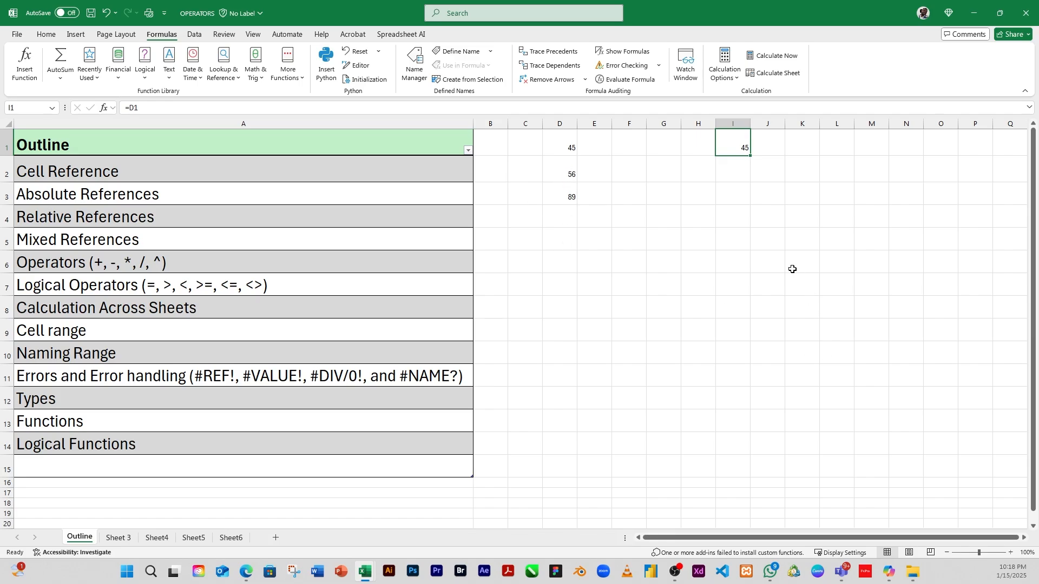
- Reference the second sample number from cell K5 with the formula =D2
click(803, 238)
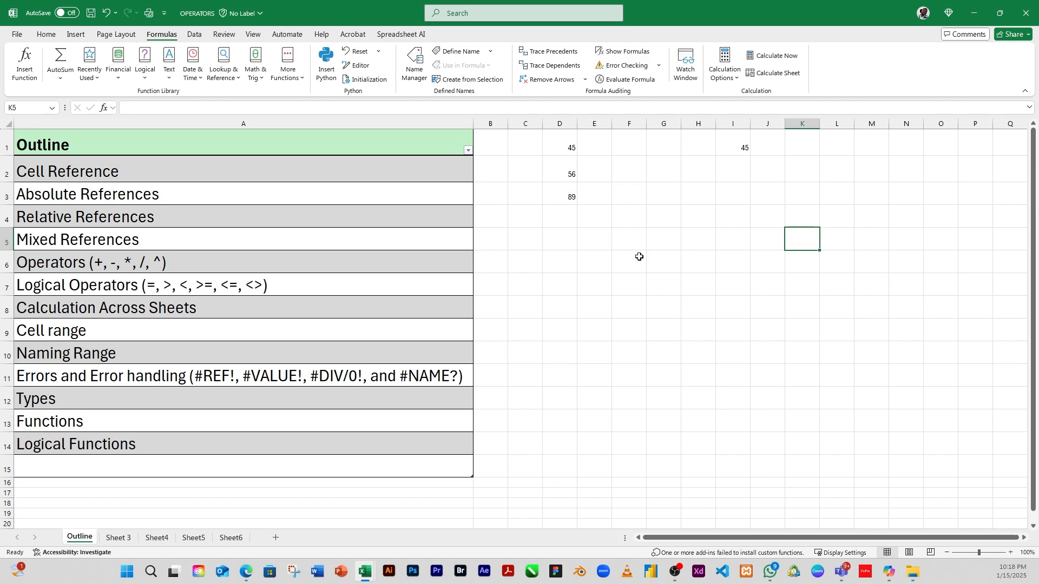
text(=)
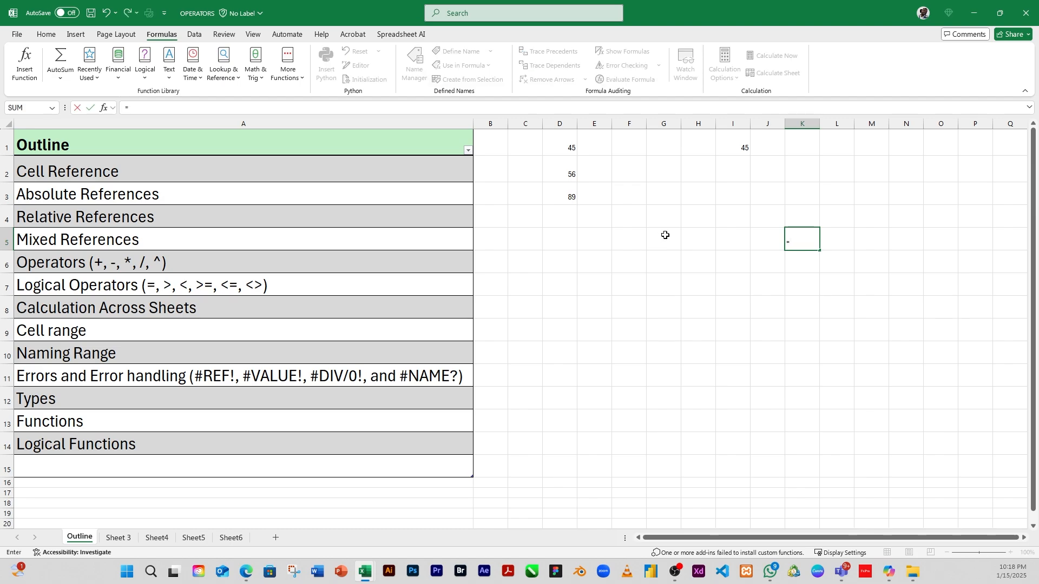
text(d2)
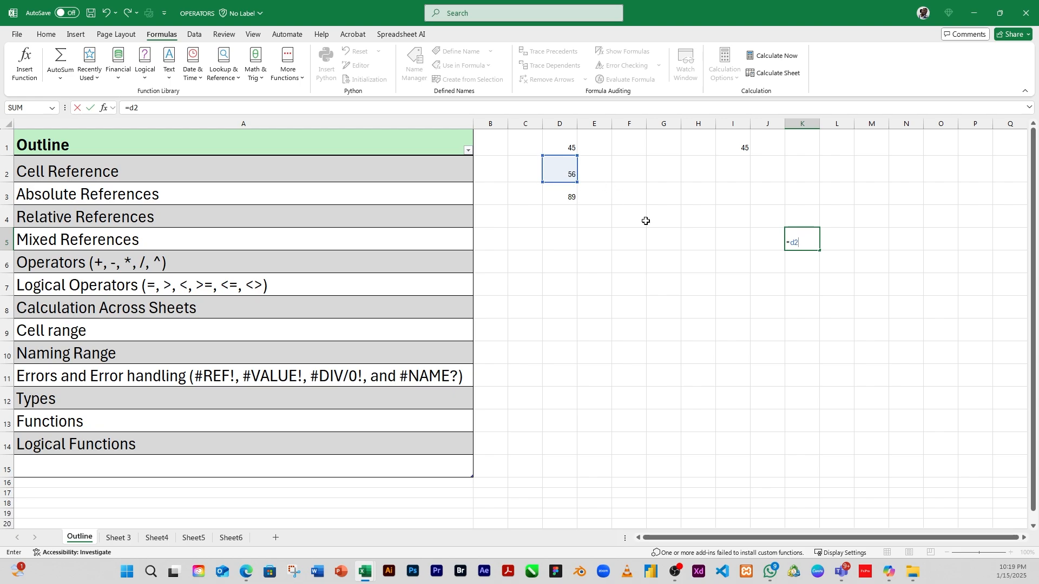
key(Return)
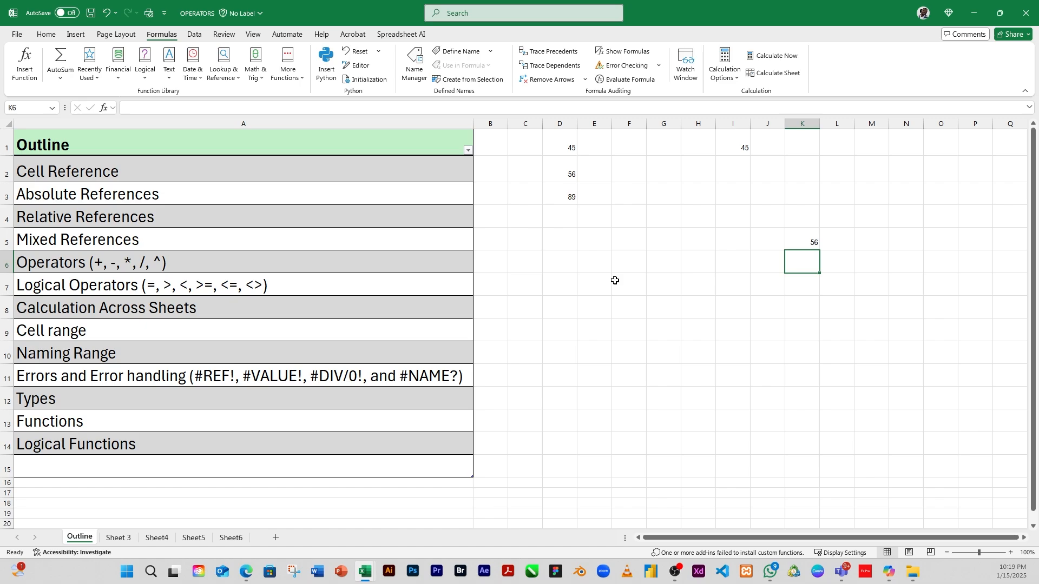
- Add cells with references by entering =D2+D3+D4 in cell F7, and check the resulting formula
click(562, 147)
click(564, 172)
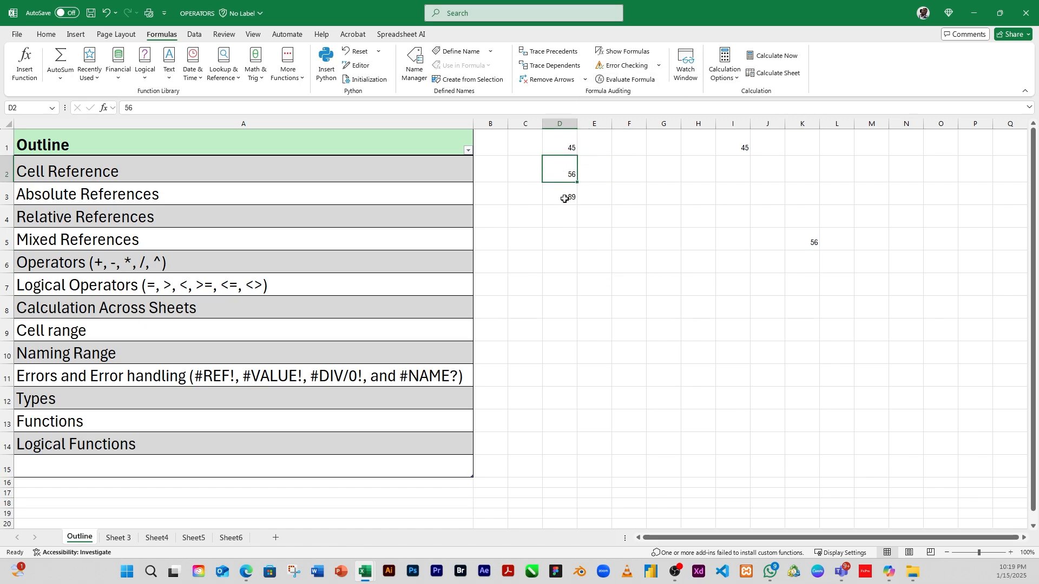
click(565, 199)
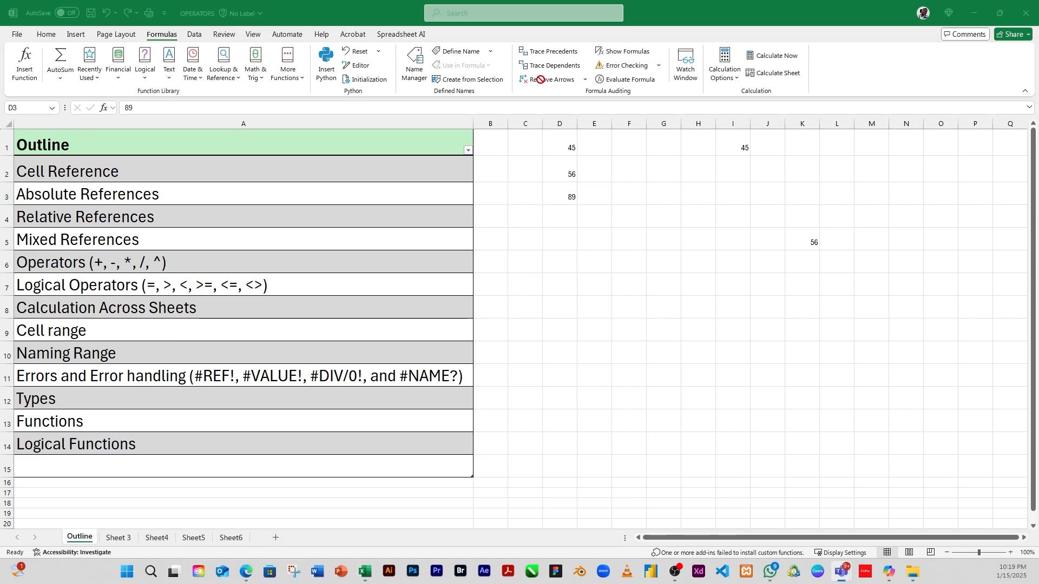
click(629, 284)
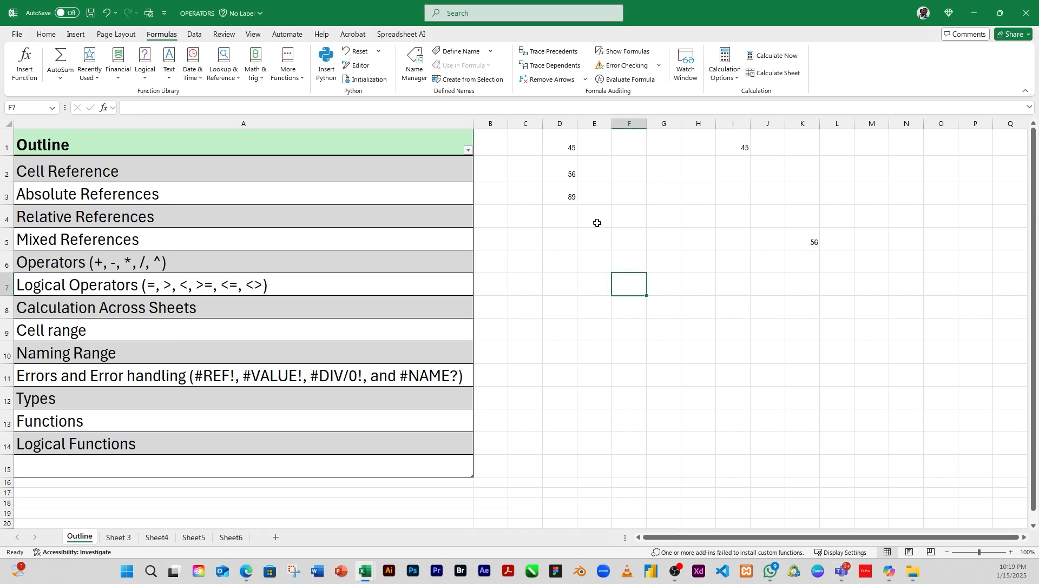
text(=)
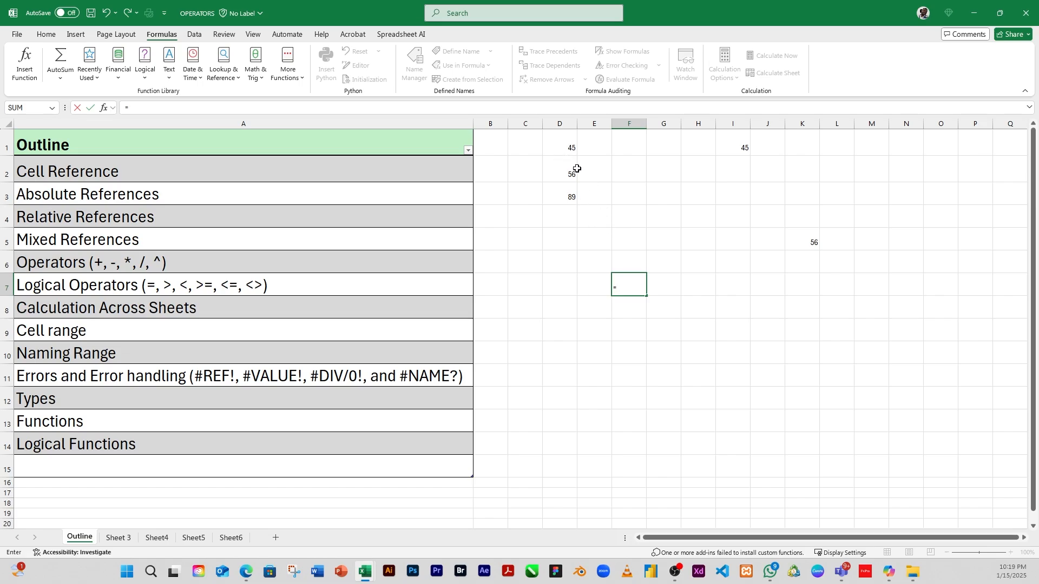
key(alt+Tab)
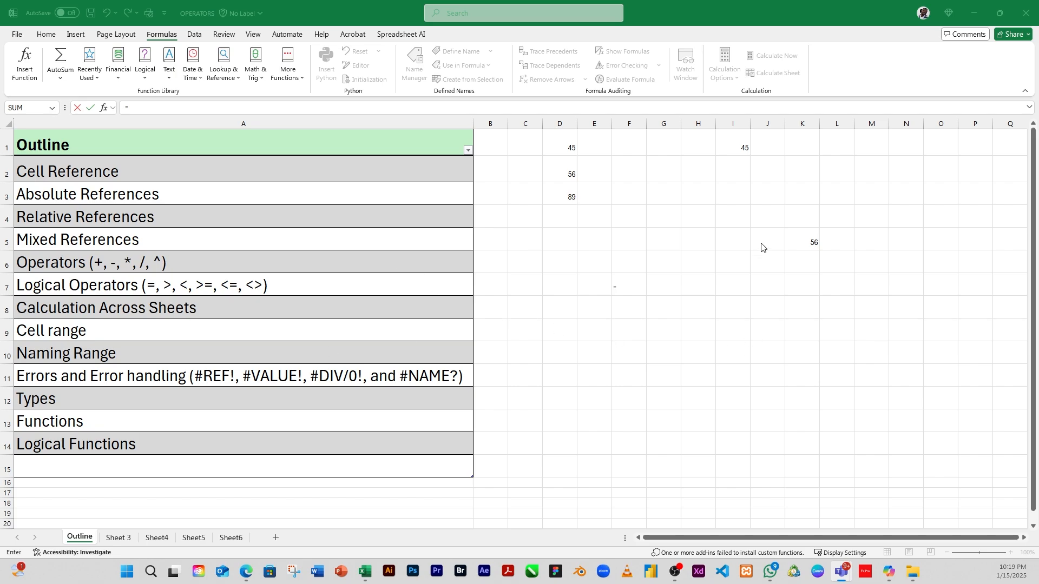
click(610, 286)
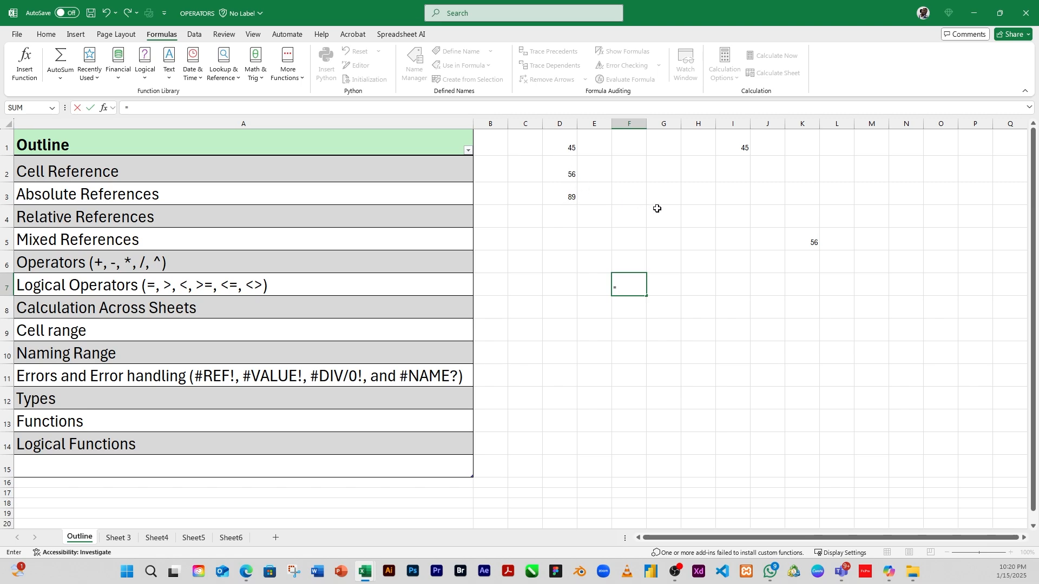
text(d2+)
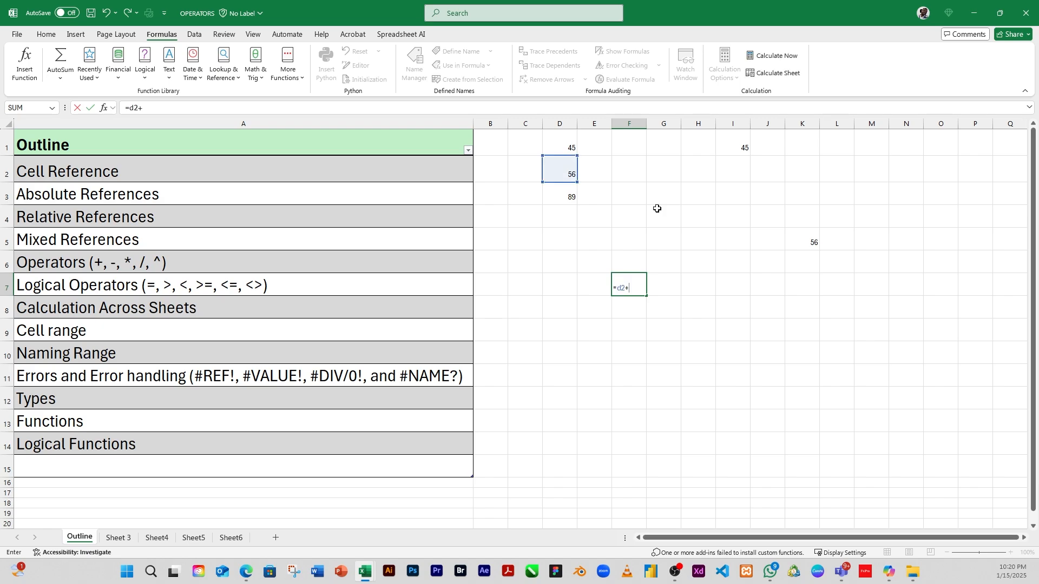
text(d3)
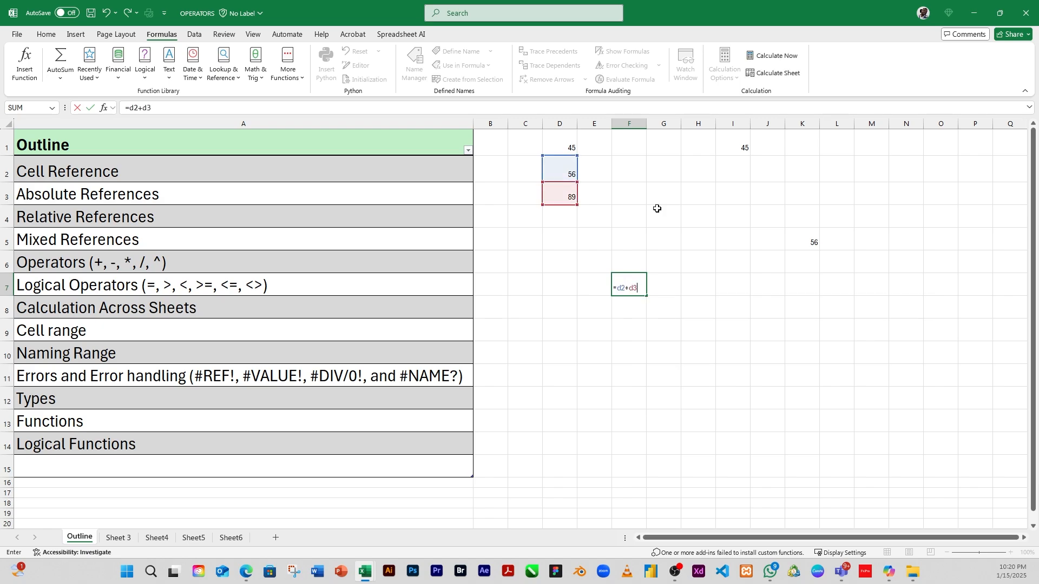
text(+d4)
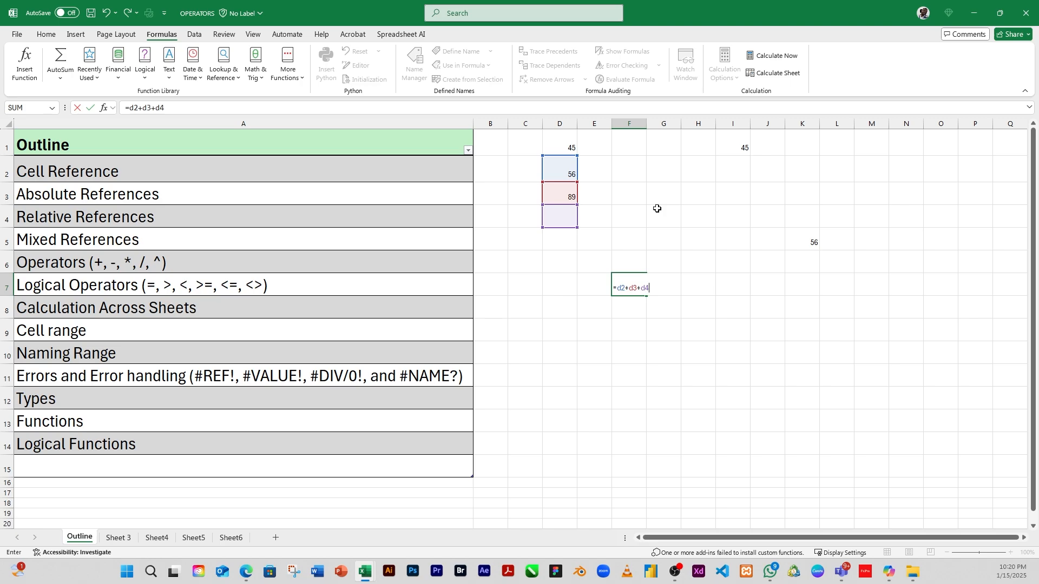
key(Return)
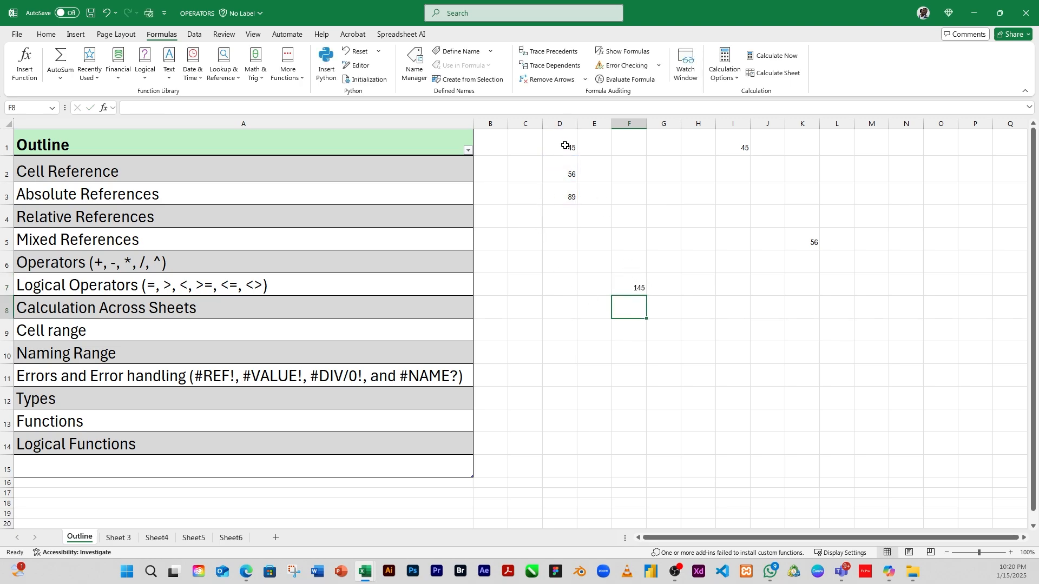
click(637, 290)
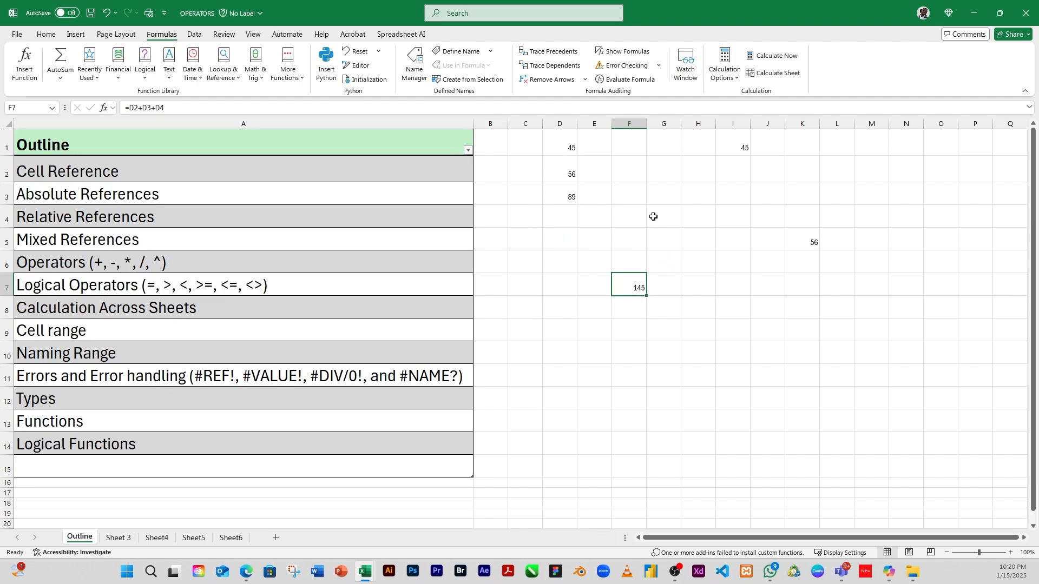
click(634, 308)
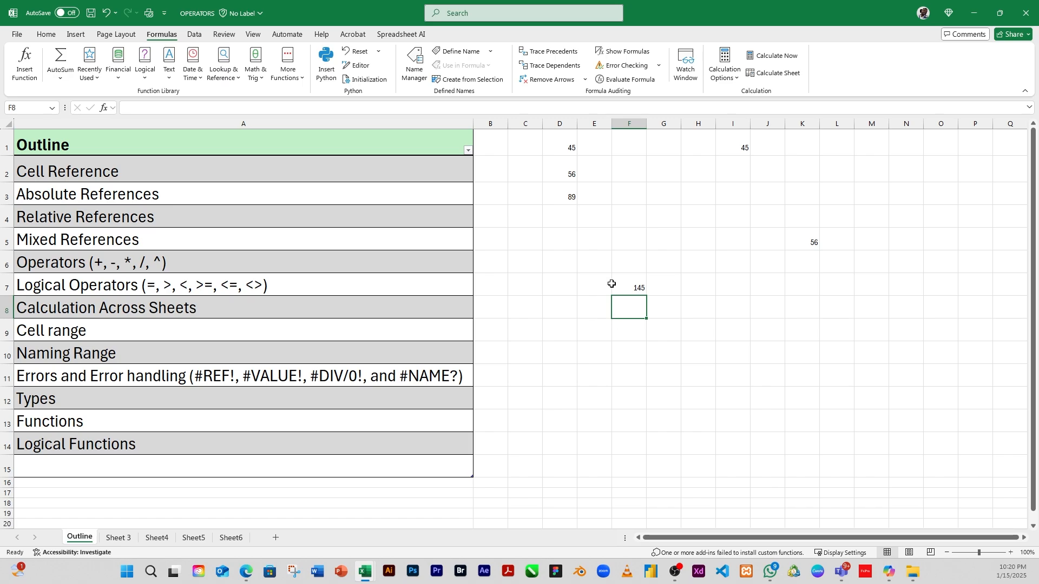
click(85, 196)
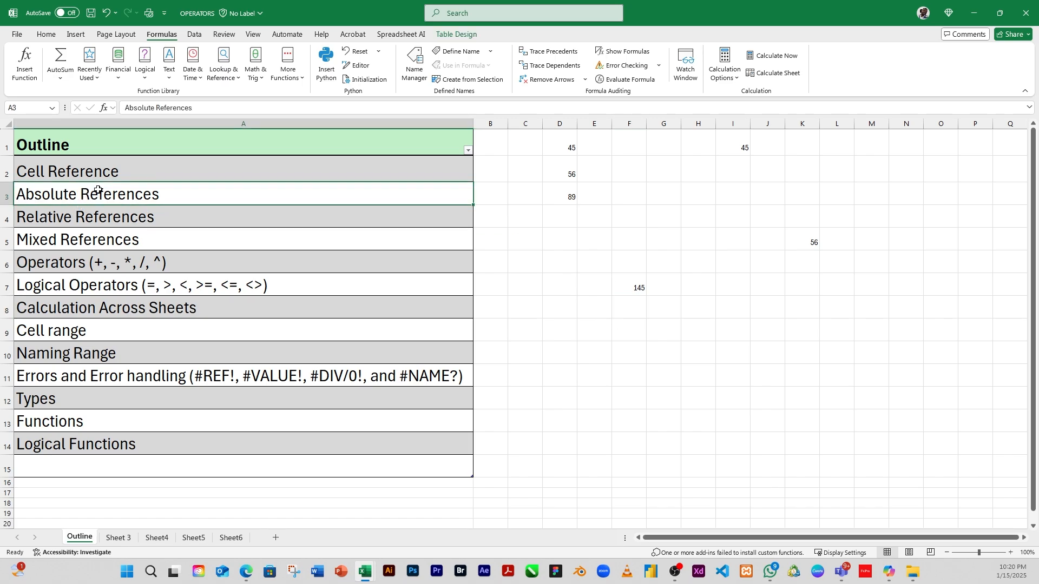
key(alt+Tab)
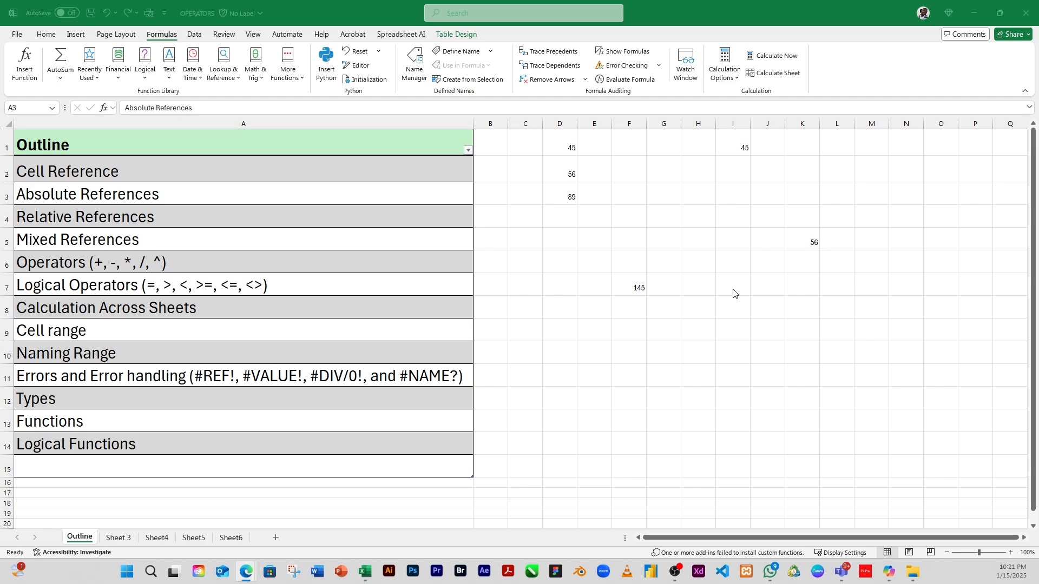
- Clear the earlier sample numbers and formulas, and enter the headers DAY 1 in D1 and DAY2 in E1
click(646, 237)
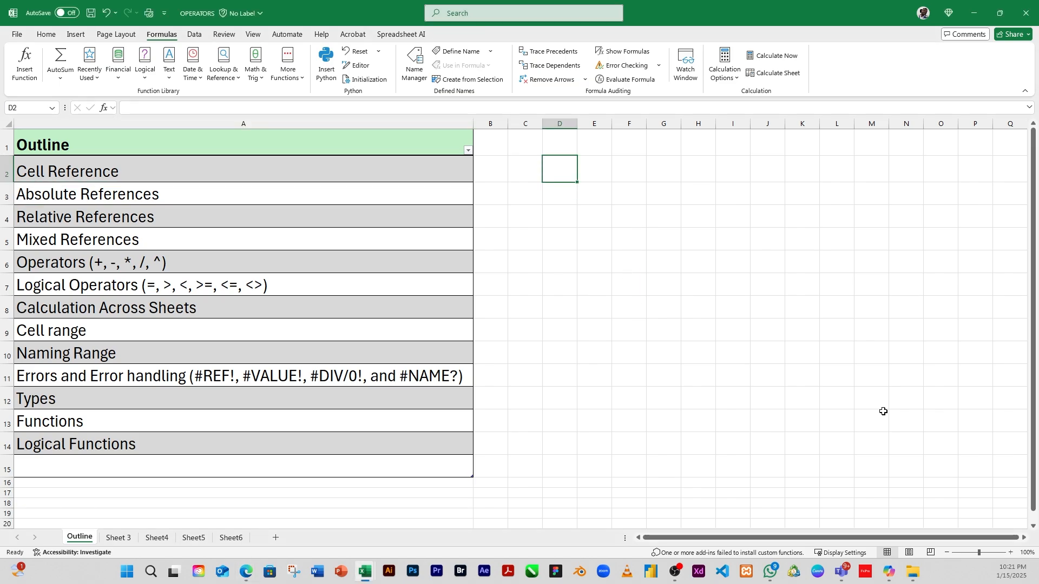
key(Up)
text(D)
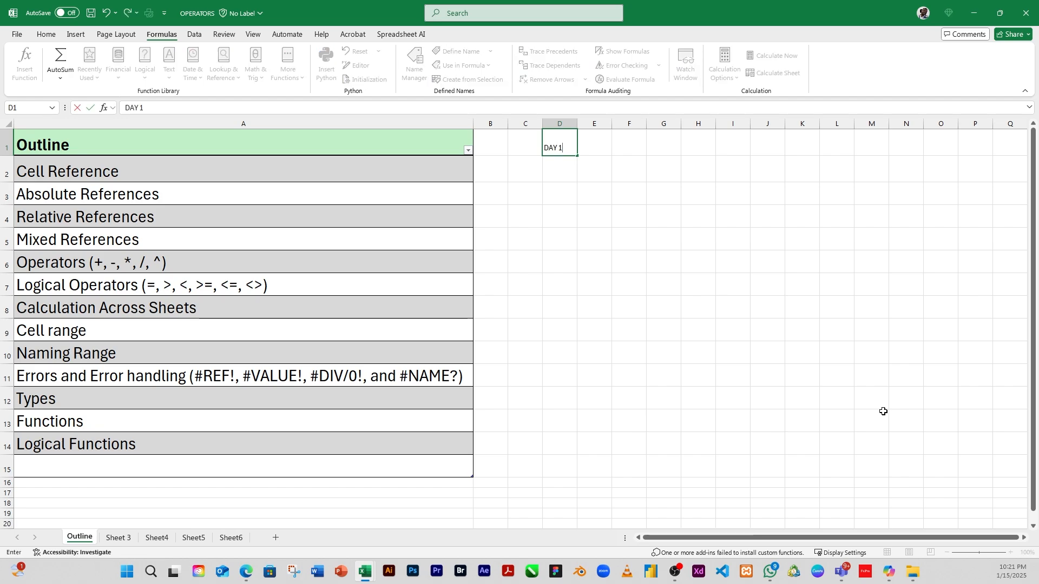
key(Tab)
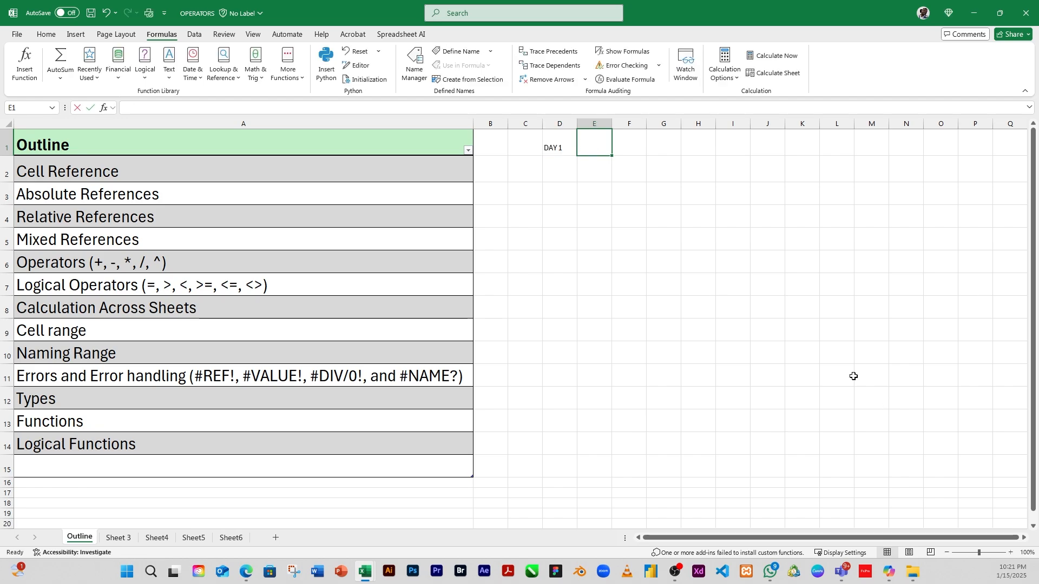
text(DAY2)
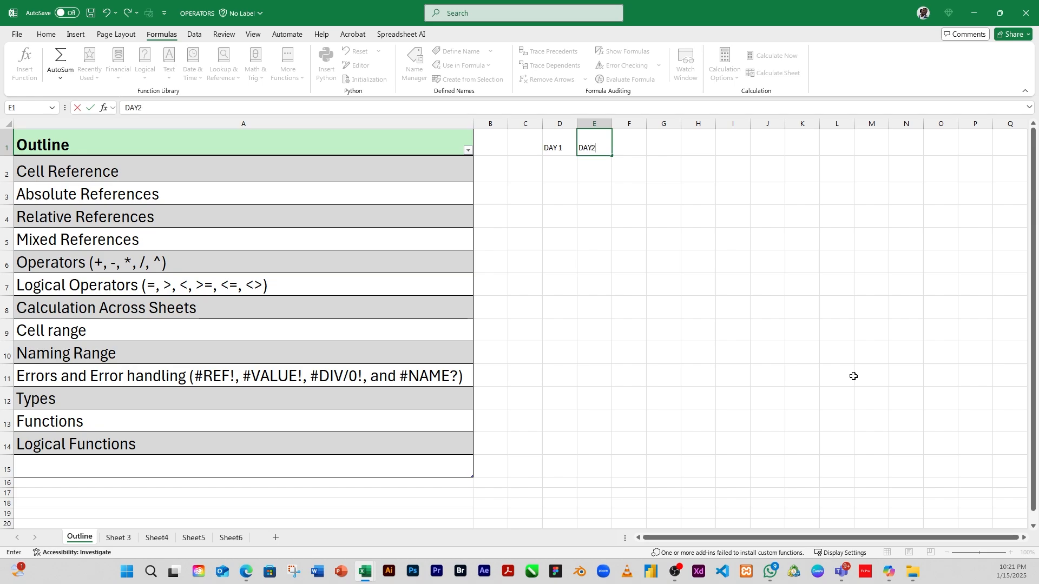
- Enter the numbers 25, 36 and 35 under DAY 1 in cells D2 to D4
click(552, 173)
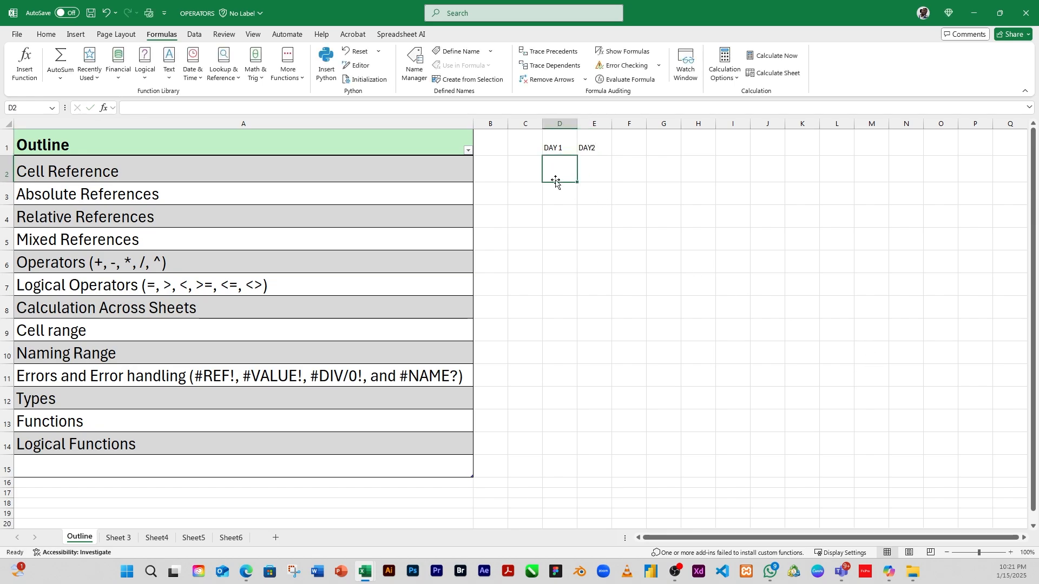
text(25)
key(Return)
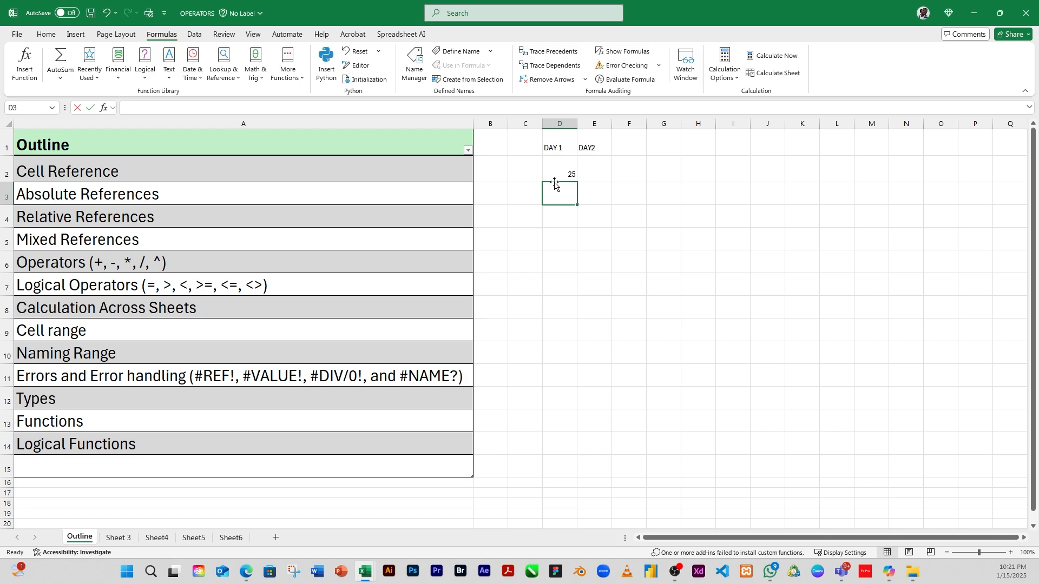
text(36)
key(Return)
text(35)
key(Return)
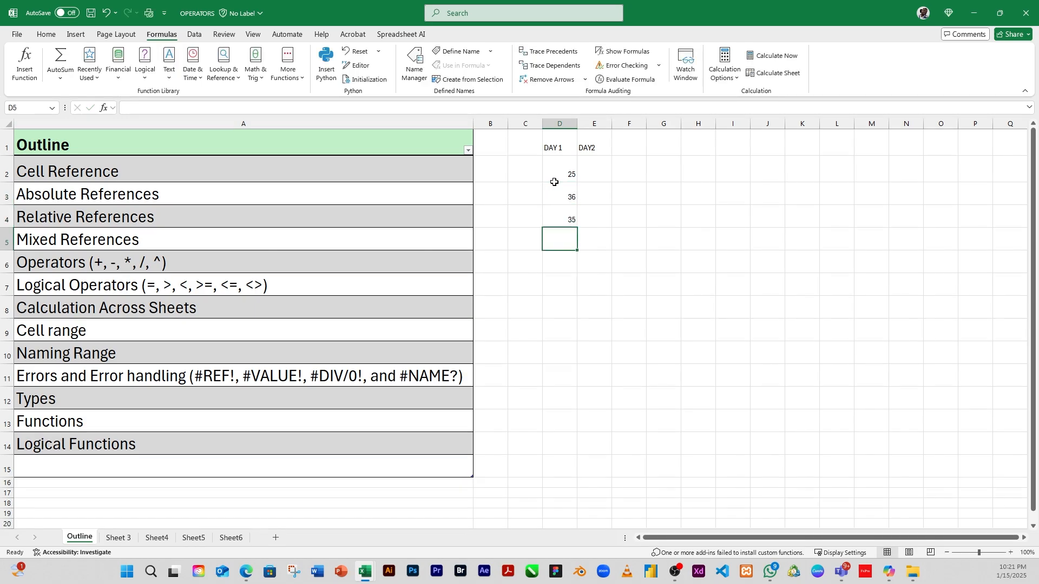
- Enter the numbers 78, 96 and 35 under DAY2 in cells E2 to E4
click(595, 169)
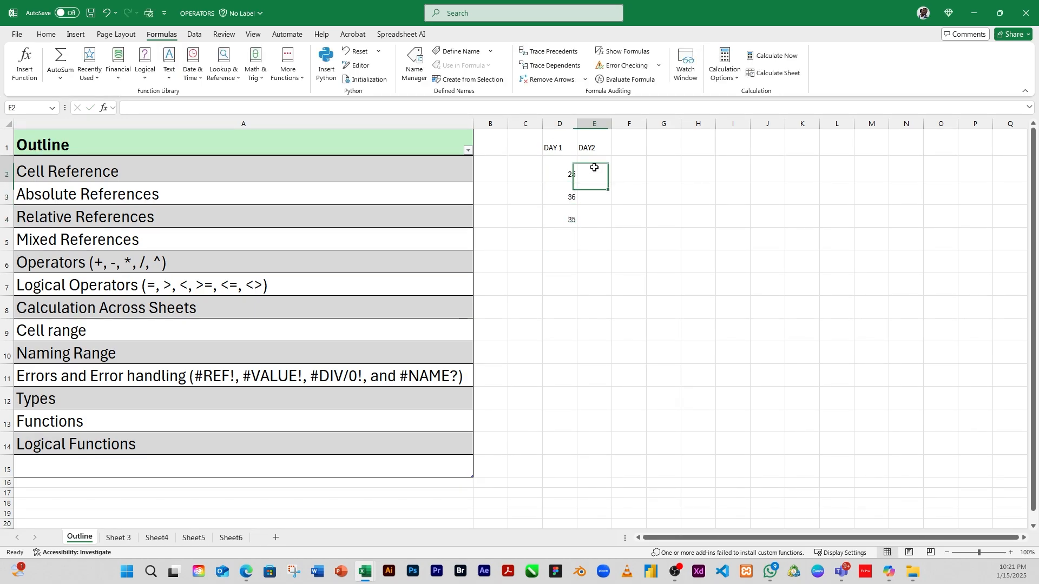
text(78)
key(Return)
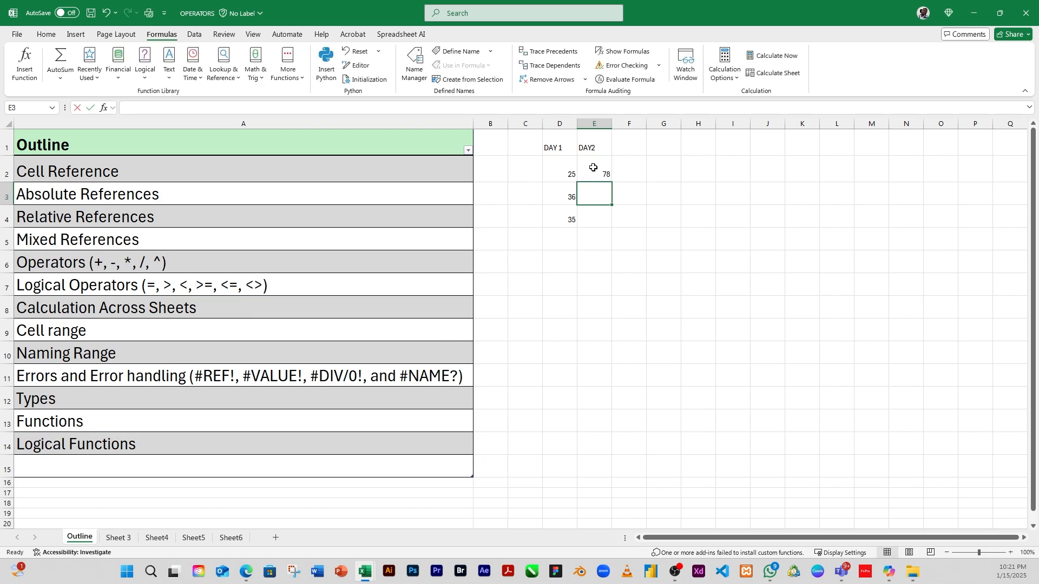
text(96)
key(Return)
text(35)
key(Return)
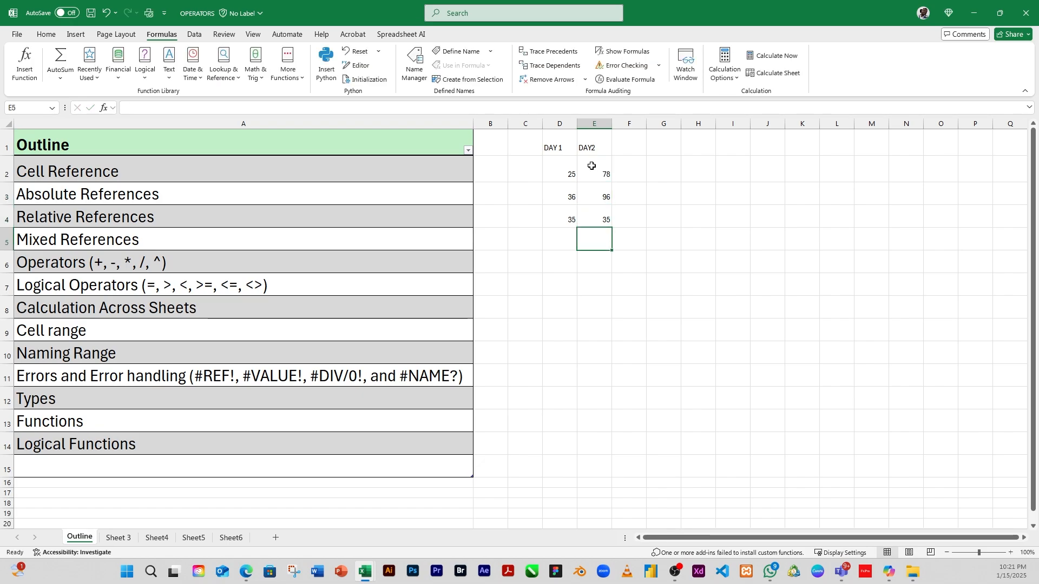
click(617, 222)
click(566, 193)
click(591, 180)
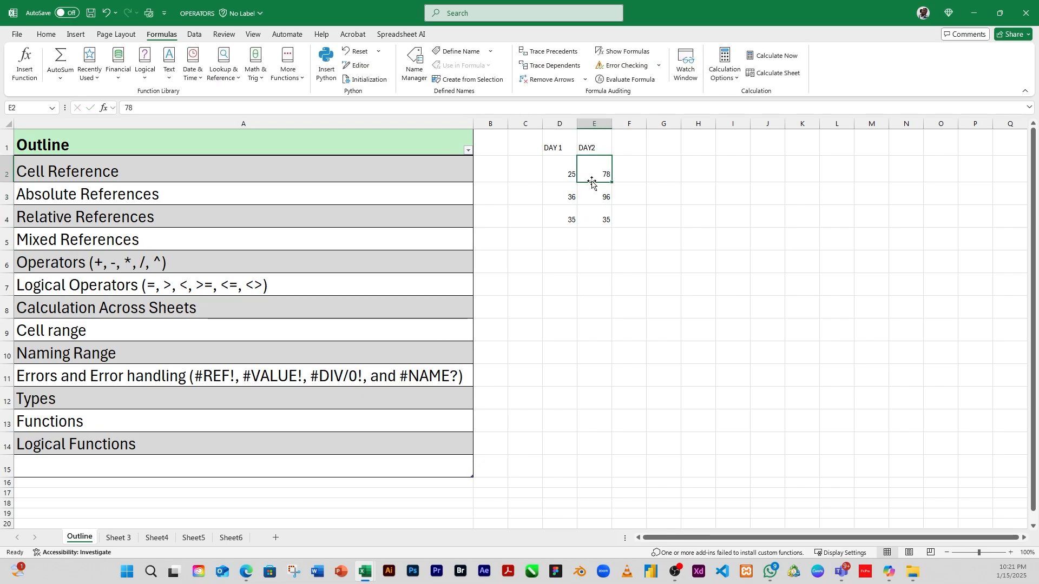
click(627, 170)
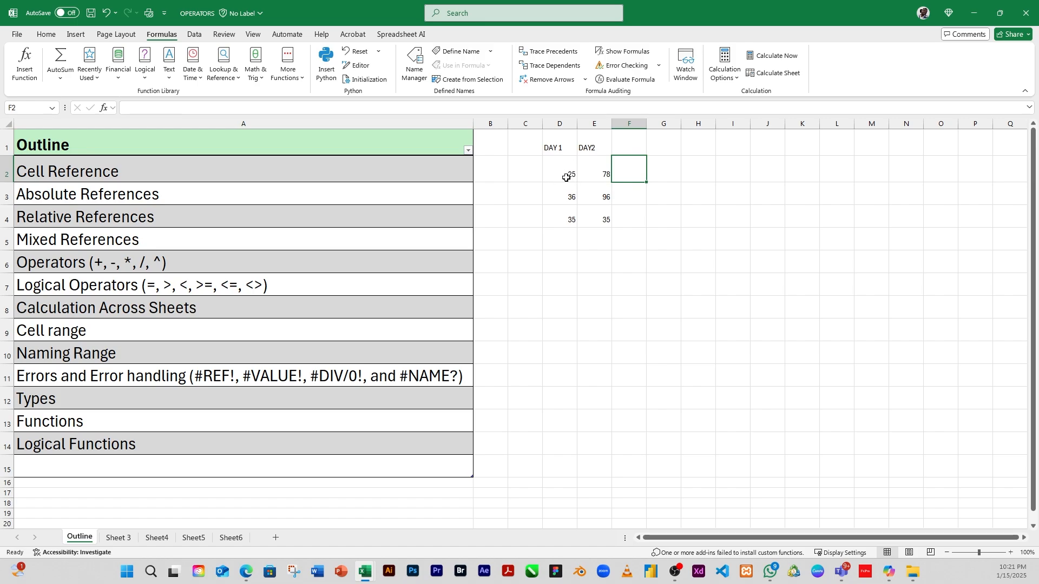
drag(570, 175, 602, 172)
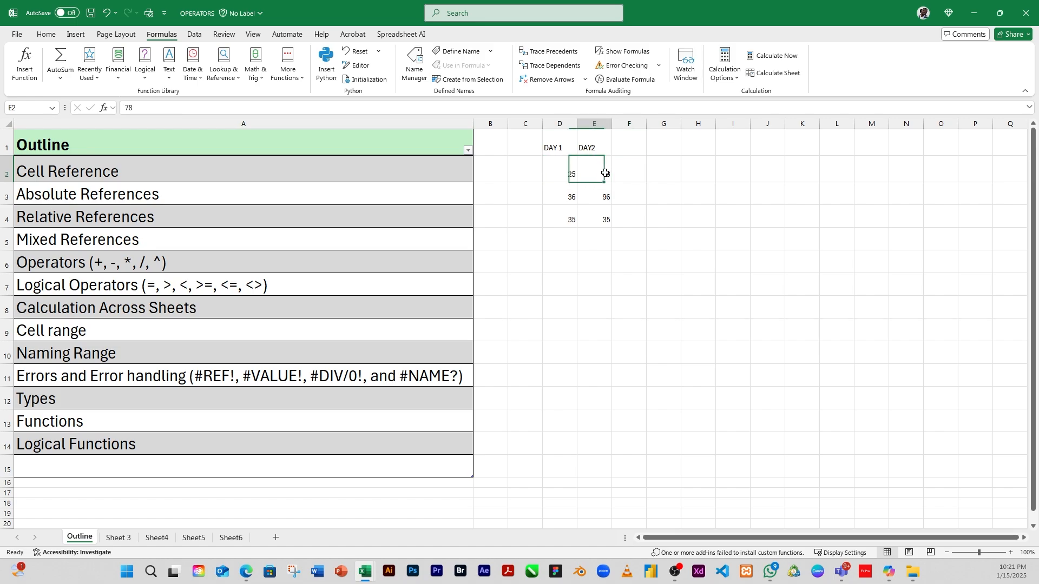
- Add the first row's two day values in cell F2 with the formula =D2+E2
click(636, 172)
text(=)
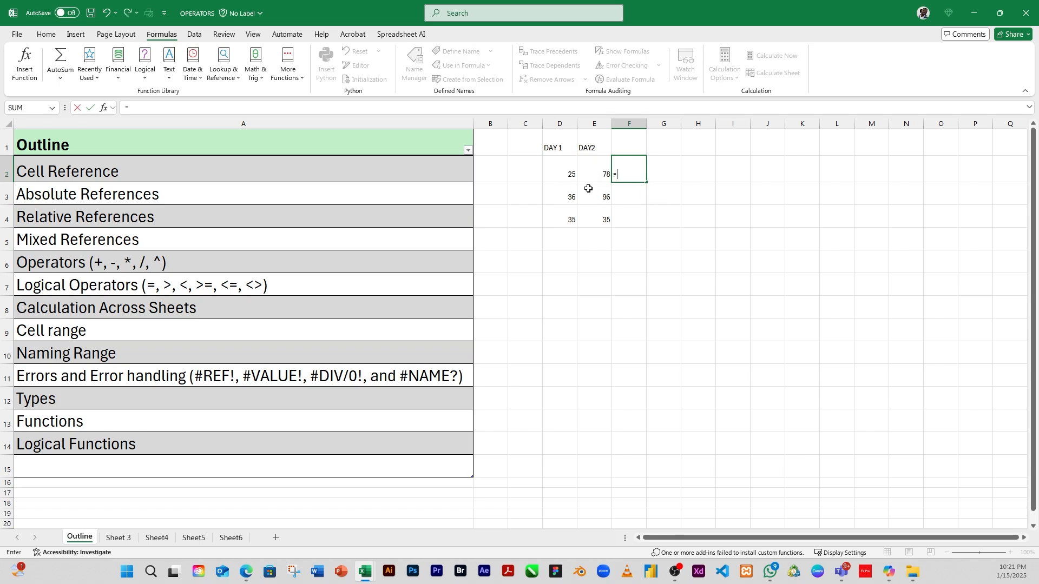
click(569, 171)
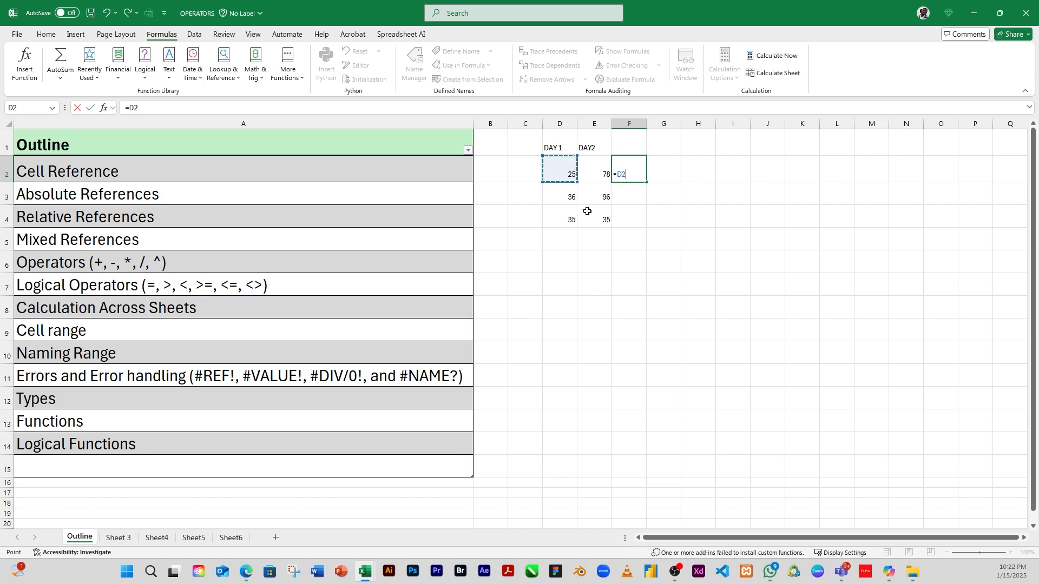
text(+)
click(594, 178)
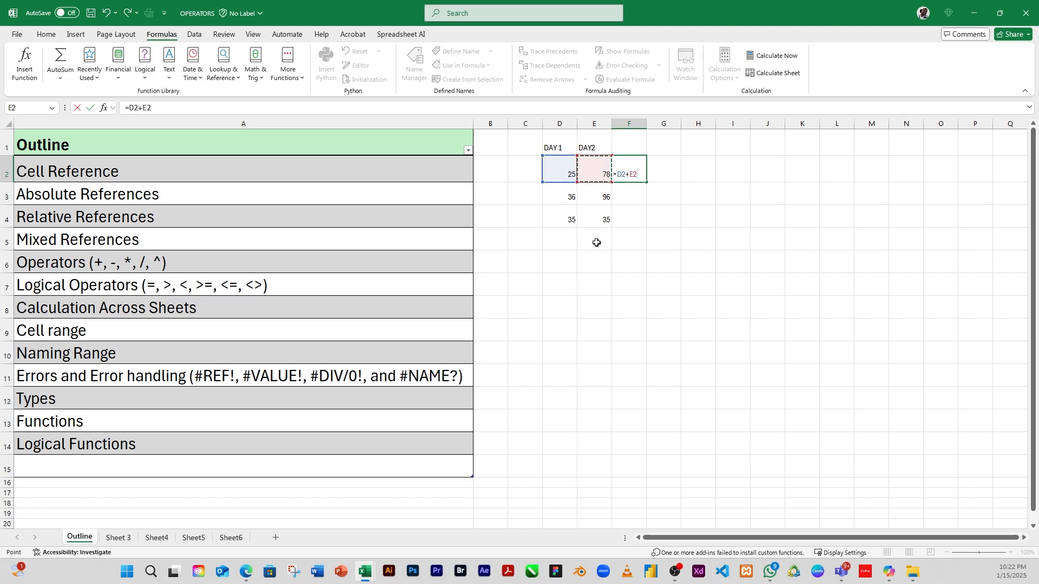
key(Return)
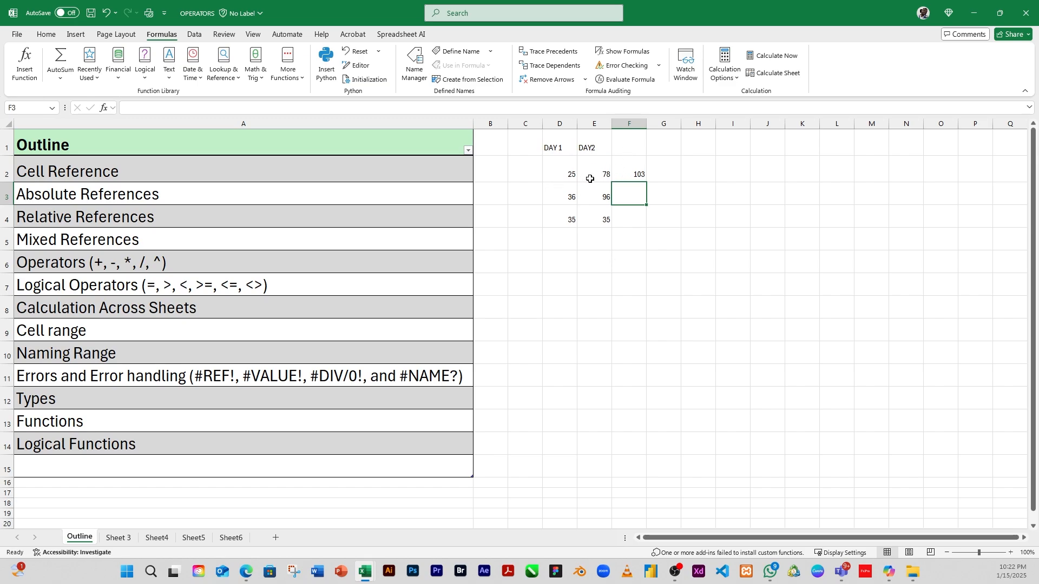
- Replace the addition in cell F2 with the range formula =SUM(D2:E2)
click(635, 171)
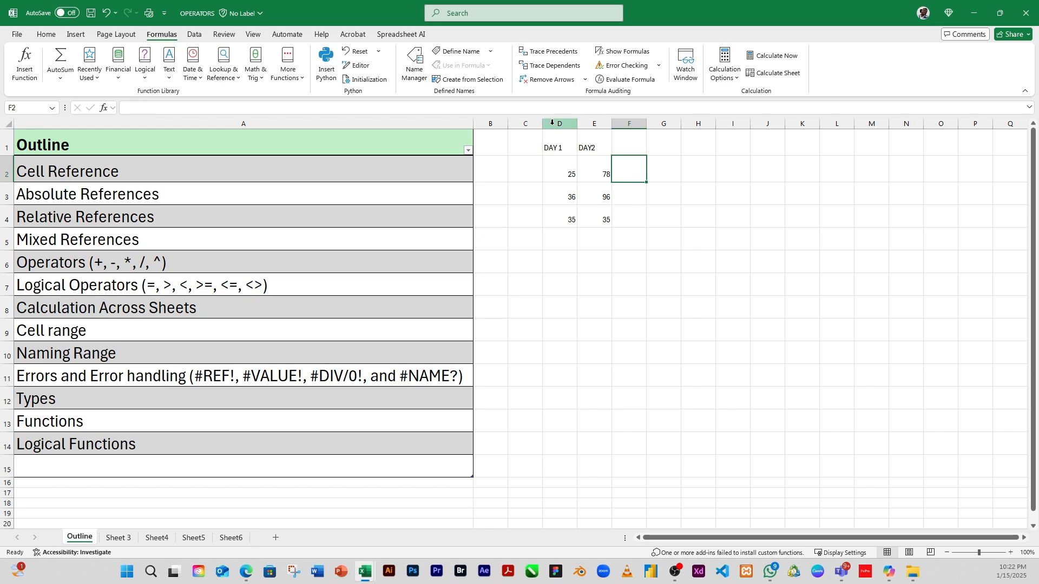
text(S)
key(BackSpace)
text(=SUM)
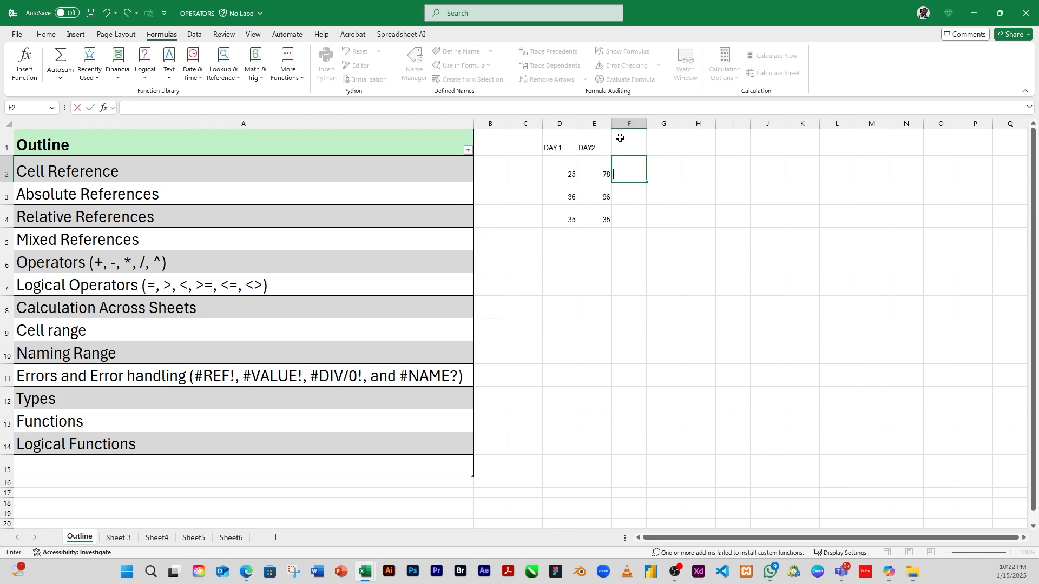
text(()
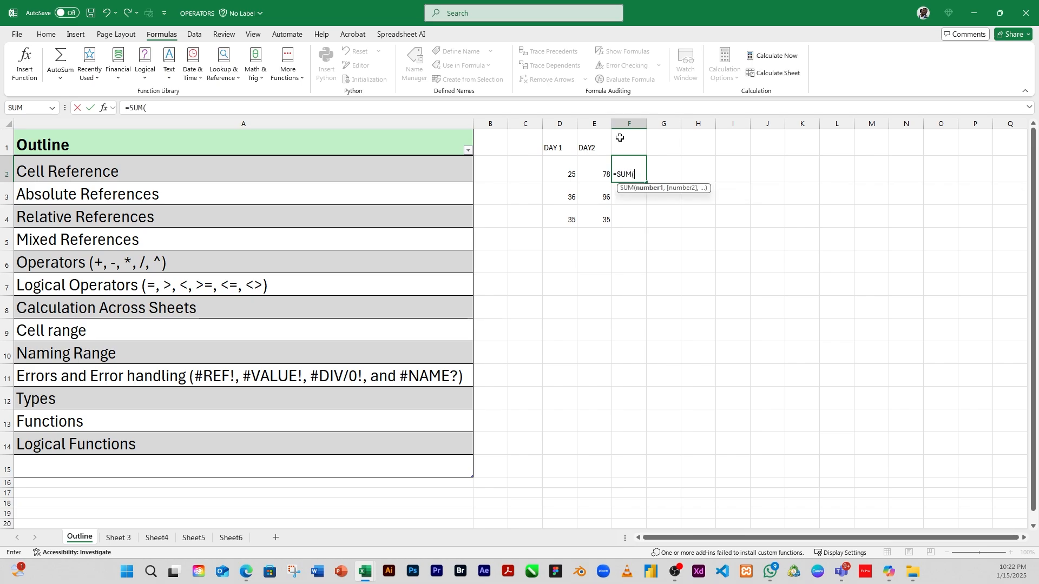
click(567, 174)
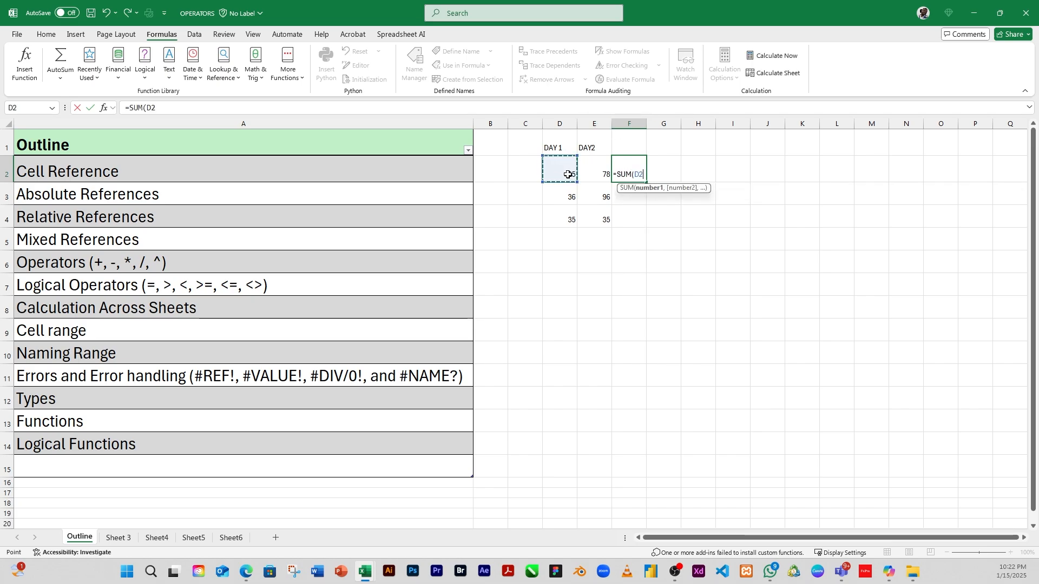
drag(568, 169, 598, 167)
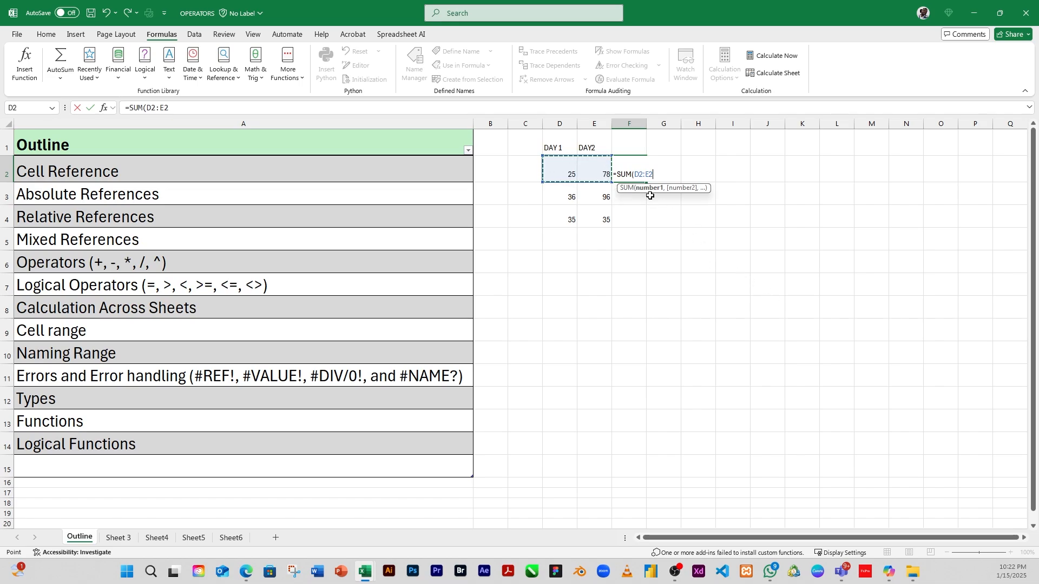
text())
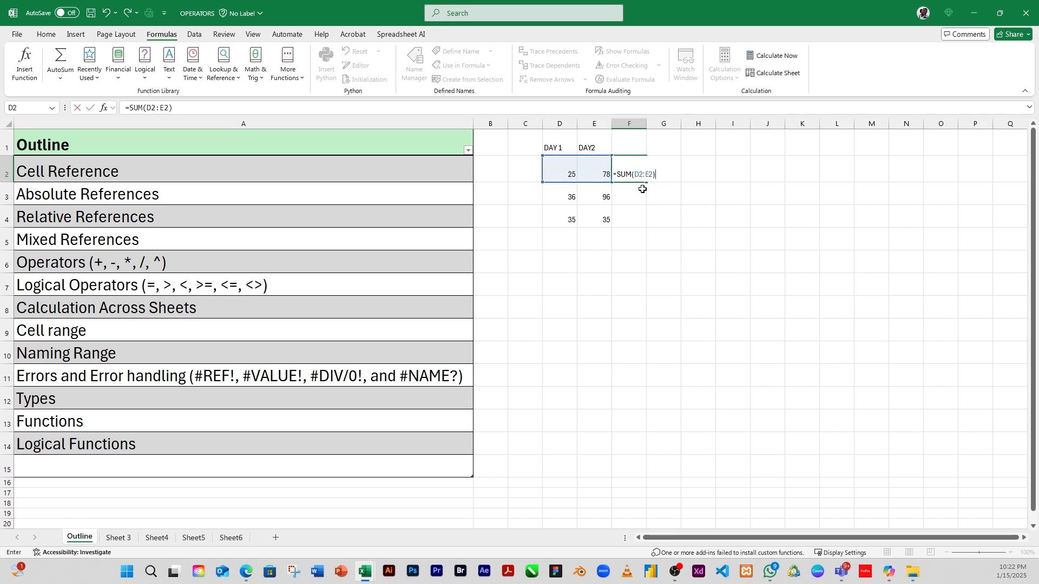
key(Return)
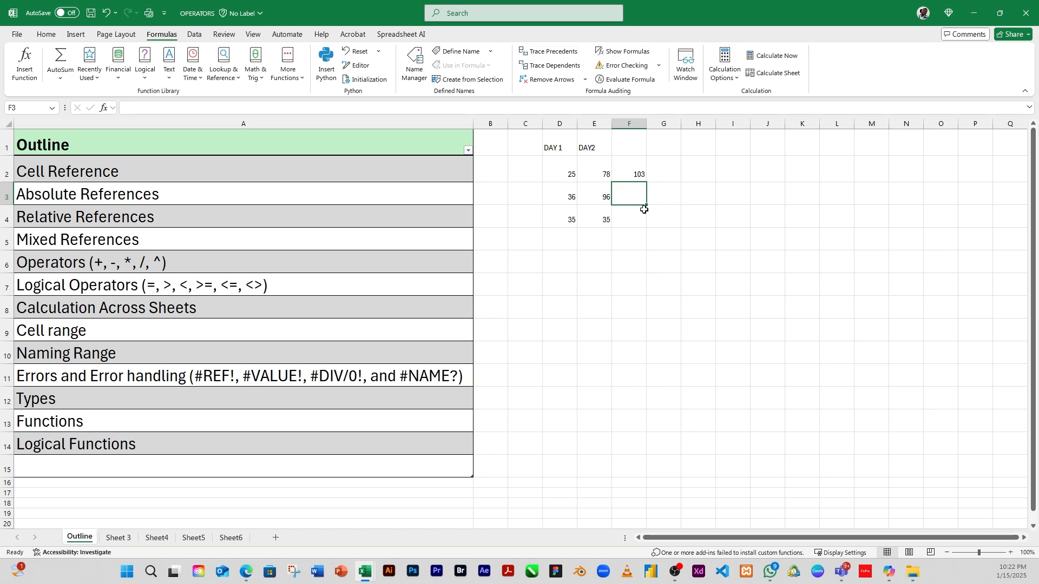
- Fill the SUM formula from cell F2 down through F4
click(635, 169)
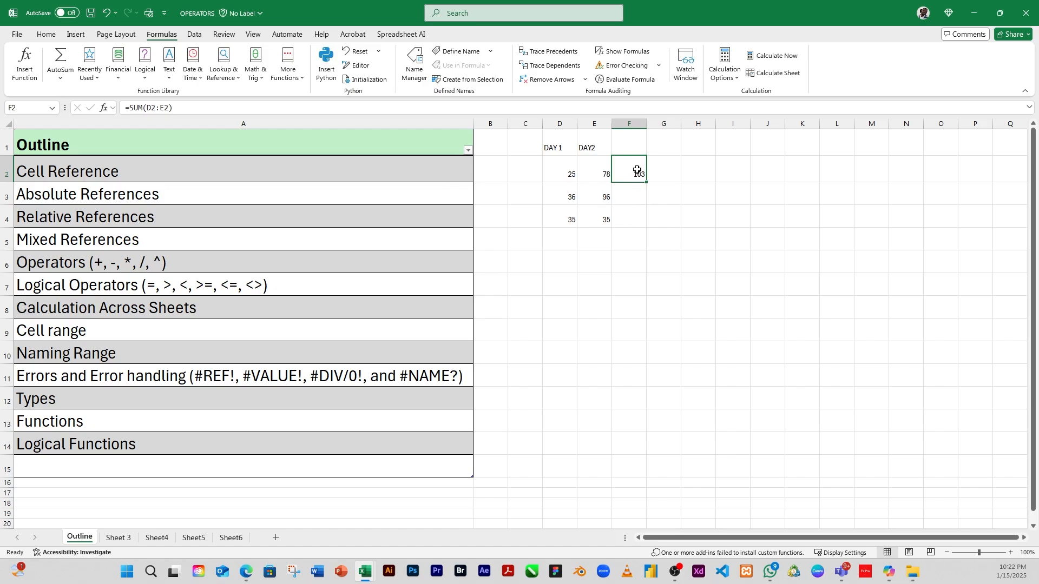
drag(647, 182, 649, 222)
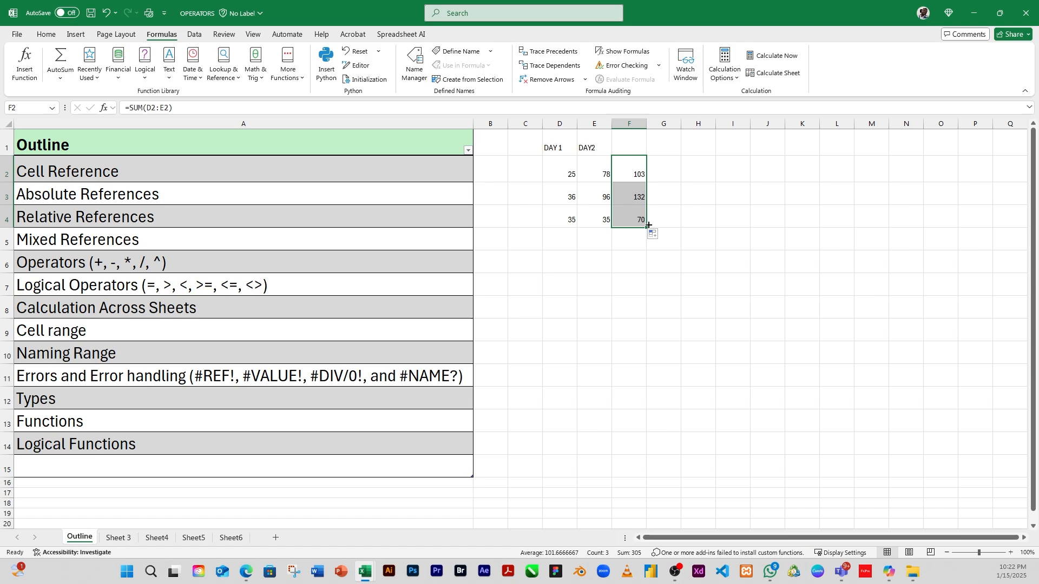
click(596, 196)
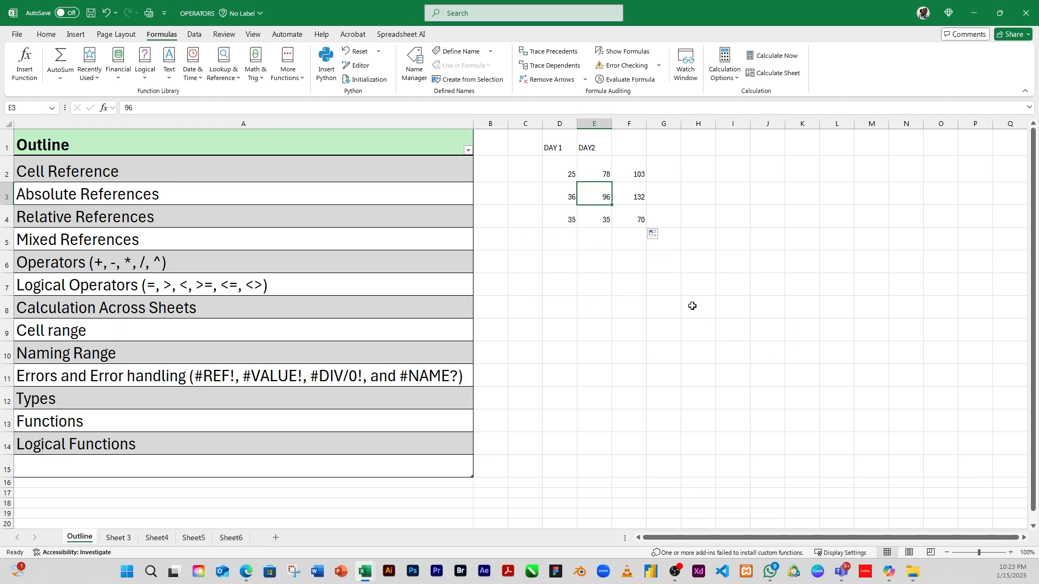
- Enter the header TOTAL in cell F1 above the row sums
click(629, 152)
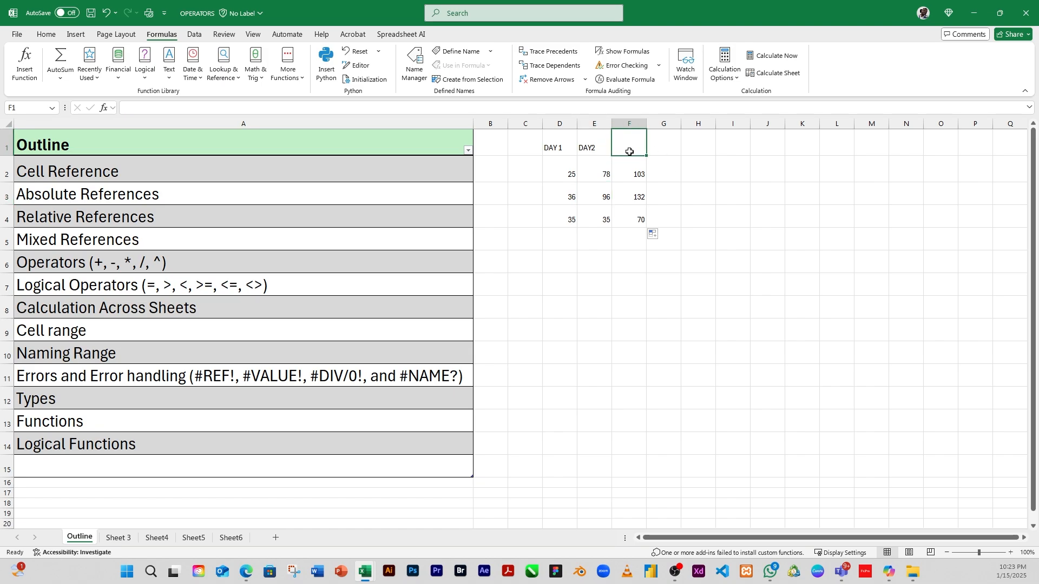
text(TO)
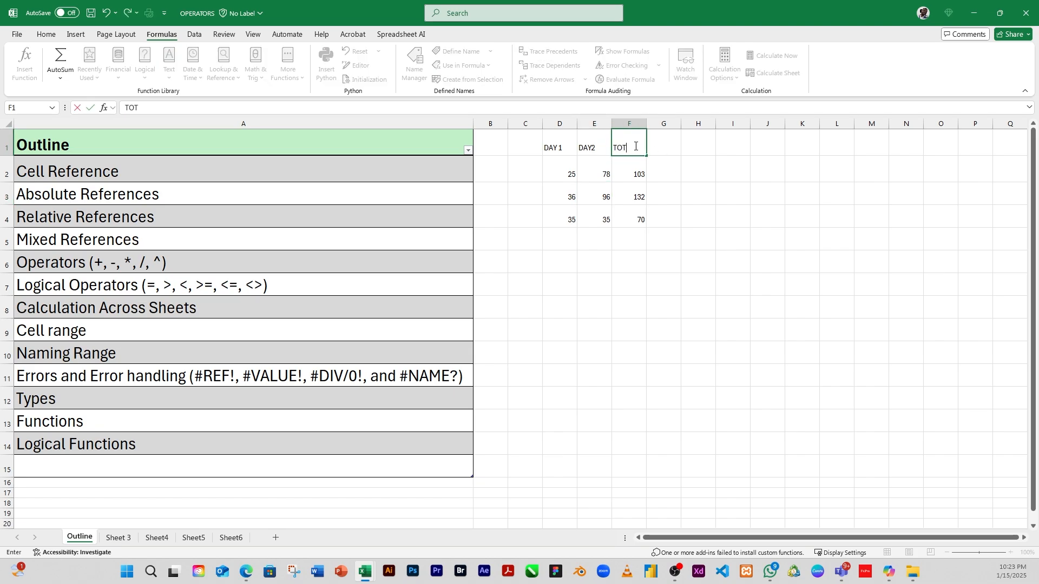
text(T)
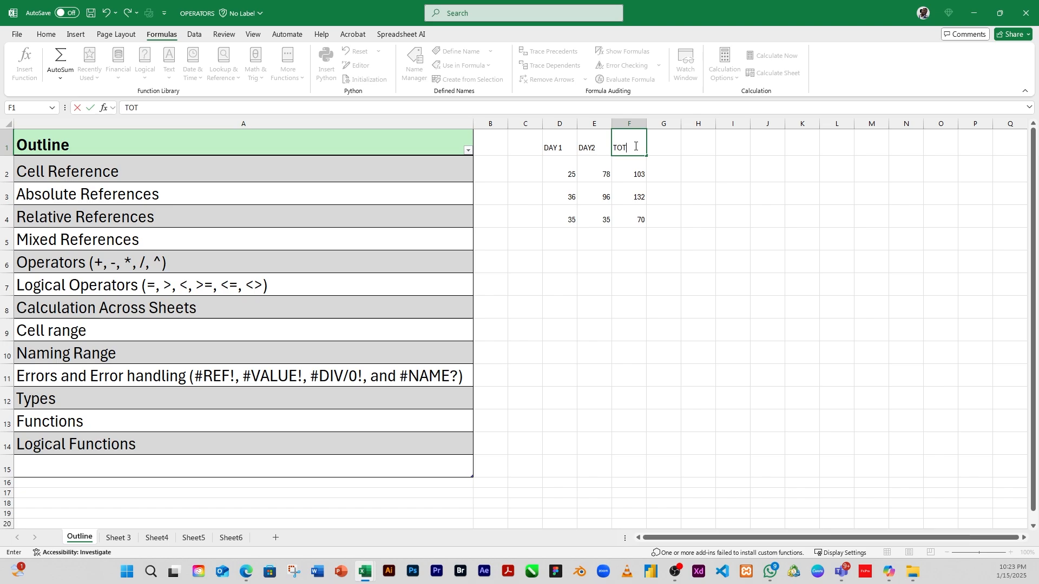
text(AL)
click(633, 188)
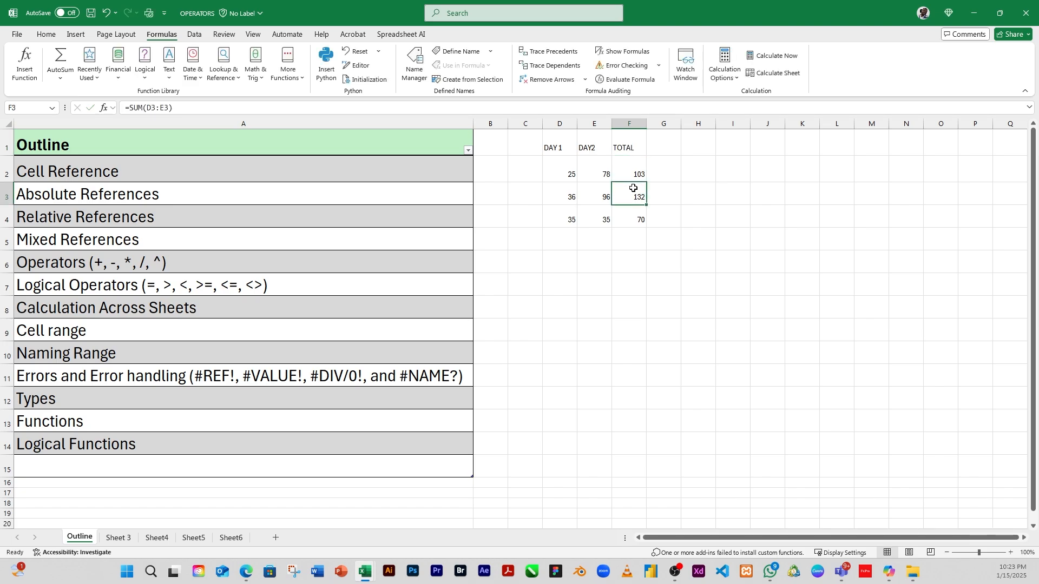
- Examine the SUM formulas in the TOTAL column and the day values they reference
click(589, 185)
click(562, 159)
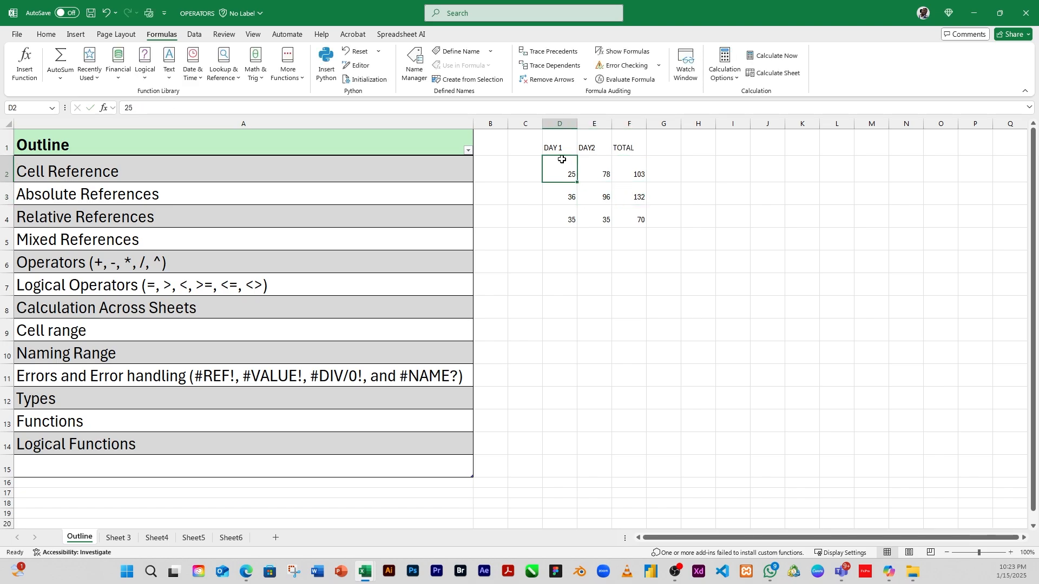
click(643, 180)
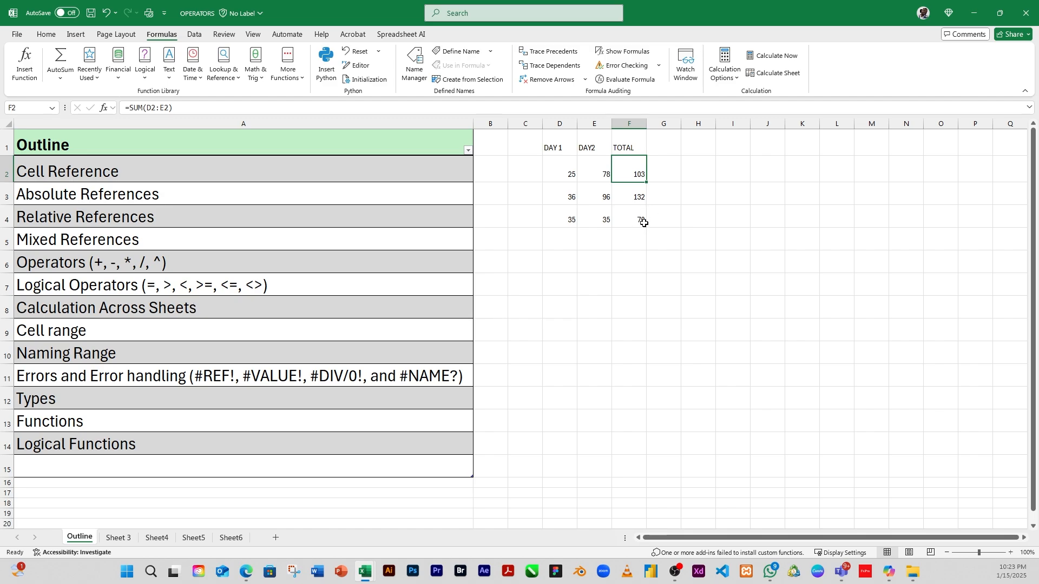
click(640, 195)
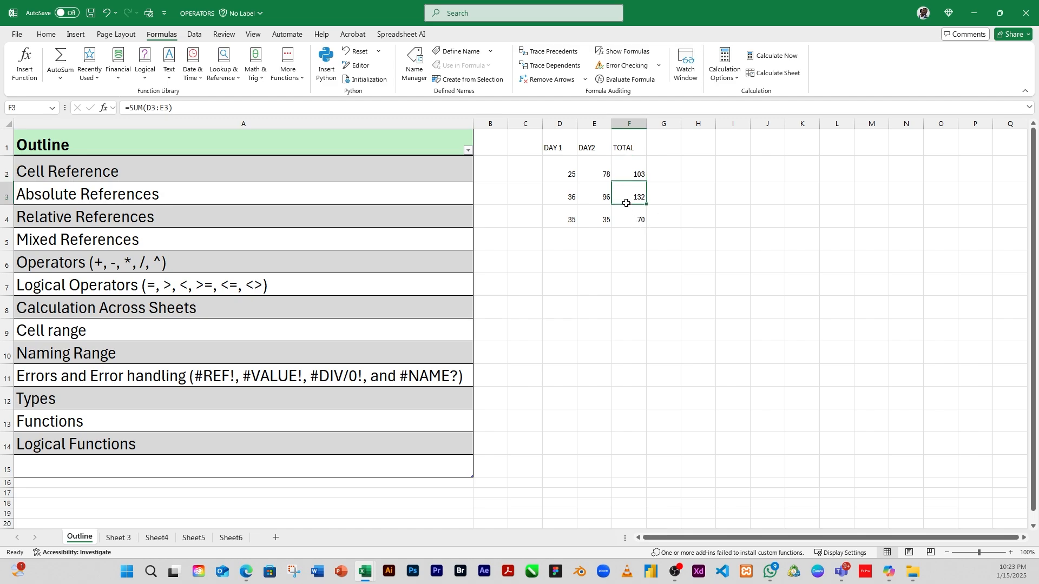
click(701, 198)
drag(637, 194, 641, 221)
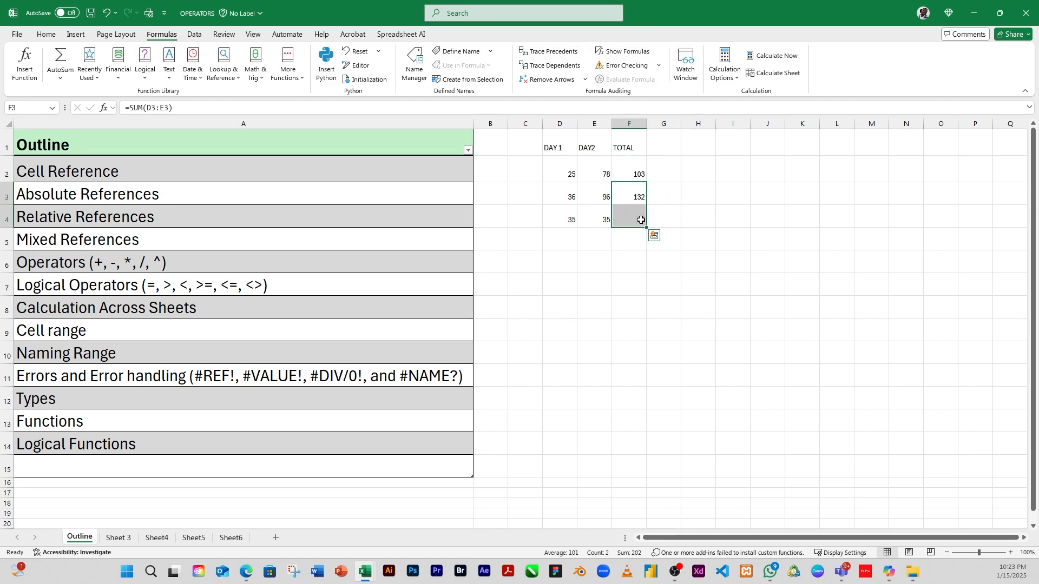
- Clear the totals in cells F3:F4 and refill them with the SUM formula from cell F2
key(Delete)
click(665, 193)
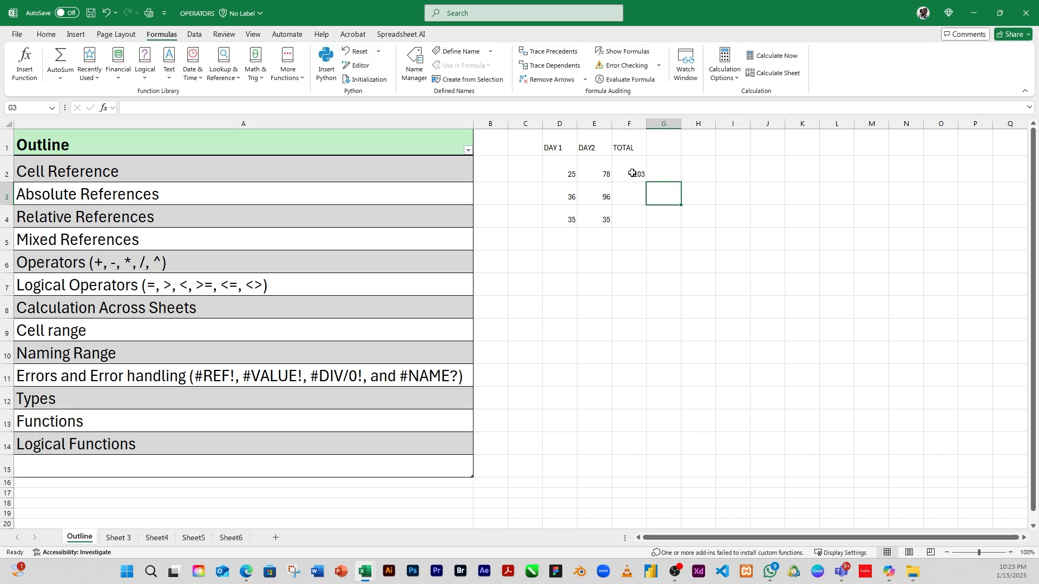
click(632, 173)
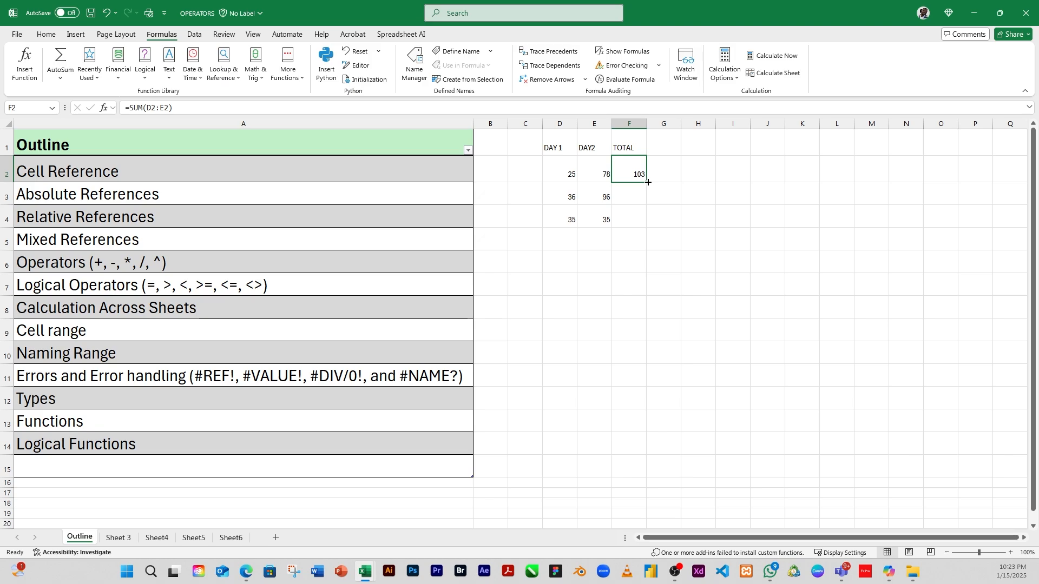
double_click(648, 182)
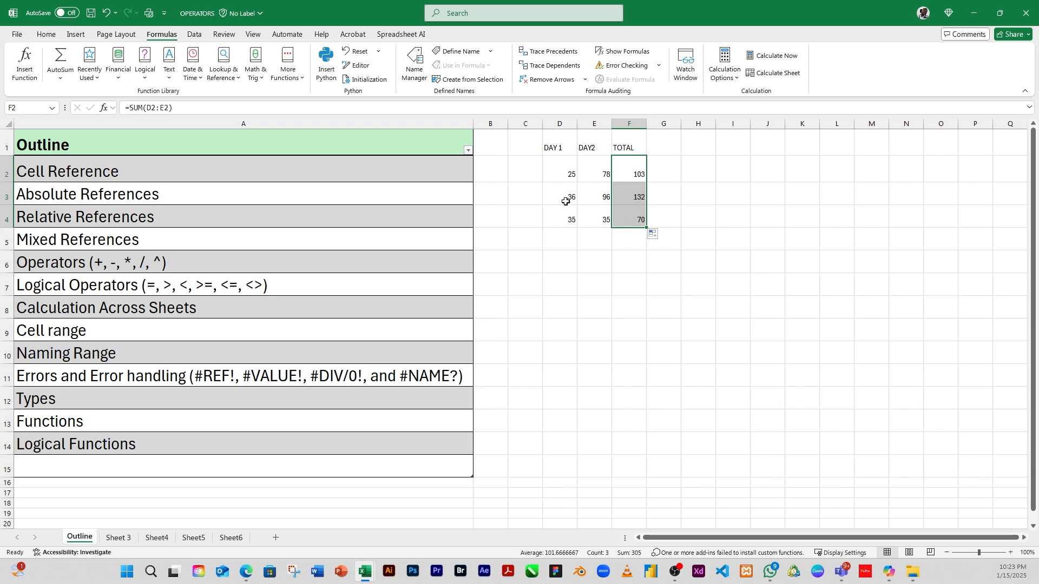
click(701, 204)
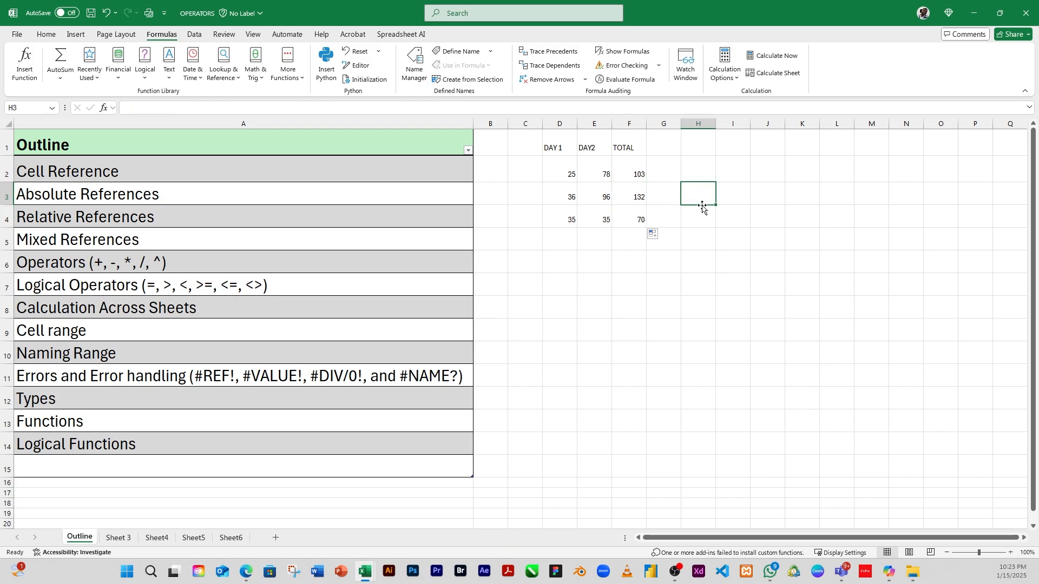
- Examine the day values in rows 3 and 4 and the SUM formulas that reference them in the TOTAL column
click(573, 199)
click(606, 196)
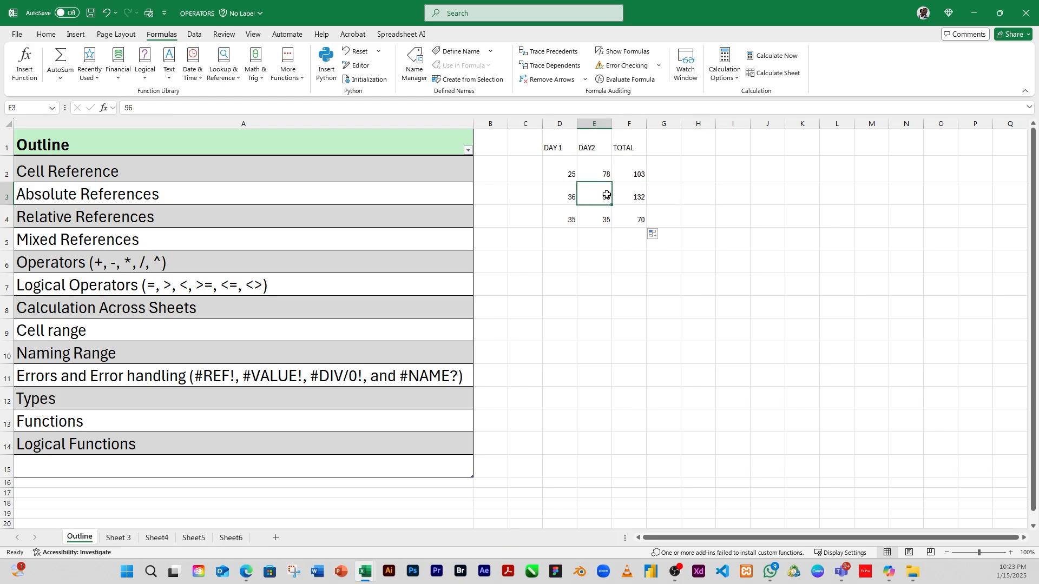
click(638, 198)
click(568, 219)
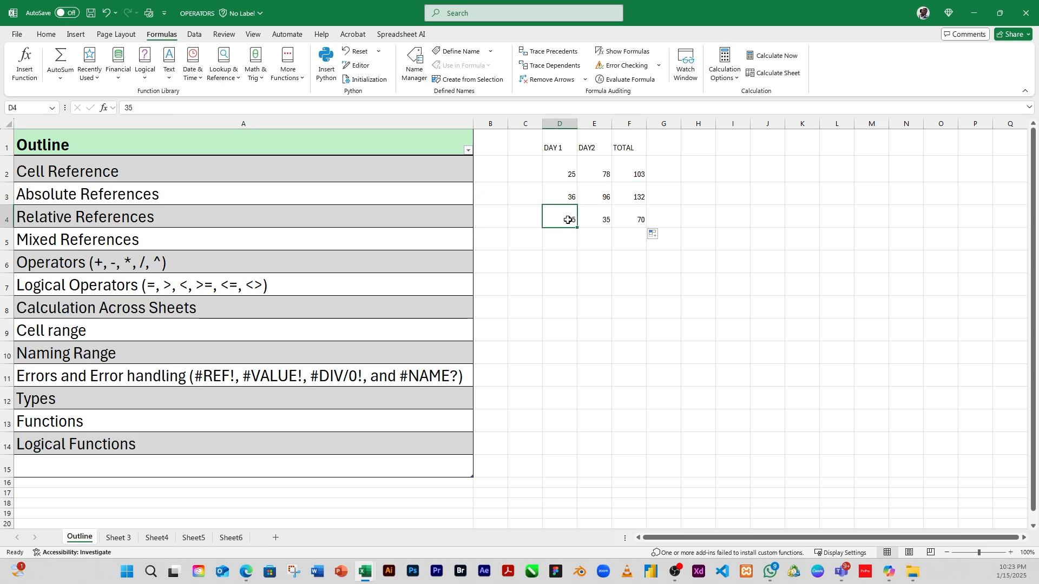
click(603, 220)
click(634, 220)
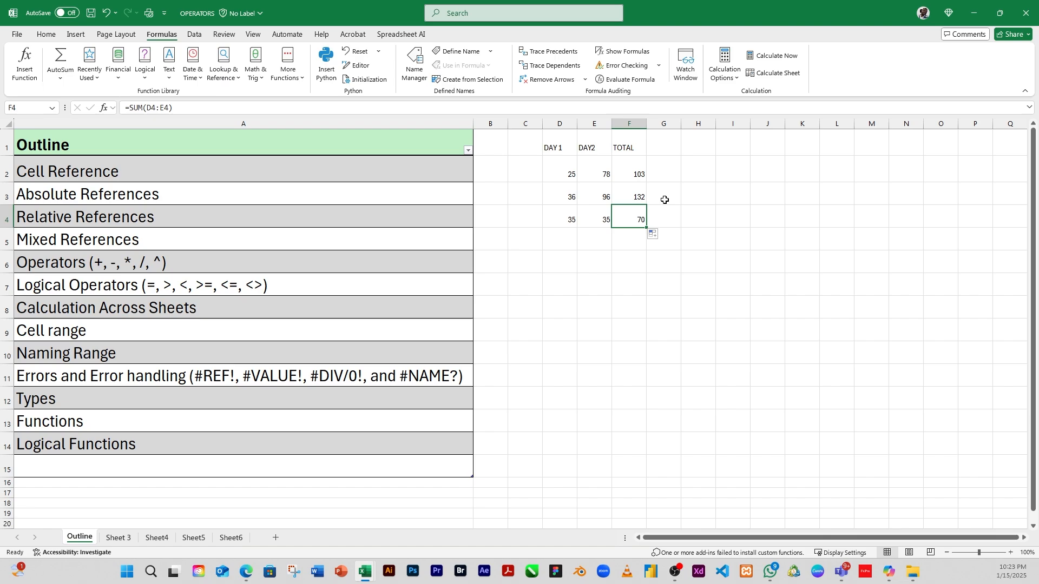
click(635, 164)
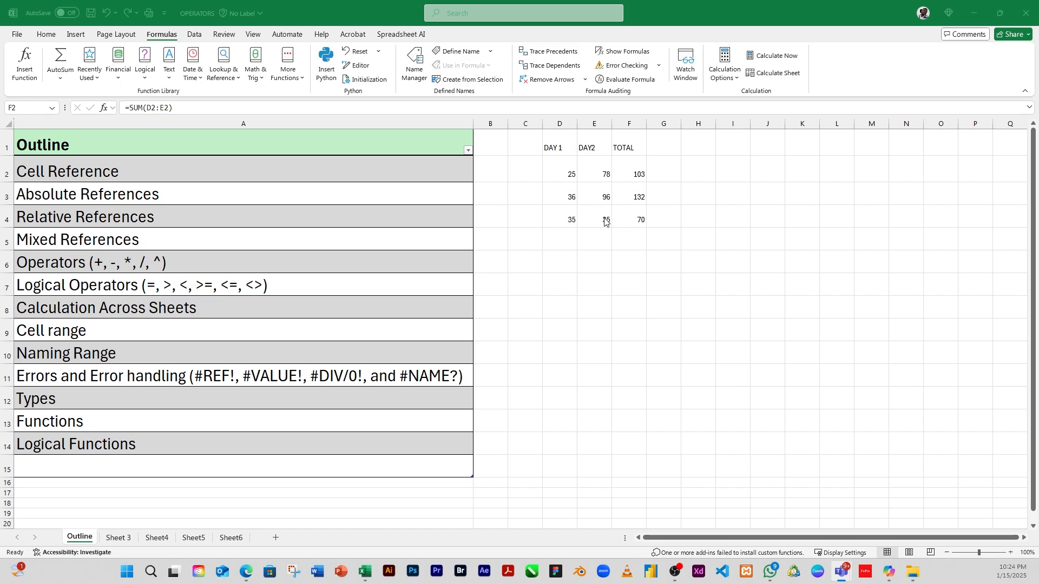
click(630, 217)
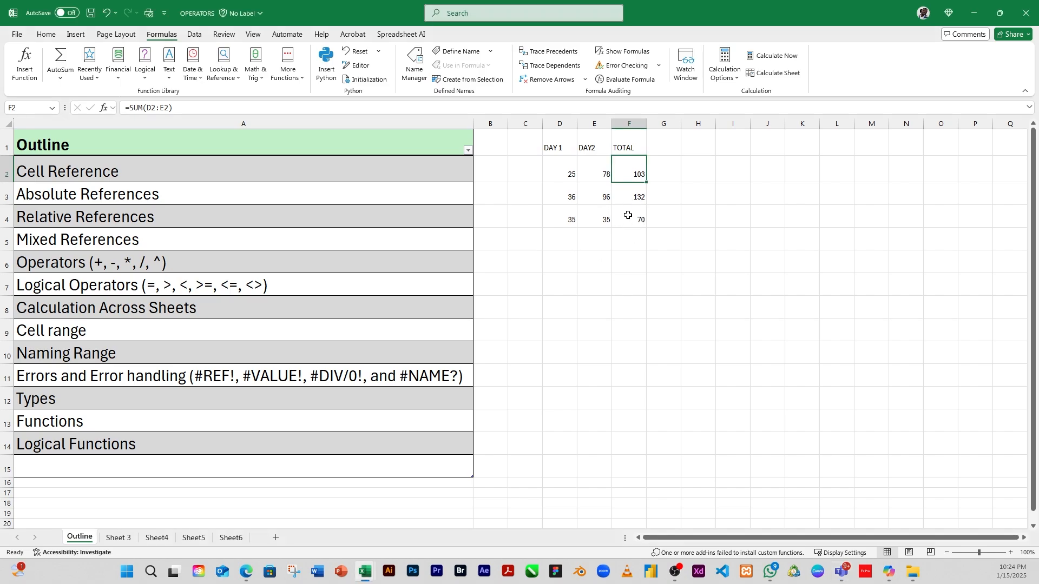
click(634, 173)
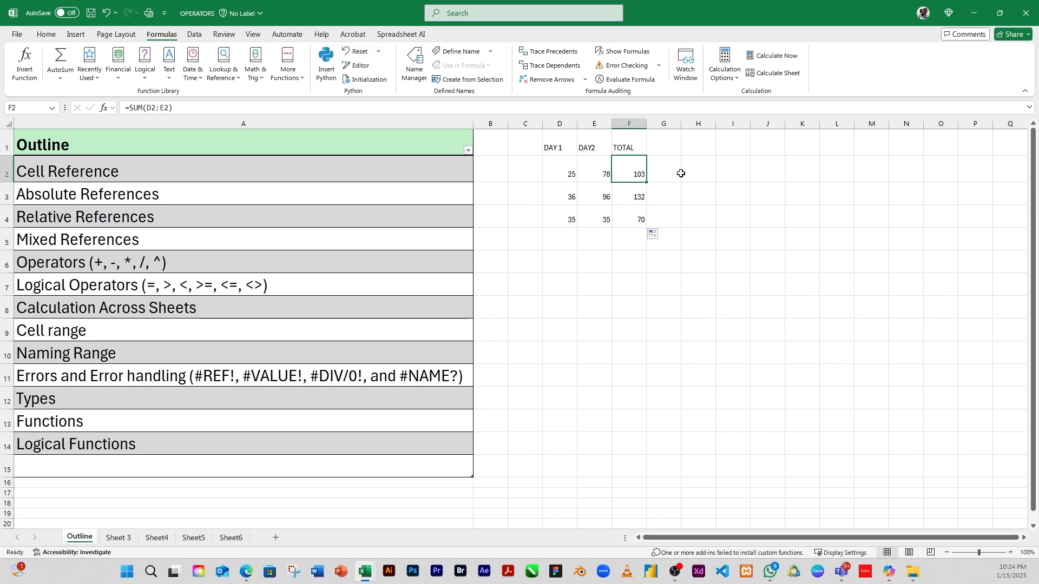
click(680, 174)
click(629, 177)
- Enter the value 2 in cell J1 as a multiplier outside the table
click(768, 141)
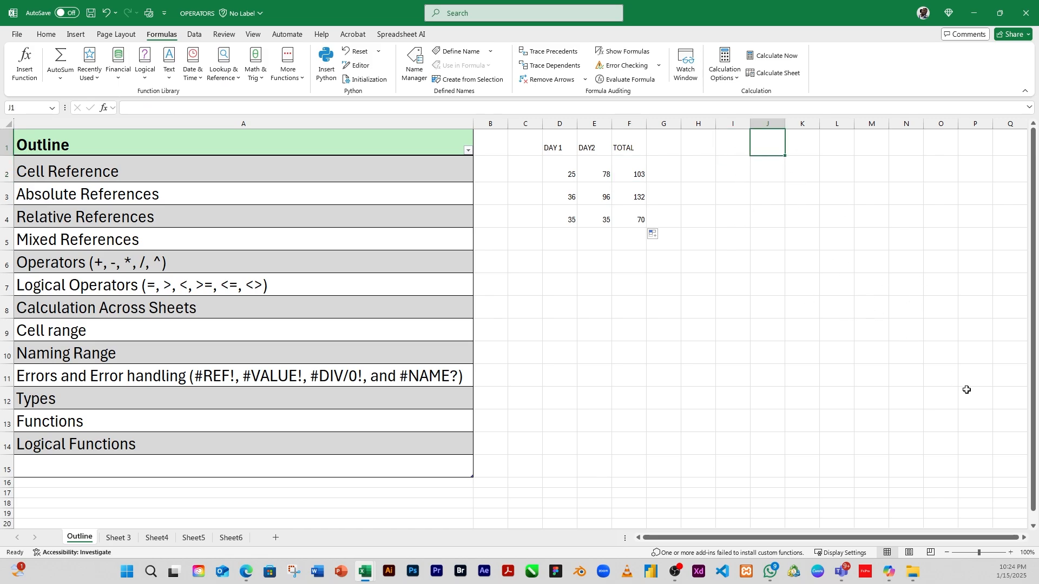
text(2)
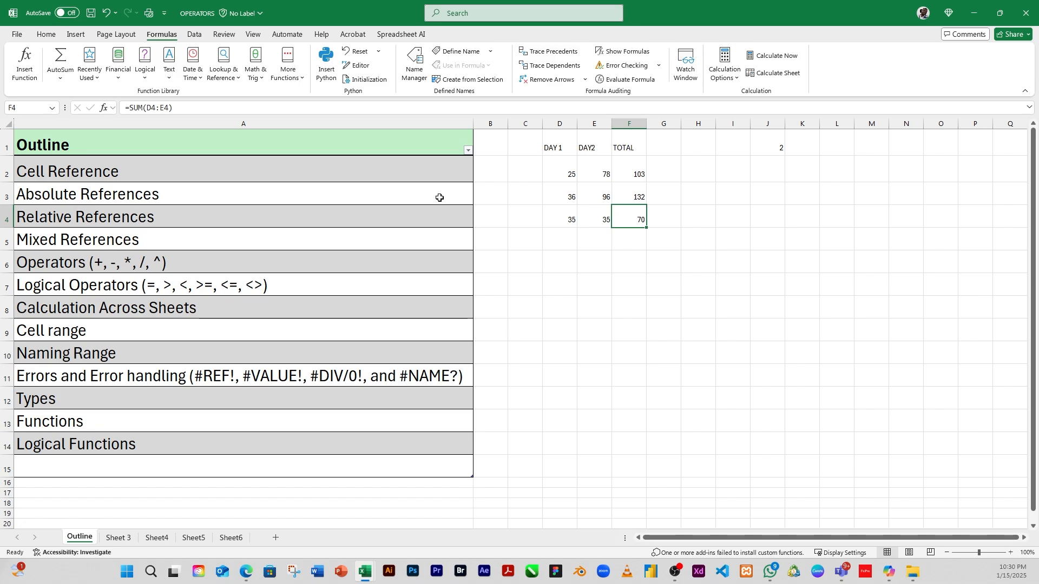
click(771, 149)
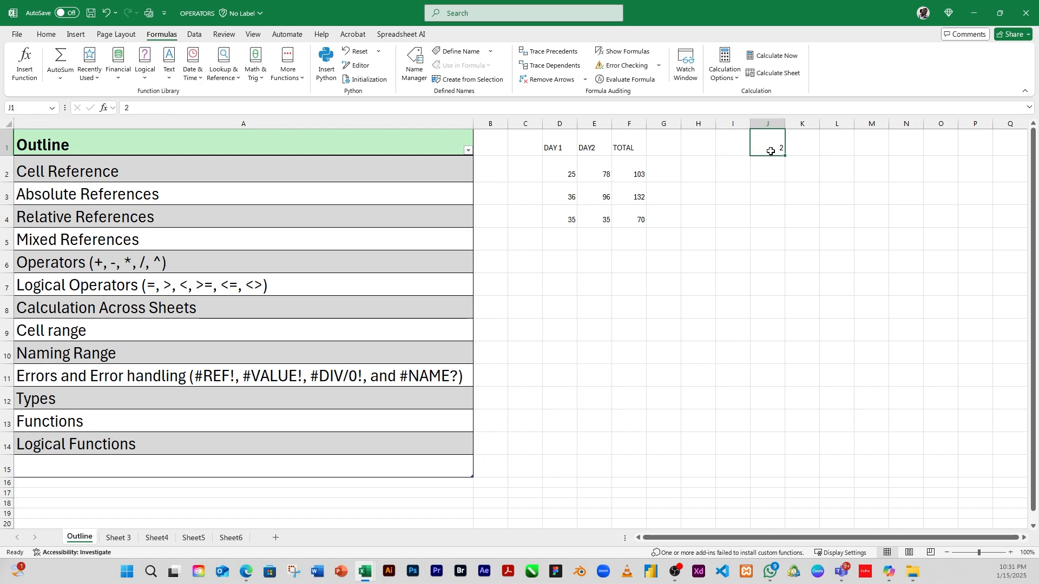
- Review the SUM formulas in cells F2:F4 alongside the multiplier in cell J1
click(628, 179)
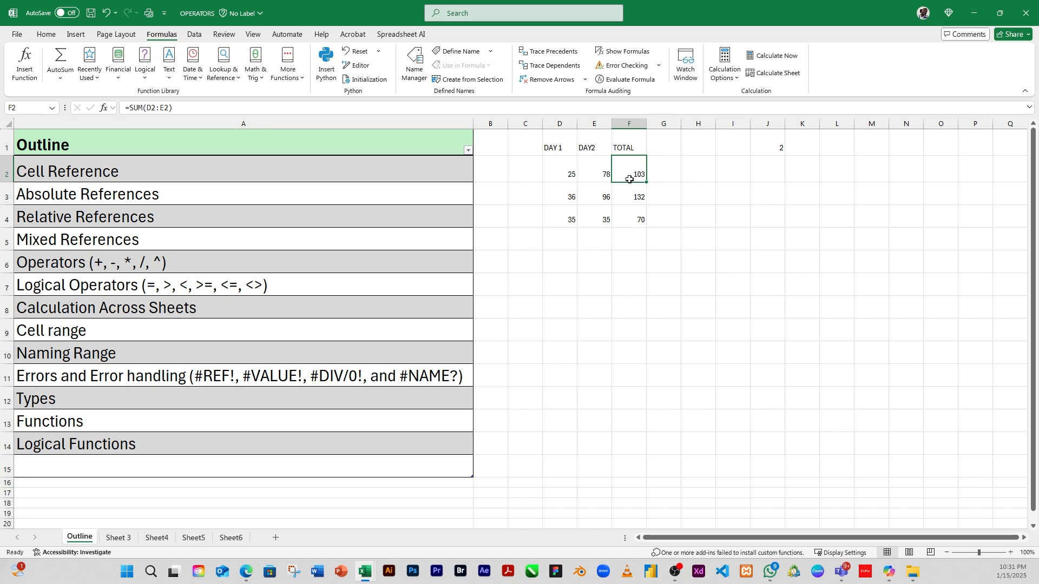
drag(636, 168, 640, 220)
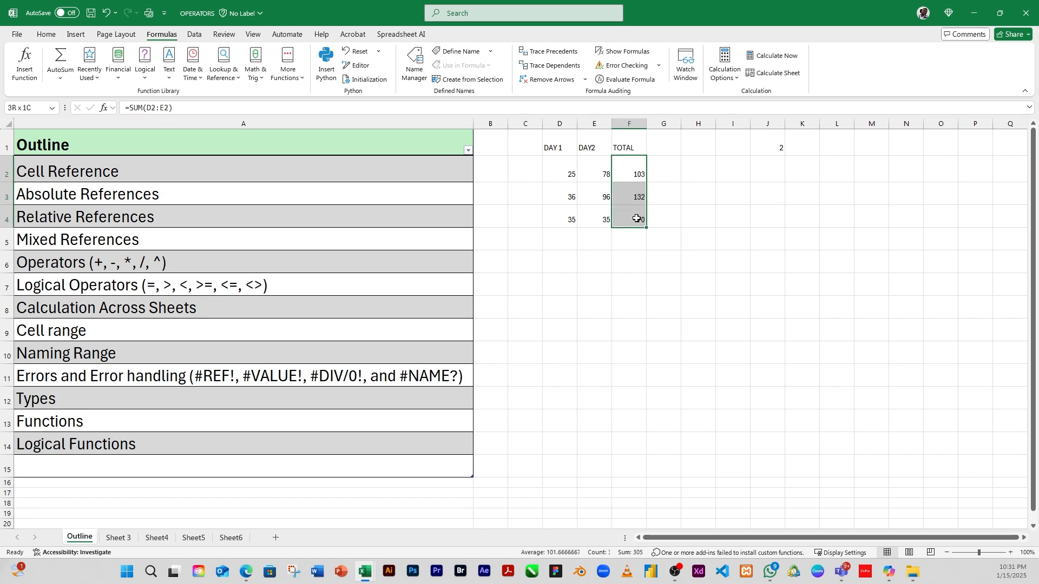
click(703, 174)
click(633, 172)
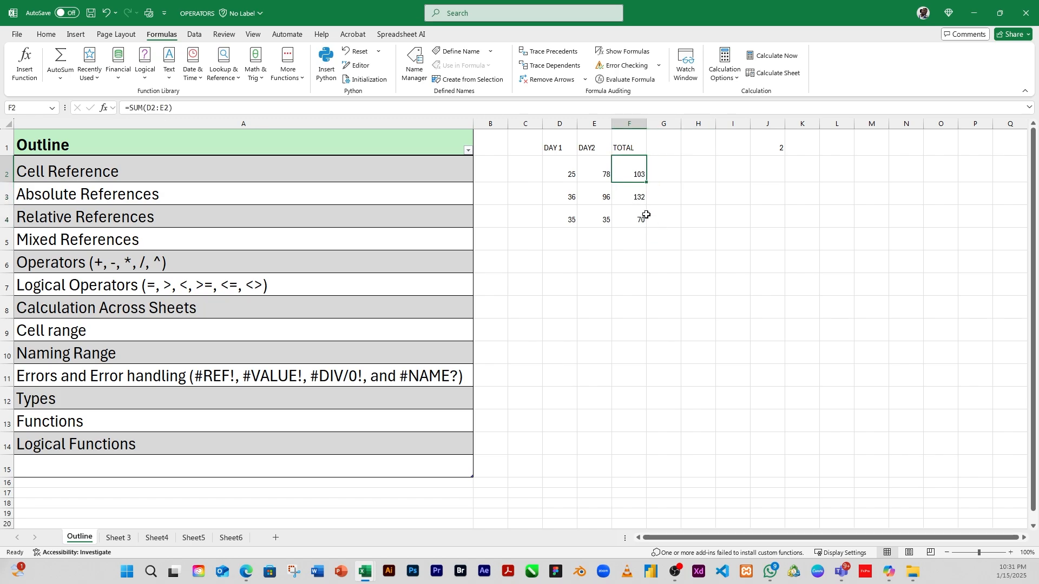
click(636, 198)
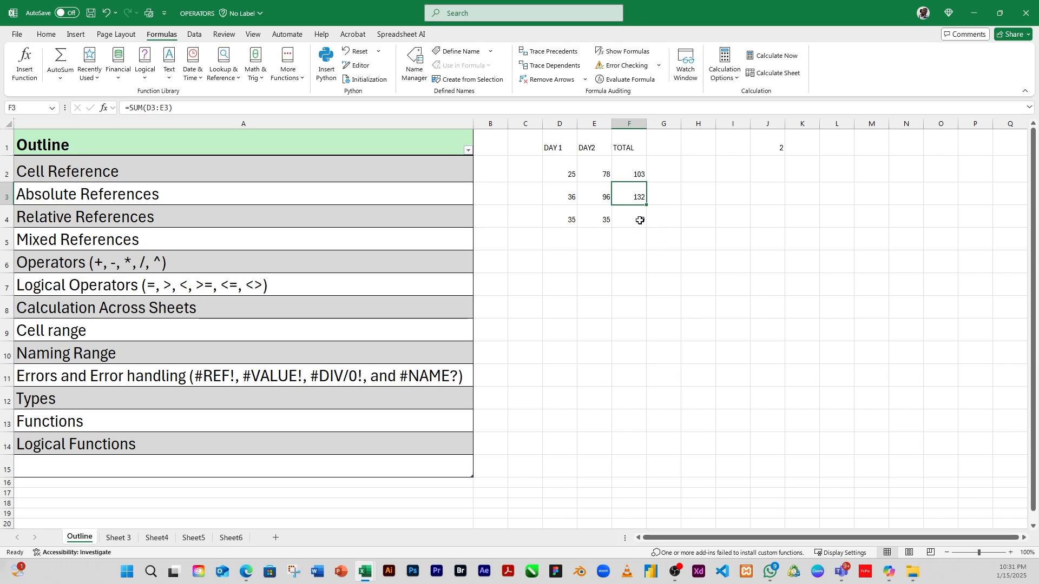
click(639, 222)
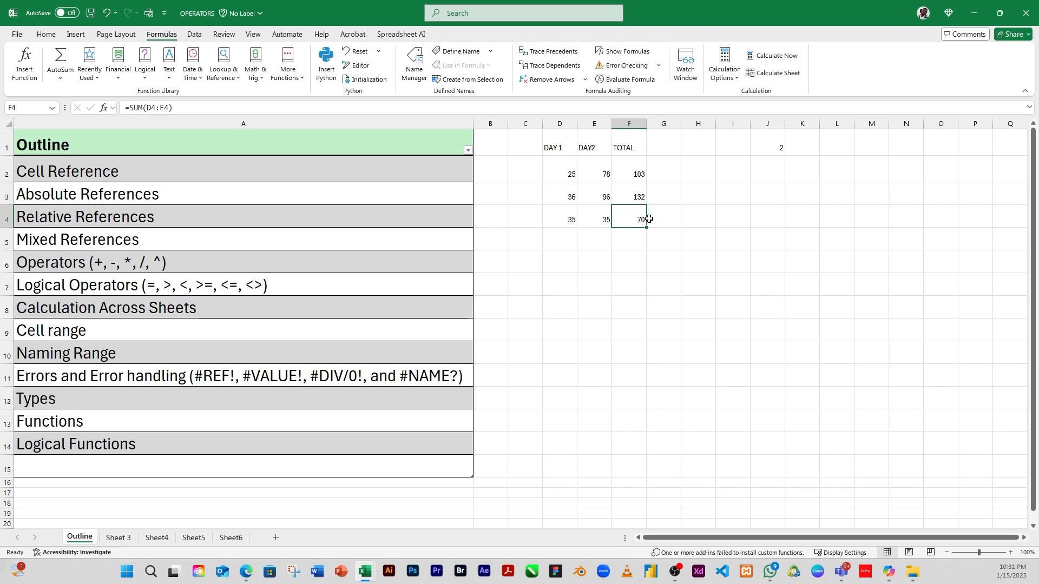
click(636, 176)
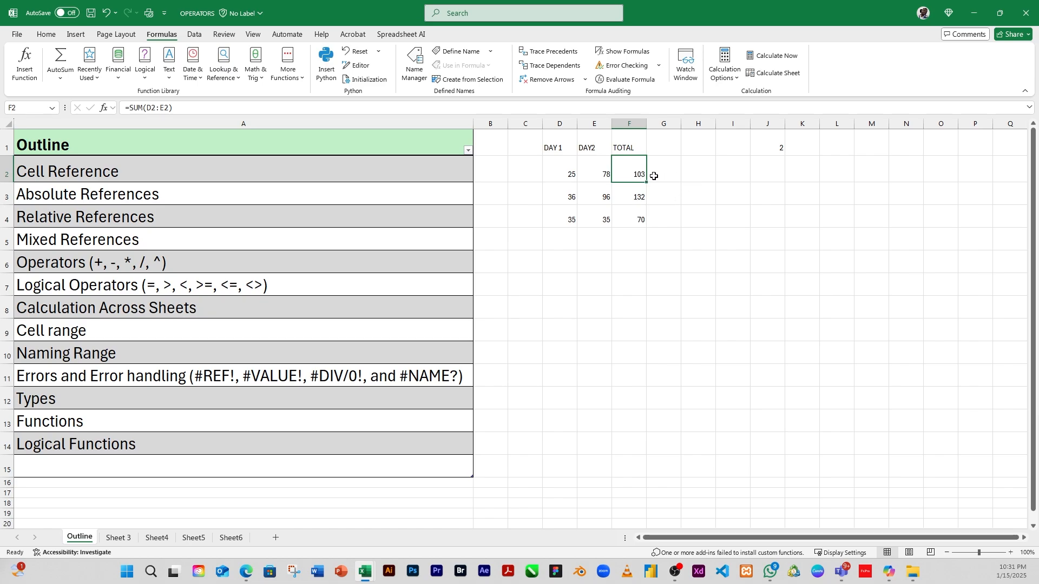
click(771, 141)
- Enter the formula =F2*J1 in cell G2 to multiply the first total by the multiplier
click(663, 179)
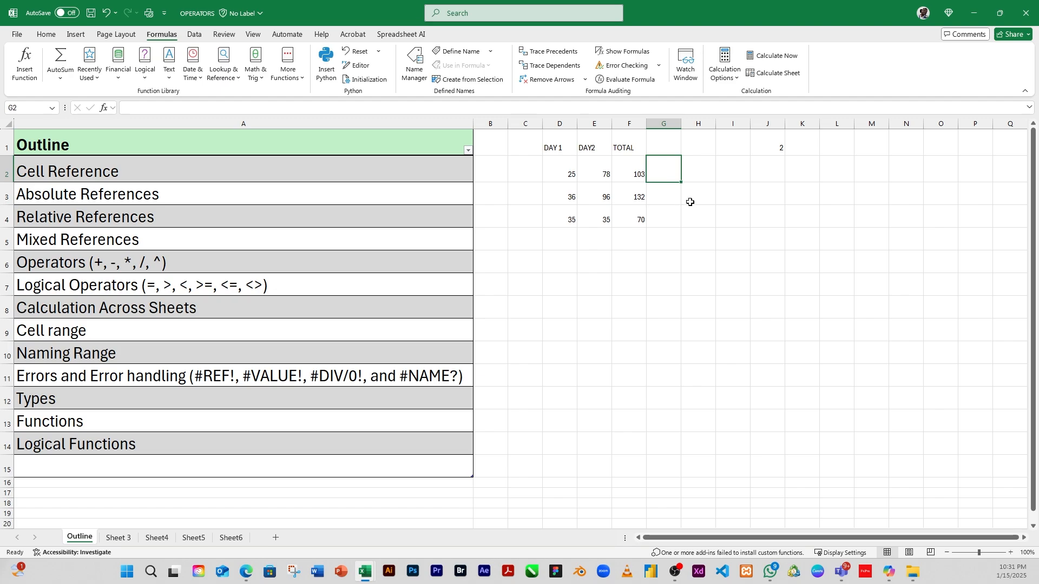
text(=)
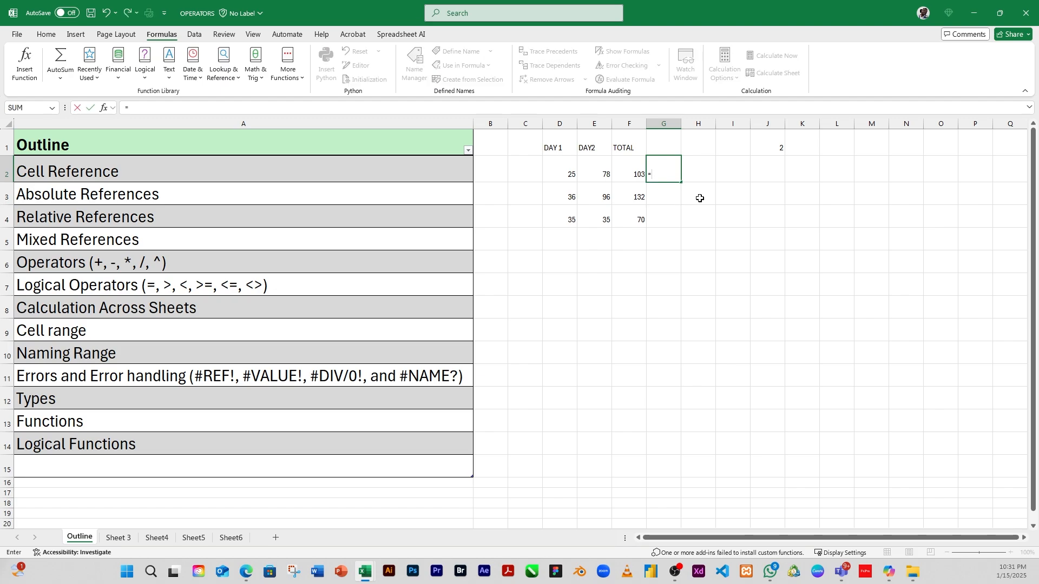
click(631, 173)
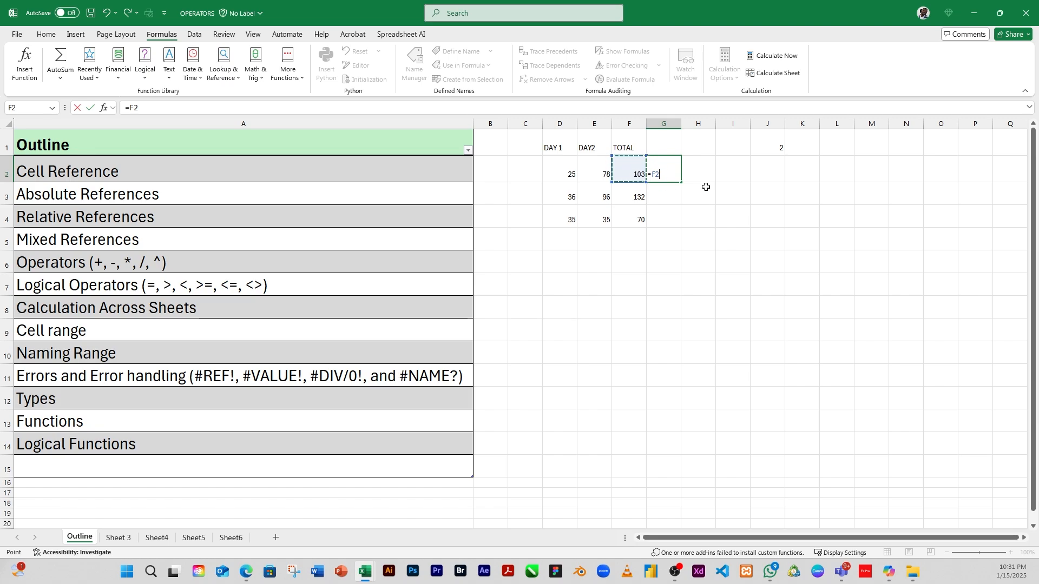
text(*)
click(773, 145)
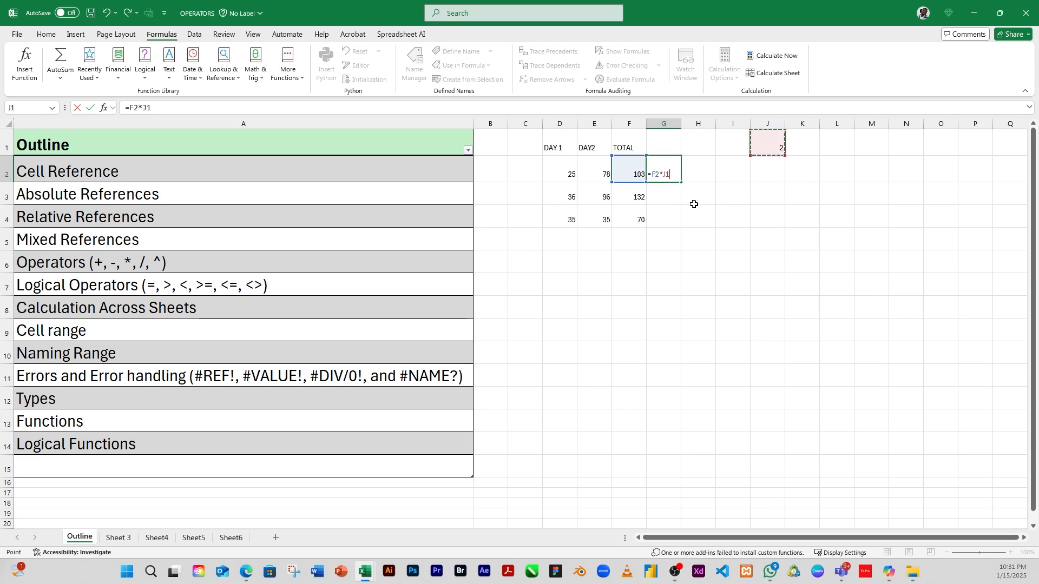
key(Return)
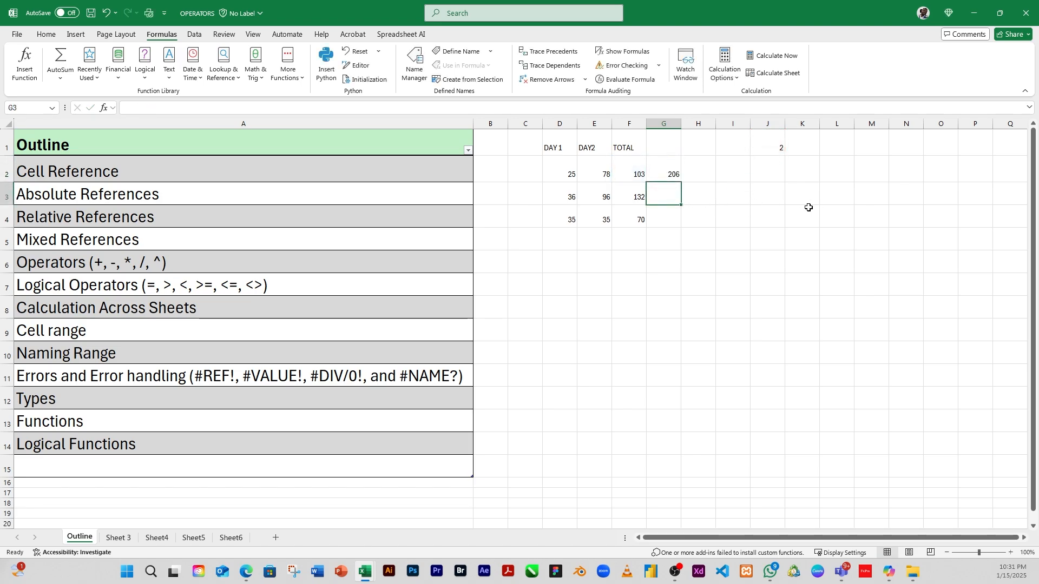
- Fill the multiplication formula from cell G2 down through G4 and check which cells the copies reference
click(670, 179)
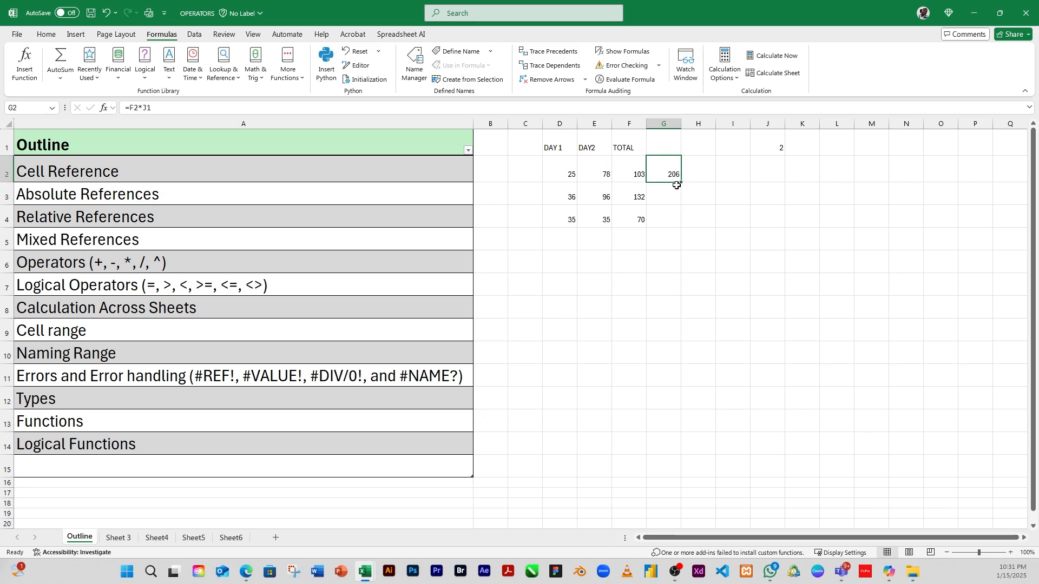
drag(681, 184, 681, 222)
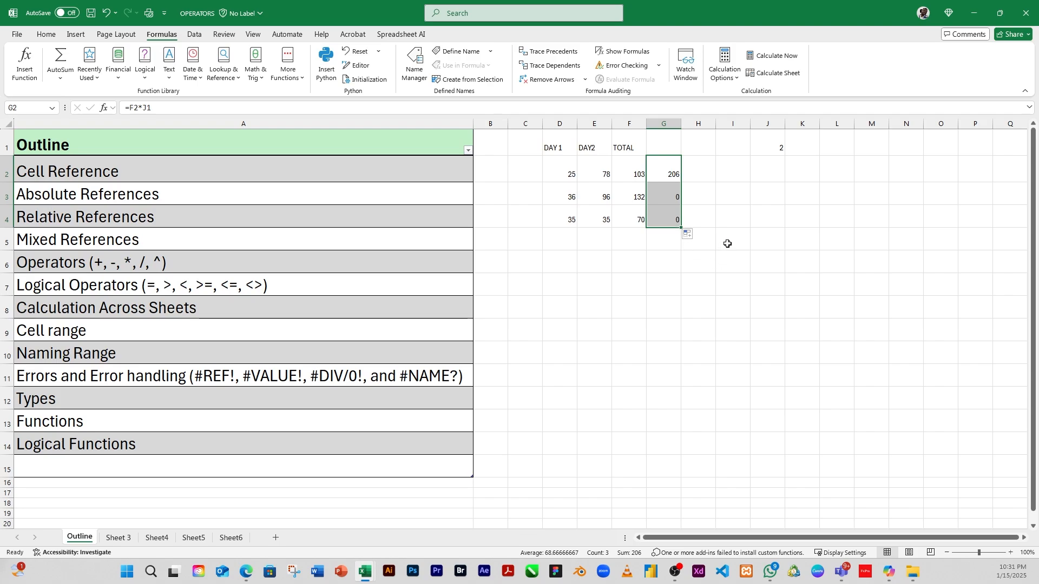
click(671, 199)
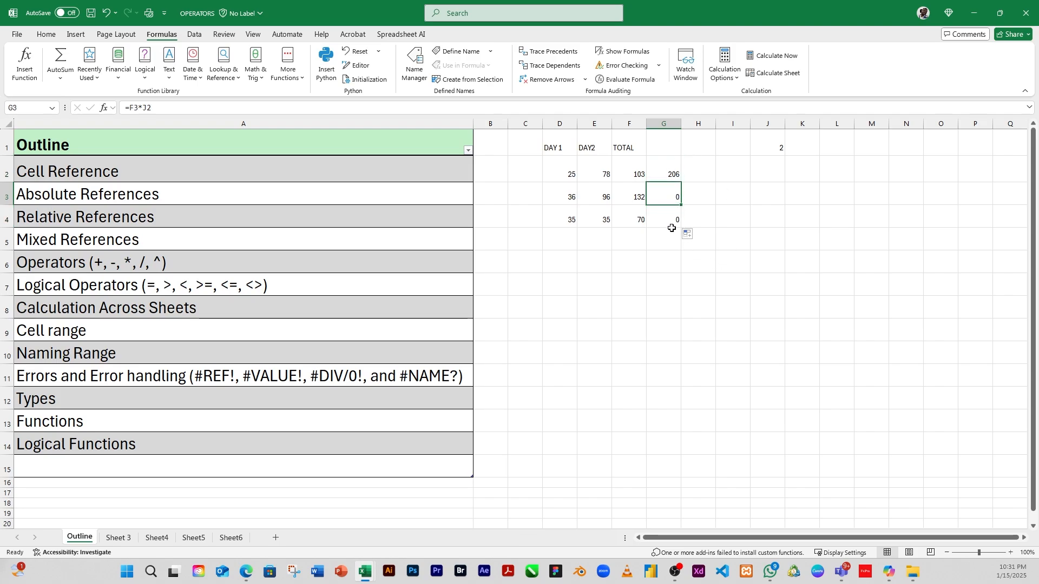
click(778, 173)
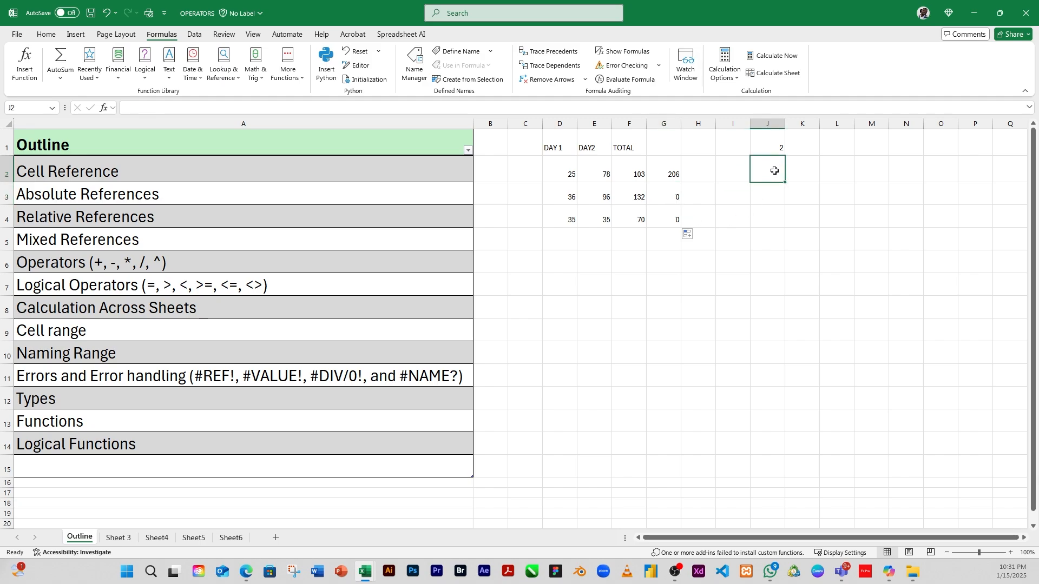
click(775, 198)
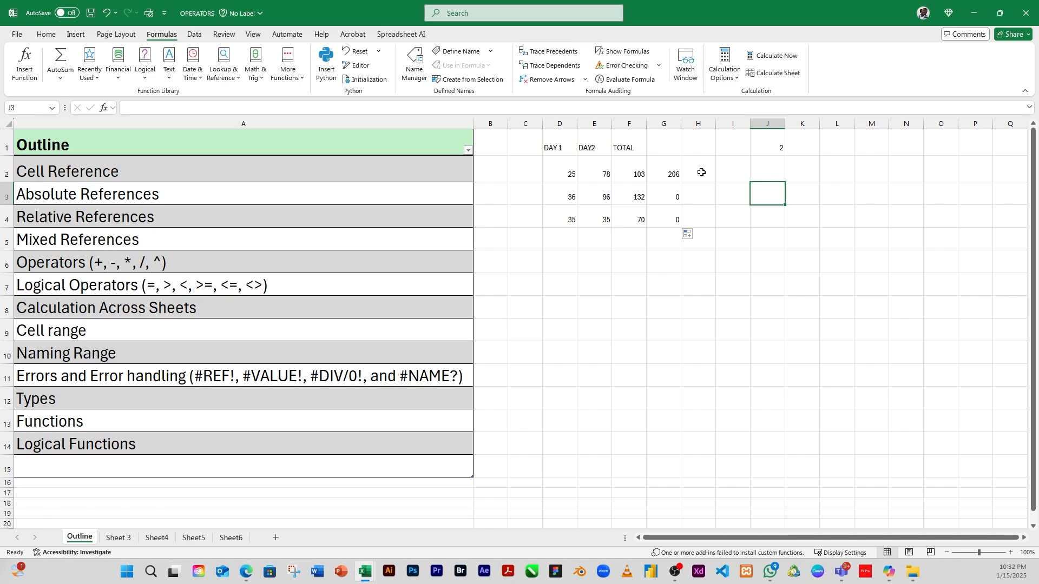
click(674, 173)
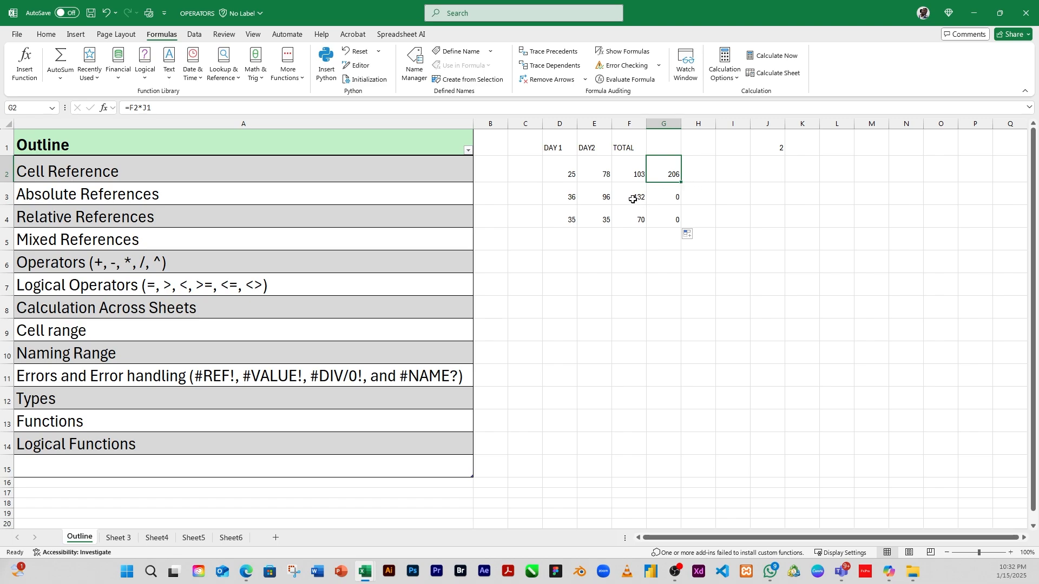
- Try the value 4 in cell J2 to test how the formula in cell G3 uses it
click(770, 174)
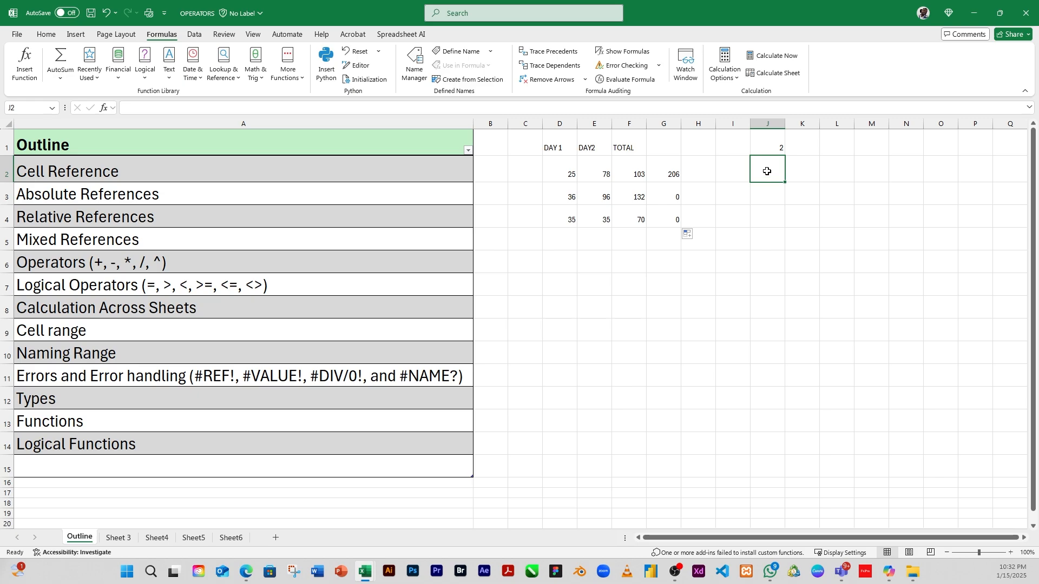
text(4)
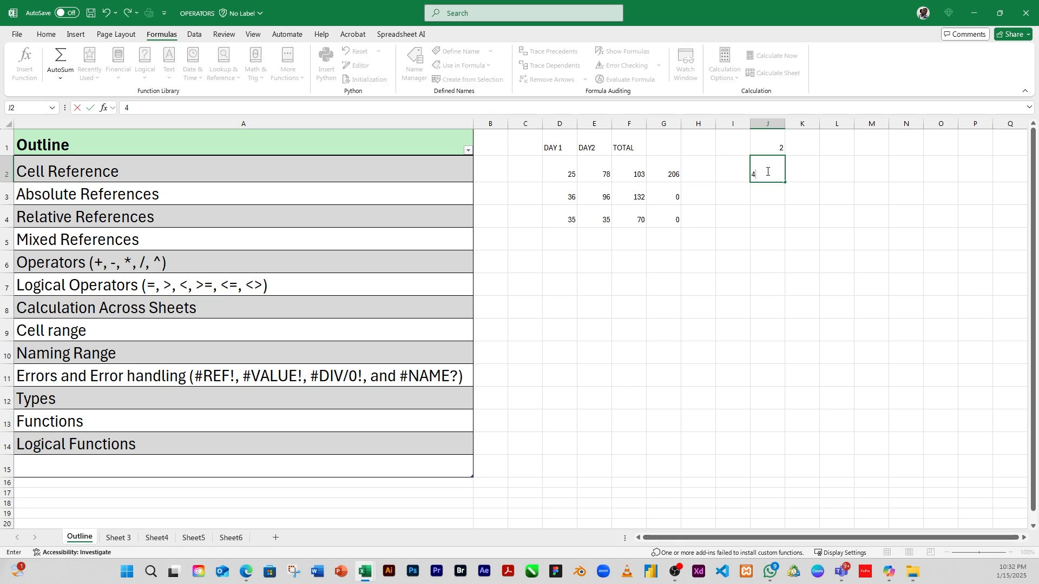
click(668, 199)
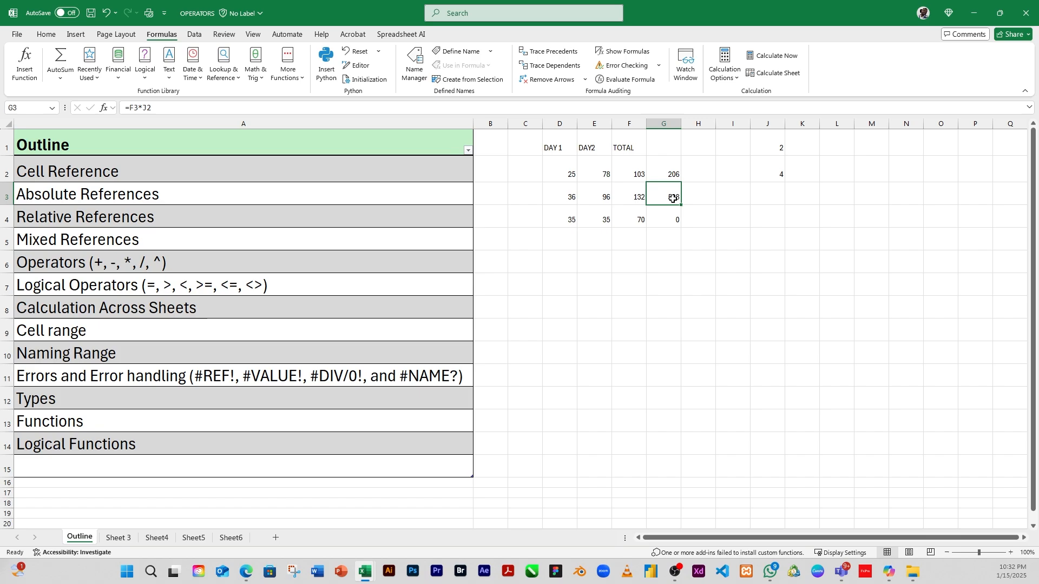
click(773, 175)
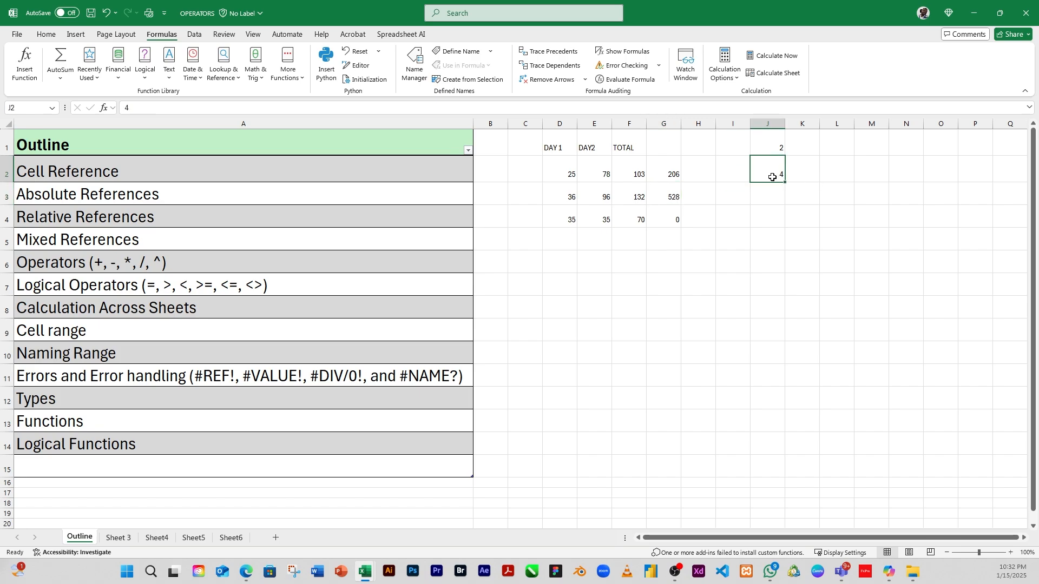
click(671, 175)
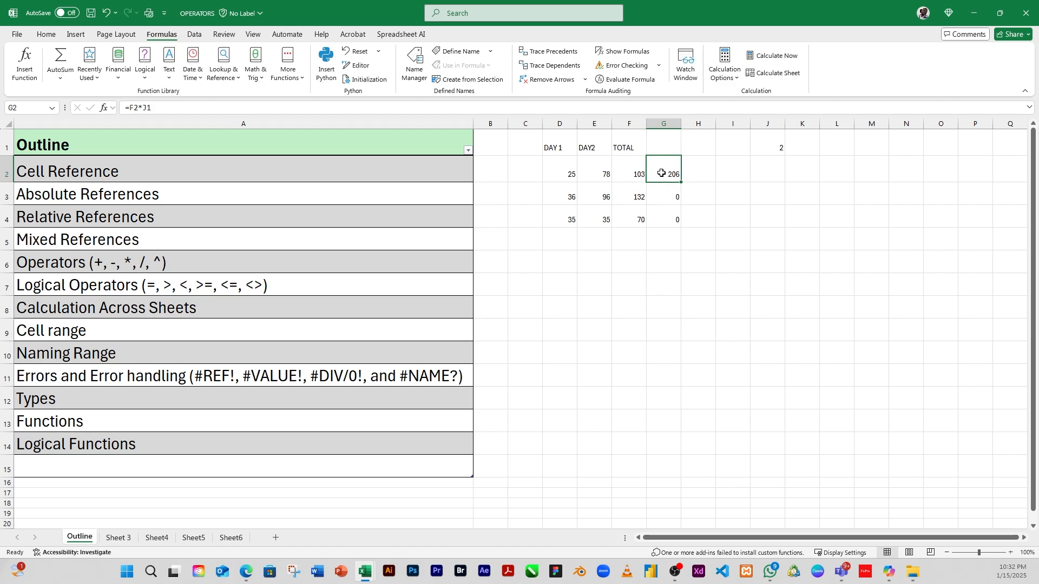
- Make the total's reference absolute in cell G2 so the formula reads =$F$2*J1
click(133, 108)
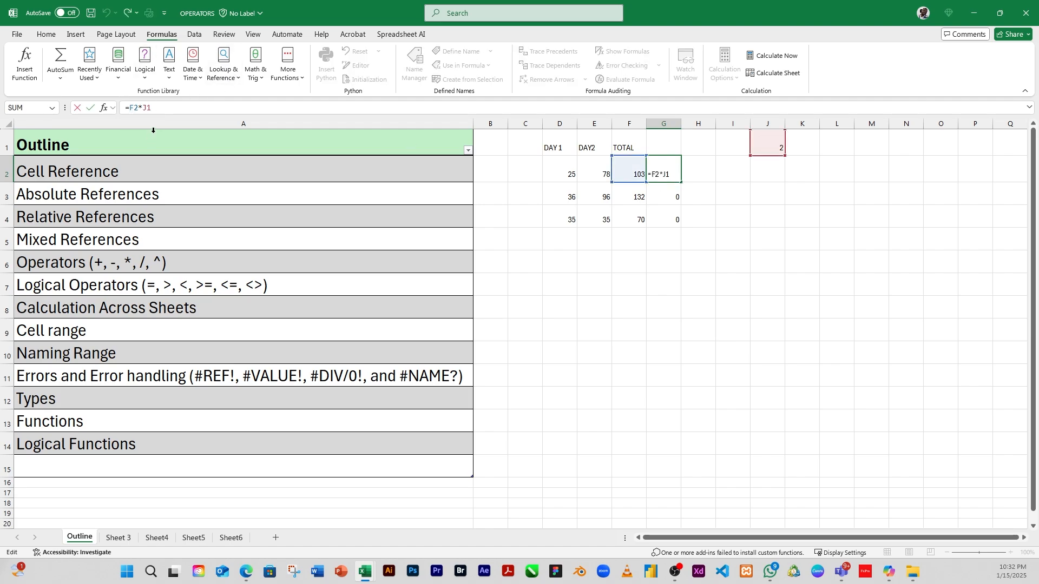
text($)
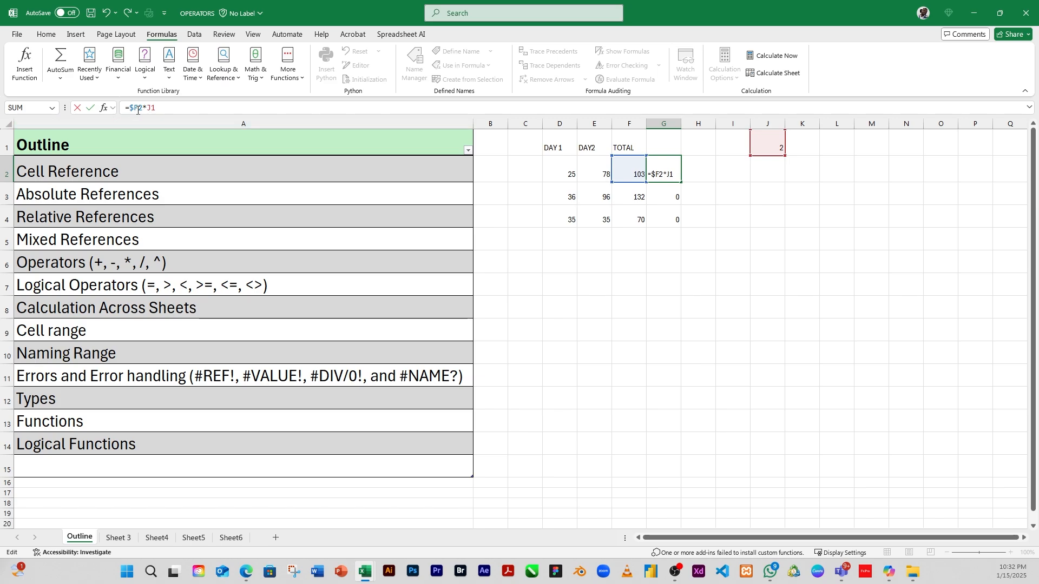
click(137, 109)
text($)
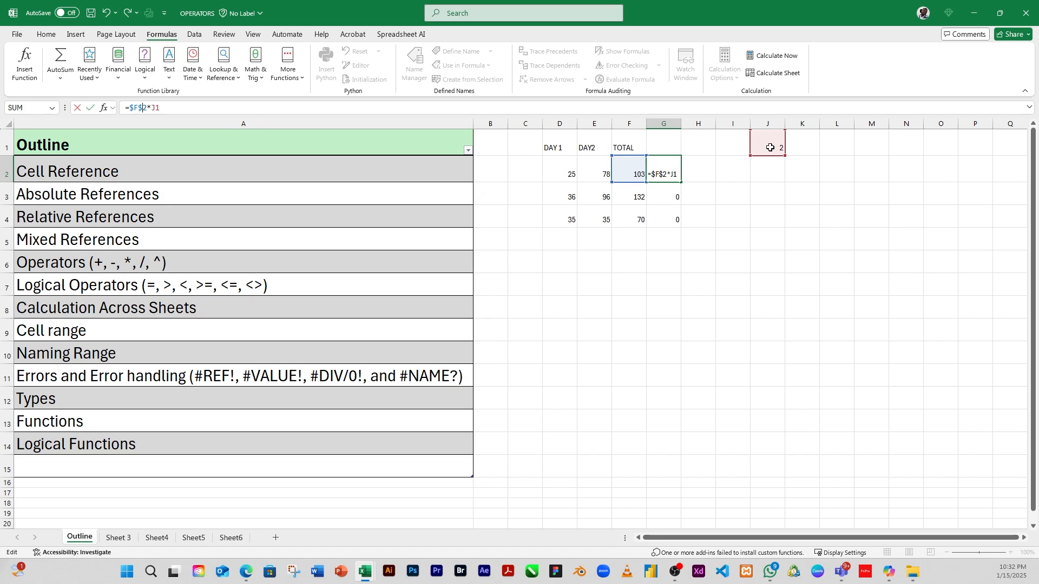
key(Return)
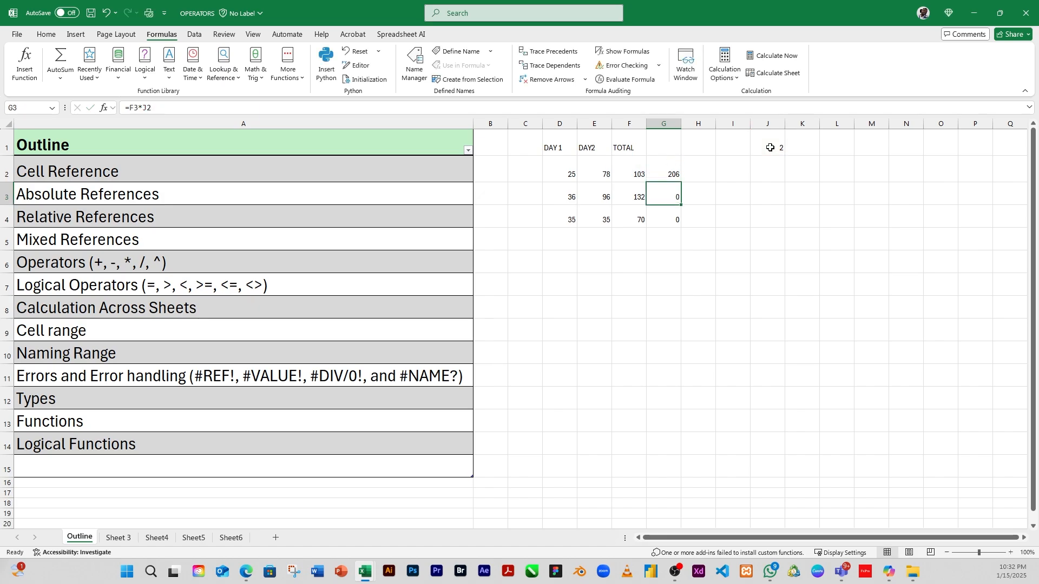
- Fill the formula from cell G2 down through G4 and check which multiplier cell the copy in G3 references
click(671, 172)
drag(680, 183, 687, 226)
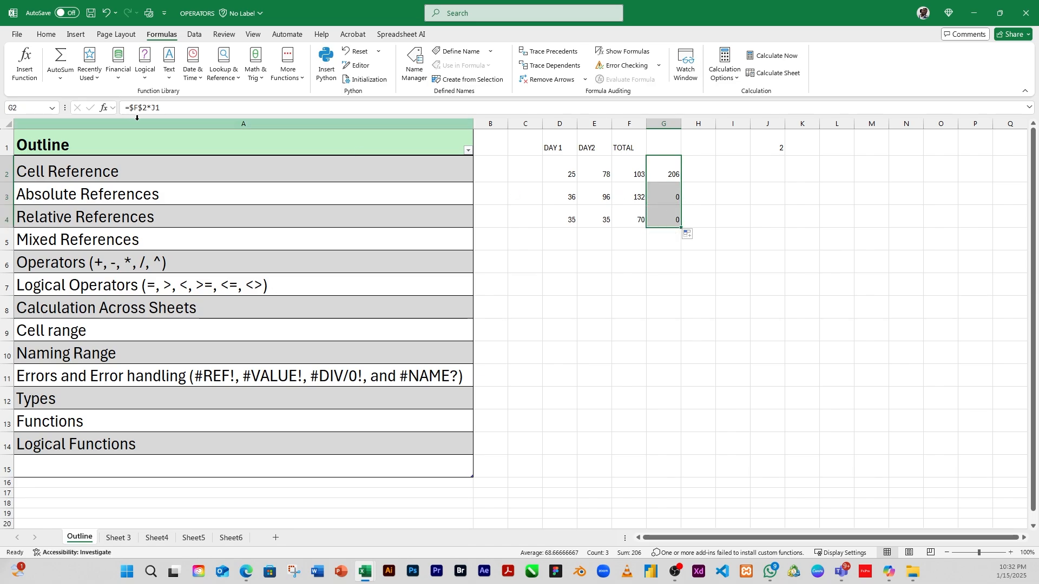
click(671, 197)
click(774, 174)
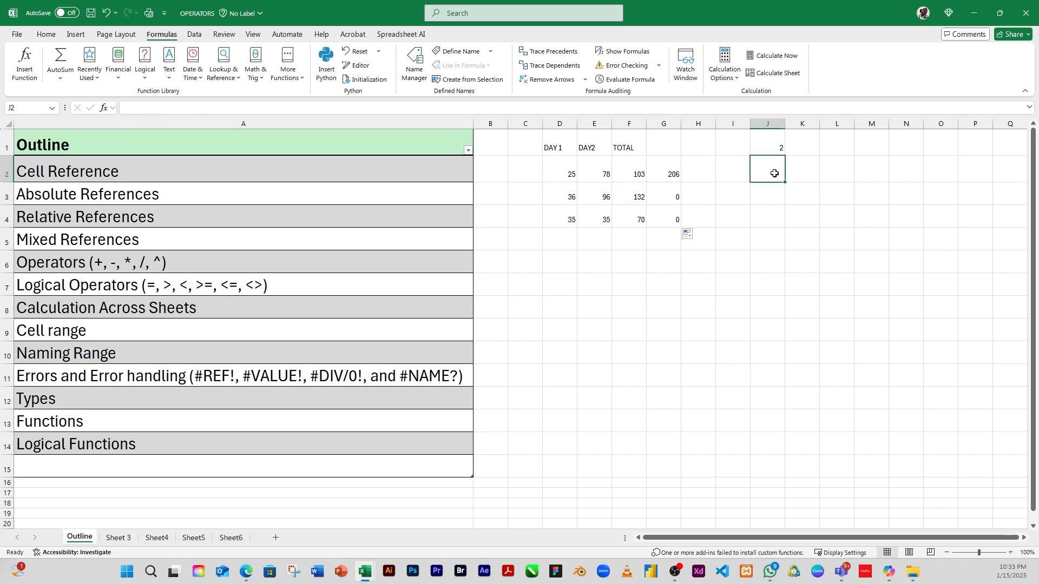
- Clear cells G3:G4 and rewrite the formula in cell G2 as =$J$1*F2
drag(672, 196, 675, 218)
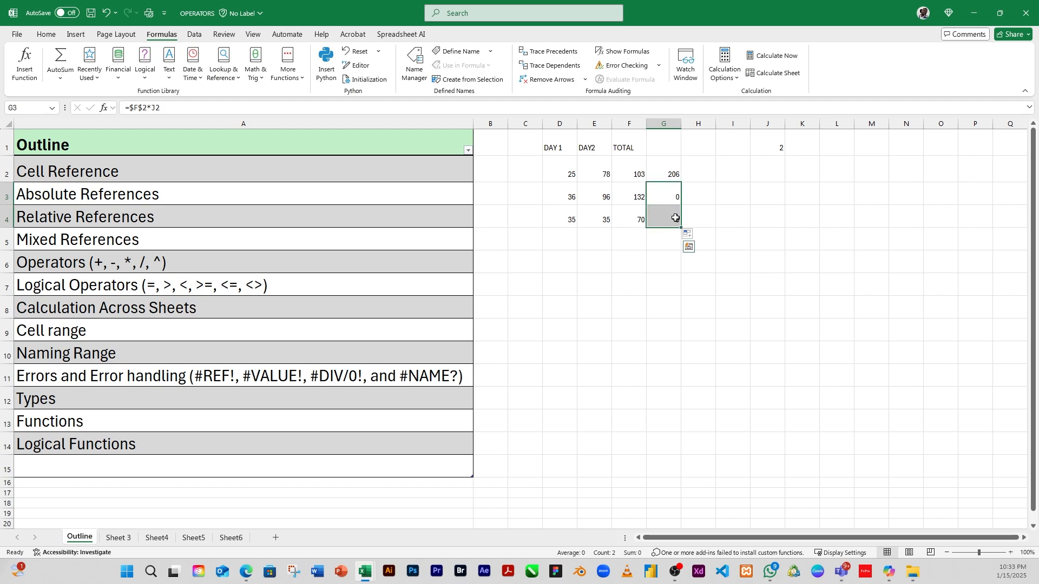
key(Delete)
click(668, 174)
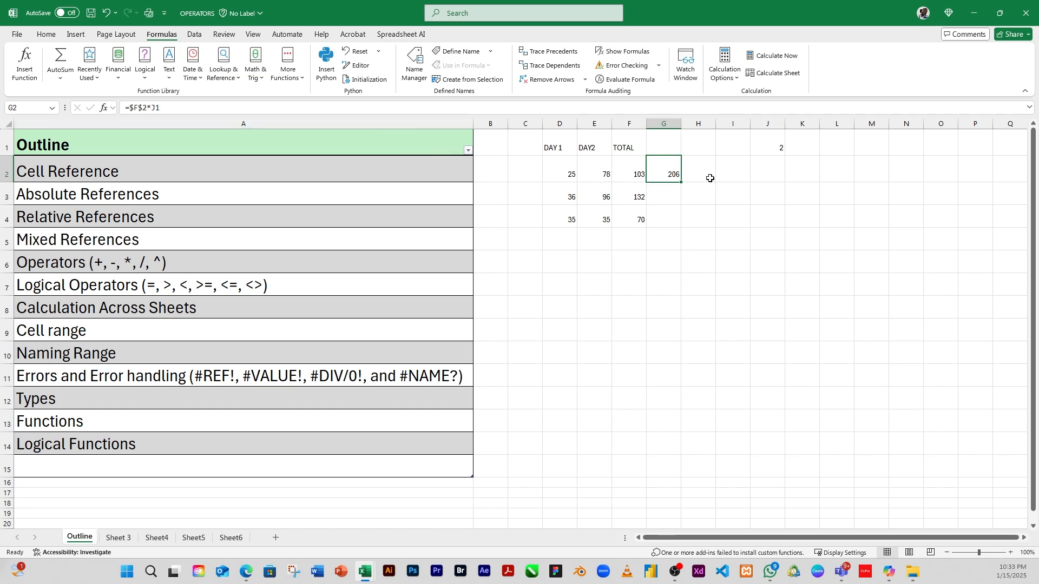
click(138, 110)
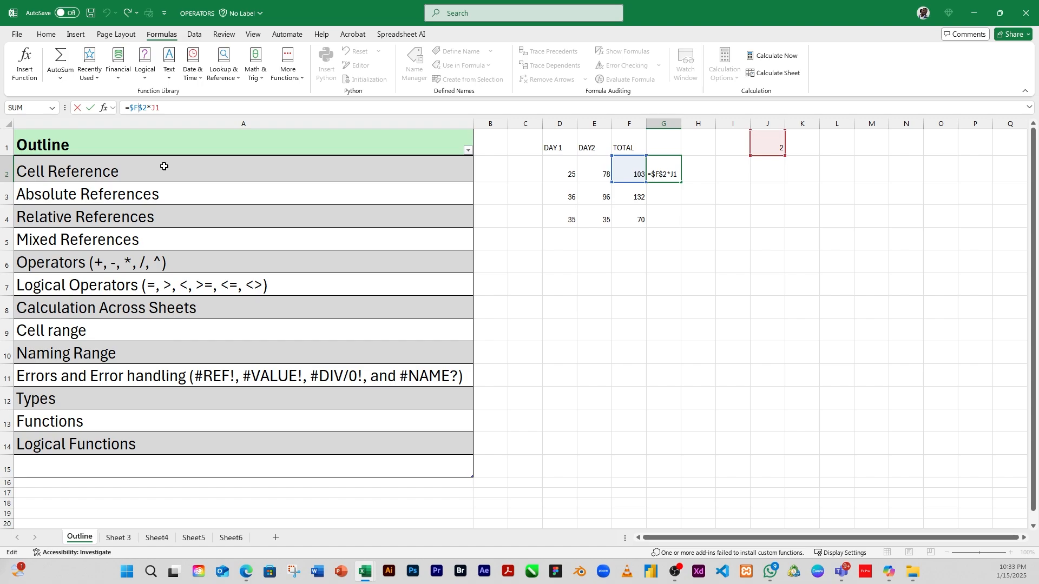
key(BackSpace)
text(J)
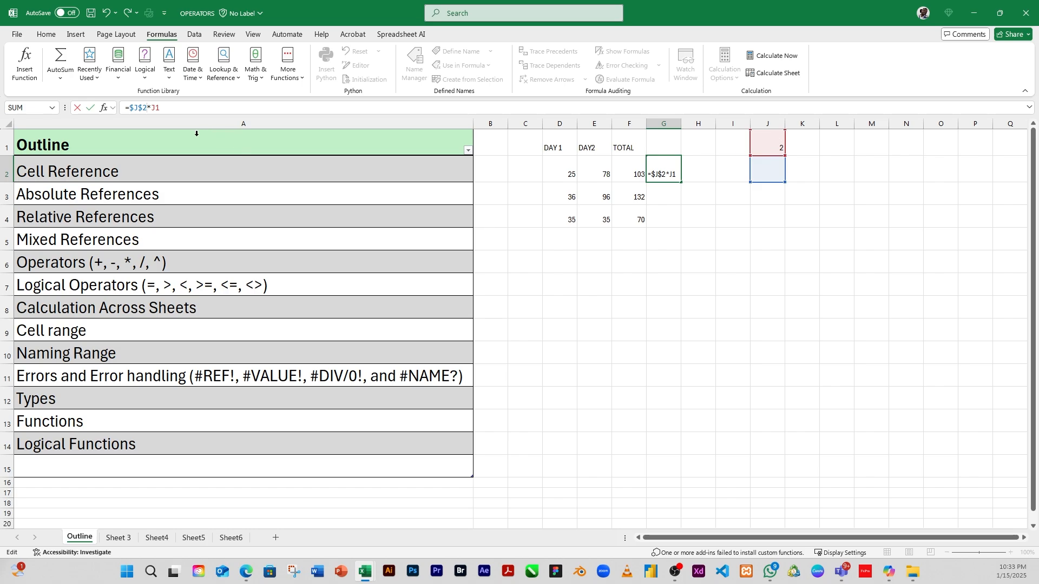
key(BackSpace)
text(1)
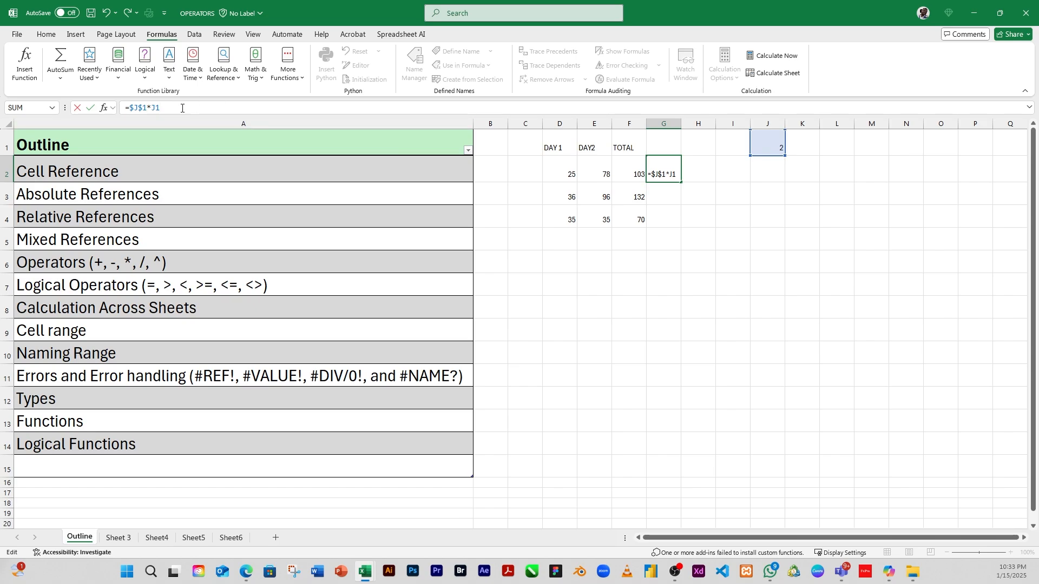
key(BackSpace)
key(BackSpace)
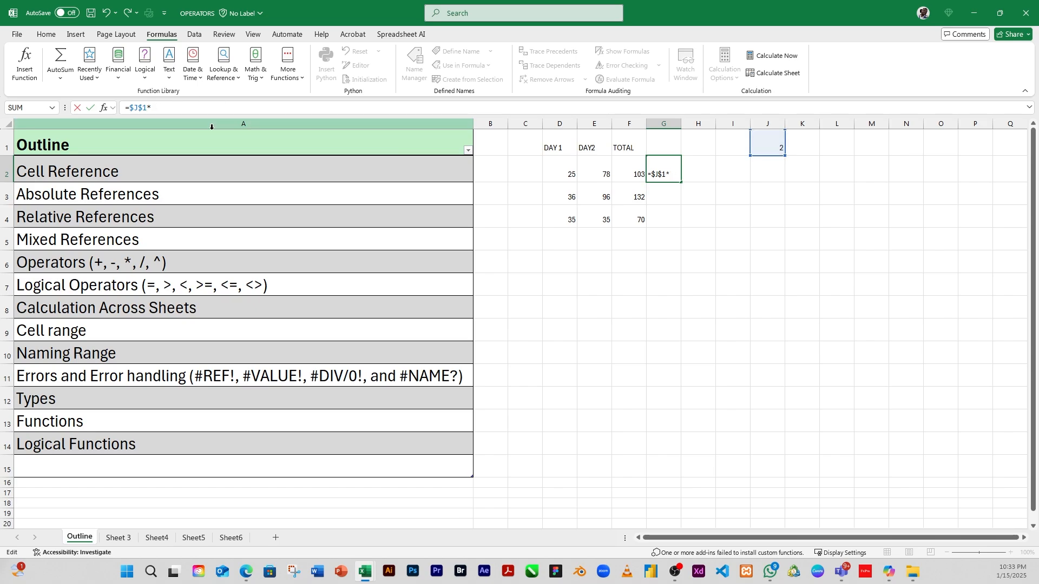
click(629, 175)
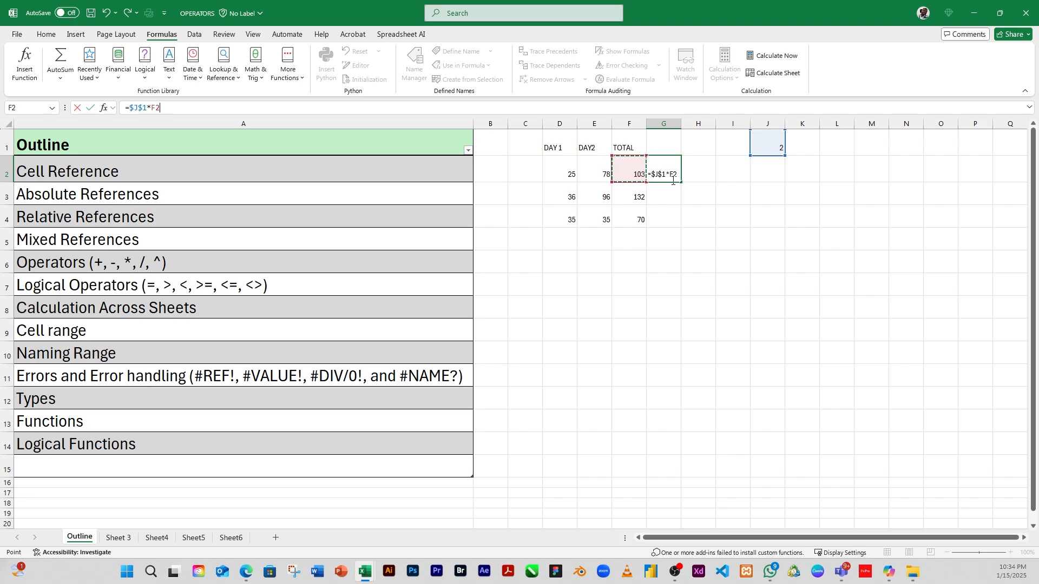
key(Return)
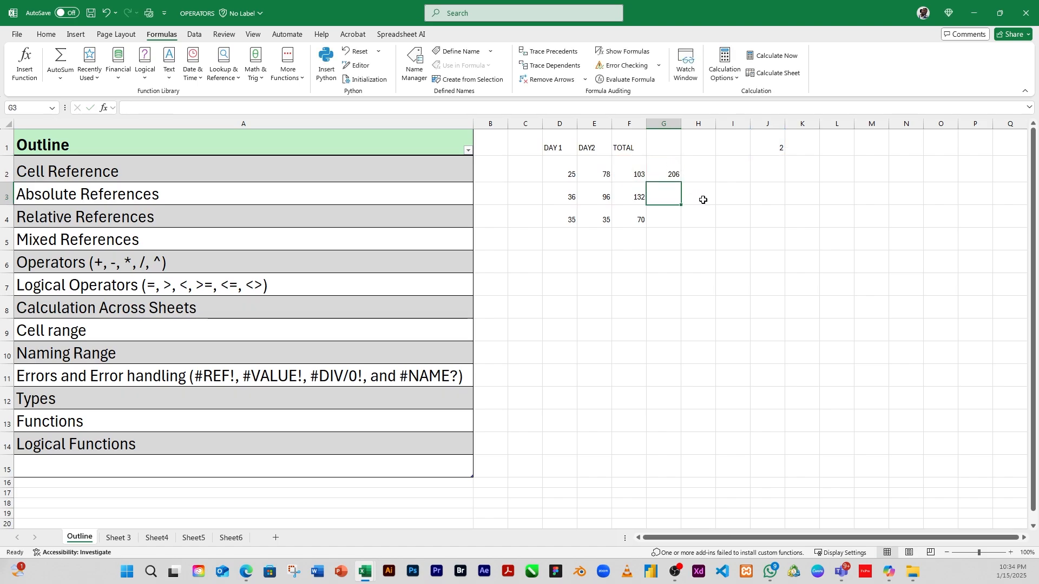
- Fill the absolute-reference formula from cell G2 down through G4 and check the copy in G3 against the multiplier
click(665, 175)
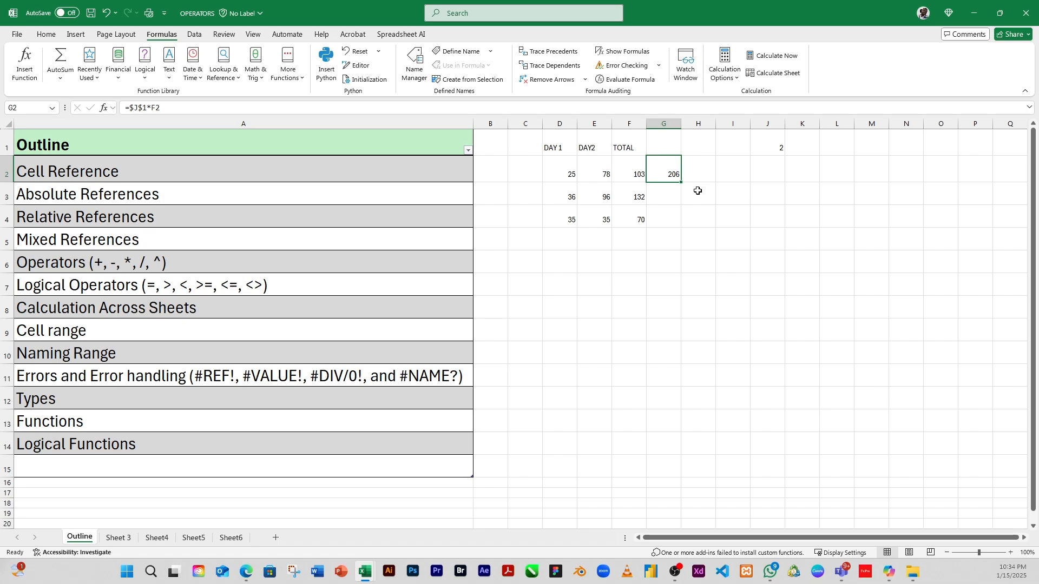
drag(680, 181, 679, 222)
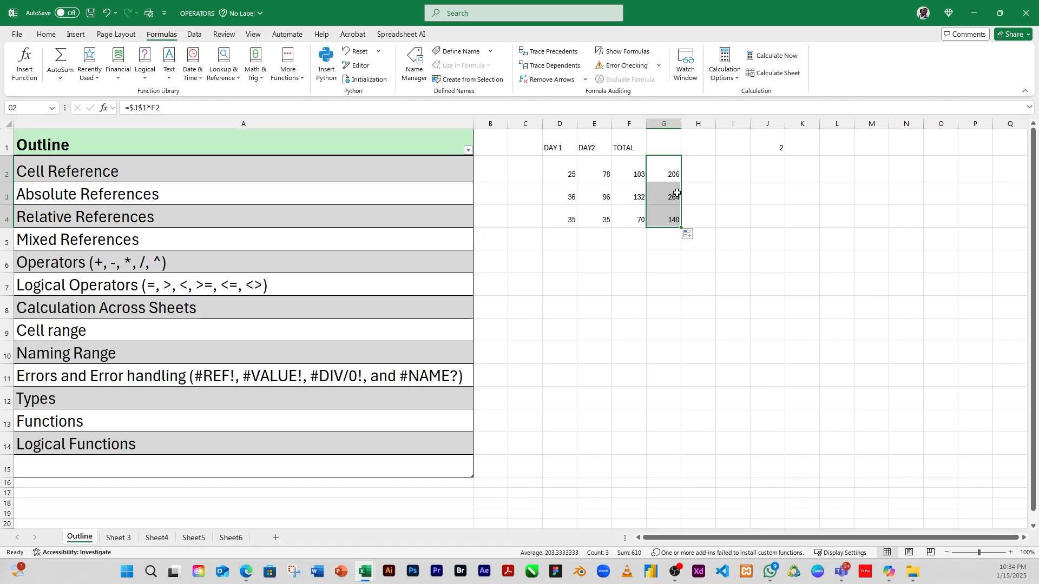
click(674, 200)
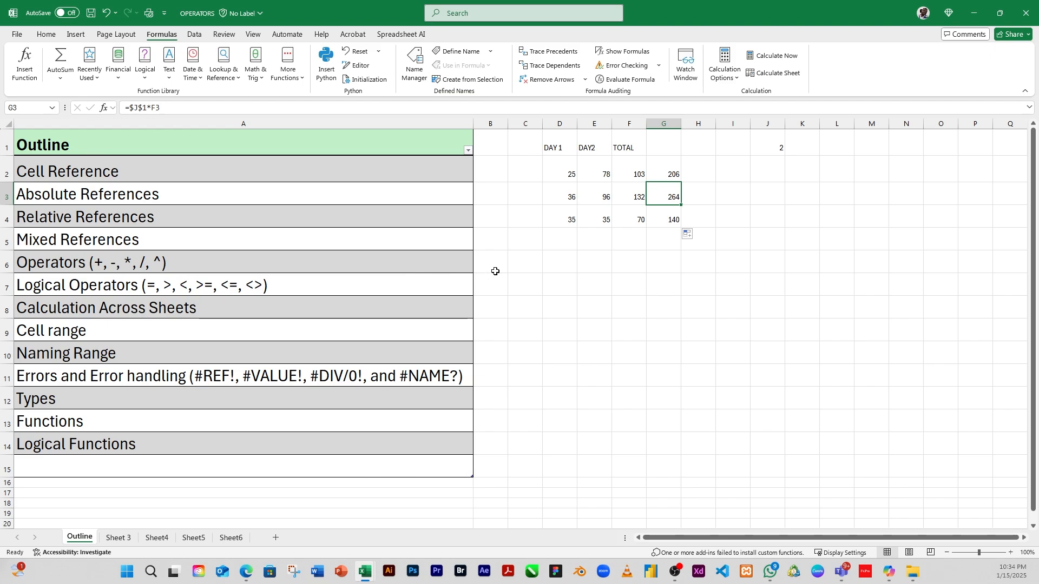
click(774, 148)
click(671, 170)
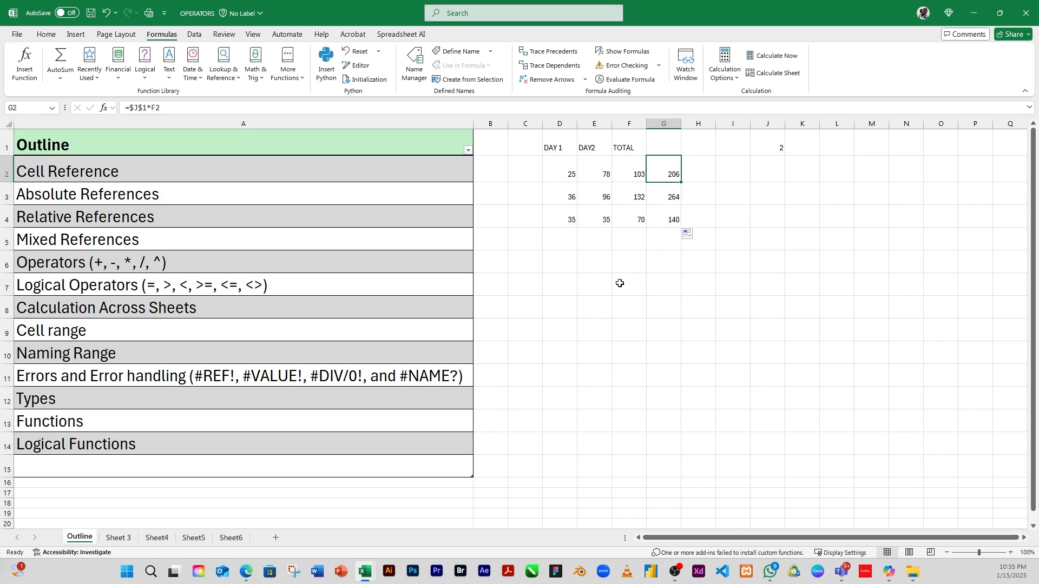
- Go over the Mixed References and Operators topics in the outline list
click(74, 246)
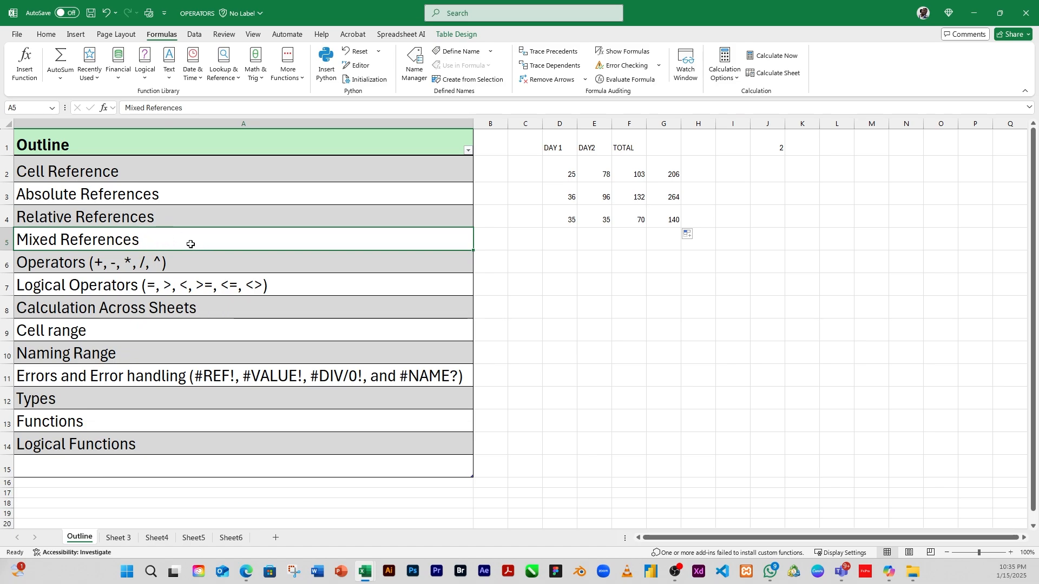
click(642, 276)
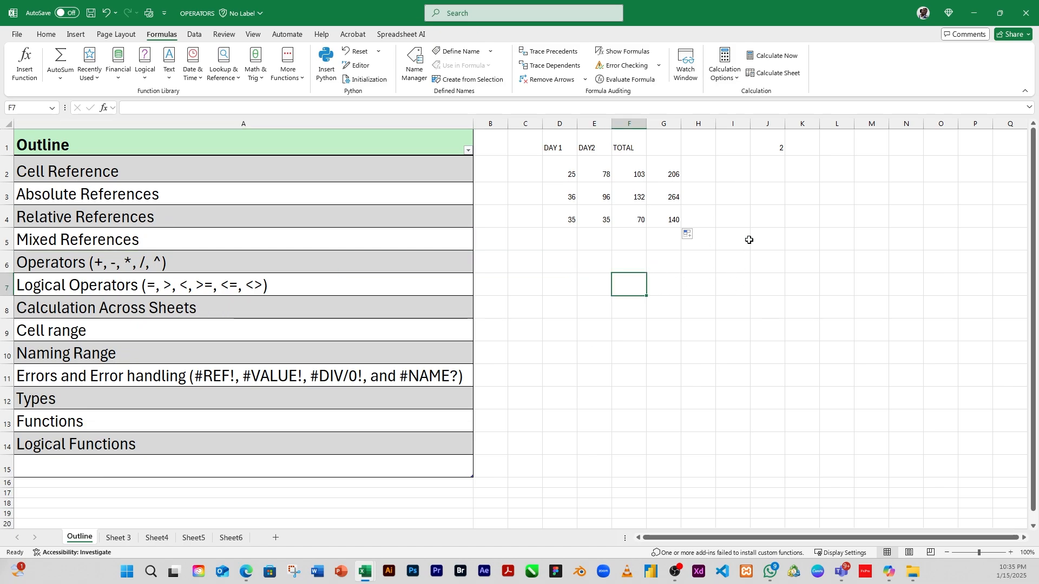
click(724, 278)
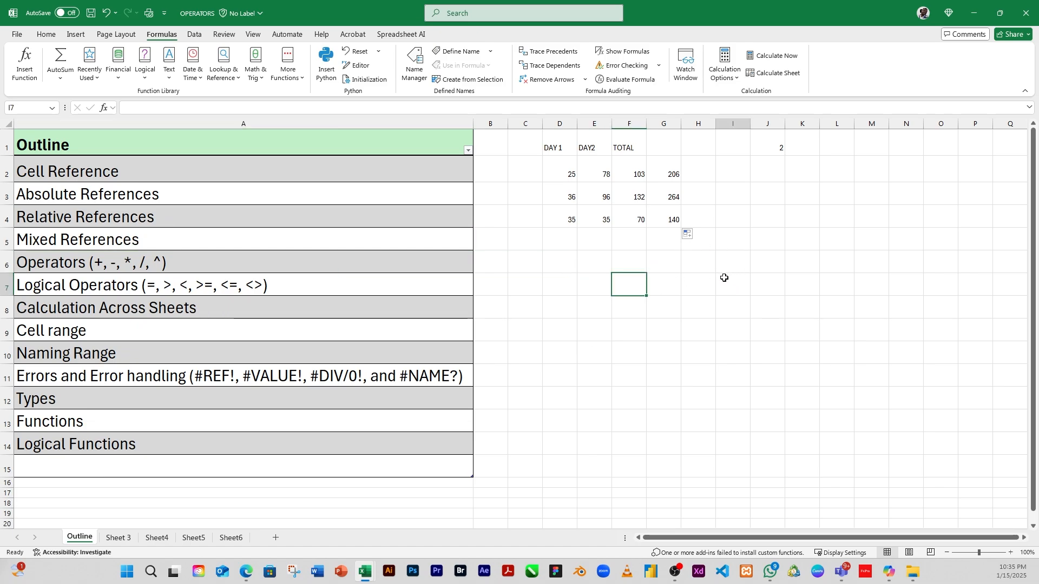
click(569, 279)
click(572, 264)
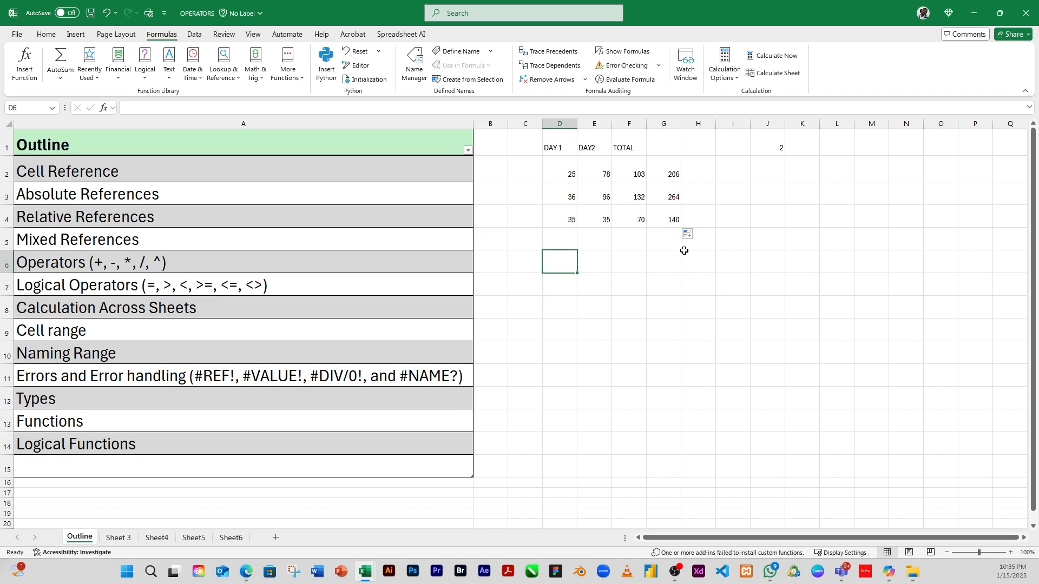
click(593, 267)
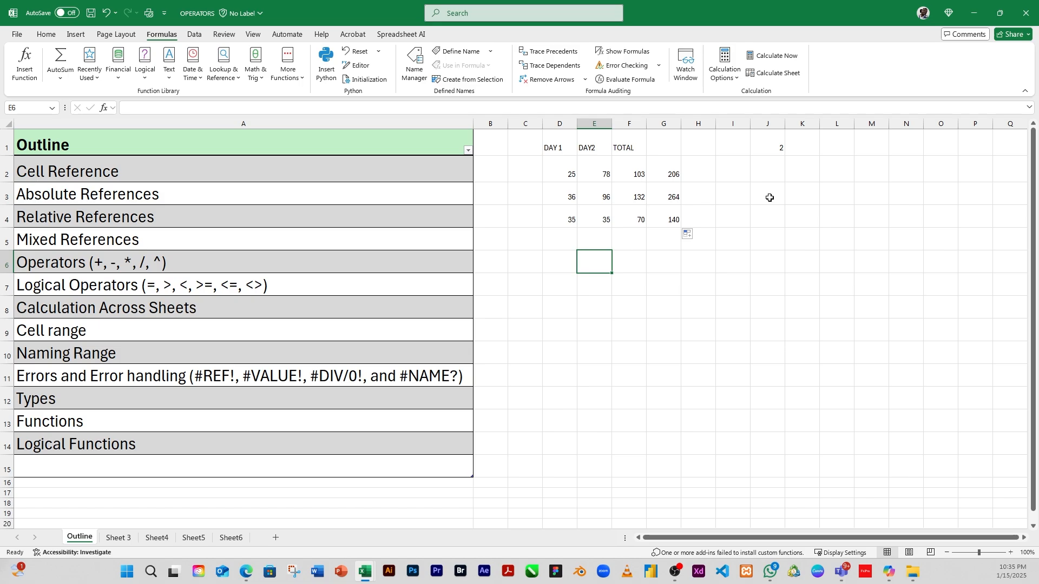
key(alt+Tab)
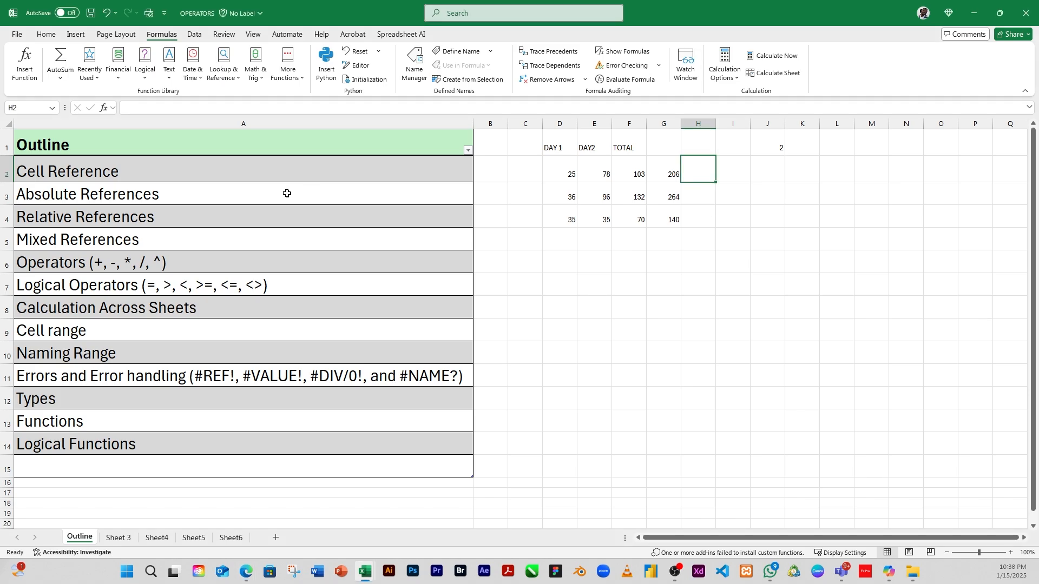
click(180, 268)
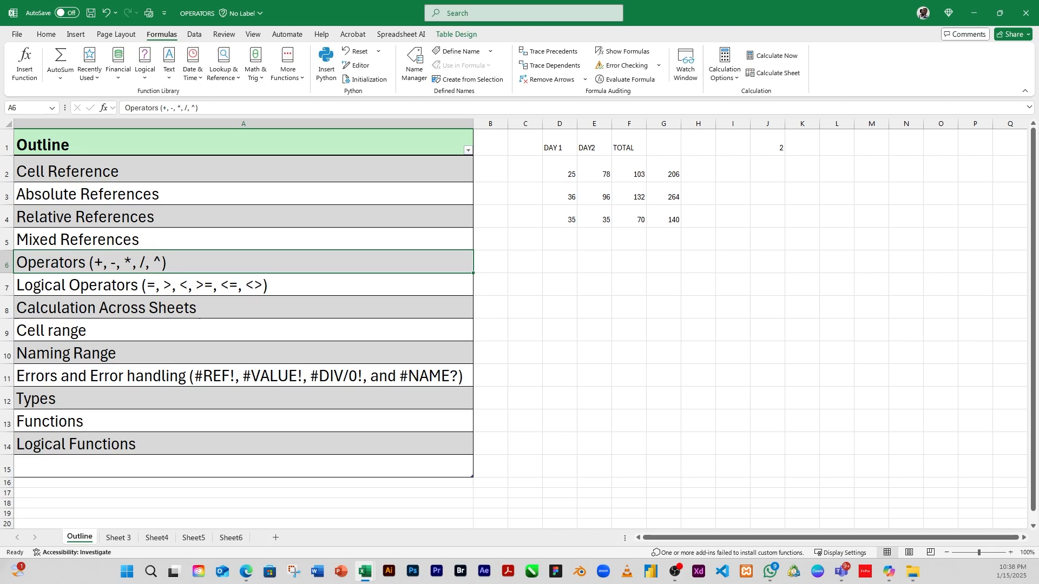
key(alt+Tab)
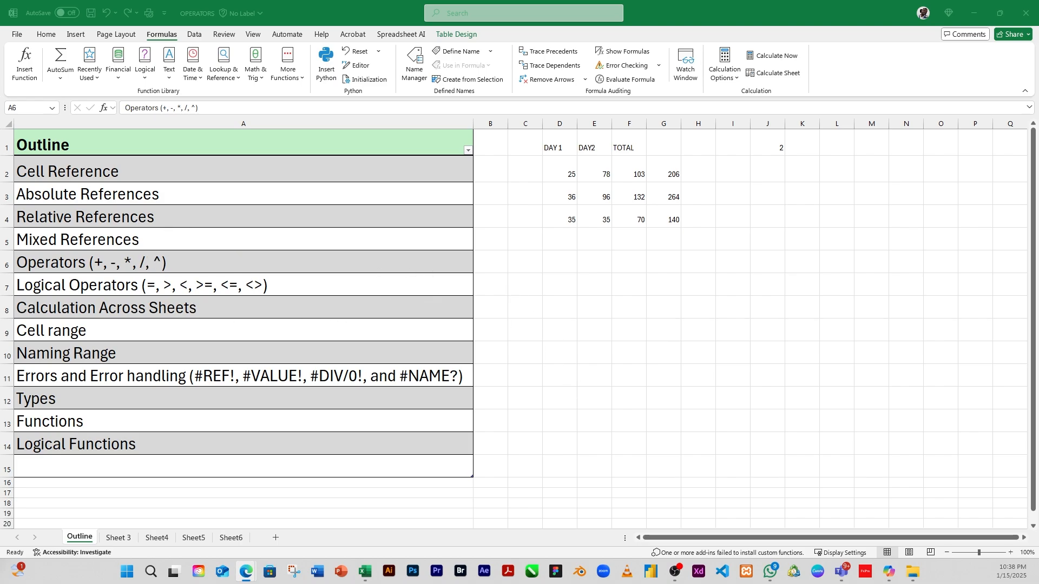
click(114, 262)
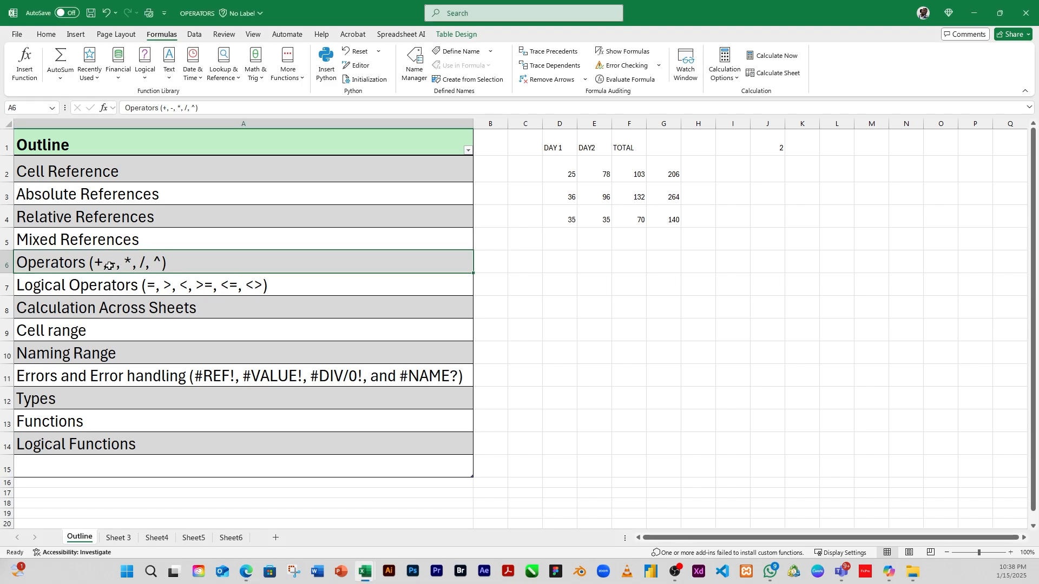
- Enter the formula =D2-E2 in cell H2 to subtract the DAY2 value from the DAY 1 value
click(705, 173)
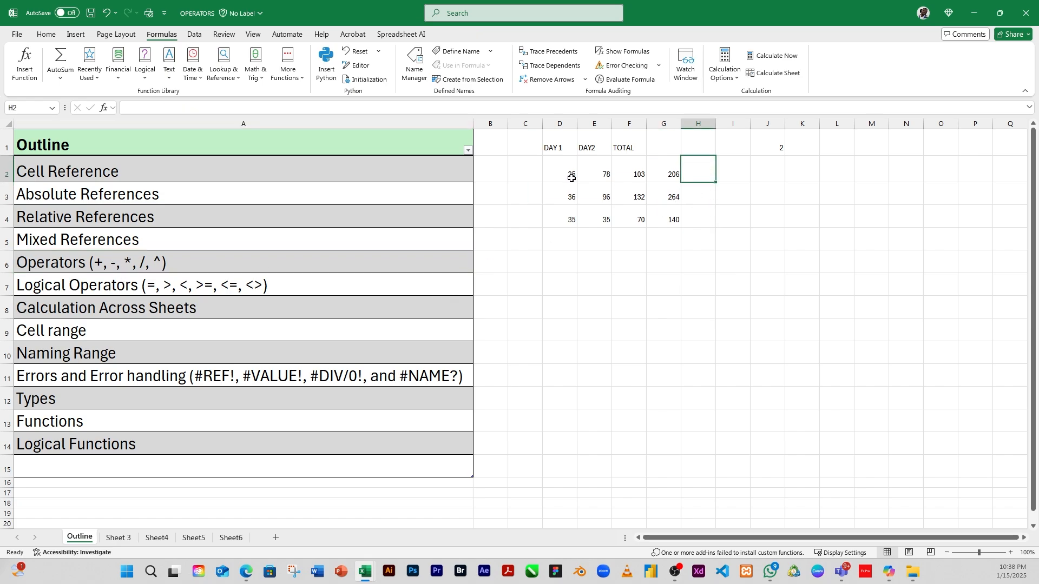
text(=)
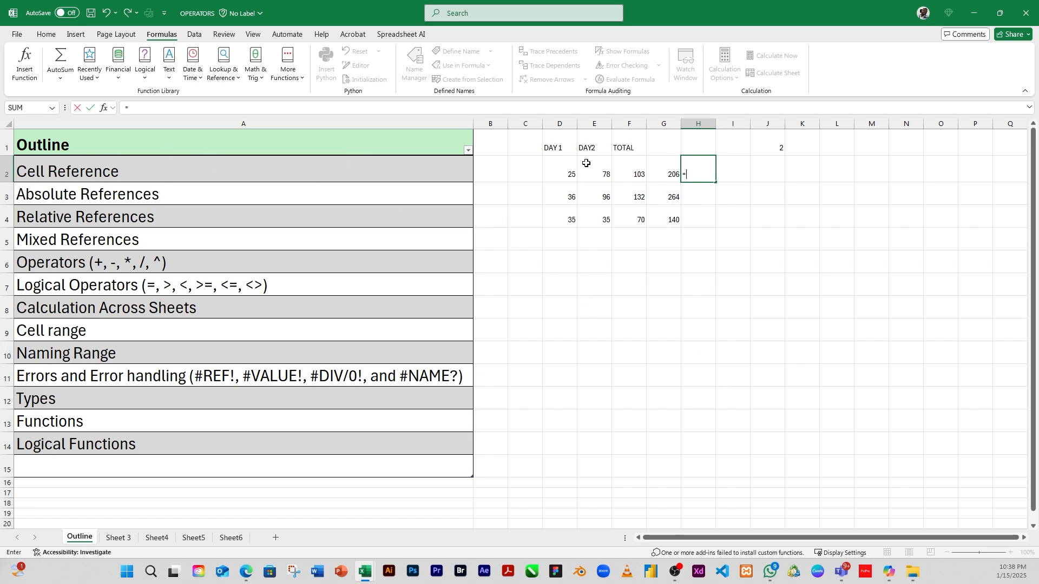
click(572, 174)
text(-)
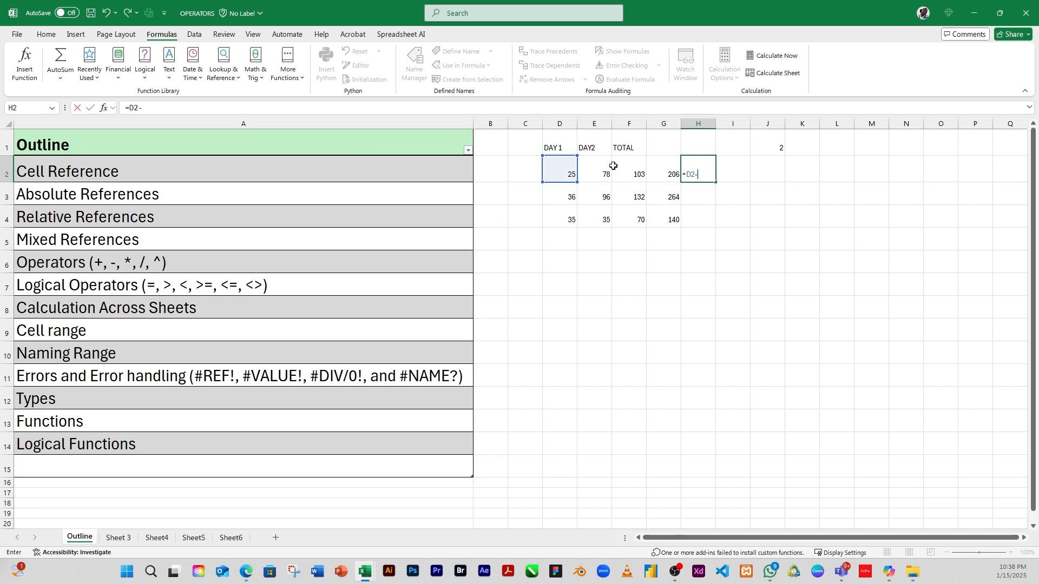
click(608, 173)
key(Return)
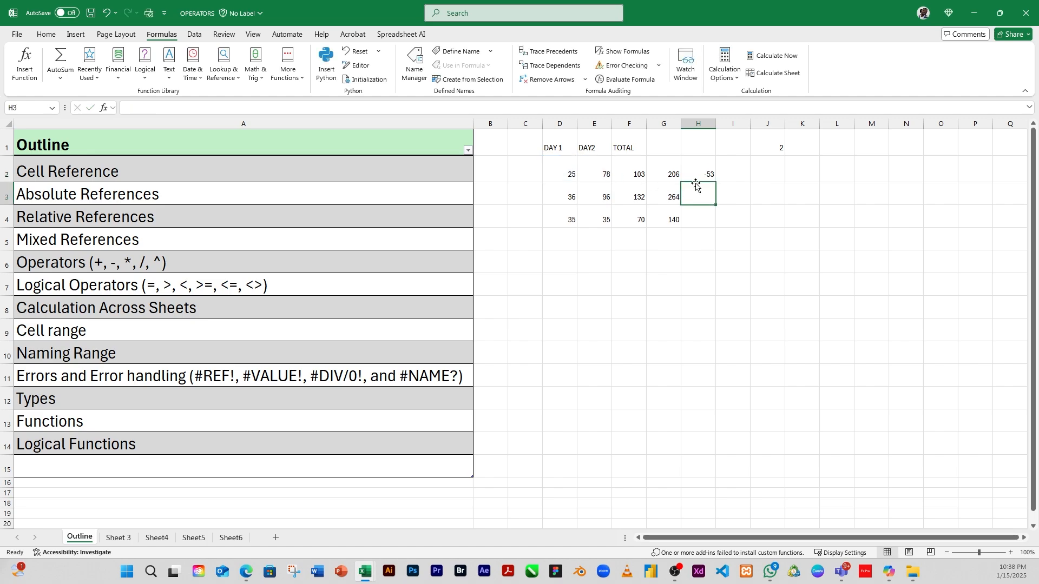
- Fill the subtraction formula from cell H2 down through H4 and check the copied formula in H4
click(706, 174)
drag(715, 182, 715, 228)
click(725, 171)
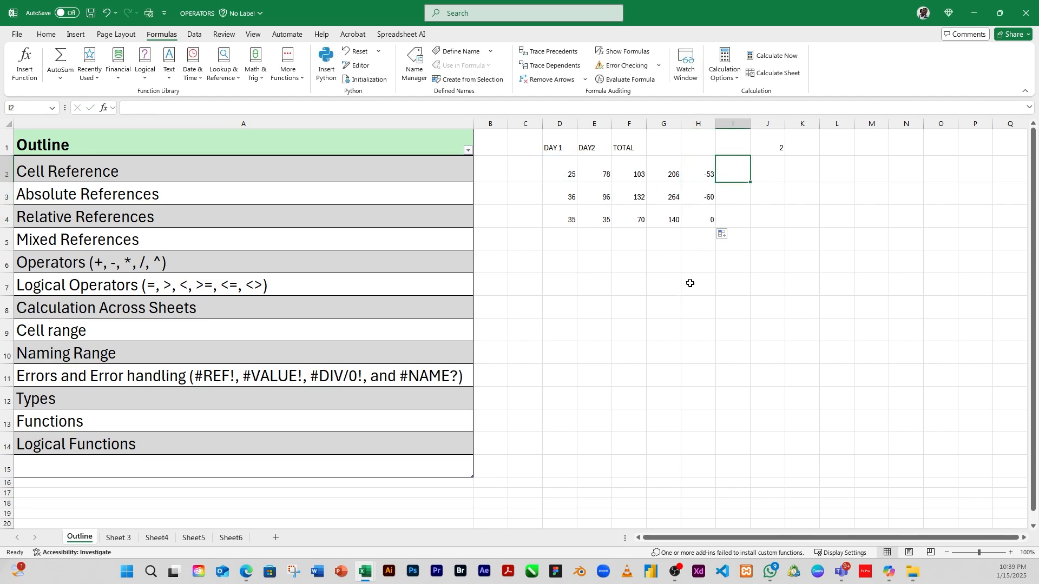
click(696, 220)
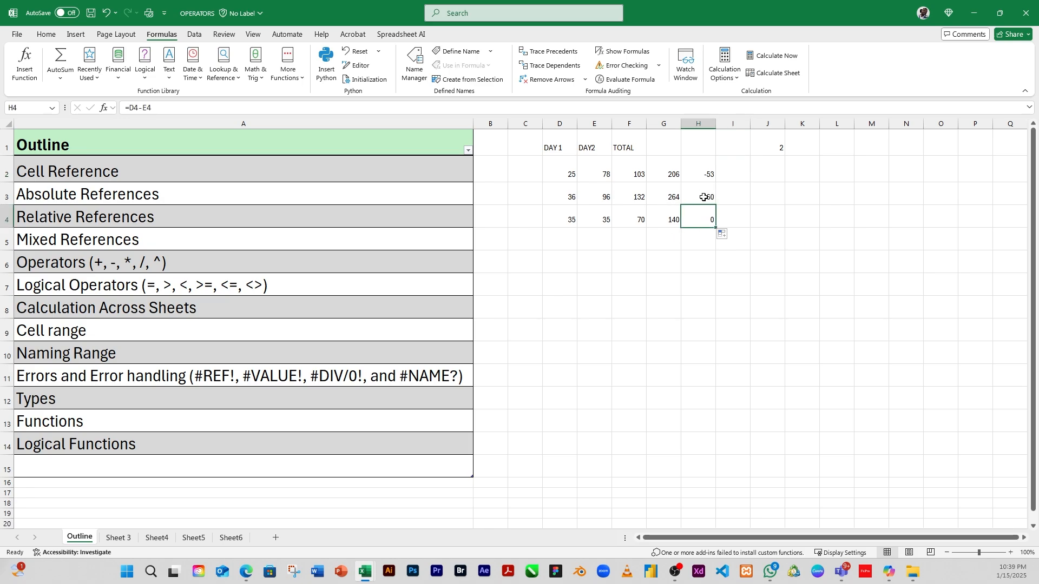
- Re-enter the formula =D2-E2 in cell H2 to subtract the DAY2 value from the DAY 1 value
click(693, 177)
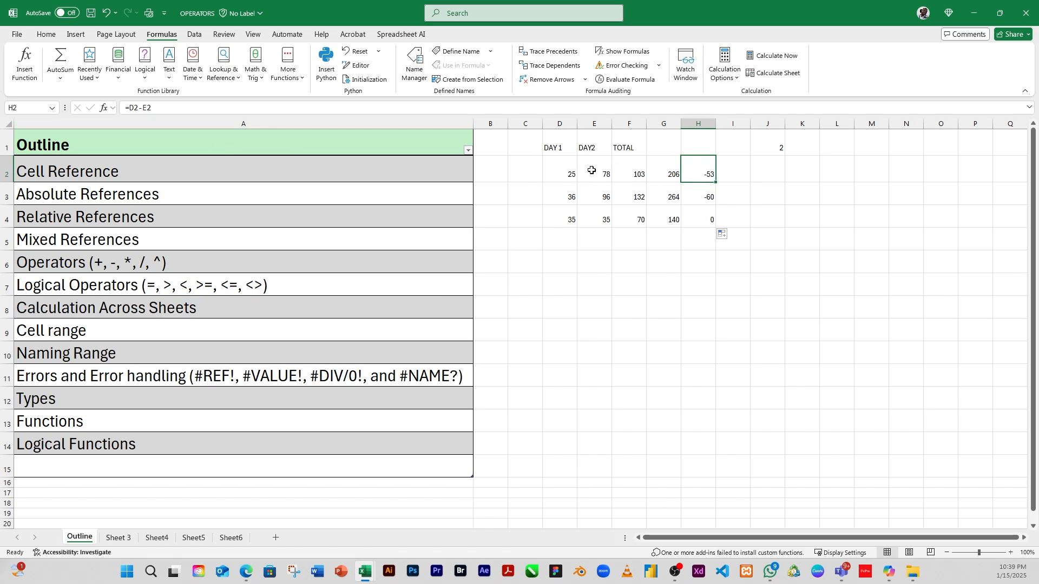
text(=)
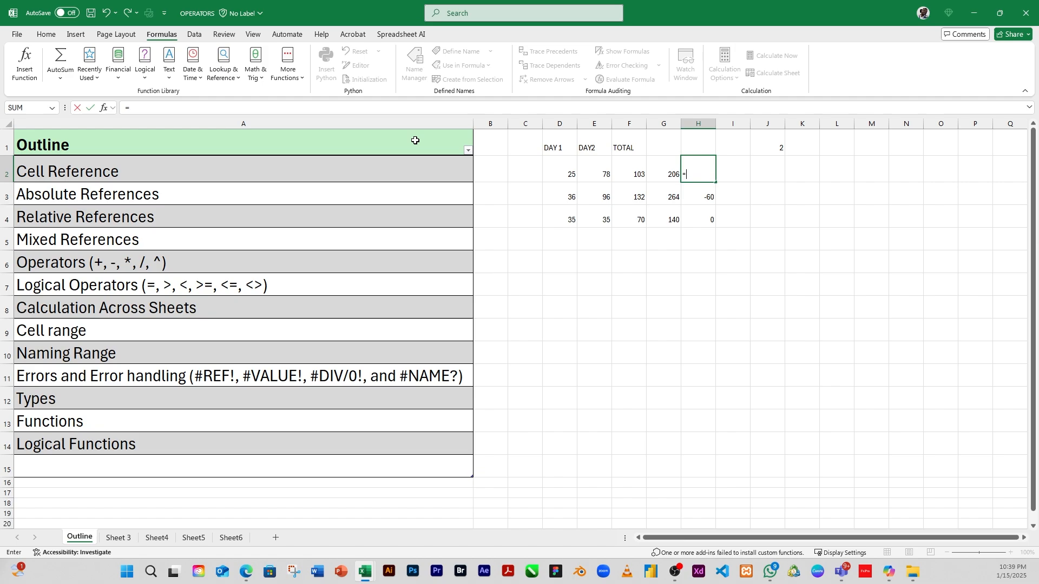
click(570, 173)
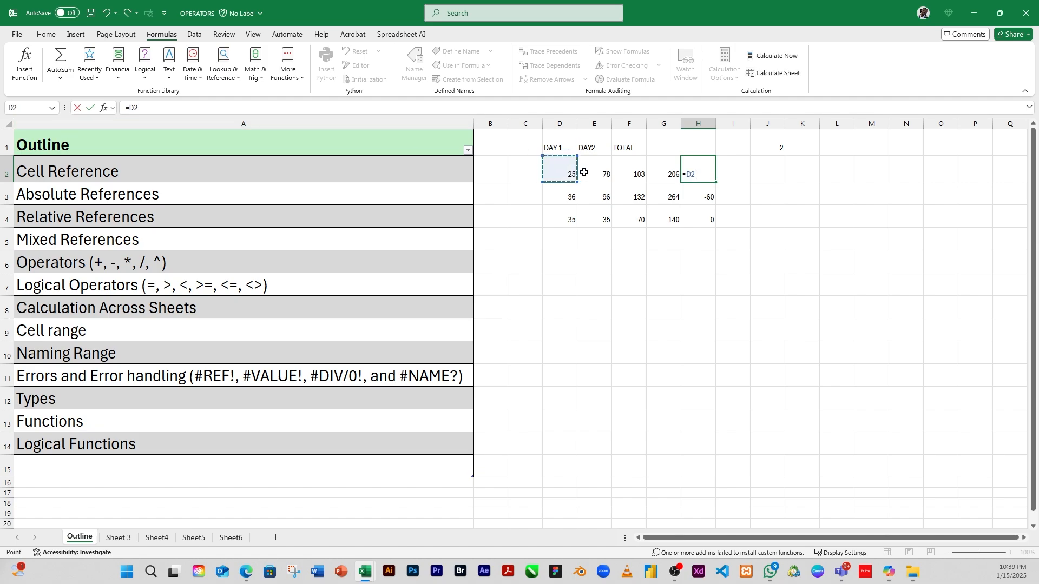
text(-)
click(603, 173)
key(Return)
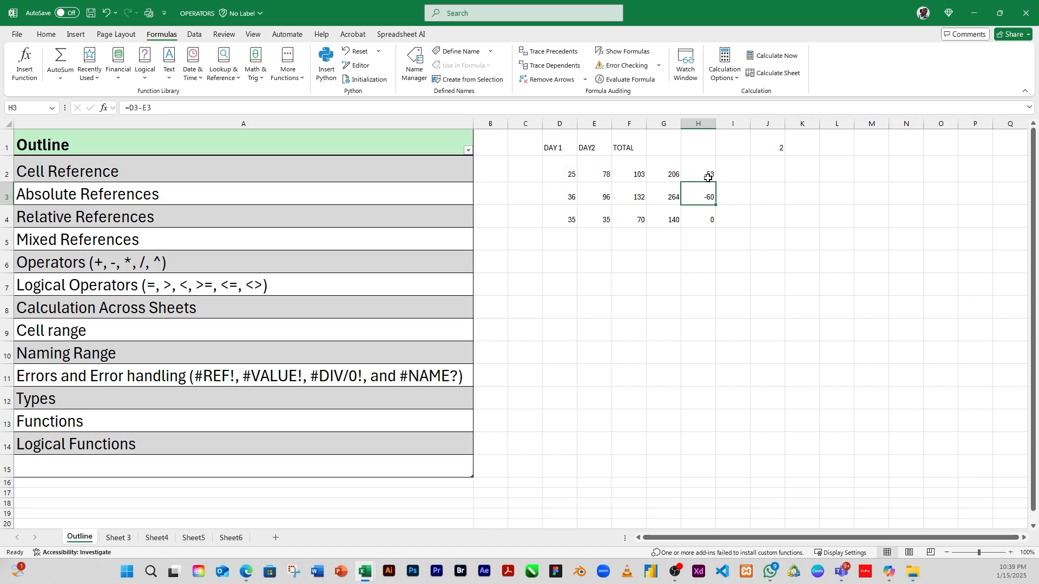
- Fill the re-entered subtraction formula from H2 down through H4 and compare the row 4 inputs with the result in H4
click(712, 178)
drag(714, 184, 712, 223)
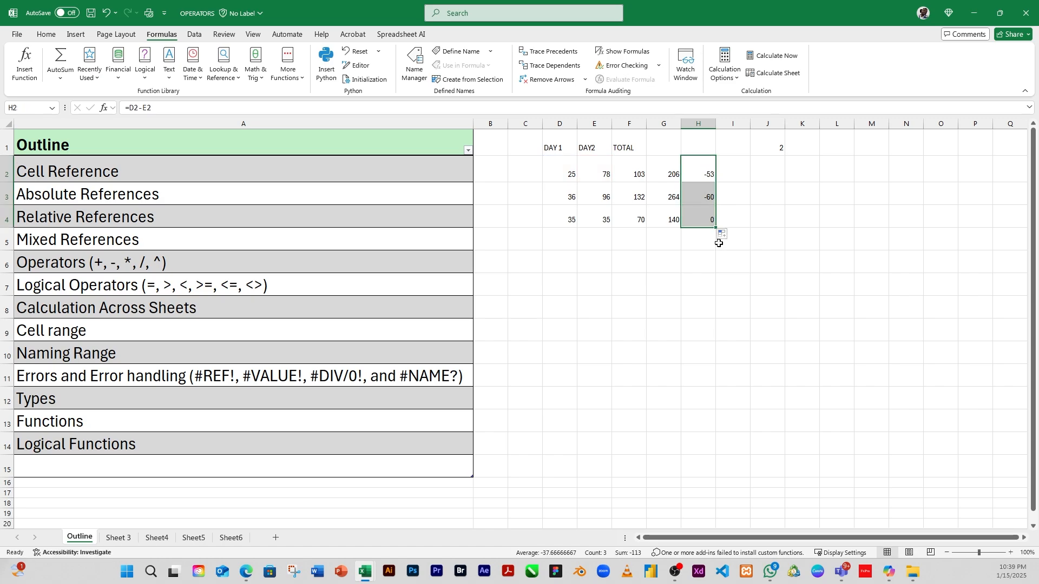
click(669, 239)
click(595, 219)
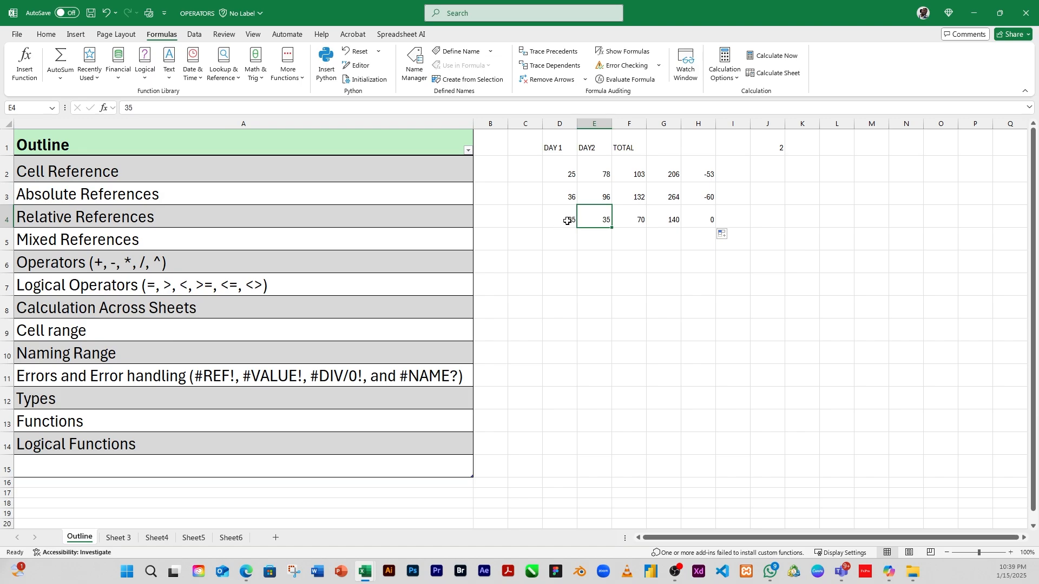
click(568, 220)
click(595, 220)
click(699, 221)
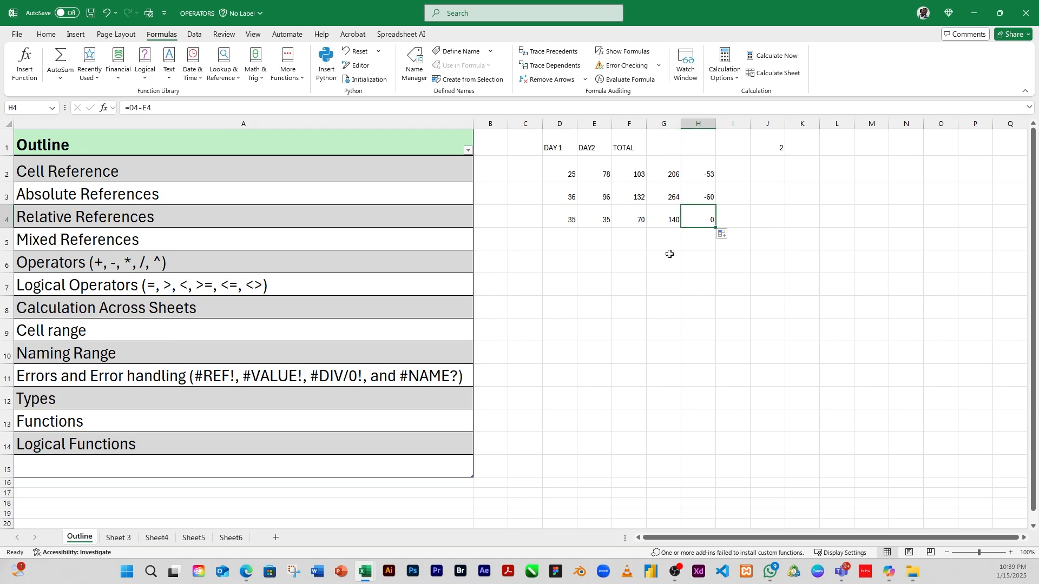
click(761, 196)
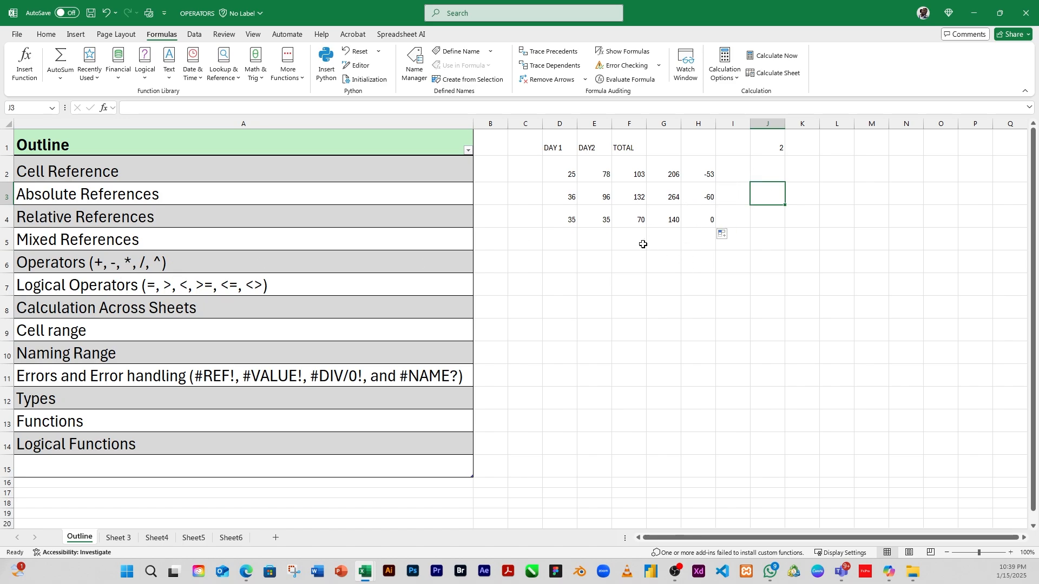
- Multiply DAY 1 by DAY2 with =D2*E2 in cell I2 and fill the formula down through I4
click(731, 178)
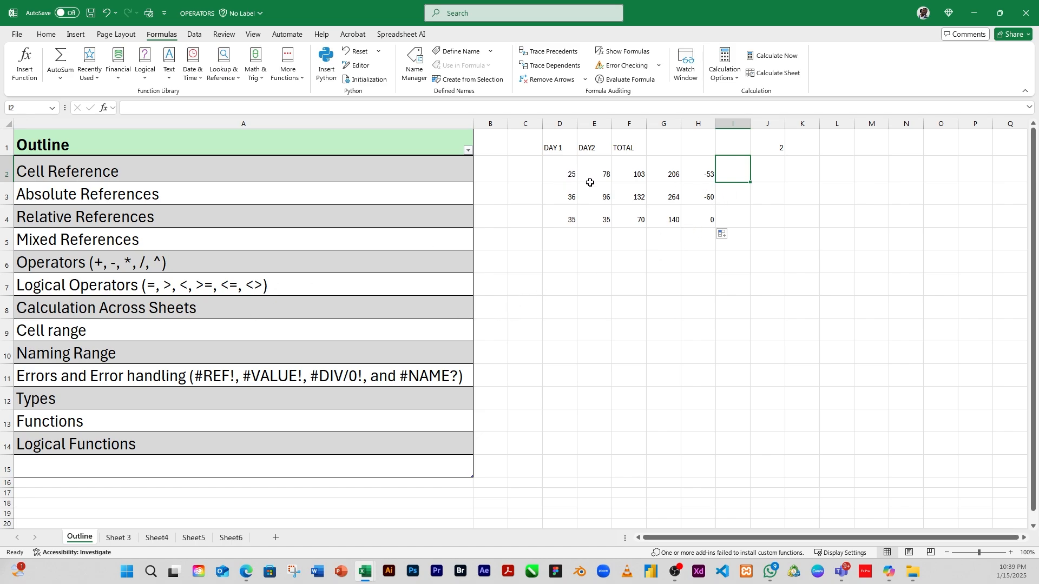
text(=)
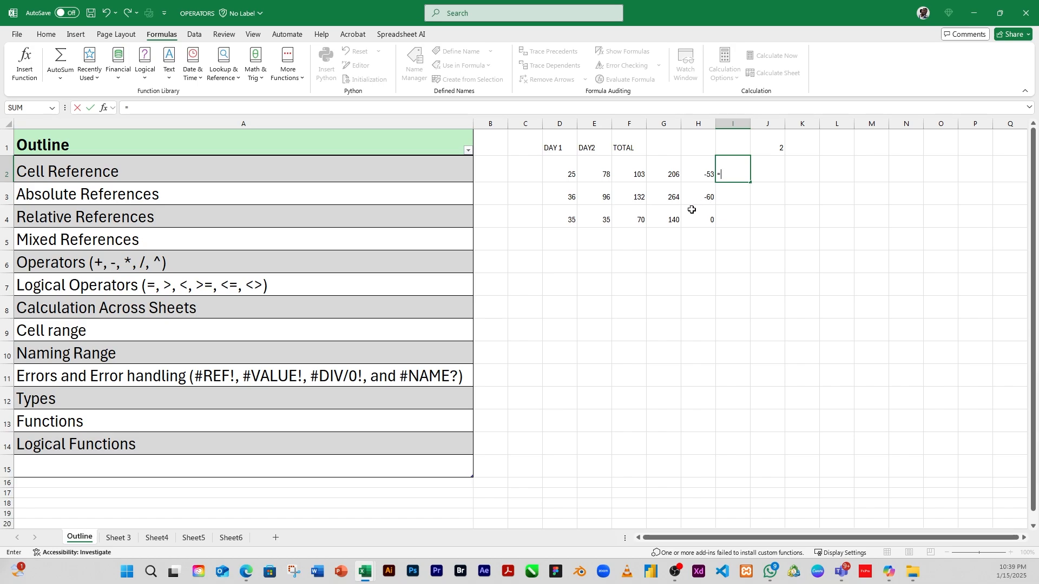
click(566, 175)
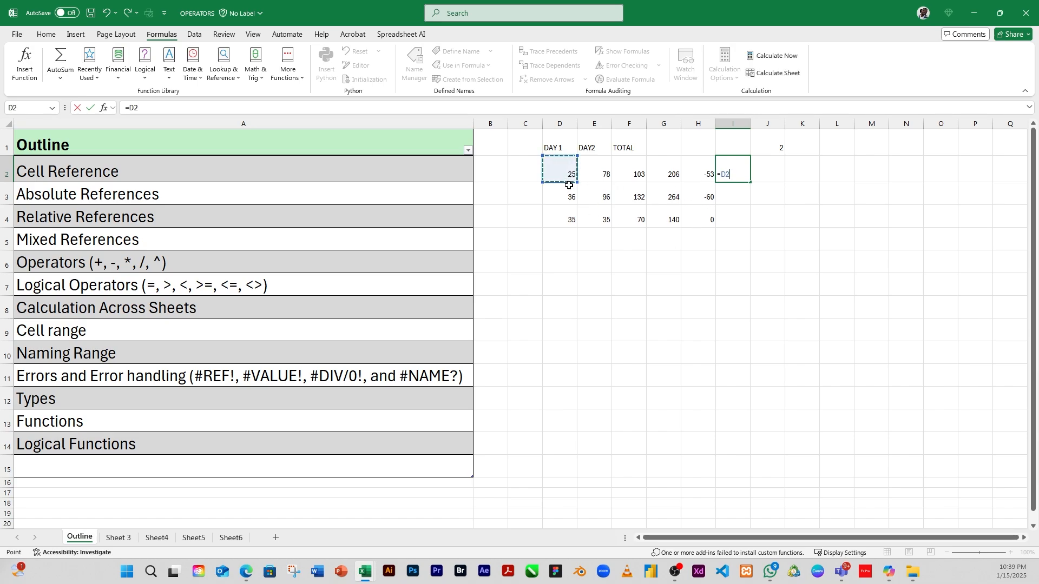
text(*)
click(602, 176)
key(Return)
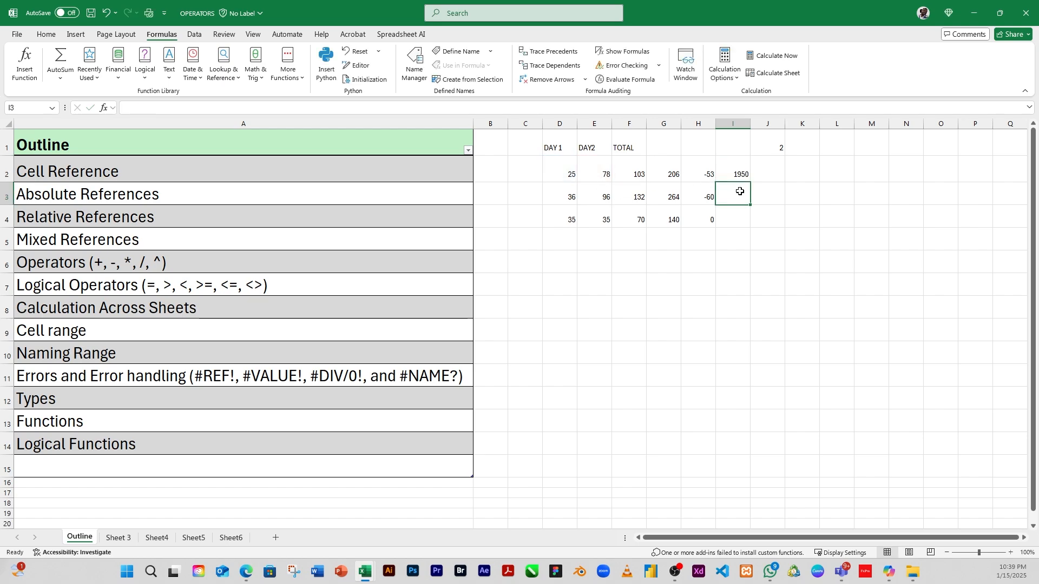
click(740, 175)
drag(750, 183, 752, 227)
- Divide DAY 1 by DAY2 with =D2/E2 in cell J2 and fill the formula down through J4
click(768, 170)
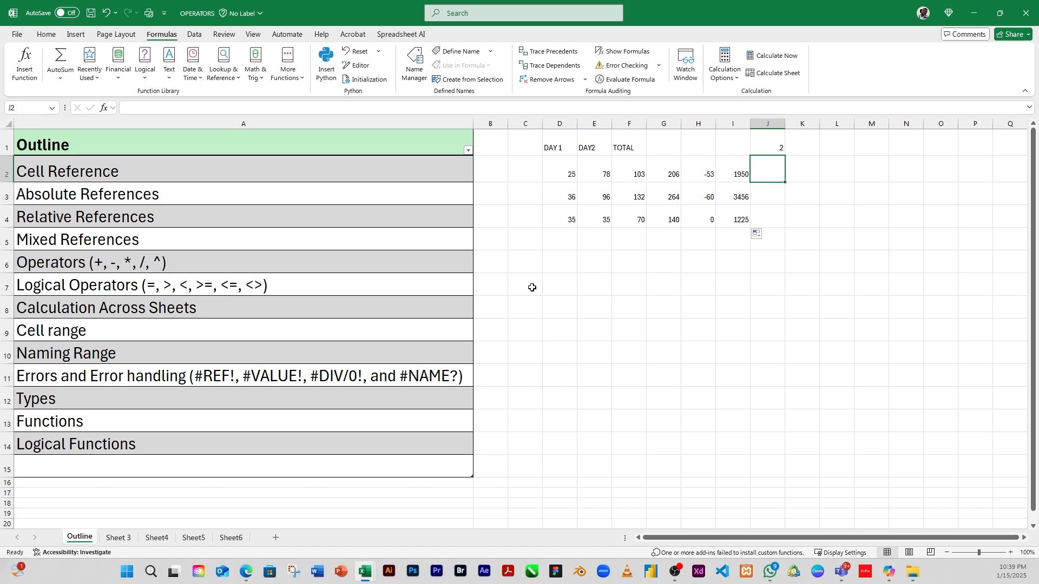
text(=)
click(580, 174)
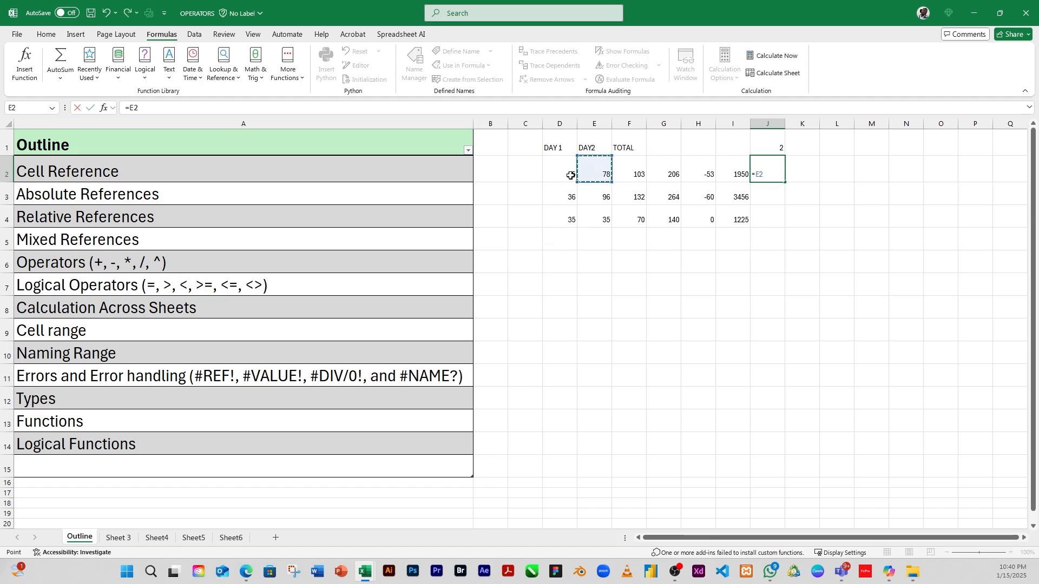
click(570, 176)
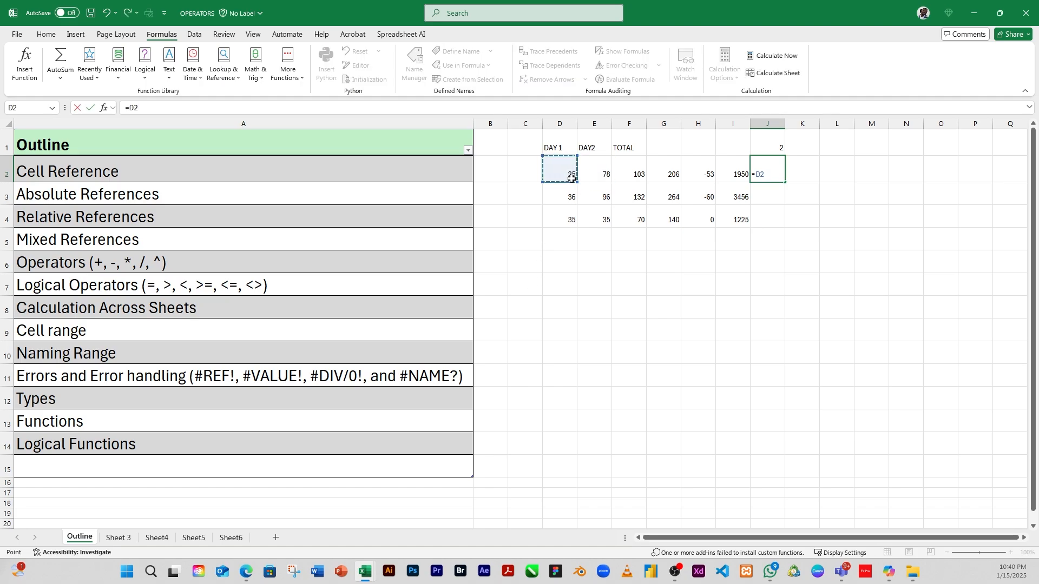
text(/)
click(603, 180)
key(Return)
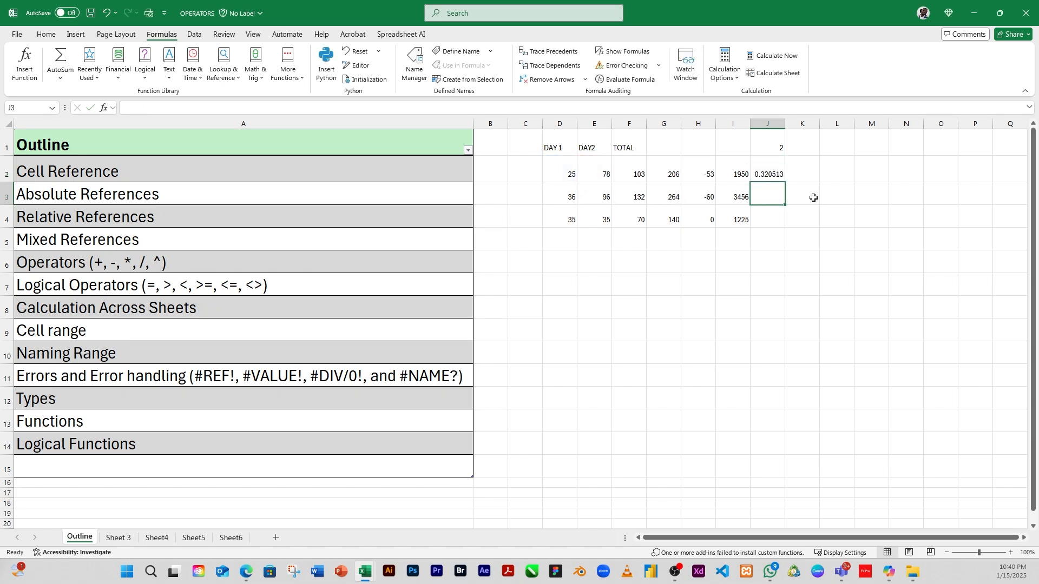
click(774, 175)
drag(785, 183, 787, 225)
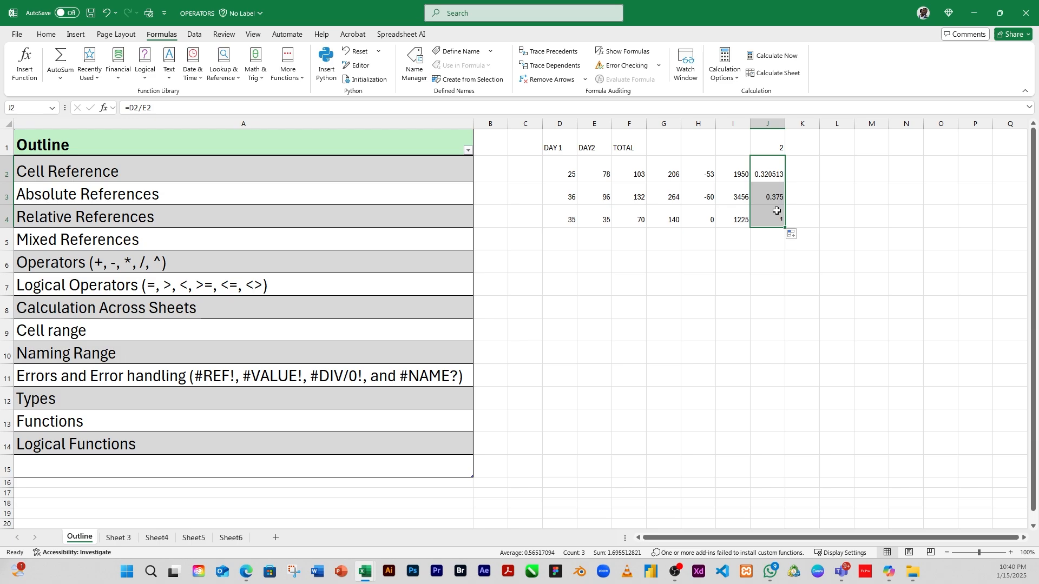
- Clear the multiplier value from cell J1
click(804, 173)
click(780, 147)
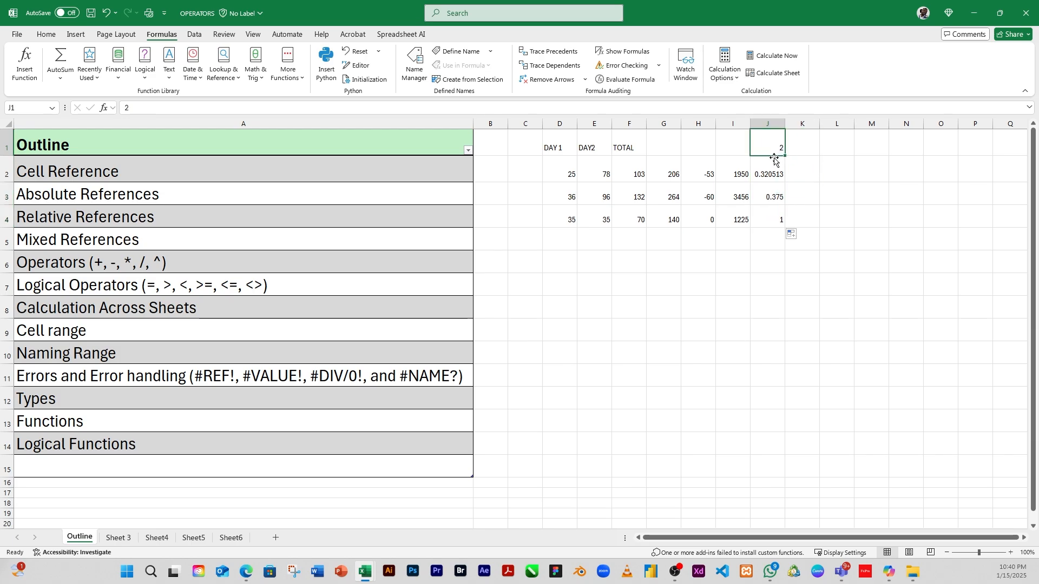
key(Delete)
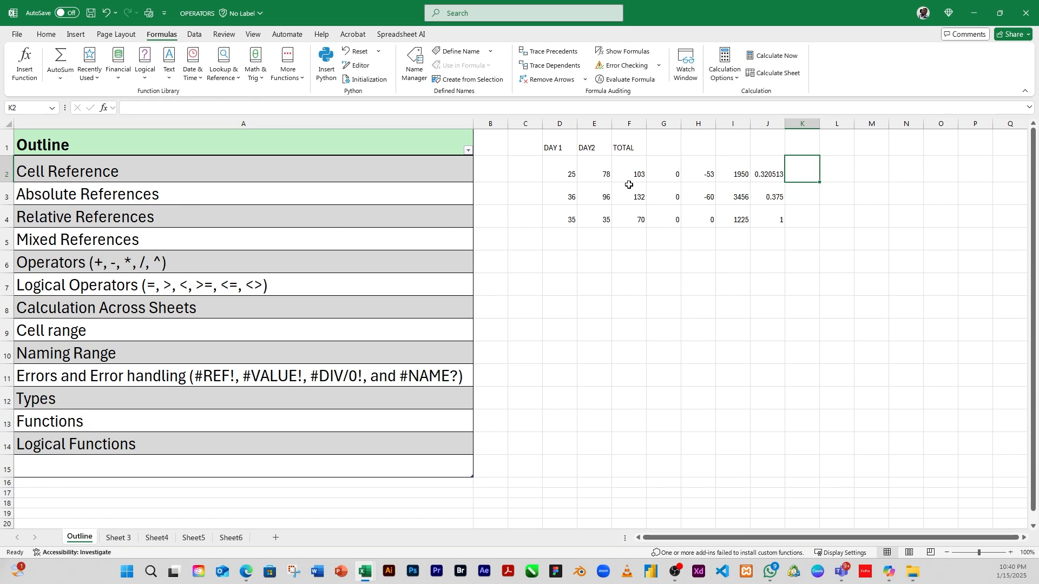
- Enter the formula =D2^D2 in cell K2 to raise the DAY 1 value to the power of itself
click(571, 178)
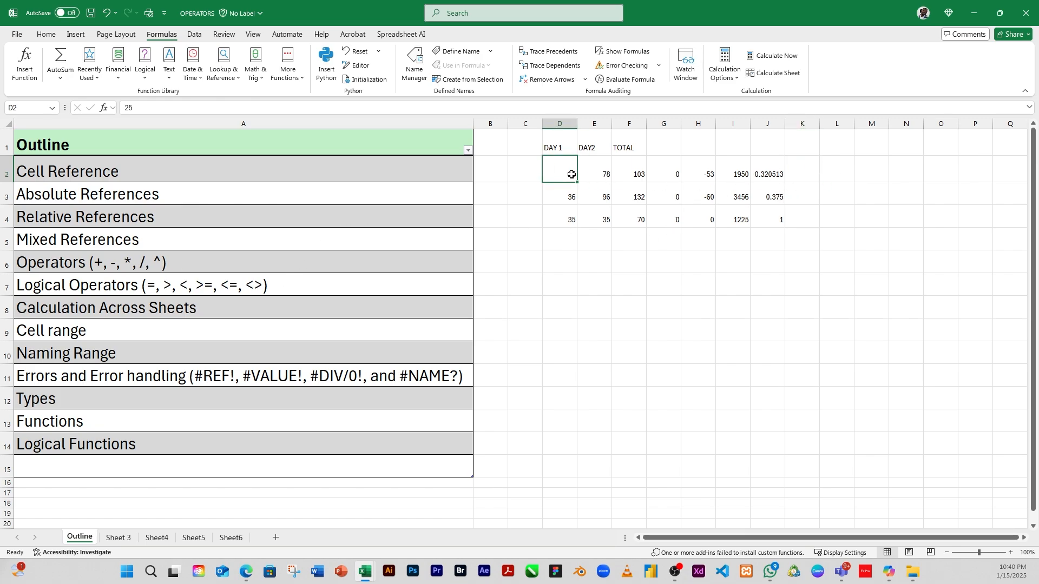
click(800, 174)
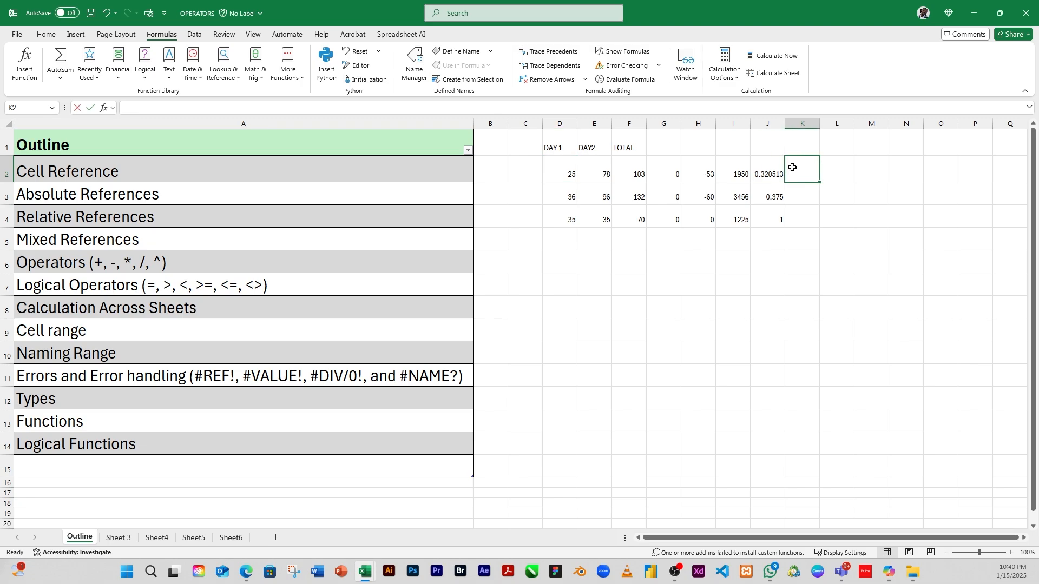
text(=)
click(568, 176)
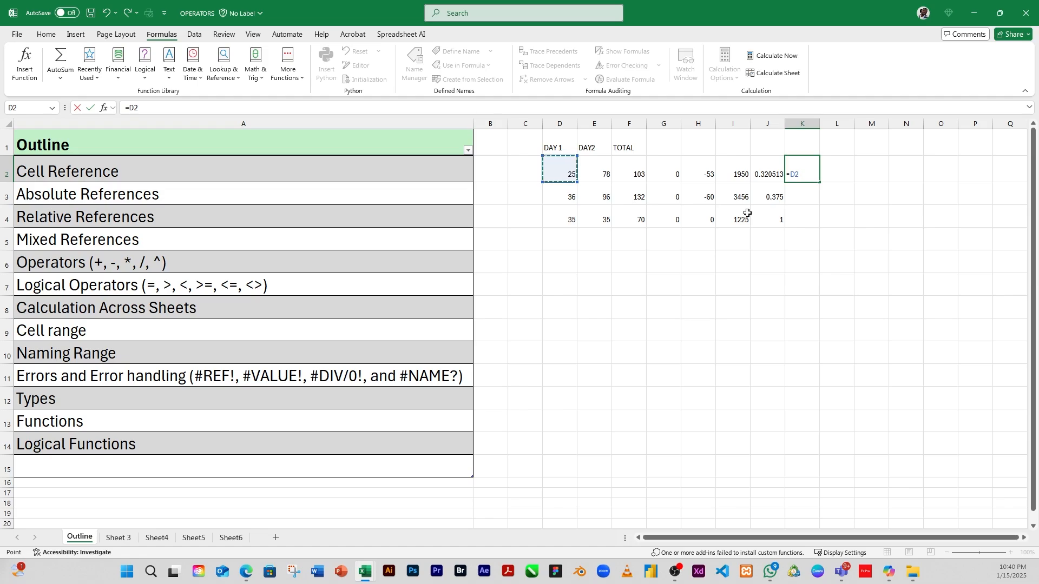
text(^)
click(571, 175)
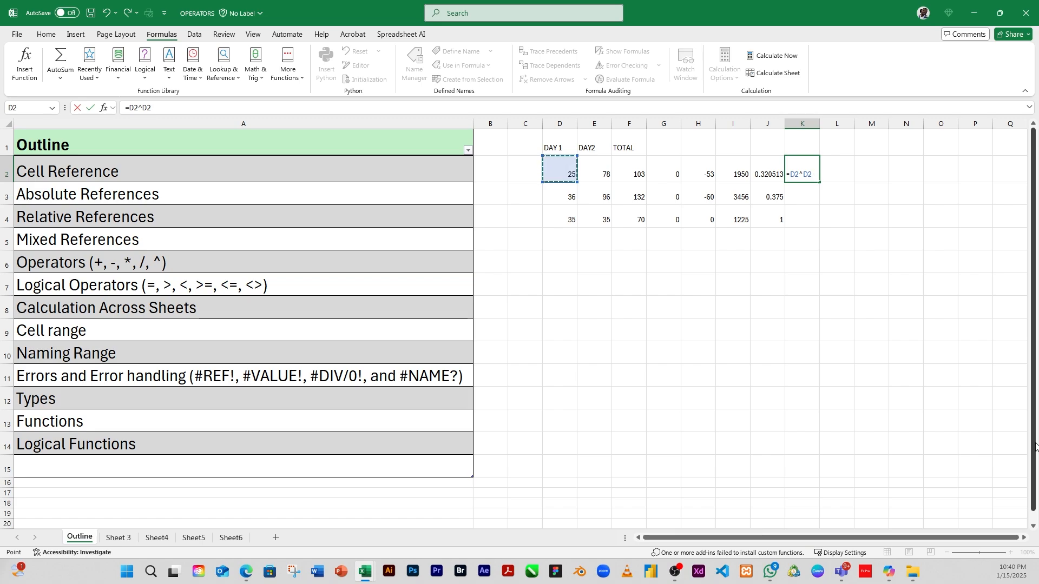
key(Return)
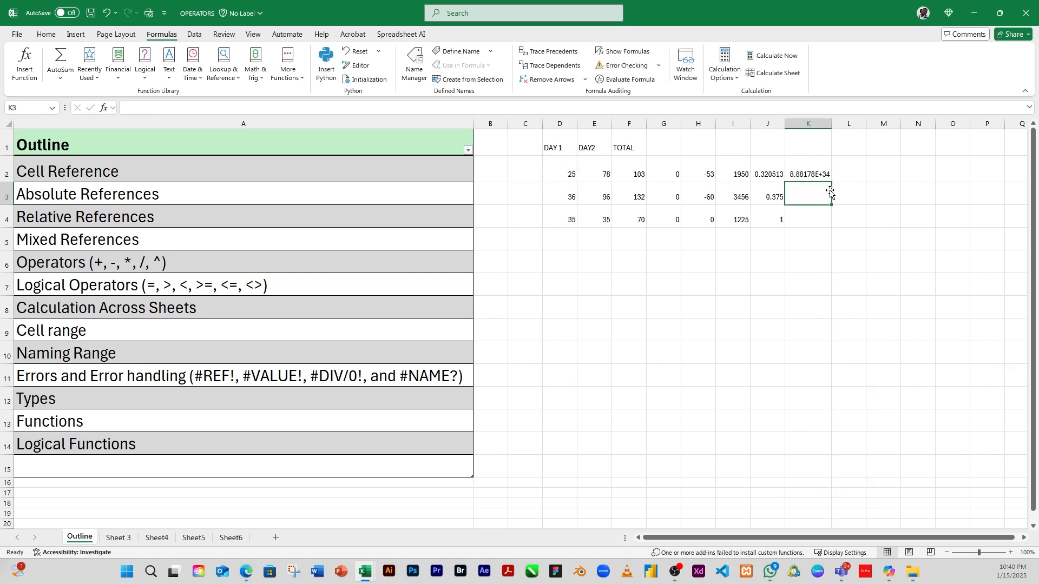
- Try a wider column K for the power result in K2, and undo the width change
click(815, 175)
drag(834, 122, 887, 124)
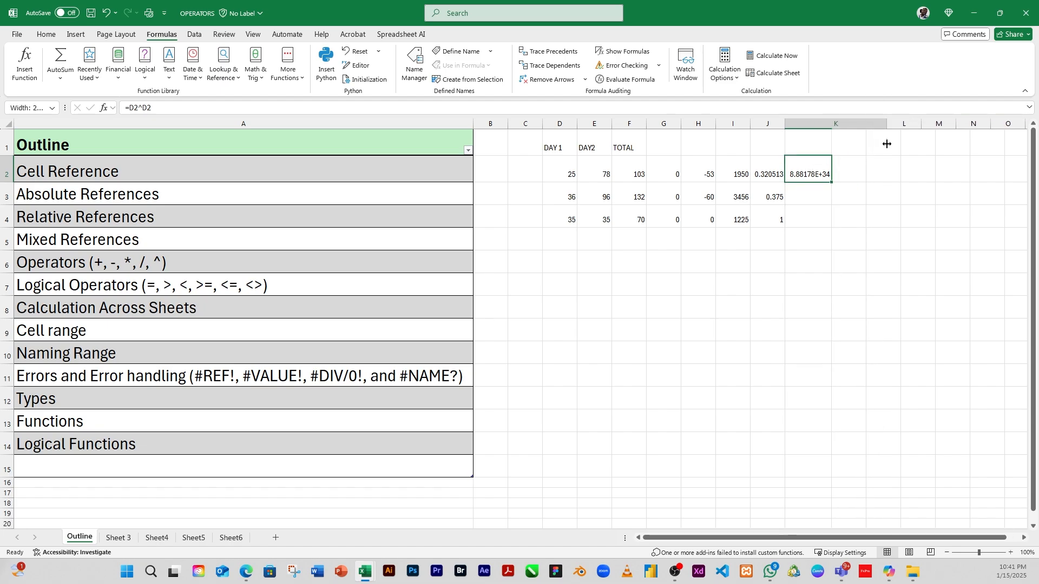
key(ctrl+z)
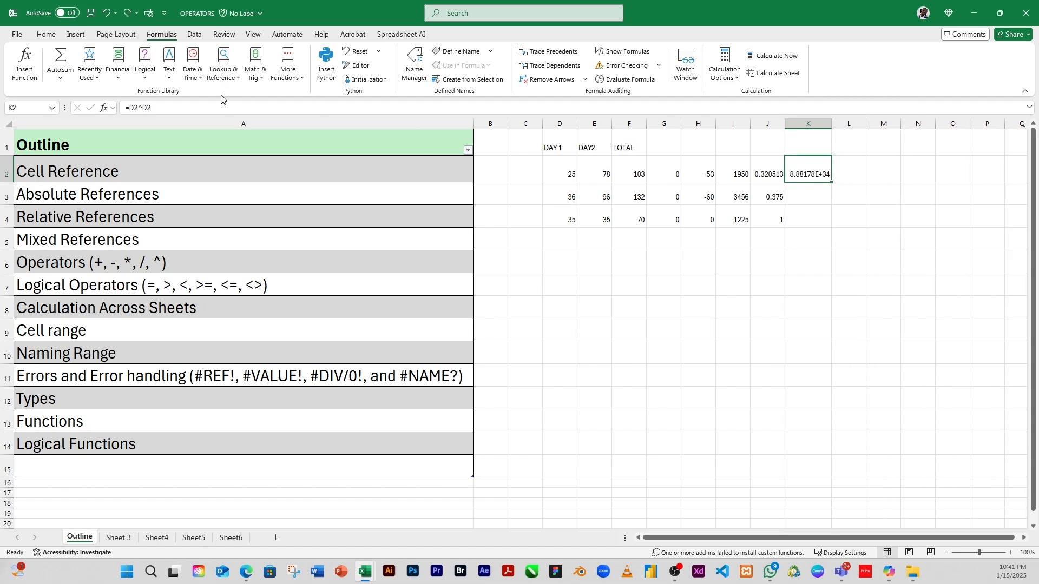
- Change the exponent in cell K2 to 2 so the formula reads =D2^2
click(176, 106)
click(147, 108)
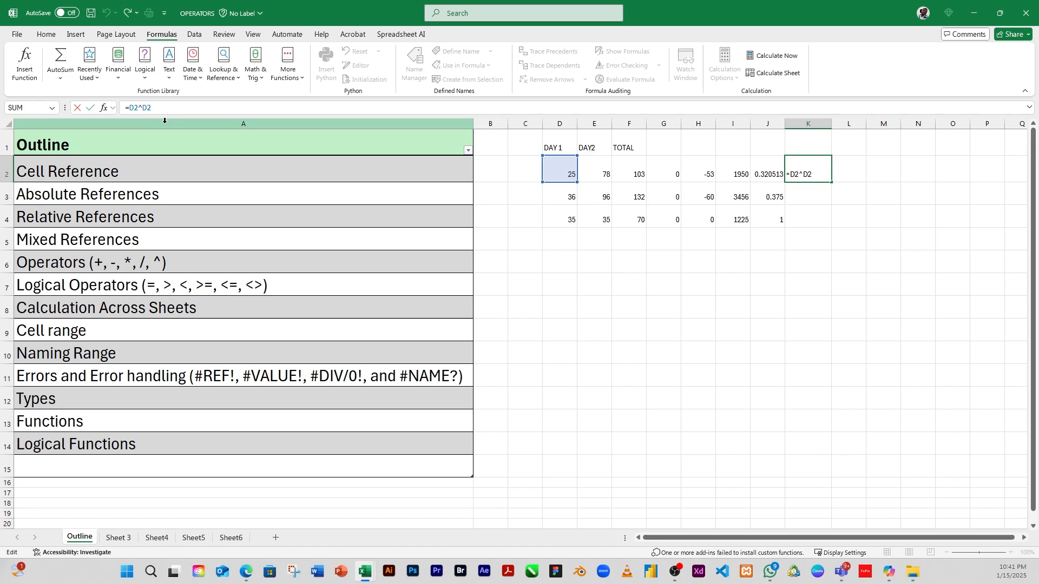
key(BackSpace)
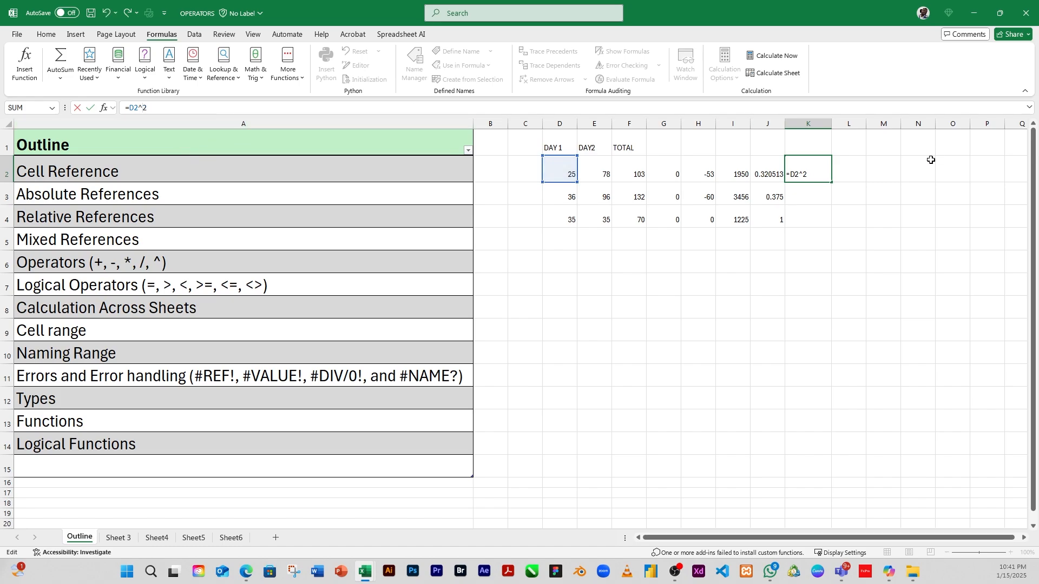
key(Return)
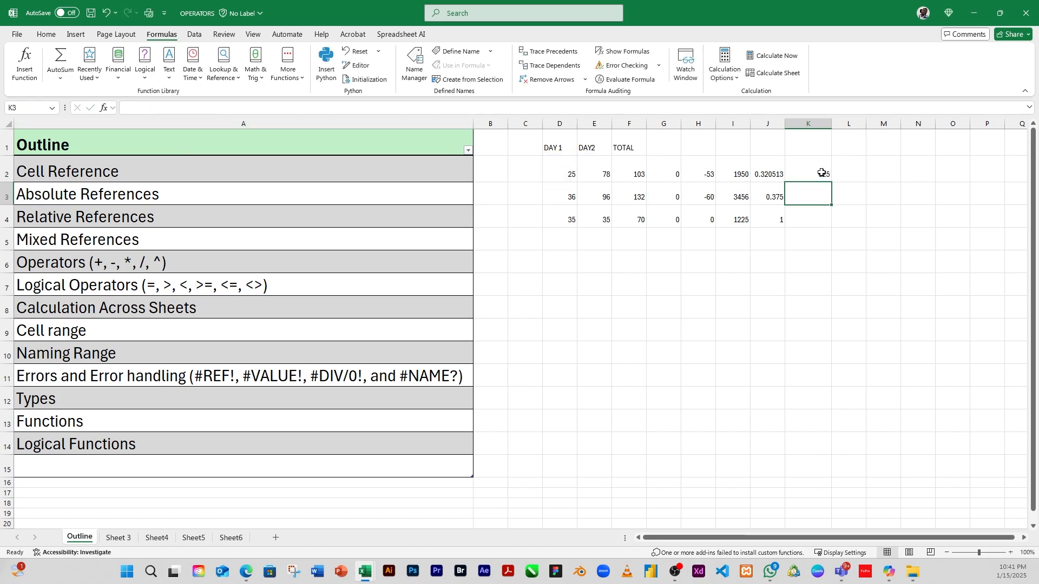
- Fill the squaring formula from K2 down through K4 and check the copies in K3 and K4 against their DAY 1 values
click(812, 175)
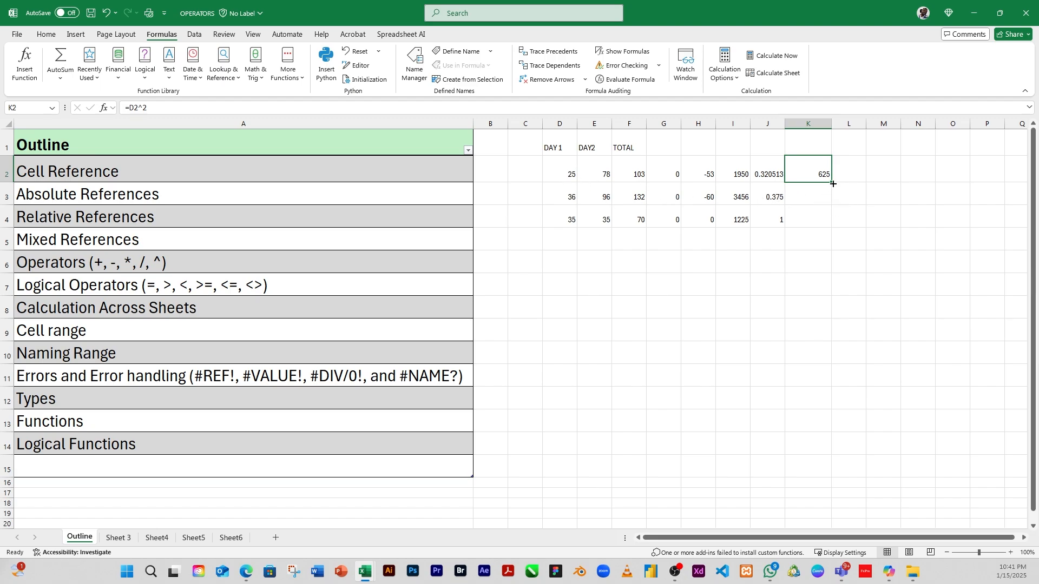
drag(833, 184, 823, 222)
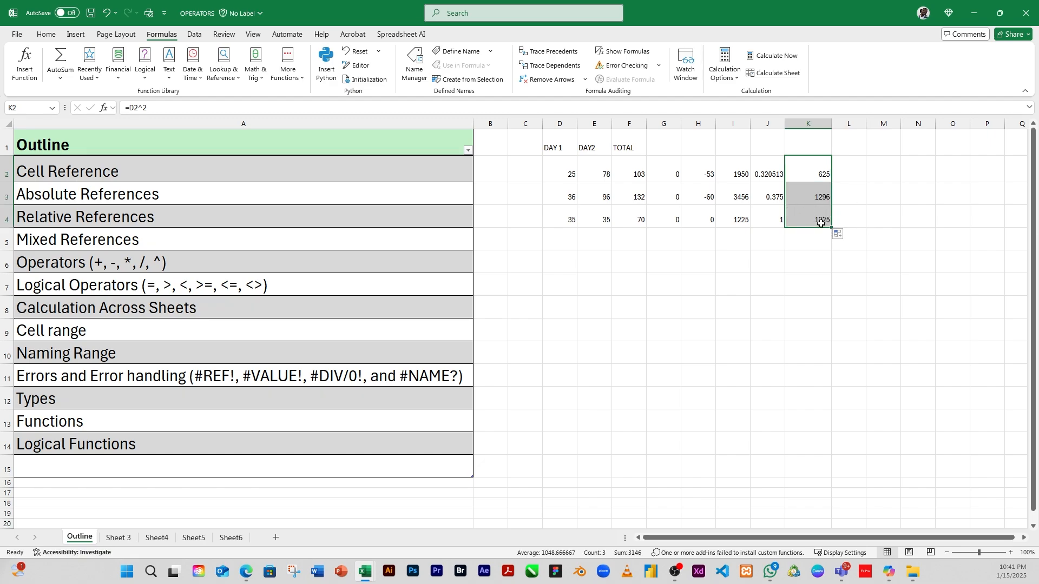
click(568, 195)
click(826, 198)
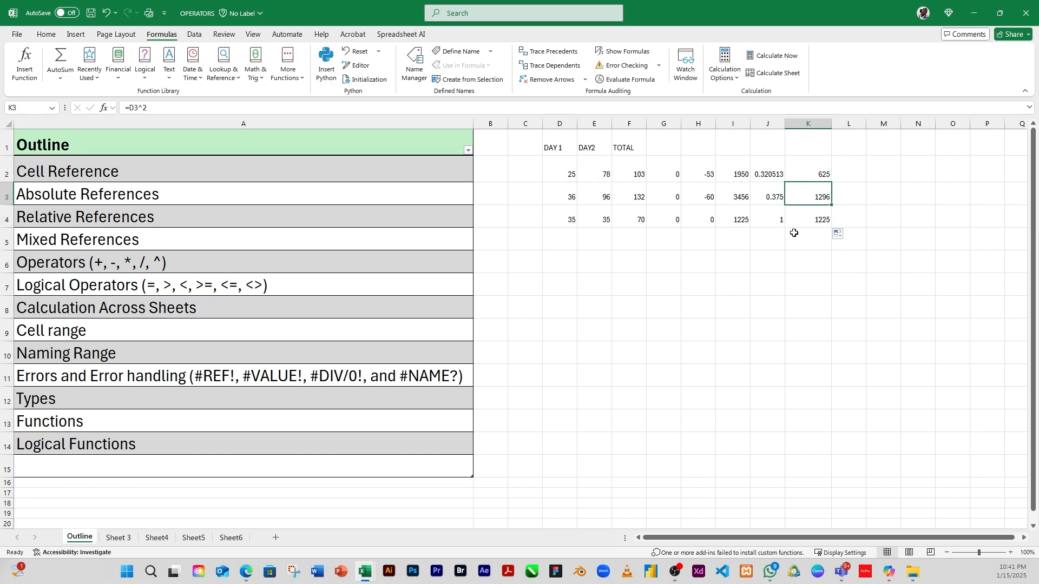
click(571, 219)
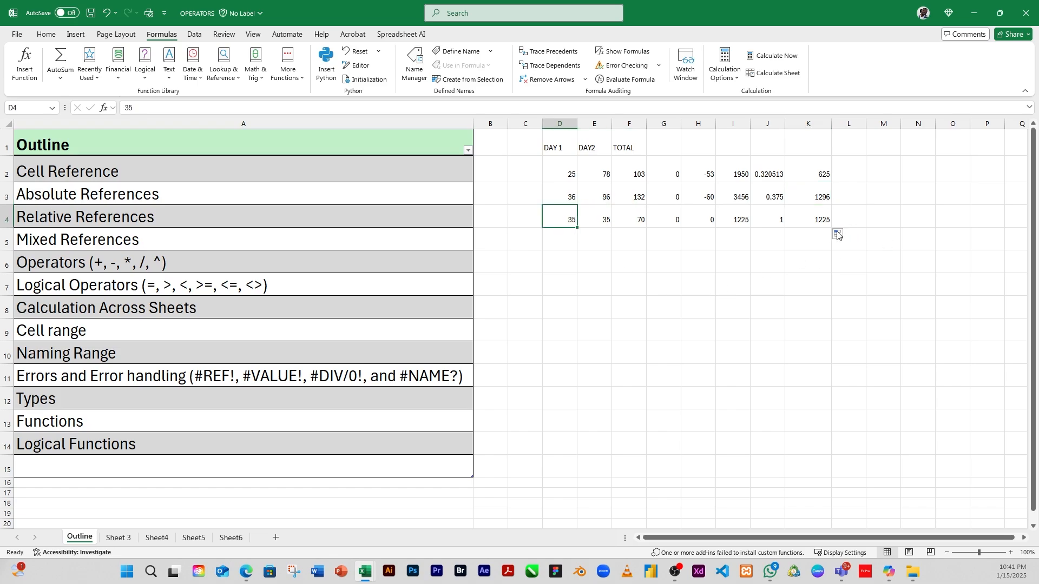
click(821, 219)
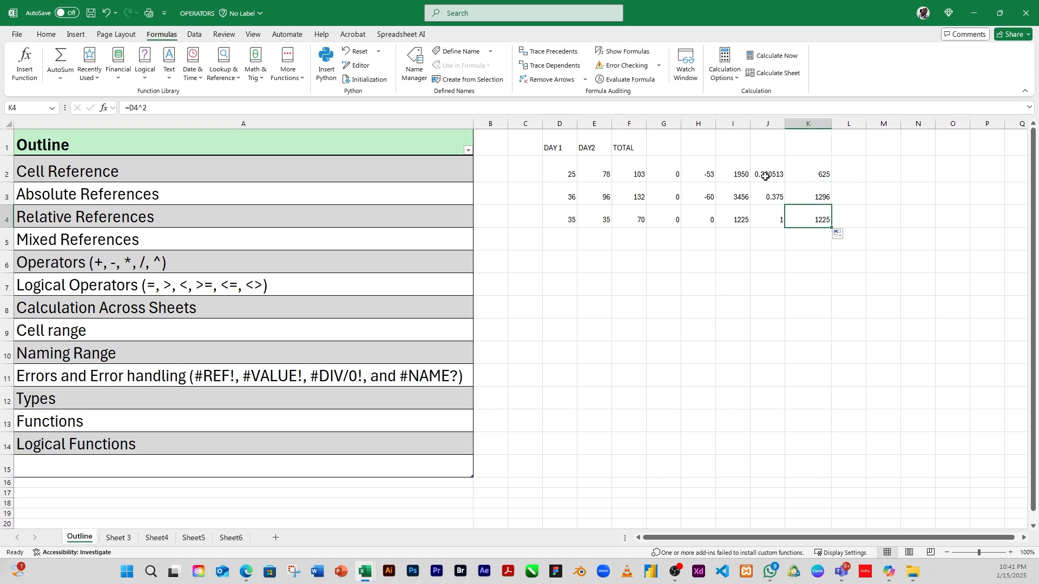
click(43, 262)
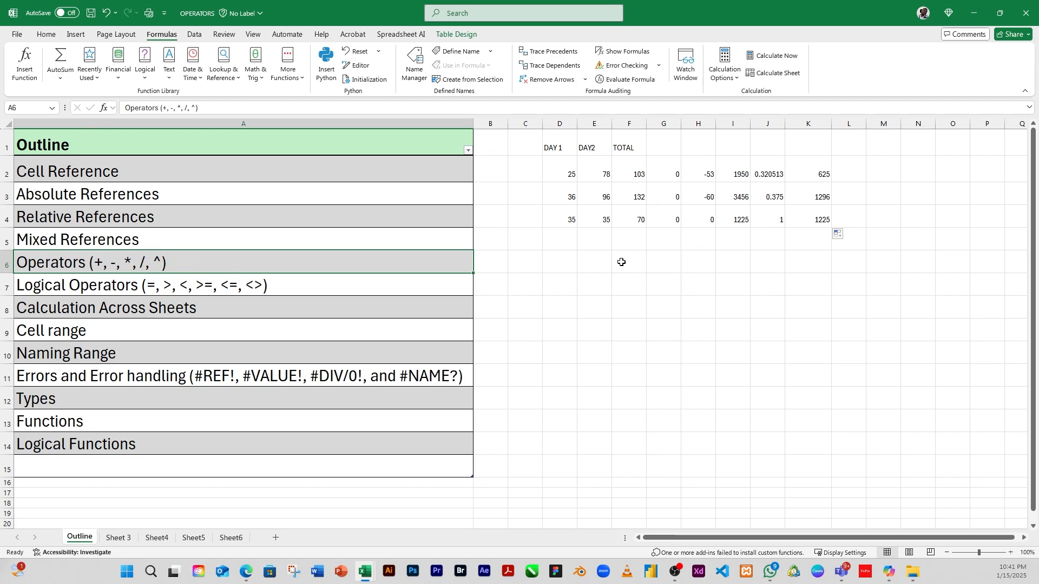
- Enter a formula in cell D7 that references the first DAY 1 value, =D2
click(605, 246)
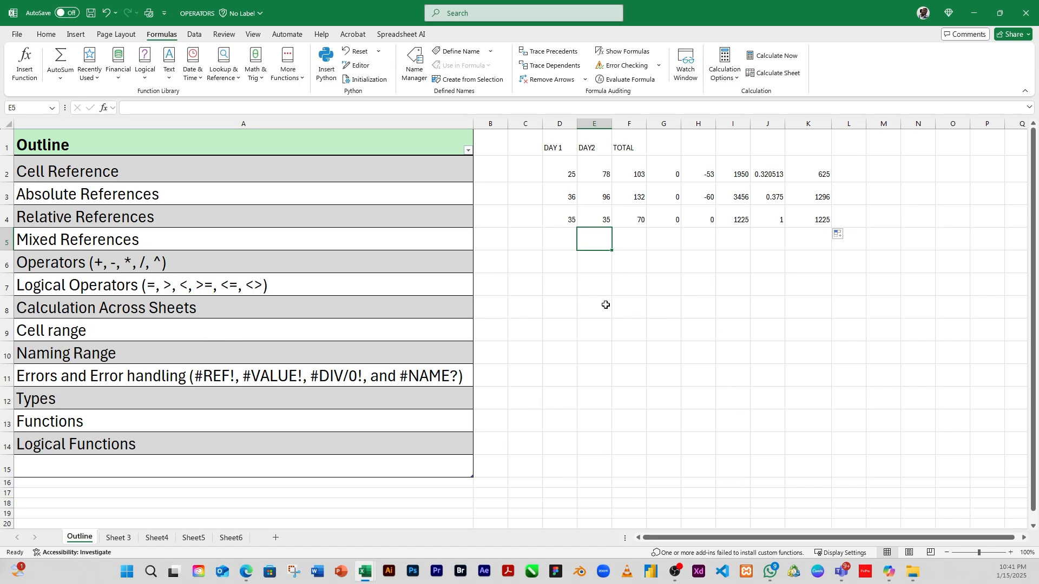
click(575, 292)
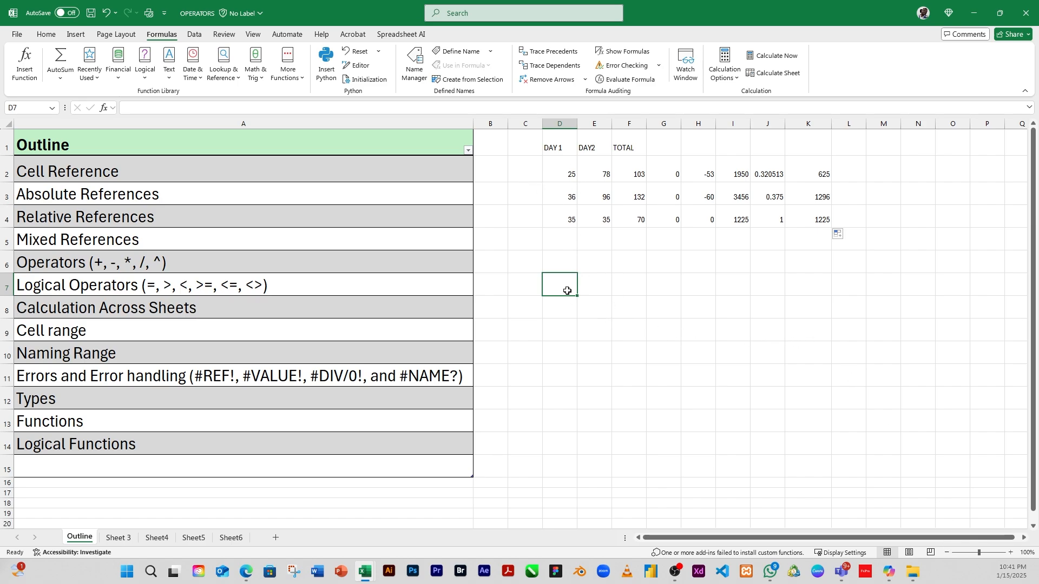
click(567, 173)
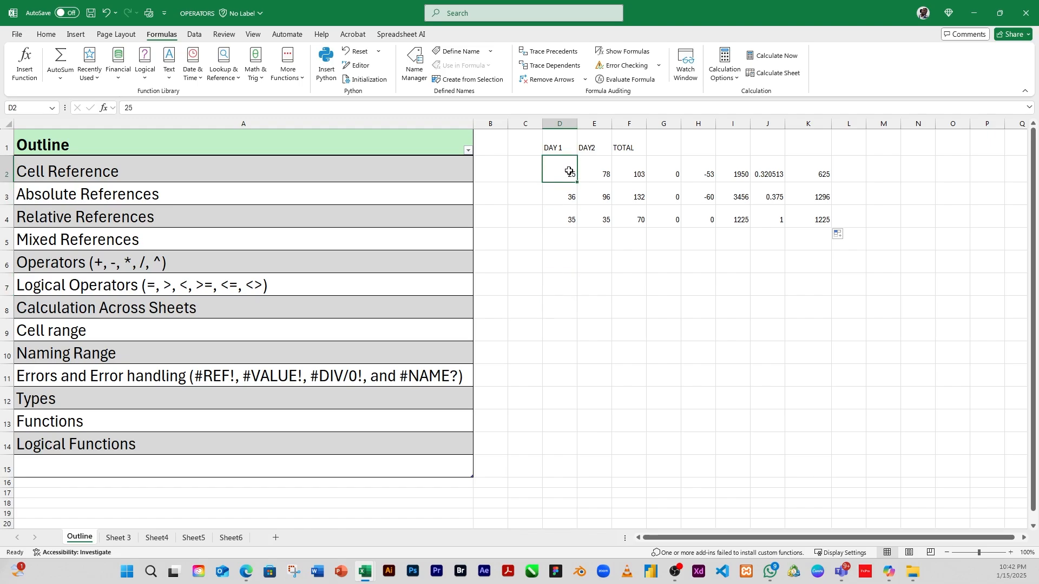
click(561, 282)
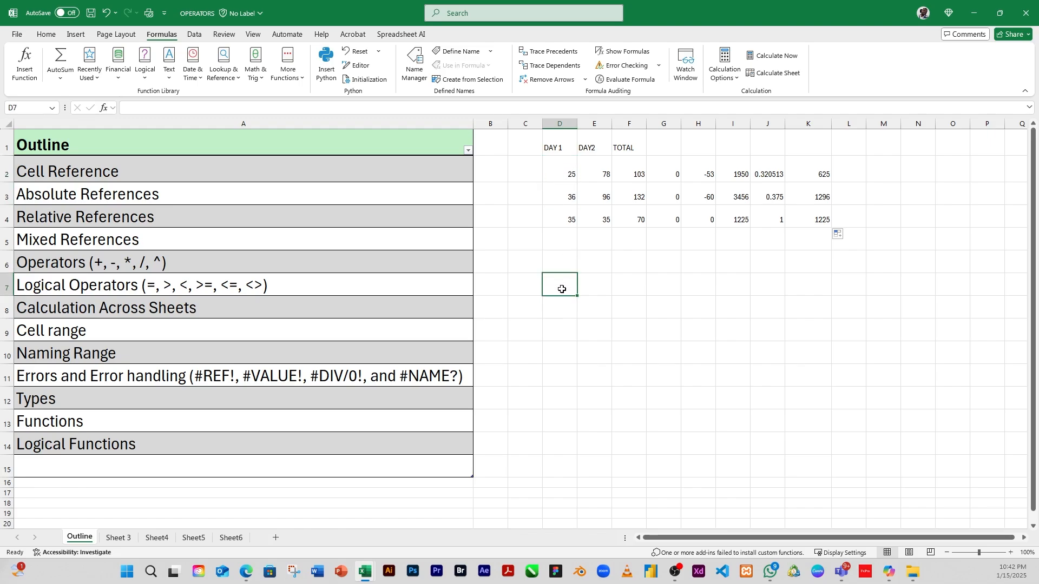
text(=)
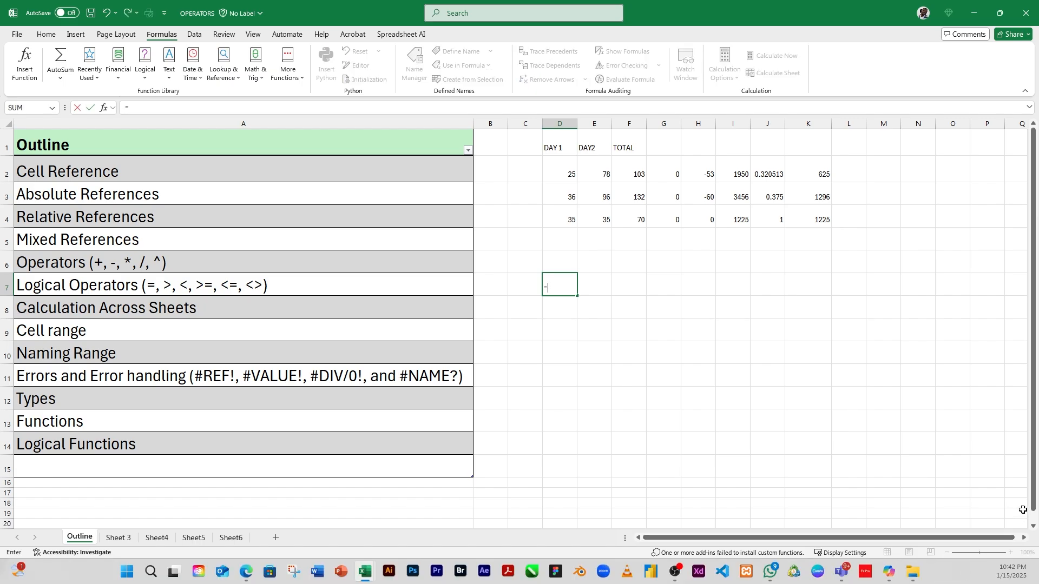
click(556, 172)
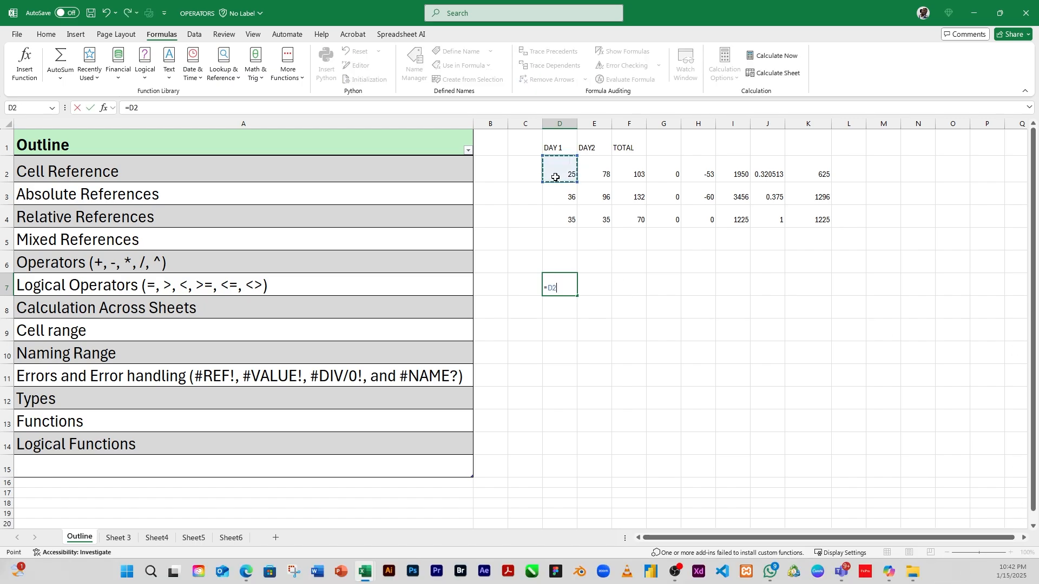
key(Return)
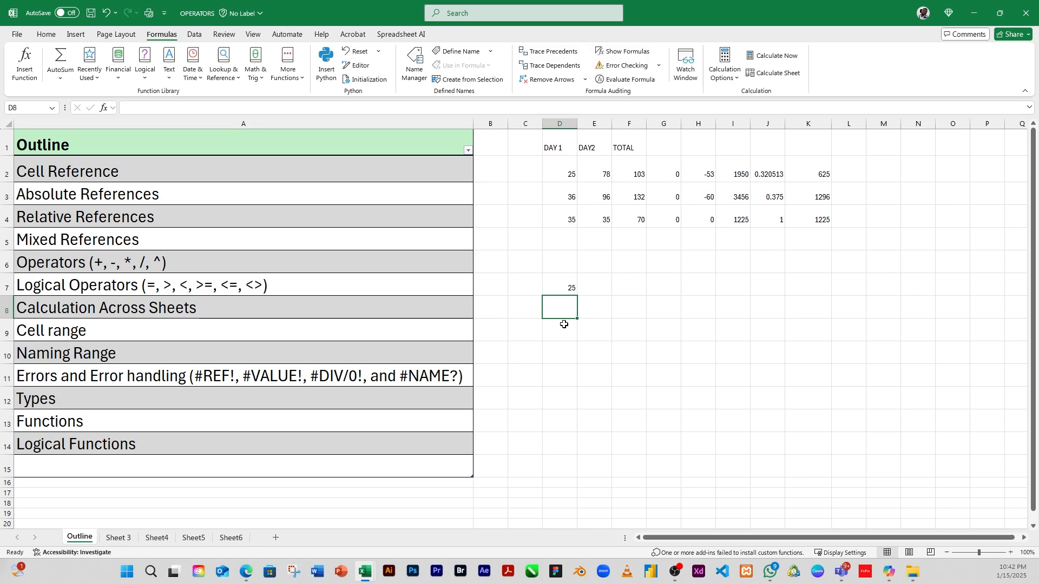
- Enter the same reference formula, =D2, in cell D8 directly below
text(=)
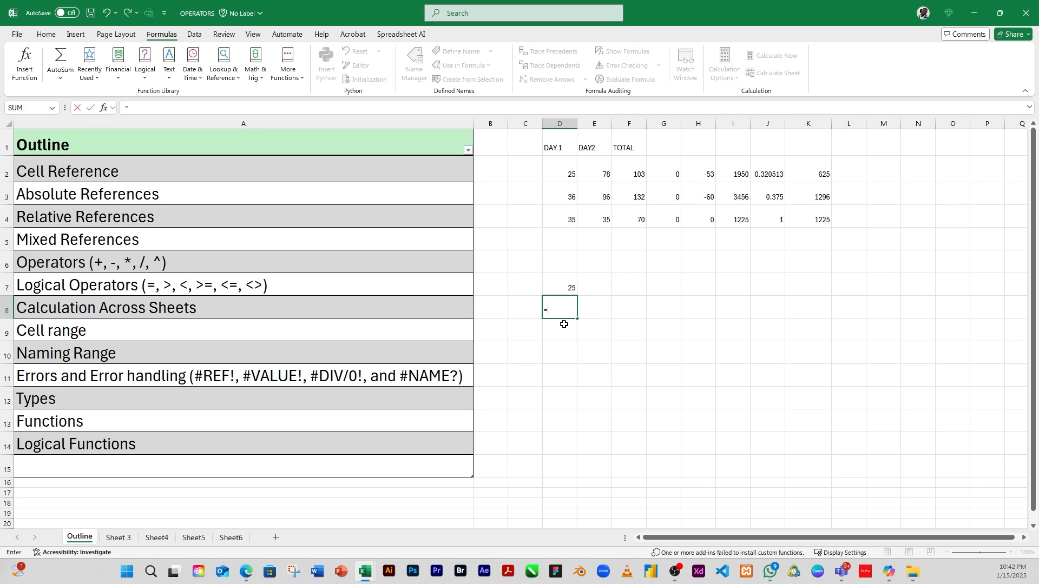
text(D)
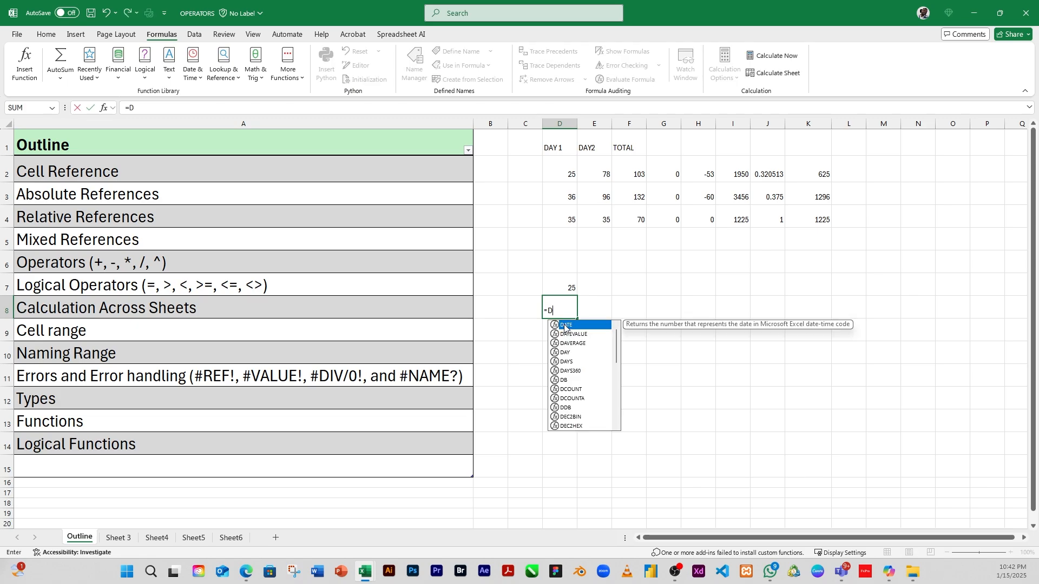
text(2)
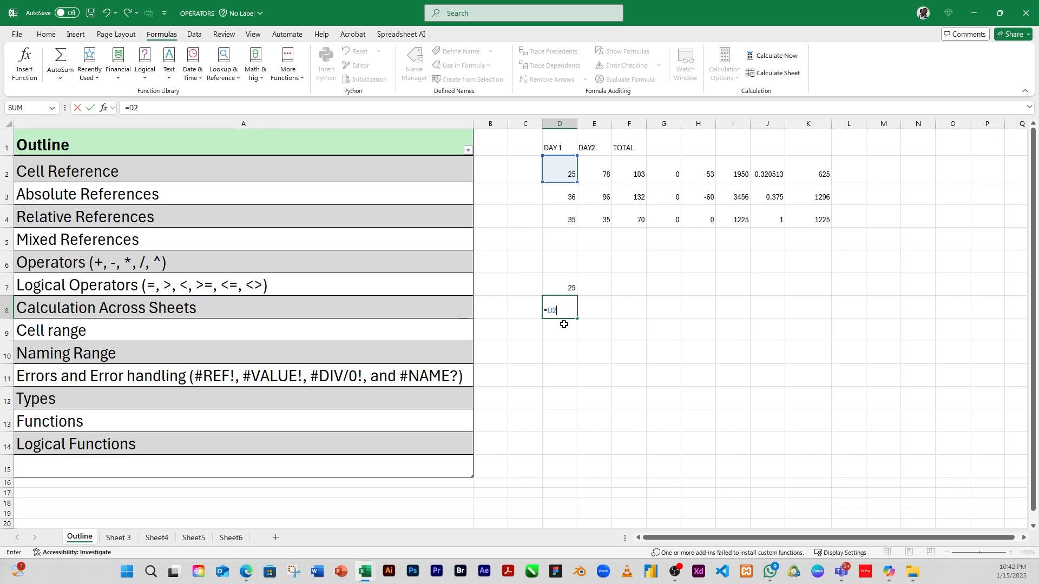
key(Return)
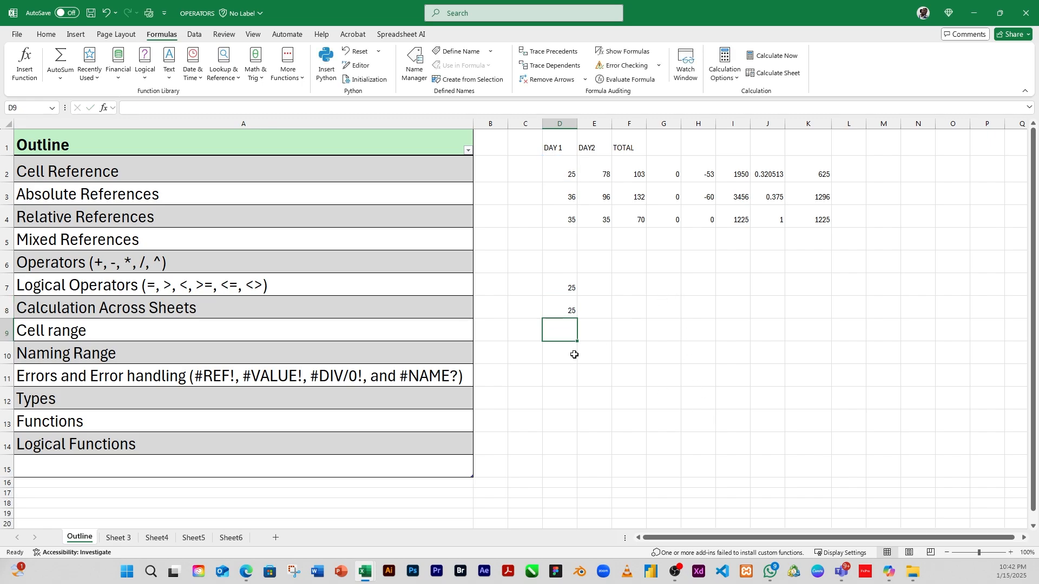
- Compare the formulas stored in cells D7 and D8
click(567, 310)
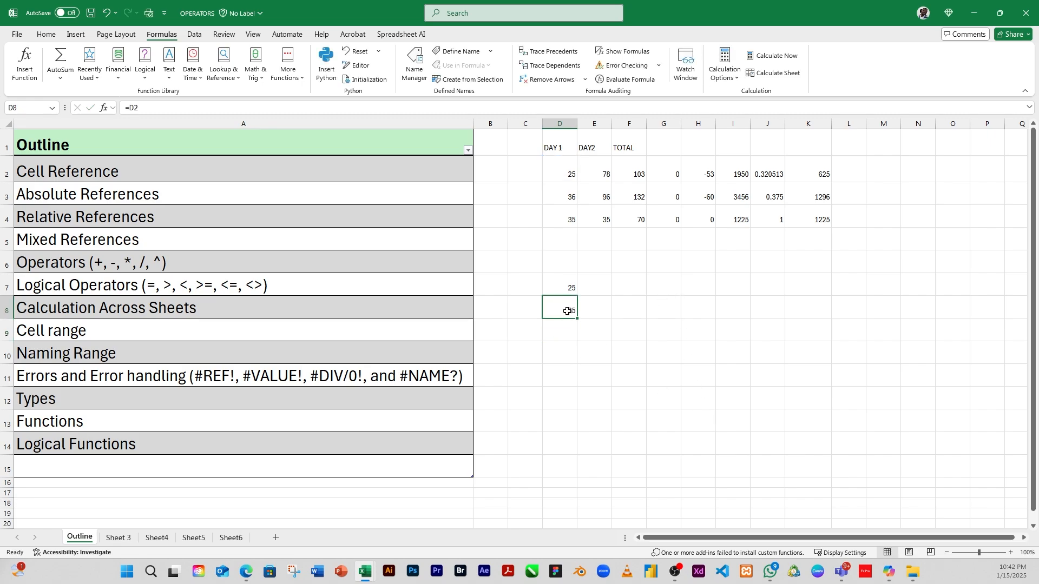
click(569, 283)
click(562, 309)
click(570, 285)
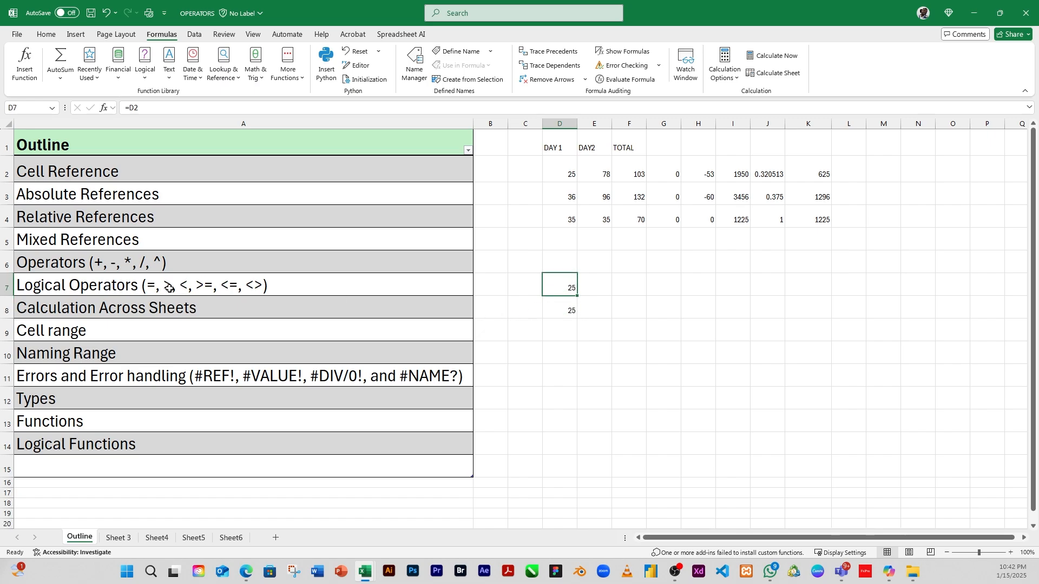
click(556, 325)
click(568, 287)
click(572, 311)
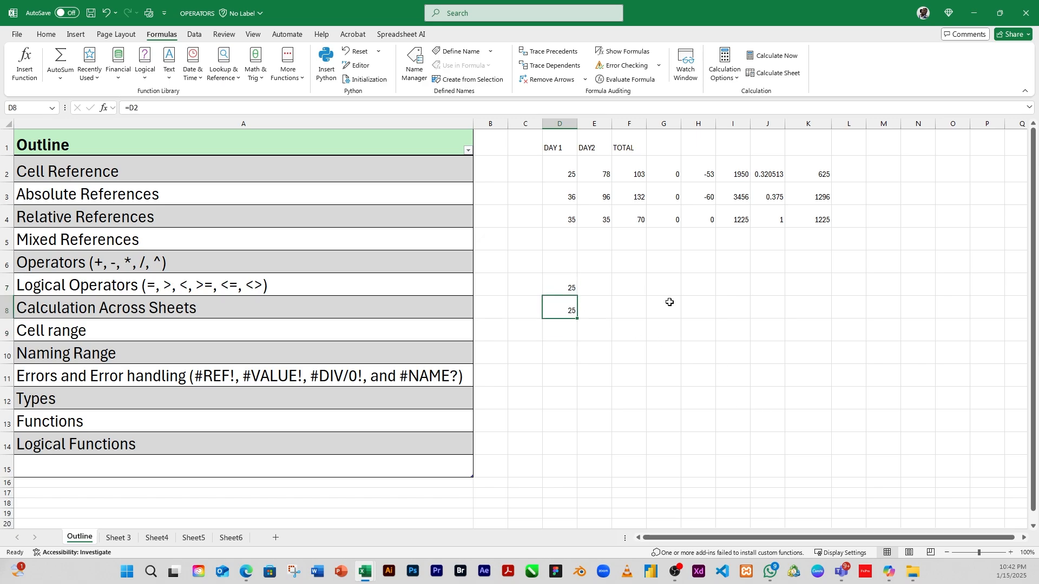
- Enter the comparison formula =D2>E2 in cell L2 to test whether DAY 1 is greater than DAY2
click(856, 173)
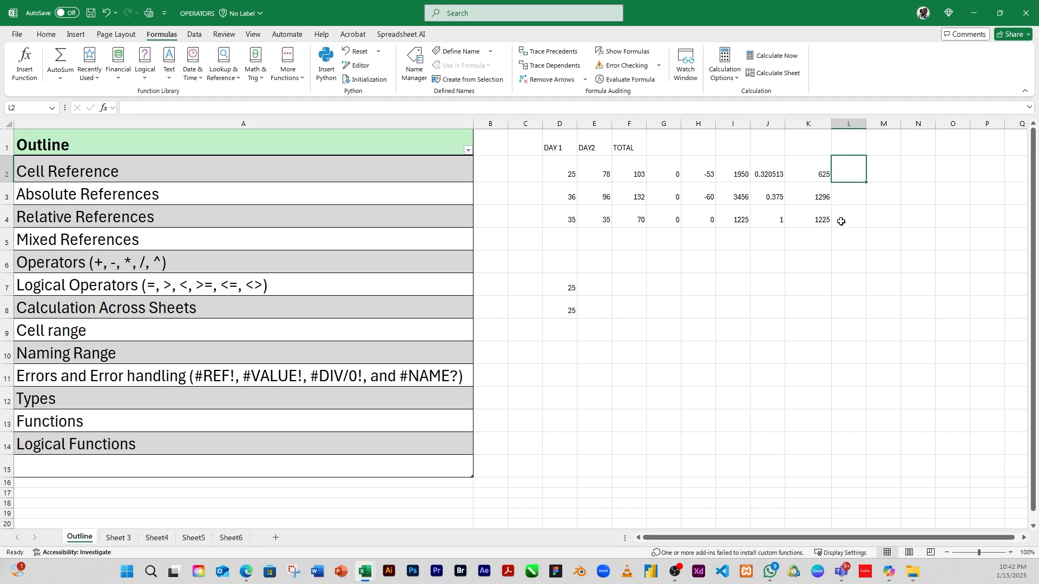
text(=)
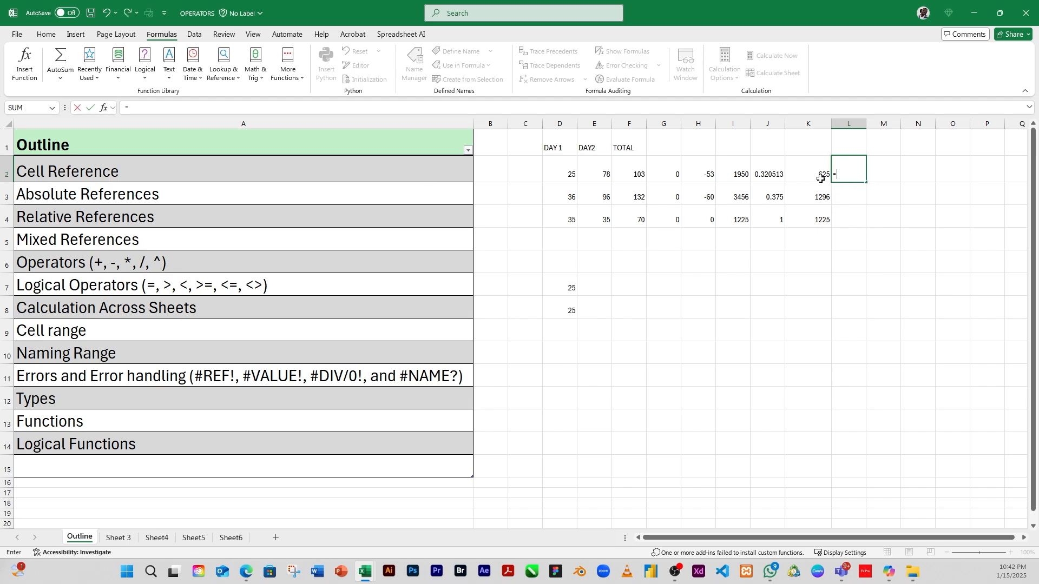
click(573, 172)
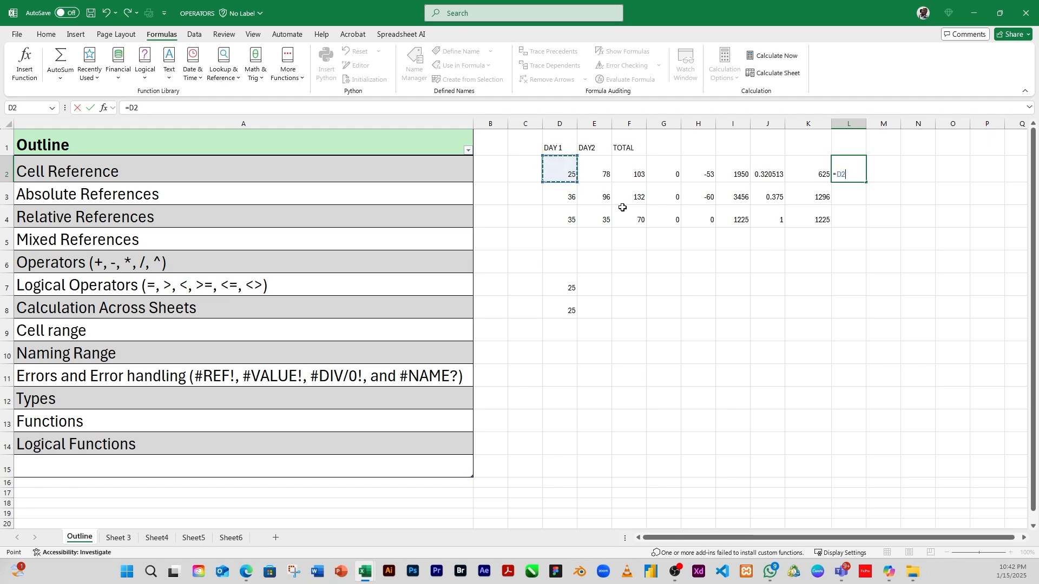
text(>)
click(600, 172)
key(Return)
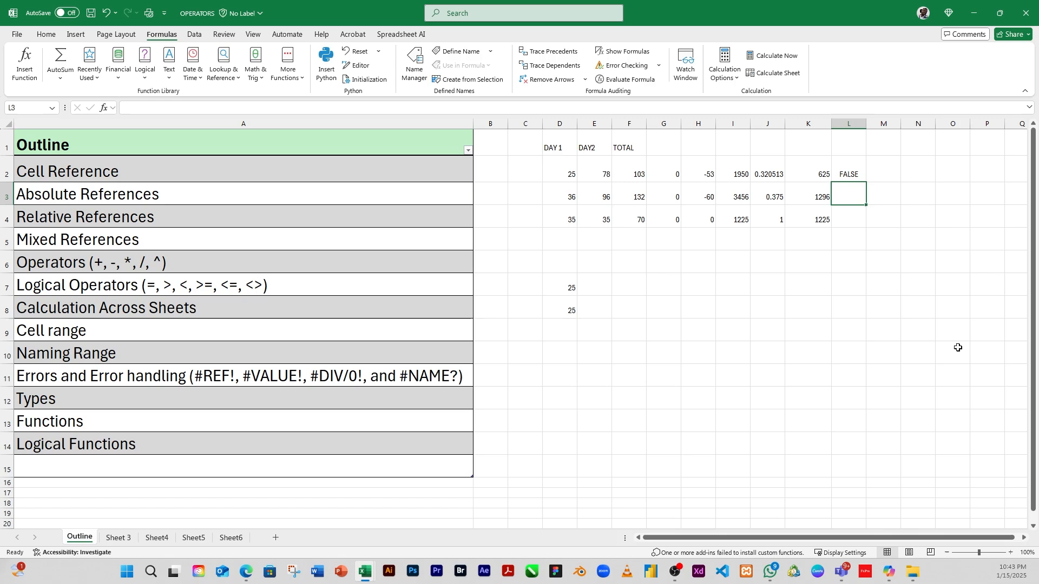
- Check the comparison formula in L2 against the DAY 1 and DAY2 values in D2 and E2
click(845, 172)
click(568, 176)
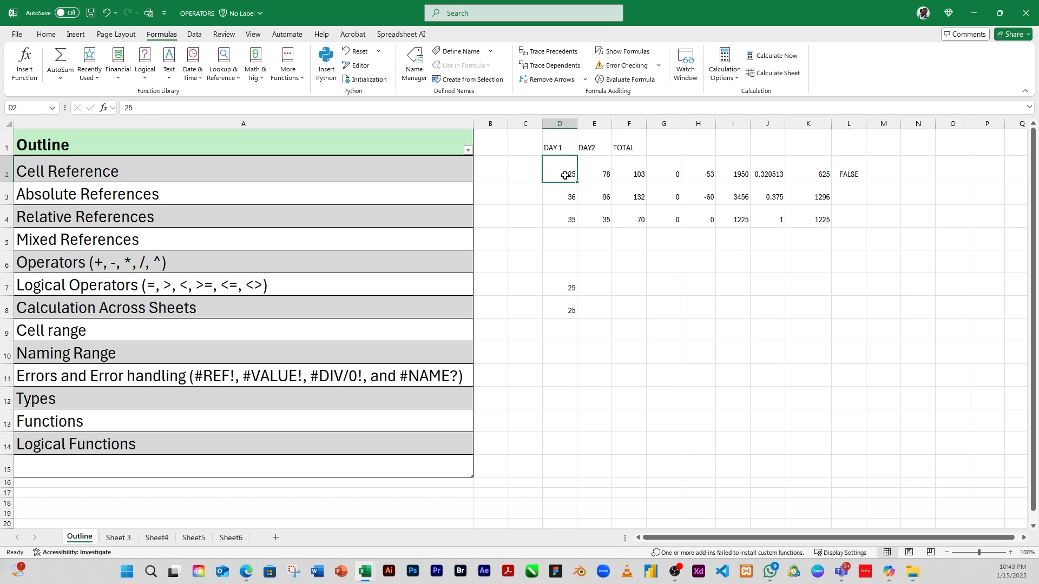
click(598, 173)
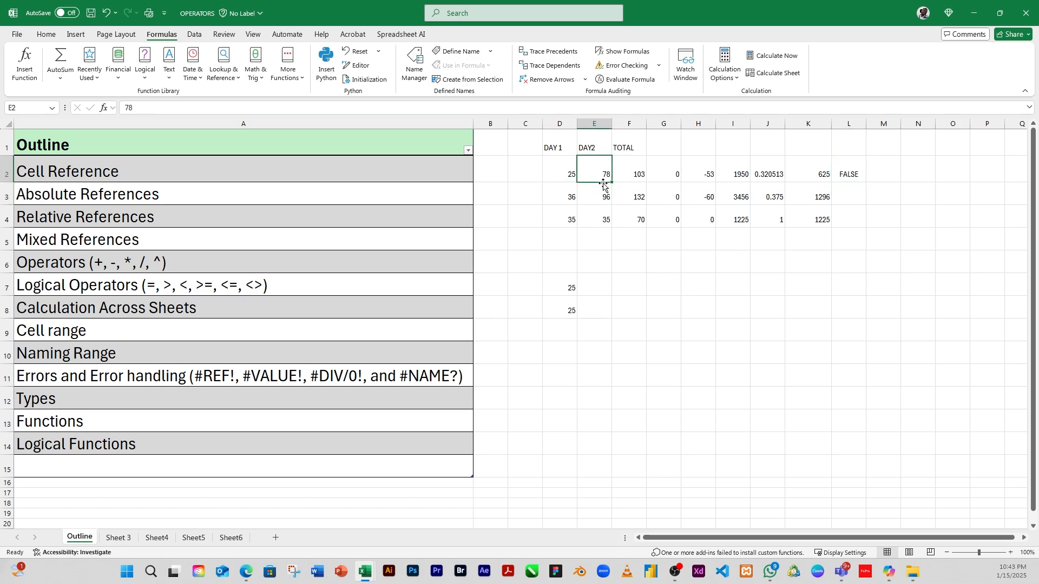
click(570, 174)
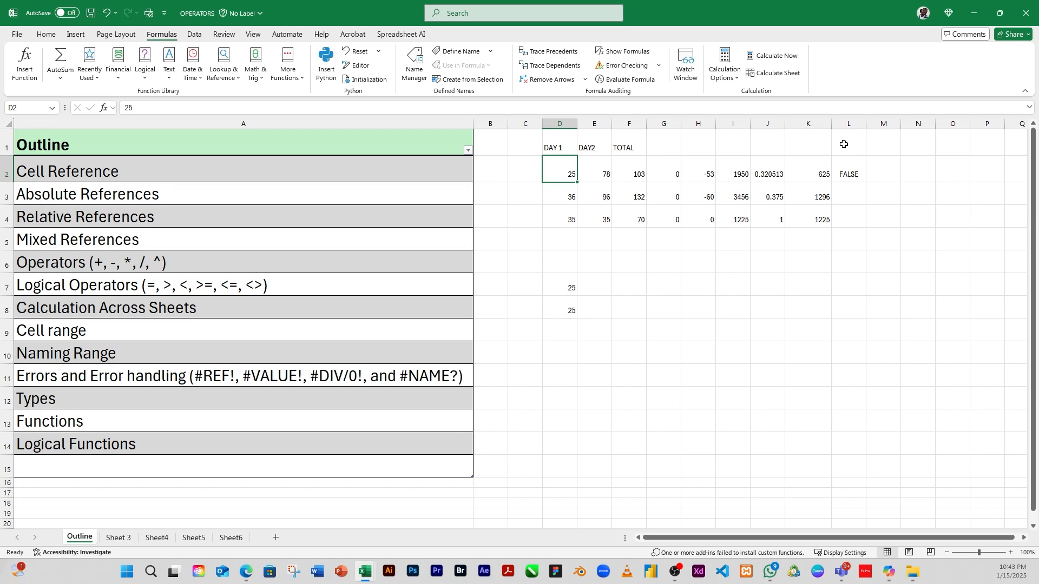
click(845, 170)
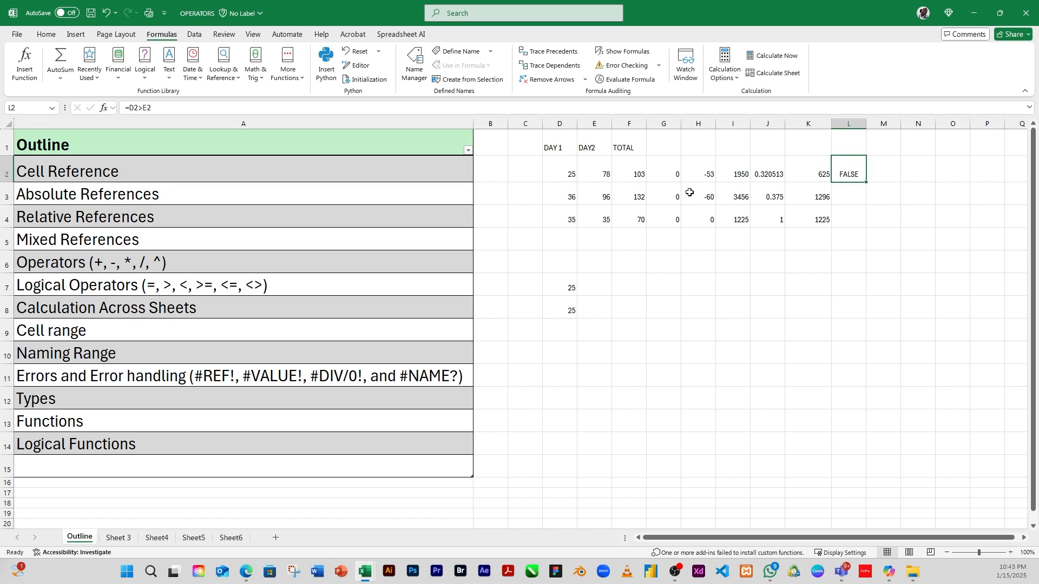
click(565, 174)
click(606, 173)
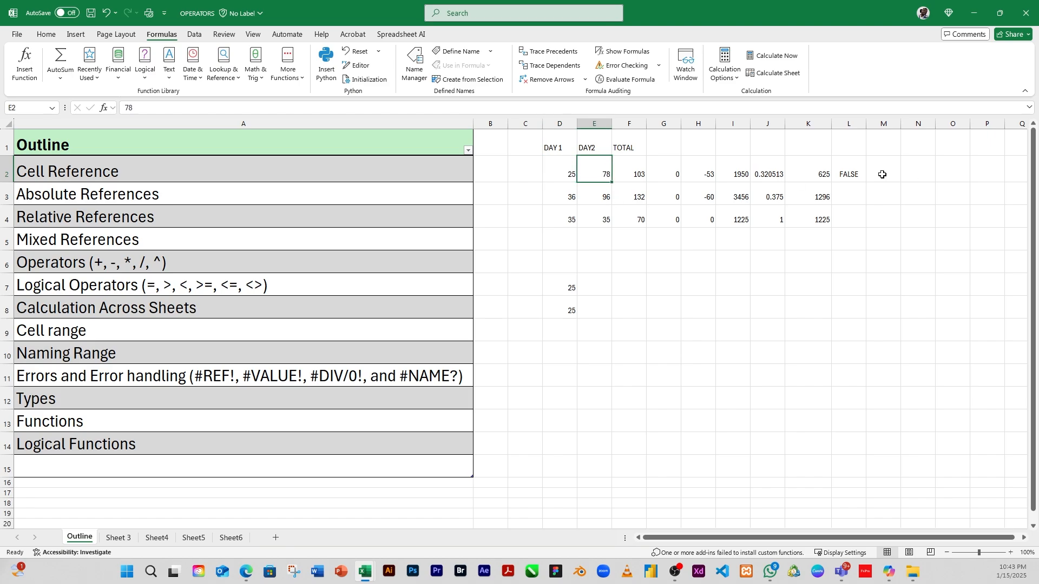
- Fill the greater-than comparison from L2 down through L4 and check the DAY 1 value in D3
click(854, 177)
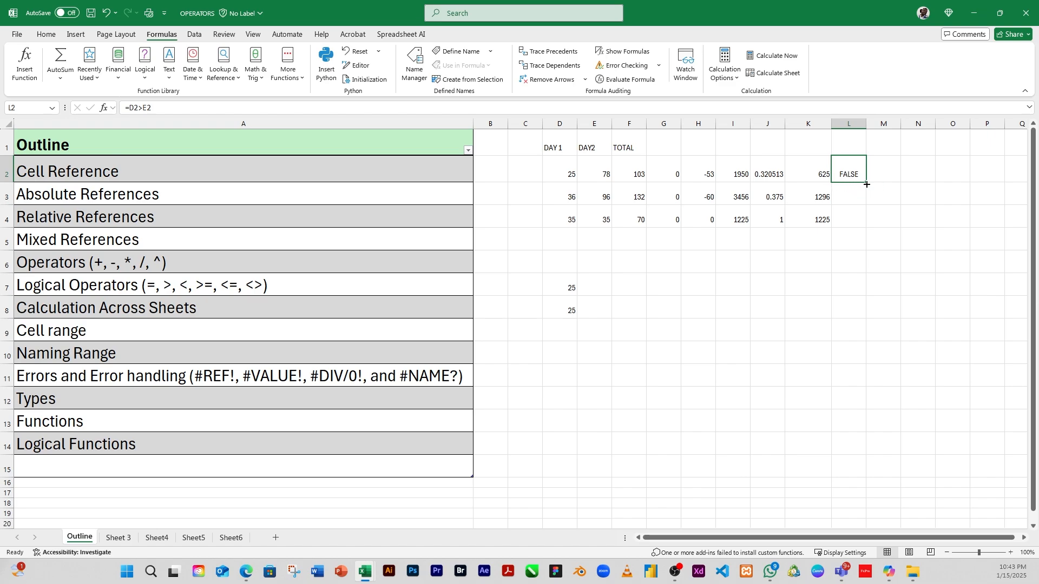
drag(867, 184, 869, 222)
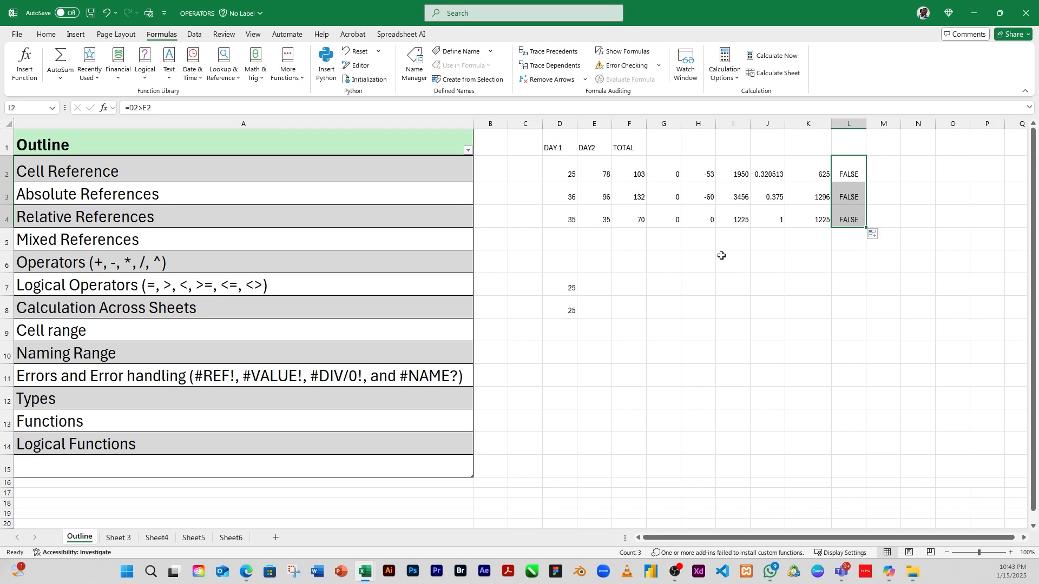
click(573, 198)
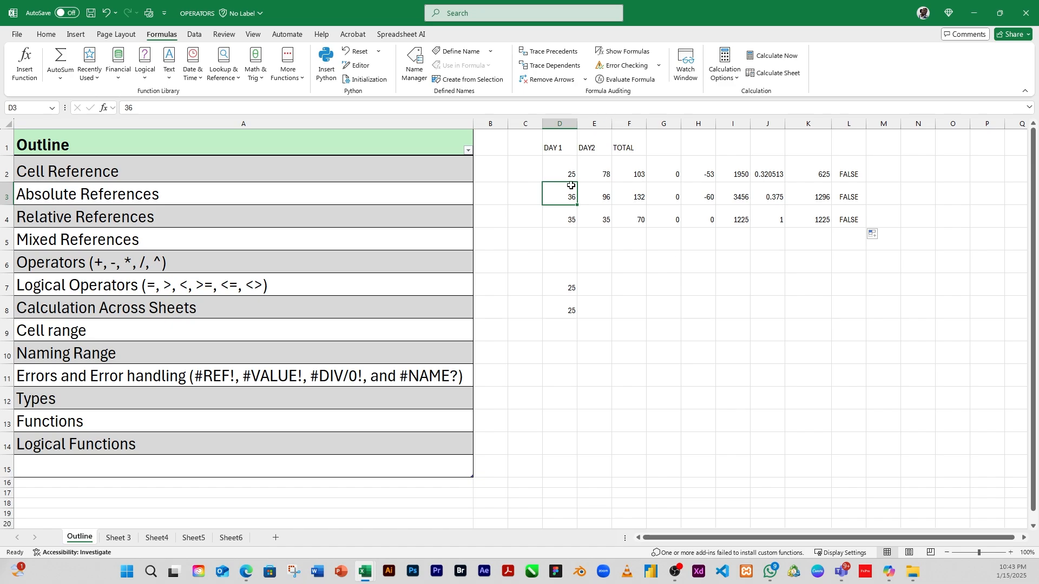
- Try 38 as the DAY 1 value in cell D4 and set it back to 35
click(562, 220)
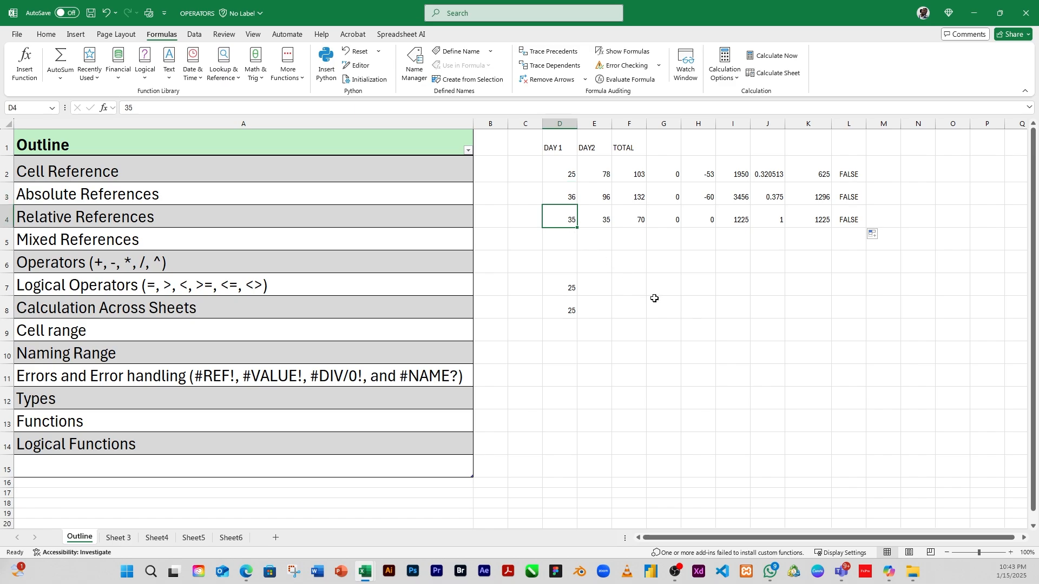
text(38)
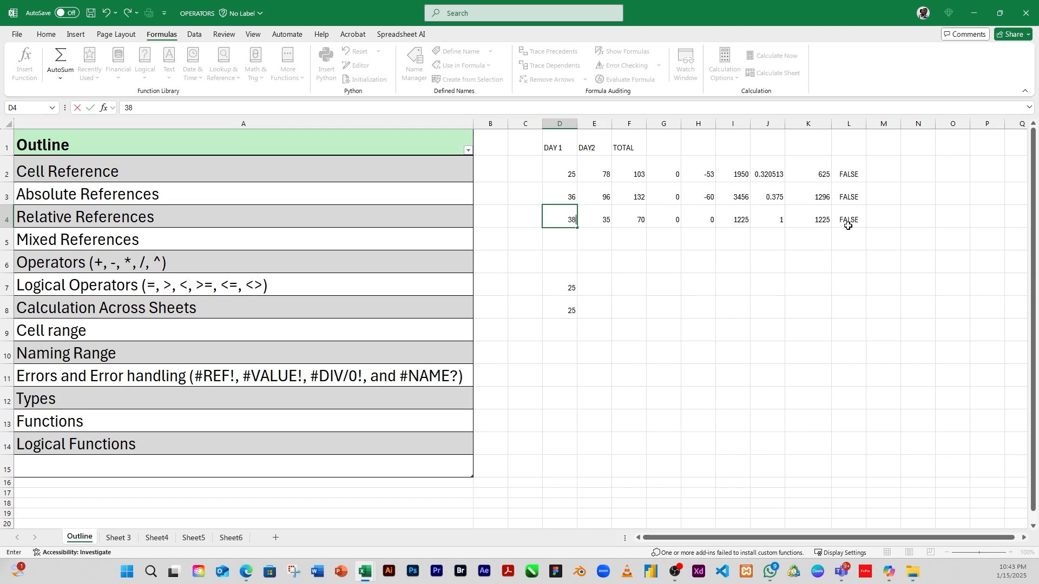
key(Return)
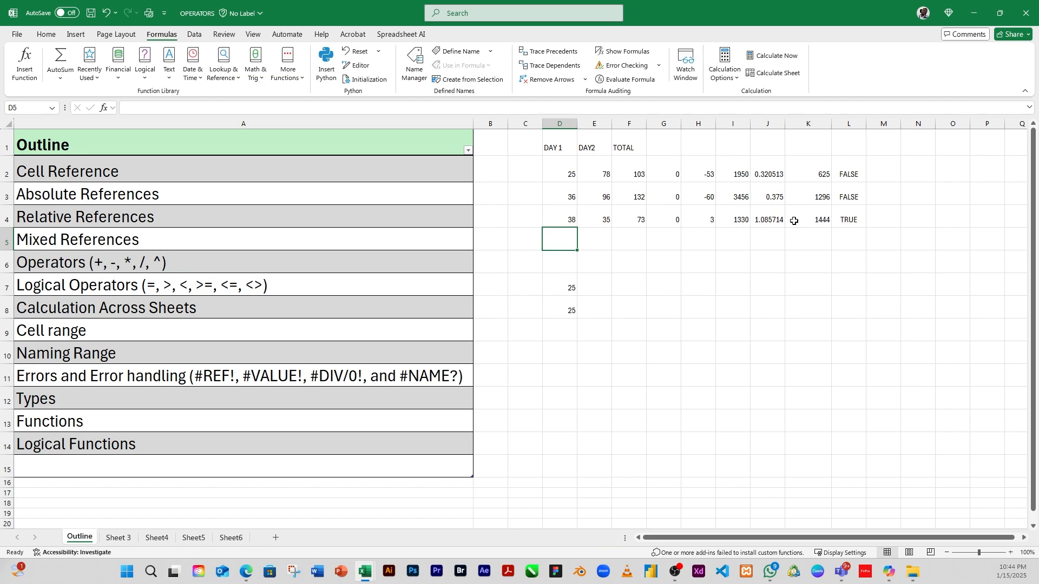
click(567, 219)
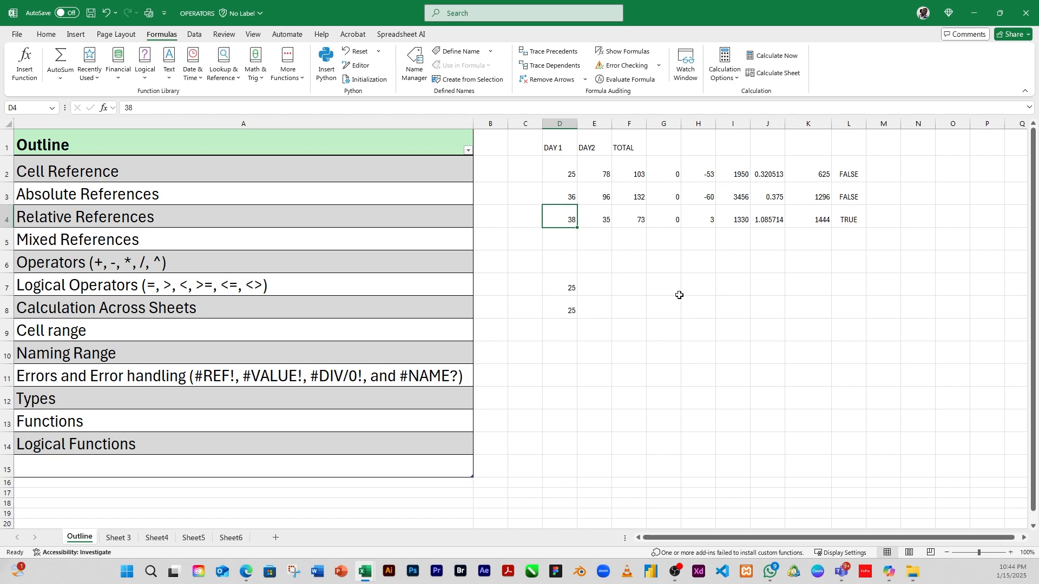
text(3)
key(Return)
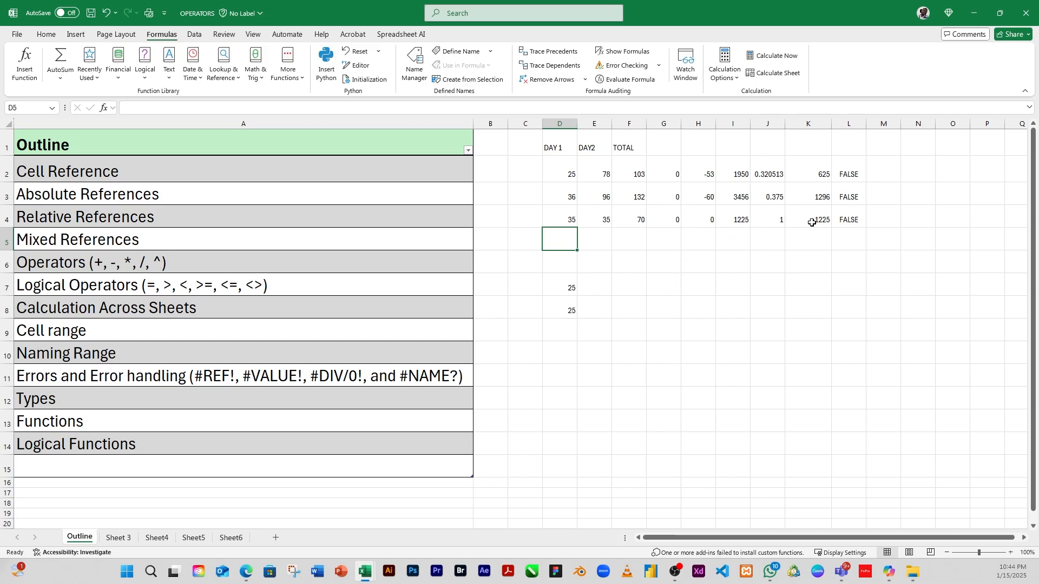
- Set the DAY 1 value in cell D4 to 38 and inspect the comparison formula in L4
click(566, 220)
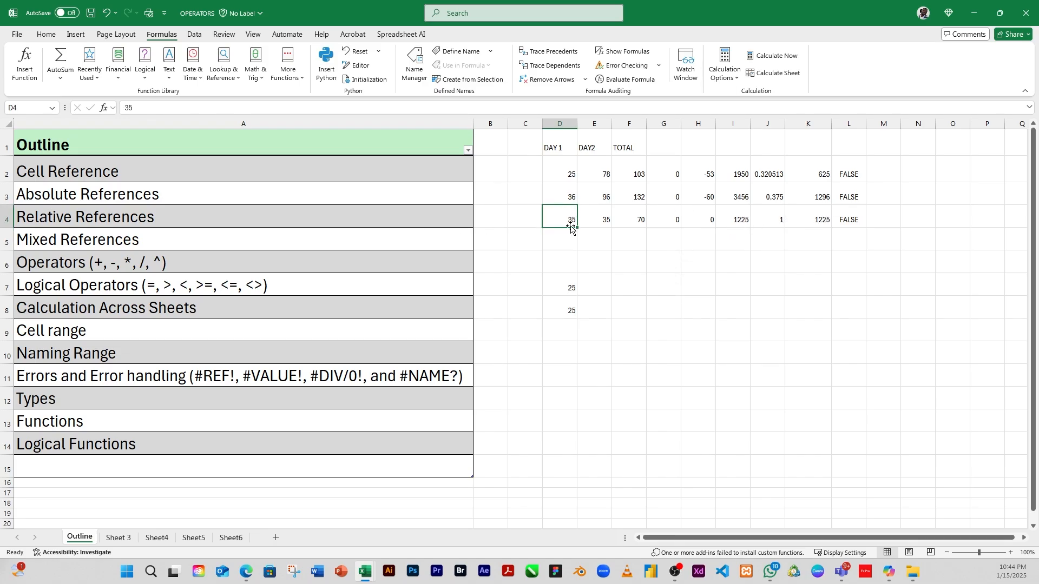
text(38)
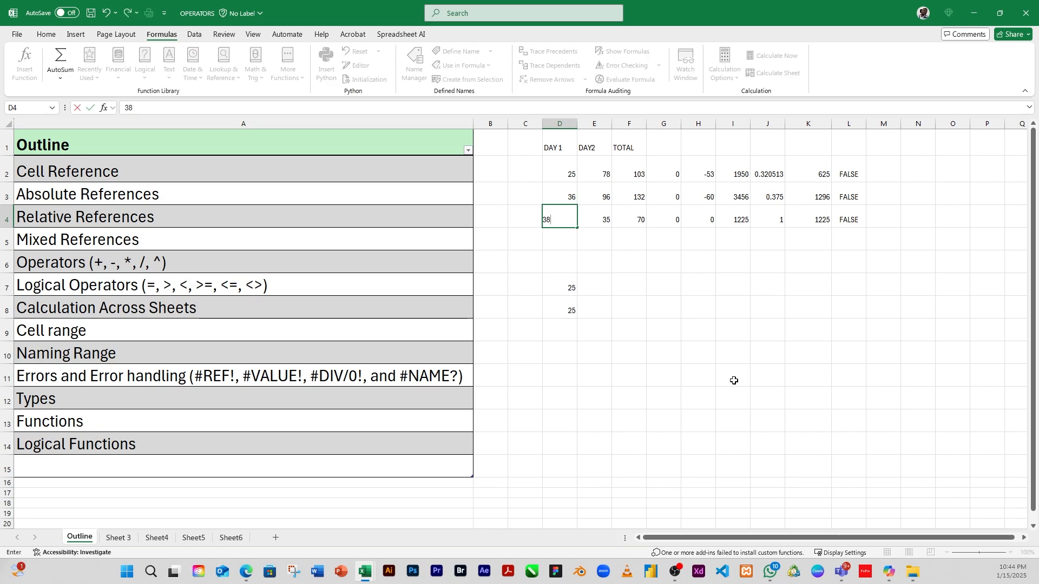
key(Return)
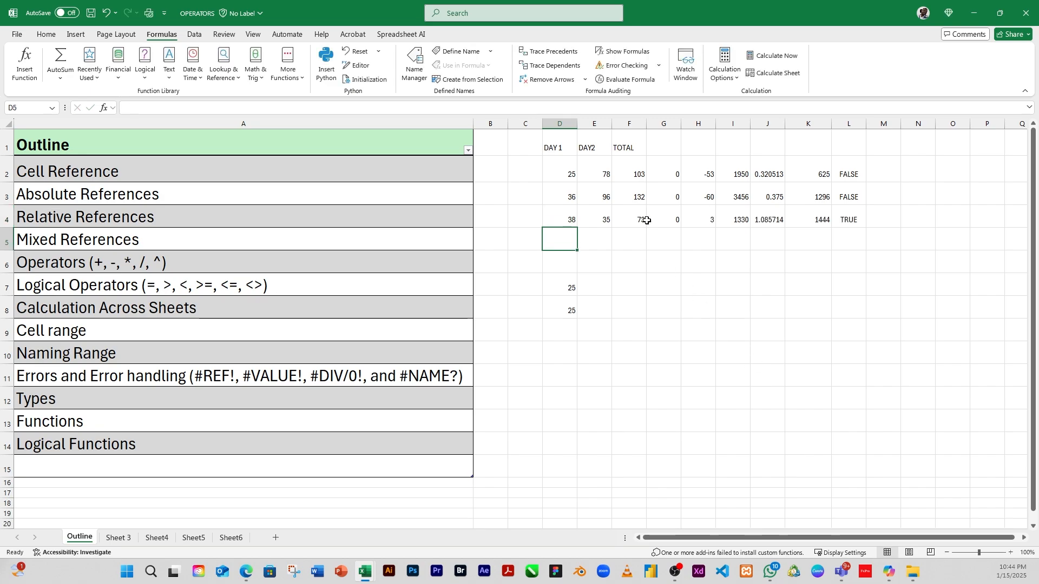
click(849, 220)
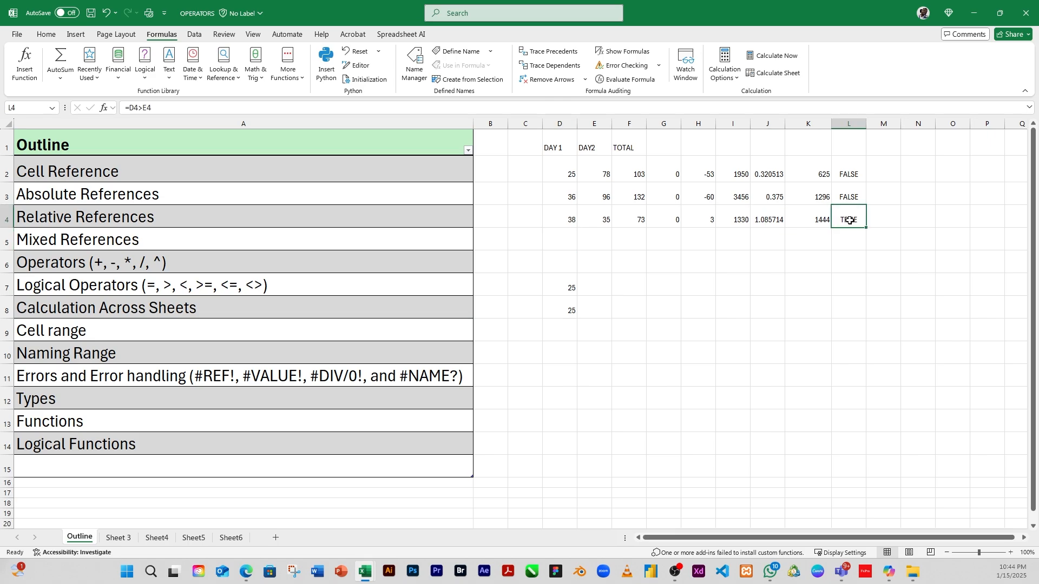
- Enter a less-than comparison in cell M2 with the formula =D2<E2
click(881, 171)
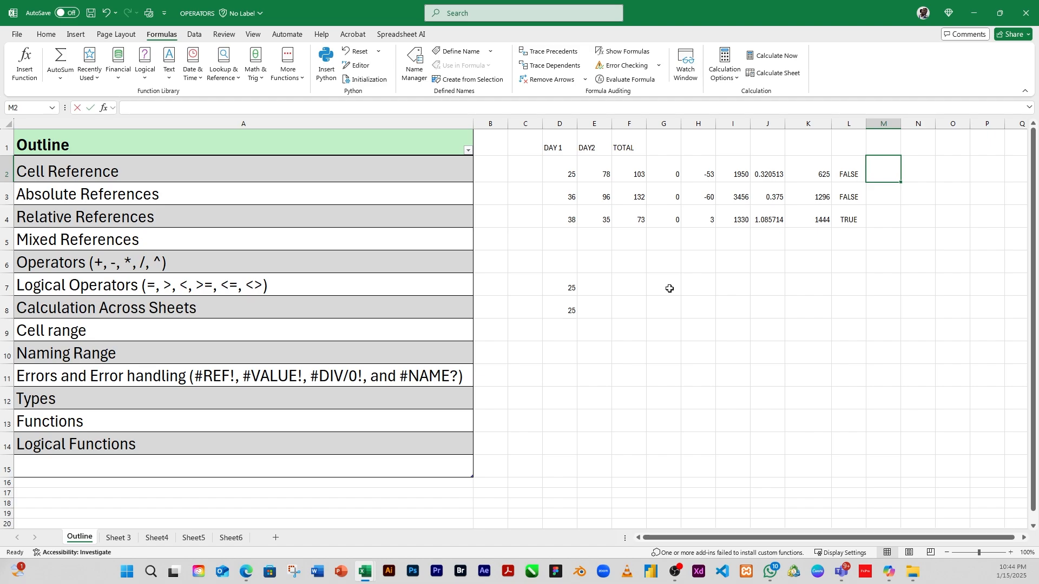
text(=)
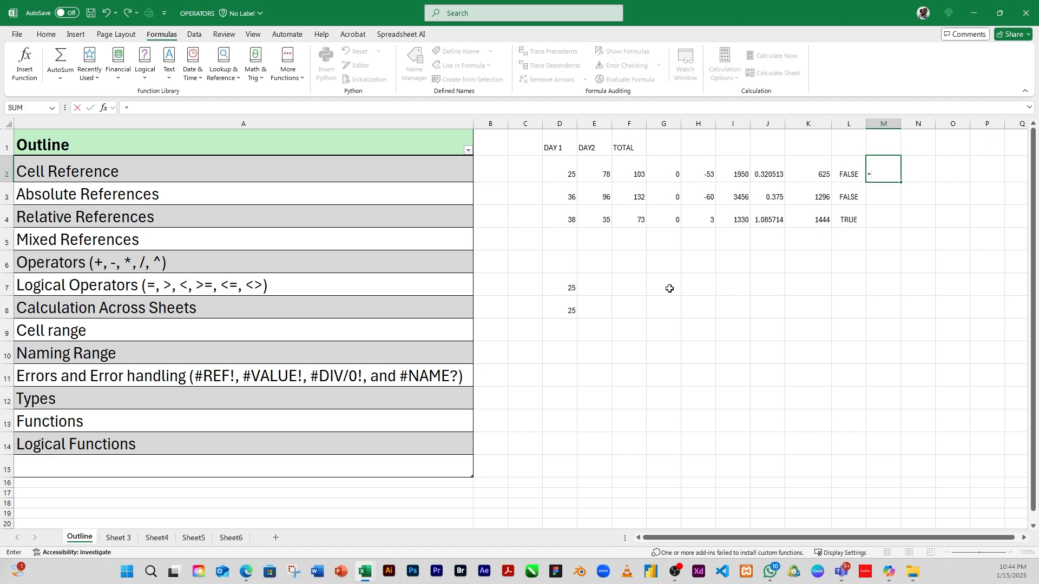
click(568, 174)
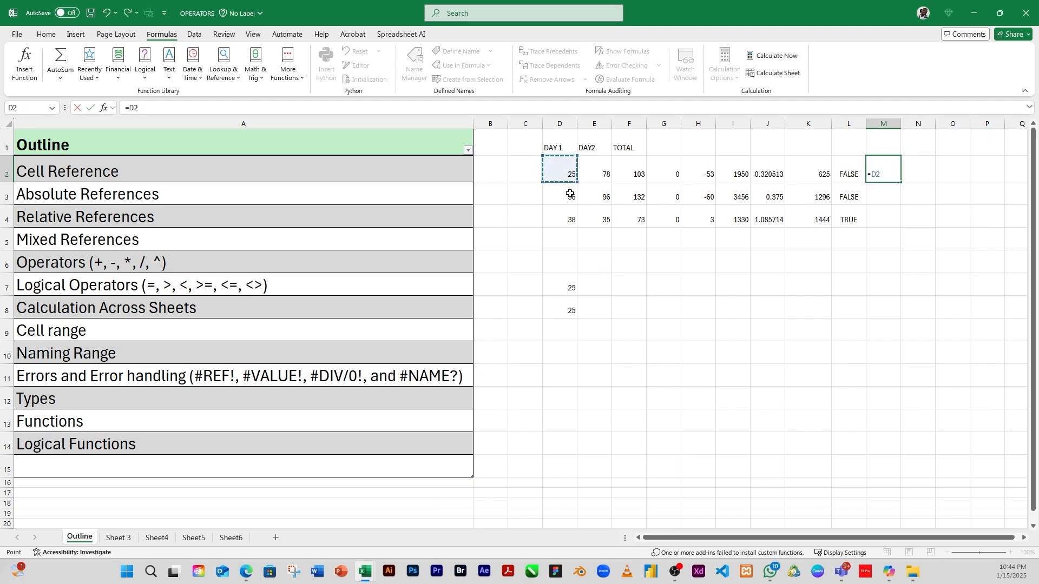
text(<)
click(604, 176)
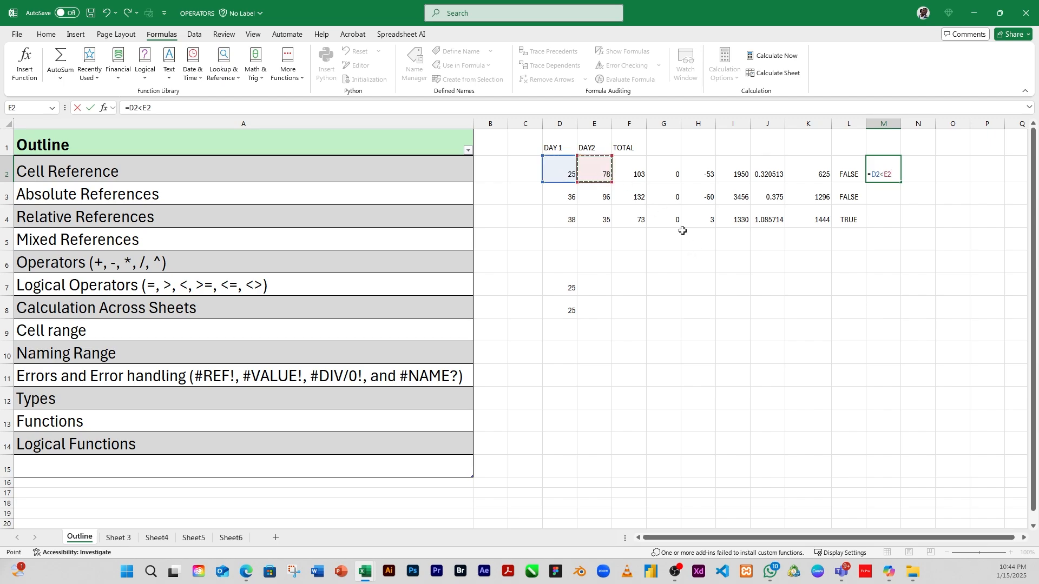
key(Return)
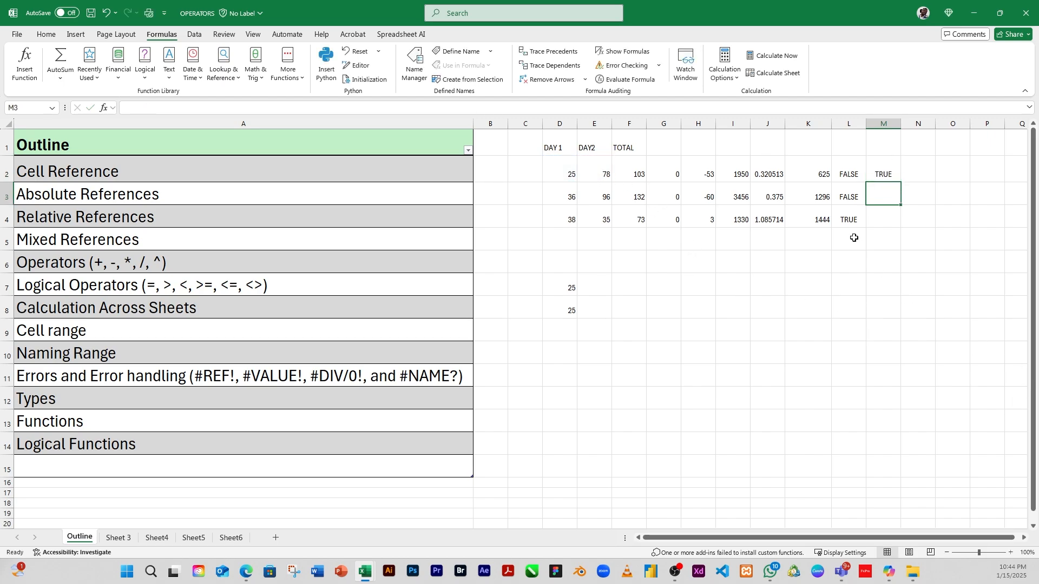
- Fill the less-than comparison from M2 down through M4 and check row 4's formula against D4 and E4
click(885, 175)
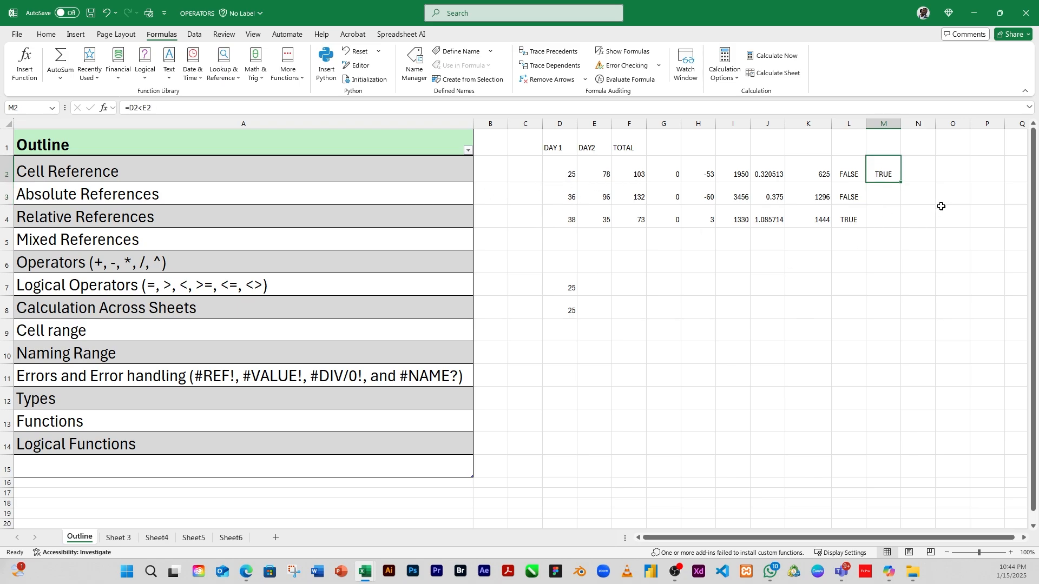
drag(901, 184, 900, 227)
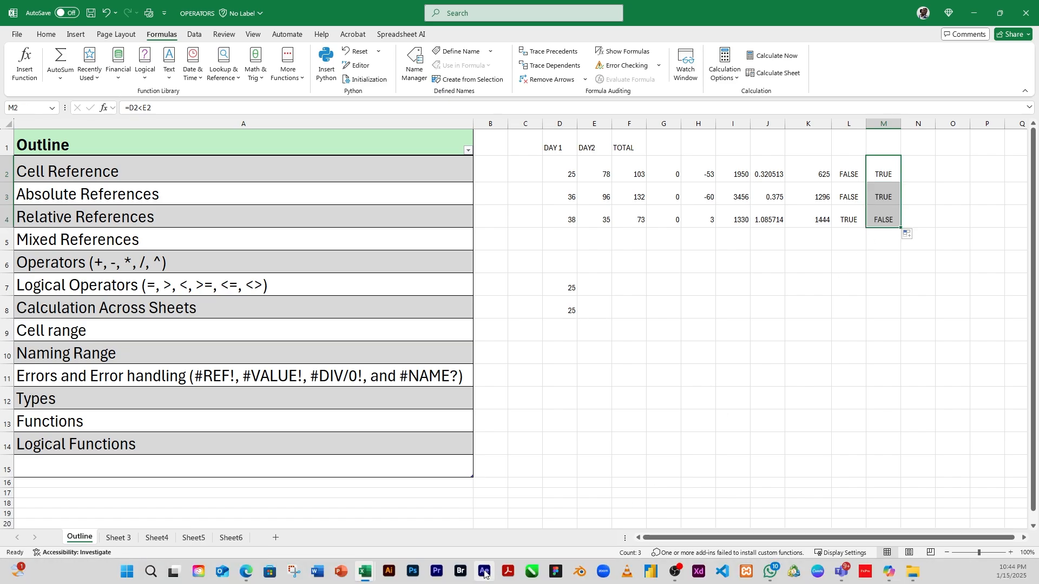
click(890, 222)
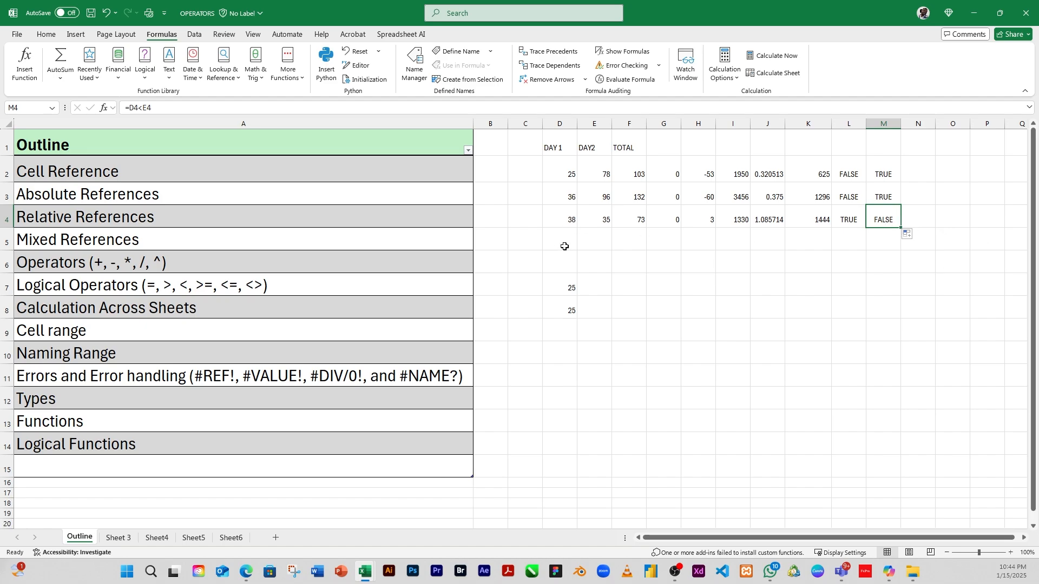
click(573, 221)
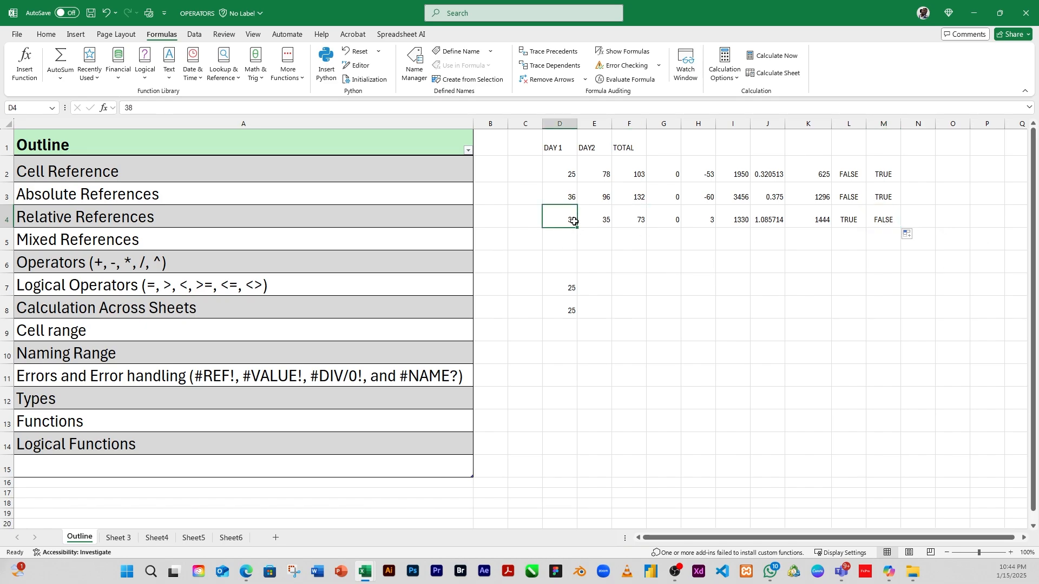
click(607, 223)
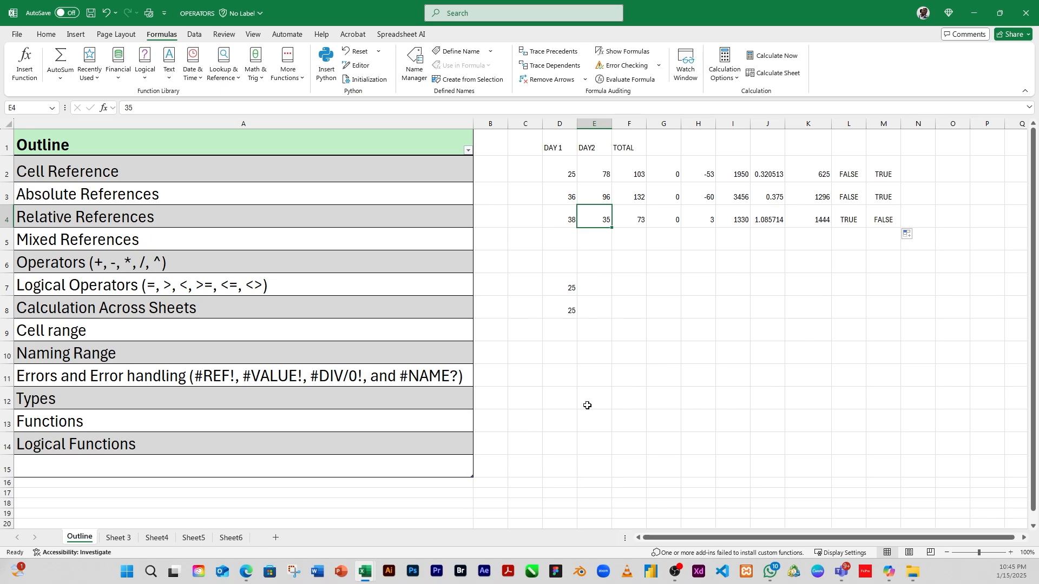
- Clear the contents of cells D7 and D8 below the table
drag(574, 279, 568, 306)
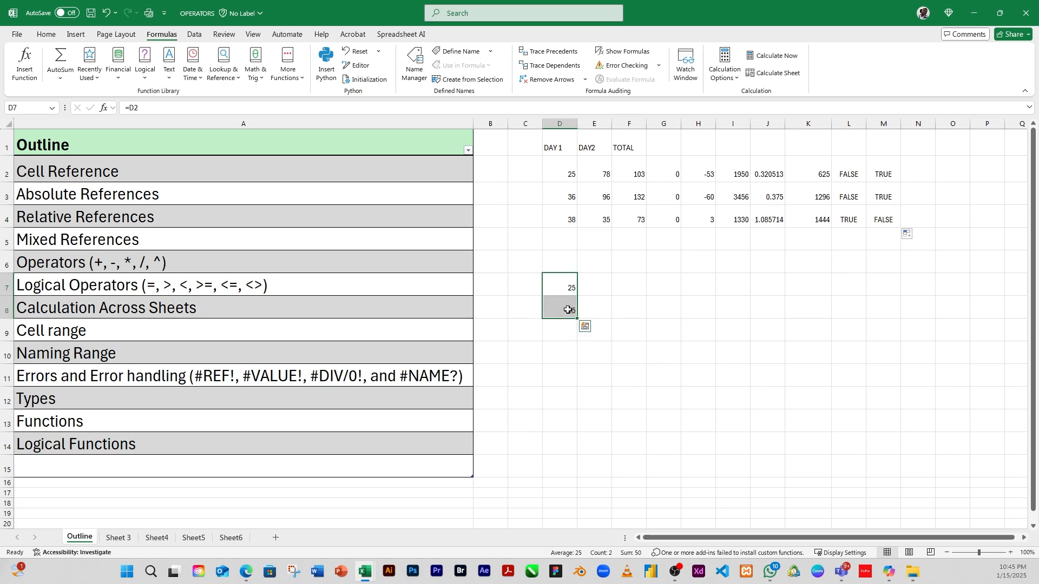
key(Delete)
click(603, 289)
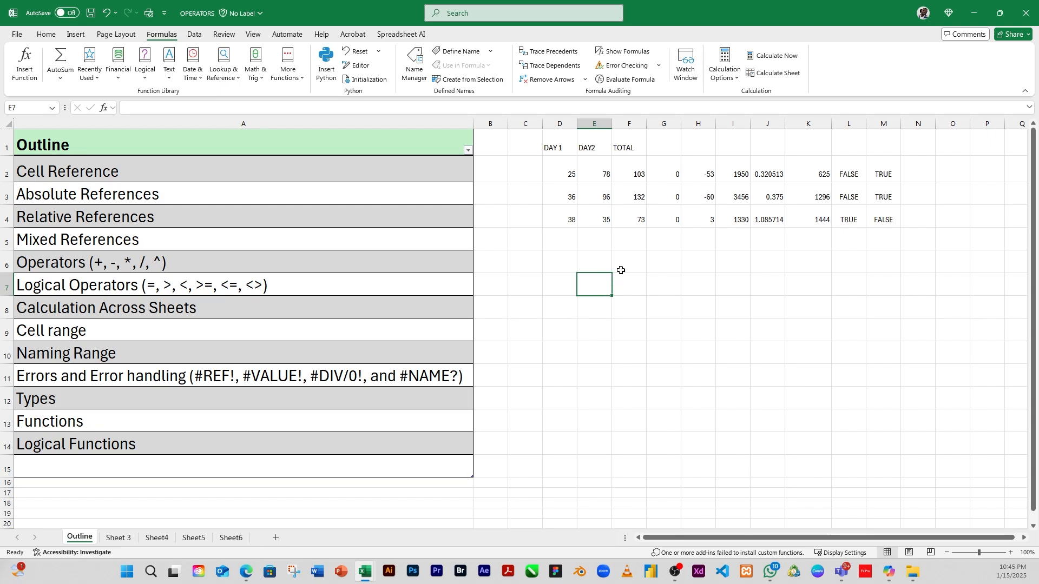
click(652, 287)
- Enter the values 23, 45 and 56 down cells E7 to E9
click(589, 285)
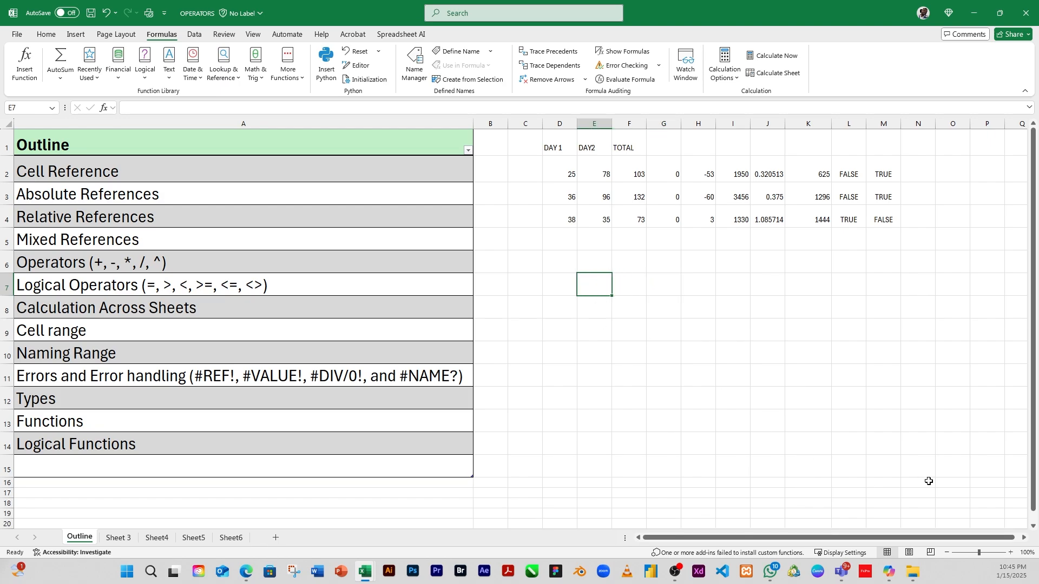
text(23)
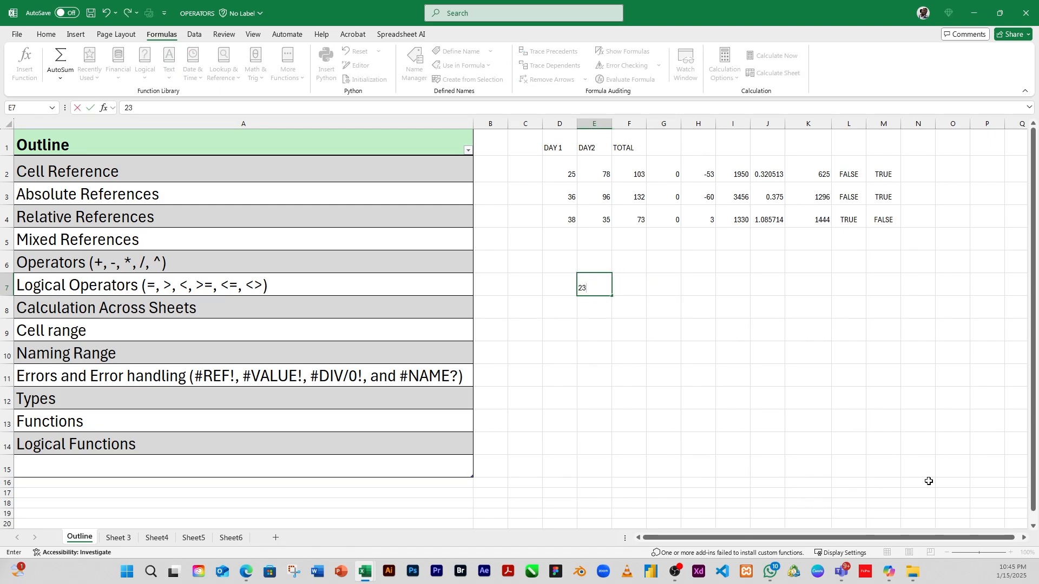
key(Return)
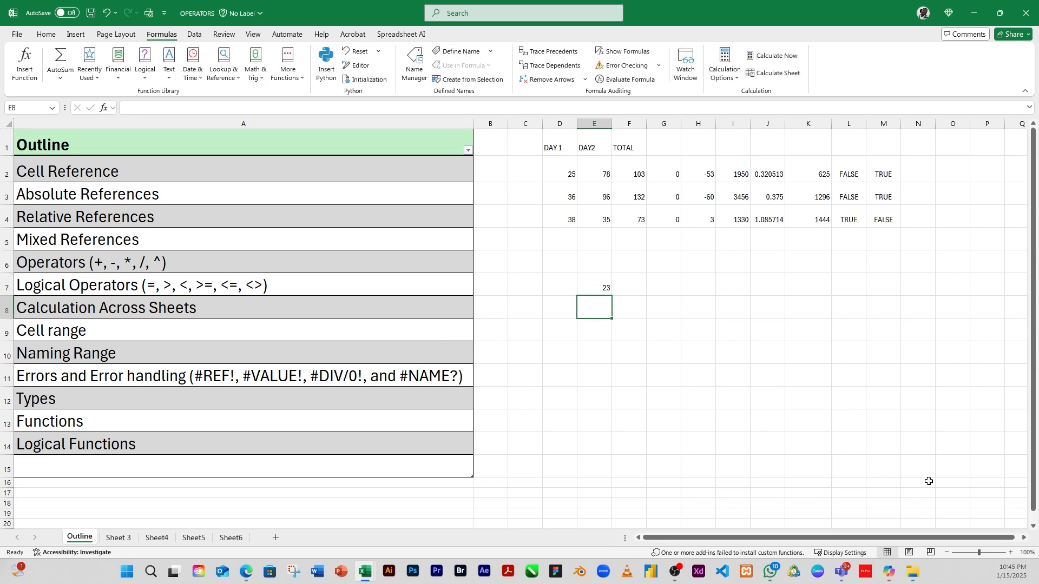
text(45)
key(Return)
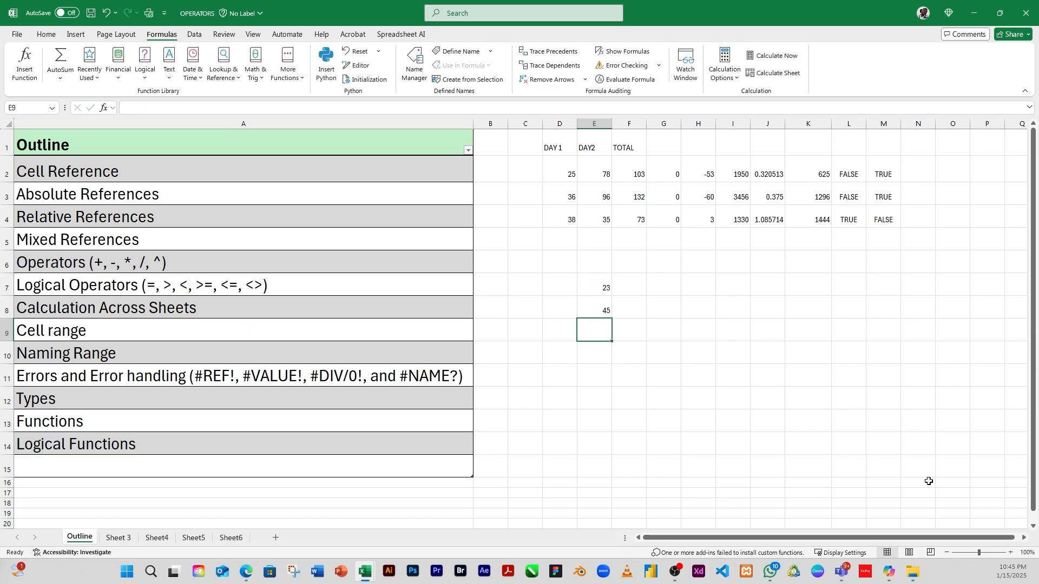
text(56)
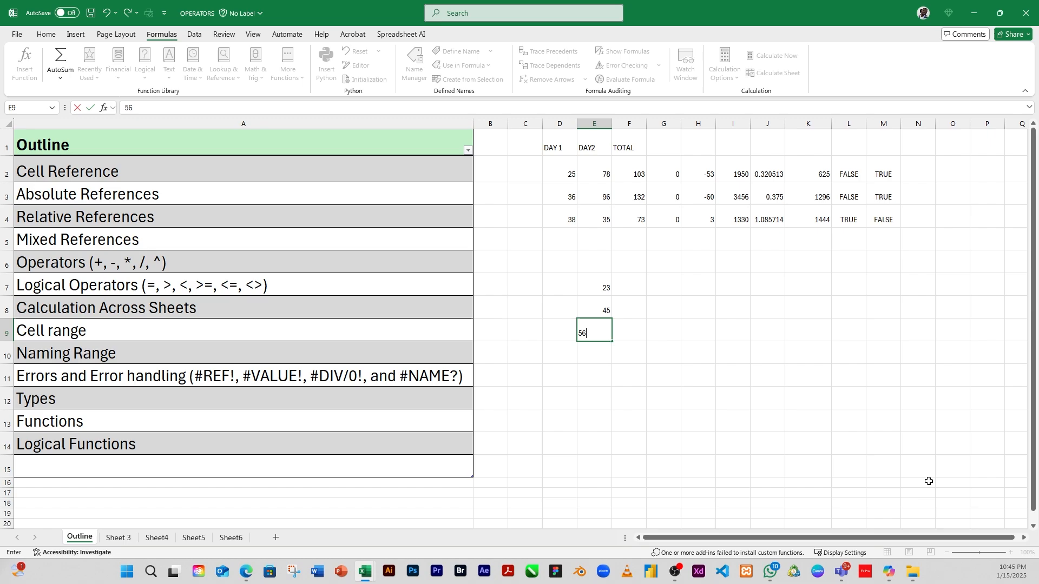
key(Return)
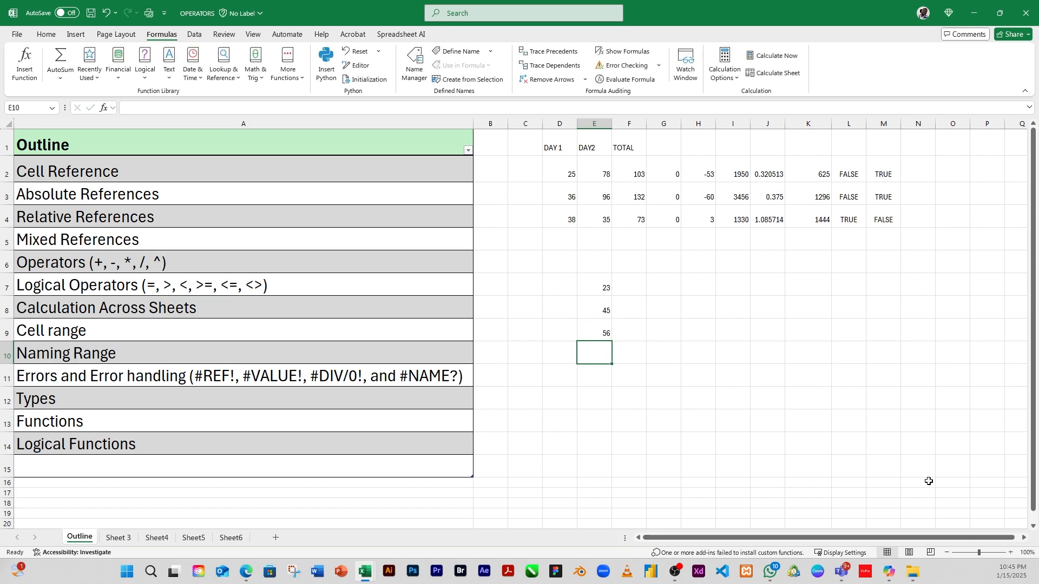
- Enter the values 58, 35 and 26 down cells F7 to F9
click(628, 289)
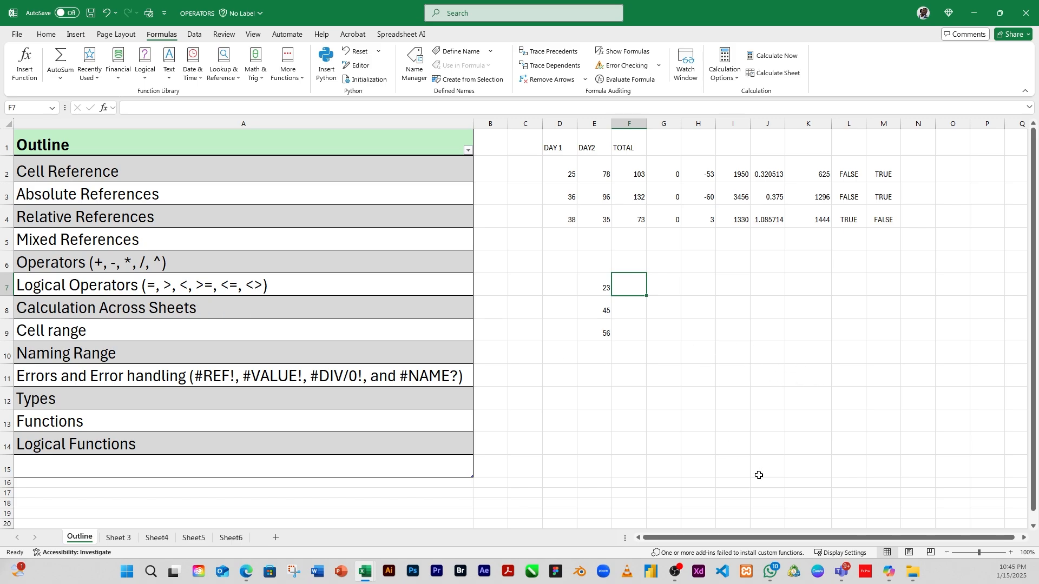
text(58)
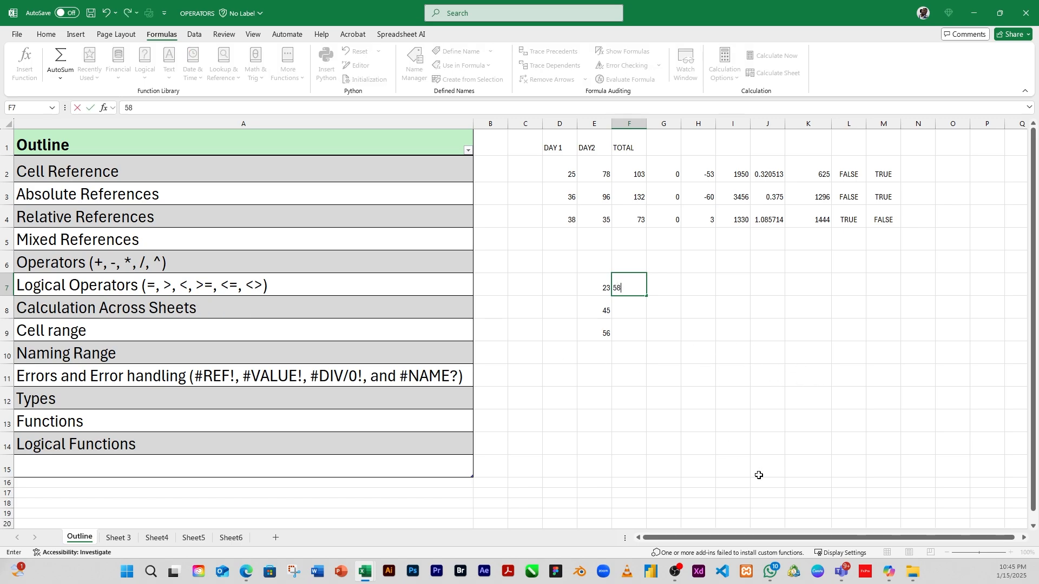
key(Return)
text(35)
key(Return)
text(26)
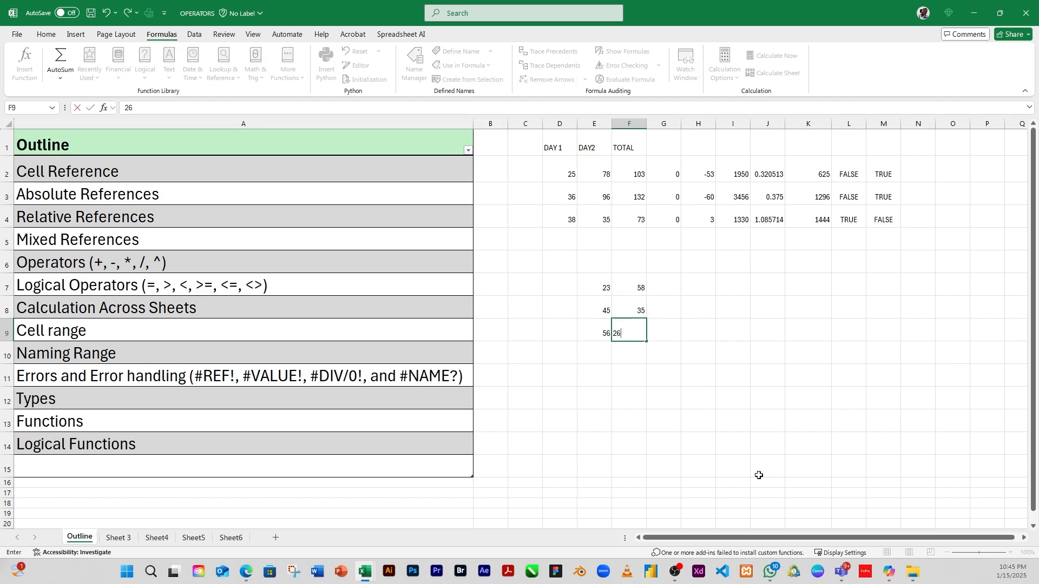
click(649, 299)
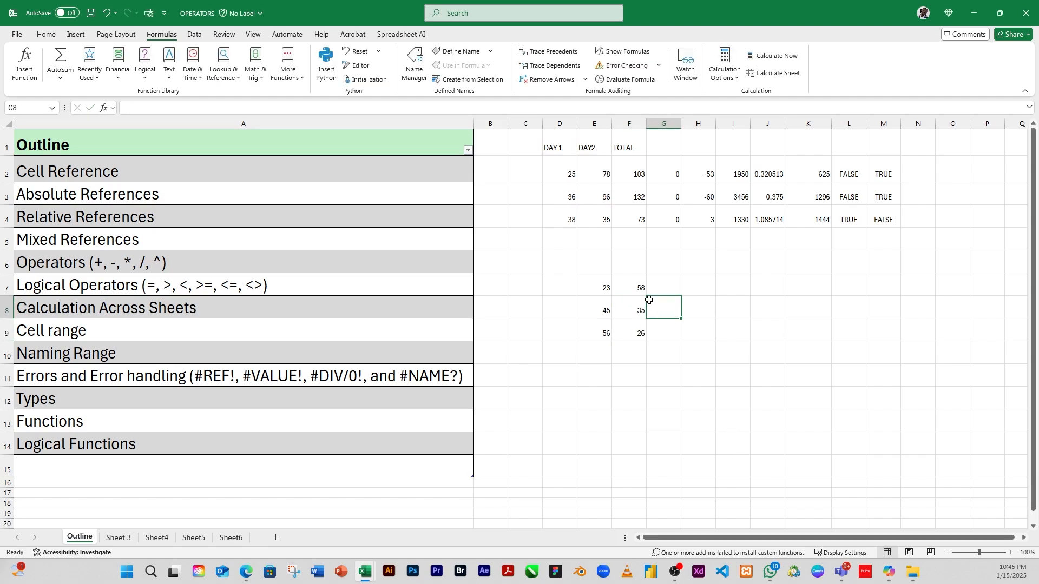
- Enter a greater-than-or-equal comparison in cell G7 with the formula =E7>=F7
click(678, 284)
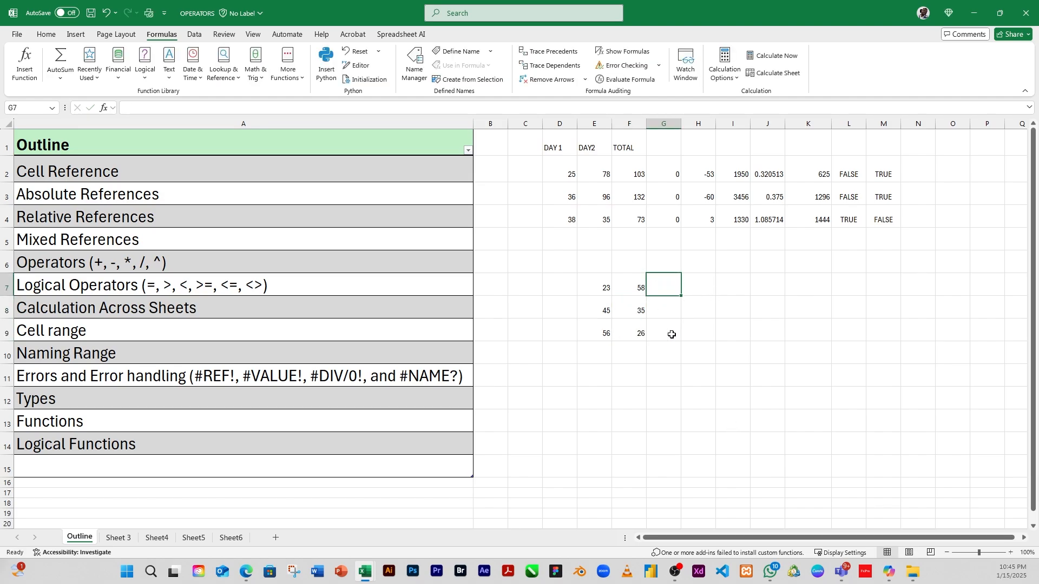
text(=)
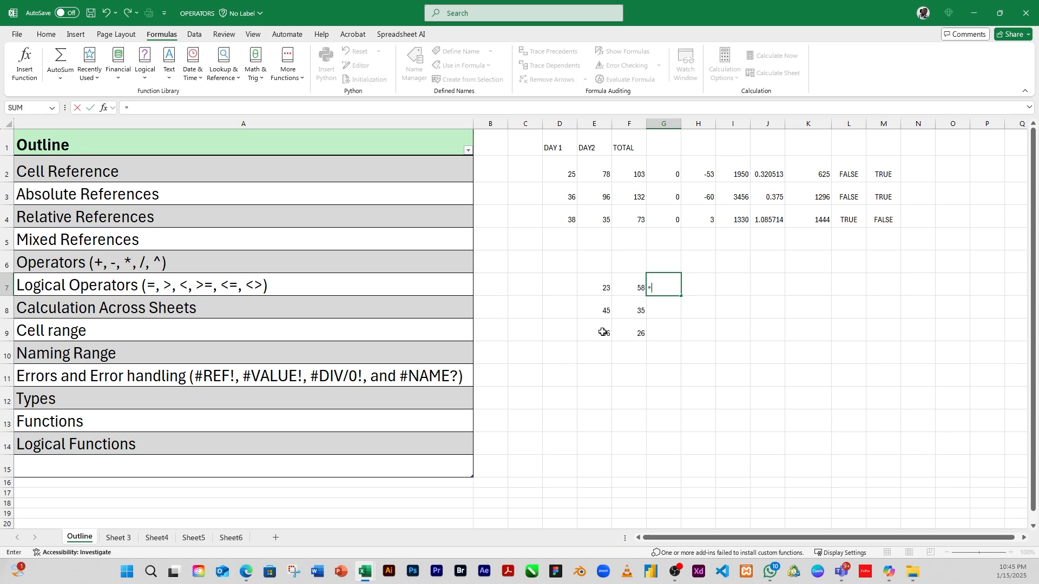
click(603, 289)
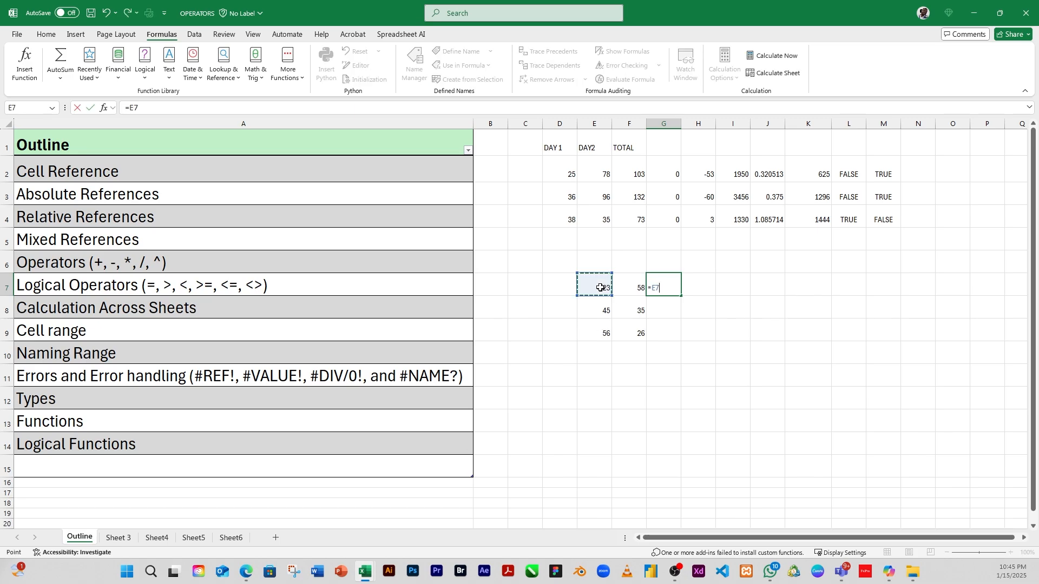
text(>=)
click(639, 291)
key(Return)
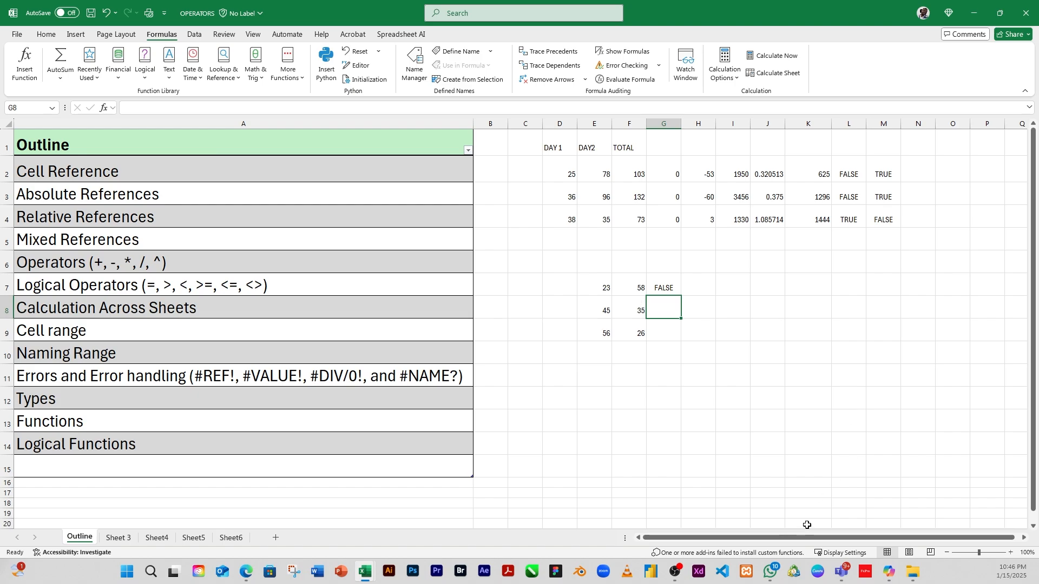
- Fill the greater-than-or-equal comparison from G7 down through G9 and check the value in E8 and the formula in G7
click(672, 289)
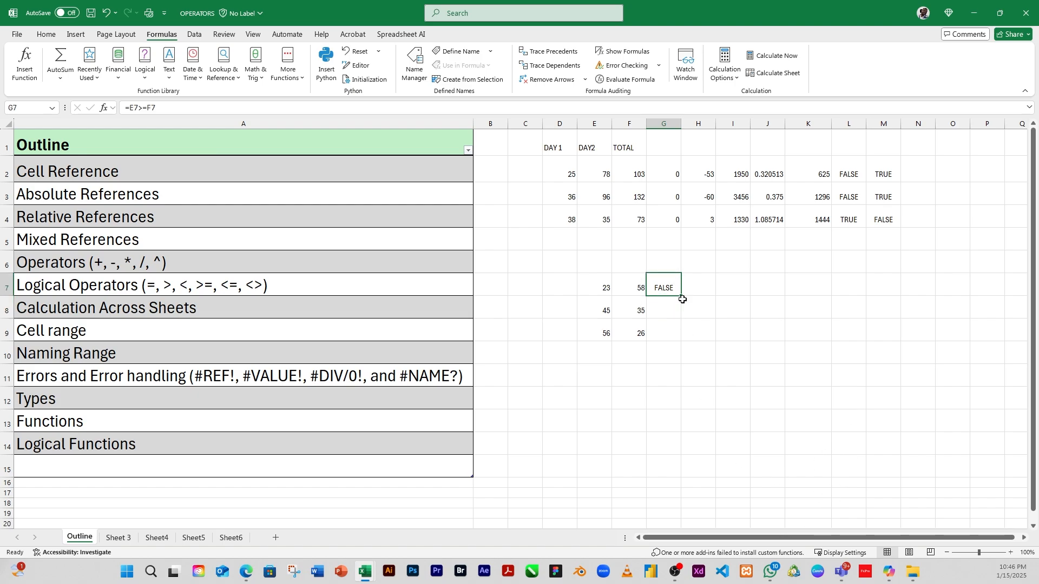
drag(681, 297, 680, 341)
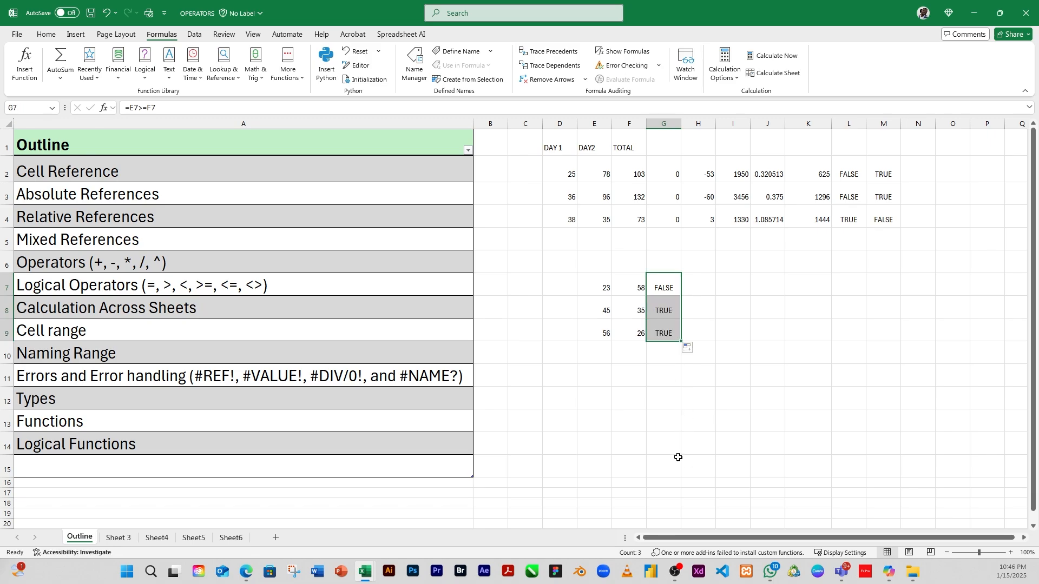
click(601, 311)
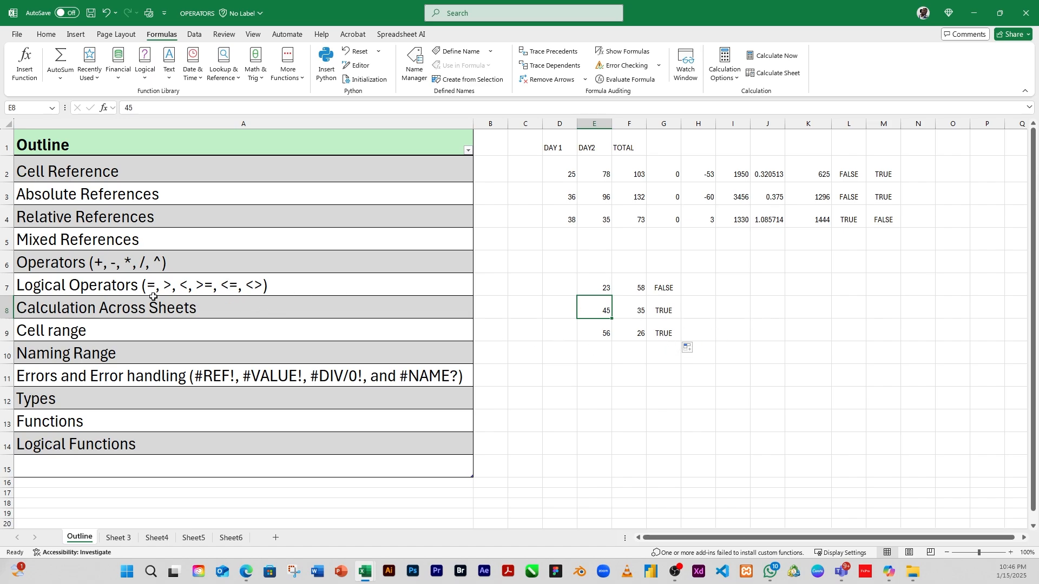
click(665, 286)
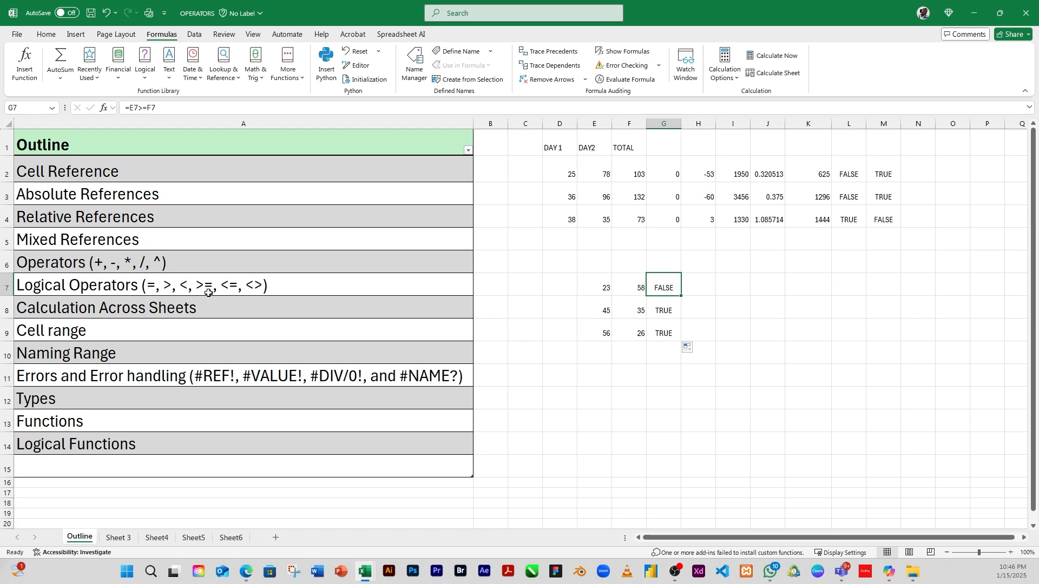
- Enter the less-than-or-equal comparison =E7<=F7 in cell H7 and fill it down through H9
click(701, 290)
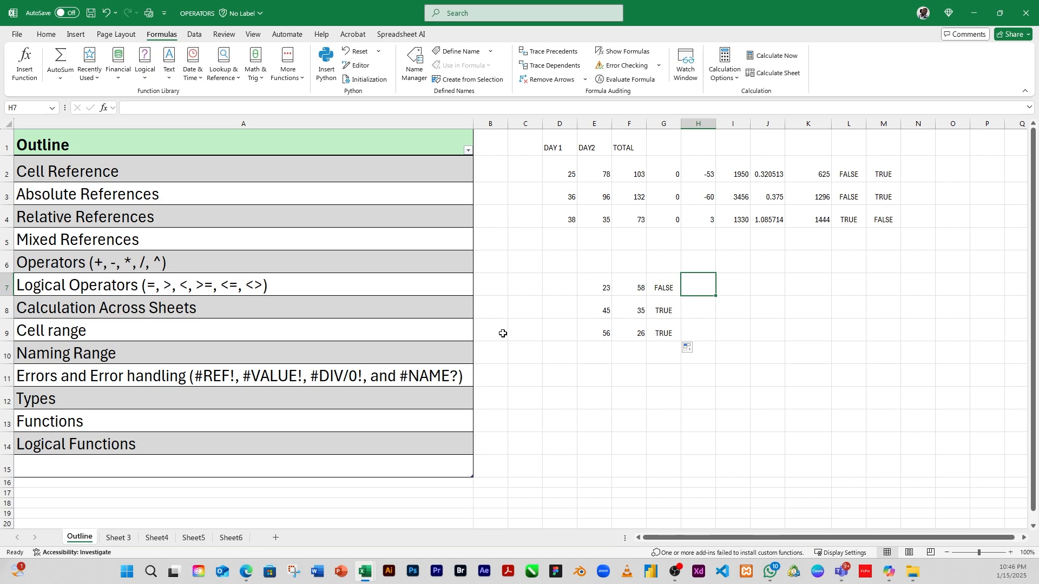
text(=)
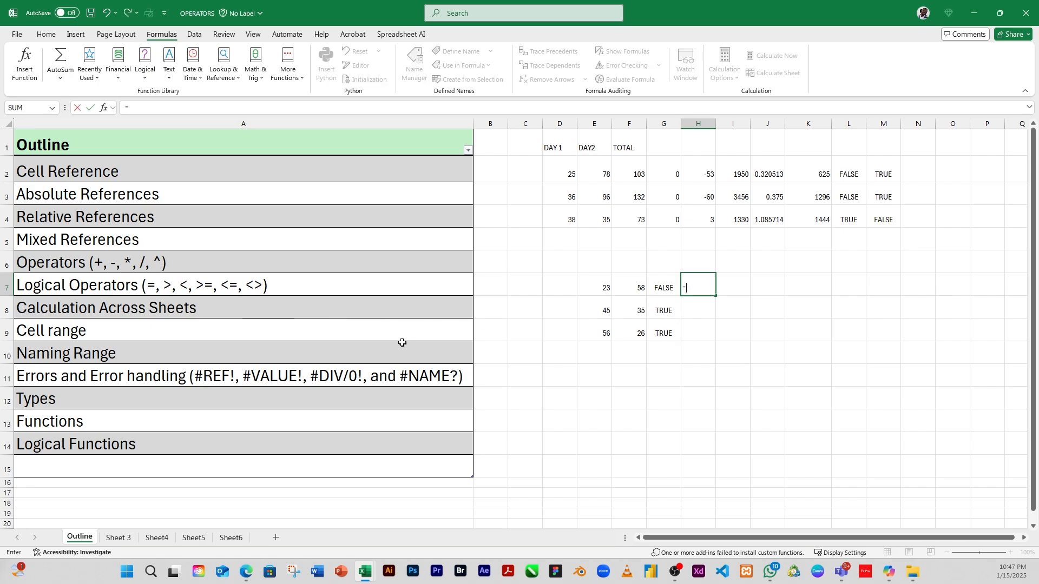
click(600, 289)
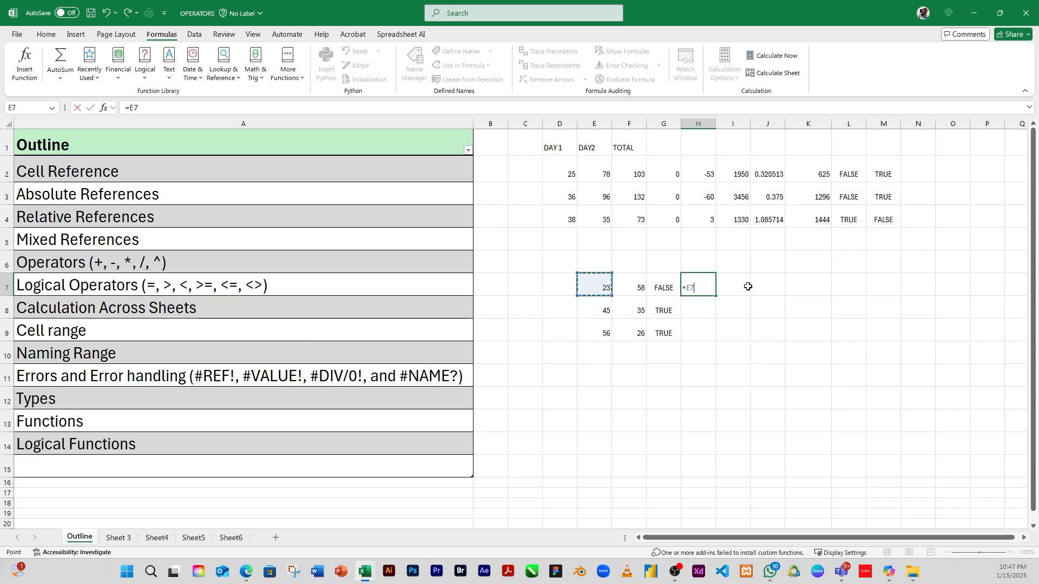
text(<=)
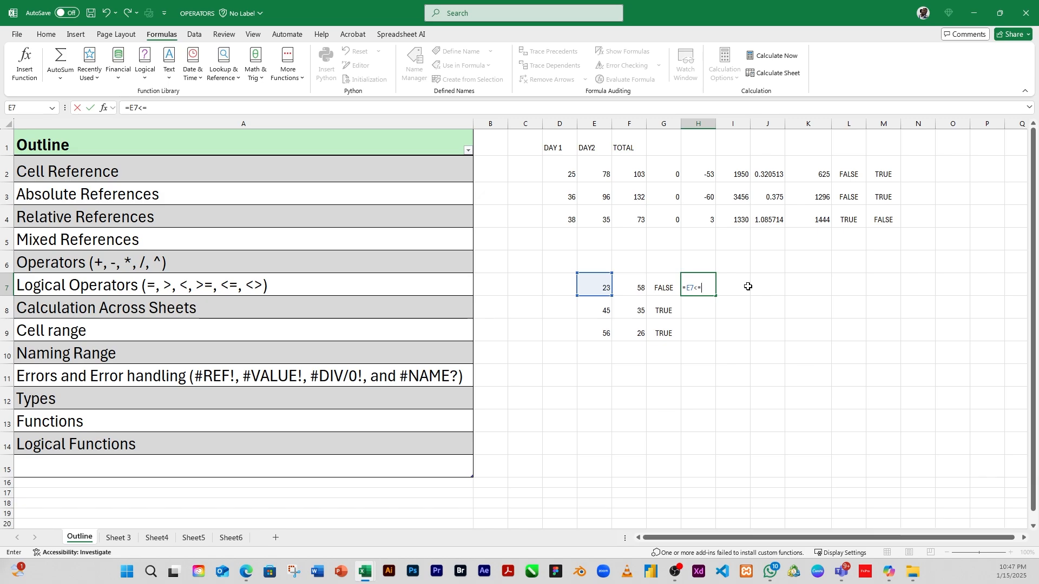
click(642, 284)
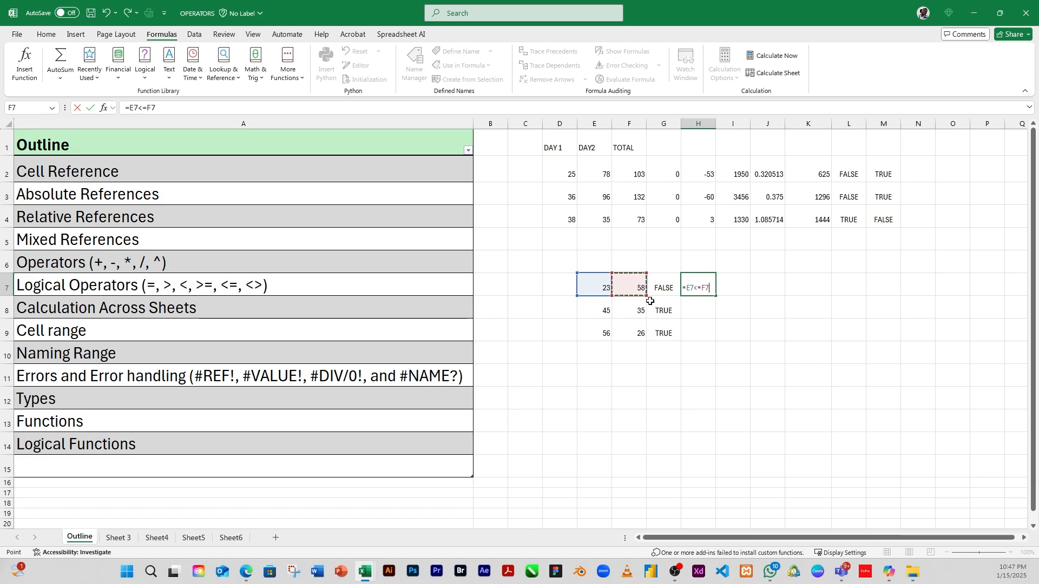
key(Return)
click(694, 290)
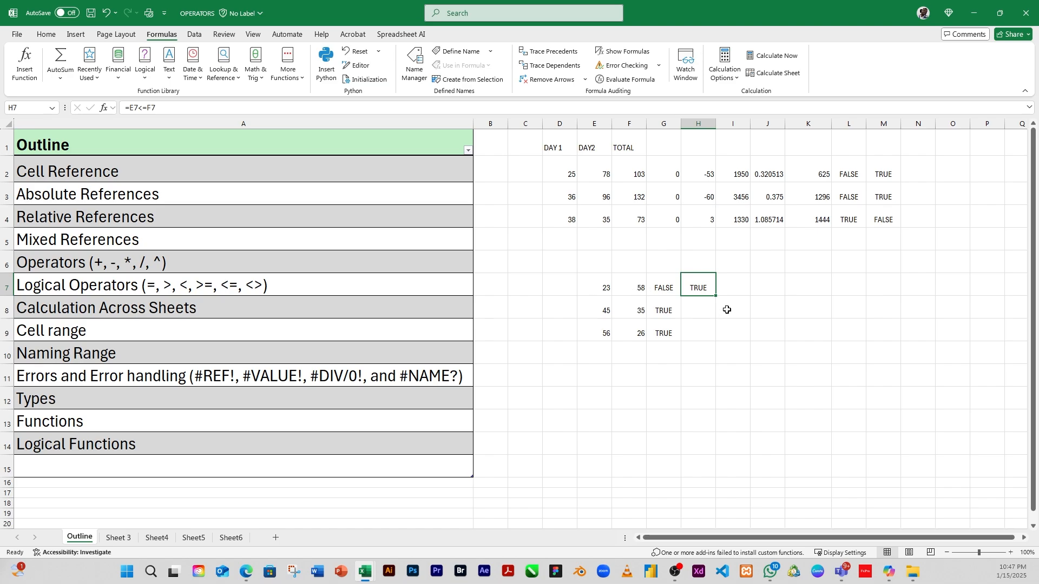
drag(716, 295, 716, 337)
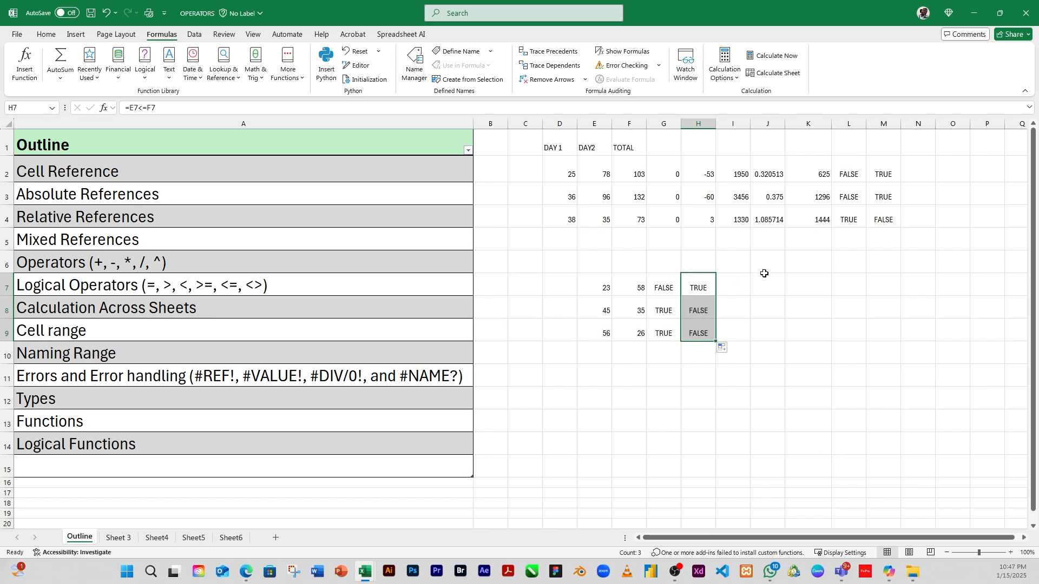
- Enter the not-equal comparison =E7<>F7 in cell I7 and fill it down through I9
click(735, 286)
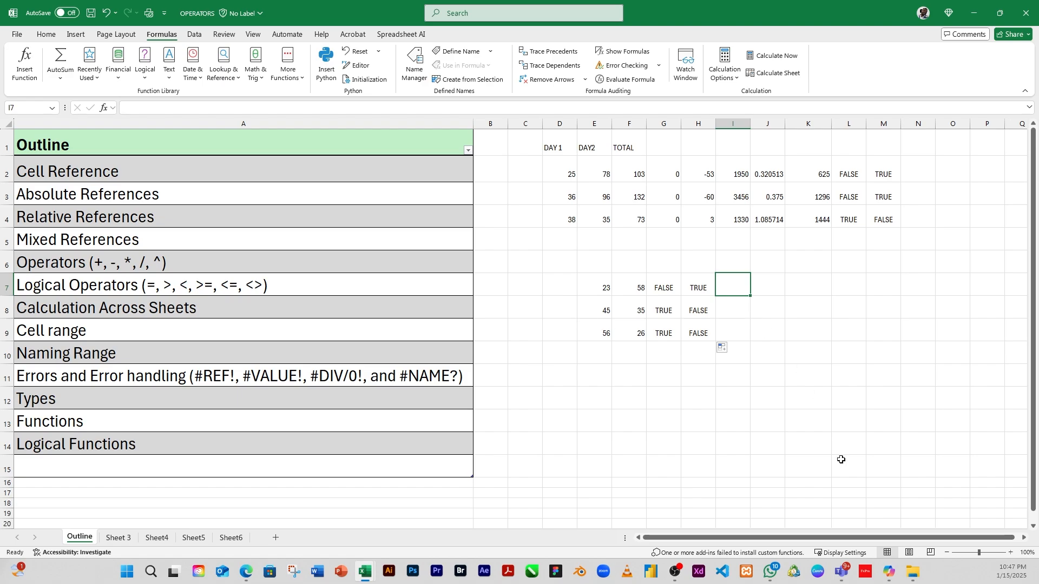
text(=)
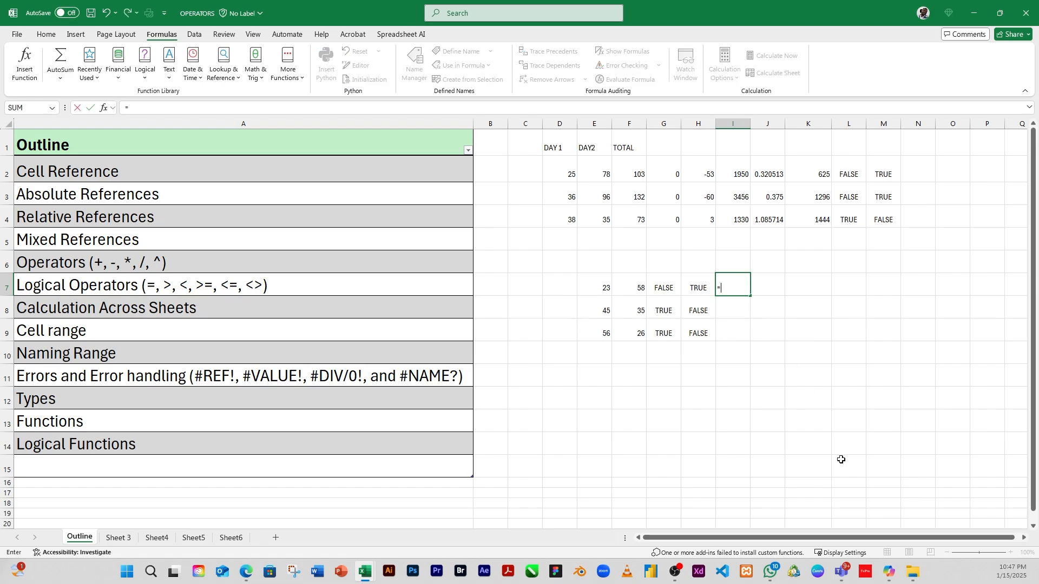
click(599, 289)
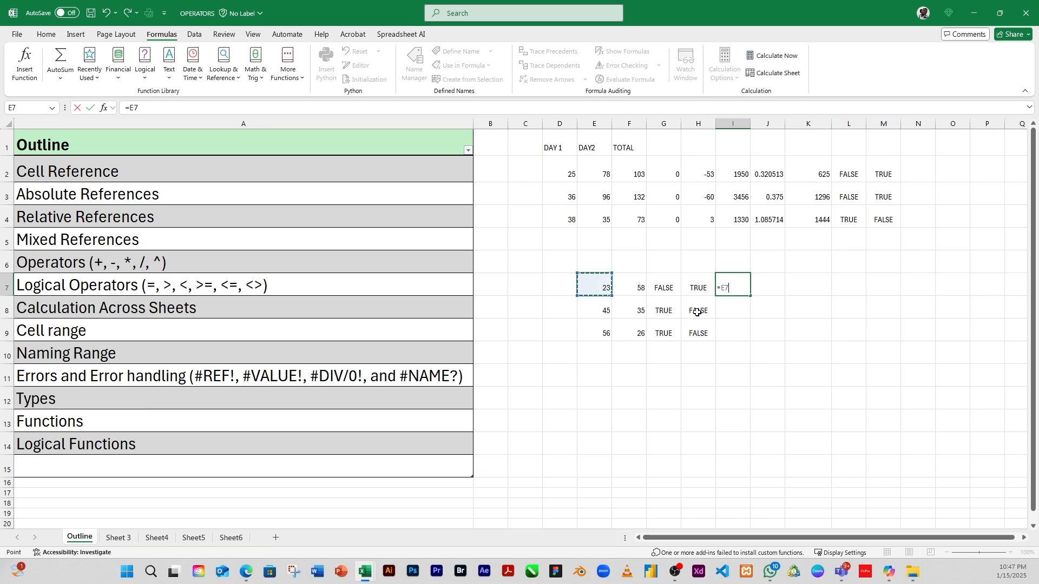
text(<>)
click(638, 290)
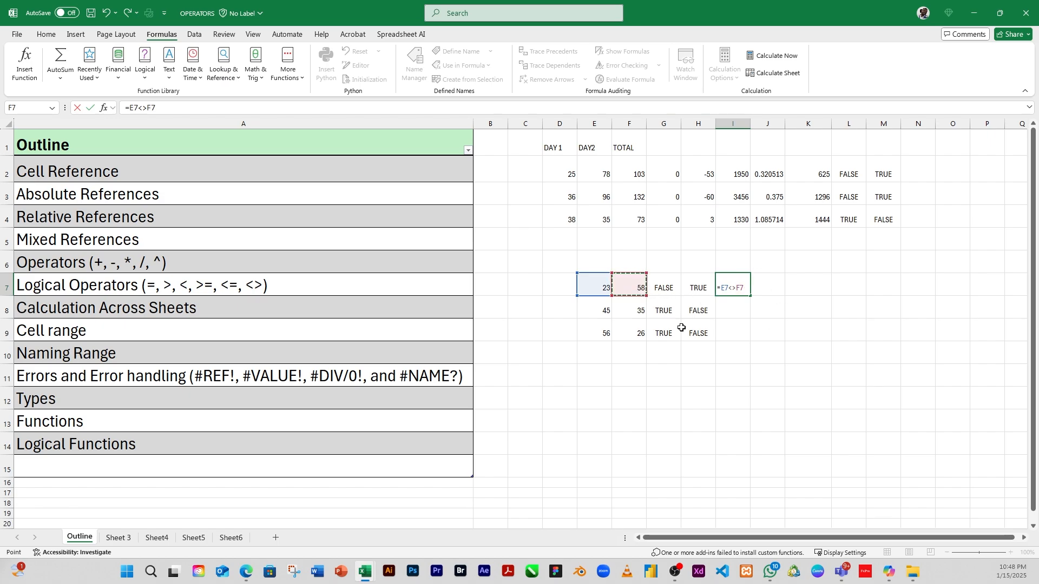
key(Return)
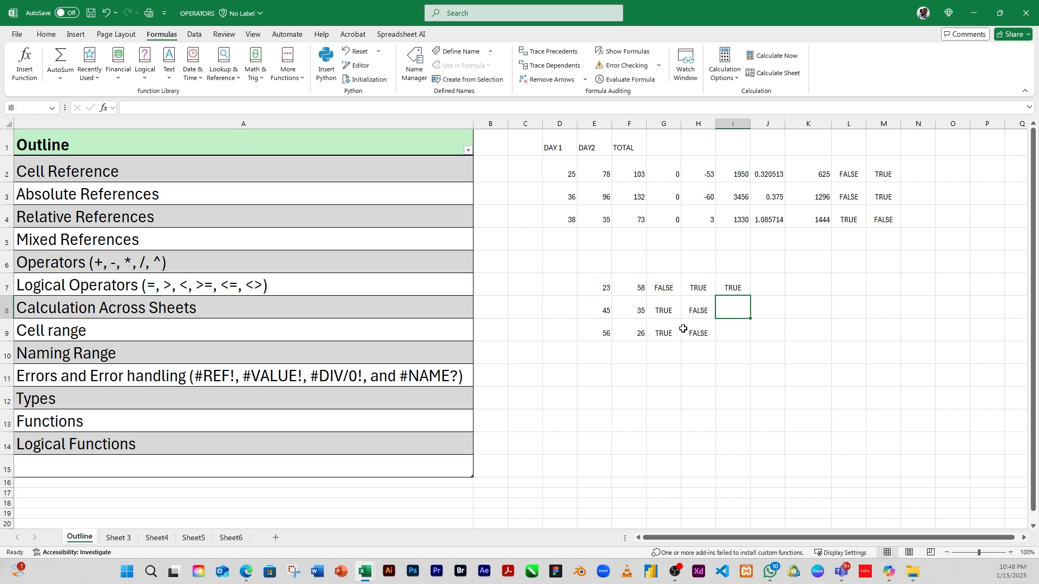
click(733, 288)
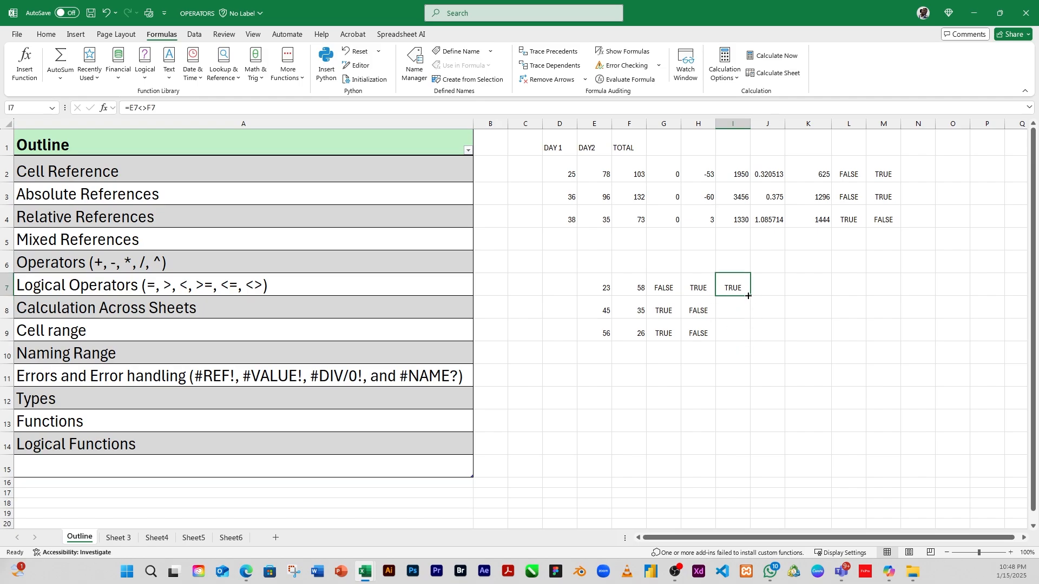
drag(750, 298, 749, 339)
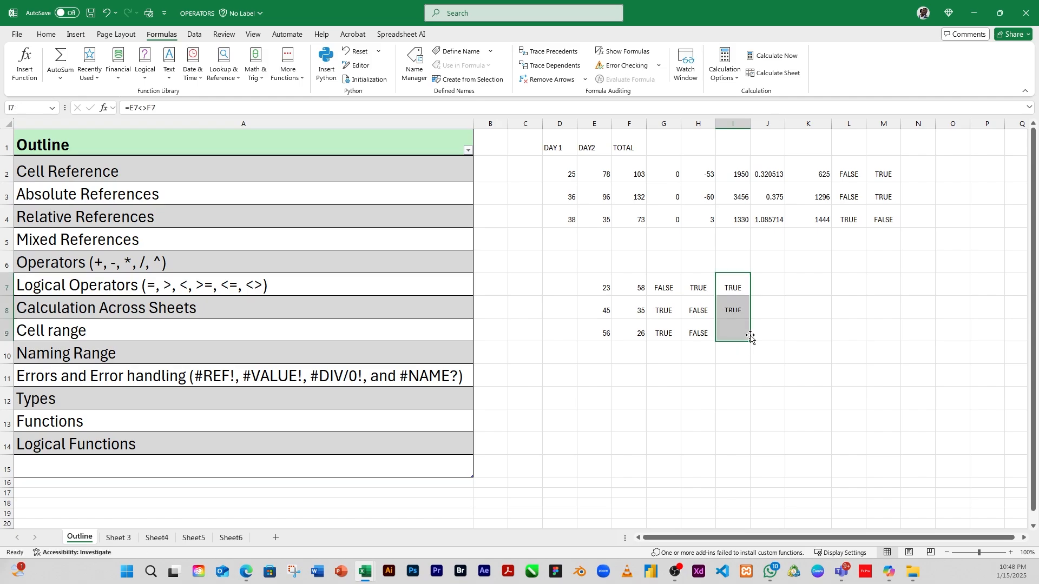
- Examine the not-equal formulas in I7 and I8 against the value pairs in columns E and F, rows 7 to 9
click(731, 288)
click(731, 314)
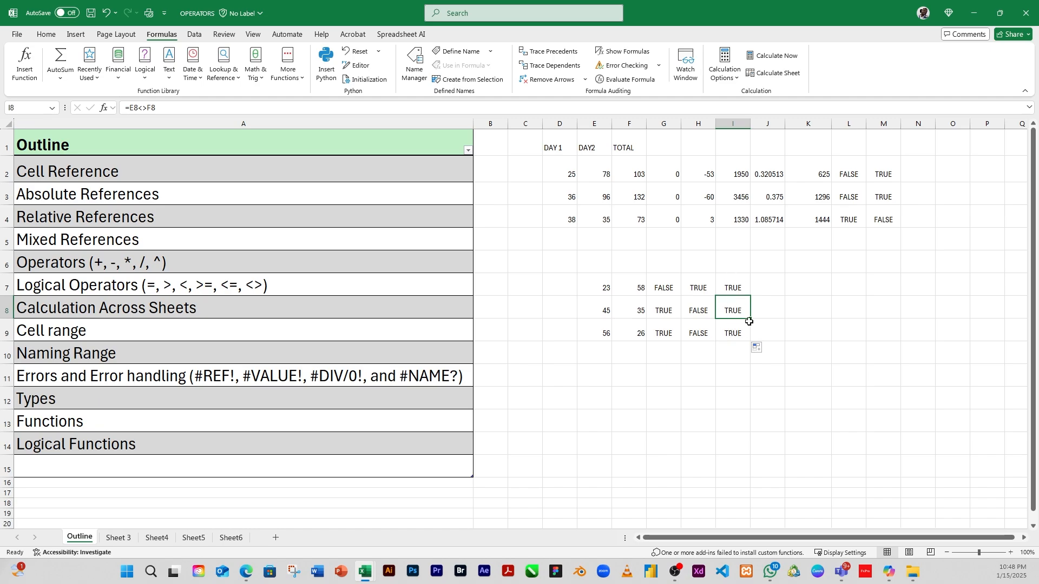
click(599, 289)
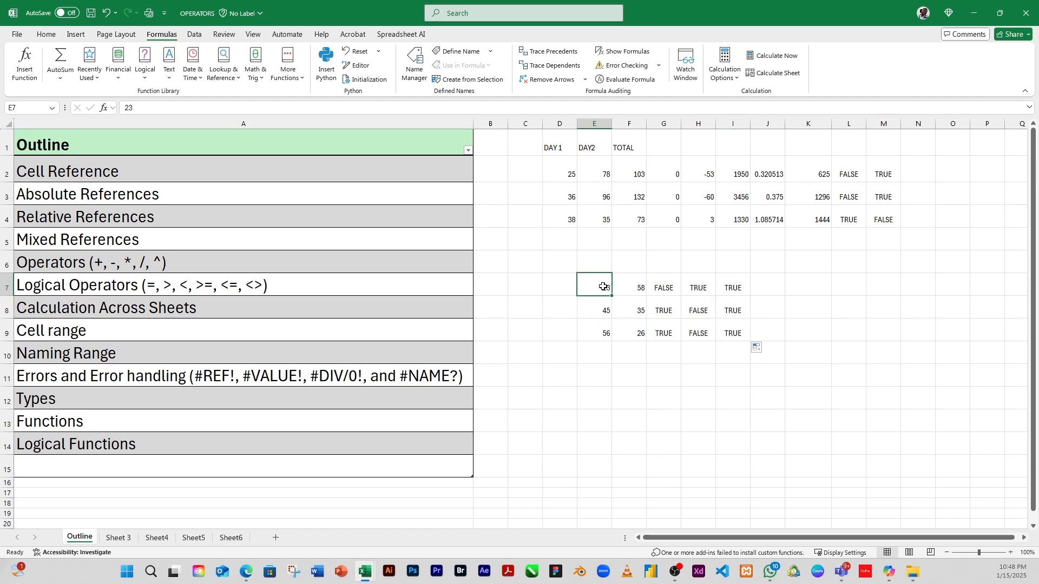
click(640, 289)
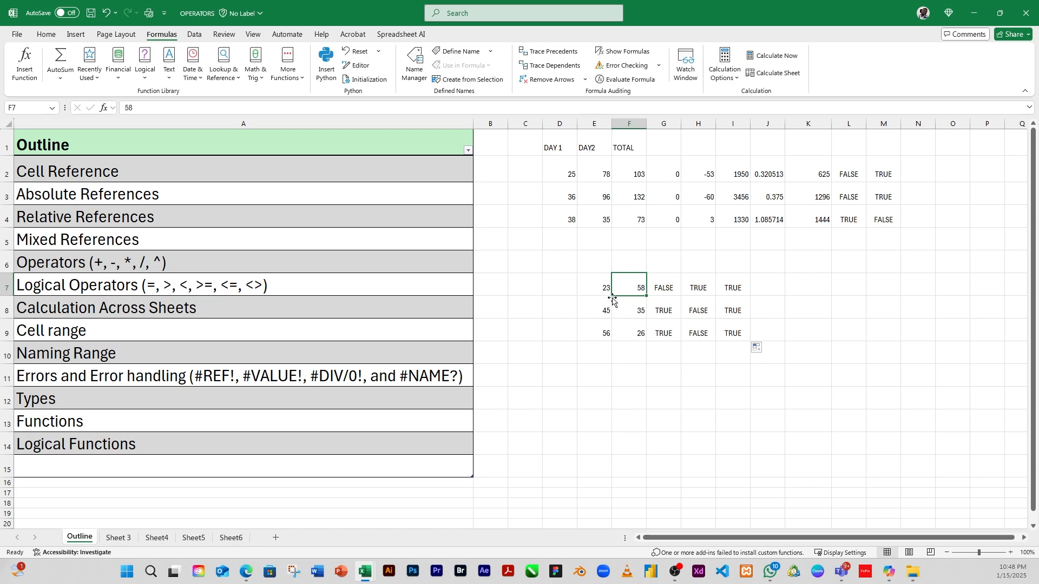
click(600, 311)
click(637, 312)
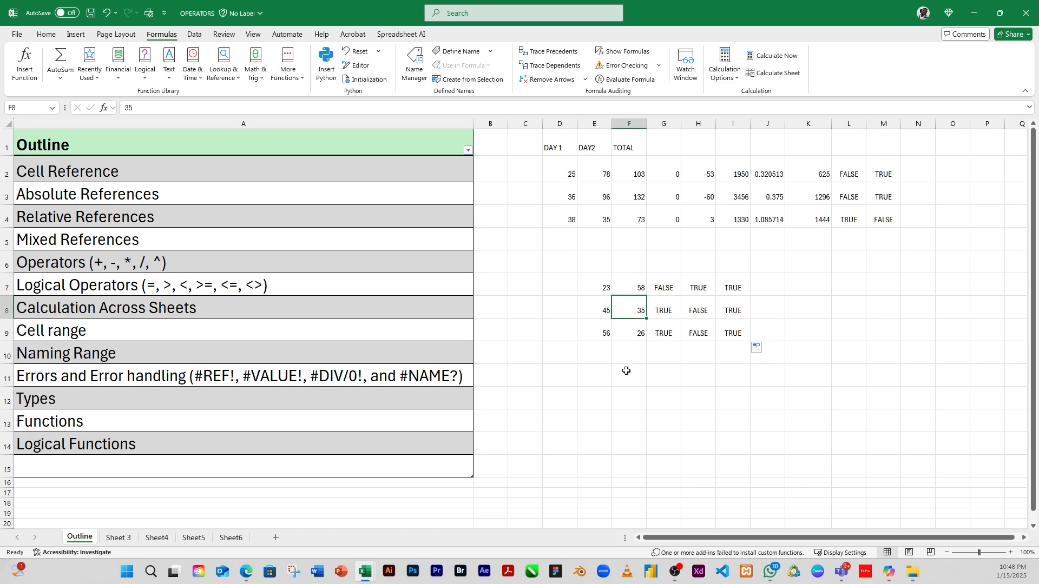
click(604, 333)
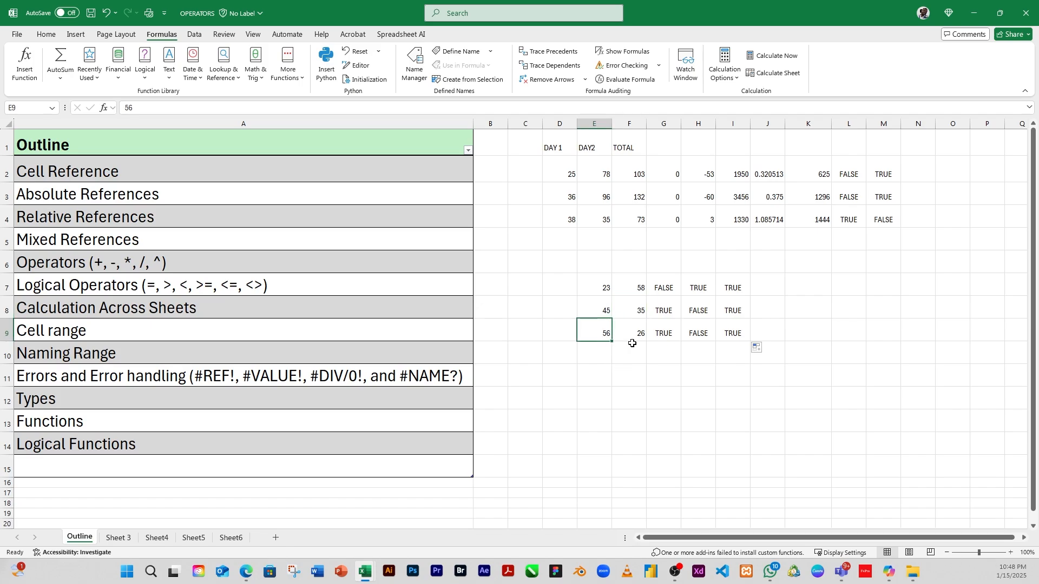
click(639, 332)
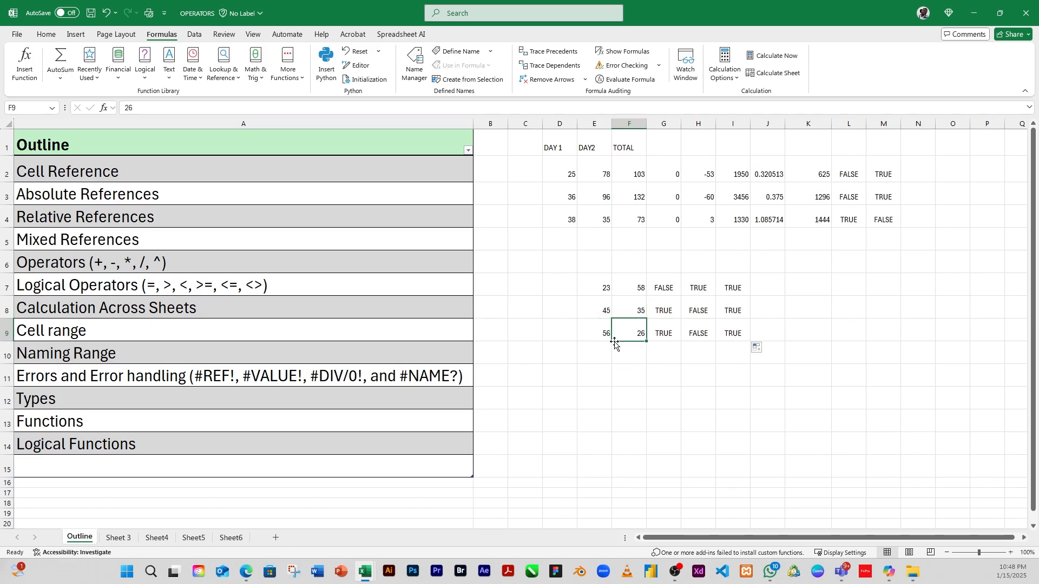
- Change the value in cell E9 to 26 so that it equals F9
click(597, 328)
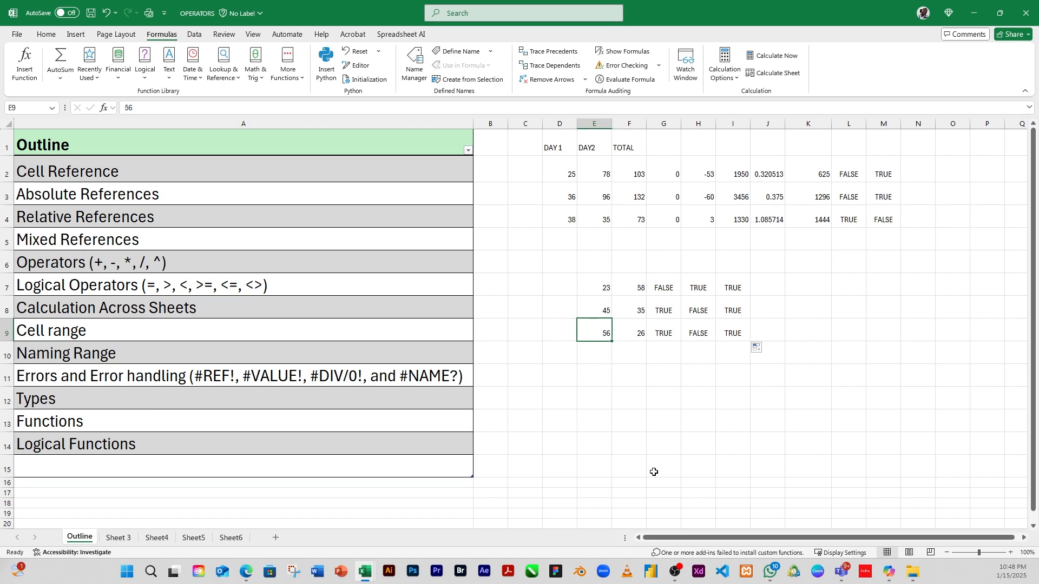
text(26)
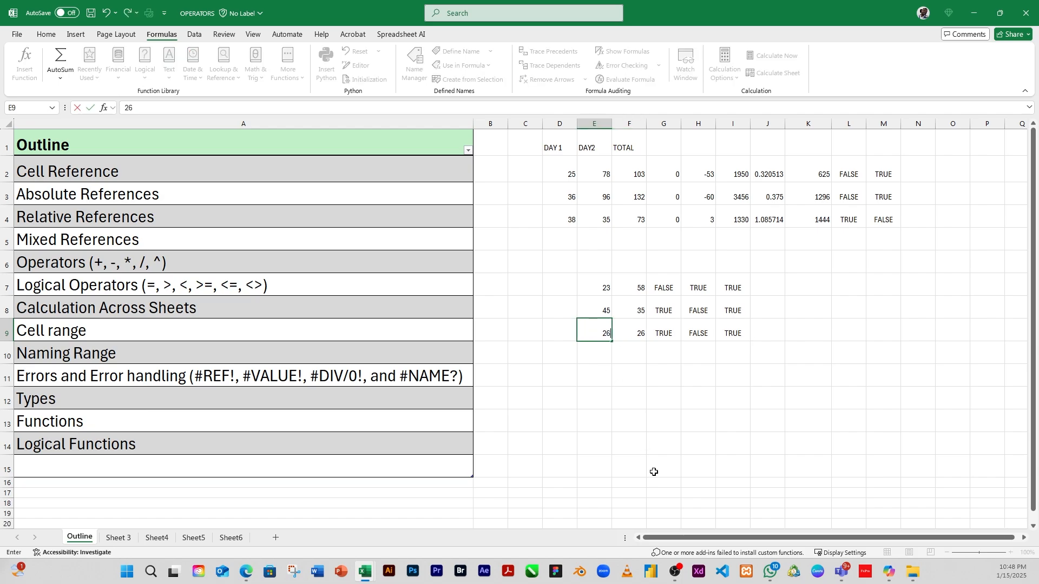
click(753, 338)
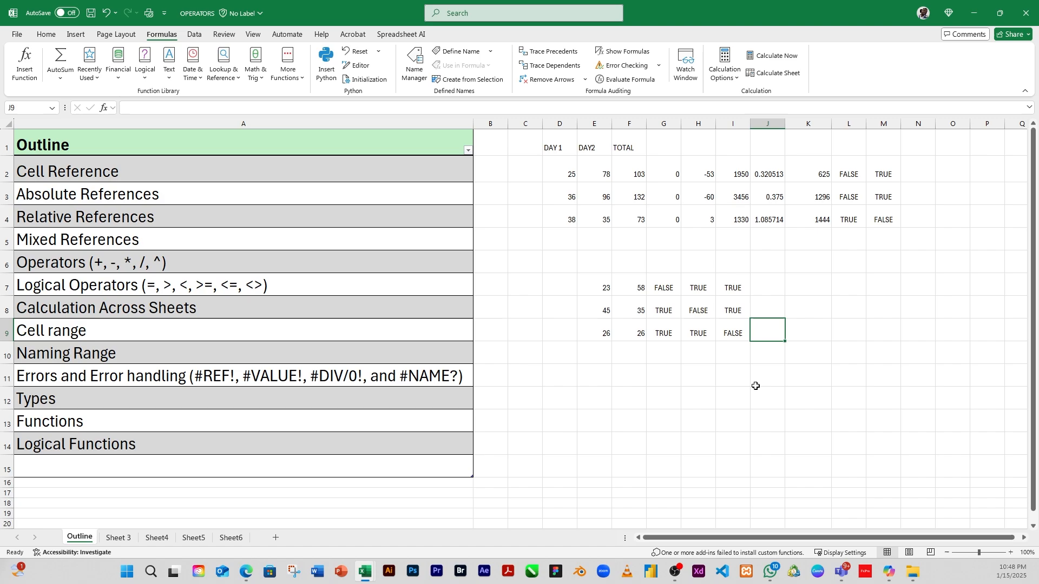
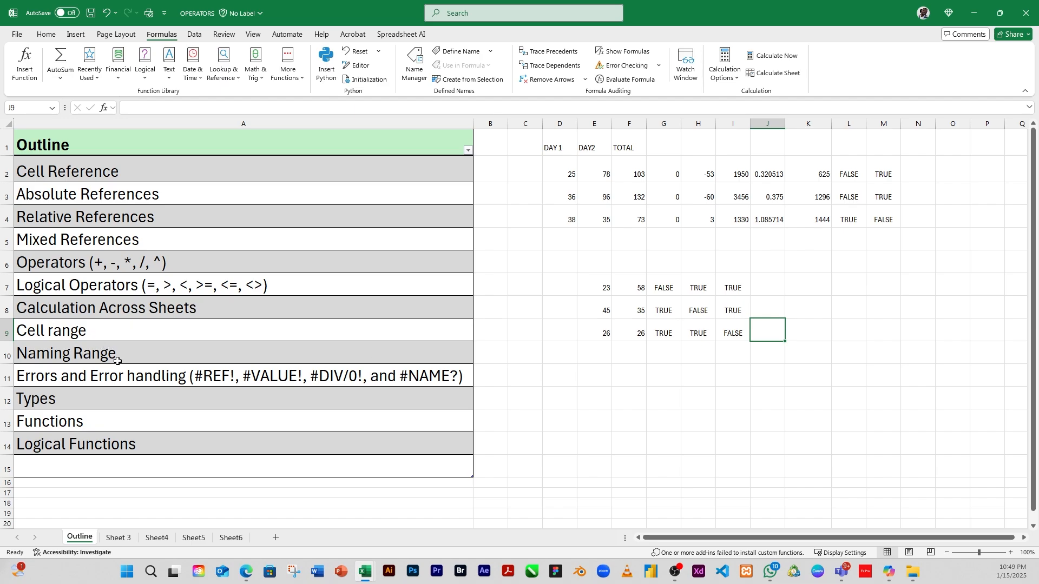
- Check the less-than-or-equal formulas in H9 and H8 and select the Calculation Across Sheets topic in the outline
click(697, 328)
click(688, 301)
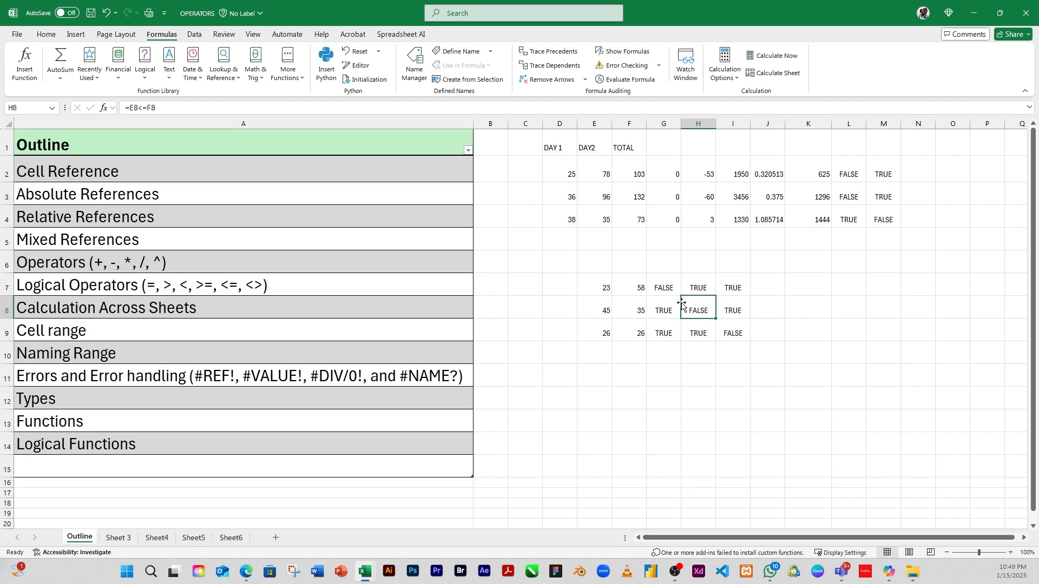
click(199, 308)
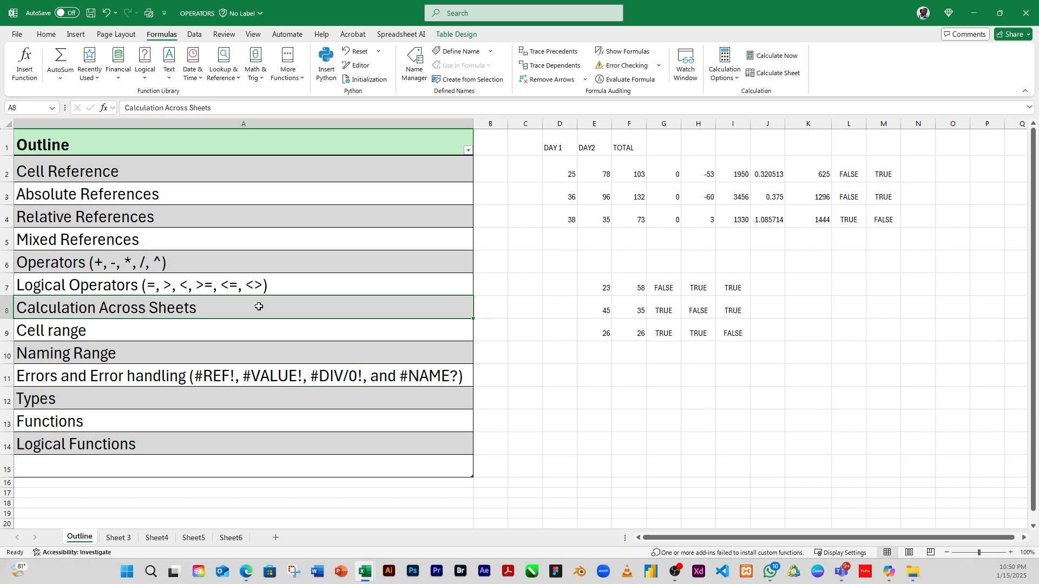
- Switch to Sheet 3 and examine the unformatted JANUARY 2025 - WEEK 1 data in A1:D8
click(118, 539)
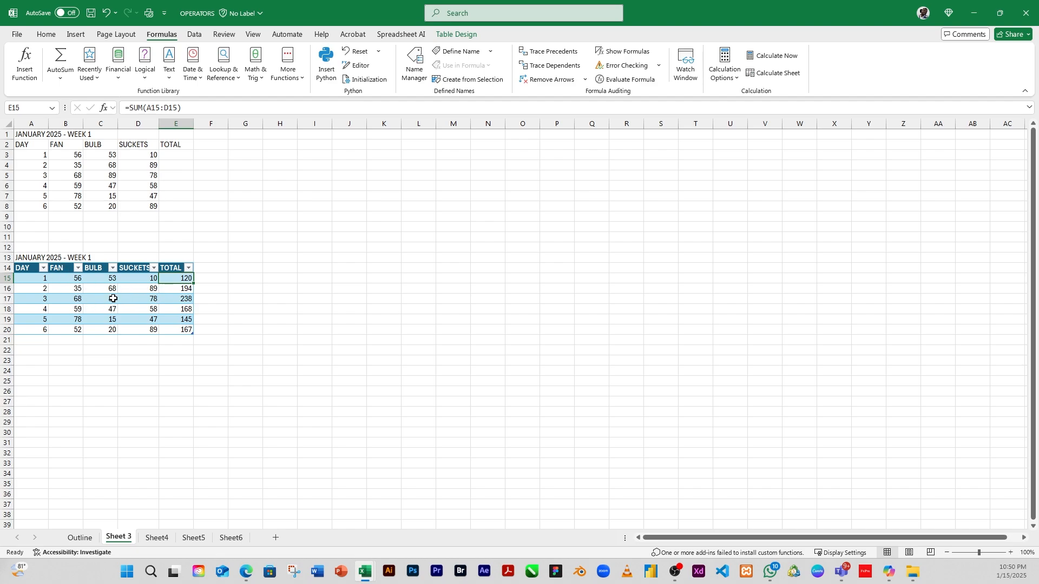
drag(27, 135, 145, 209)
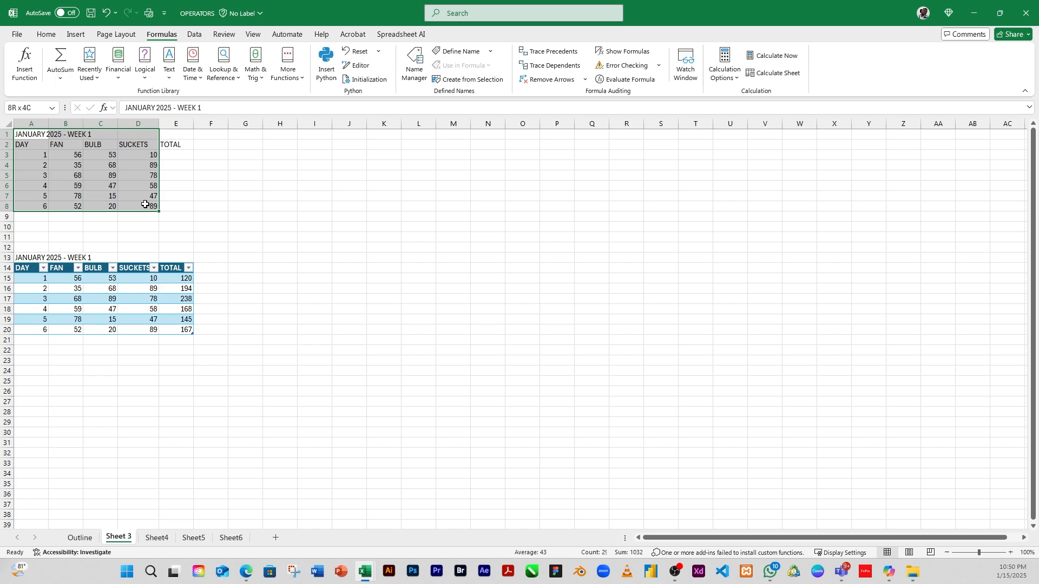
click(208, 196)
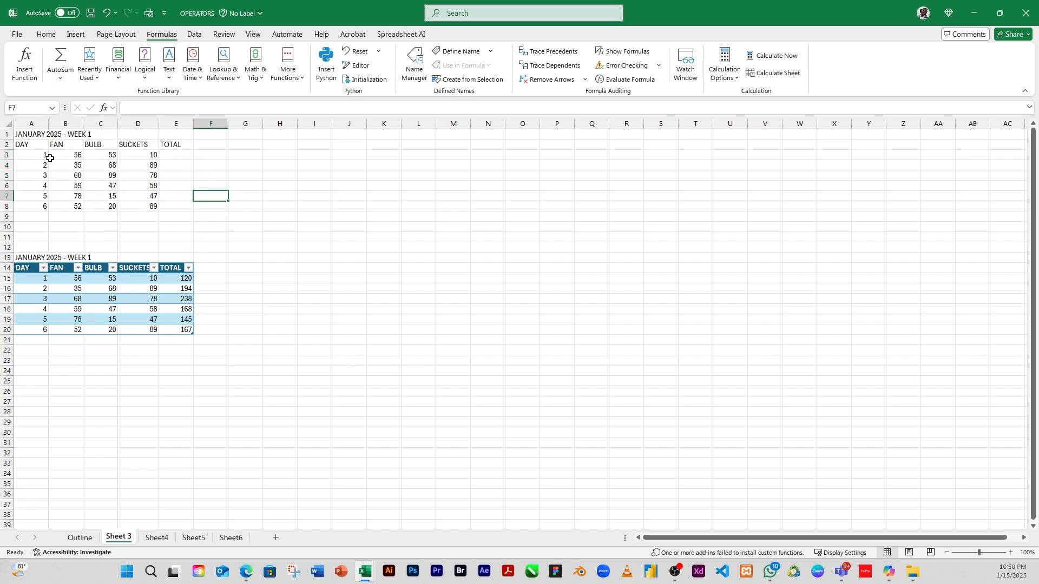
click(73, 158)
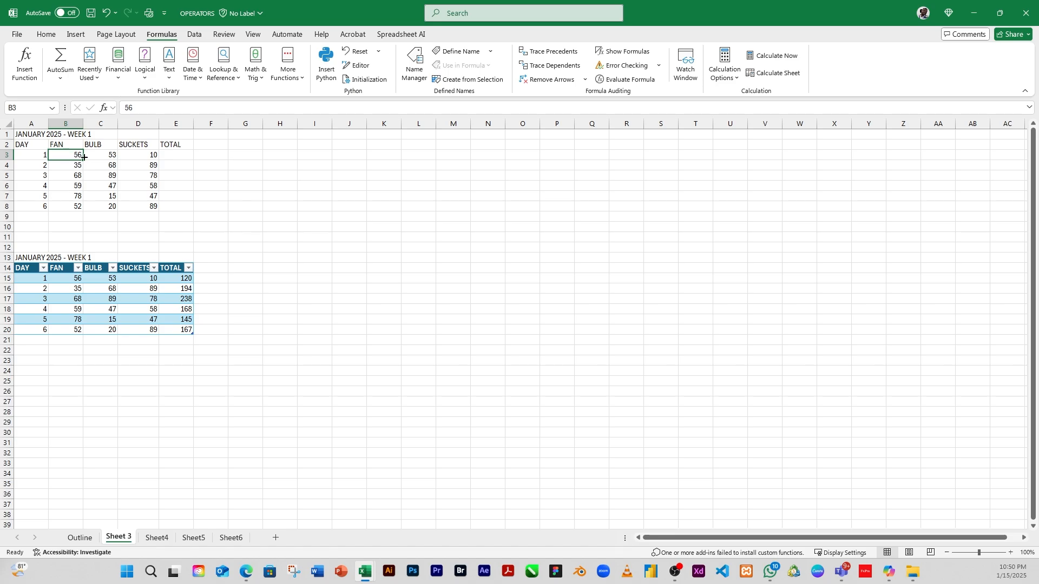
- Try totalling day 1's FAN, BULB and SUCKETS values in E3 with =SUM(B3:D3), and clear the cell
click(180, 157)
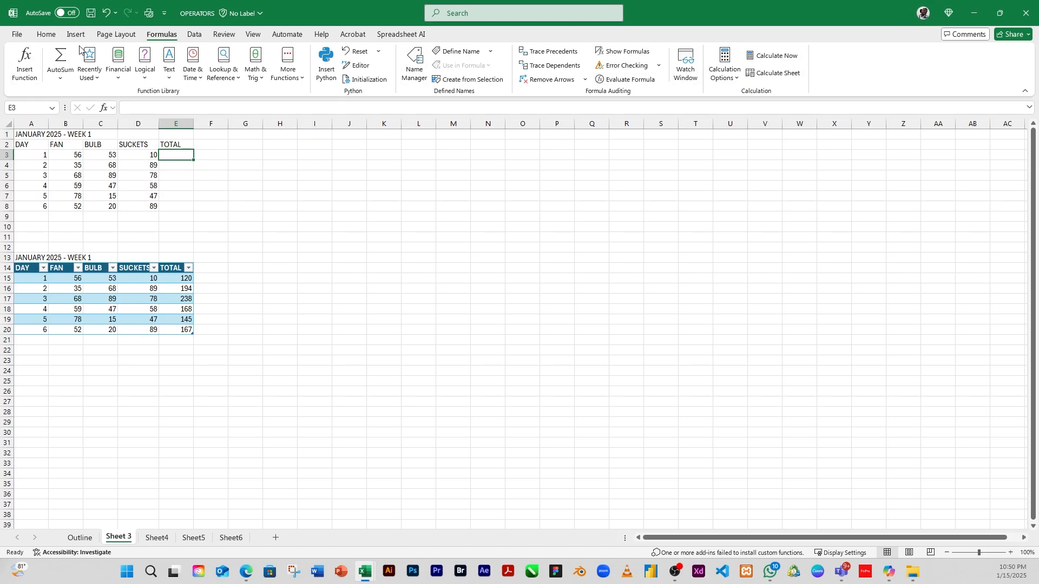
click(57, 63)
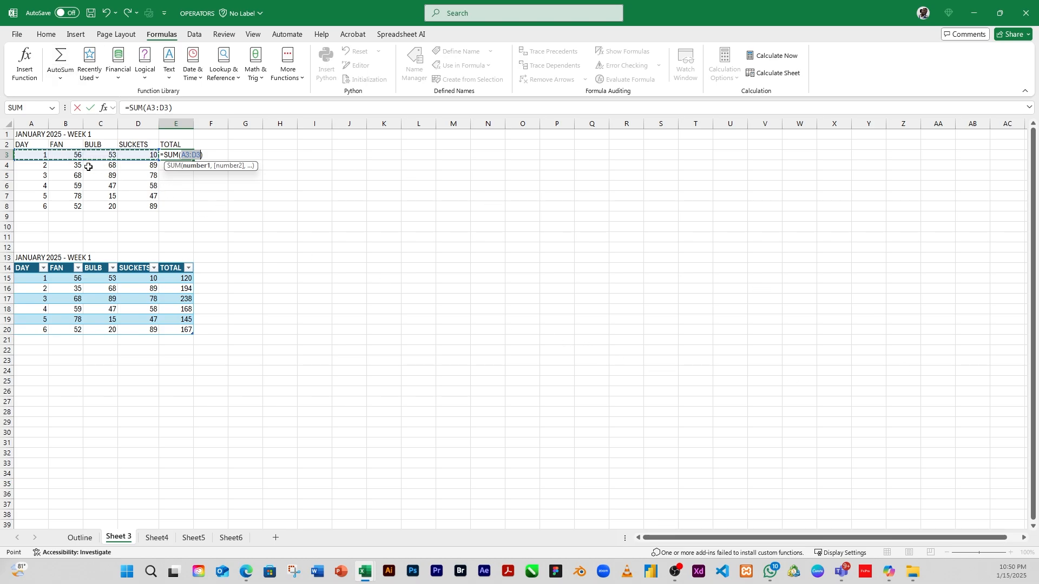
drag(76, 155, 123, 154)
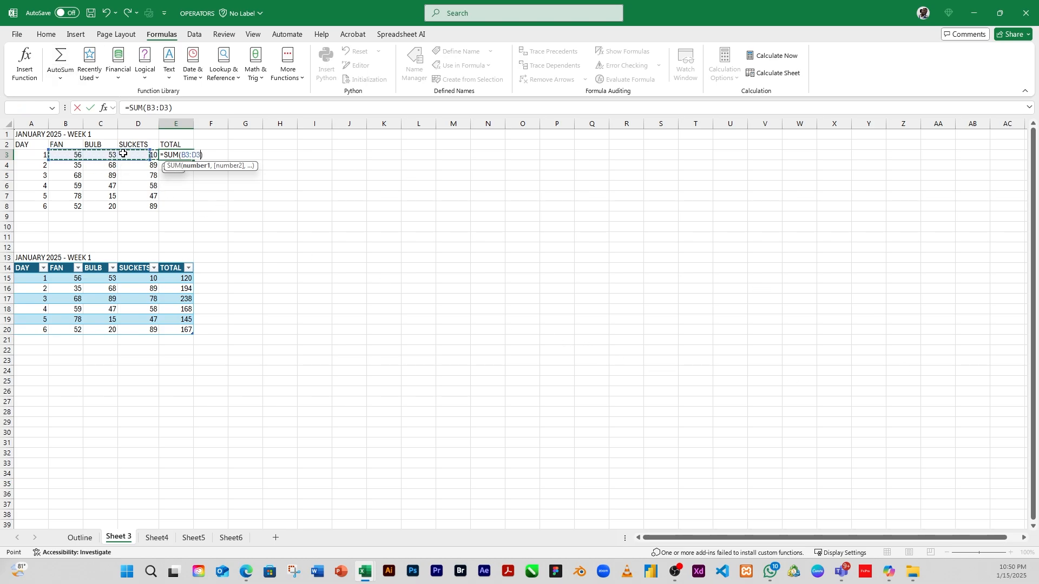
key(Return)
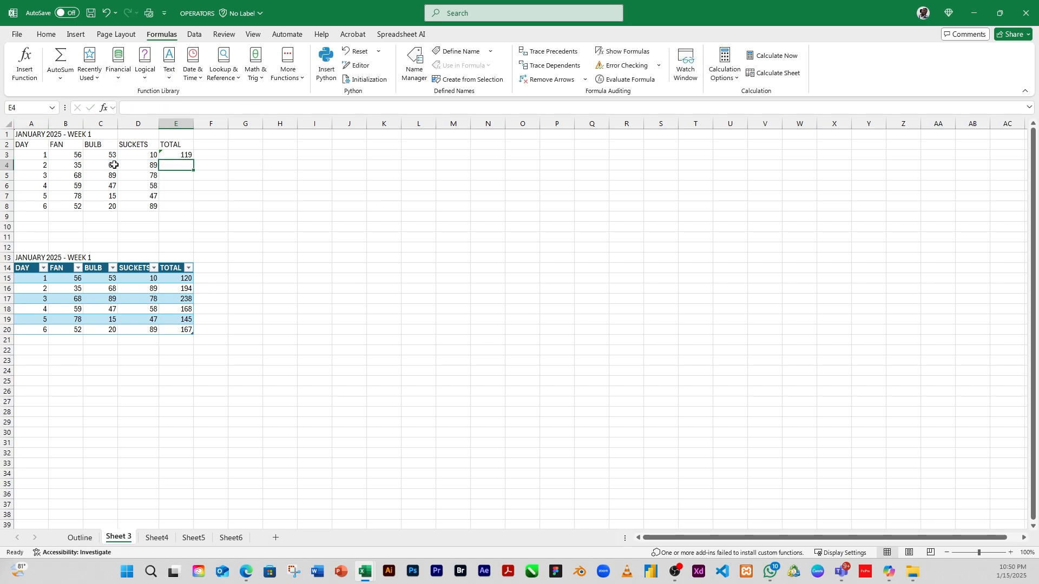
click(164, 155)
key(Delete)
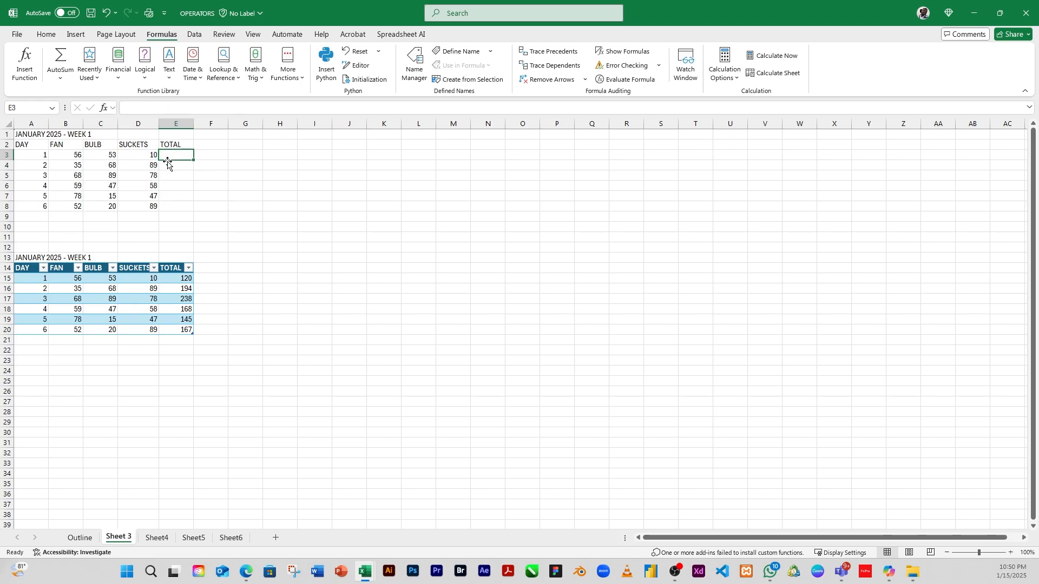
- Total day 1's FAN, BULB and SUCKETS values (B3:D3) in E3 with AutoSum
click(200, 206)
drag(83, 158, 166, 155)
click(60, 56)
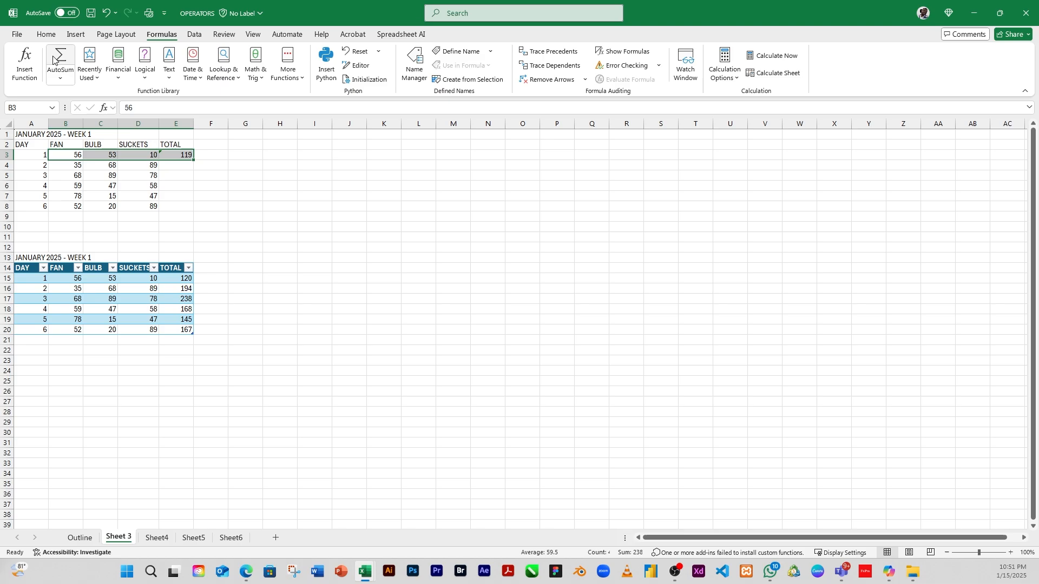
click(52, 36)
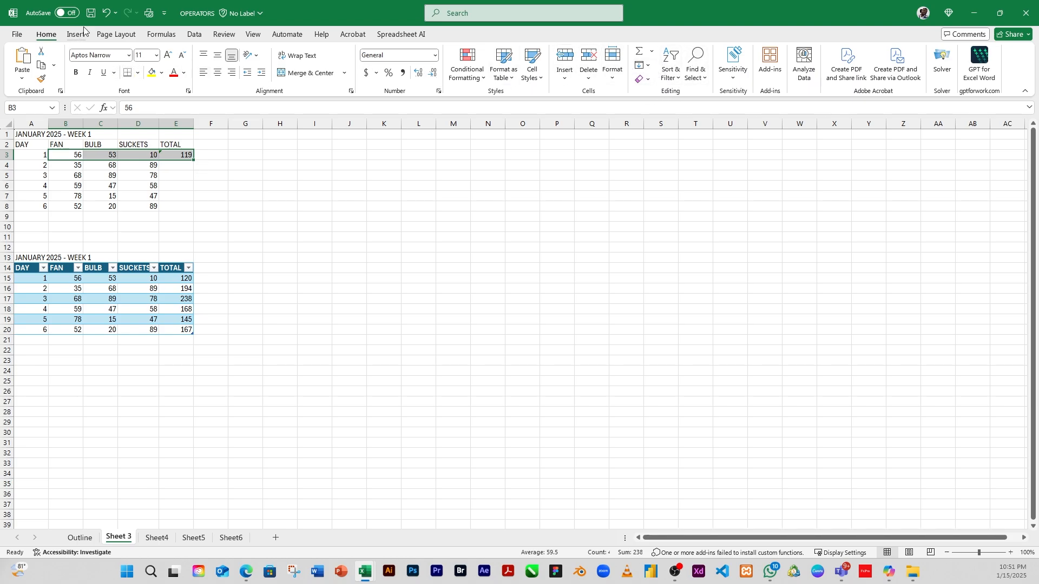
click(166, 37)
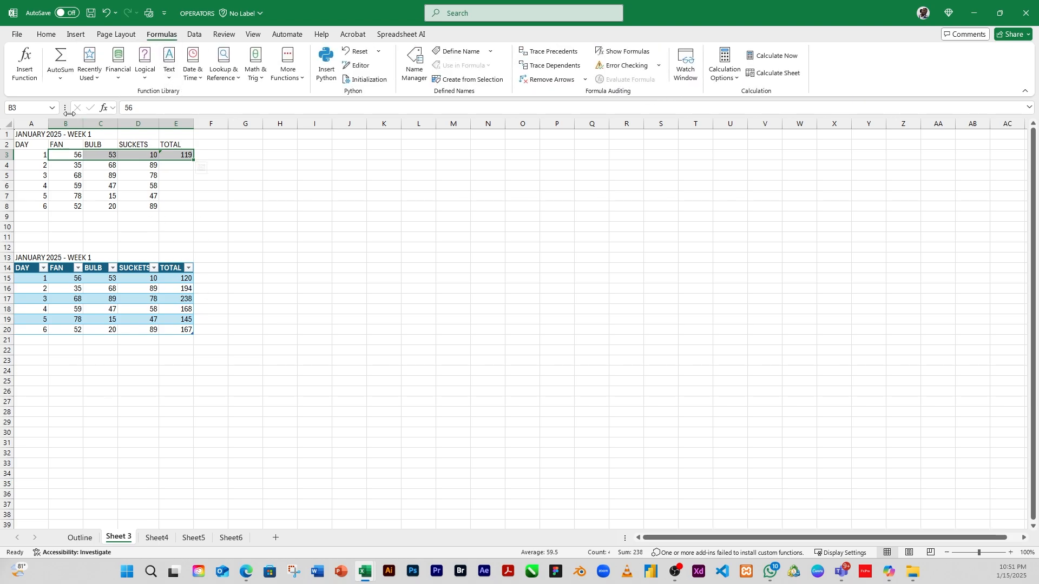
- Review the error-check options on the sum formula in E3 and fill the formula down through E8
click(176, 183)
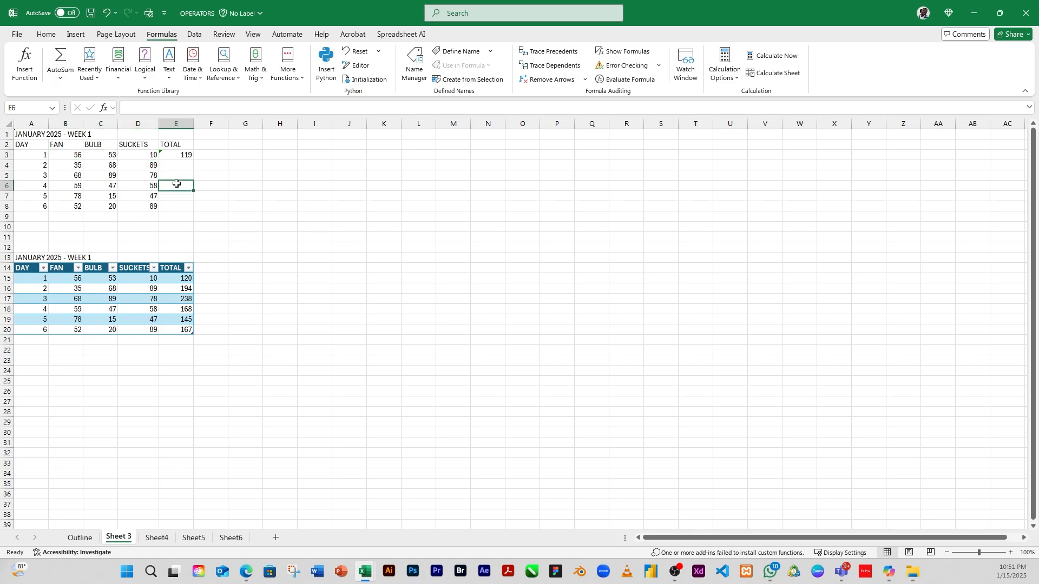
click(176, 157)
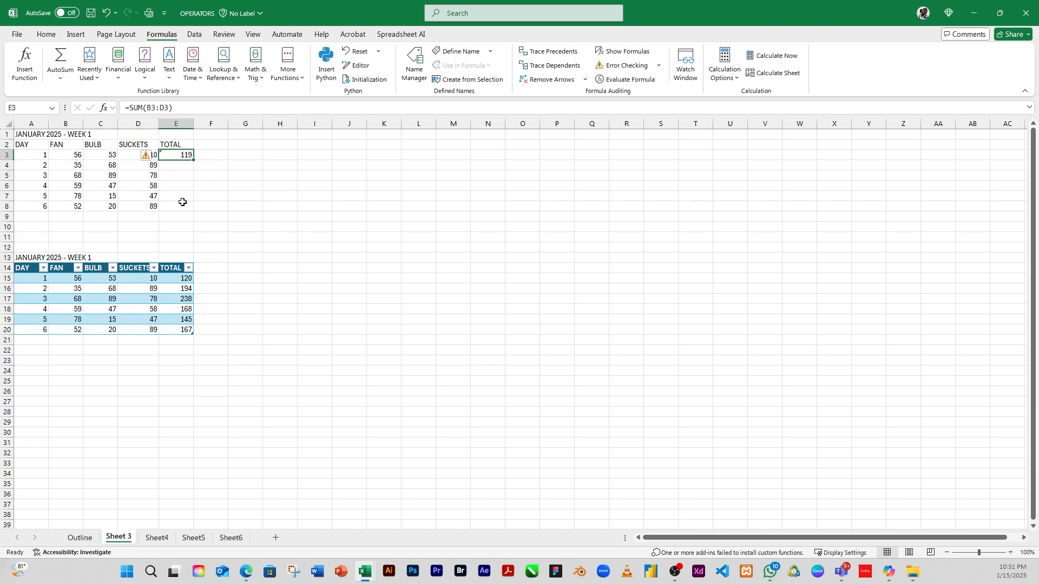
click(146, 158)
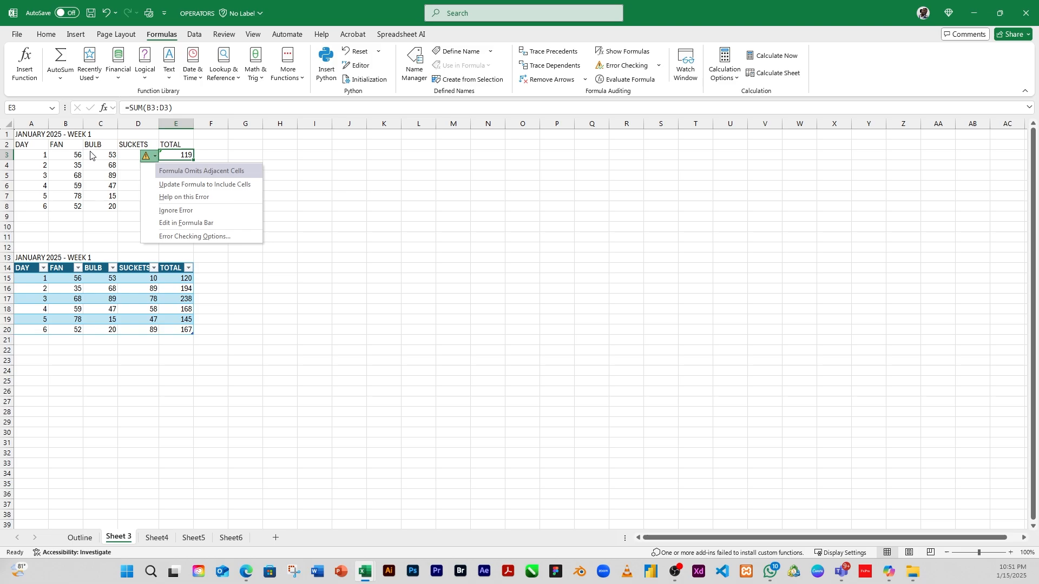
click(221, 157)
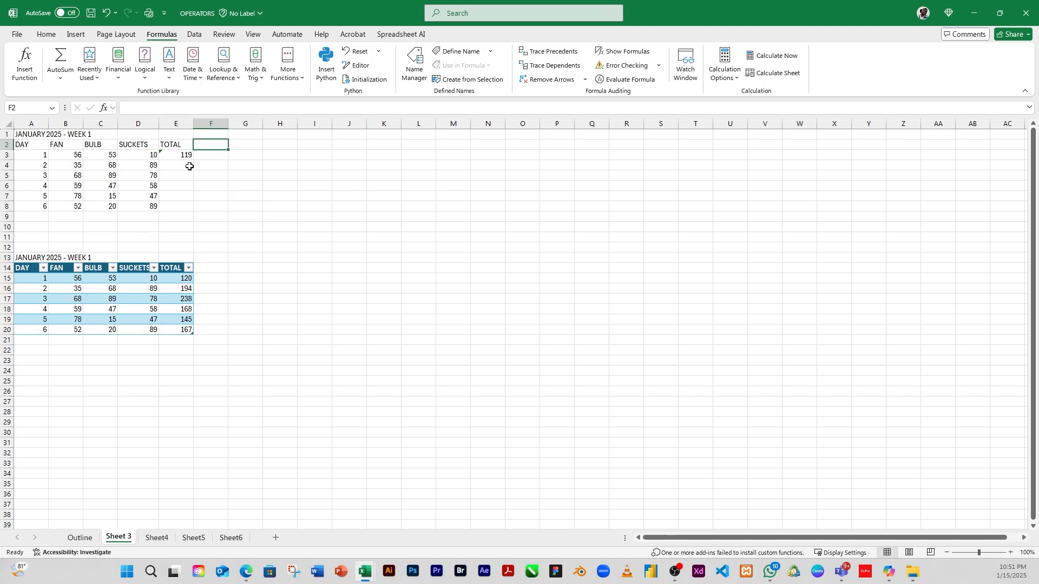
click(184, 155)
drag(194, 159, 193, 210)
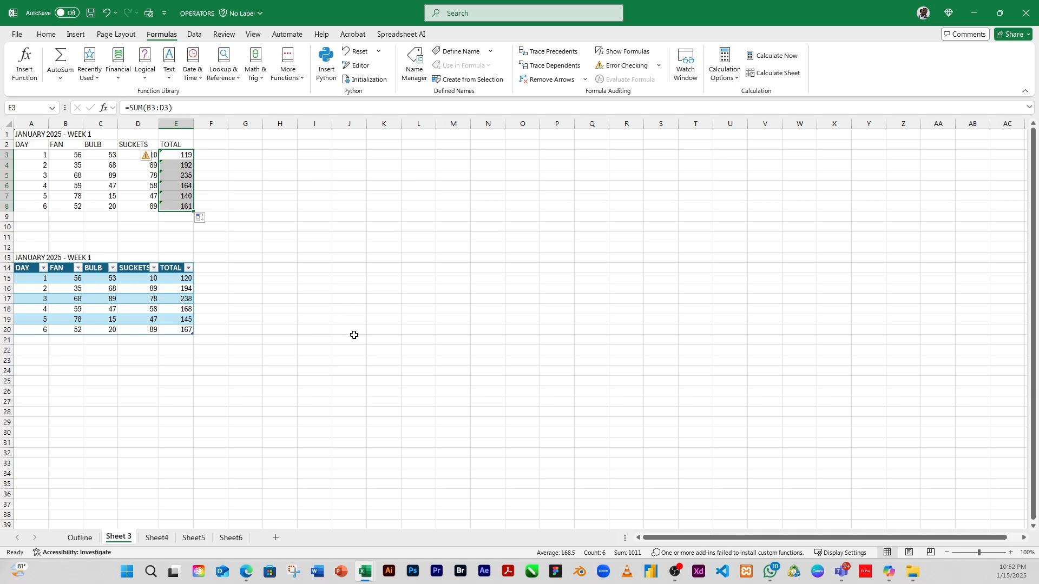
- Clear the TOTAL values in E15:E20 of the formatted JANUARY 2025 - WEEK 1 table
click(188, 277)
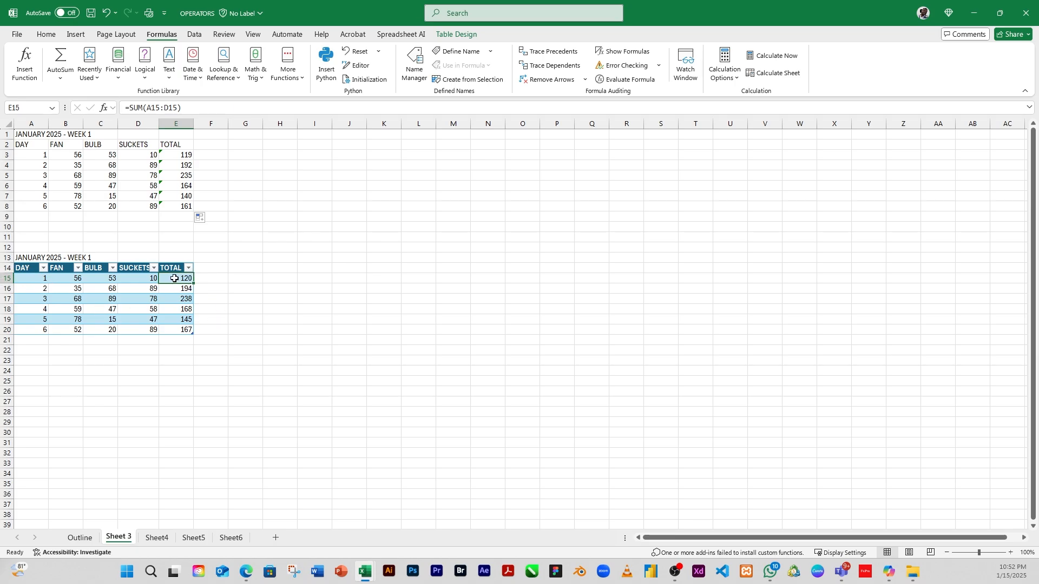
drag(175, 278, 173, 328)
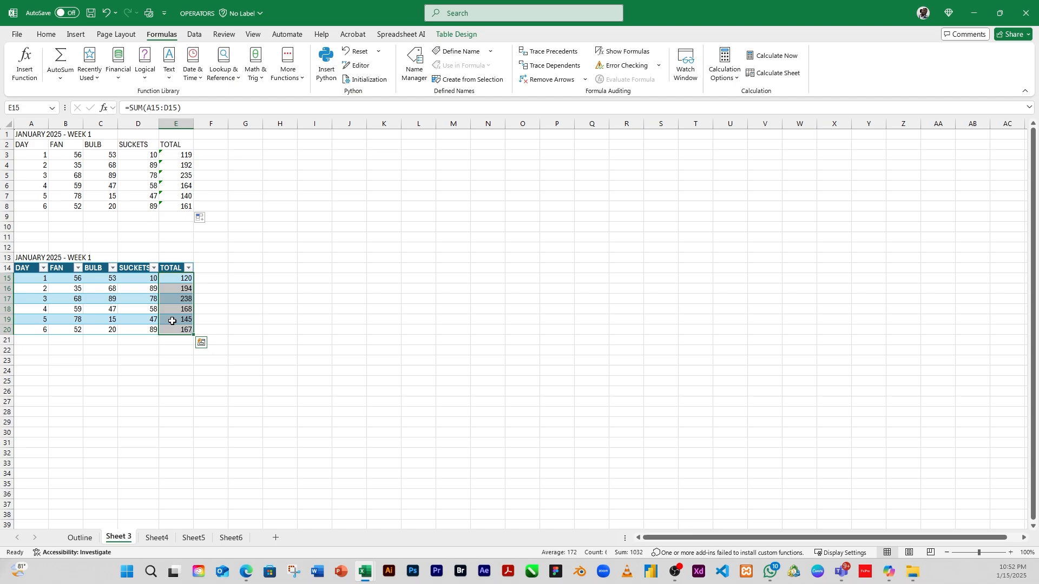
key(Delete)
click(246, 233)
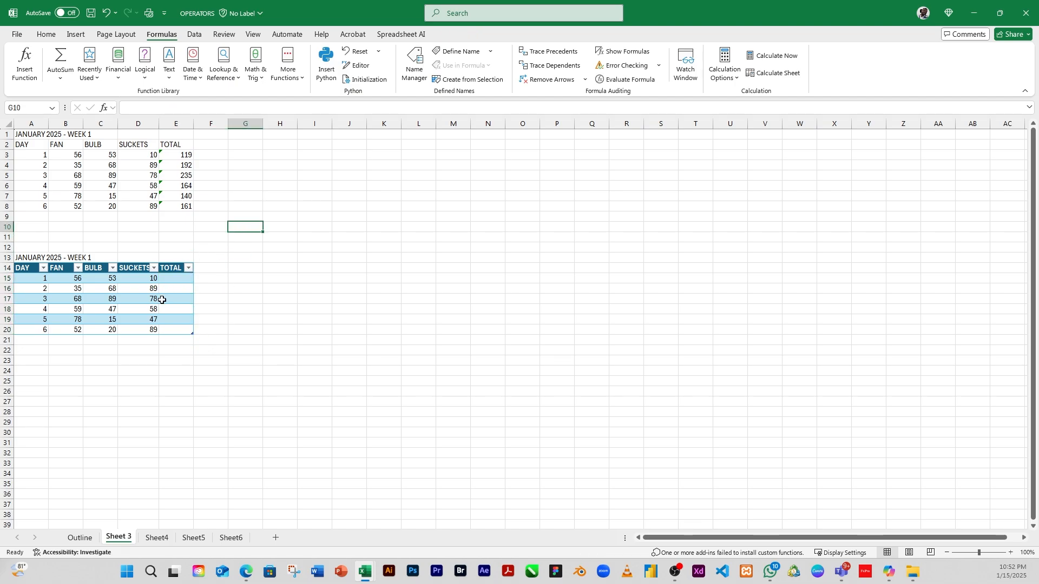
- Examine the SUM formula in E3 and the formatted JANUARY 2025 - WEEK 1 table in A14:E20
click(174, 281)
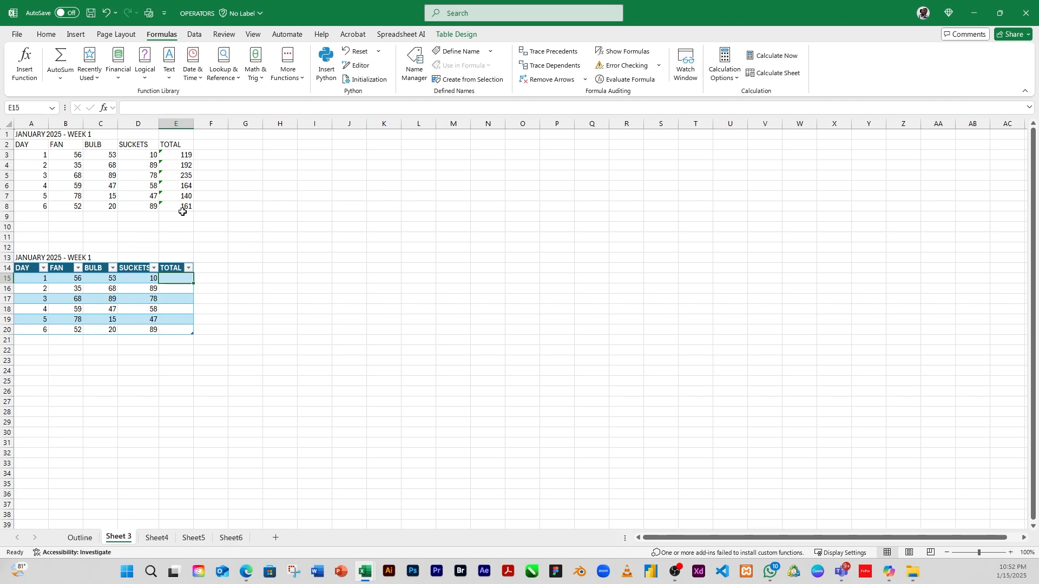
click(186, 156)
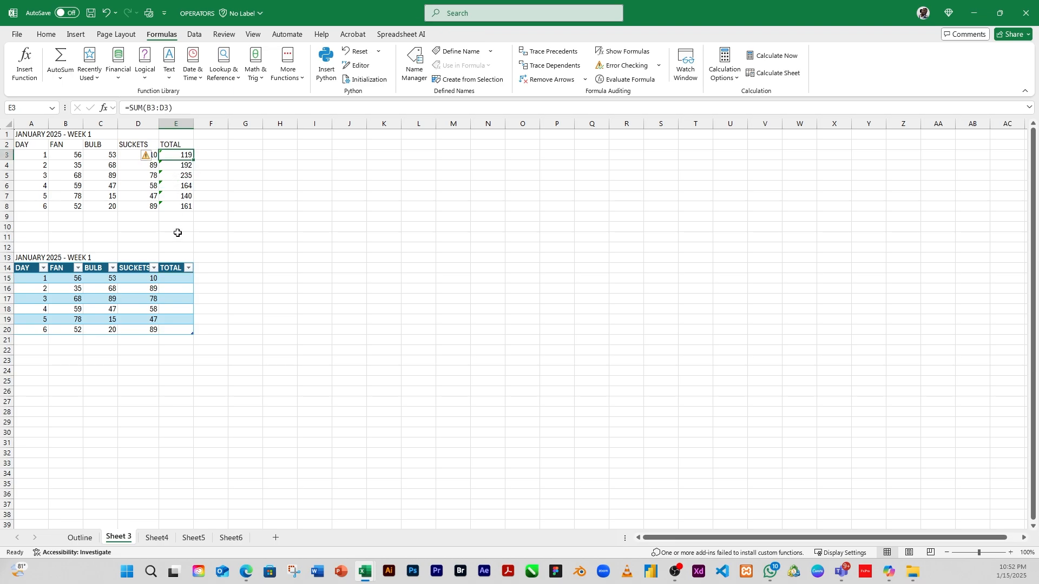
click(132, 108)
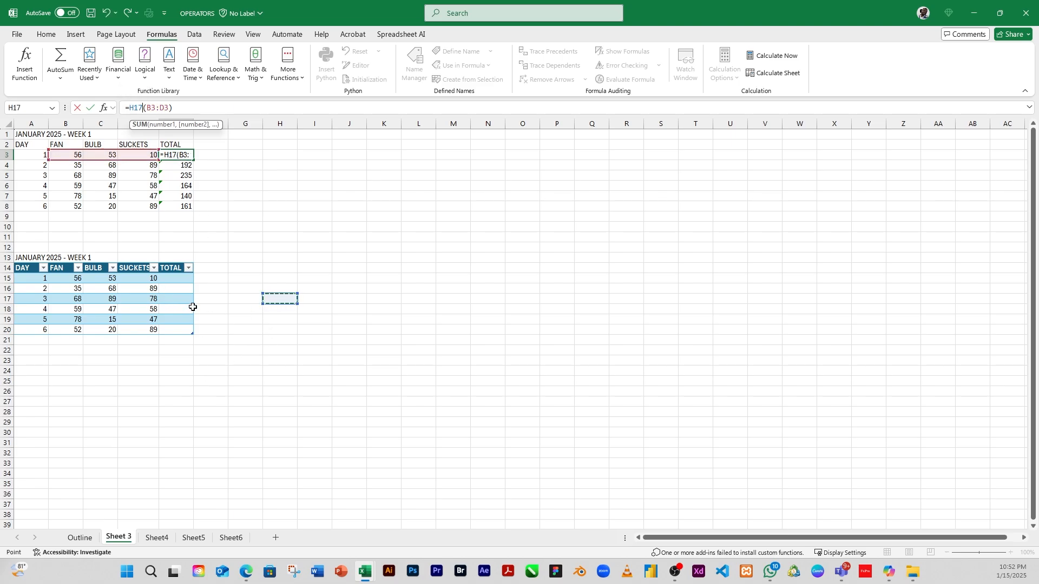
key(ctrl+Return)
click(183, 278)
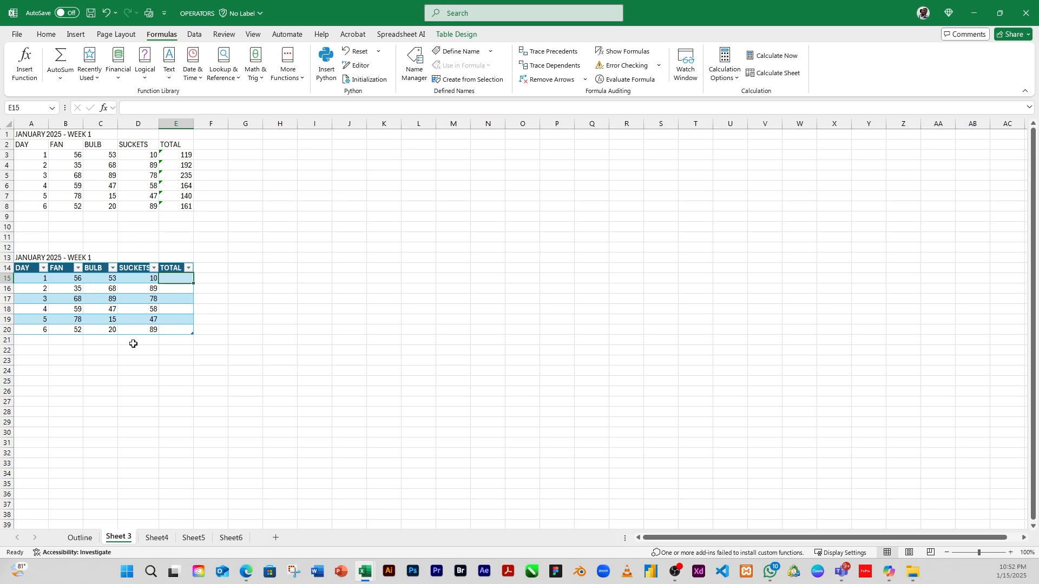
click(110, 308)
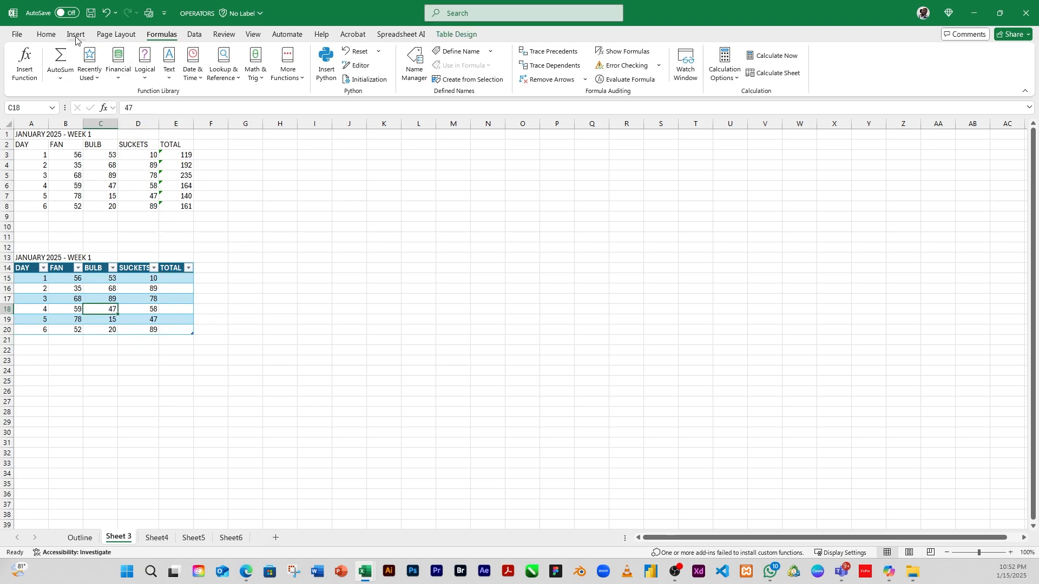
click(76, 35)
click(93, 300)
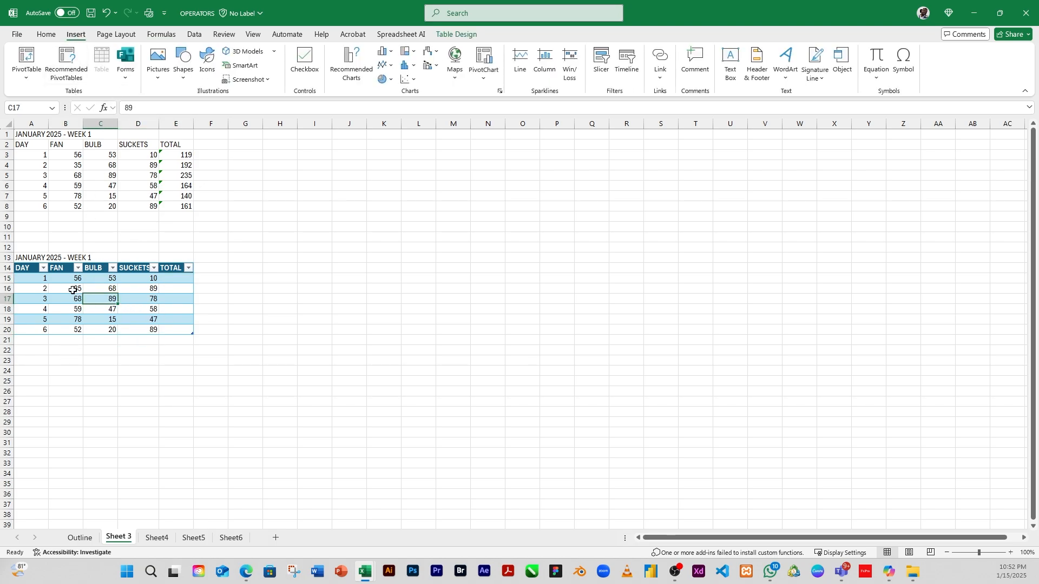
click(73, 290)
click(46, 34)
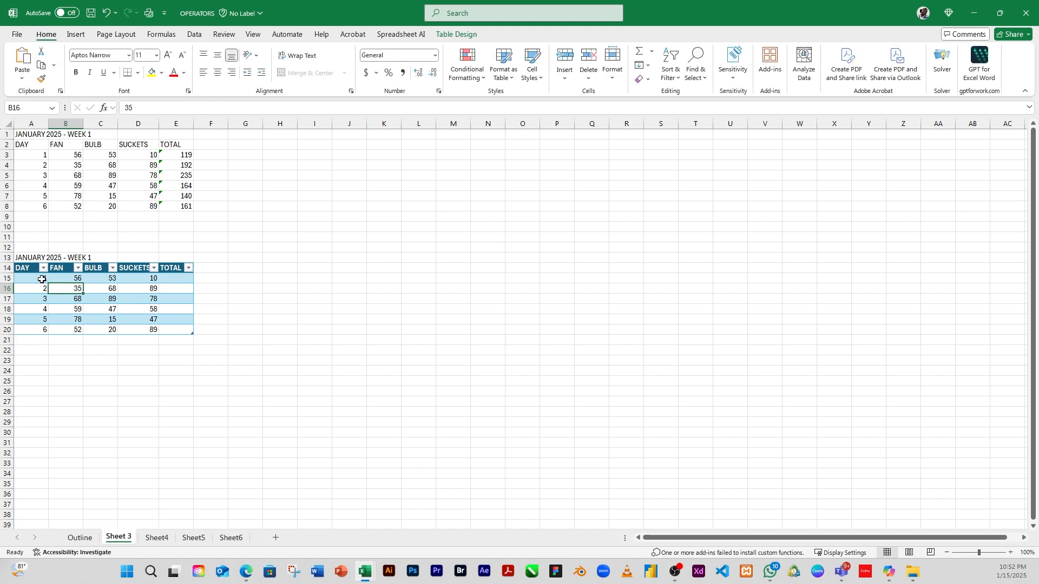
drag(30, 269, 175, 330)
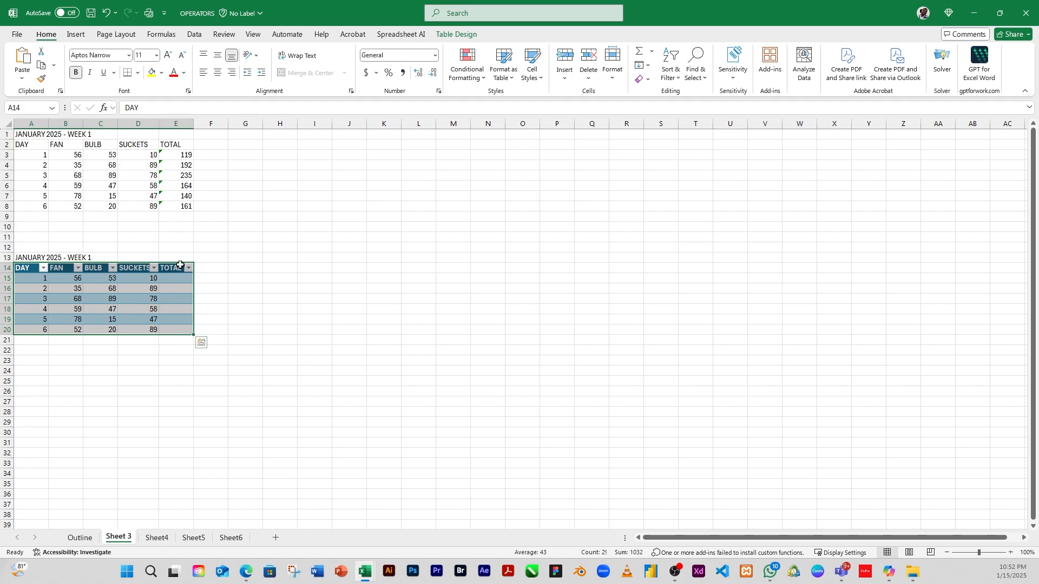
- Total B15:D15 of the formatted table in E15 with AutoSum and check the formula in the TOTAL column
click(178, 279)
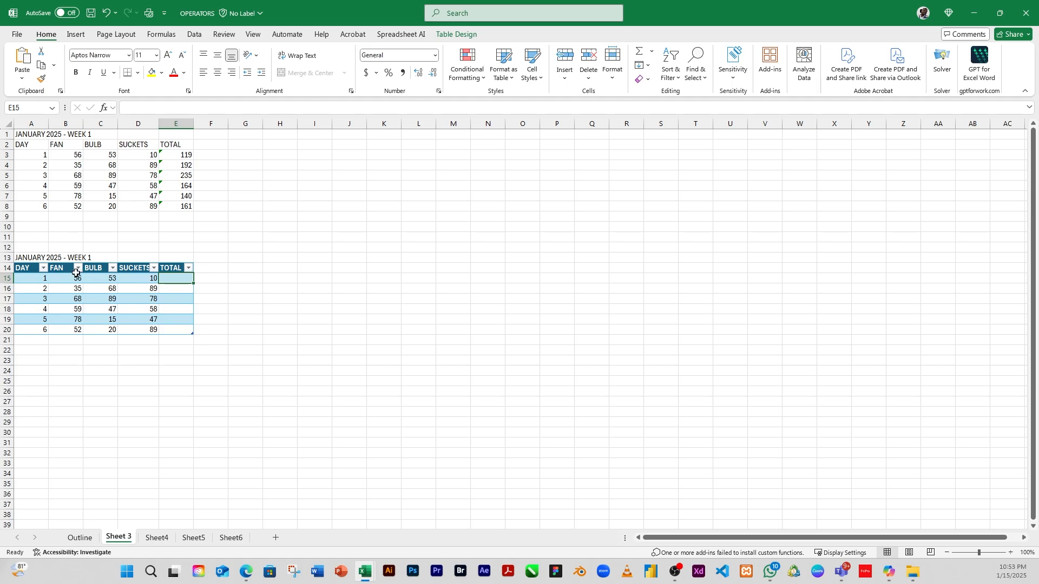
drag(76, 279, 172, 279)
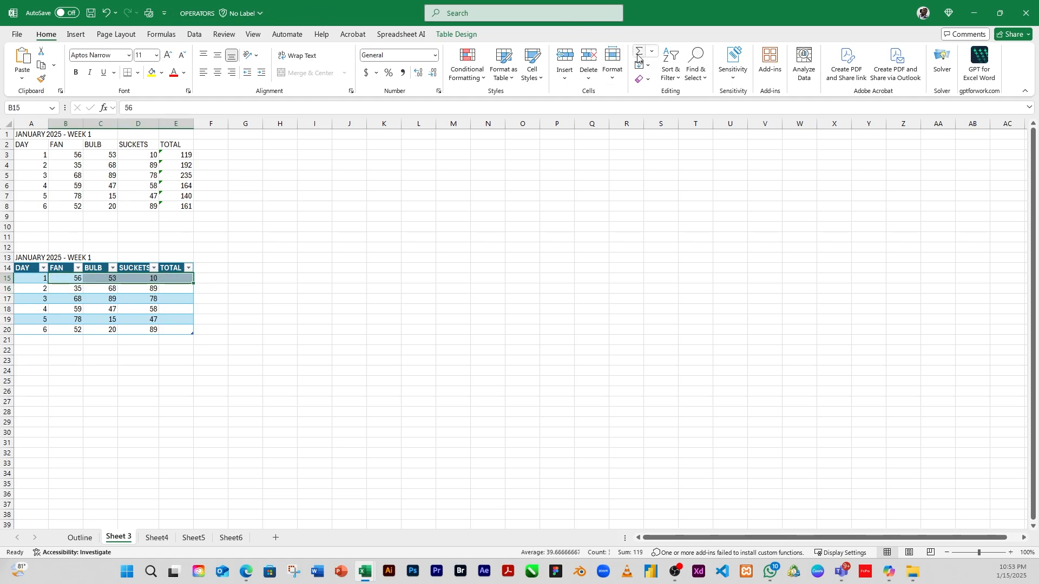
click(162, 34)
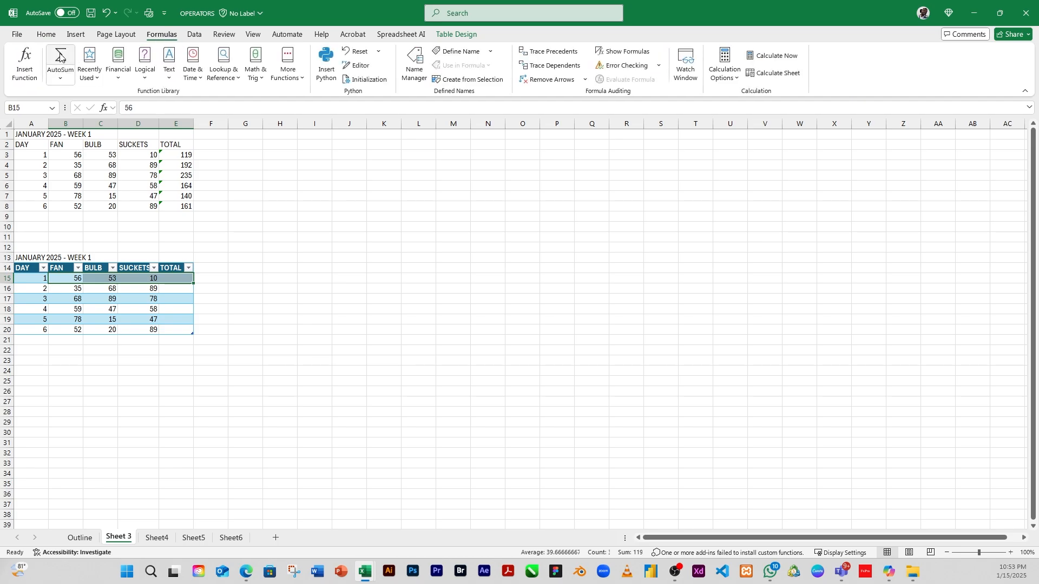
click(60, 60)
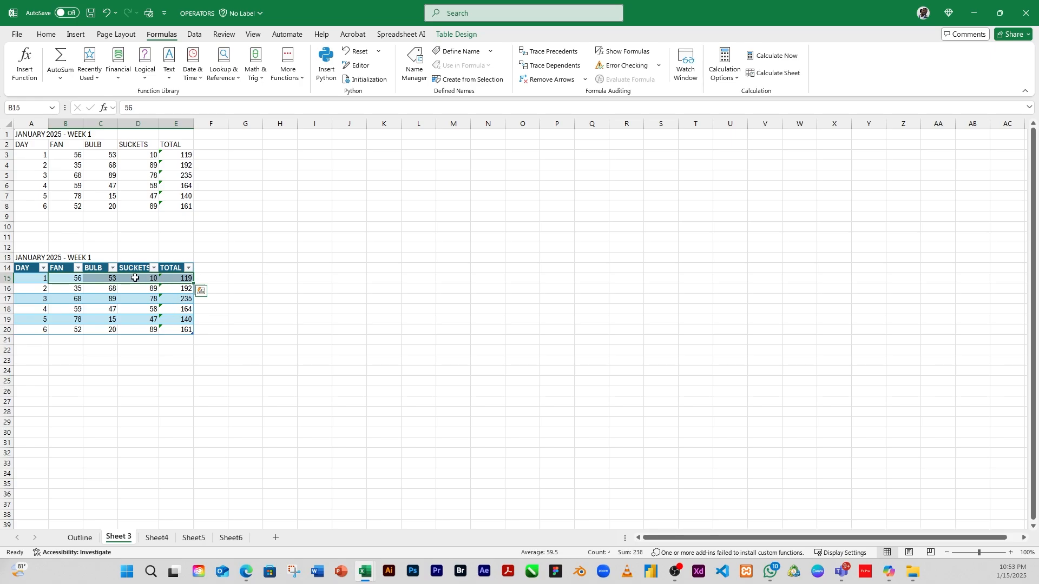
click(183, 297)
click(182, 277)
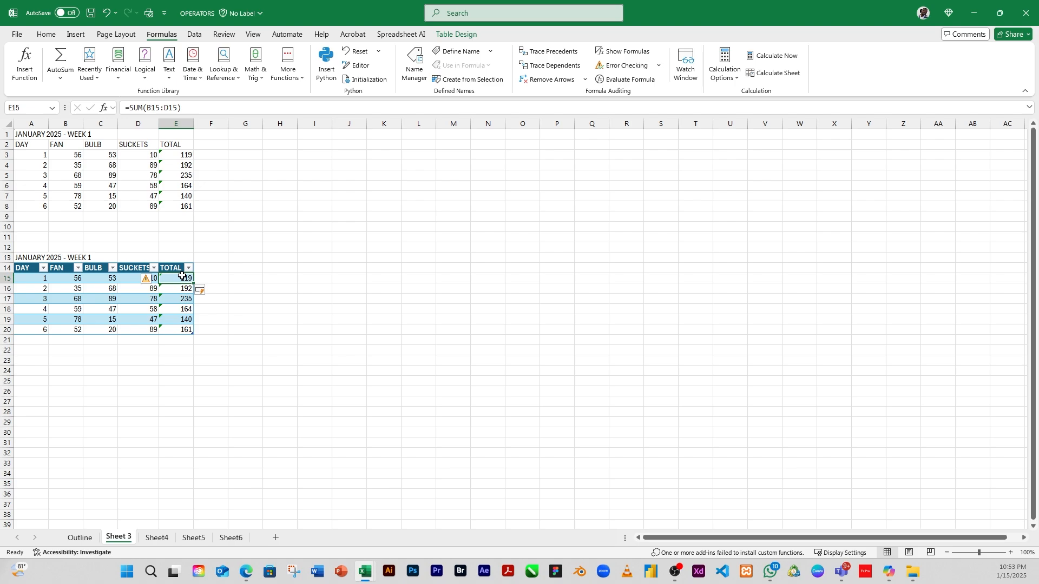
drag(182, 276, 184, 330)
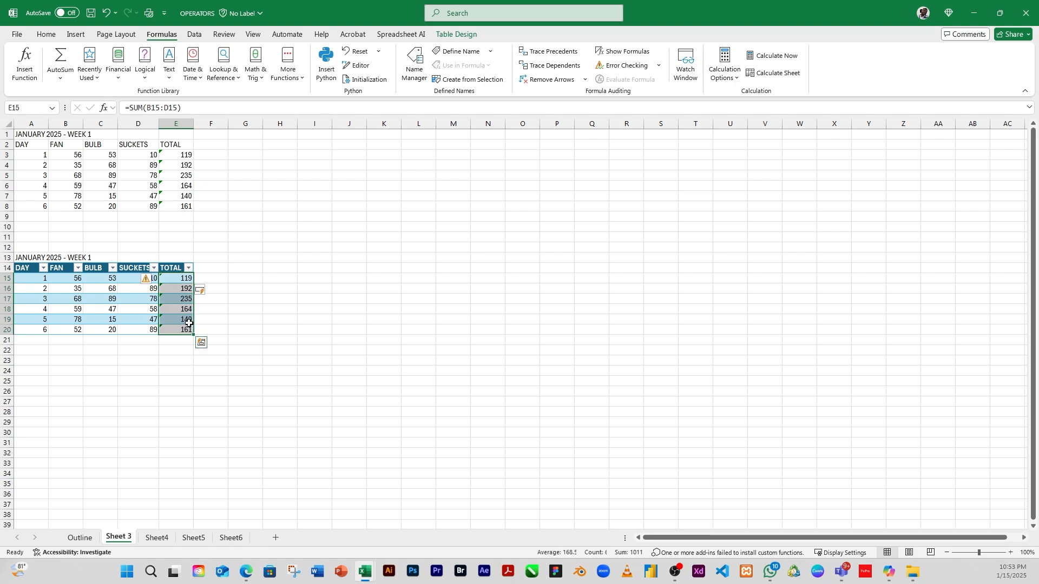
click(217, 302)
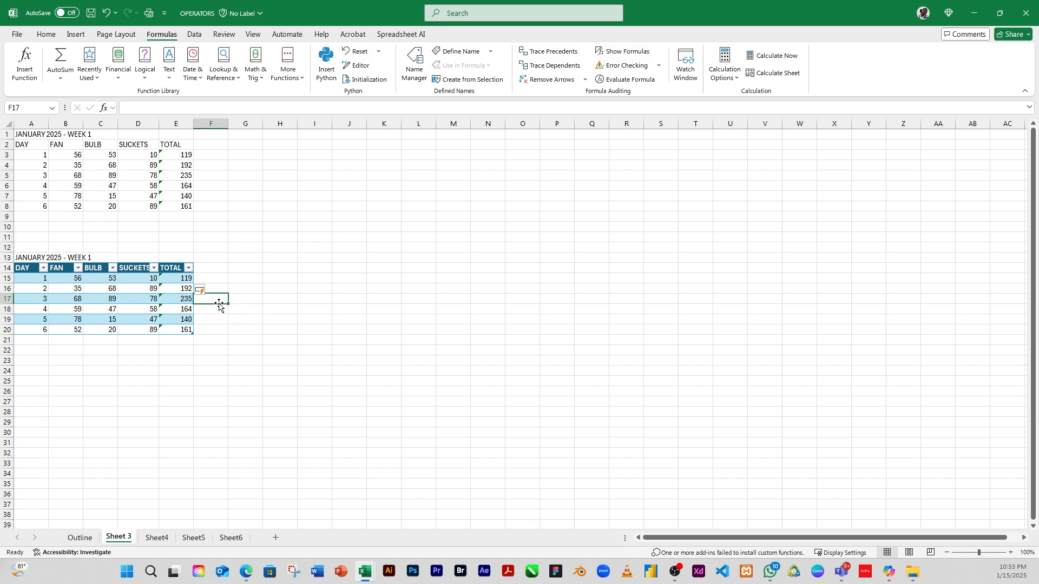
- Clear the totals in E15:E20 of the formatted table
click(182, 280)
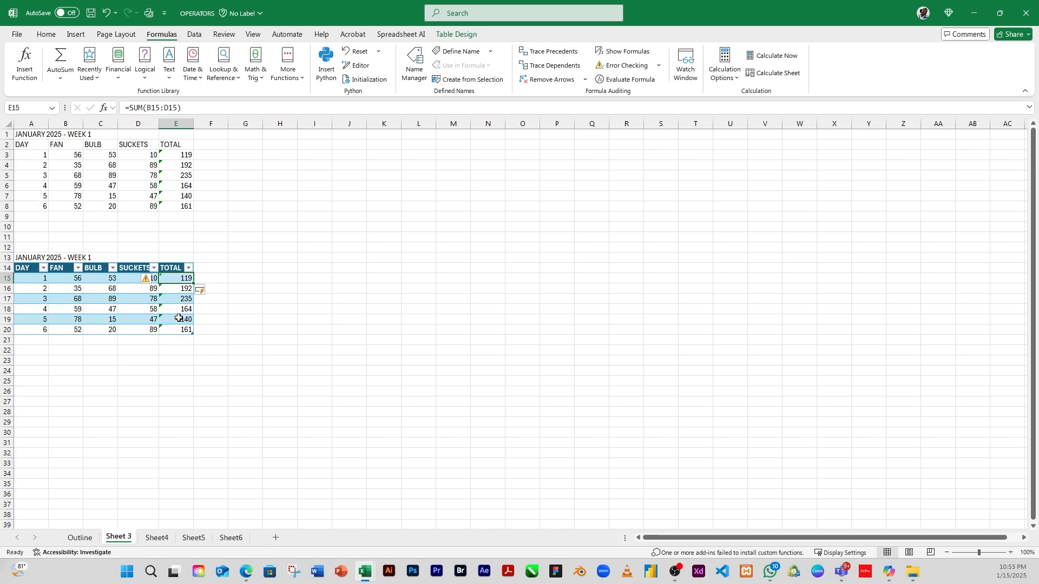
drag(178, 281, 179, 335)
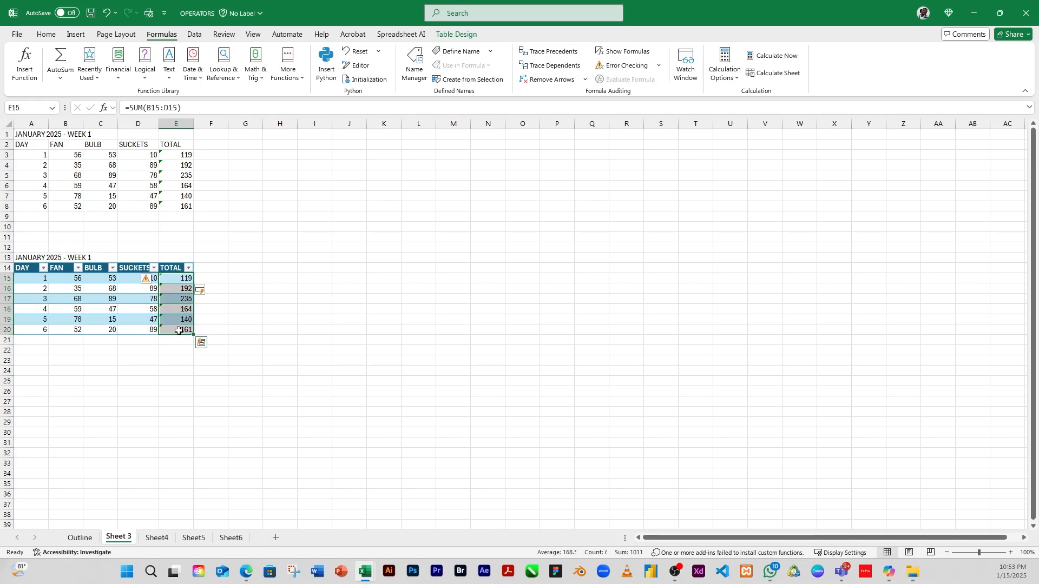
key(Delete)
- Repeat AutoSum for day 1's FAN, BULB and SUCKETS values in E15 and review the summed range B15:D15
click(179, 279)
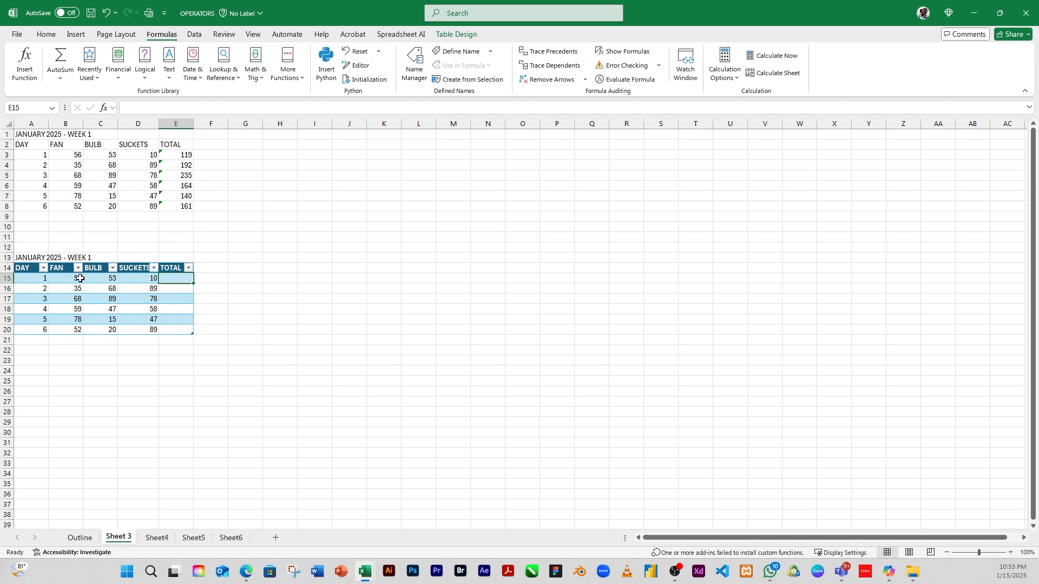
drag(78, 278, 170, 277)
drag(174, 277, 173, 277)
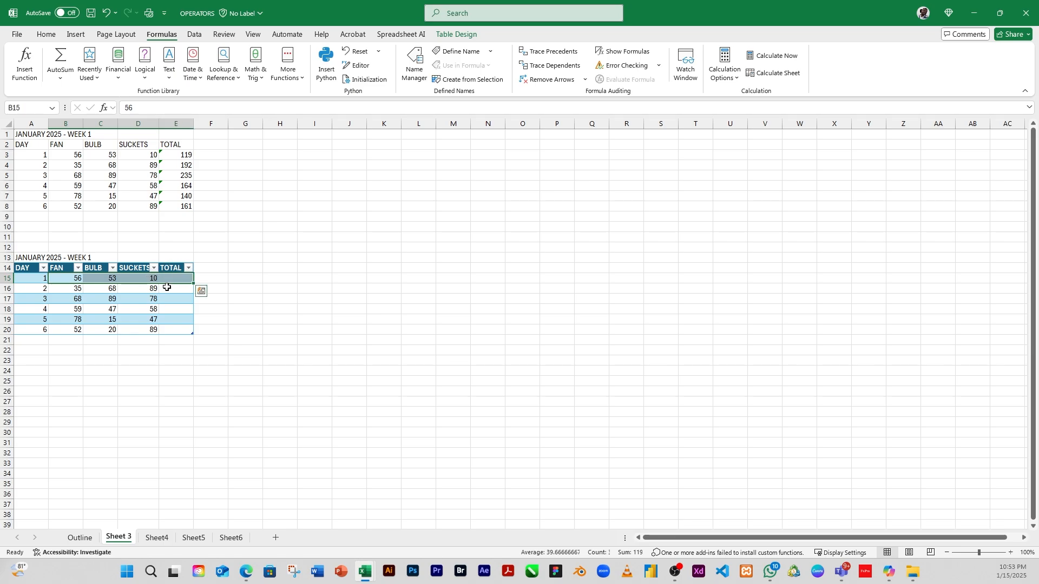
click(60, 56)
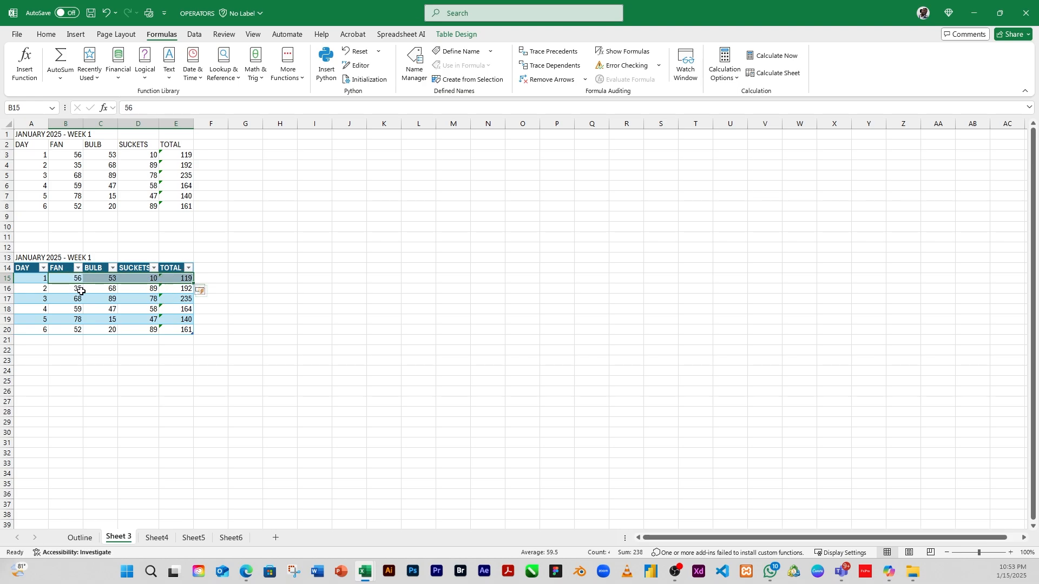
drag(72, 282, 150, 278)
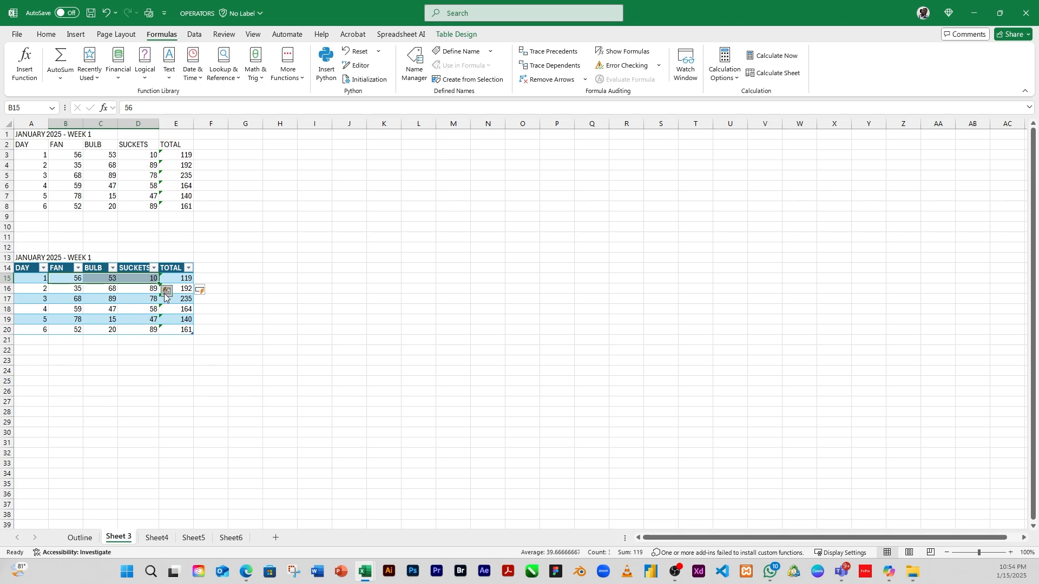
- Empty the formatted table's TOTAL cells E15:E20 again and return to E15
click(181, 278)
drag(180, 278, 180, 338)
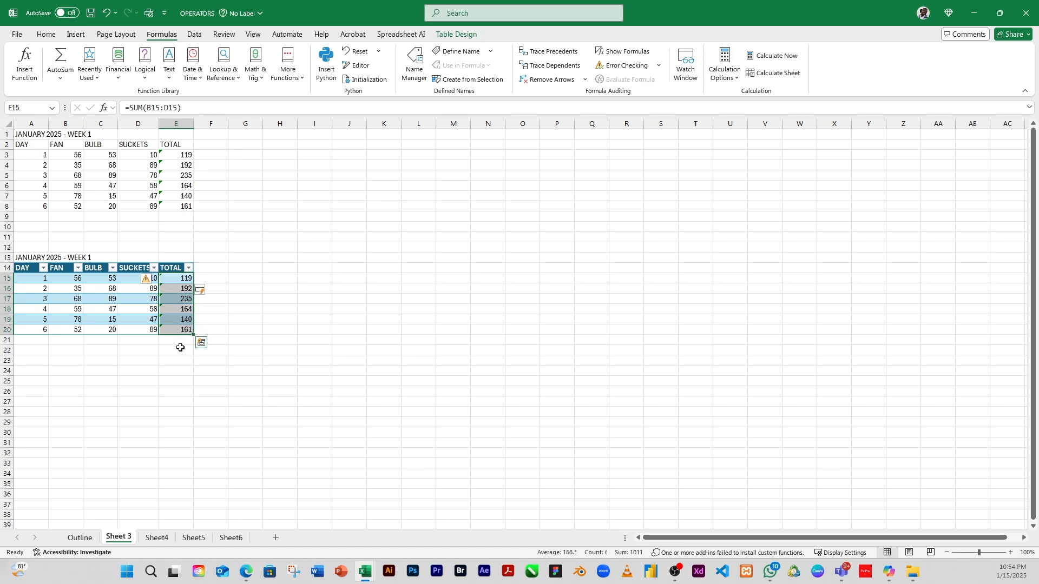
key(Delete)
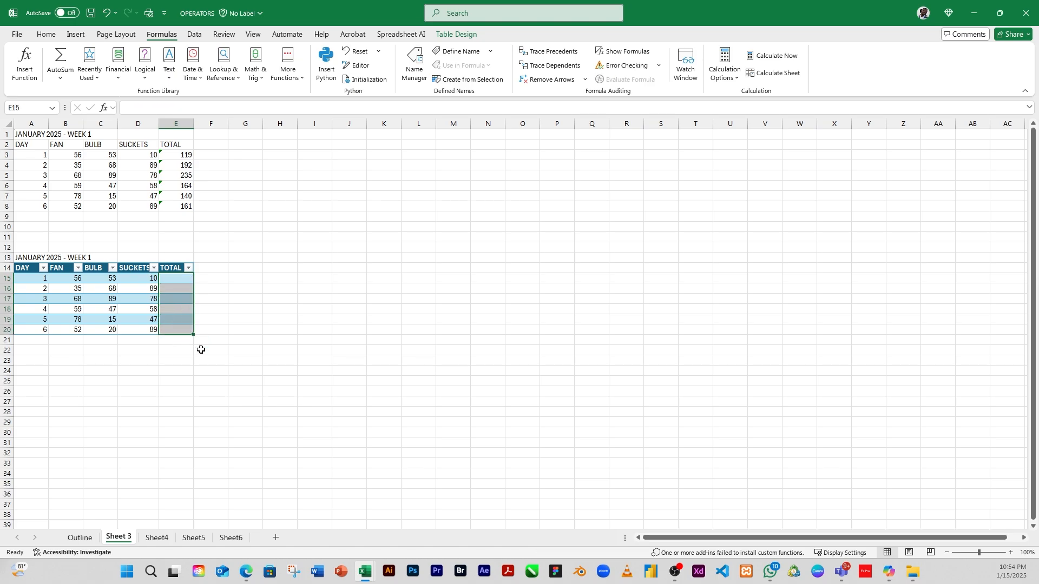
click(175, 279)
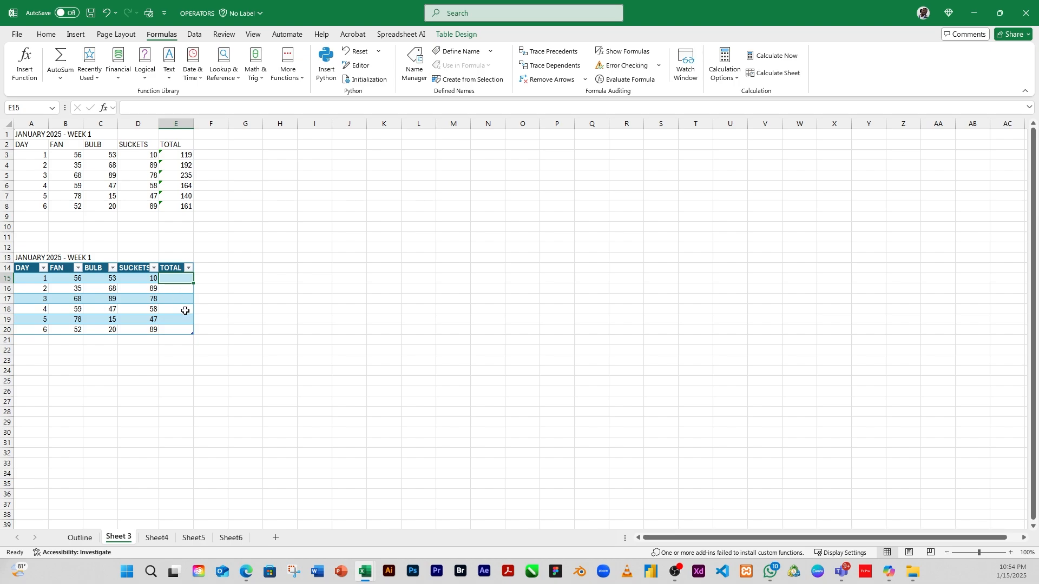
text(=SI,)
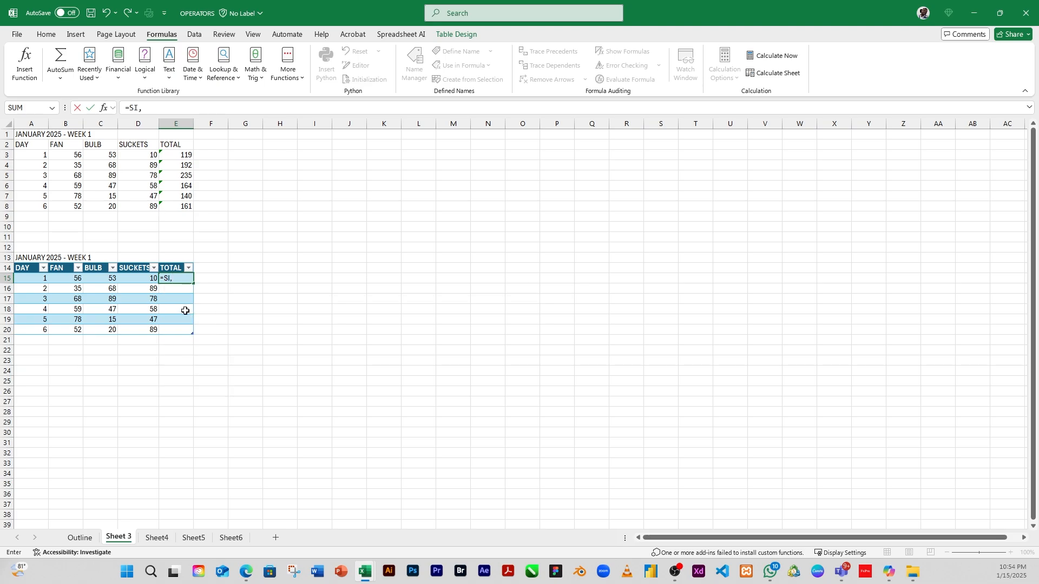
key(BackSpace)
key(BackSpace)
text(UM()
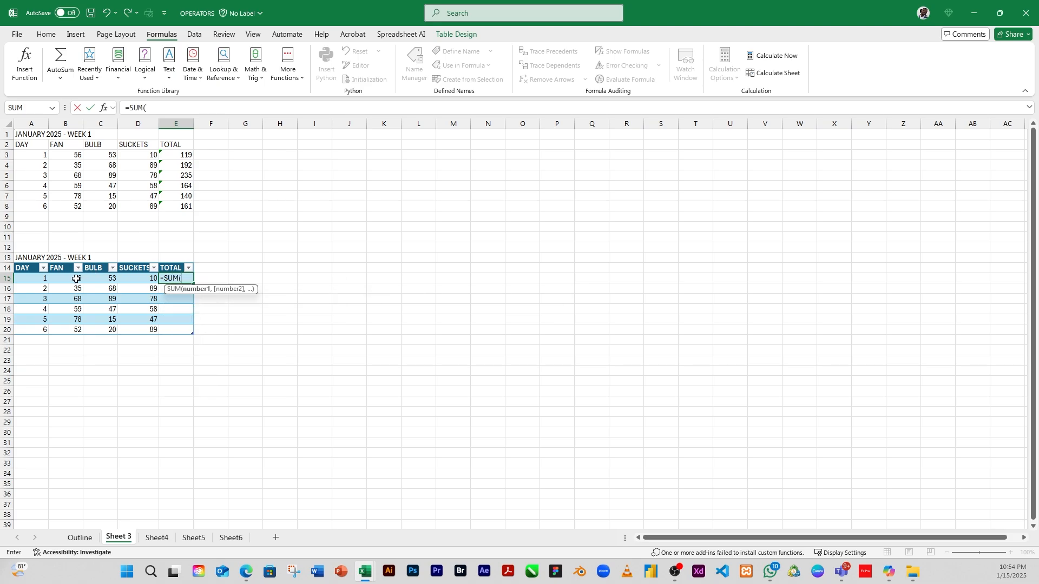
click(74, 279)
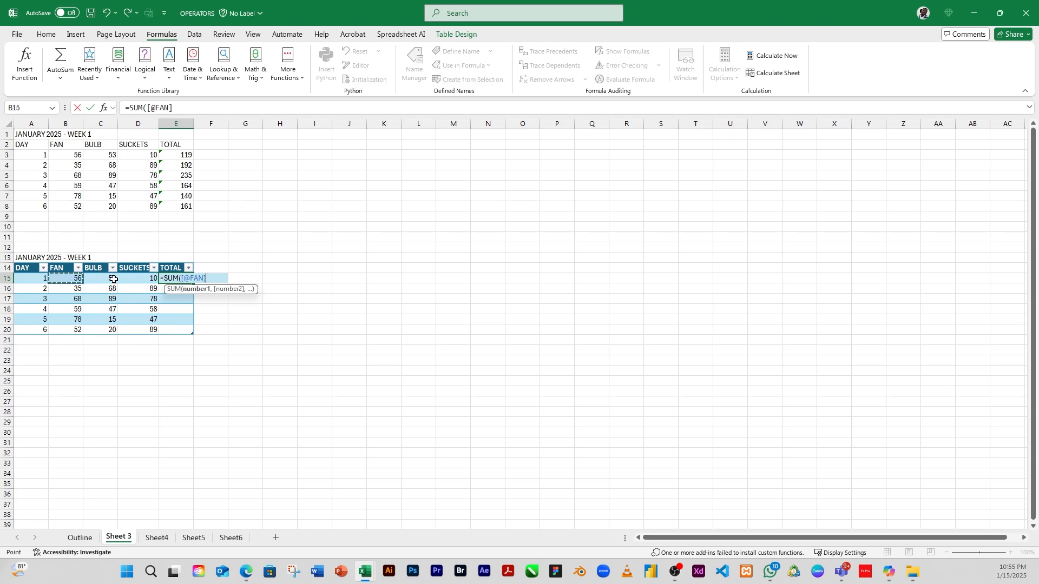
text(+)
click(109, 281)
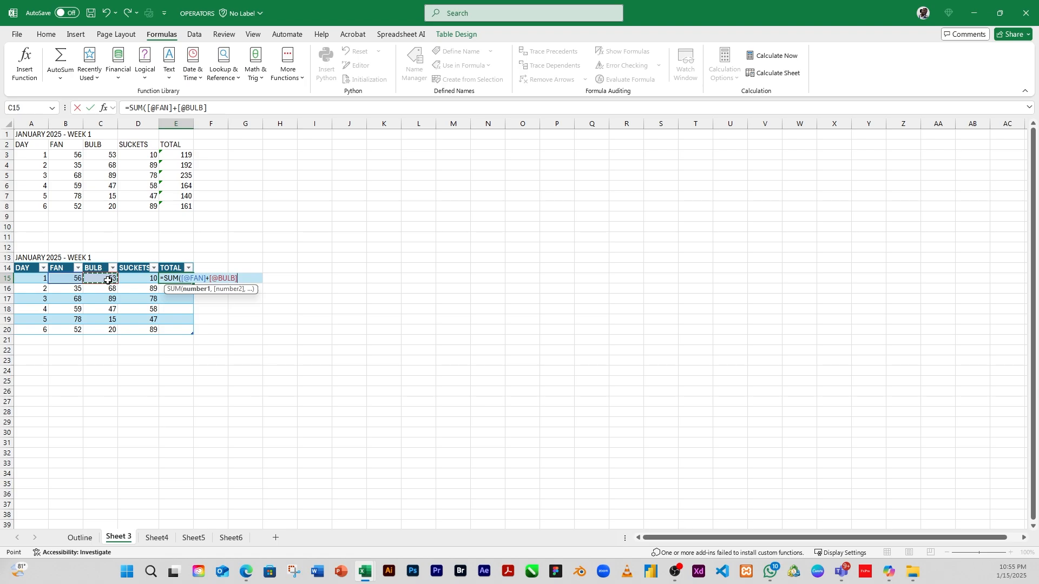
text(=)
click(136, 277)
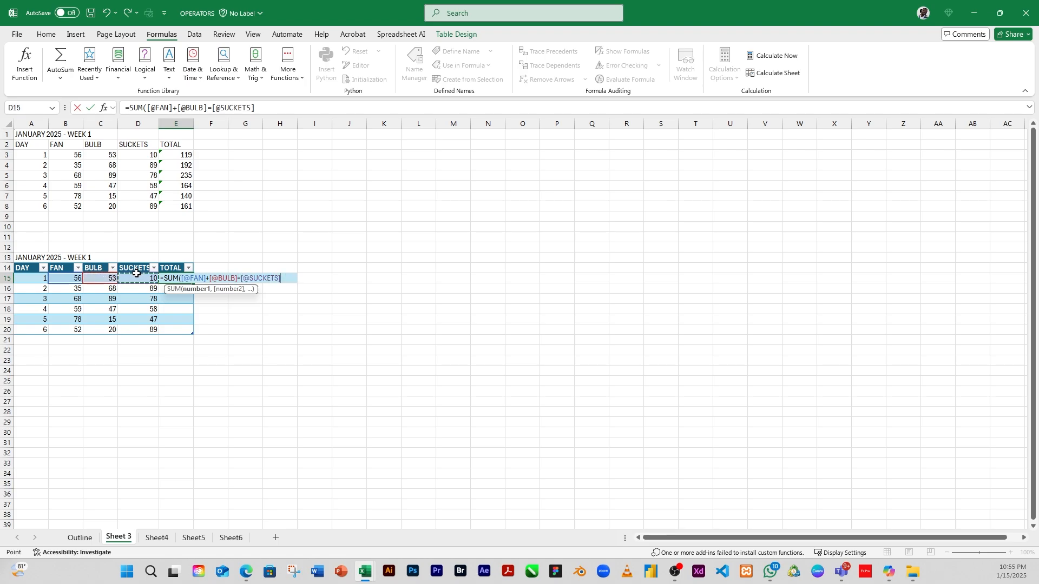
key(Return)
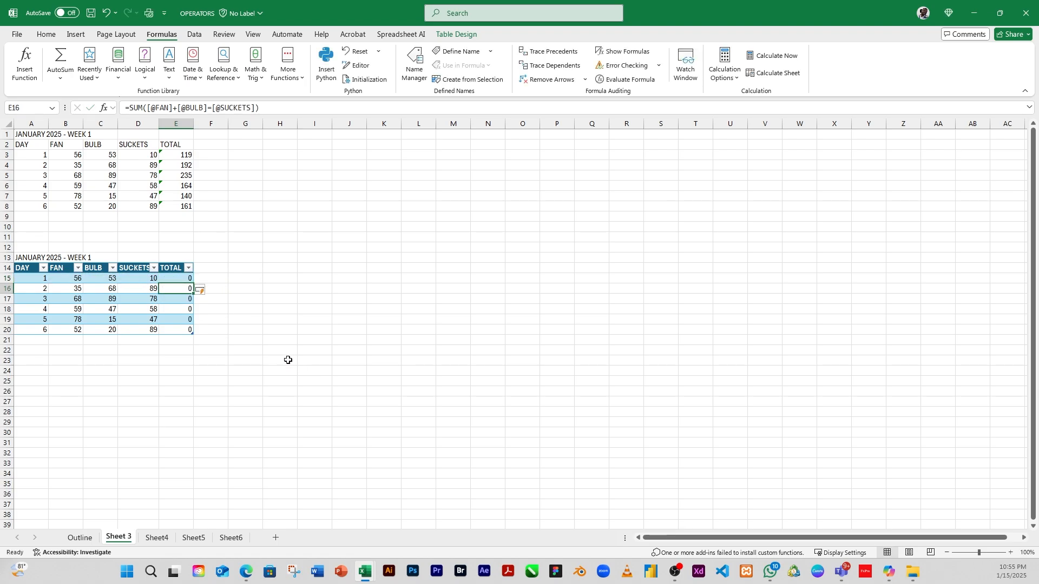
click(110, 279)
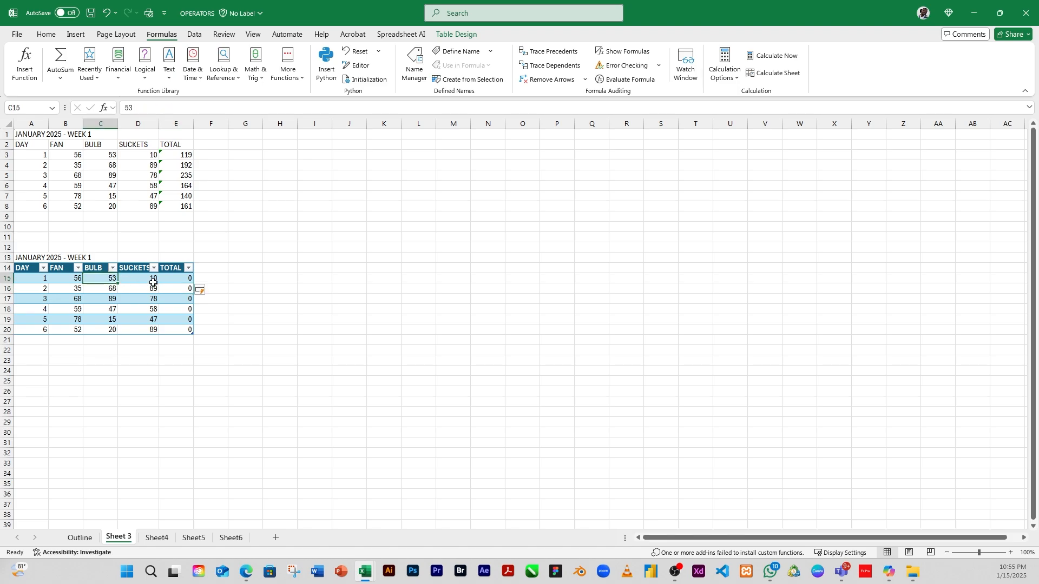
click(74, 278)
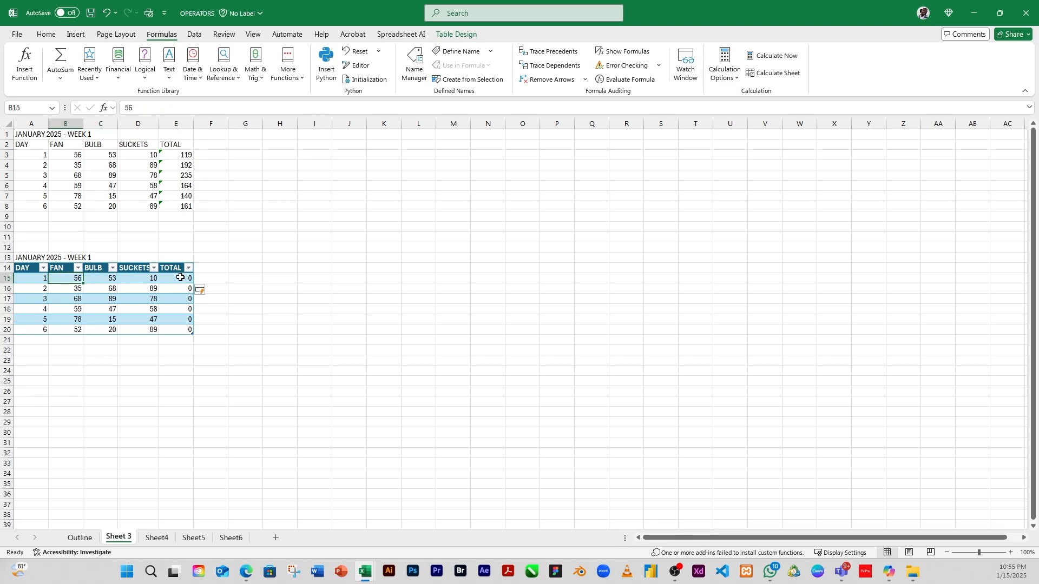
click(180, 277)
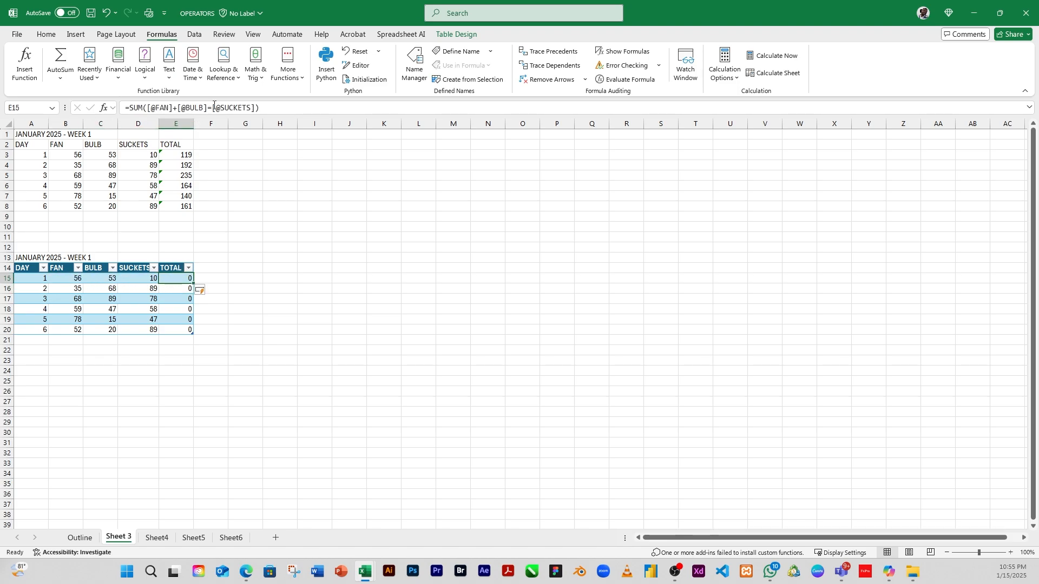
drag(212, 108, 206, 108)
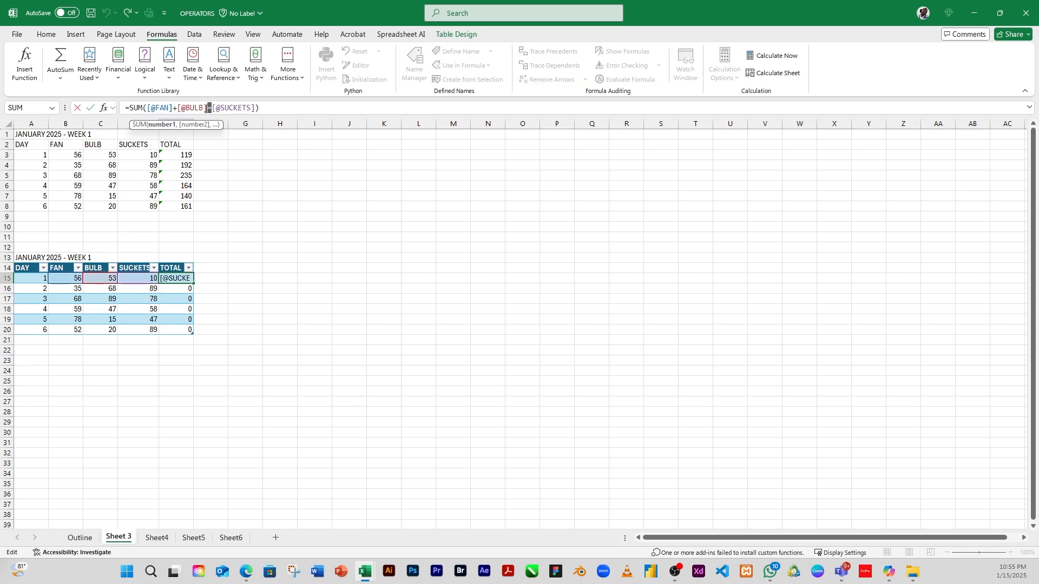
text(+)
key(Return)
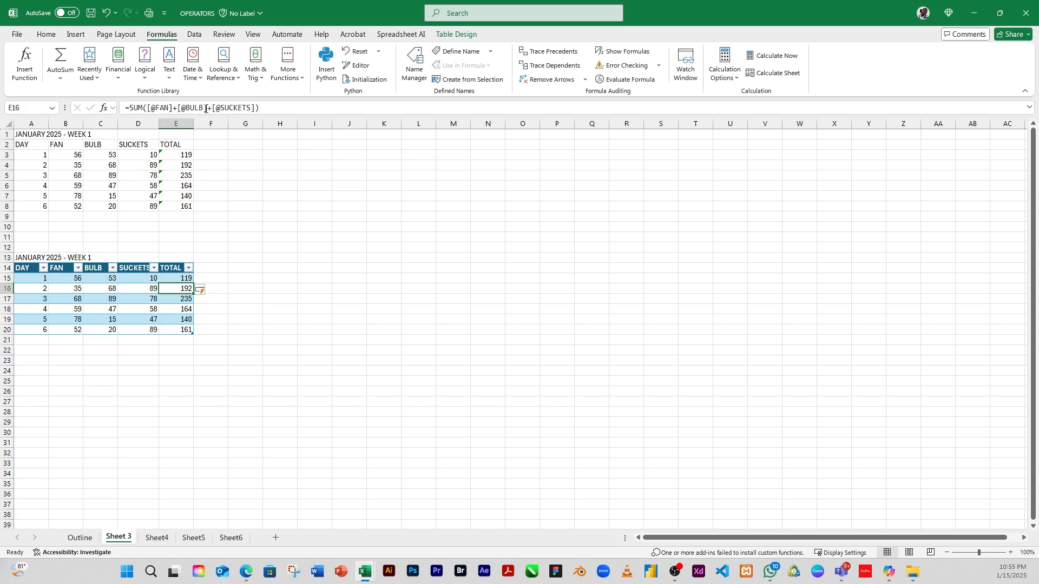
- Check the formula in E15, and clear the plain table's totals in E3:E8
click(169, 279)
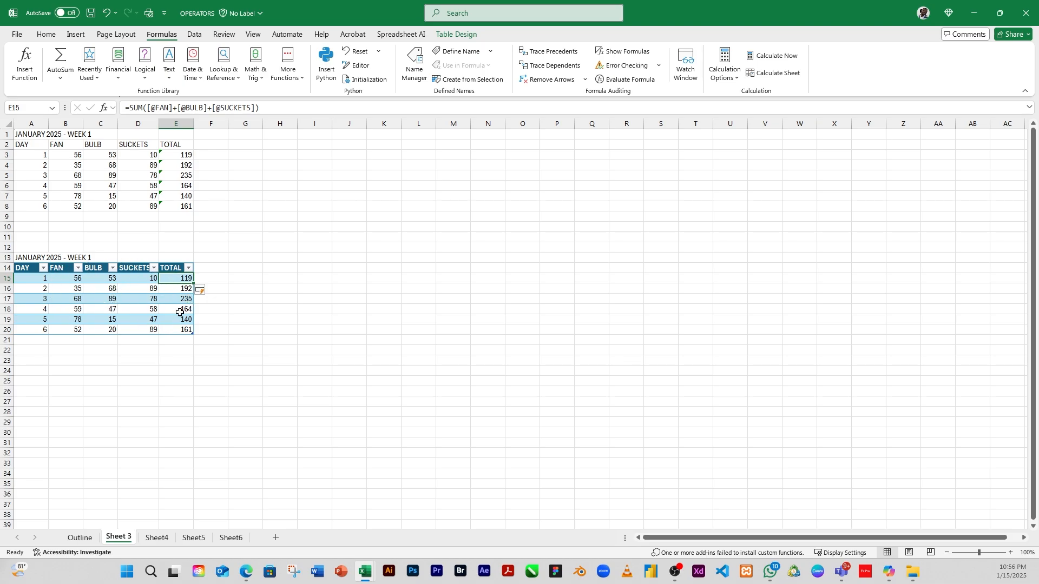
click(170, 154)
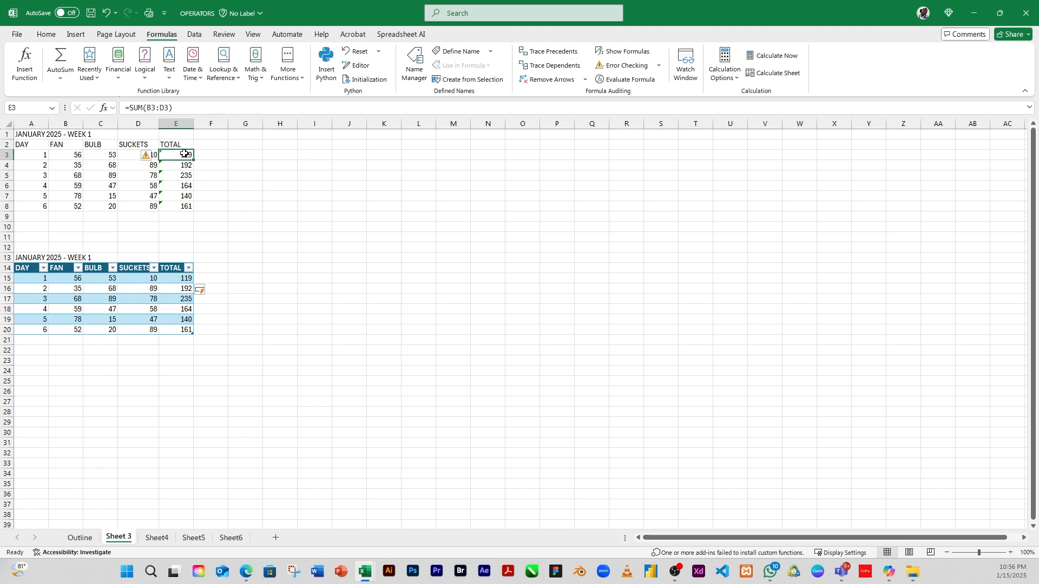
drag(183, 159, 183, 206)
key(Delete)
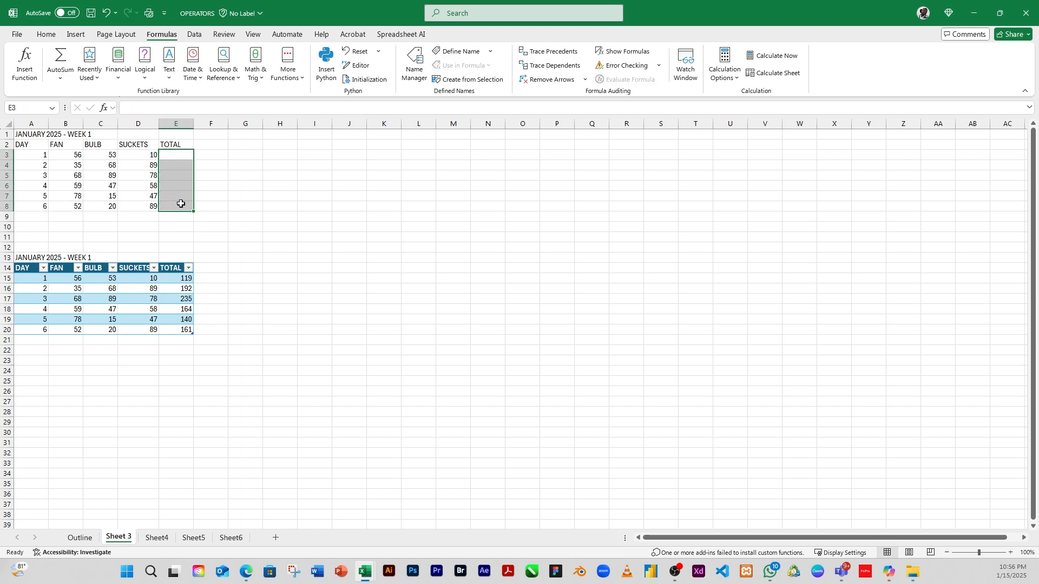
- Enter =SUM(B3+C3+D3) in E3 to total day 1's FAN, BULB and SUCKETS in the plain table
click(174, 159)
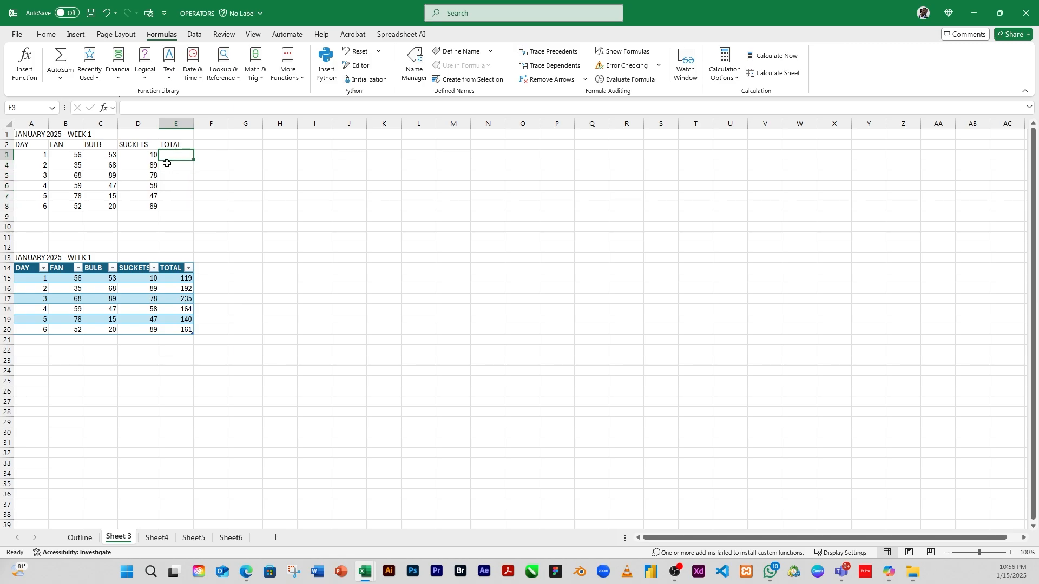
text(=SUM)
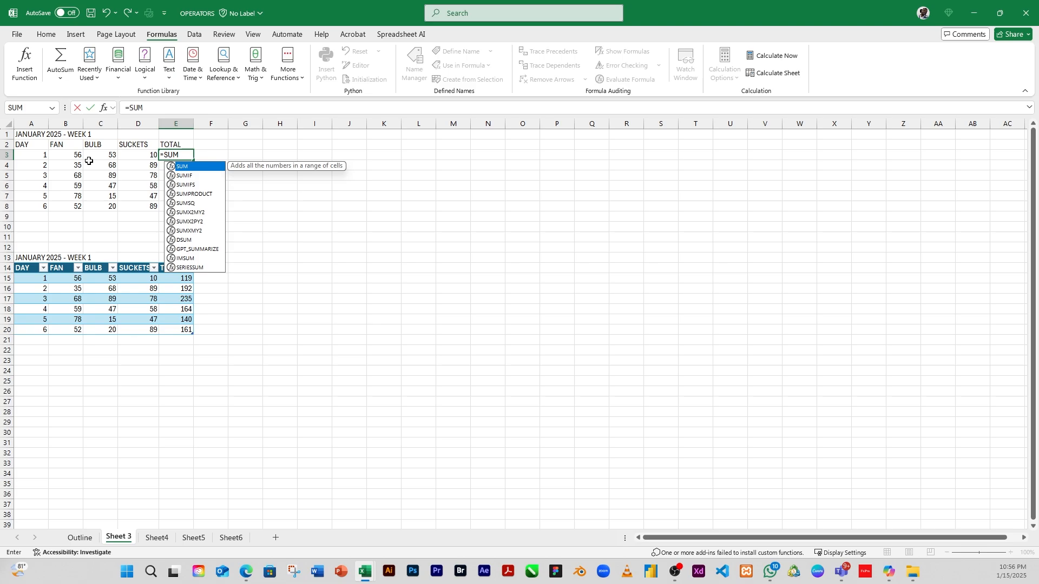
text(()
click(73, 156)
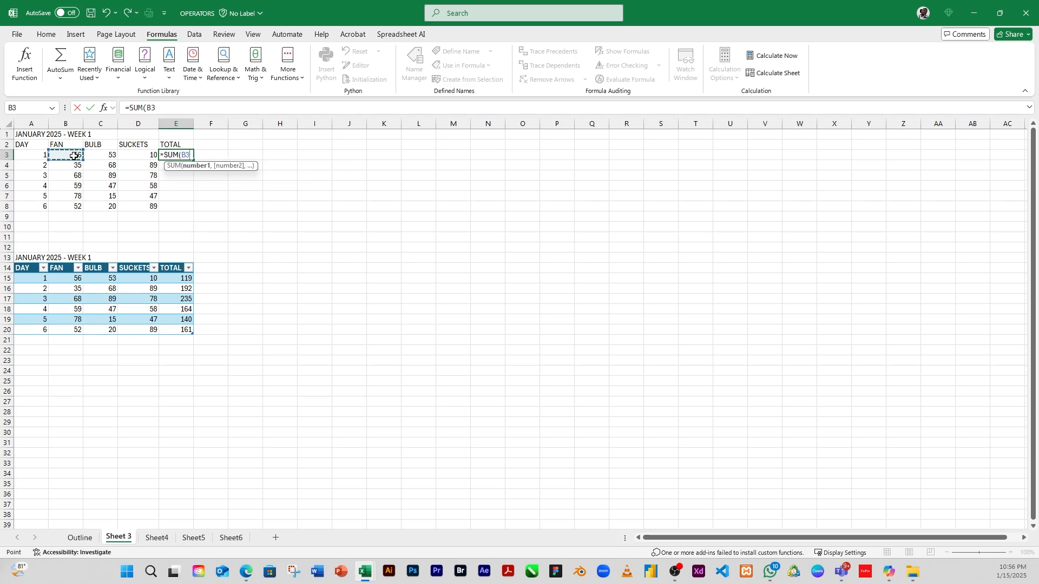
text(+)
click(98, 156)
text(+)
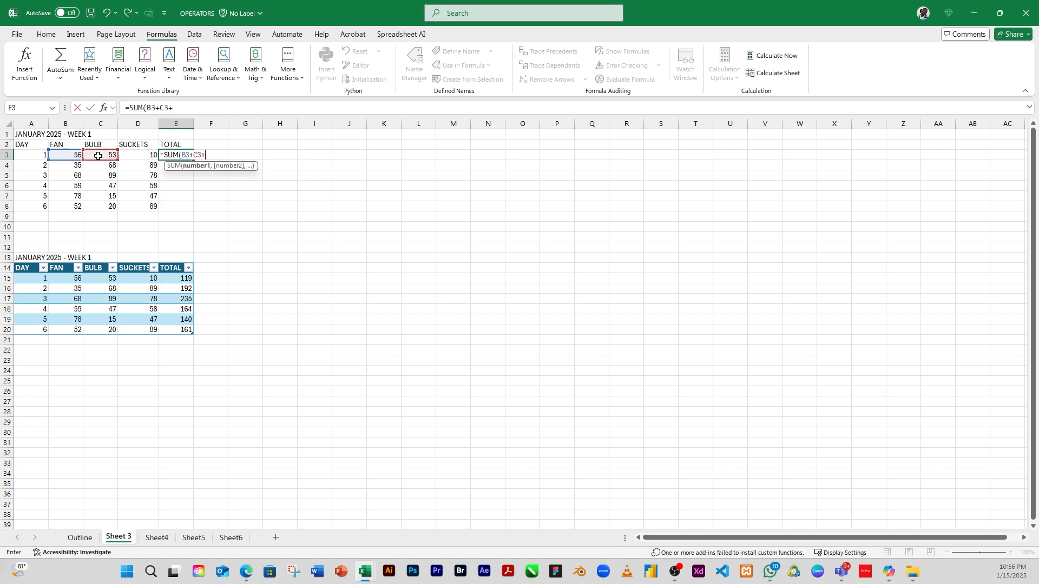
click(142, 156)
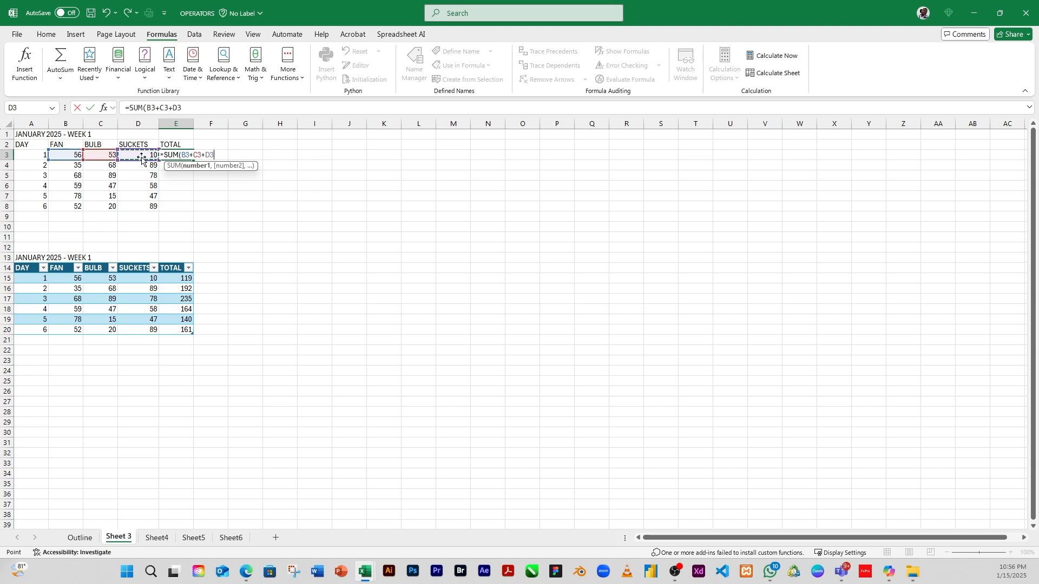
text())
key(Return)
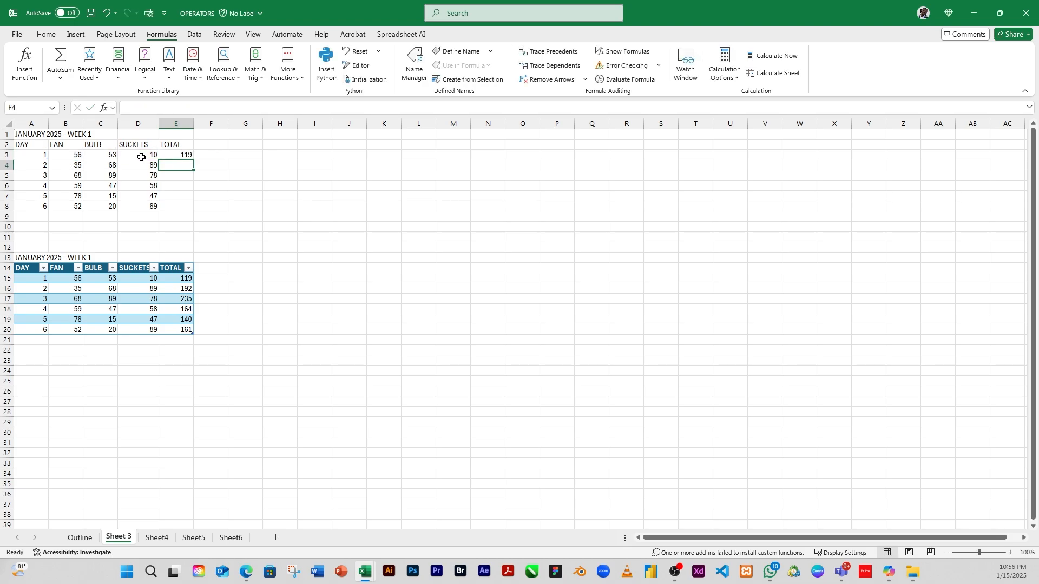
- Compare the cell-reference formula in E3 with the structured-reference formula in E15
click(183, 154)
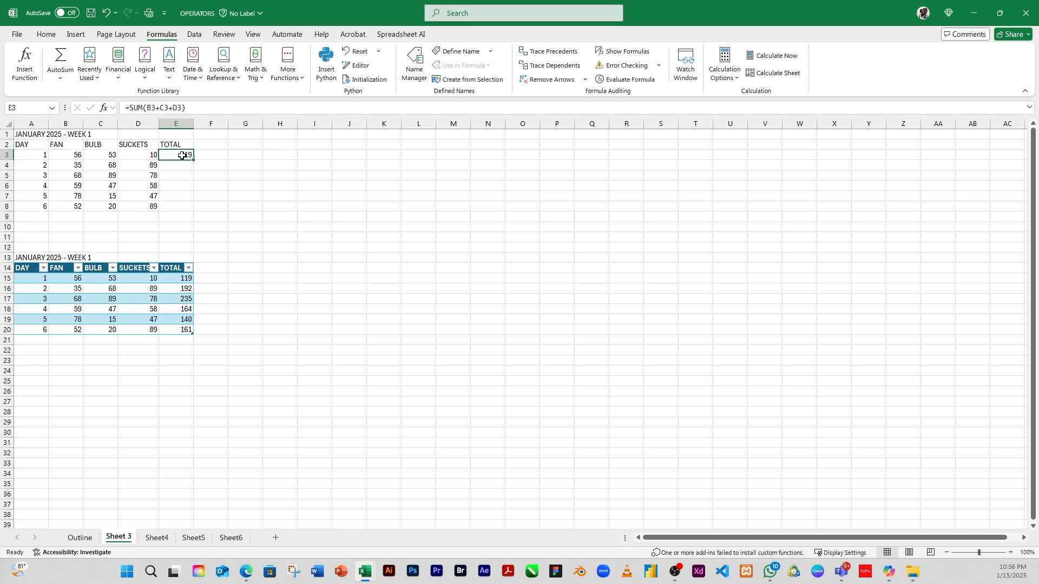
click(132, 108)
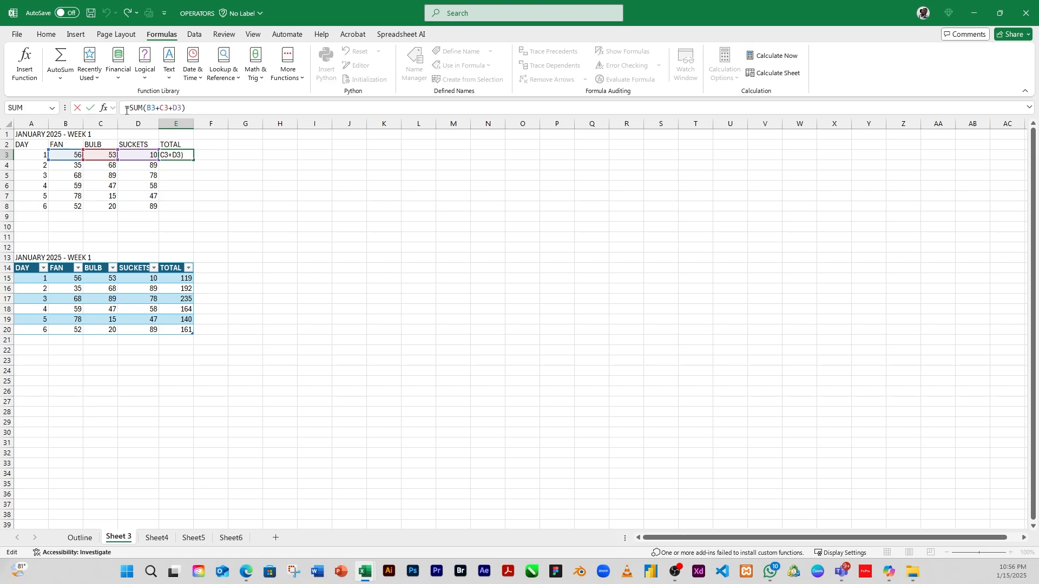
click(184, 279)
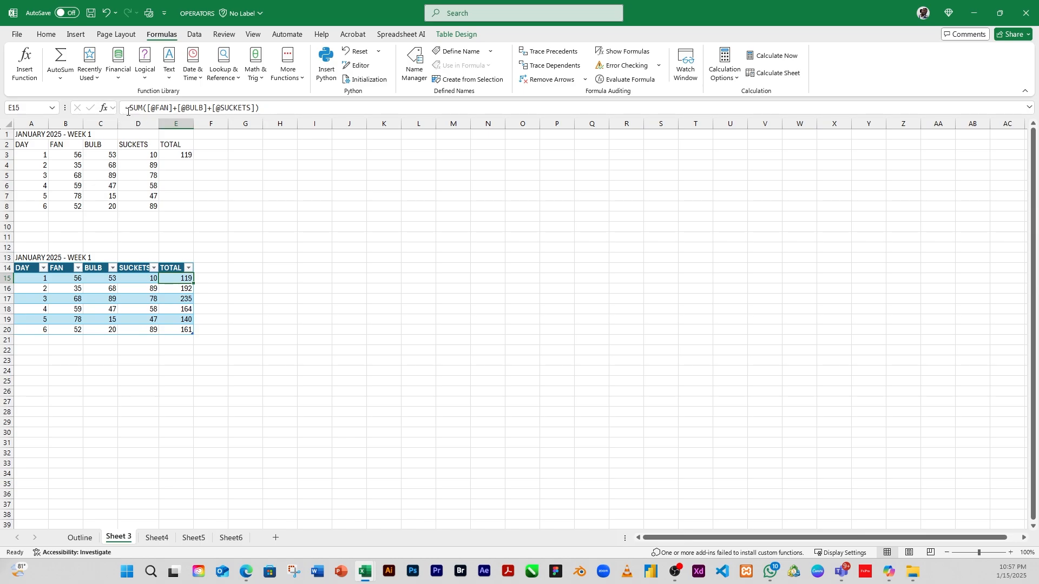
click(122, 206)
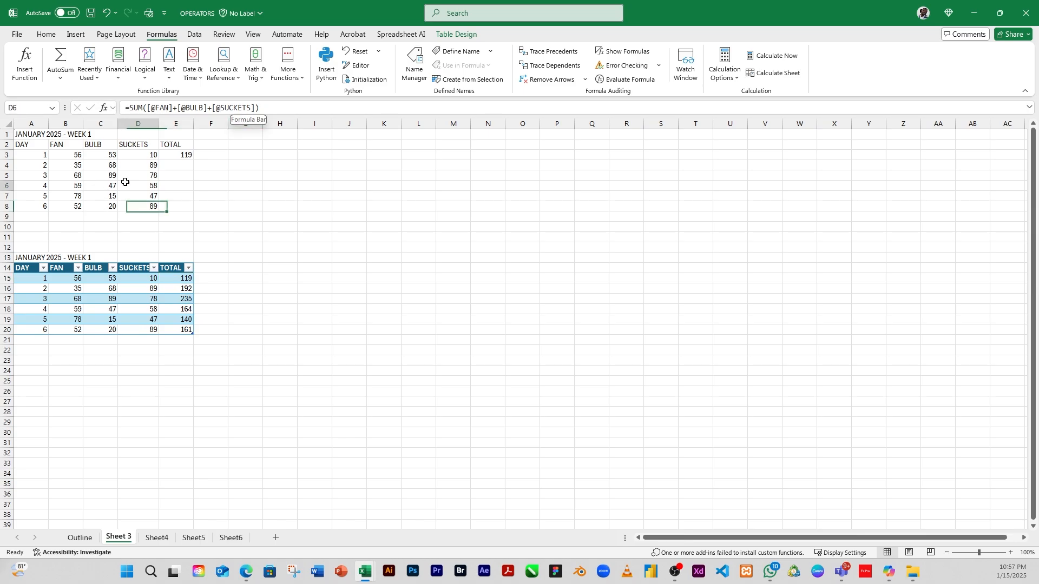
click(127, 184)
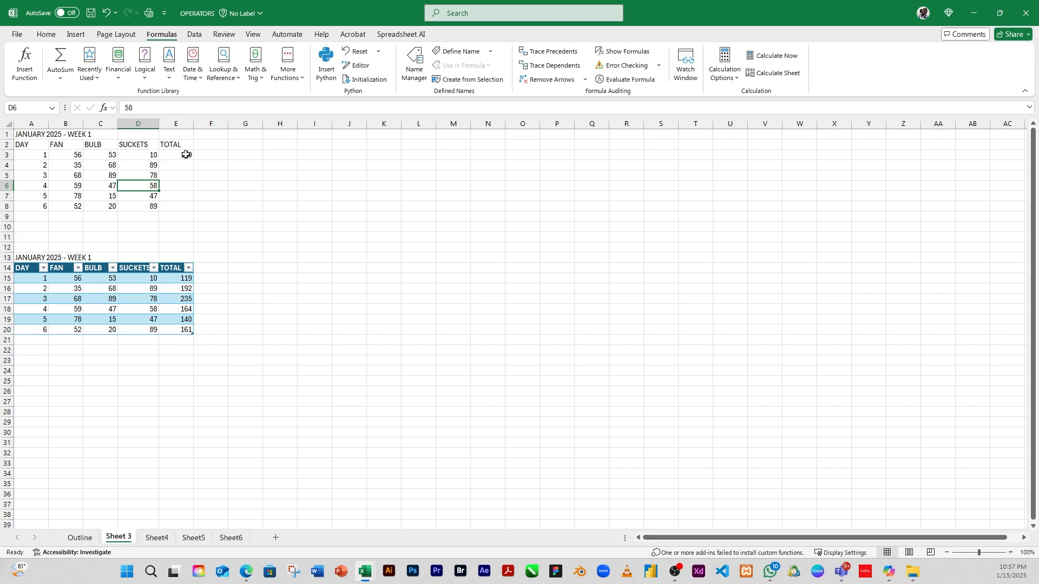
- Fill the E3 formula down through E8 and check the matching formula in E18 of the formatted table
click(185, 155)
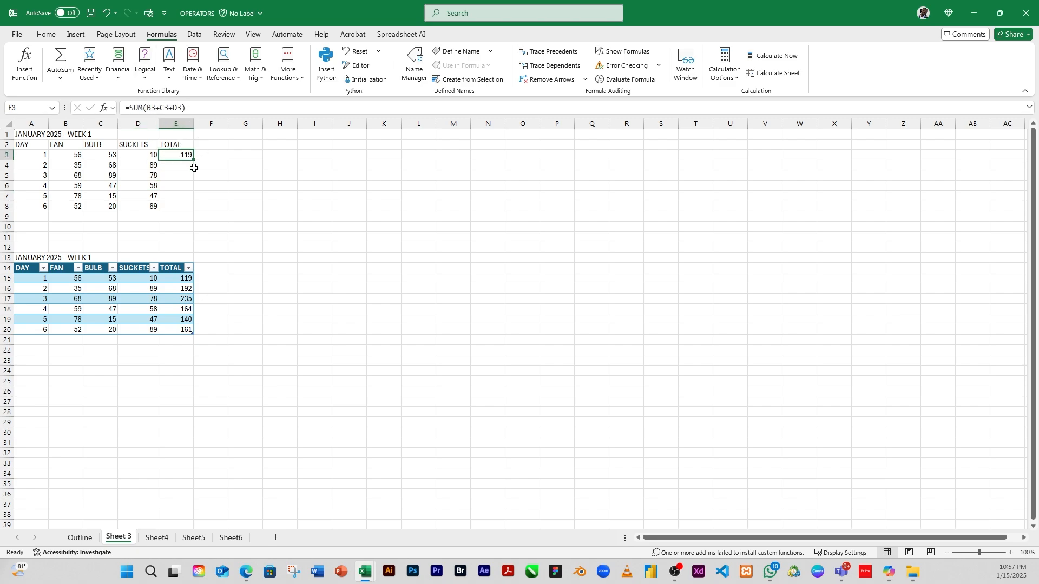
double_click(191, 158)
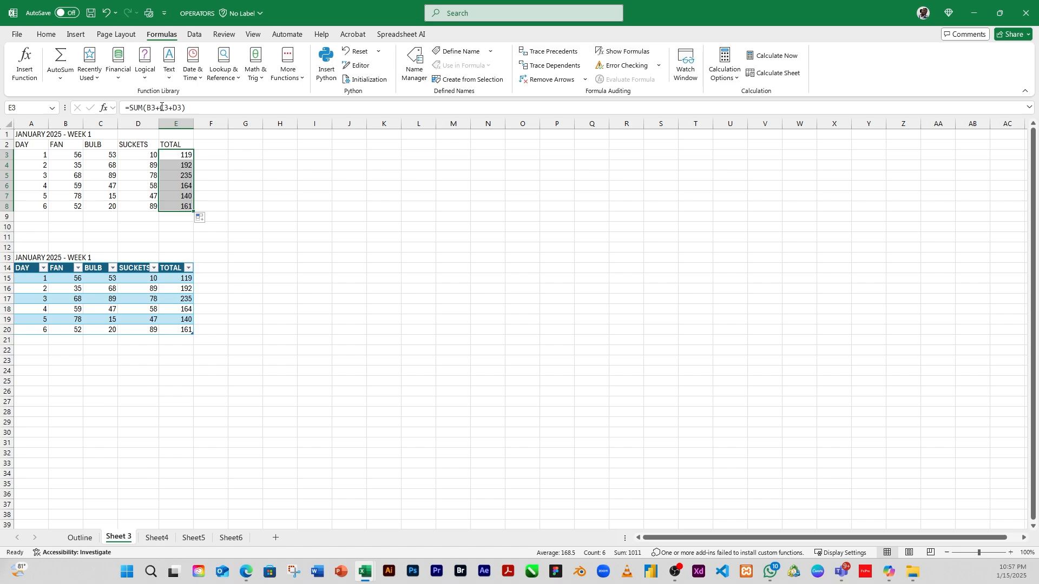
click(188, 310)
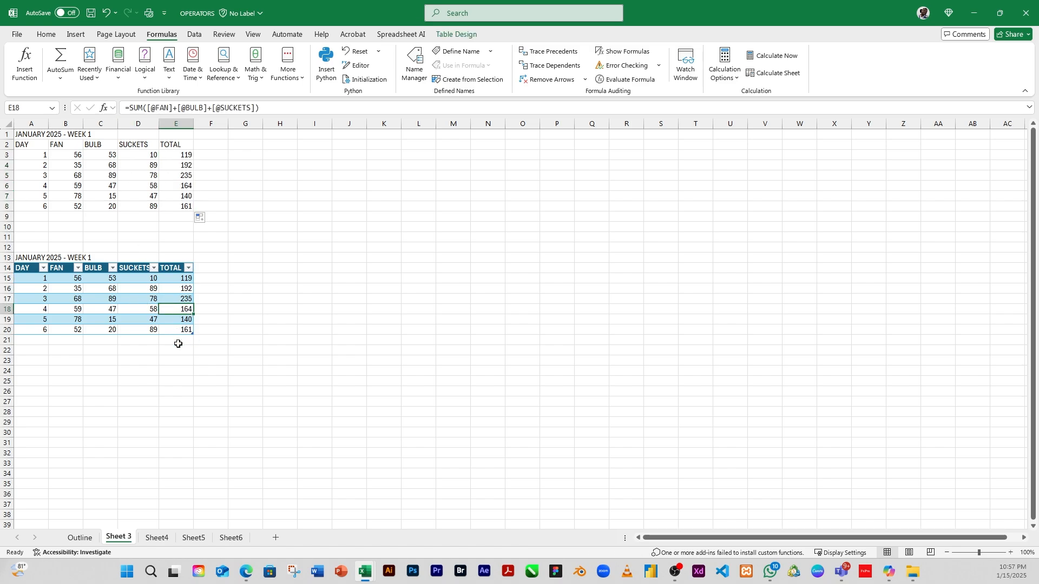
- Consult the topic list on the Outline sheet, and return to Sheet 3 to check the formula in E4
click(91, 542)
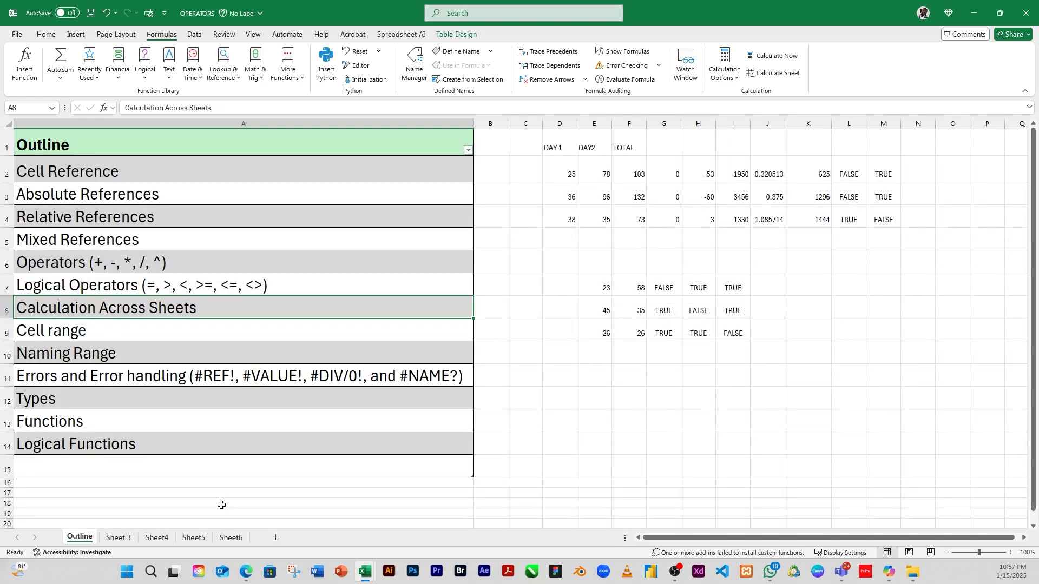
click(119, 539)
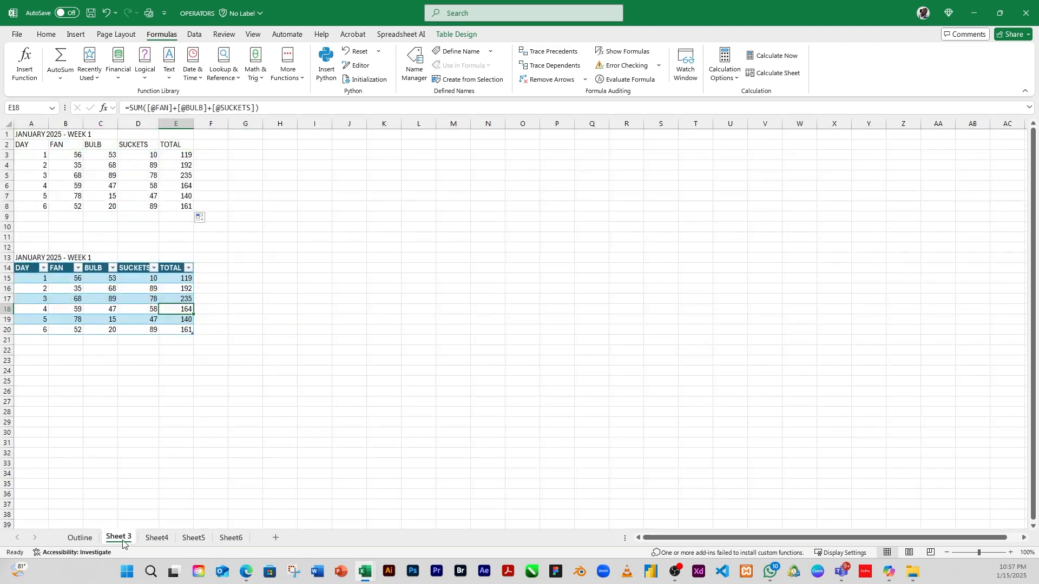
click(186, 166)
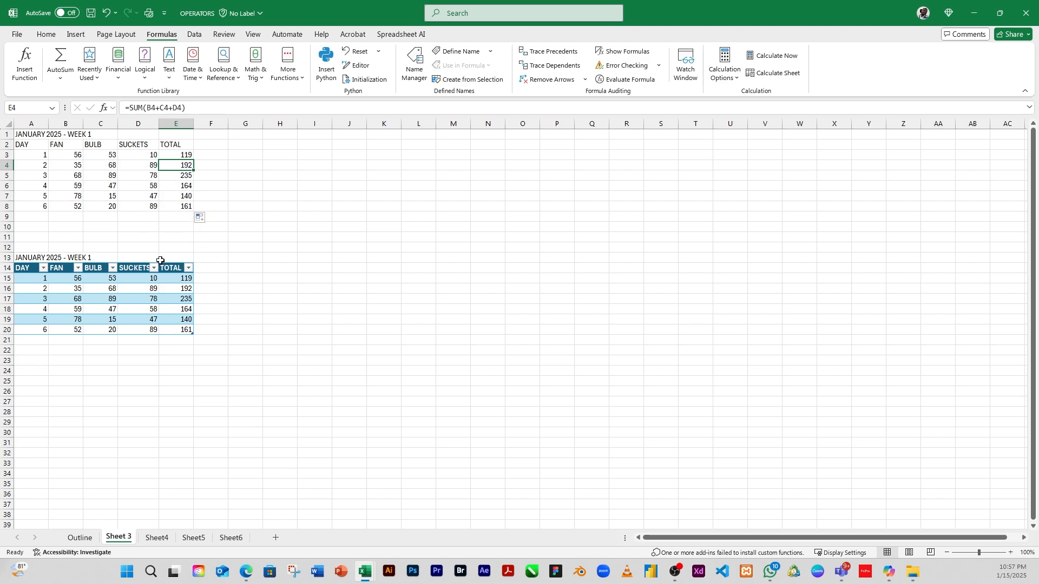
click(65, 155)
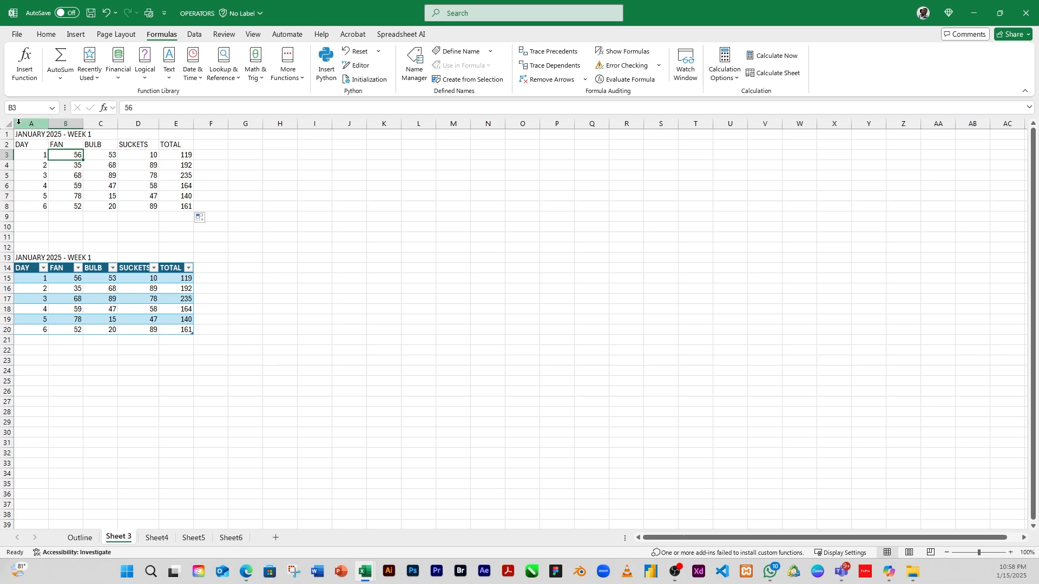
- Copy A1:E20 from Sheet 3, and clear both existing tables from Sheet4
drag(23, 131, 190, 331)
drag(190, 331, 187, 330)
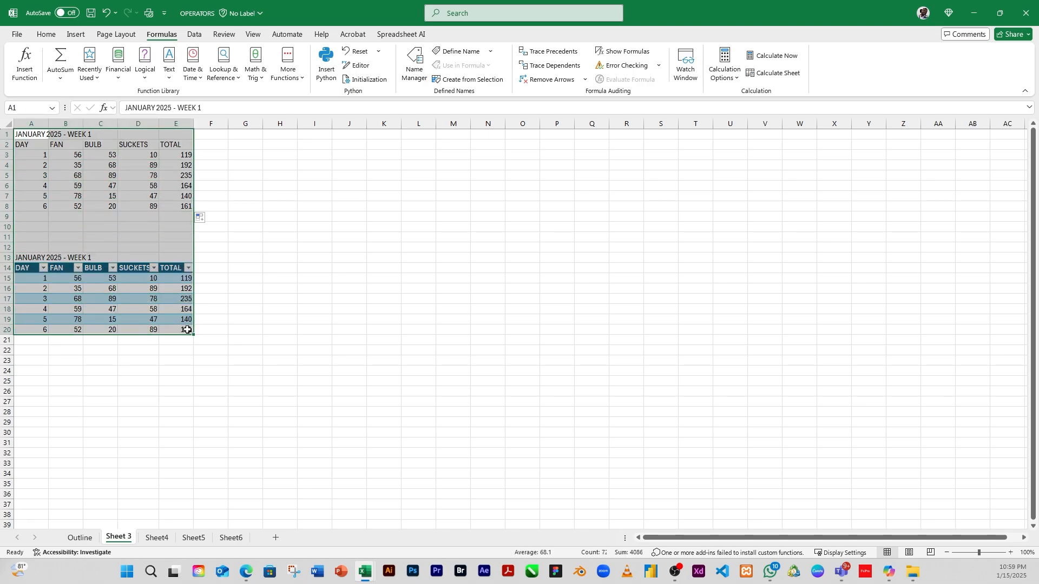
key(ctrl+c)
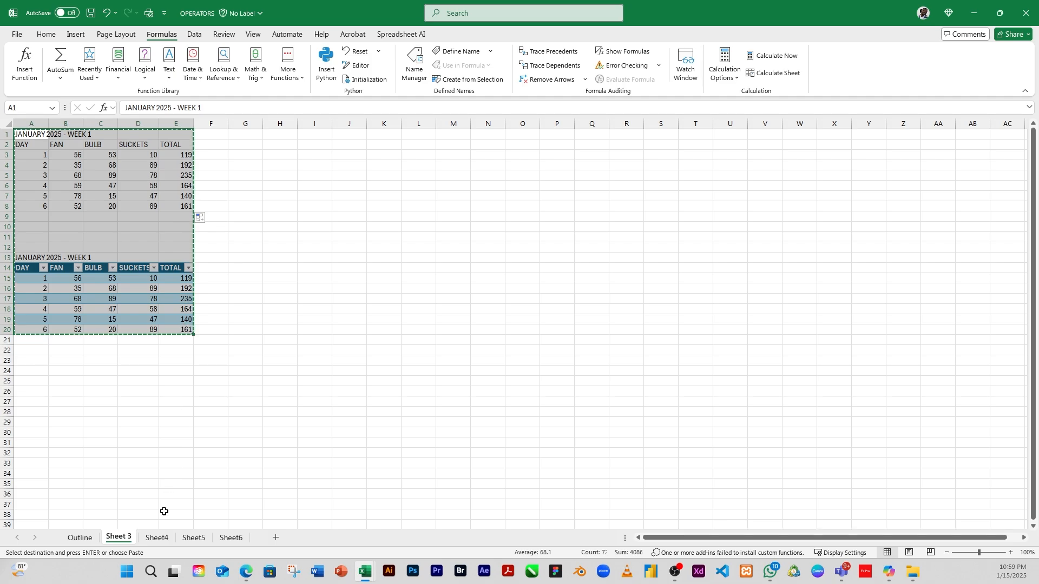
click(157, 539)
click(176, 175)
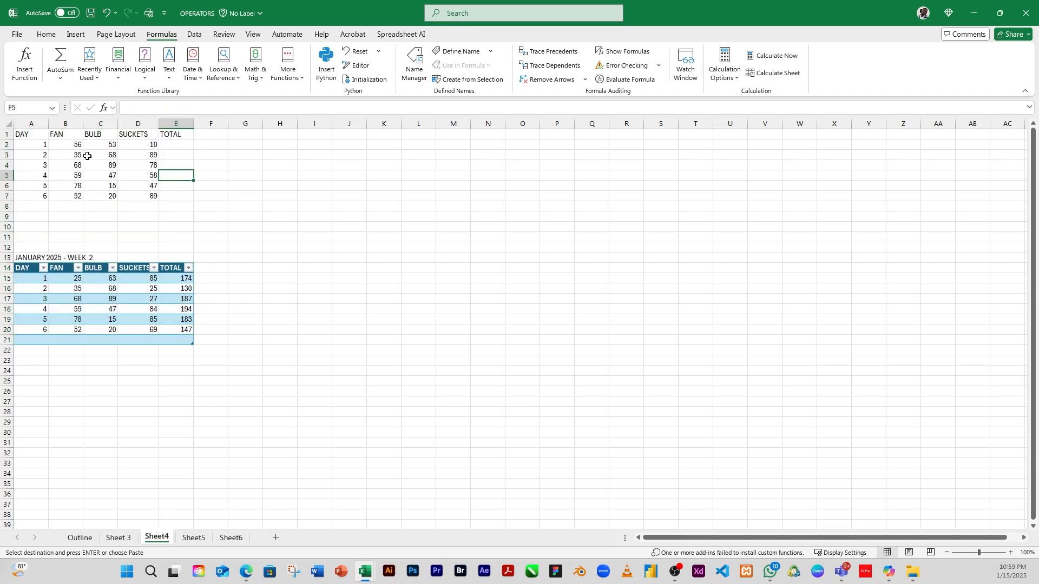
drag(27, 136, 182, 351)
key(Delete)
click(65, 175)
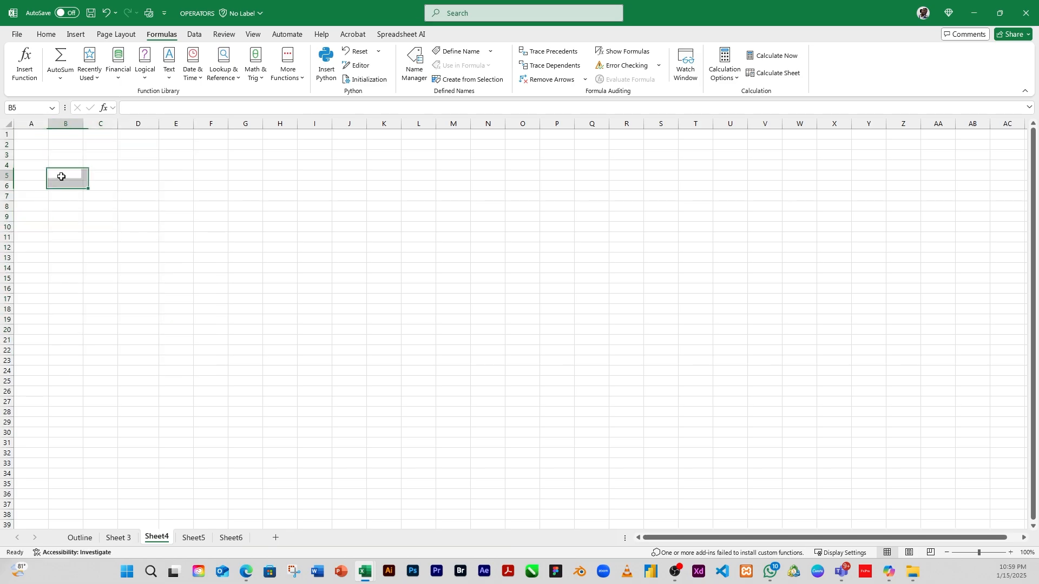
click(31, 136)
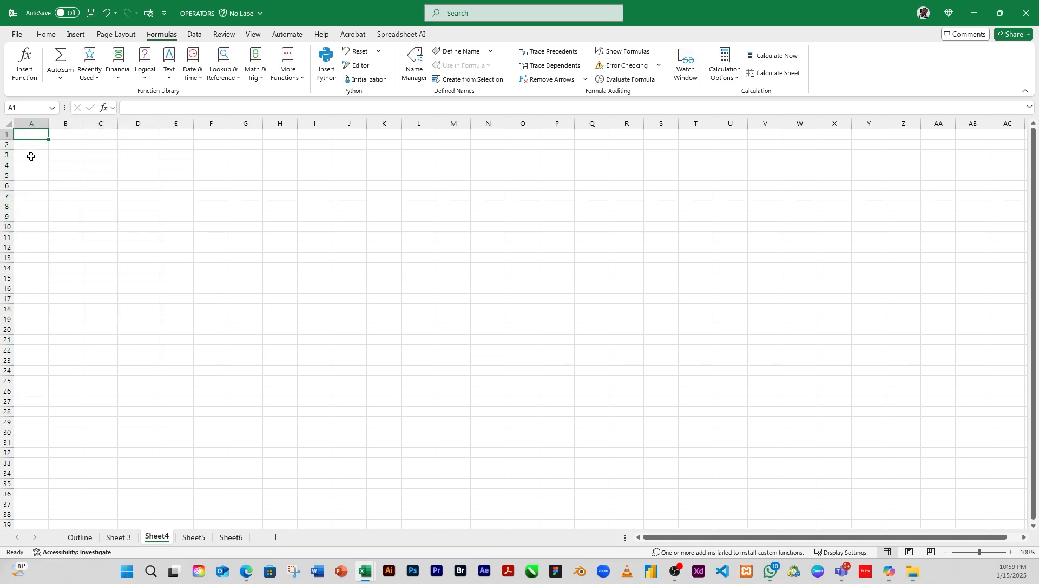
- Copy both WEEK 1 tables in A1:E20 of Sheet 3 into Sheet4, starting at A1
click(120, 538)
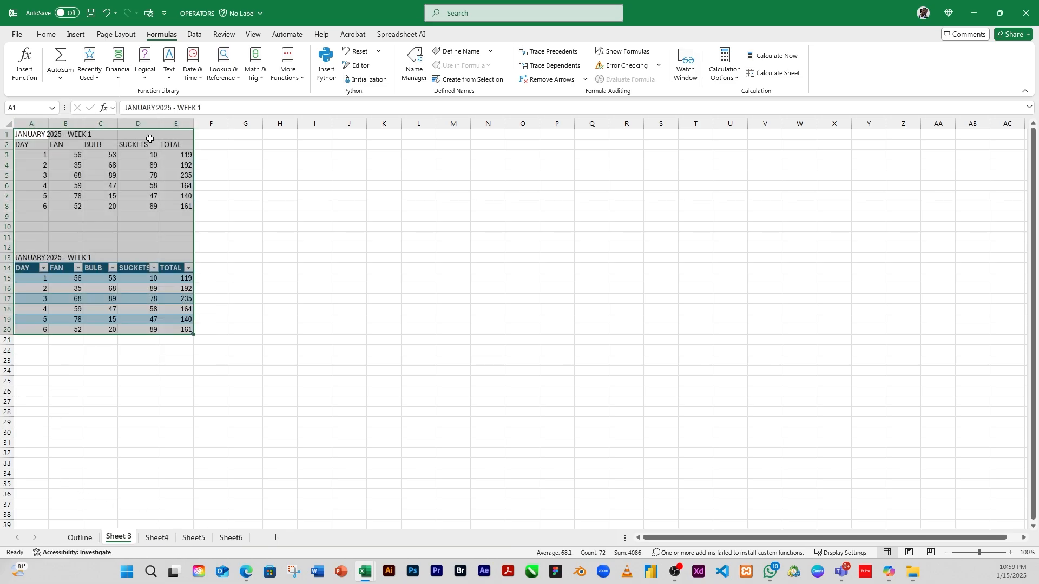
key(ctrl+c)
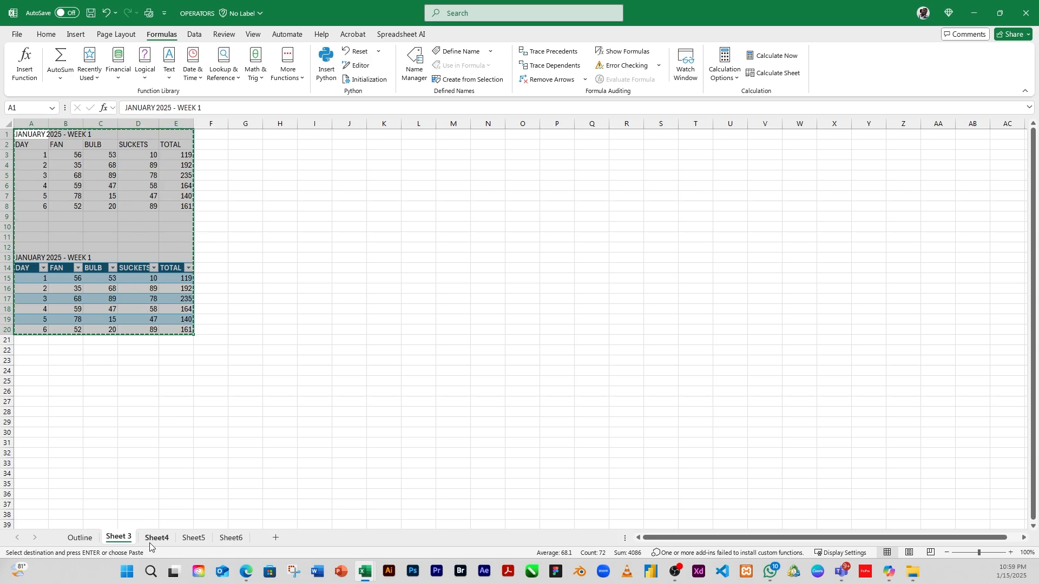
click(156, 537)
key(ctrl+v)
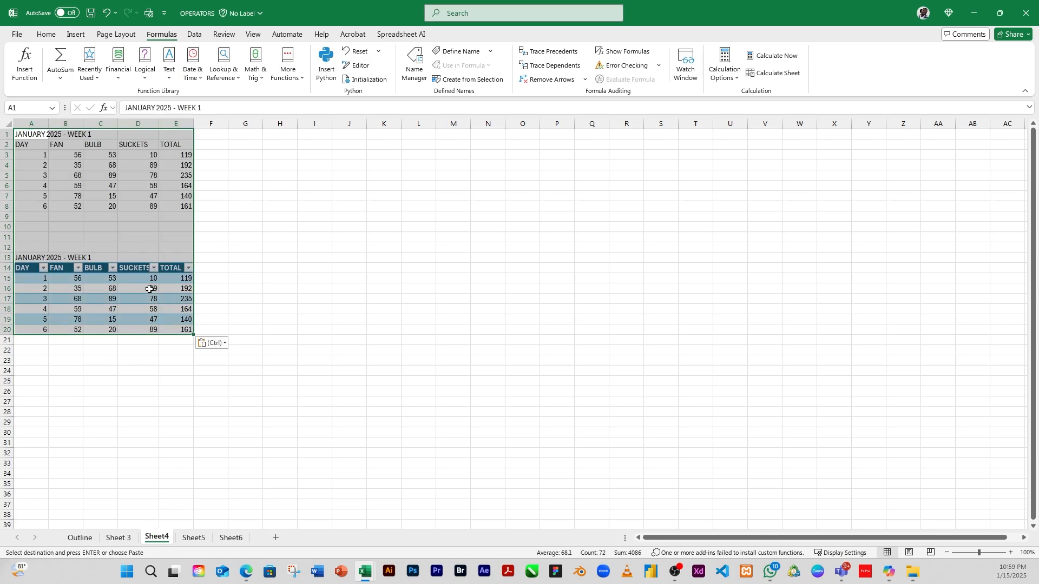
click(257, 260)
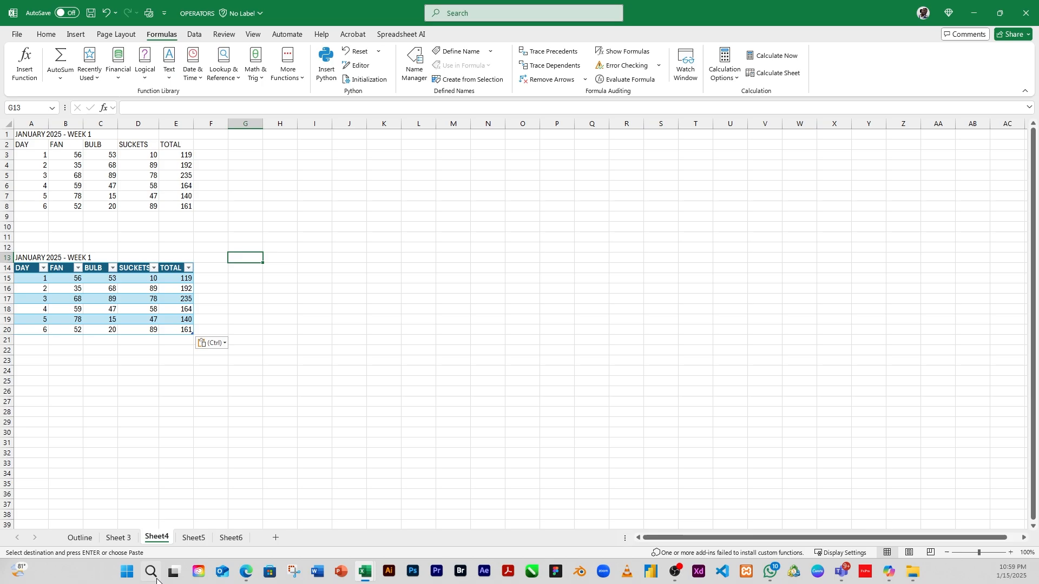
click(120, 538)
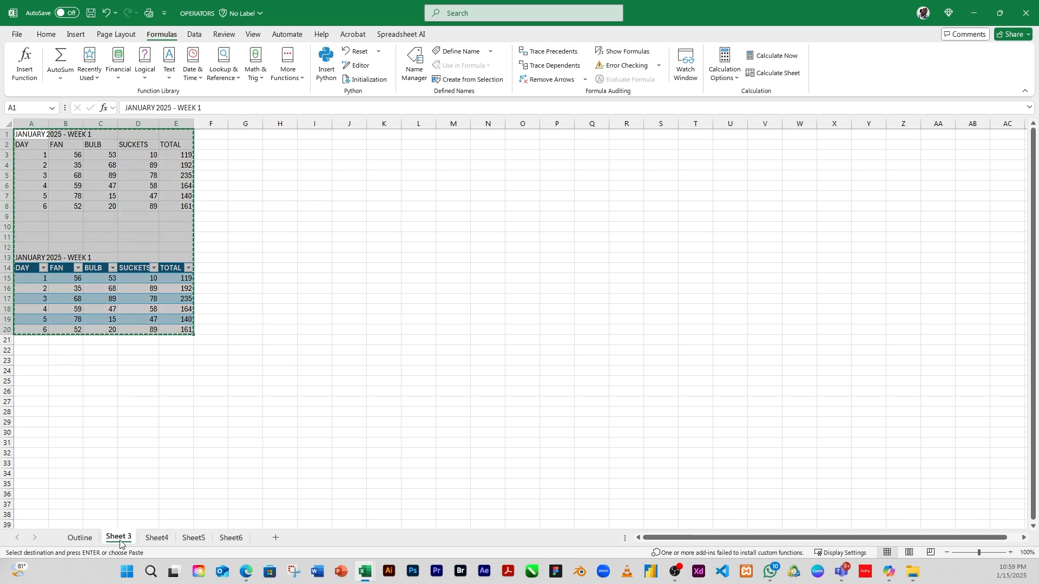
click(157, 538)
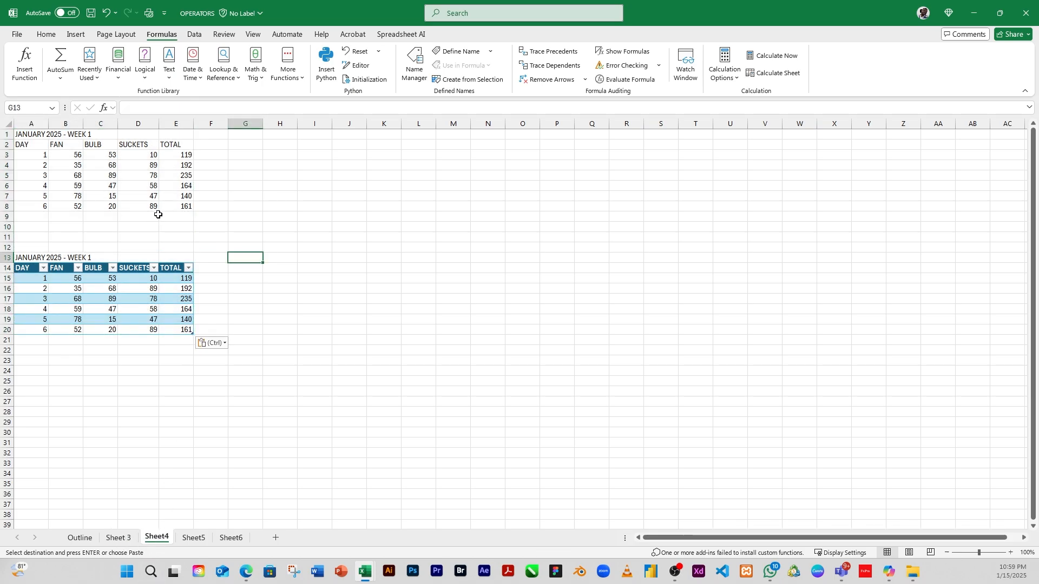
key(Escape)
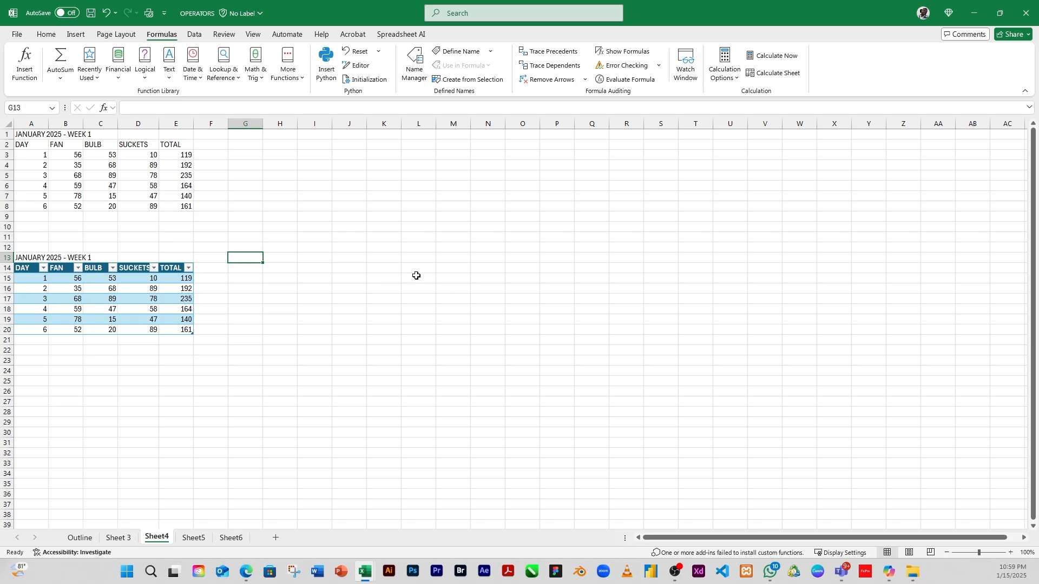
click(323, 227)
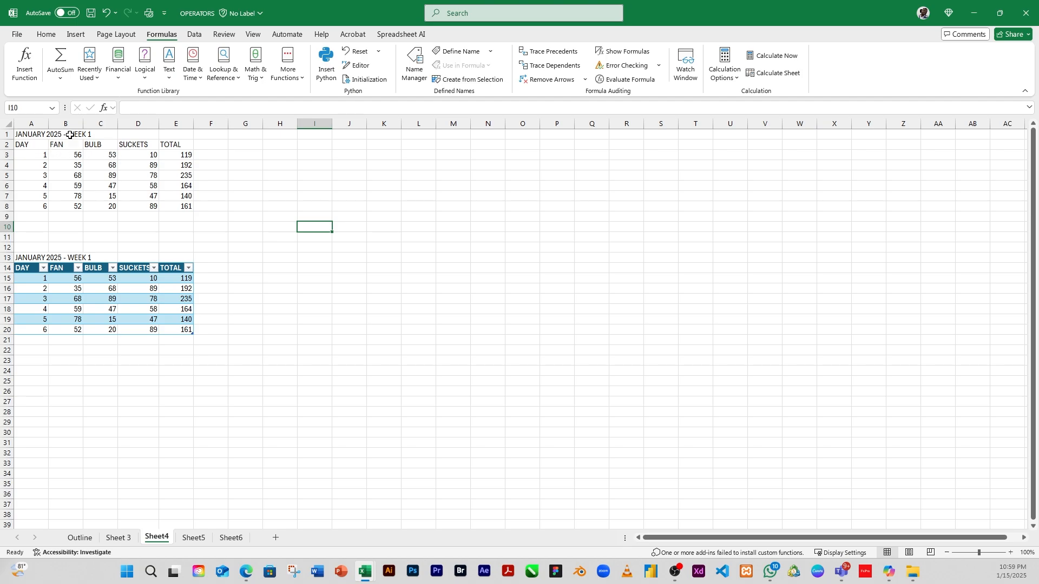
- Change the title in A1 of Sheet4 to JANUARY 2025 - WEEK 2
click(96, 135)
click(25, 135)
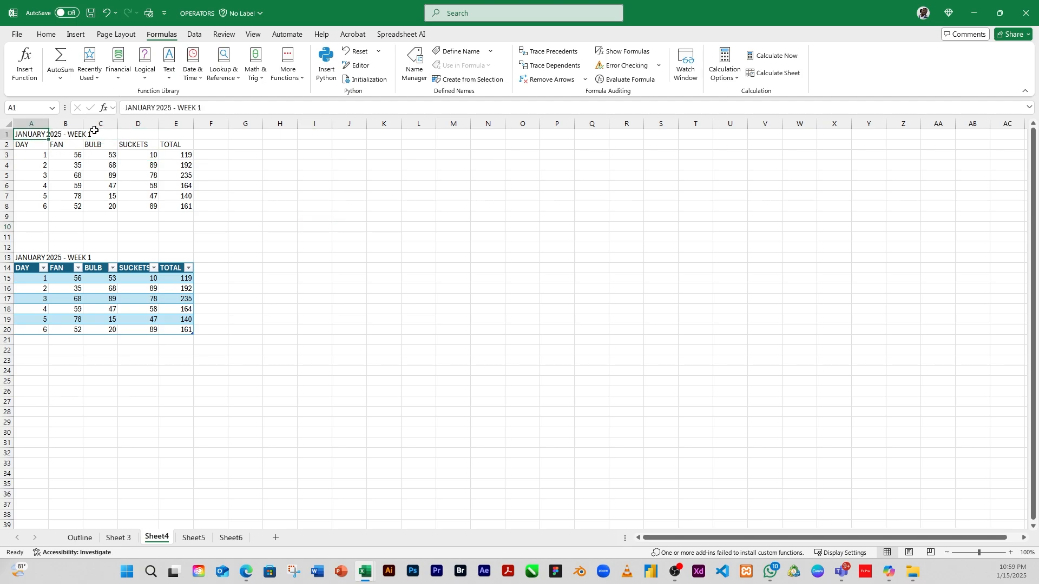
click(204, 111)
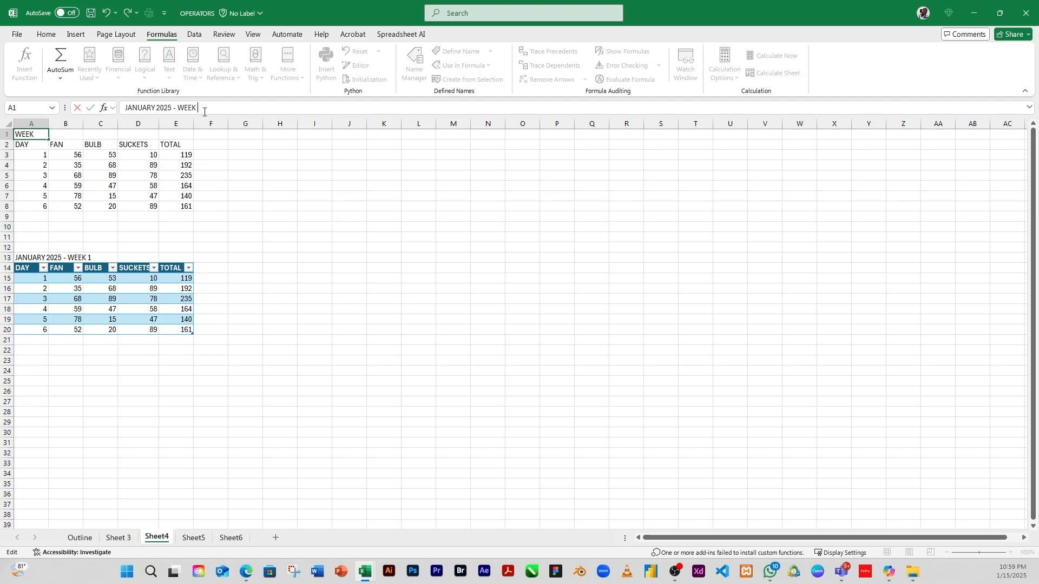
text(2)
click(261, 275)
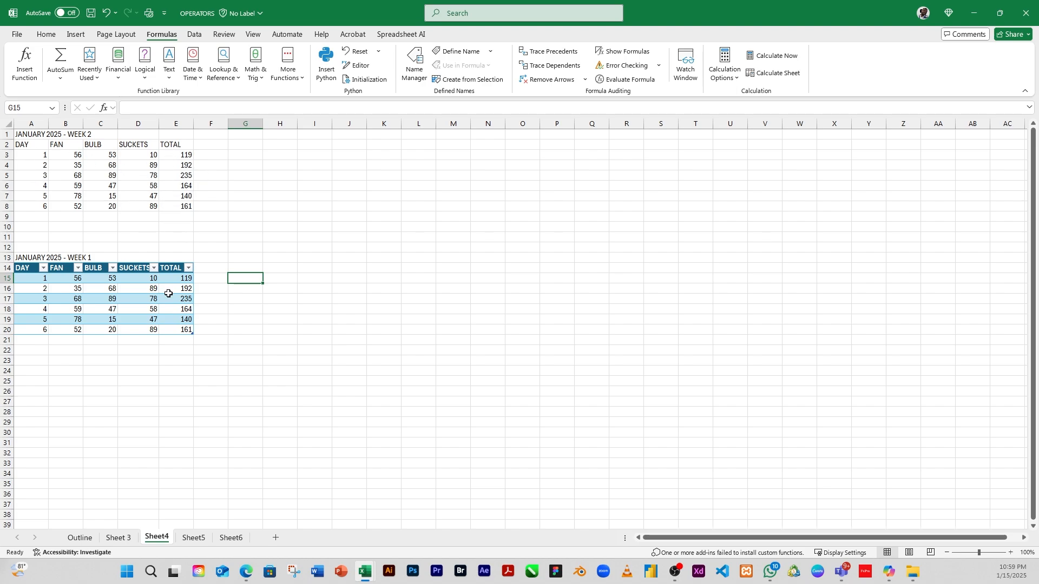
- Undo the title edit, the paste and the clearing on Sheet4 to restore its original tables
click(167, 248)
key(ctrl+z)
key(ctrl+z)
key(ctrl+z)
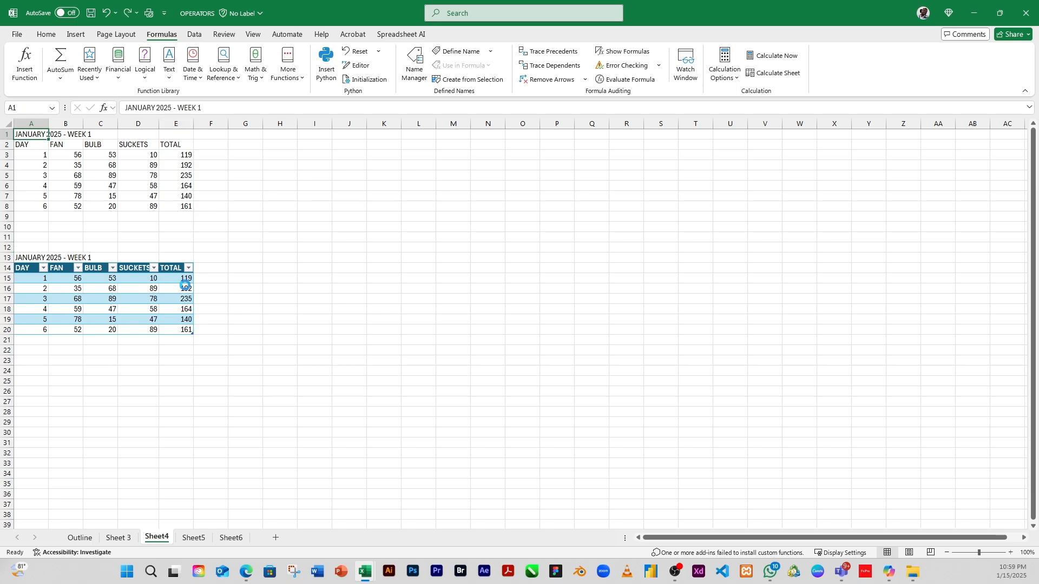
click(217, 227)
click(162, 255)
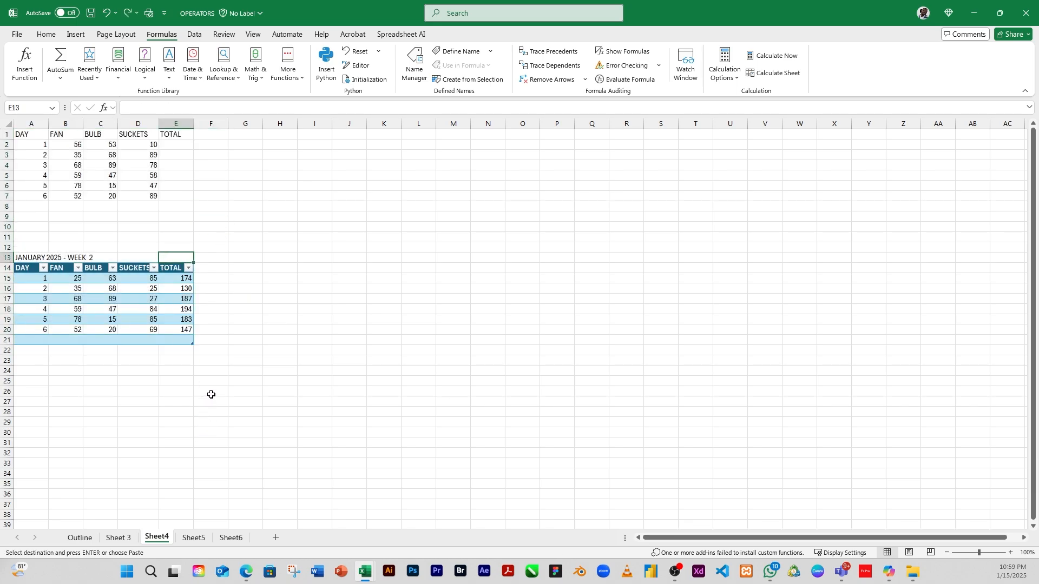
- Use AutoSum to enter =SUM(B2:D2) in E2 of Sheet4, and fill the formula down through E7
click(185, 309)
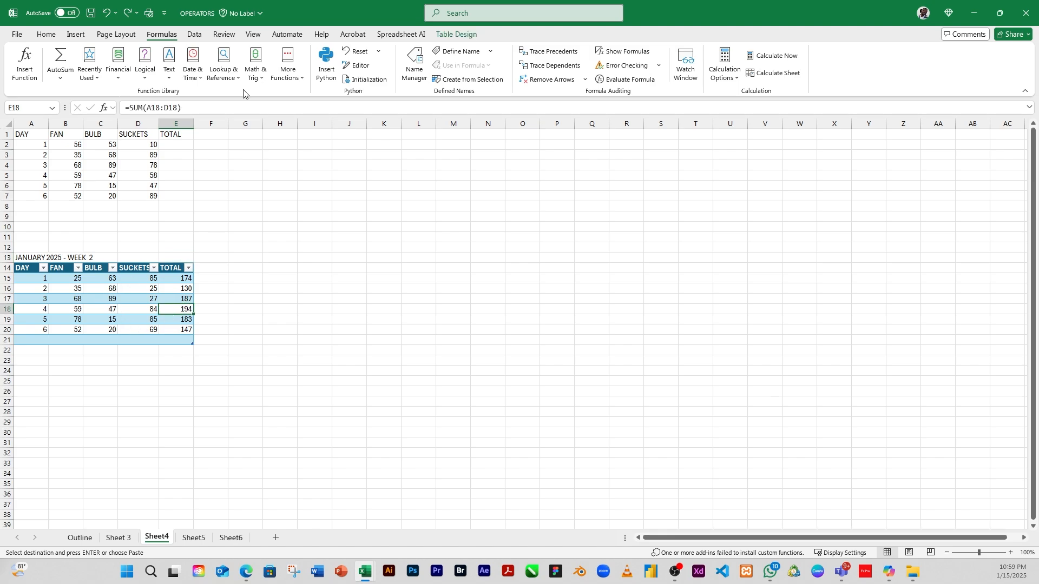
click(172, 147)
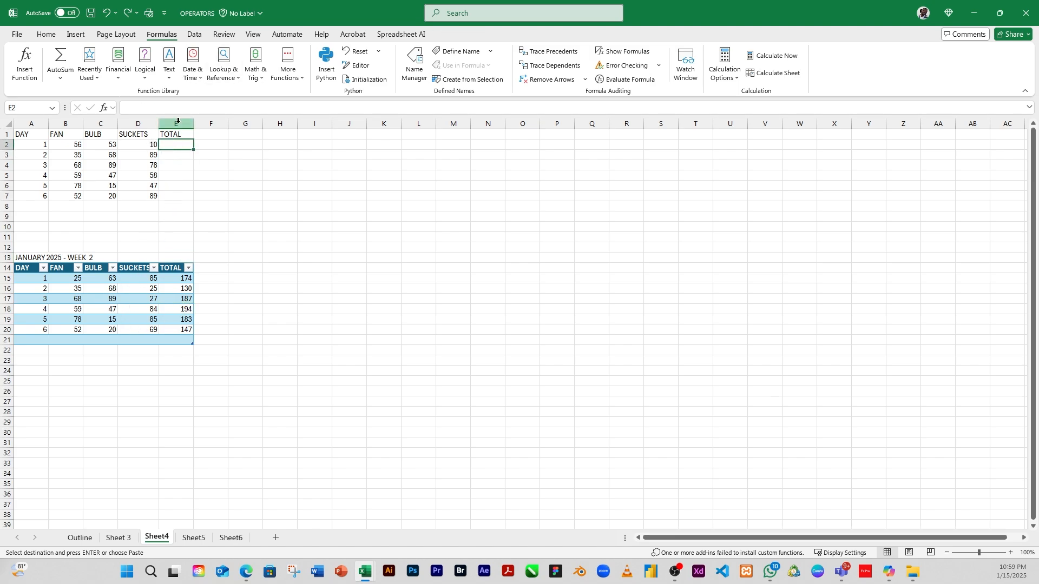
click(56, 57)
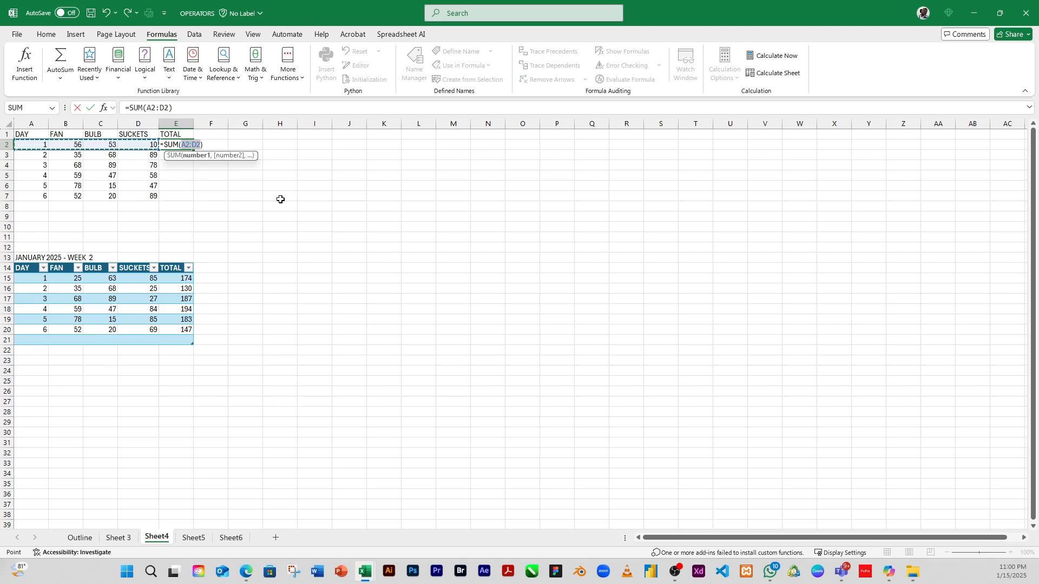
drag(65, 145, 152, 150)
key(Return)
click(187, 147)
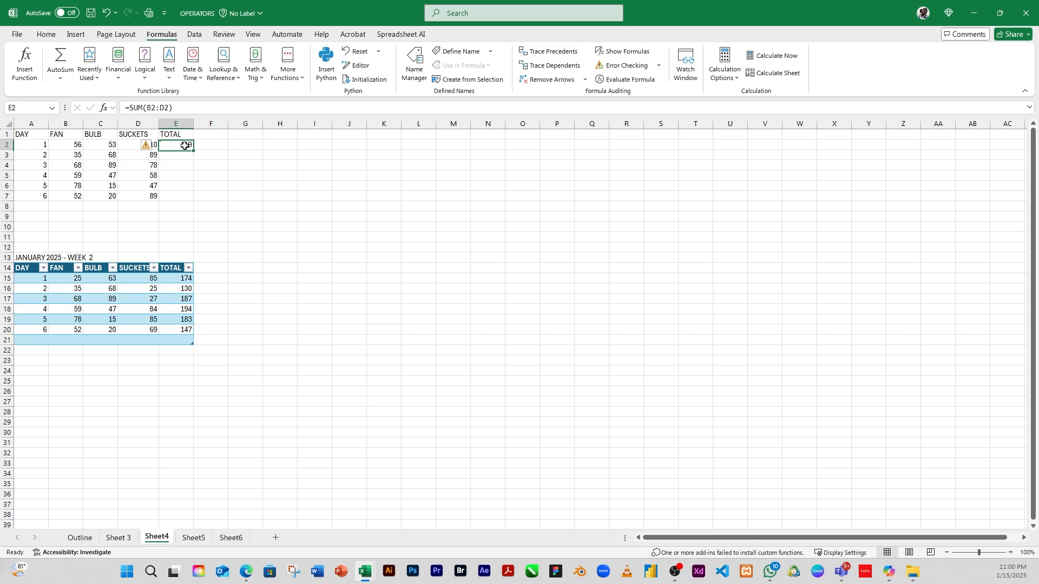
drag(195, 152, 194, 202)
- Check the formula in E15 of Sheet4's formatted table, and compare the plain table's layout with Sheet 3
click(183, 299)
key(Up)
key(Up)
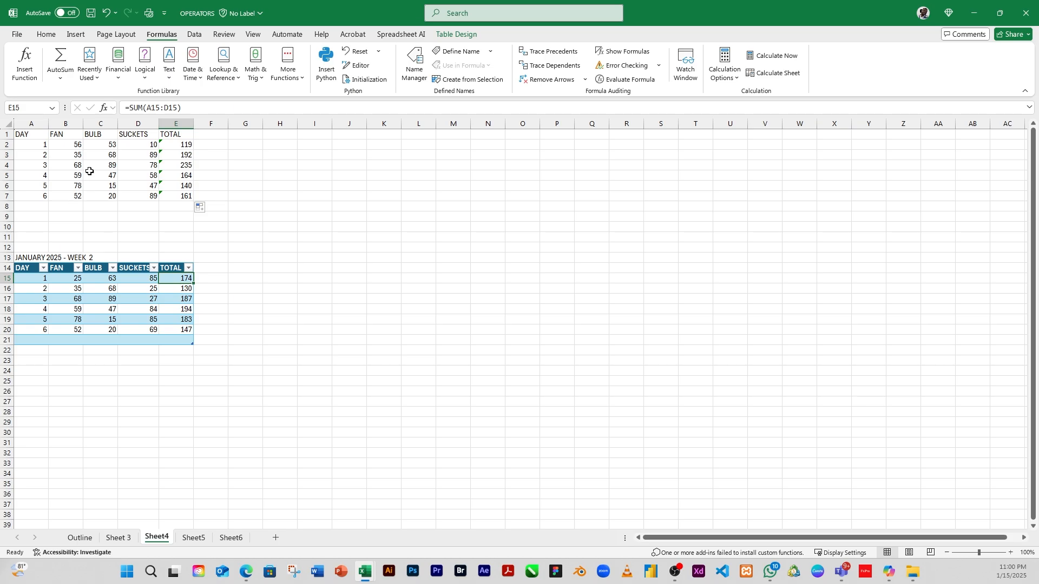
click(117, 538)
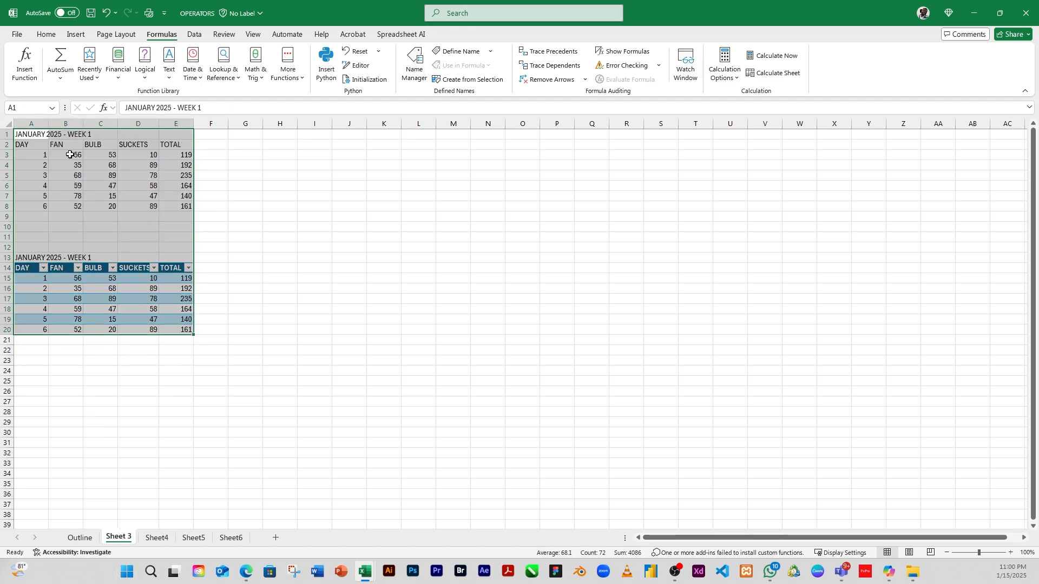
click(157, 538)
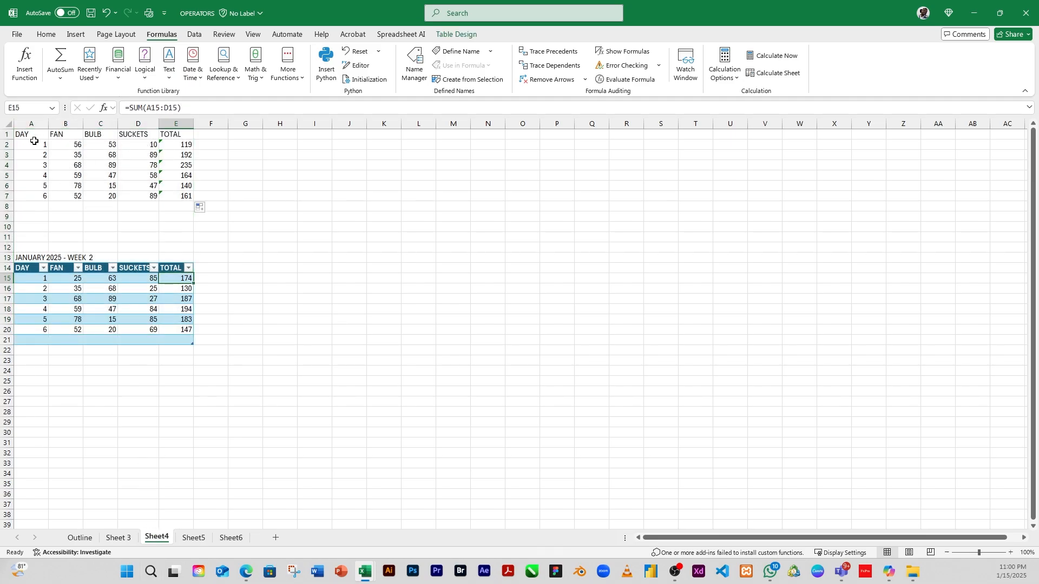
- Insert a blank row above the plain table's header row on Sheet4
click(7, 135)
right_click(7, 134)
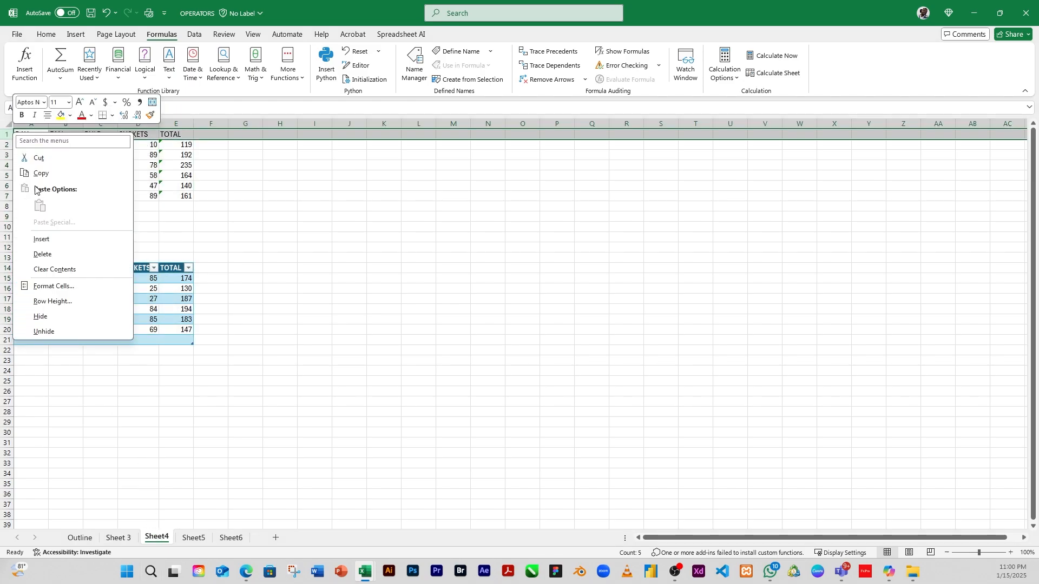
click(51, 238)
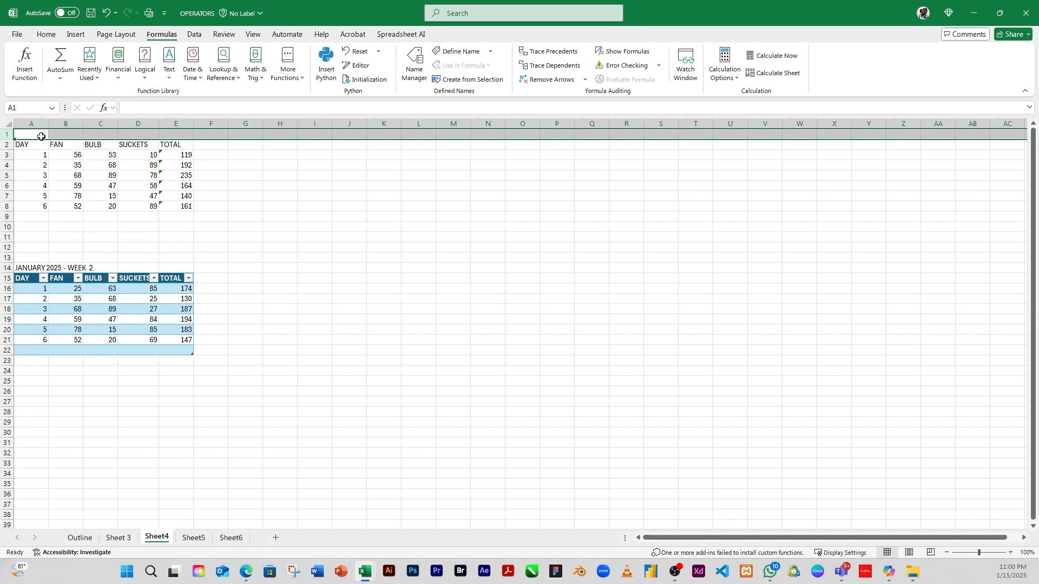
click(41, 136)
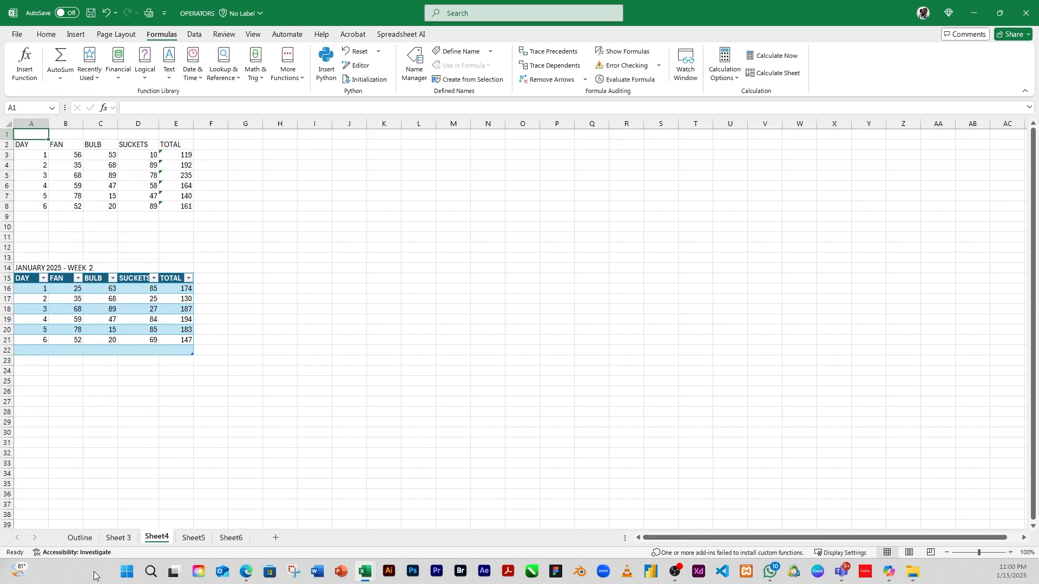
- Copy the title JANUARY 2025 - WEEK 1 from A1 of Sheet 3 into A1 of Sheet4, and check the formula in E5
click(118, 537)
click(28, 137)
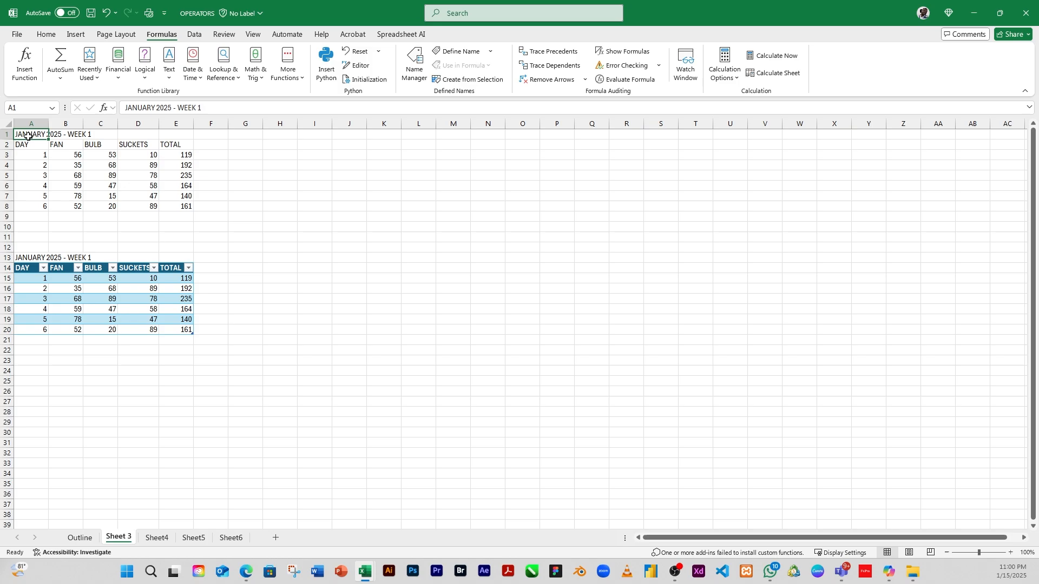
mouse_move(28, 136)
mouse_down()
mouse_move(83, 134)
mouse_move(38, 136)
mouse_up()
key(ctrl+c)
click(157, 537)
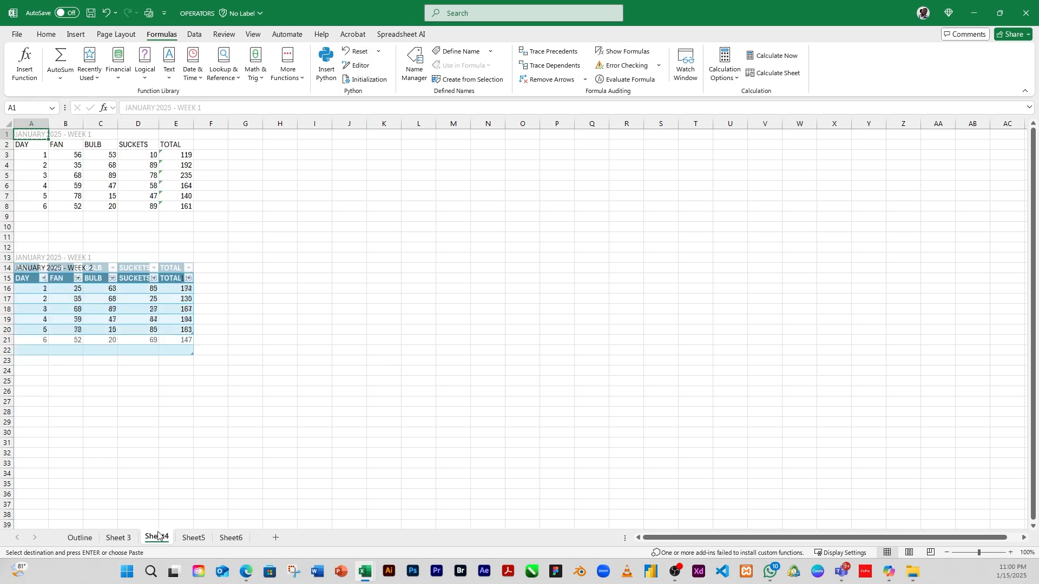
key(ctrl+v)
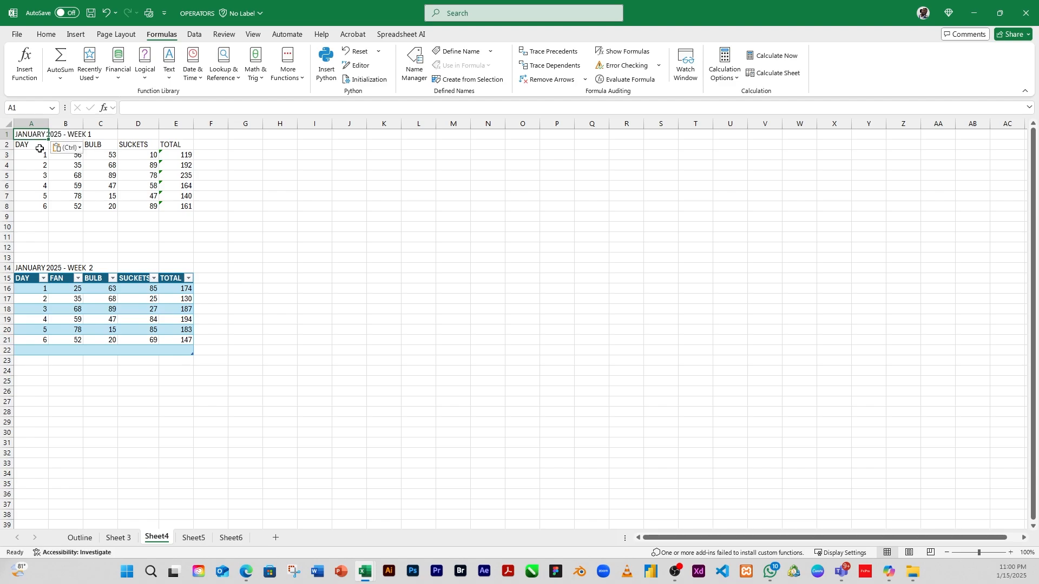
click(165, 238)
click(182, 176)
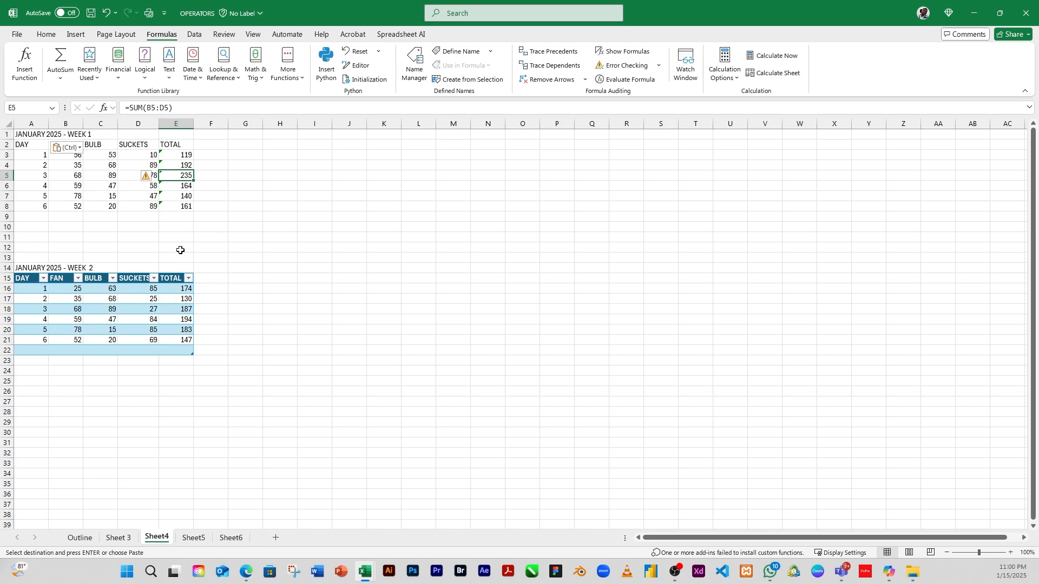
- Examine the daily total formulas on Sheet 3 and Sheet4 and the summary formula in cell A2 of Sheet5
click(199, 539)
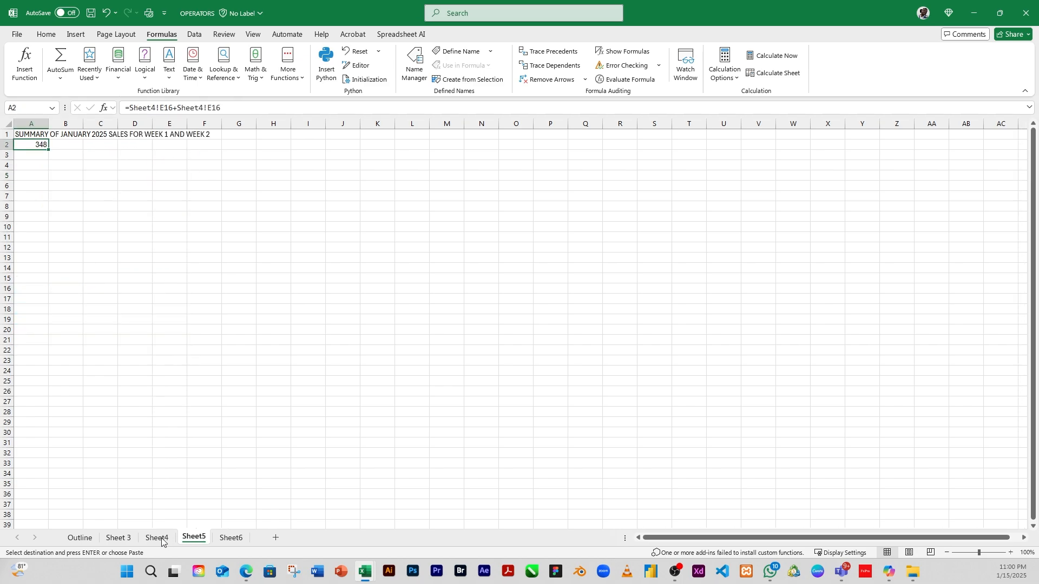
click(120, 538)
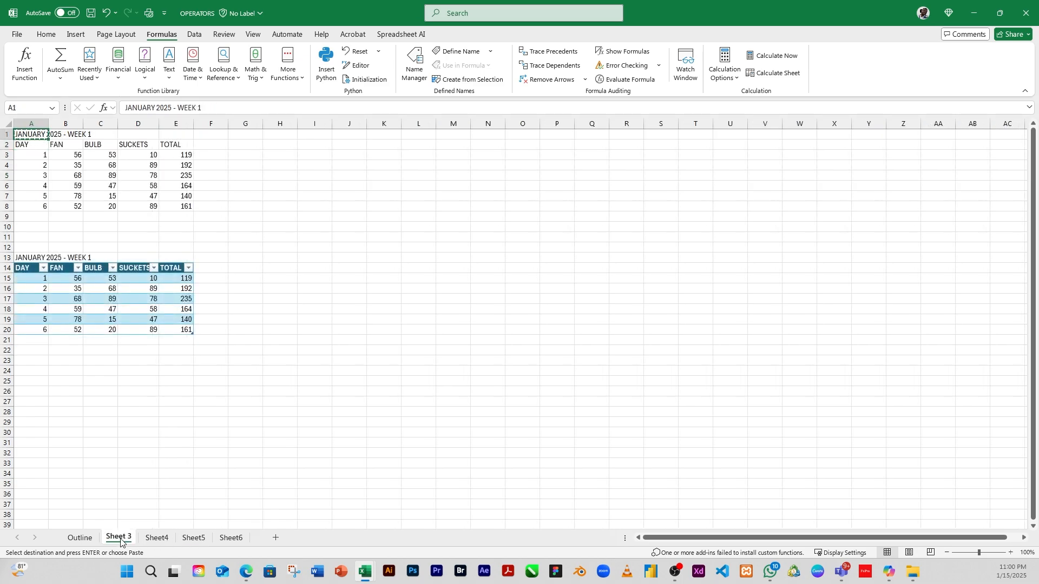
click(155, 539)
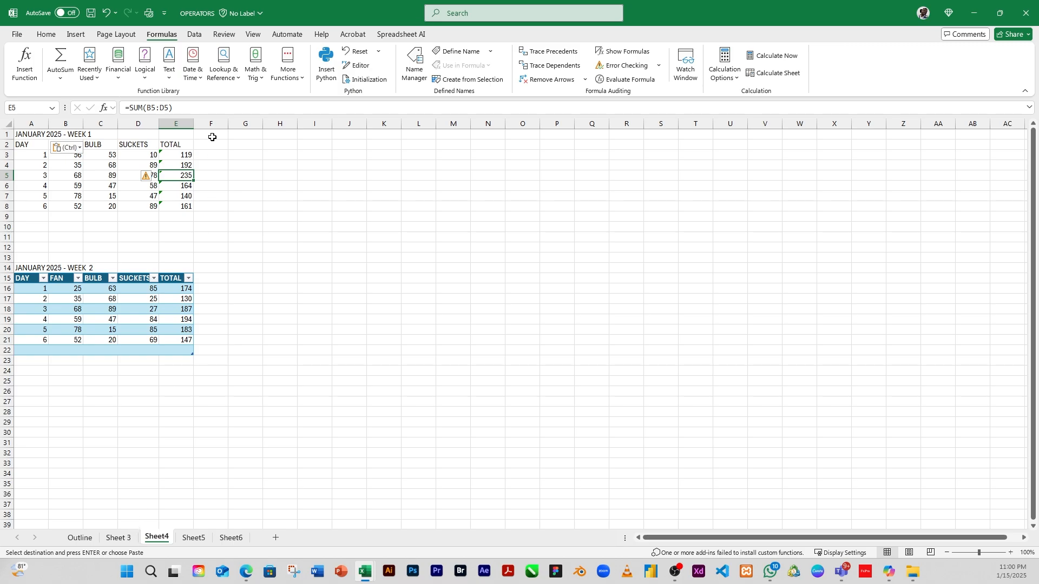
click(118, 537)
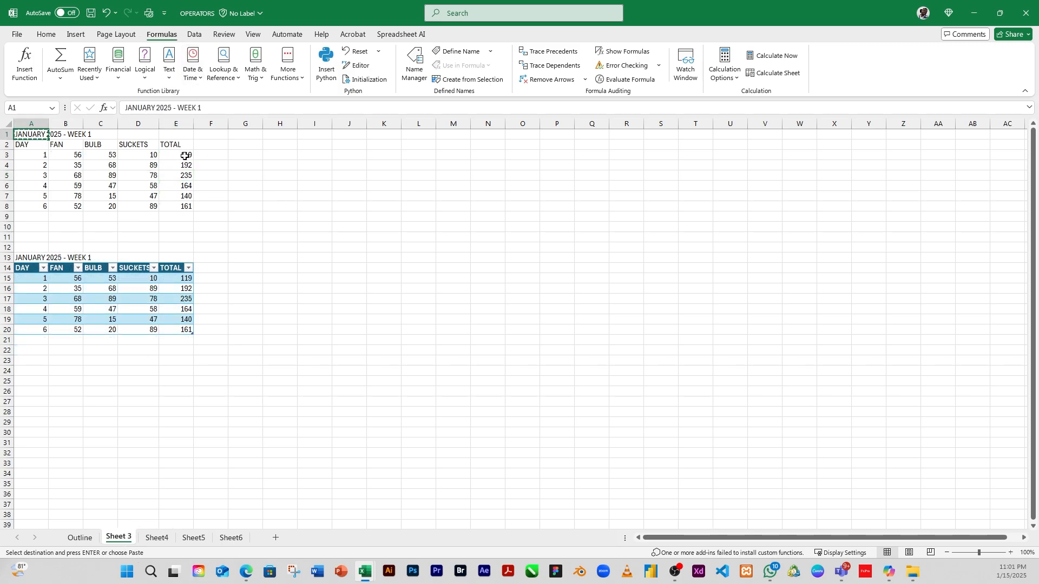
key(Escape)
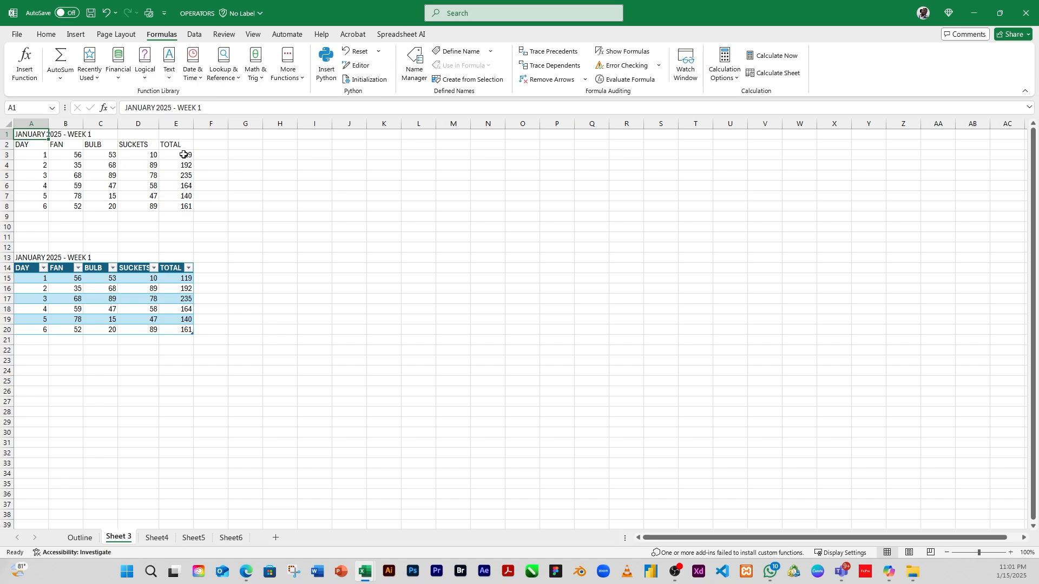
click(184, 155)
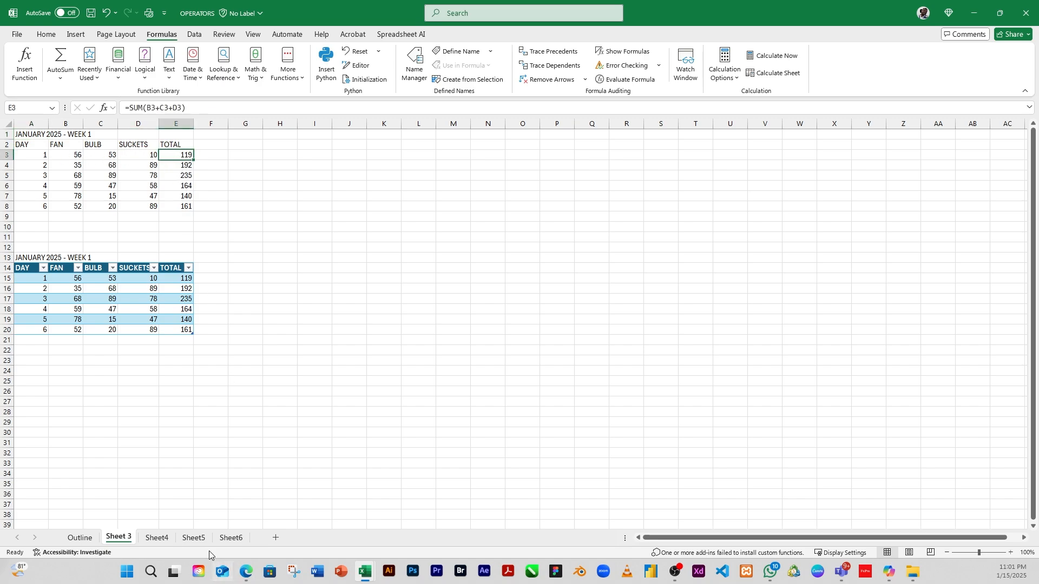
click(157, 537)
click(190, 156)
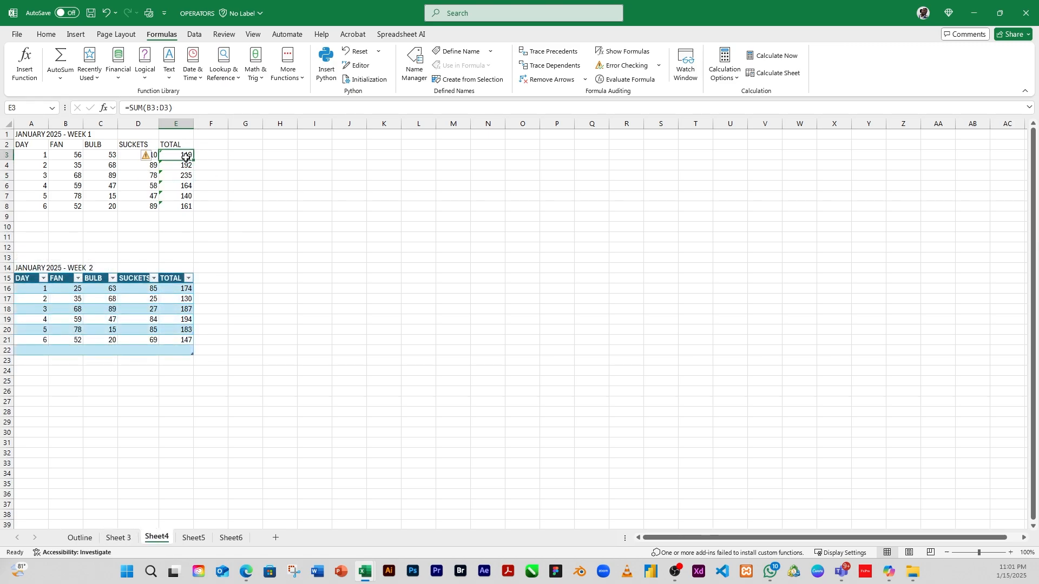
click(193, 537)
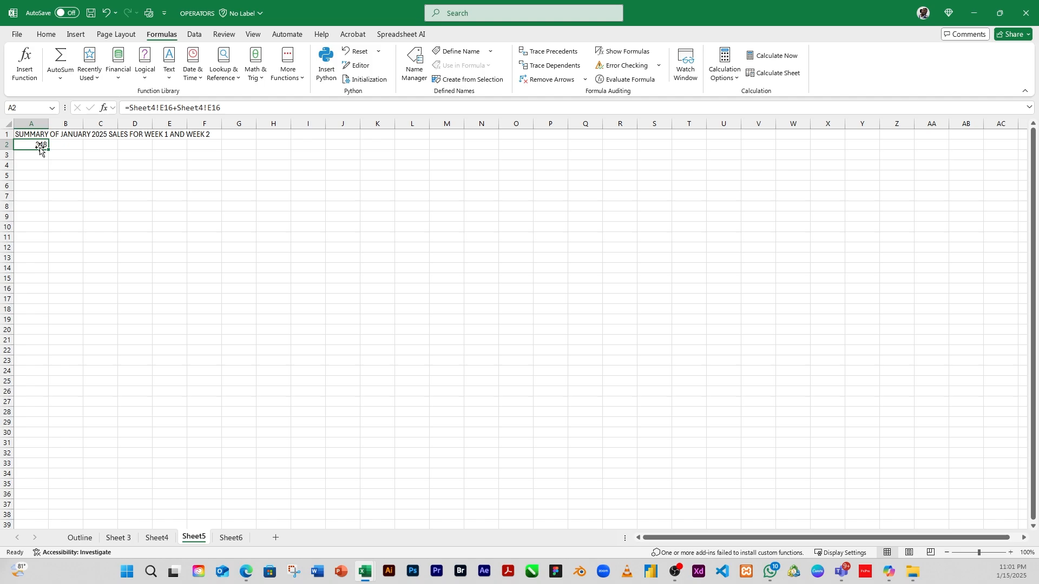
- Replace the formula in cell A2 of Sheet5 with ='Sheet 3'!E3+Sheet4!E3 to add the first-day totals across sheets
key(Delete)
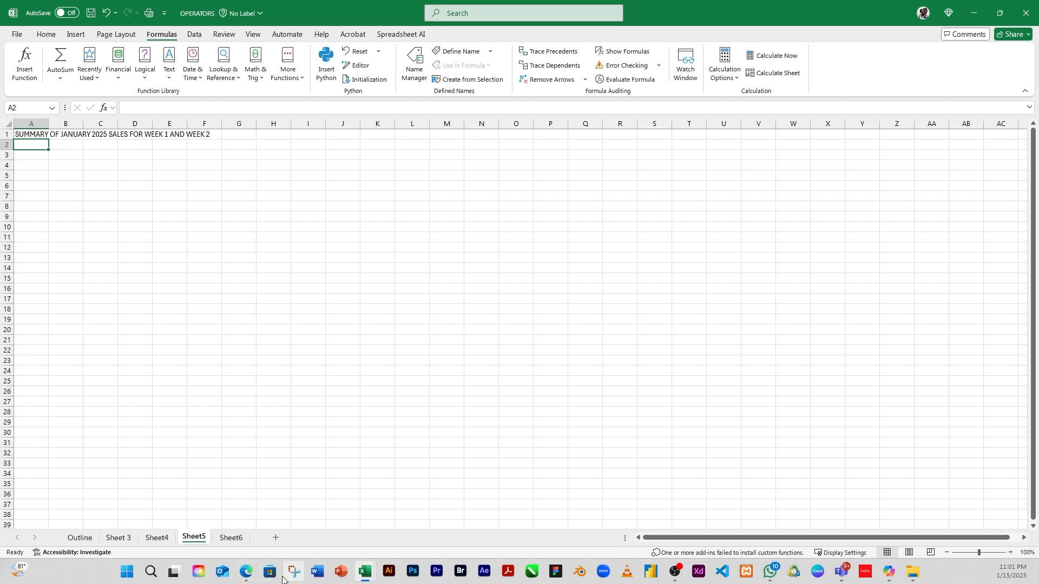
text(S=)
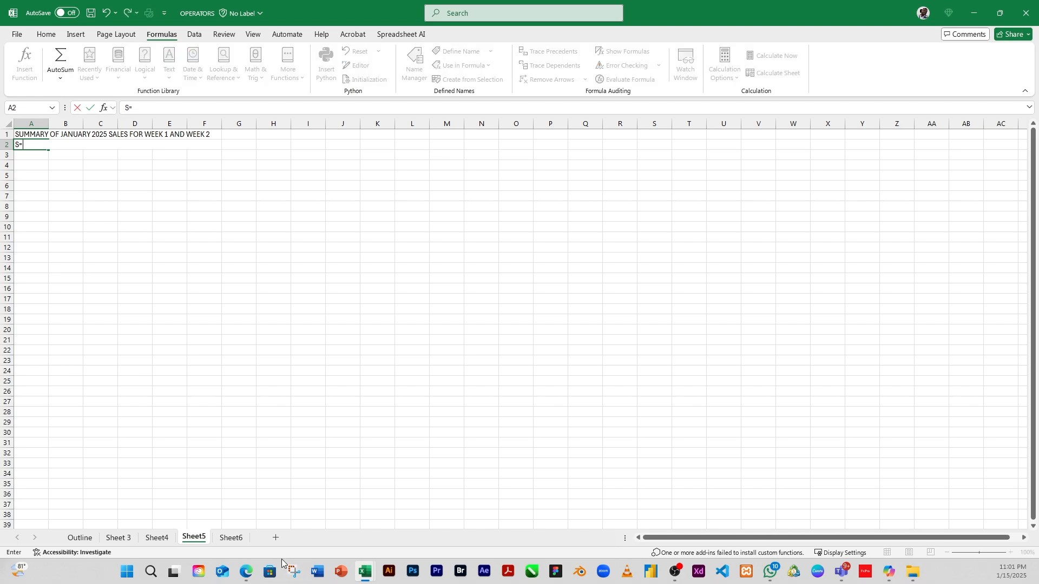
key(BackSpace)
key(BackSpace)
text(=)
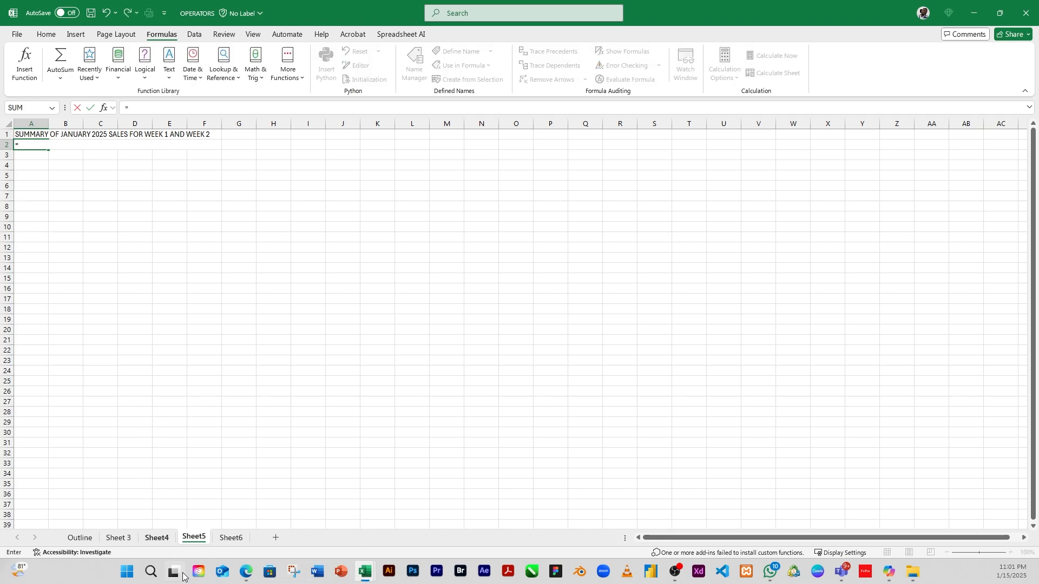
click(121, 538)
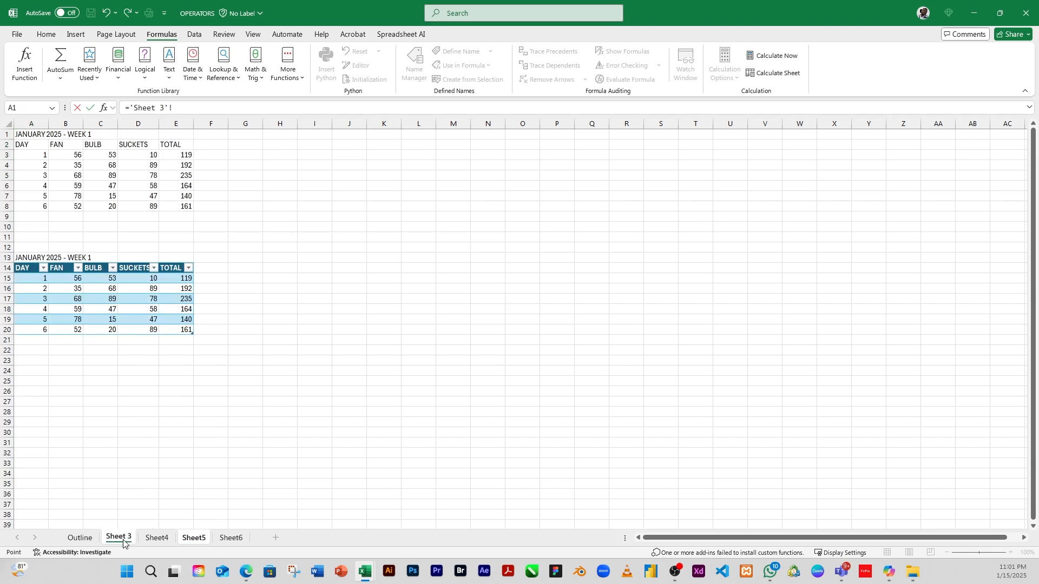
click(185, 156)
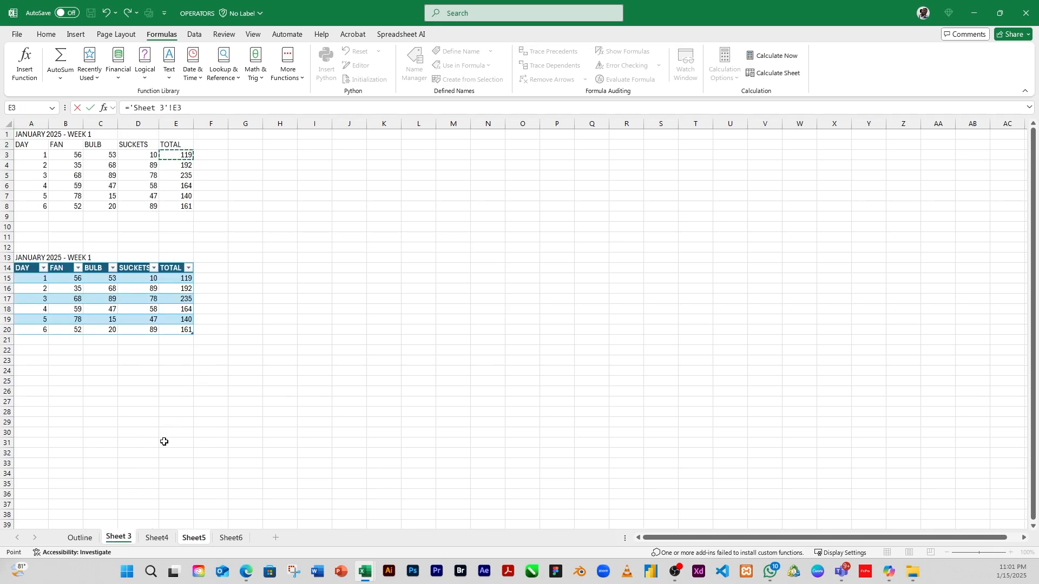
click(184, 107)
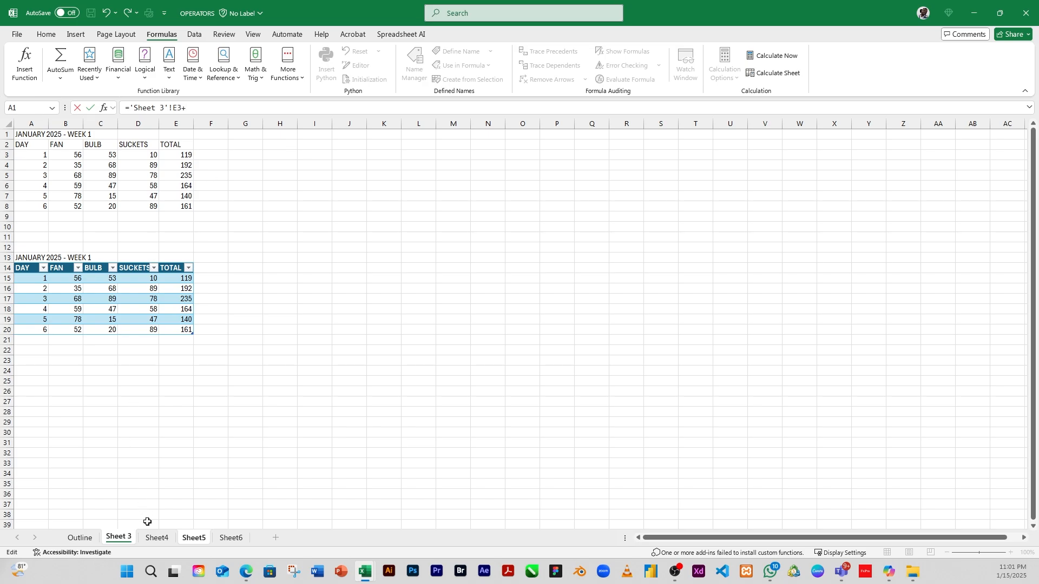
click(157, 537)
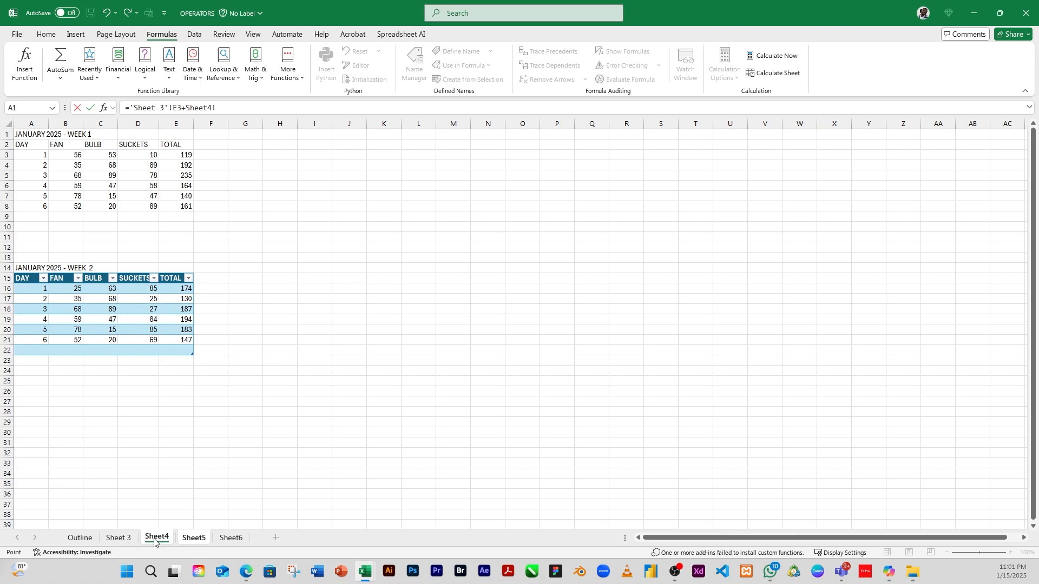
click(186, 155)
key(Return)
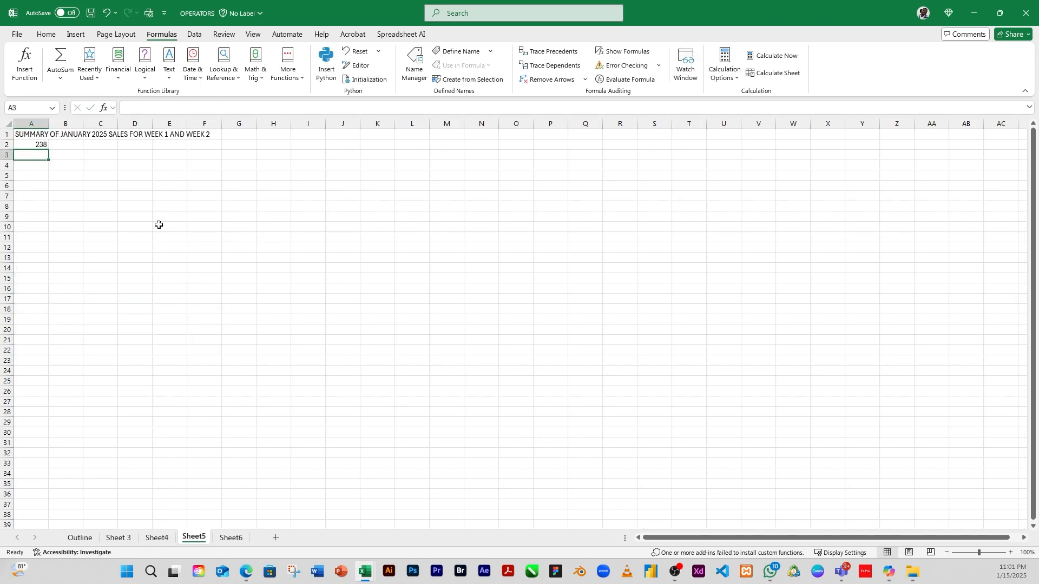
- Review the full cross-sheet formula in cell A2 and leave it as it is
click(35, 151)
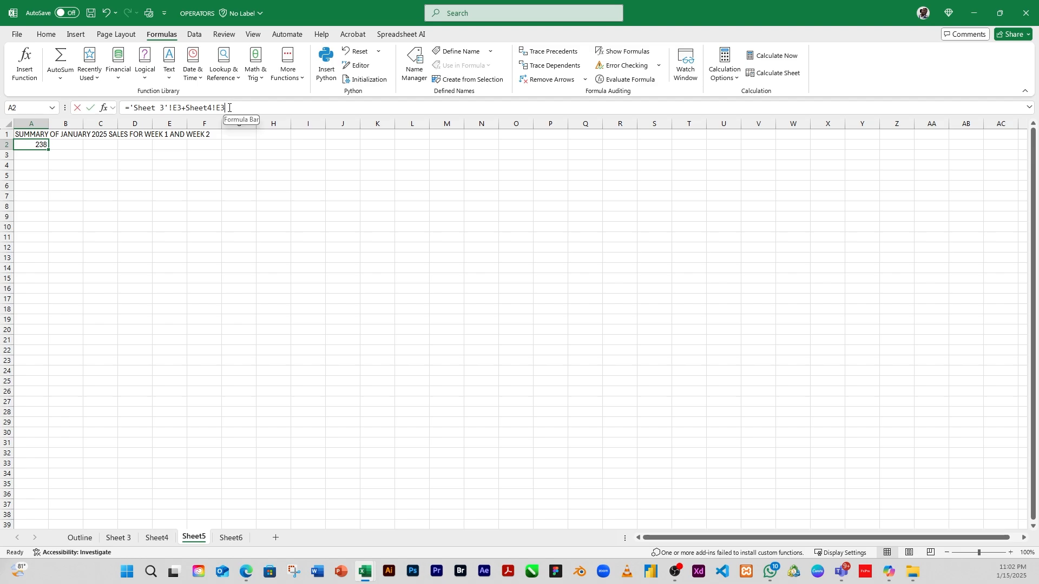
drag(229, 106, 124, 108)
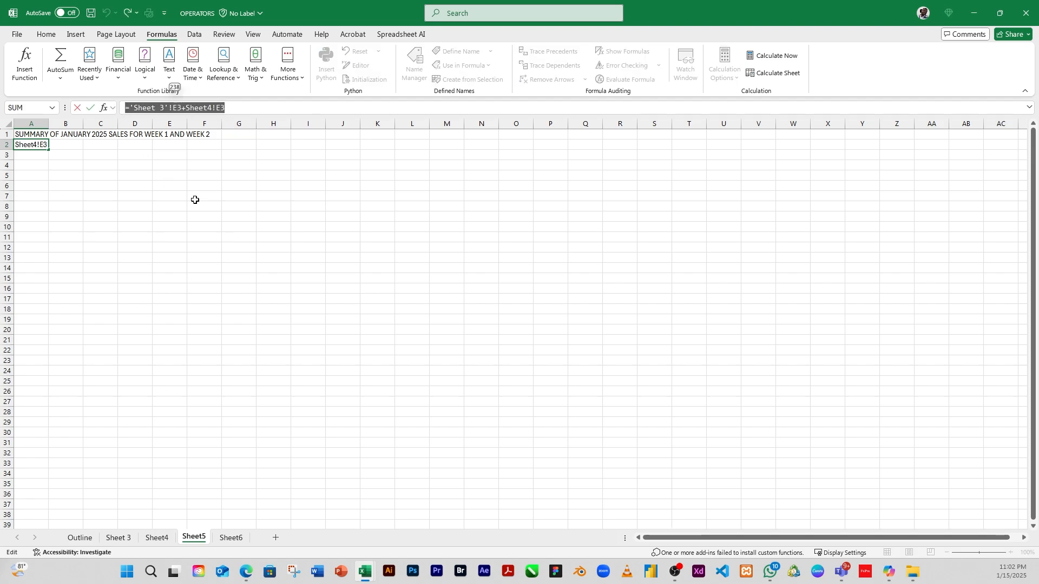
click(246, 111)
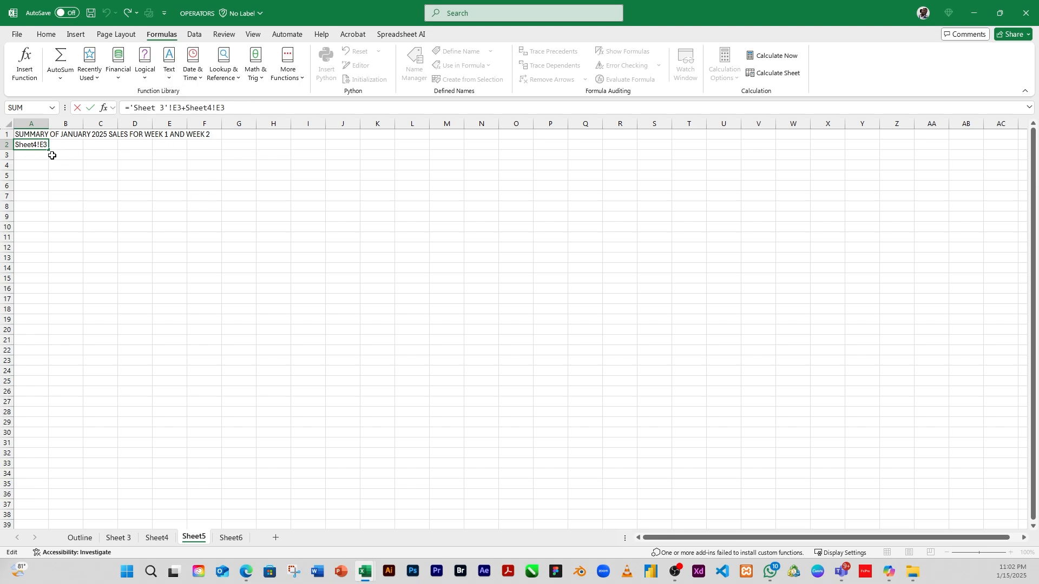
key(Return)
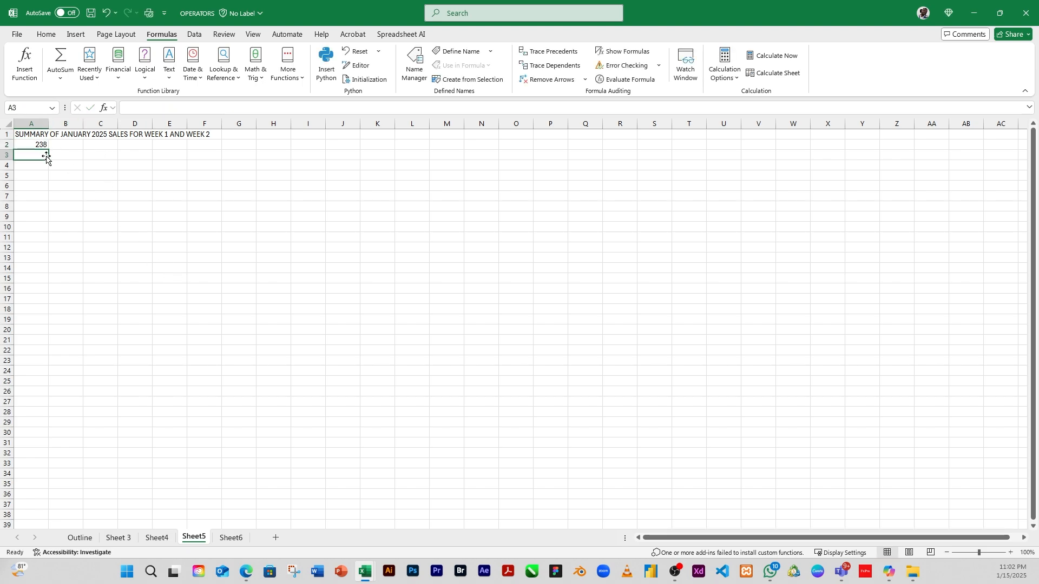
- Fill the cross-sheet formula from A2 down through A10 and clear the surplus results in A8:A10
click(38, 145)
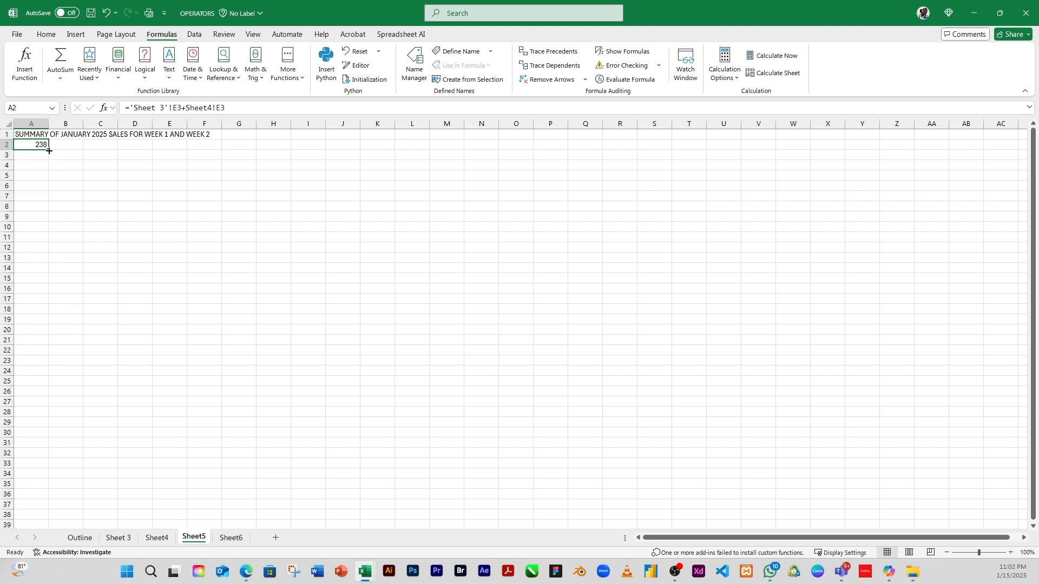
drag(48, 150, 35, 230)
key(Delete)
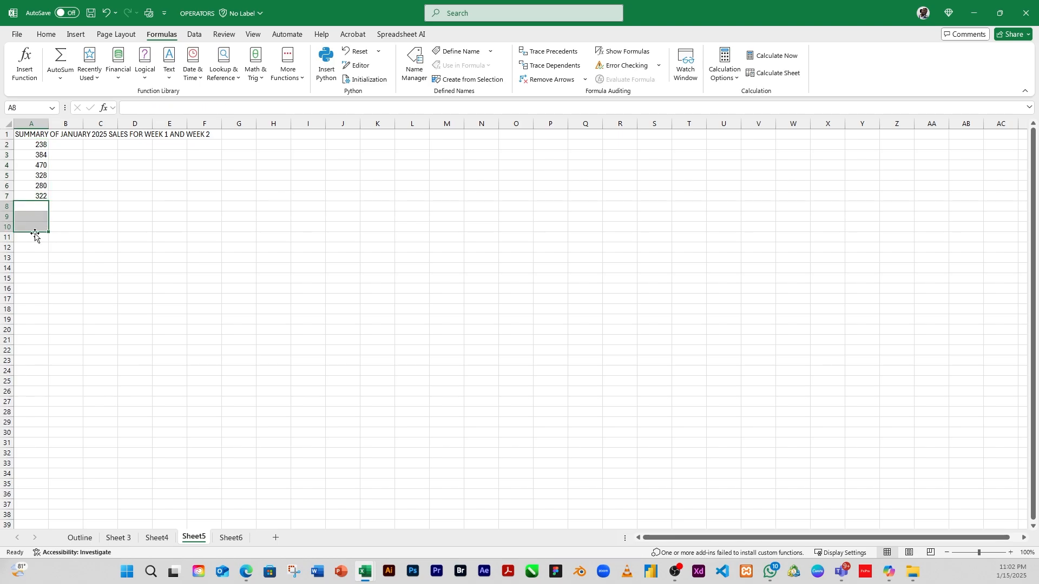
- Compare the daily totals on Sheet 3 and Sheet4 with the summary results in A2:A7 of Sheet5
click(117, 538)
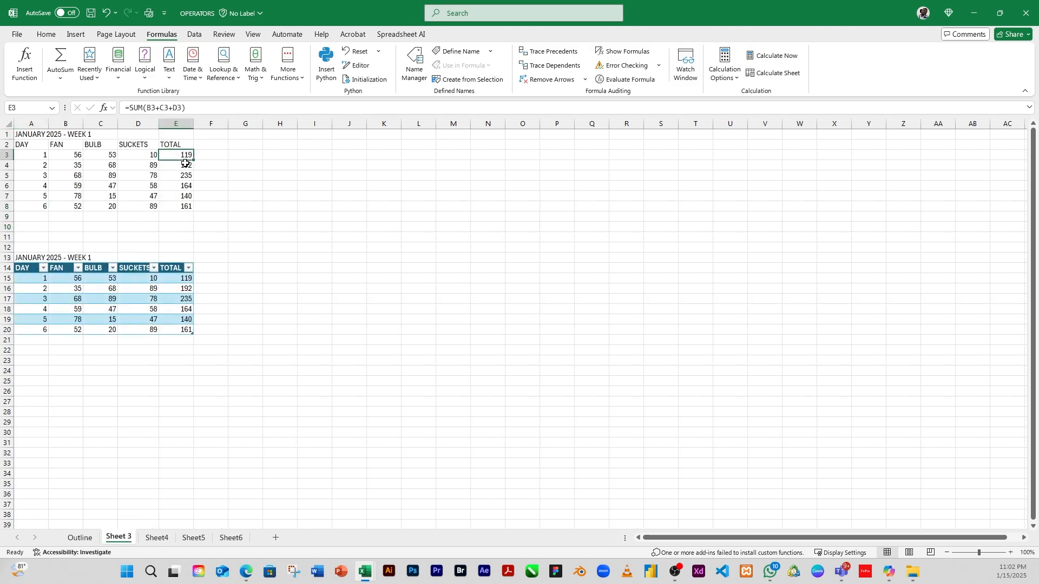
click(157, 537)
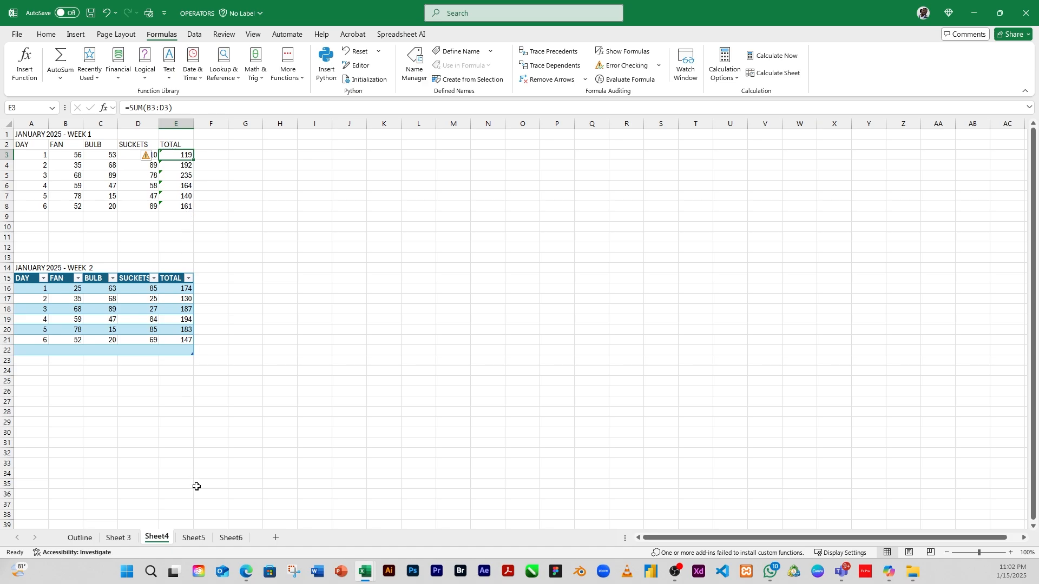
click(198, 537)
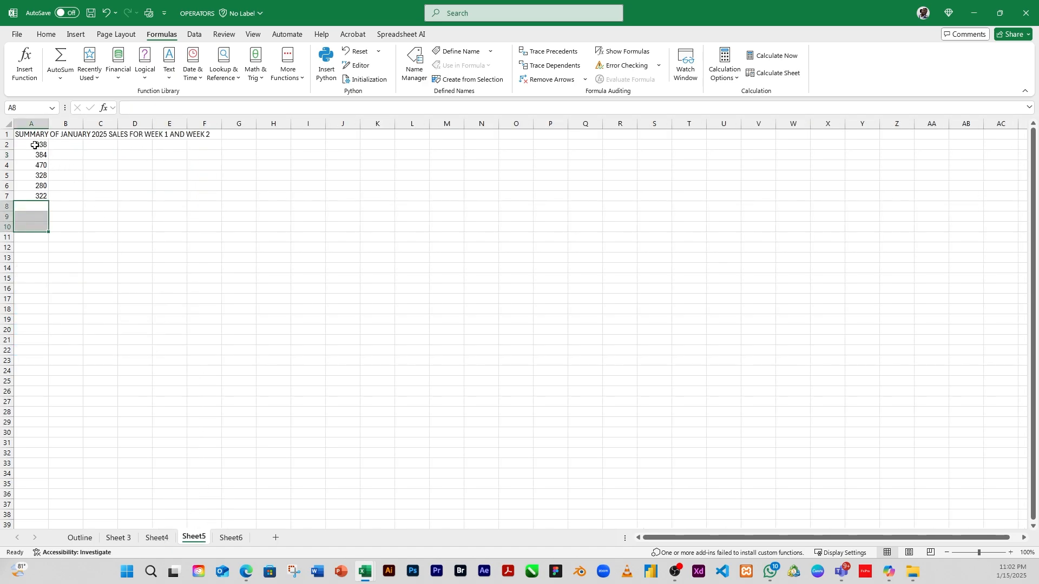
drag(37, 145, 36, 199)
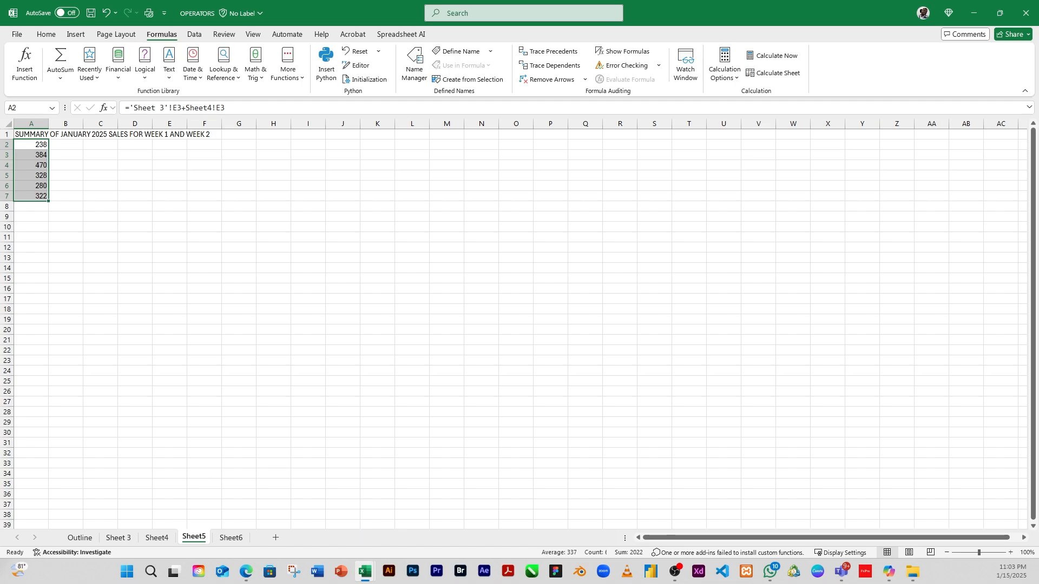
key(alt+Tab)
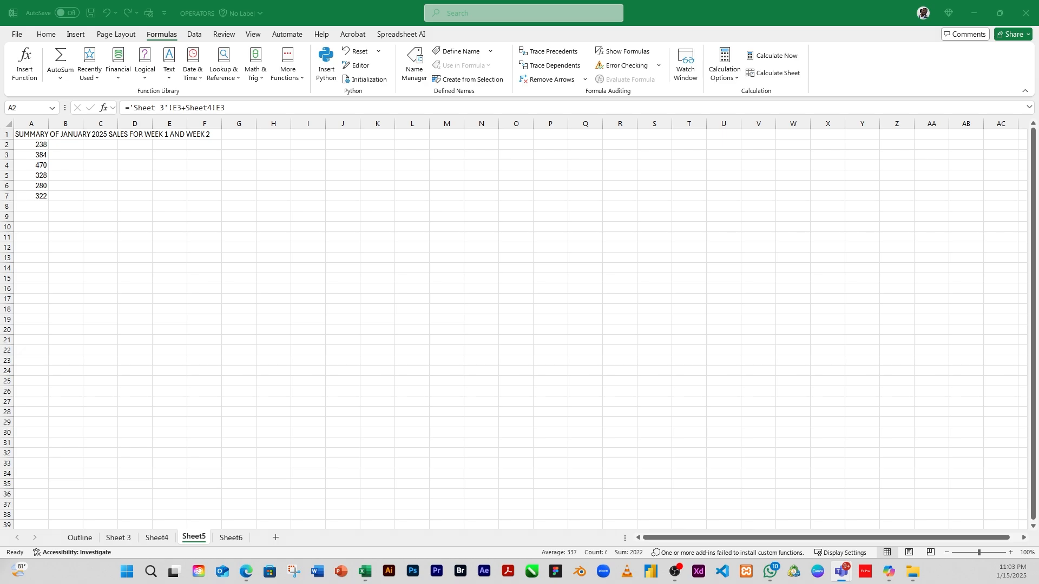
key(alt+Tab)
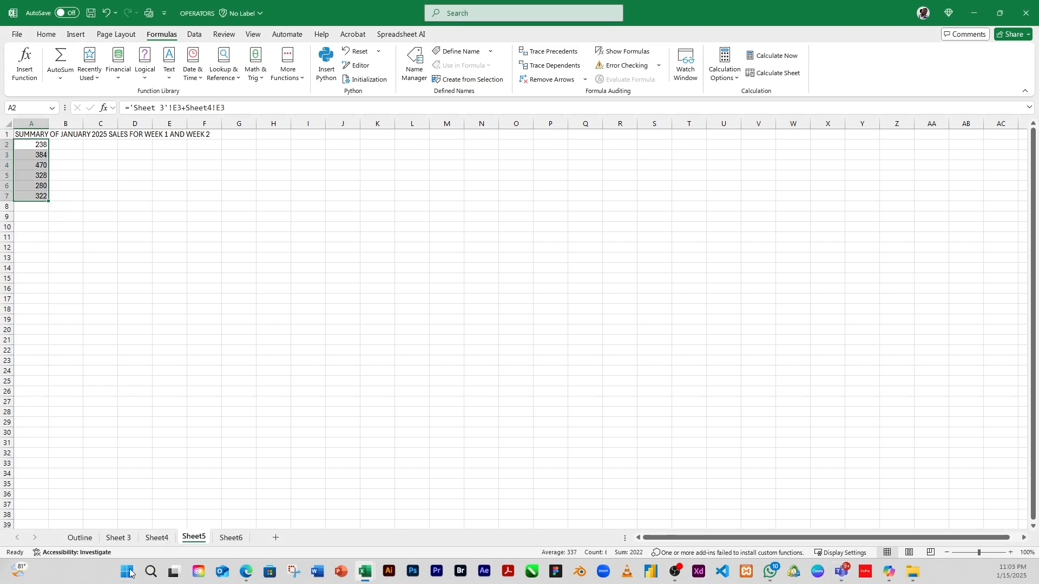
- Go back to the Outline sheet and select the Cell range topic
click(80, 537)
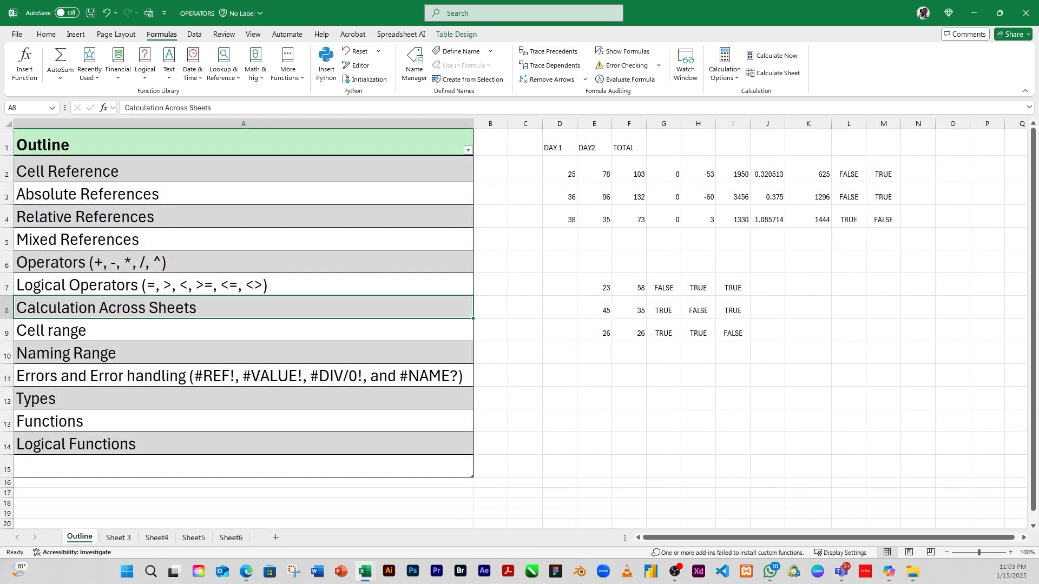
click(144, 331)
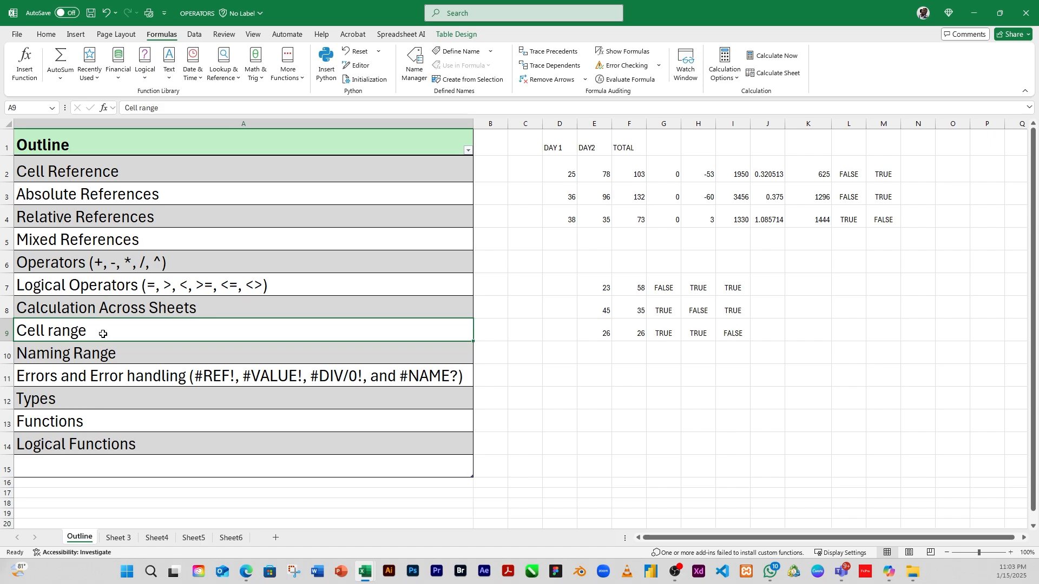
key(alt+Tab)
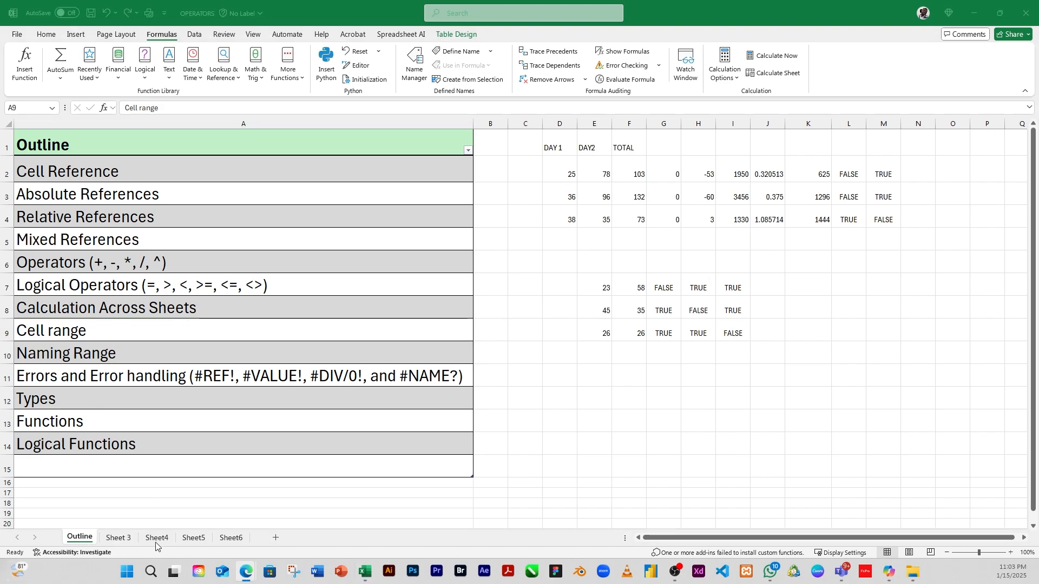
- On Sheet 3, total day 1's sales in cell F3 with the range formula =SUM(B3:D3)
click(126, 544)
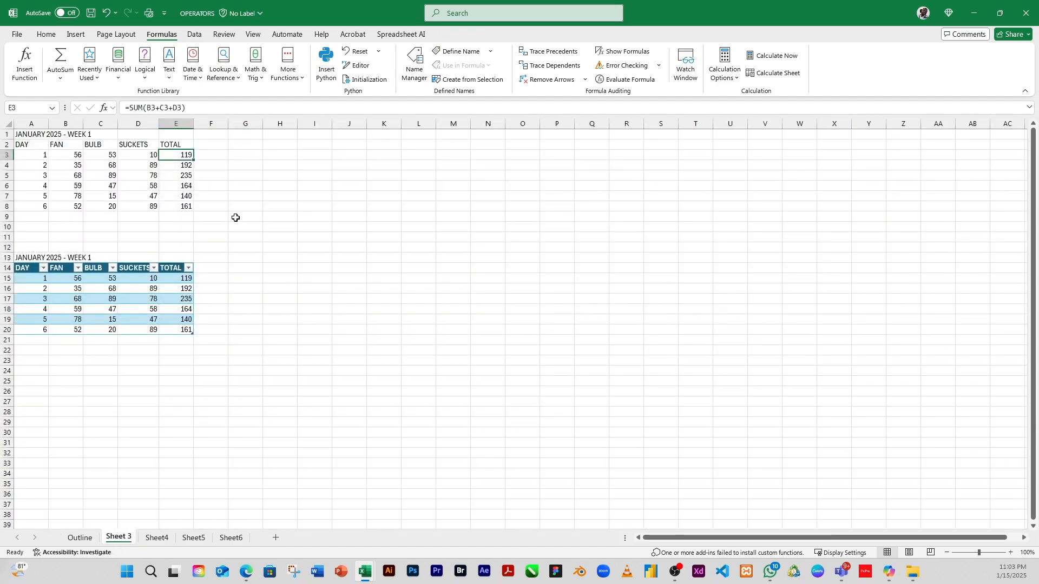
click(182, 279)
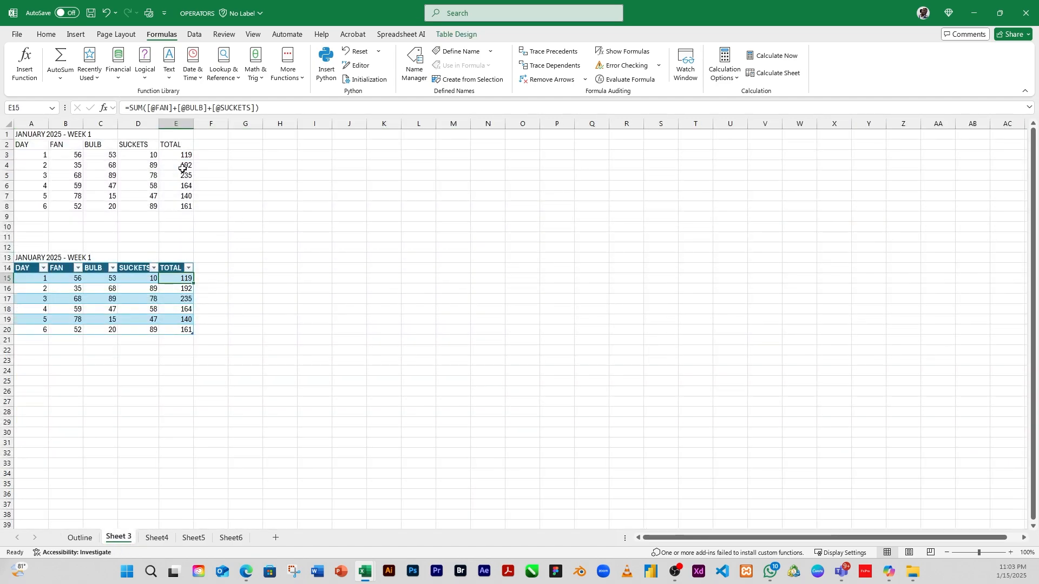
click(212, 158)
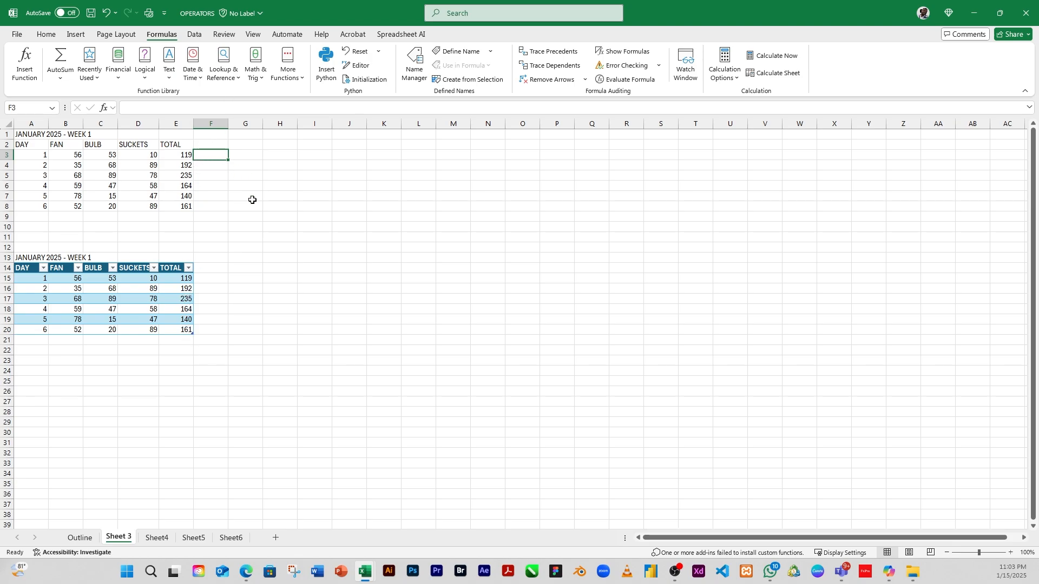
text(=SU)
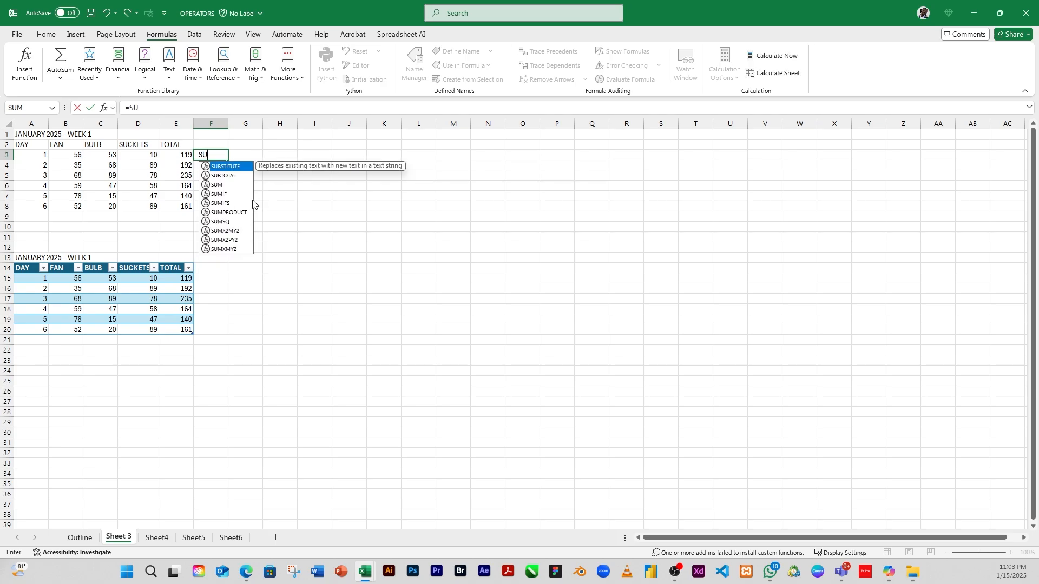
text(M()
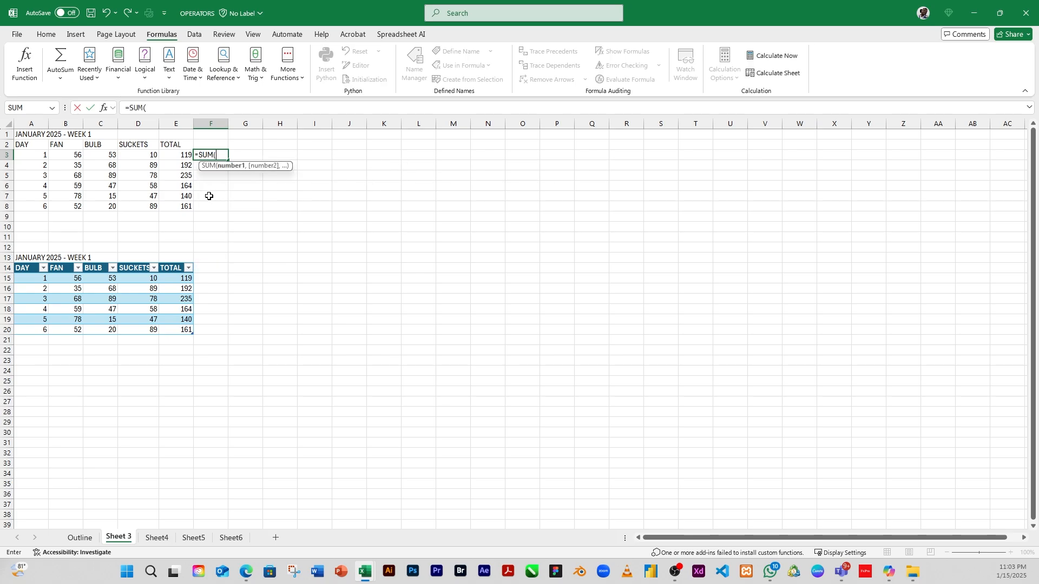
drag(66, 154, 140, 156)
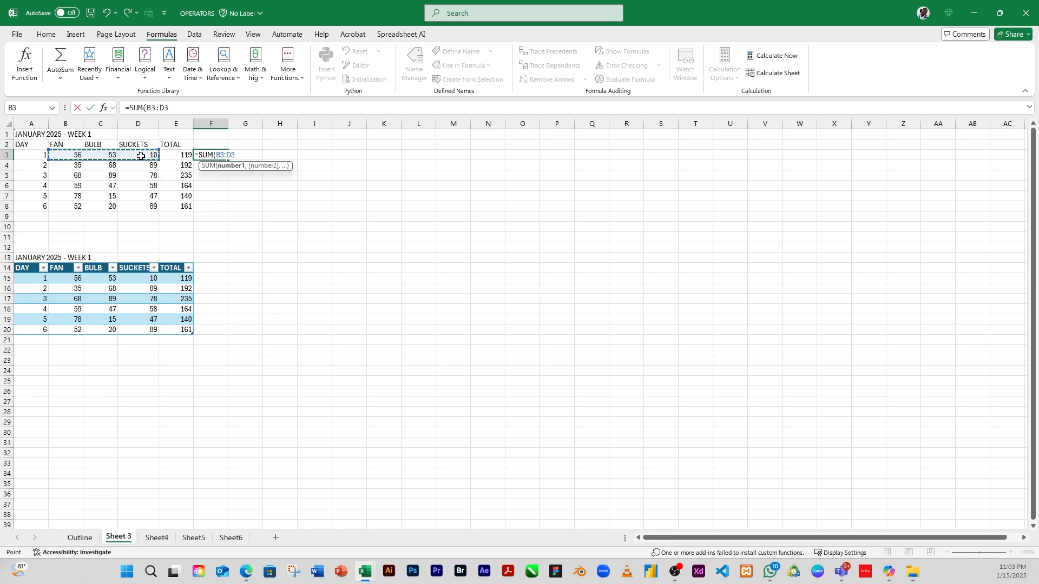
text())
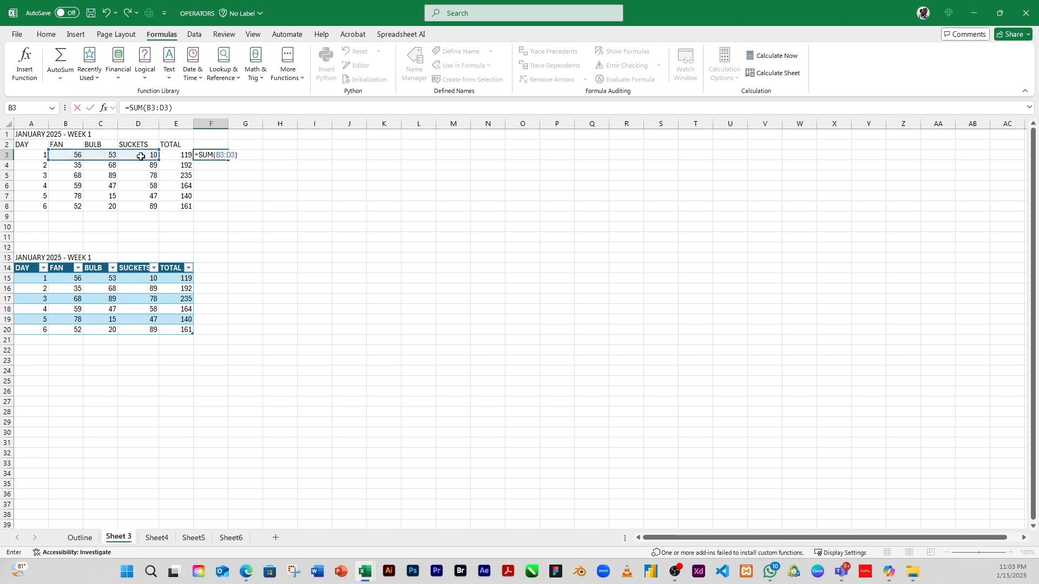
key(Return)
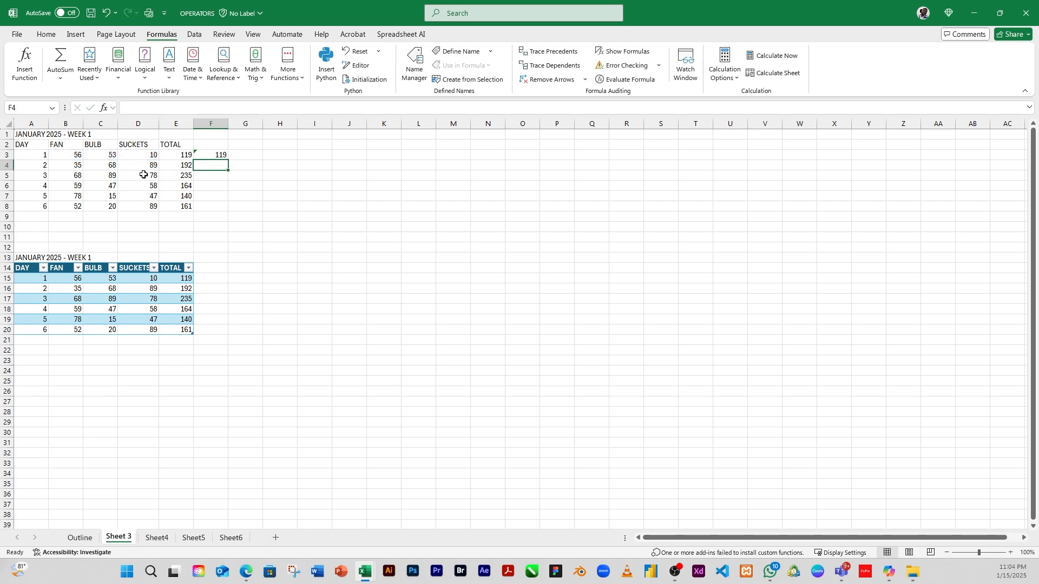
- Examine the start and end references of the range formula in F3, leave it as it is, and compare it with the formula in E3
click(219, 156)
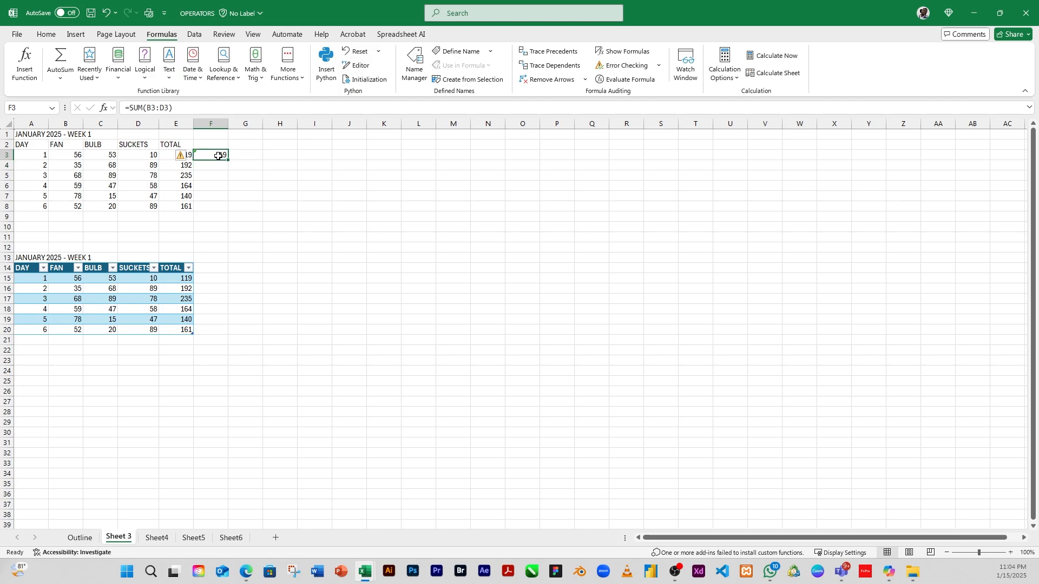
click(159, 107)
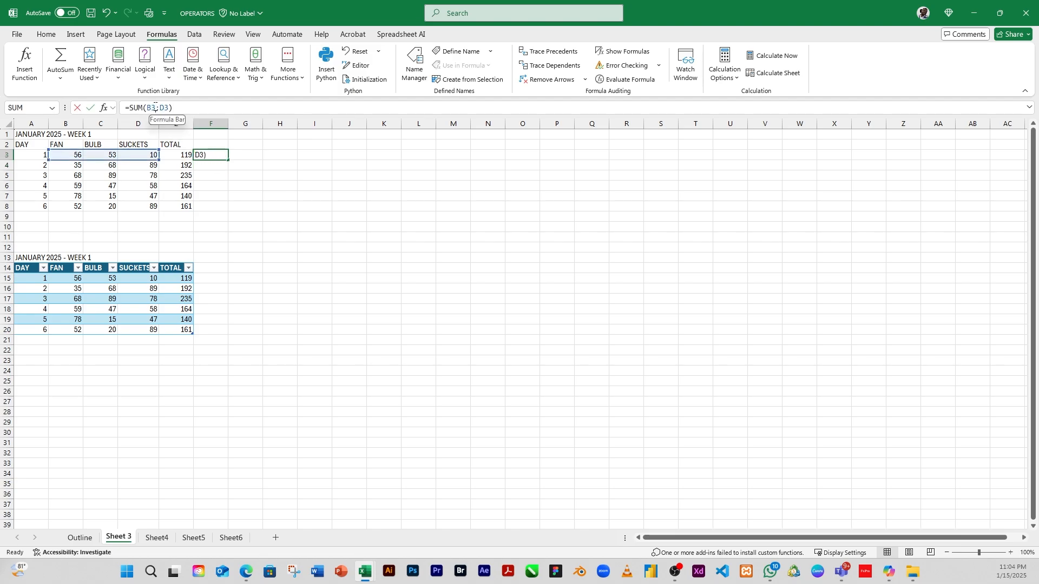
drag(158, 107, 160, 107)
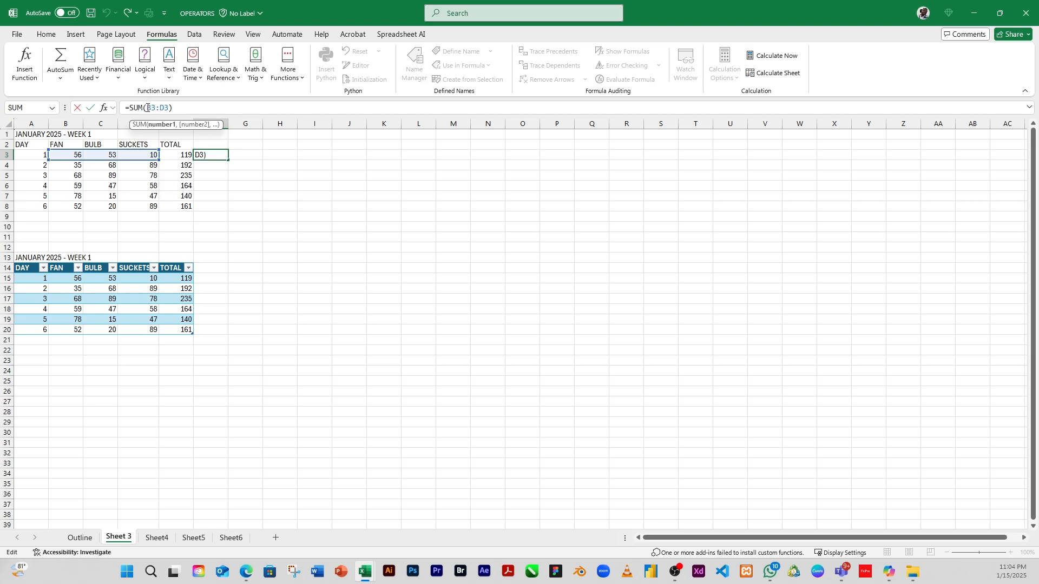
double_click(149, 108)
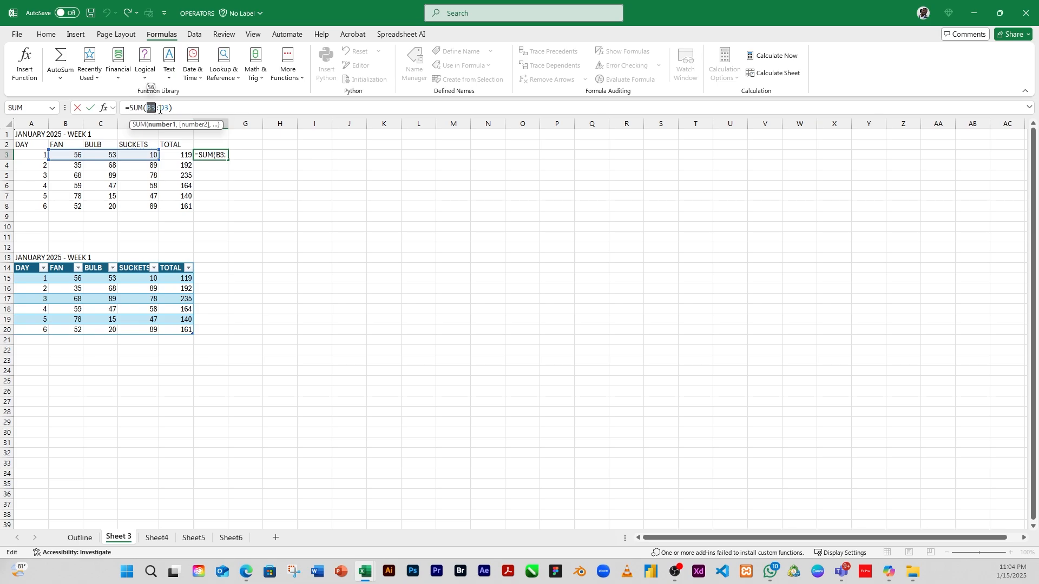
double_click(164, 107)
click(172, 154)
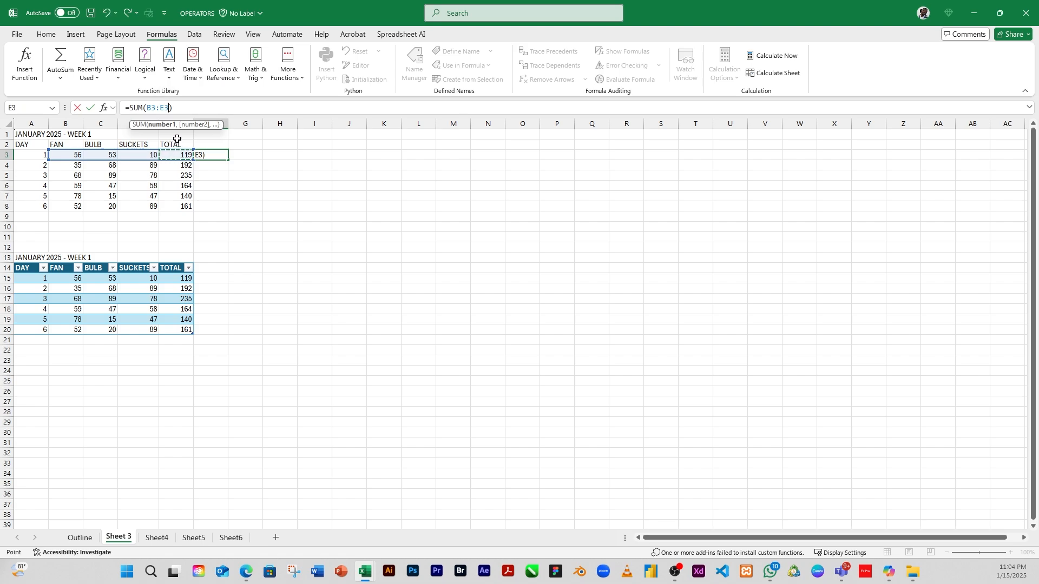
key(Escape)
click(179, 155)
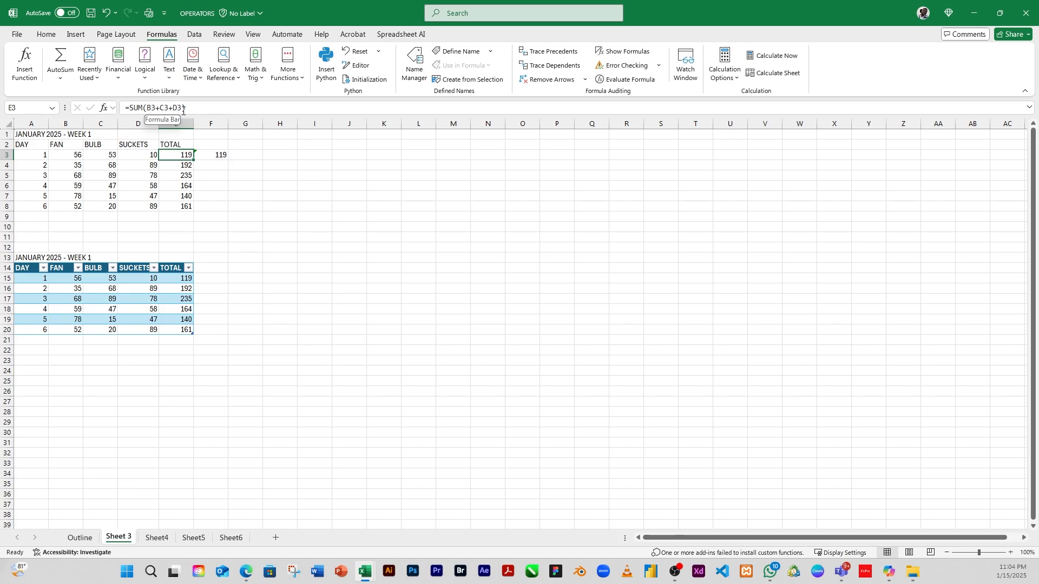
- Fill the range formula from F3 down through F8
click(211, 152)
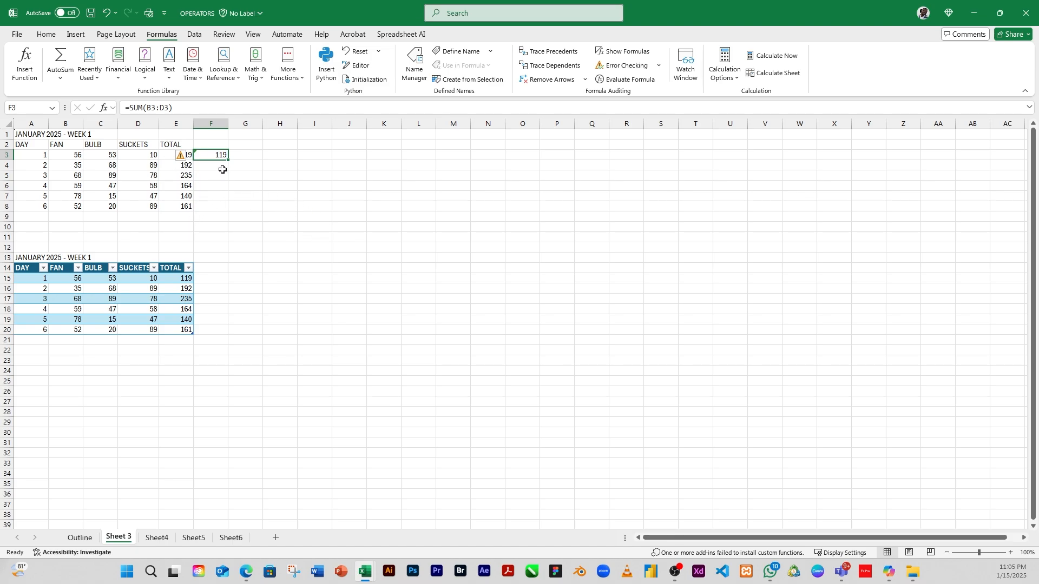
drag(226, 160, 234, 212)
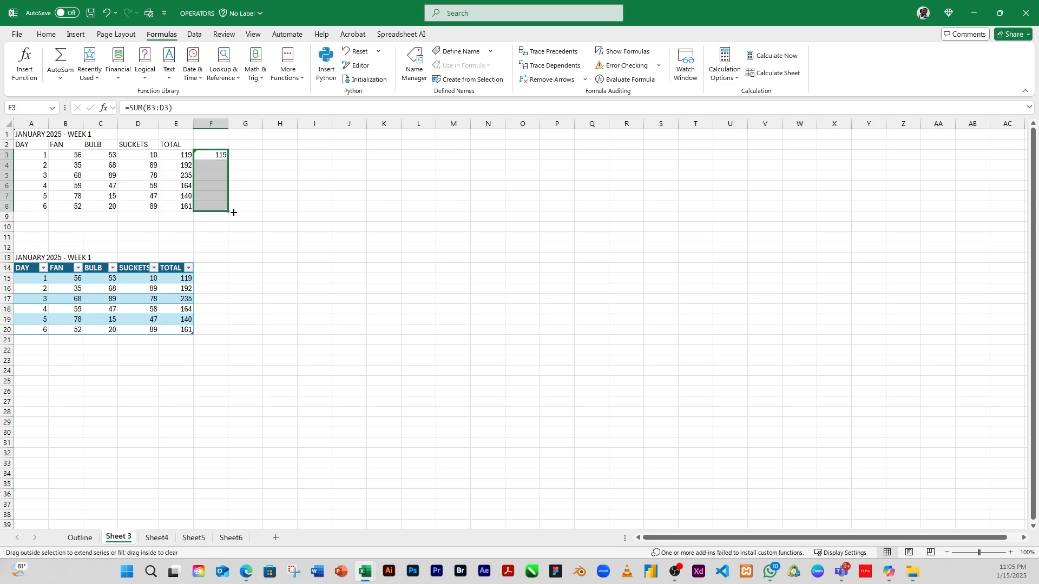
click(287, 178)
- Compare the cell-range SUM formula in F3 with the cell-by-cell addition formula in E3
click(214, 155)
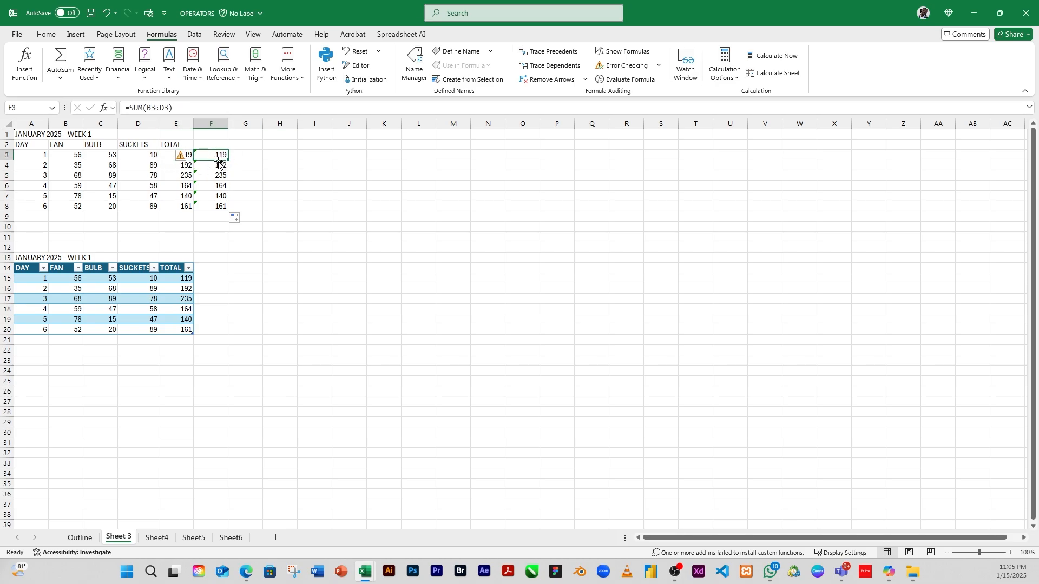
click(166, 155)
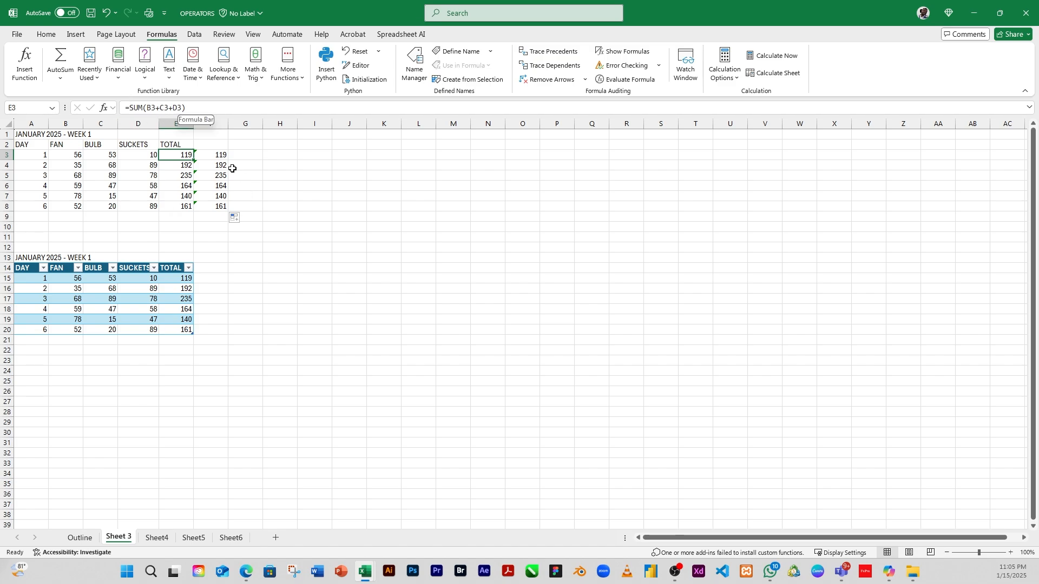
click(215, 155)
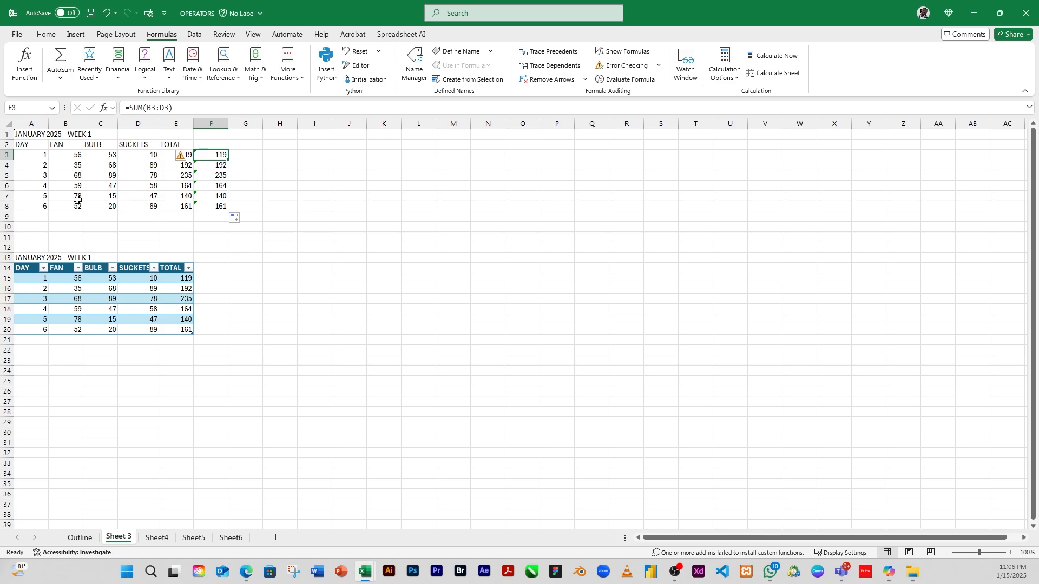
- Highlight the sales figures in B3:D8 as an example of a cell range, and clear the selection
drag(61, 155, 150, 206)
right_click(143, 212)
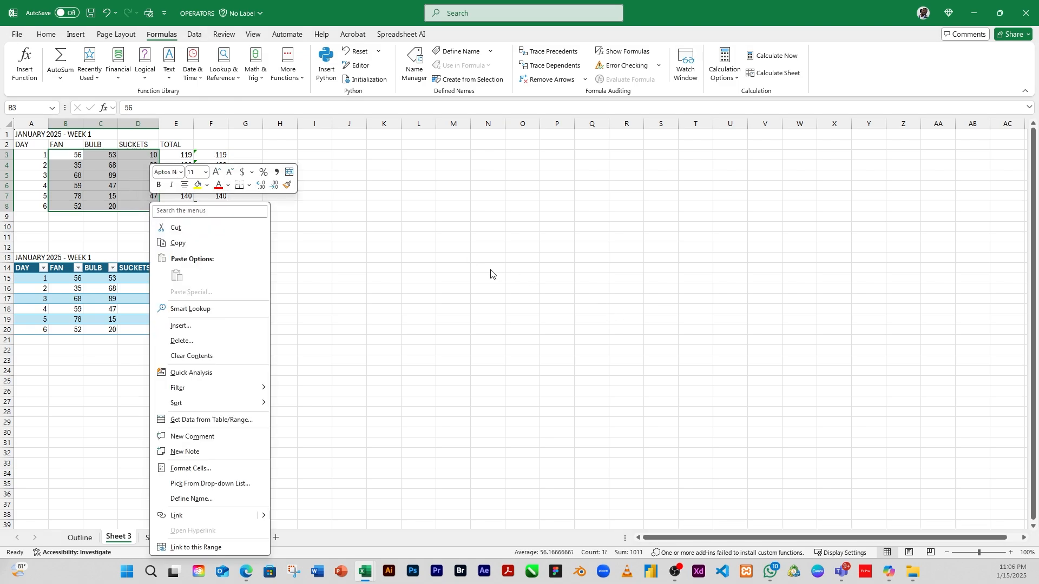
click(385, 208)
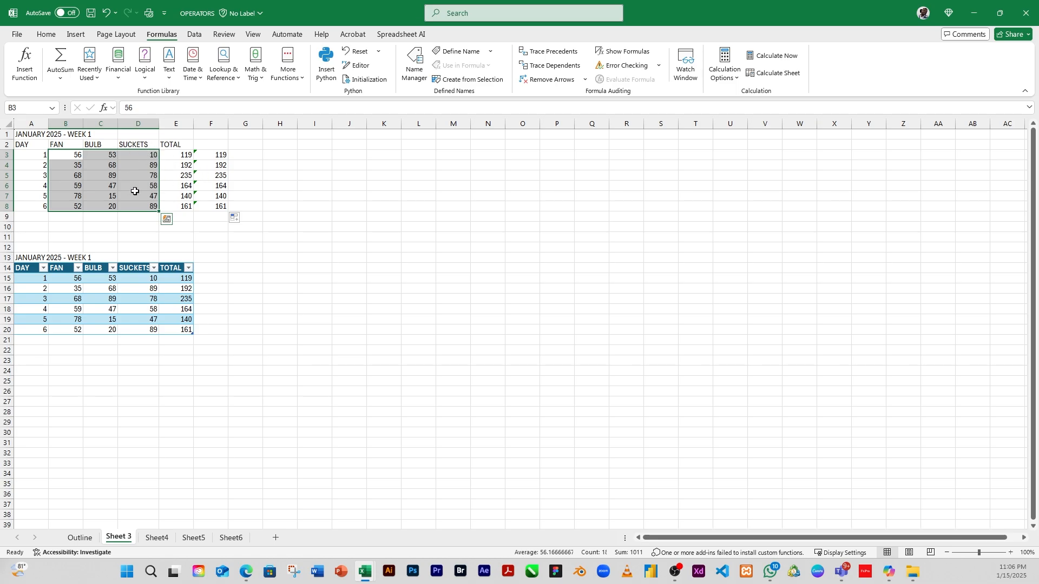
click(109, 166)
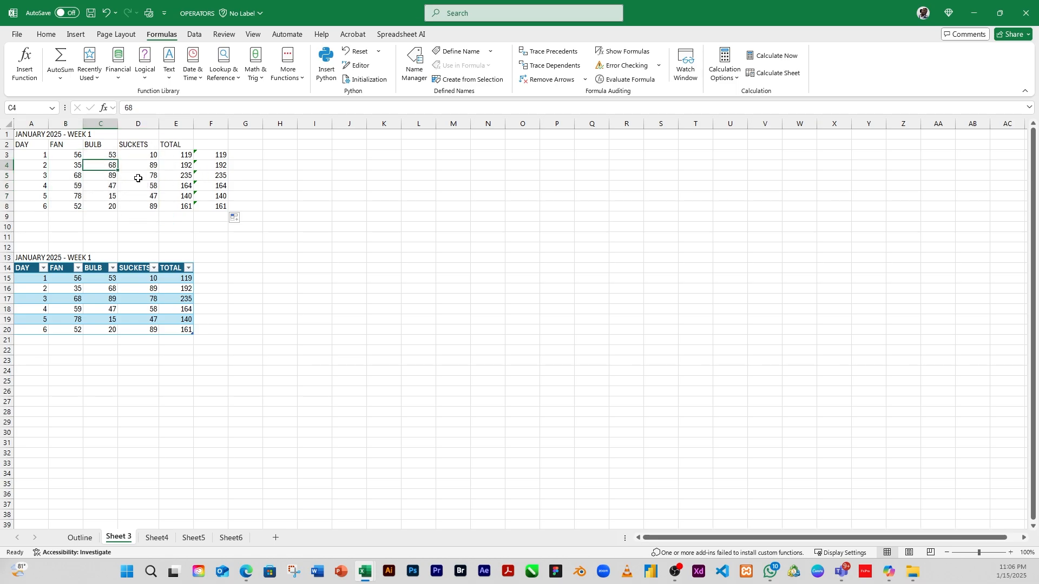
click(358, 206)
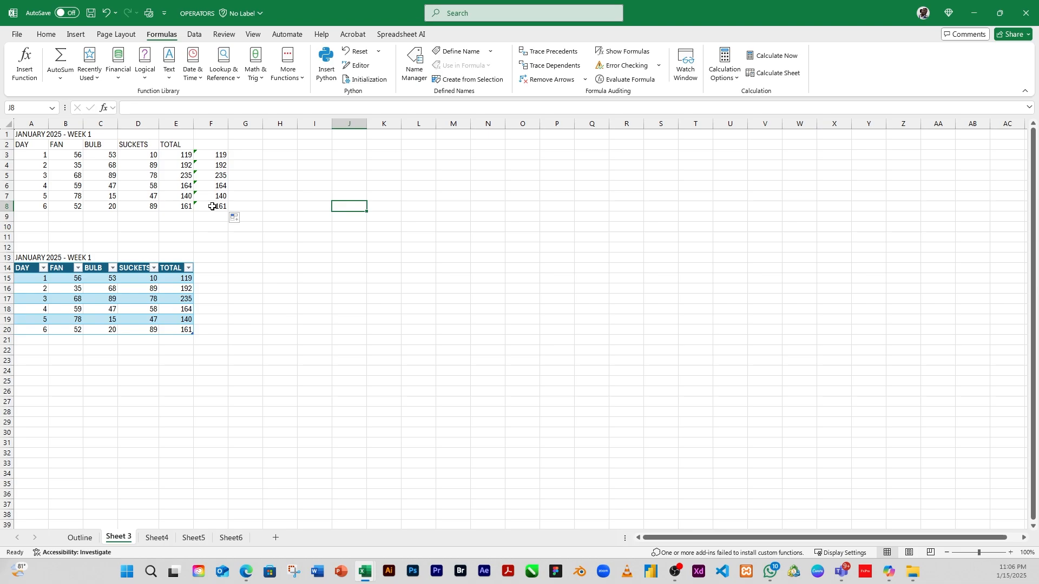
- On the Outline sheet, move the Naming Range and Errors and Error handling topics to A14:A15 at the end of the list
click(73, 538)
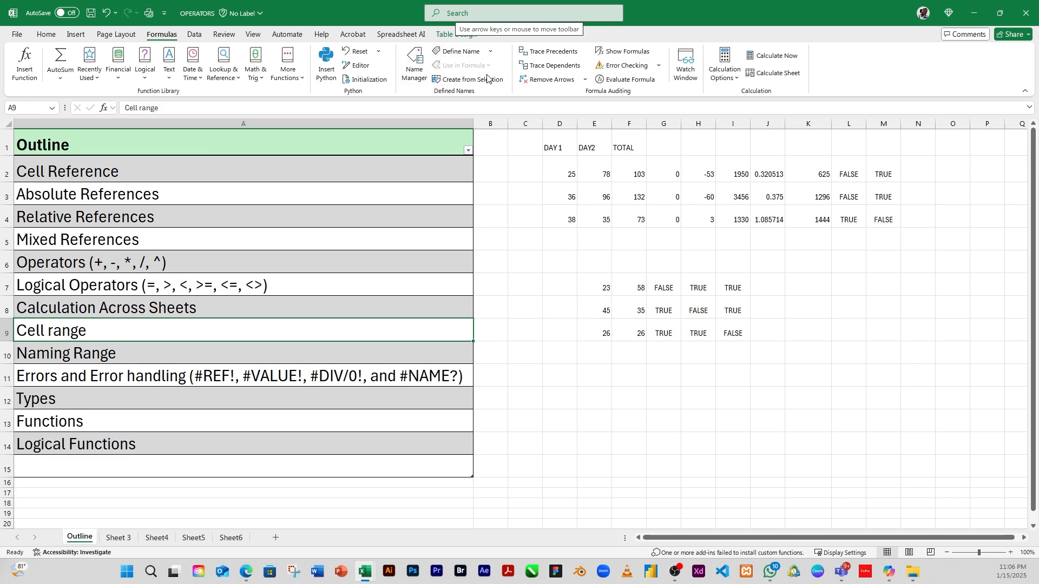
click(44, 354)
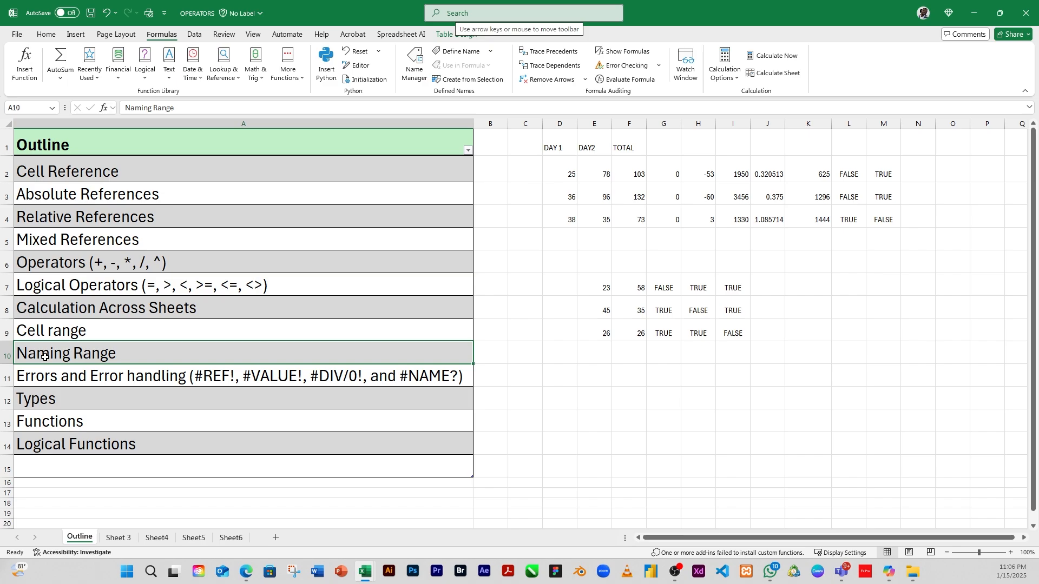
drag(45, 354, 58, 374)
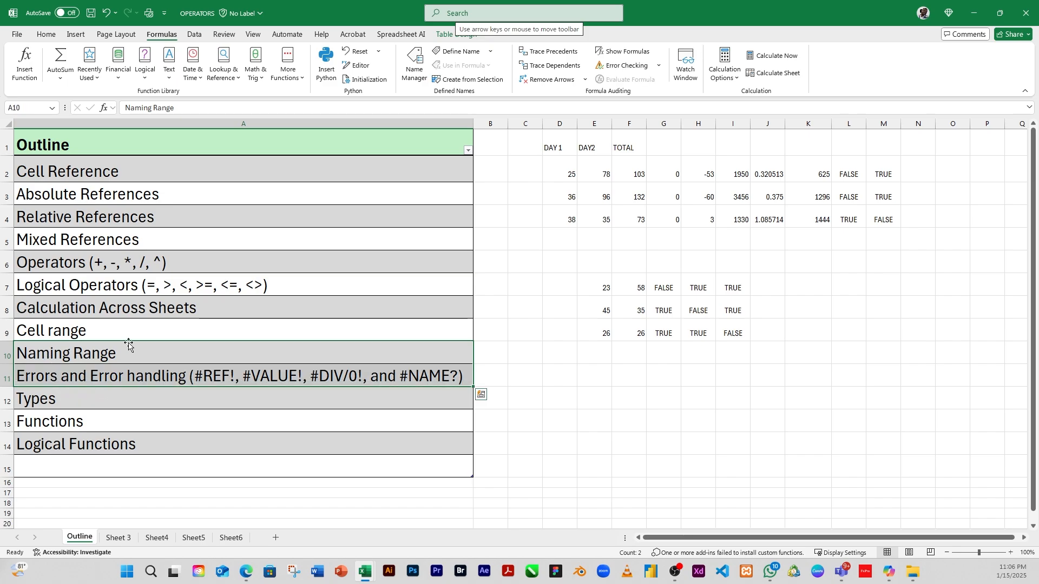
drag(130, 343, 133, 472)
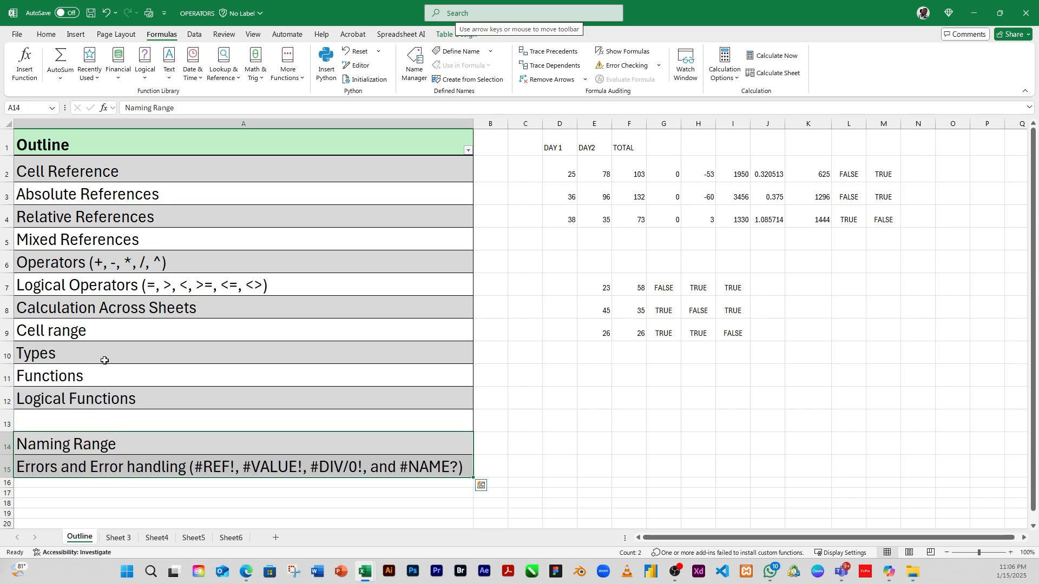
- Go over the Cell range topic in the outline and select the Types topic in A10
click(74, 352)
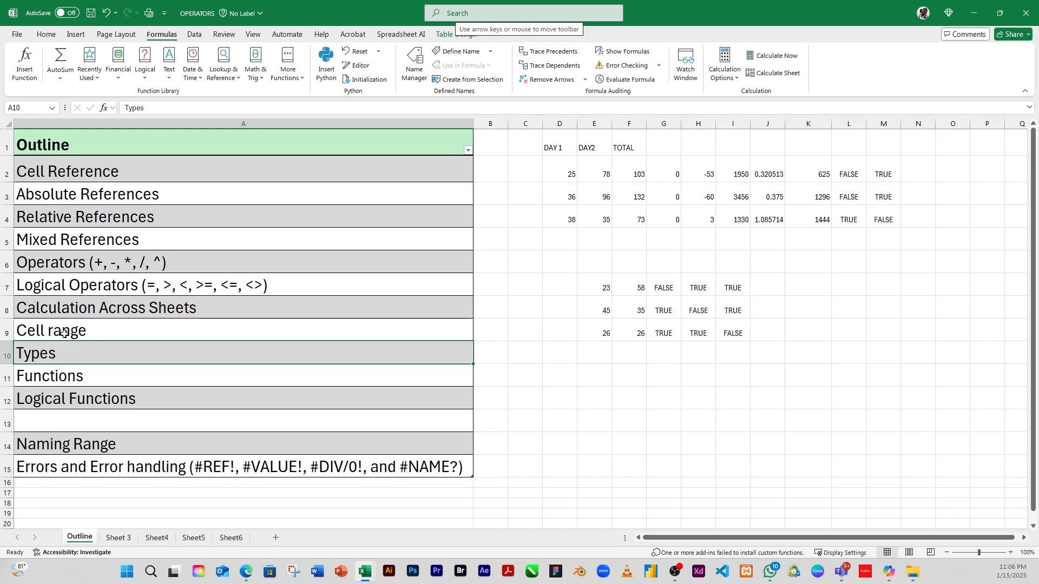
click(64, 333)
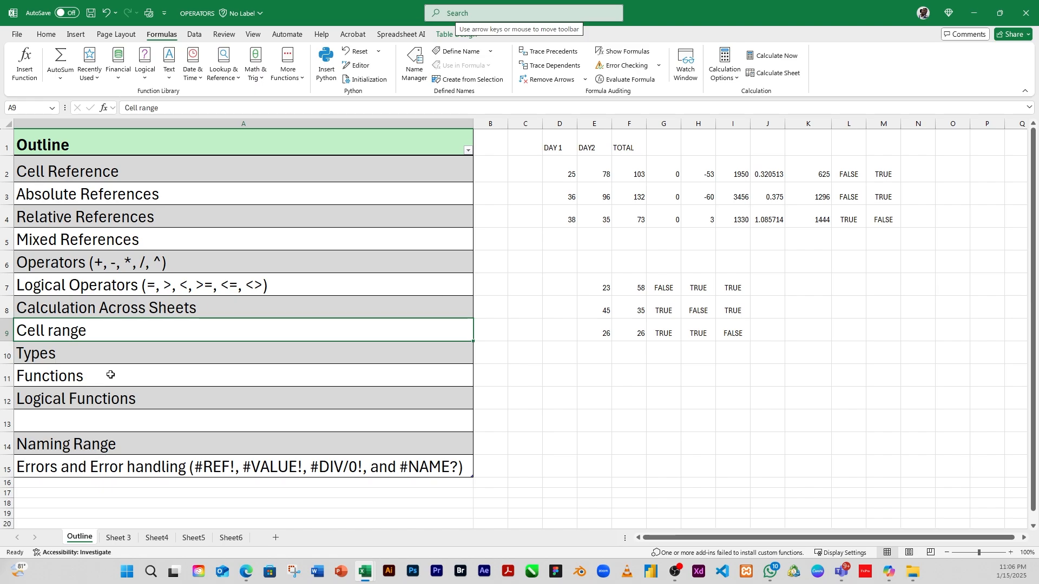
click(119, 357)
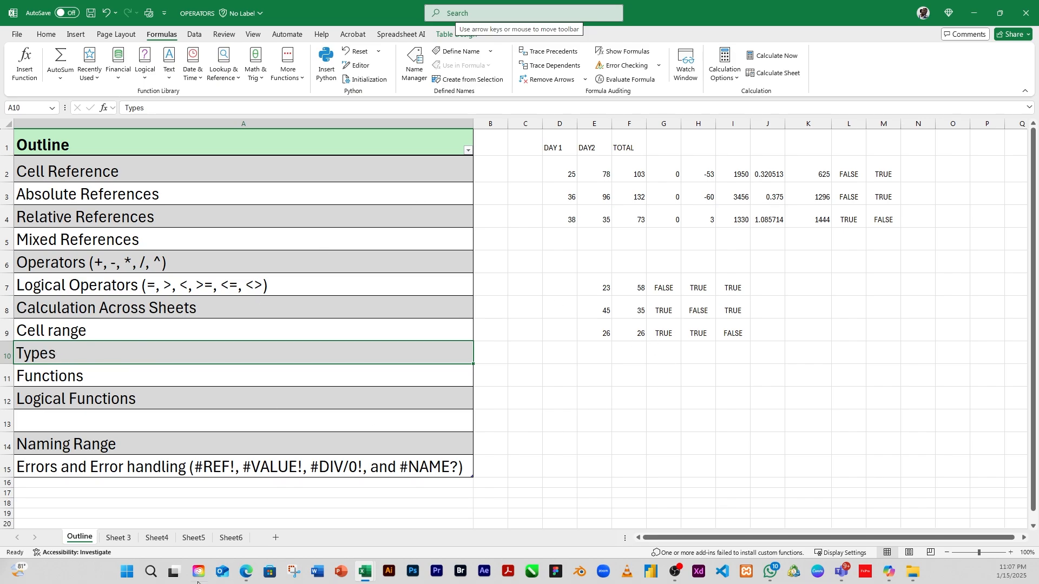
- Return to Sheet 3 and look through the available number formats without changing the format of cell J8
click(151, 537)
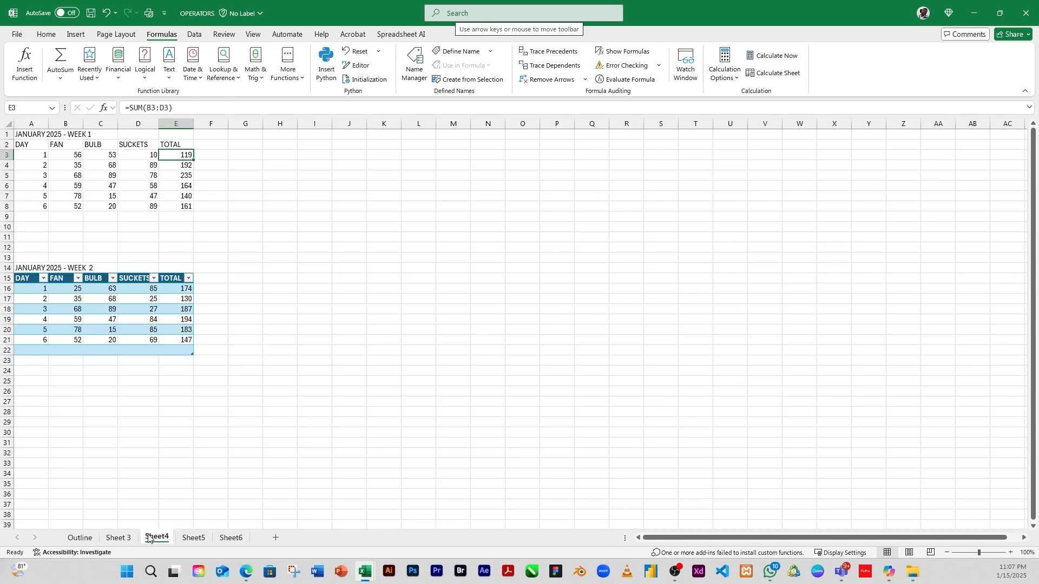
click(120, 539)
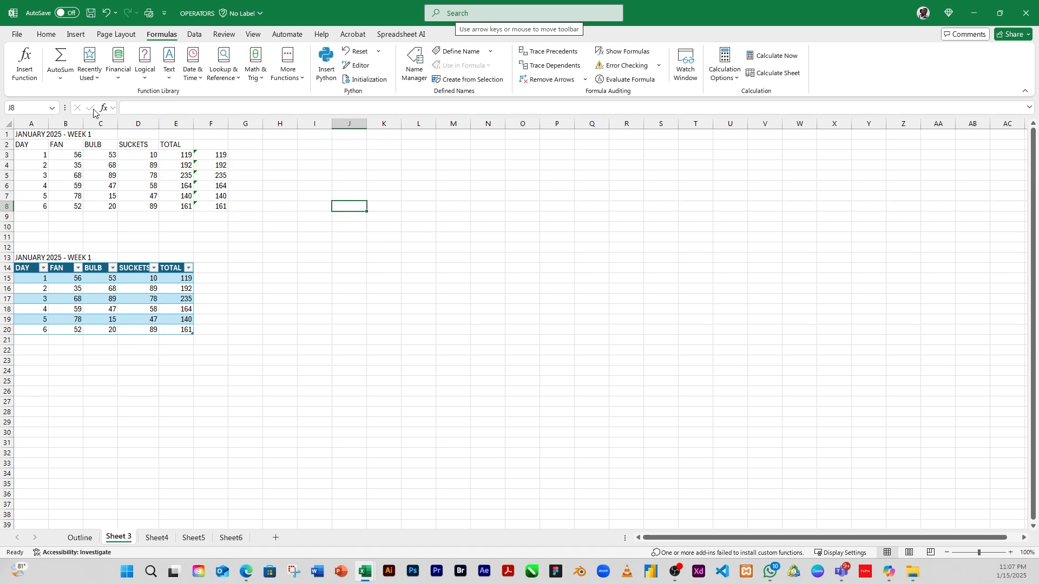
click(46, 36)
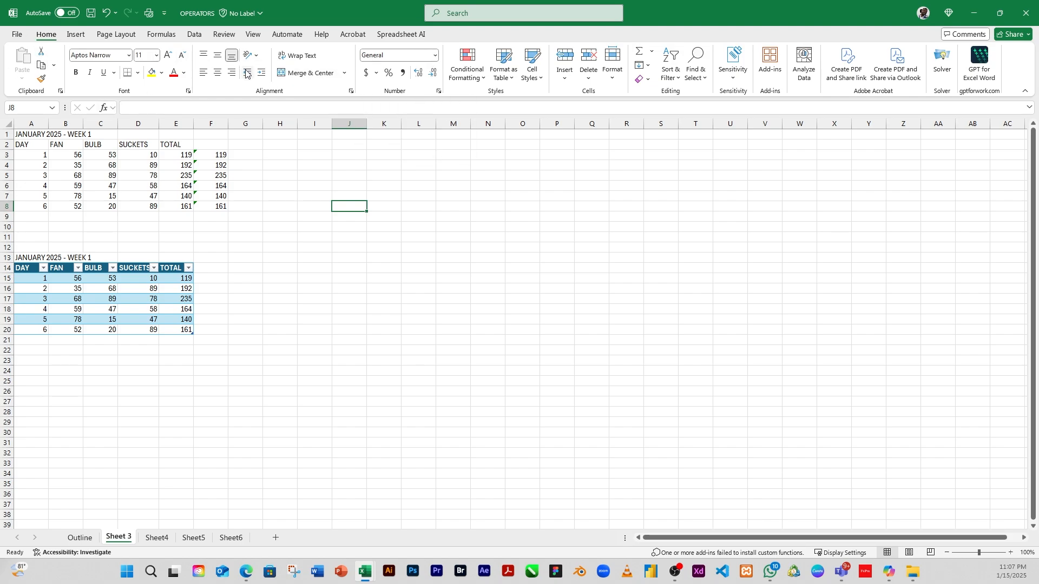
click(434, 55)
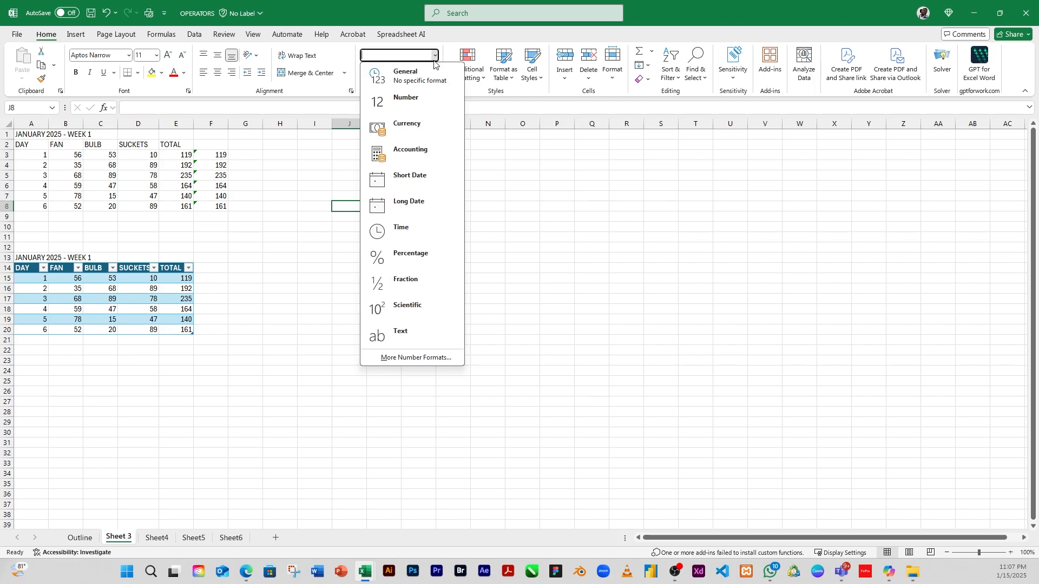
click(438, 59)
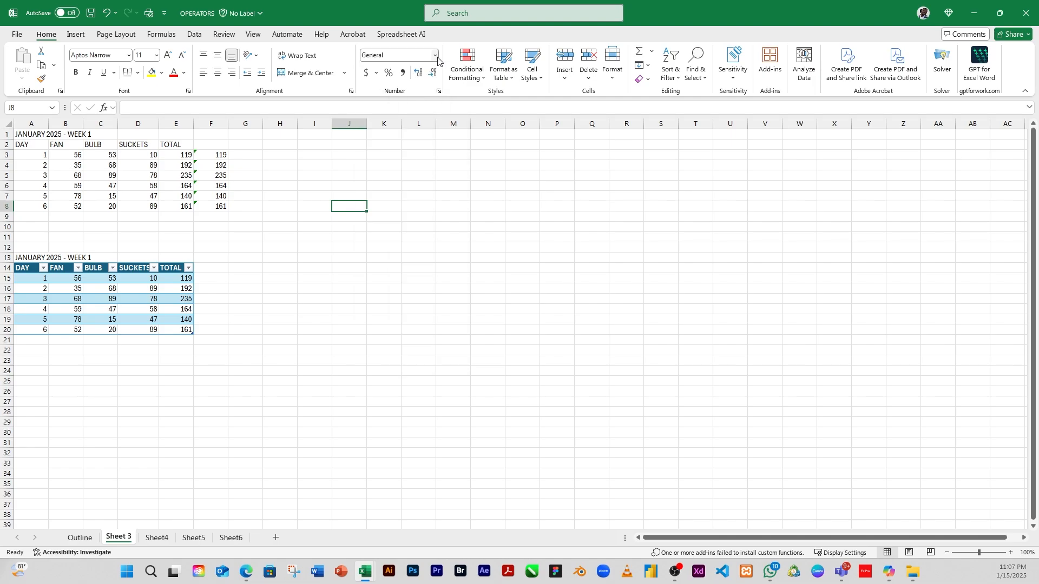
- Look through the available number formats and go over individual sales figures in the Week 1 data on Sheet 3
click(436, 60)
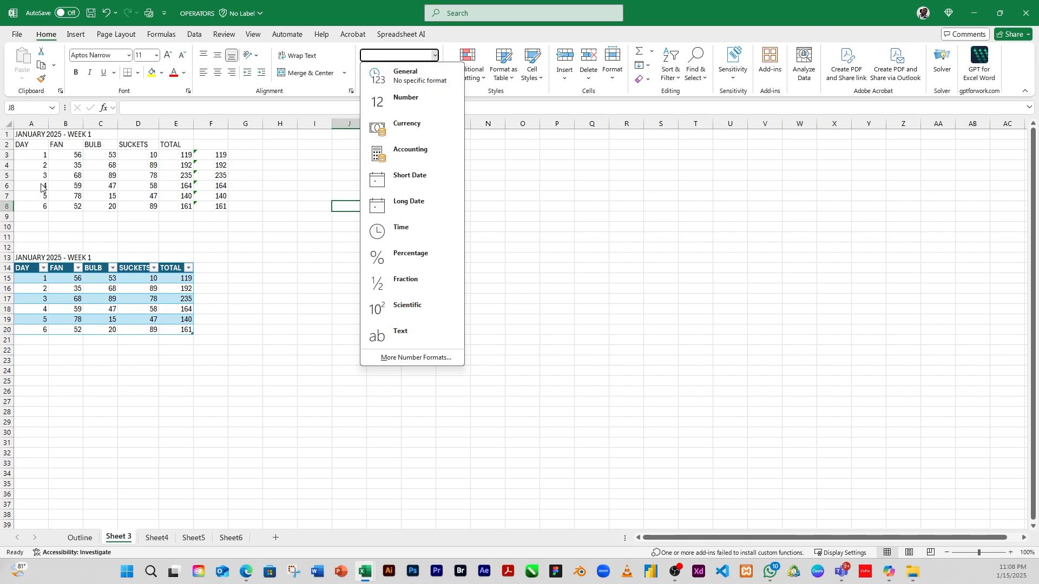
click(112, 182)
click(155, 184)
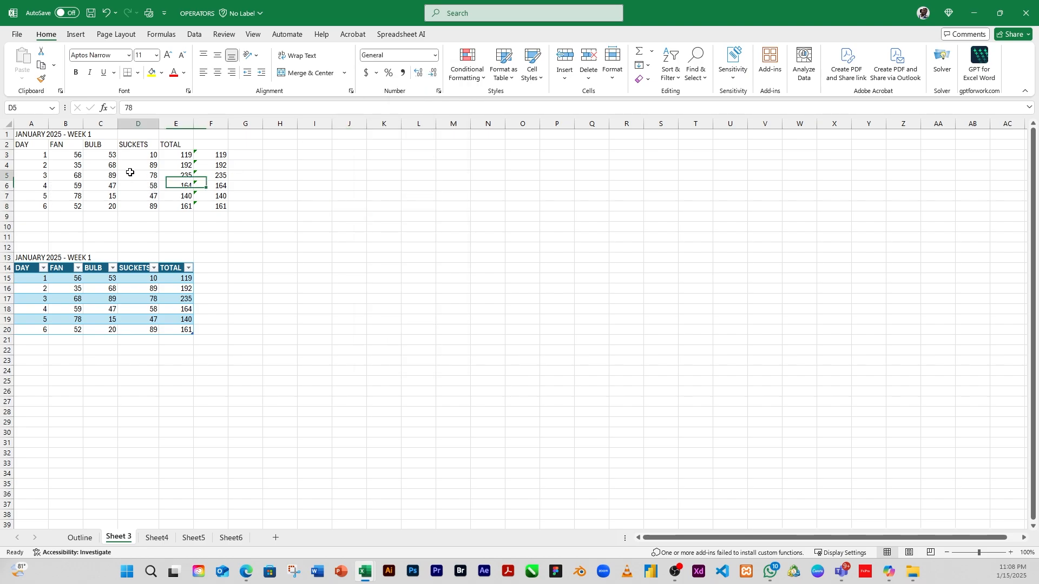
click(79, 157)
click(182, 186)
click(143, 186)
click(145, 197)
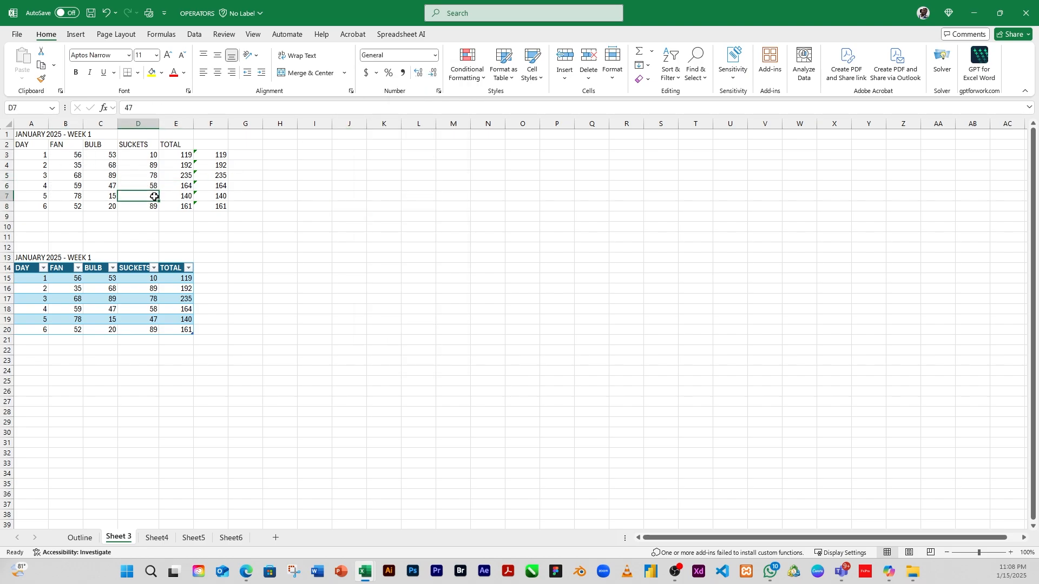
click(113, 170)
click(66, 156)
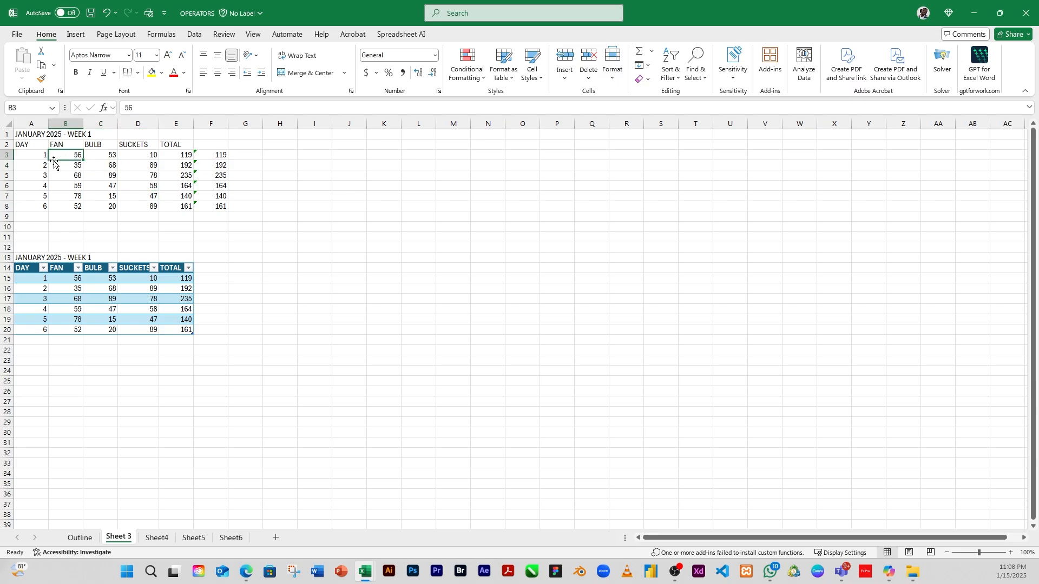
click(96, 165)
click(90, 156)
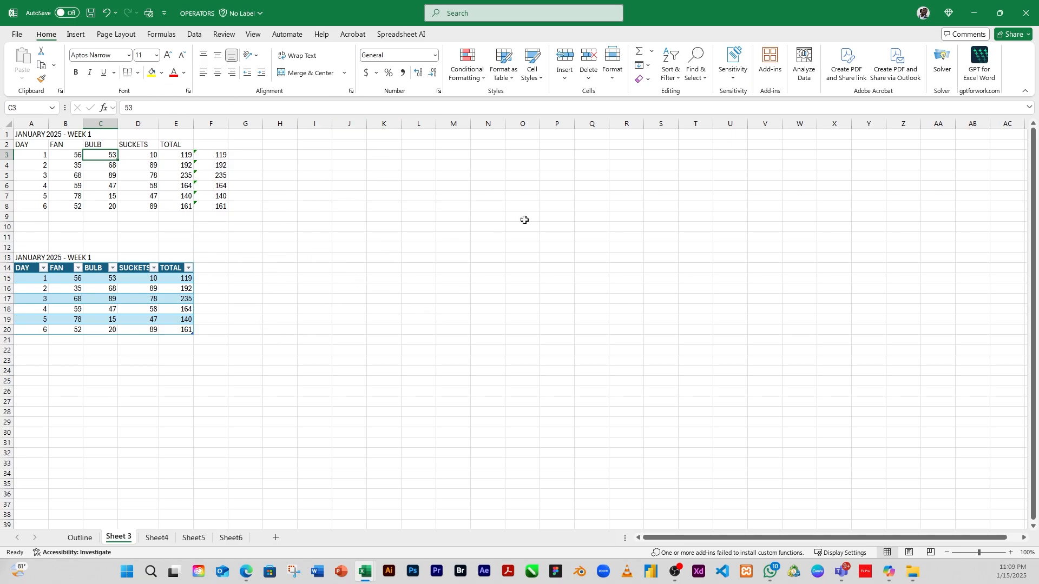
- Format the day 1 total in E3 as Currency and the day 2 total in E4 as Text
click(182, 154)
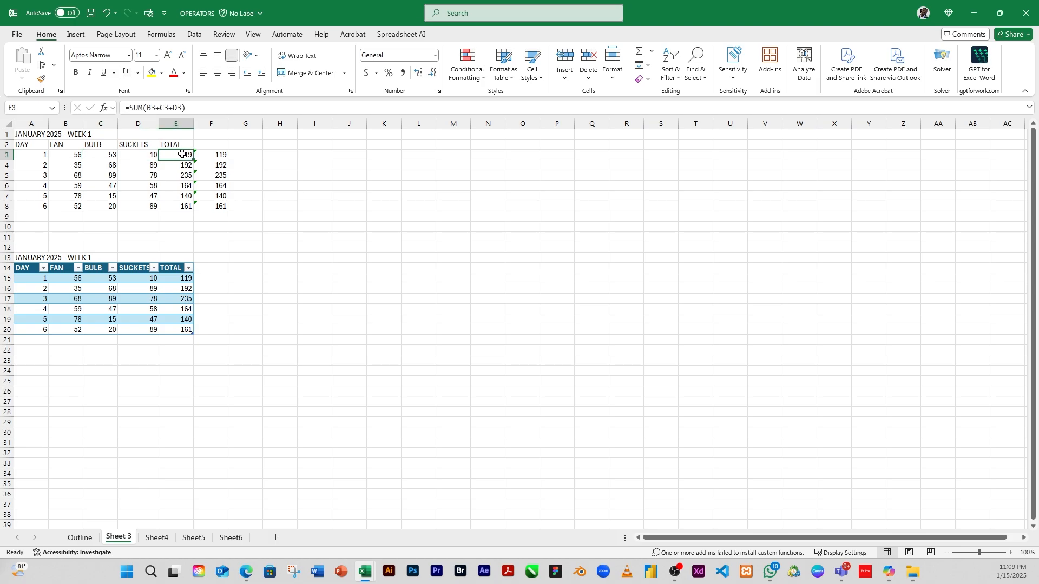
click(435, 56)
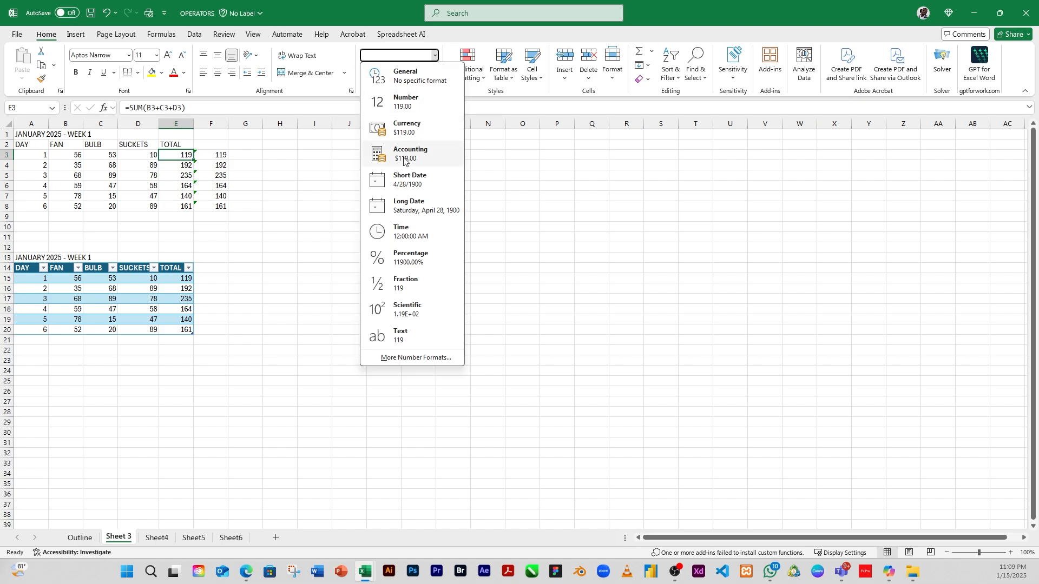
click(414, 128)
click(183, 165)
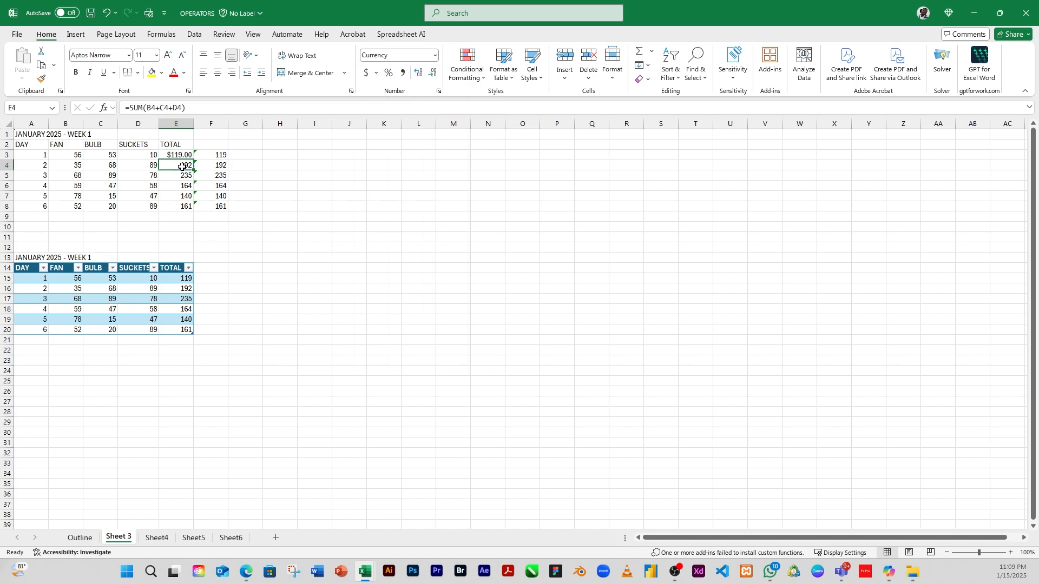
click(435, 56)
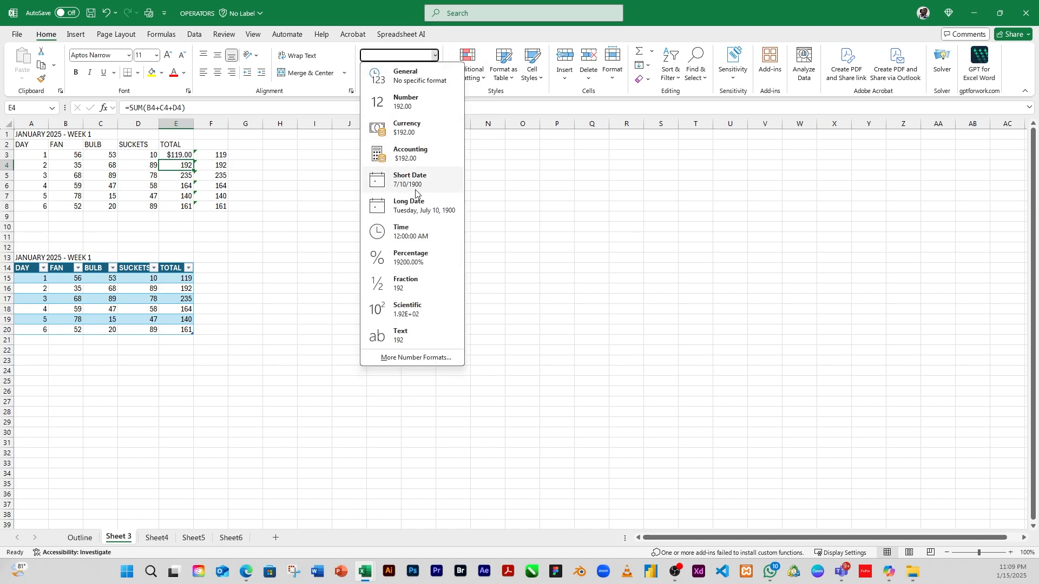
click(417, 337)
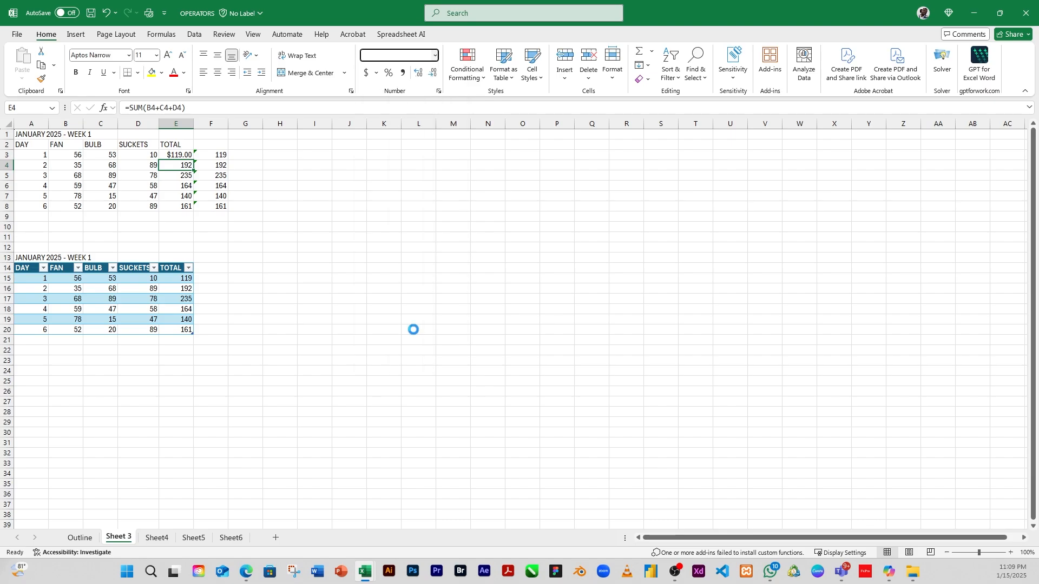
- Format the day 3 total in E5 as Short Date and the day 4 total in E6 as Percentage
click(185, 179)
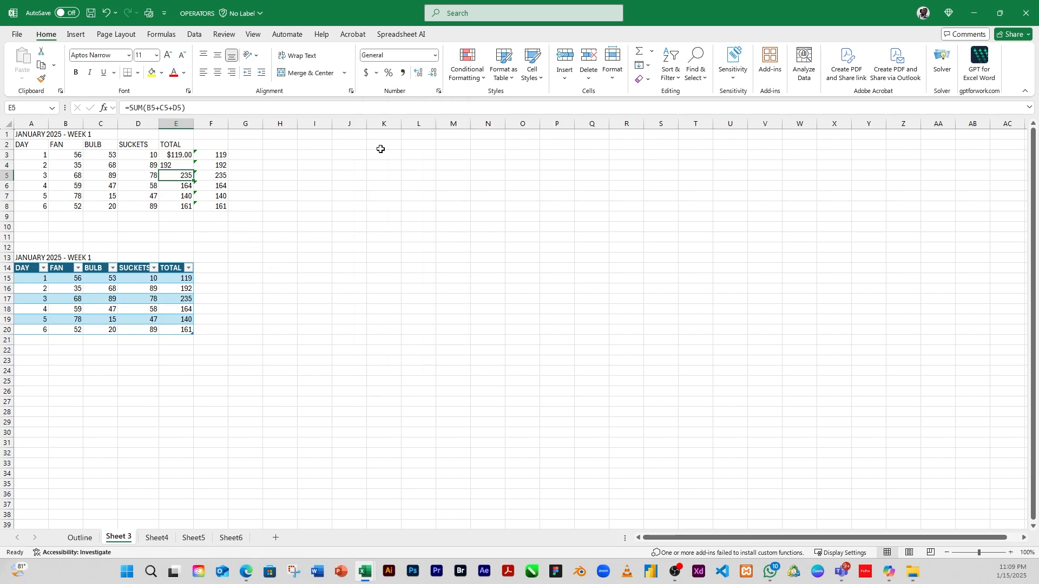
click(436, 57)
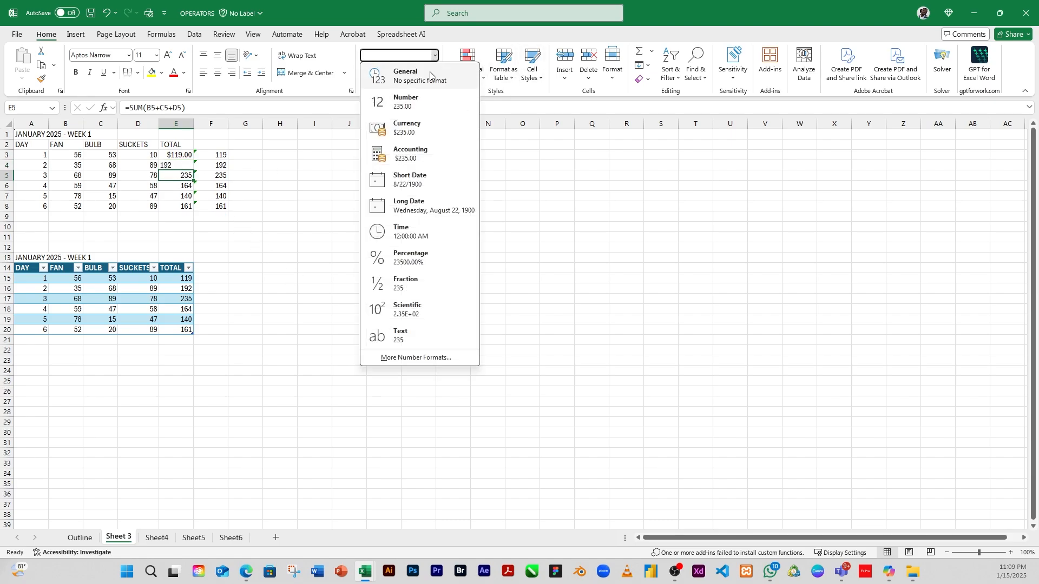
click(419, 180)
click(185, 186)
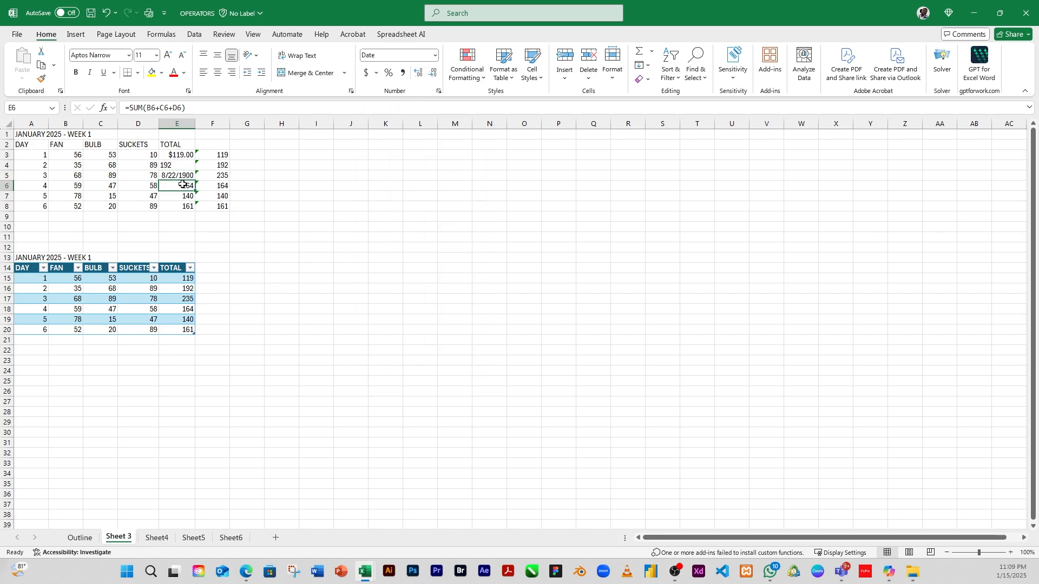
click(434, 57)
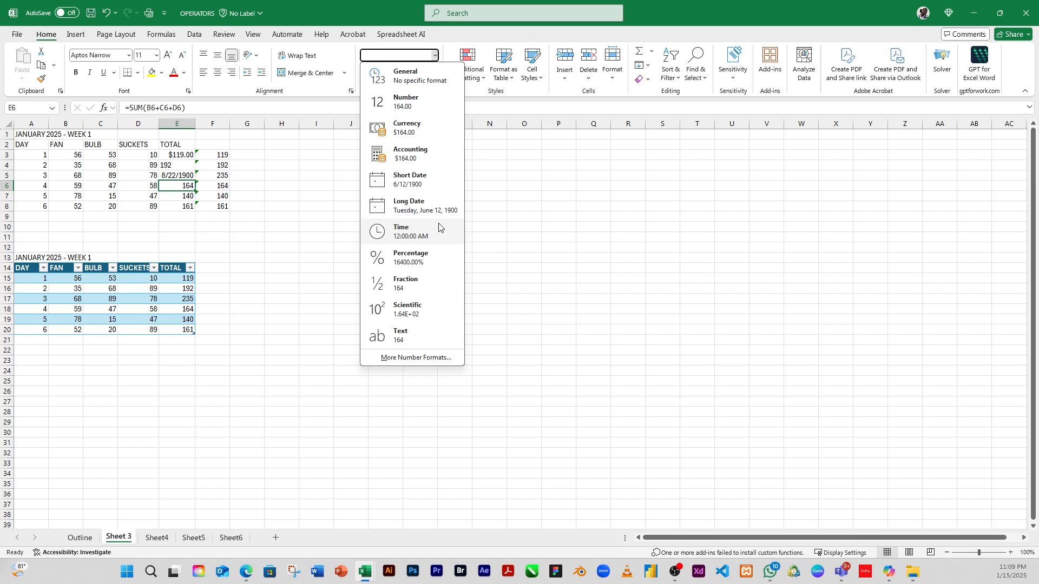
click(411, 258)
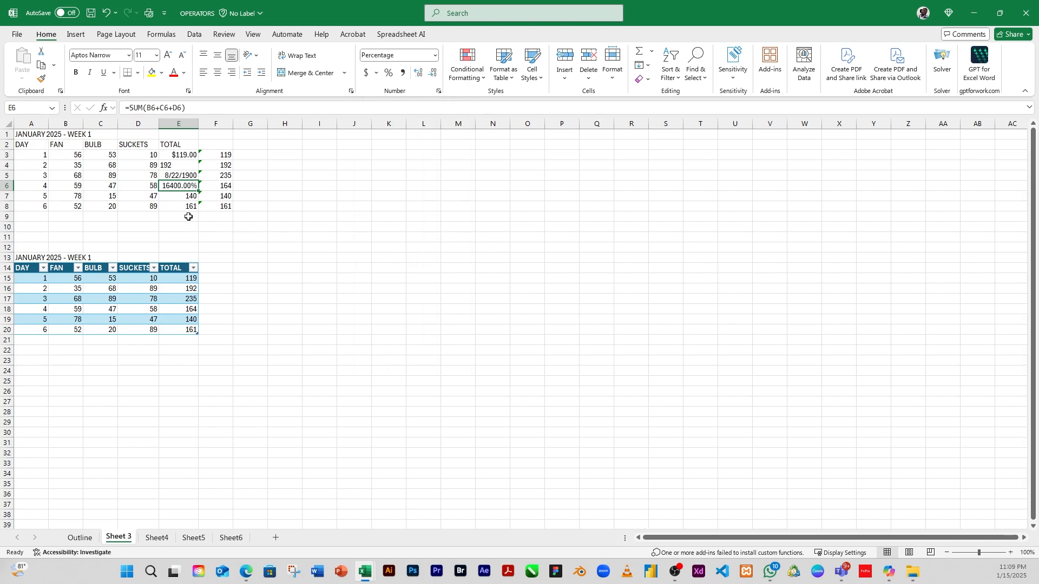
- Format the day 5 total in E7 as Scientific and select the day 6 total in E8
click(184, 197)
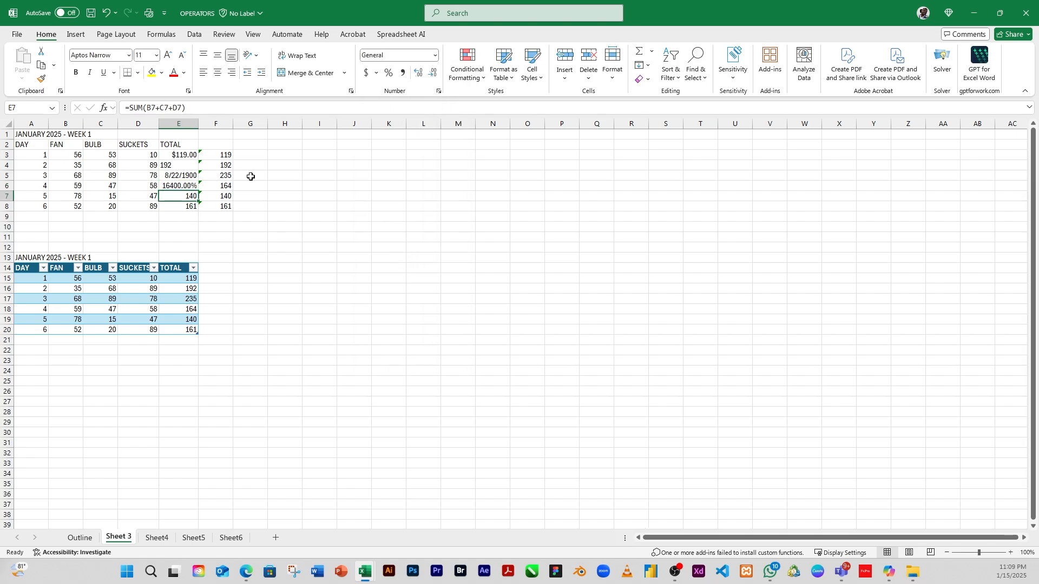
click(435, 56)
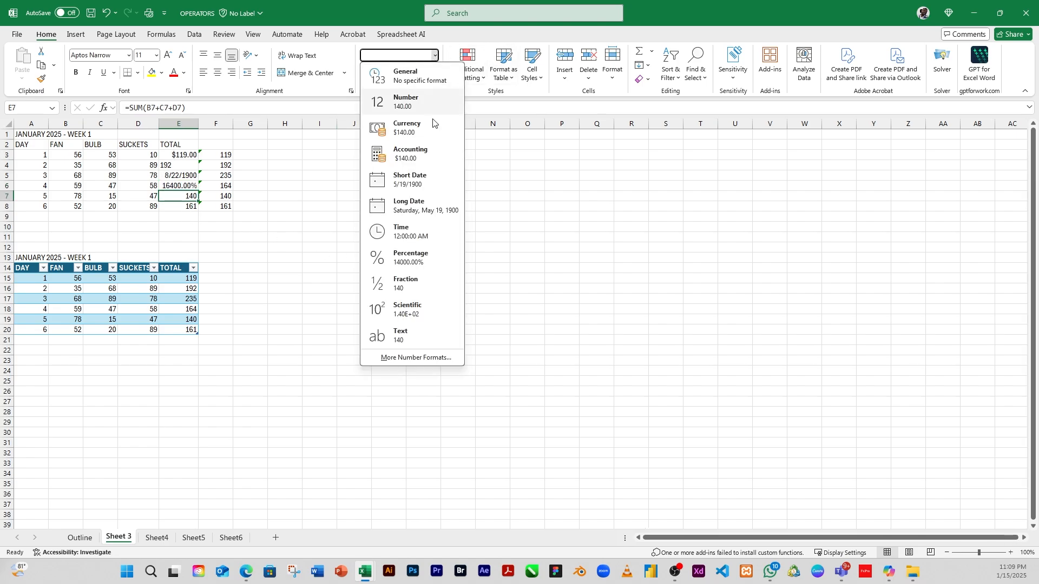
click(420, 310)
click(184, 209)
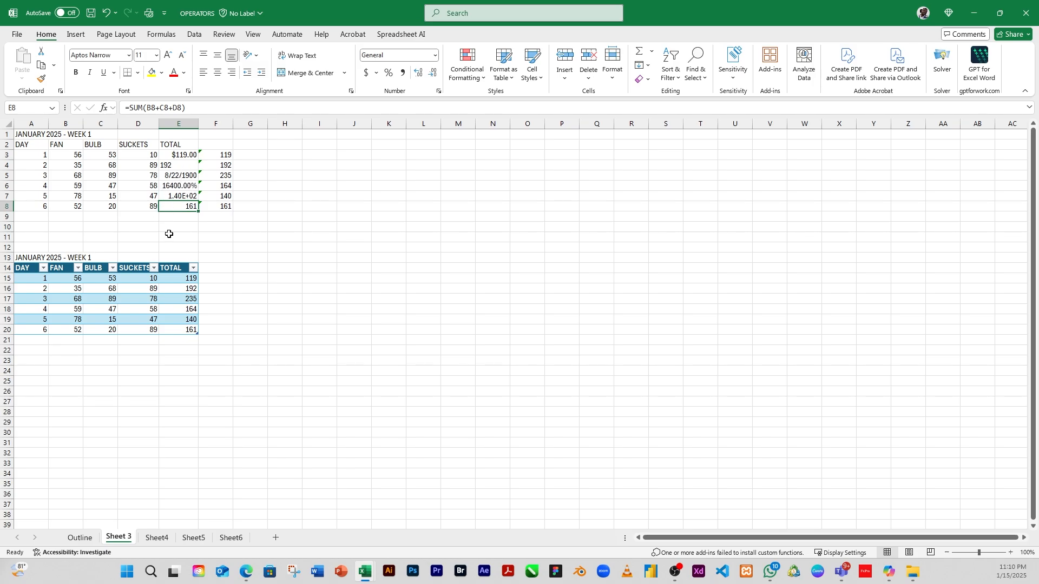
- Undo all the number format changes made to the totals in E3:E7
key(ctrl+z)
key(ctrl+z)
key(ctrl+z)
key(ctrl+z)
key(ctrl+z)
key(ctrl+z)
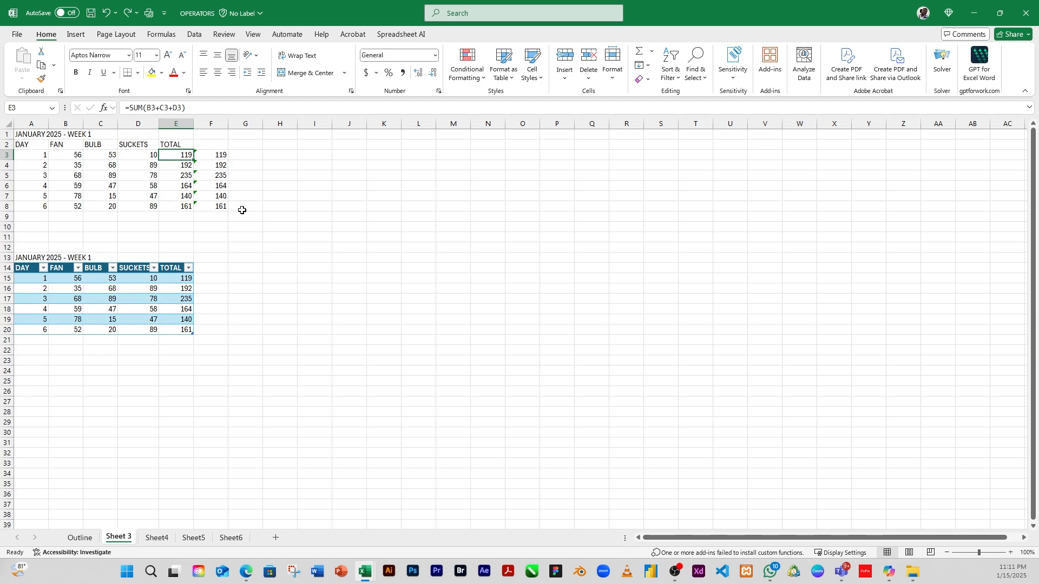
- Go to the Functions topic in A11 of the Outline sheet and show the function library
click(220, 166)
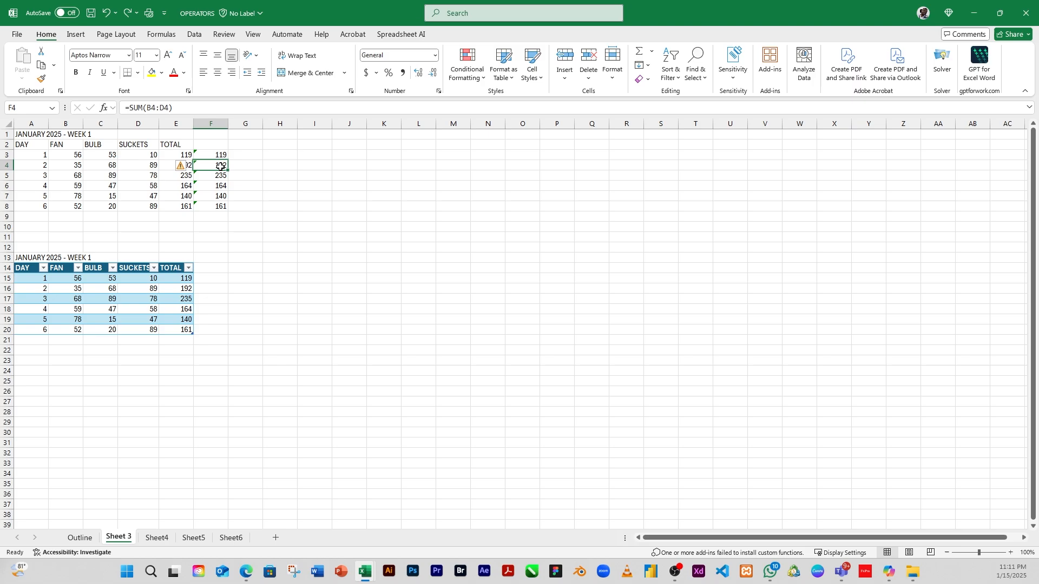
click(81, 538)
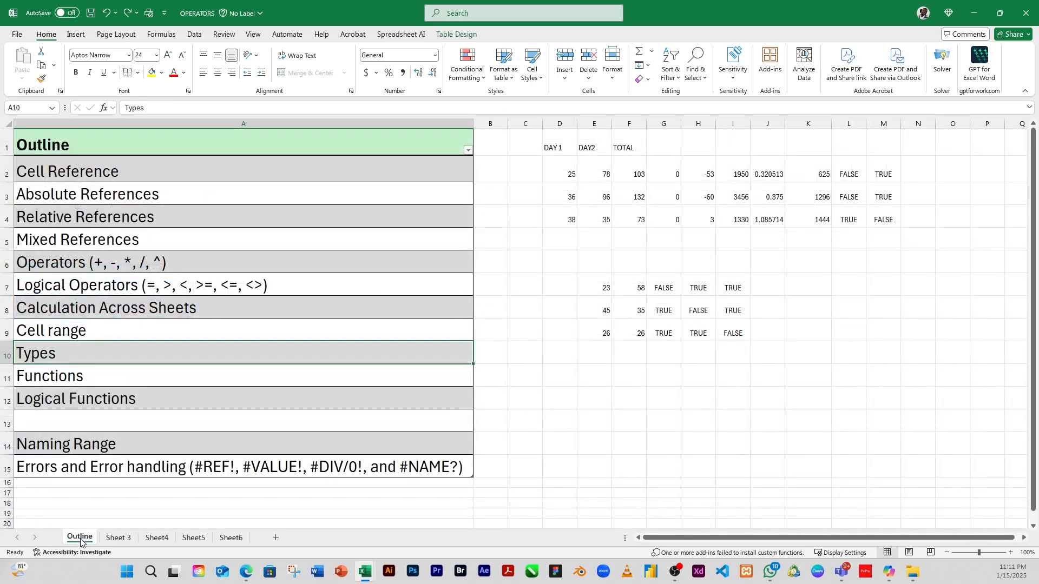
click(77, 383)
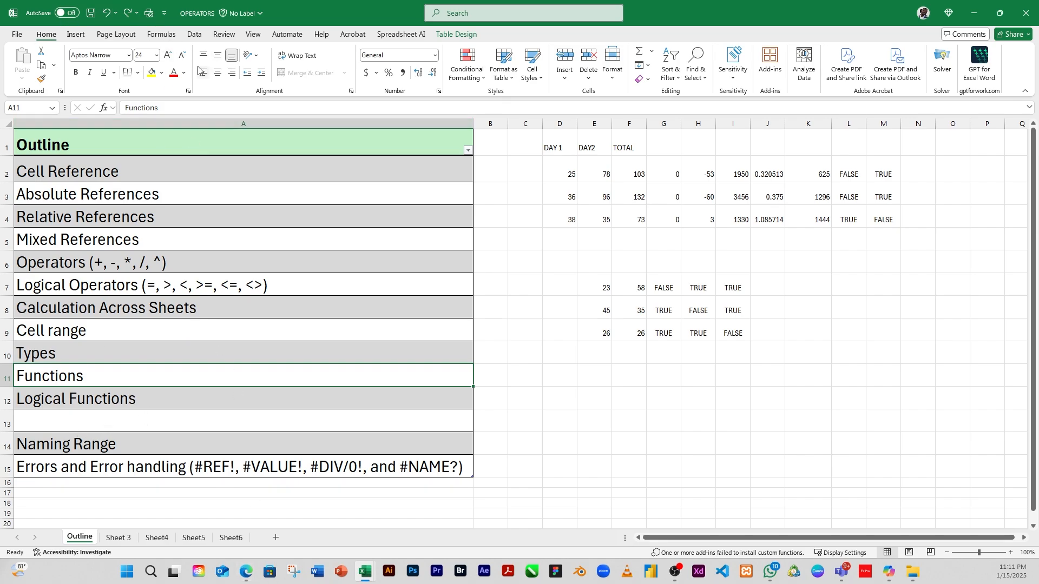
click(163, 35)
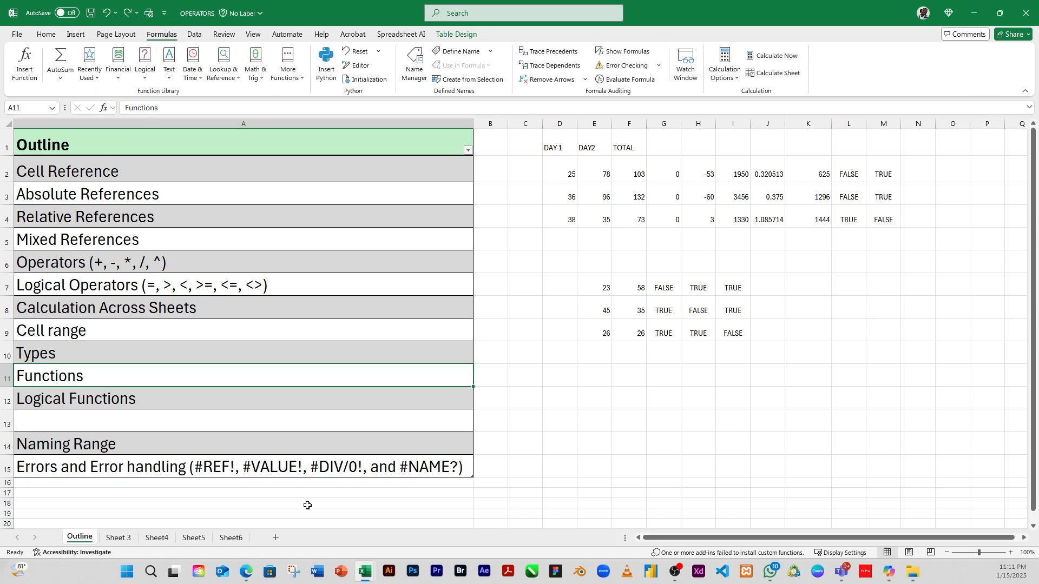
- Copy the FAN, BULB and SUCKETS columns in B2:D8 of Sheet 3 to cell A1 of Sheet6
click(129, 541)
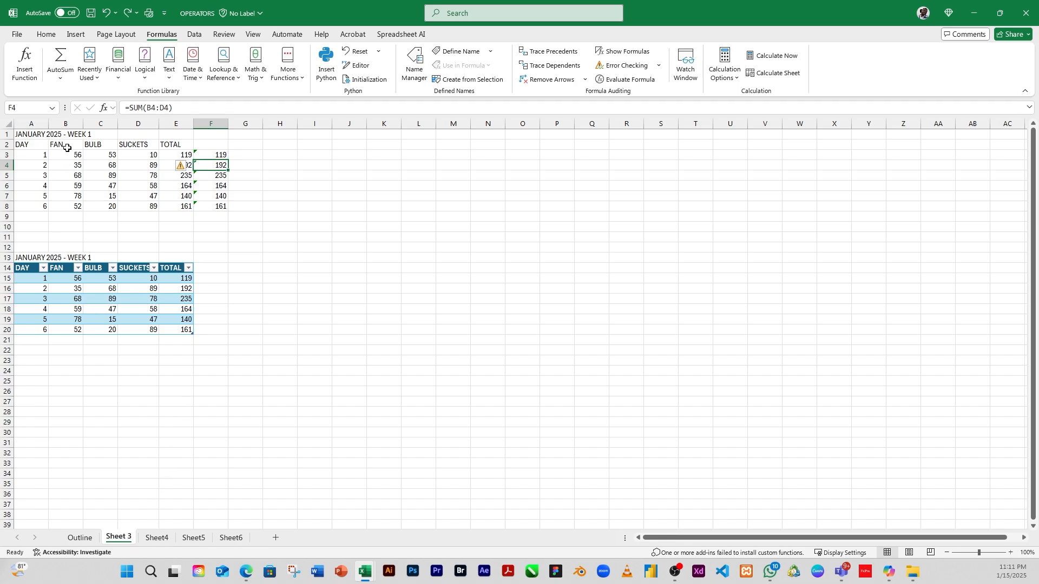
drag(67, 147, 152, 204)
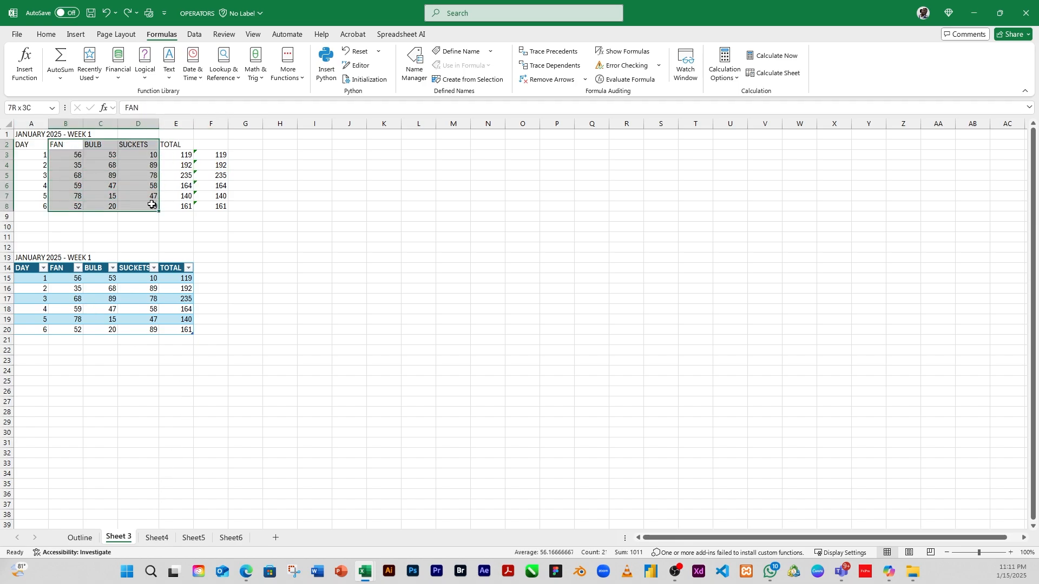
key(ctrl+c)
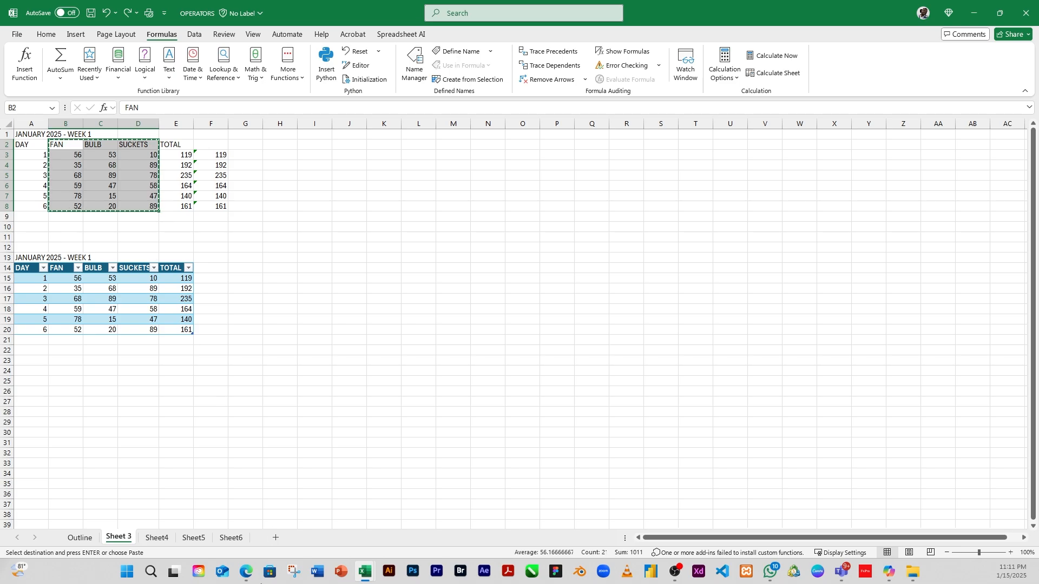
click(194, 538)
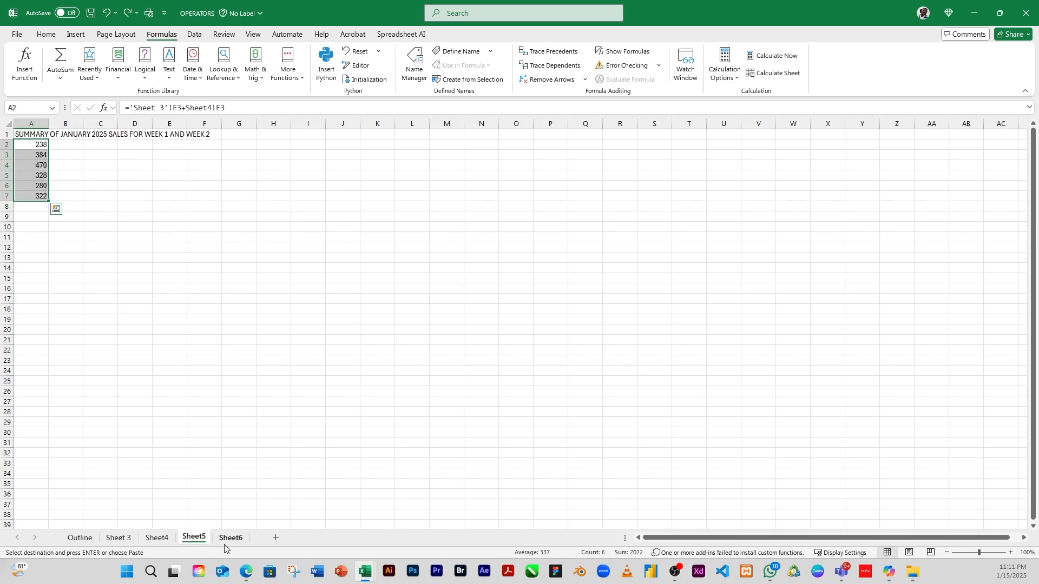
click(227, 546)
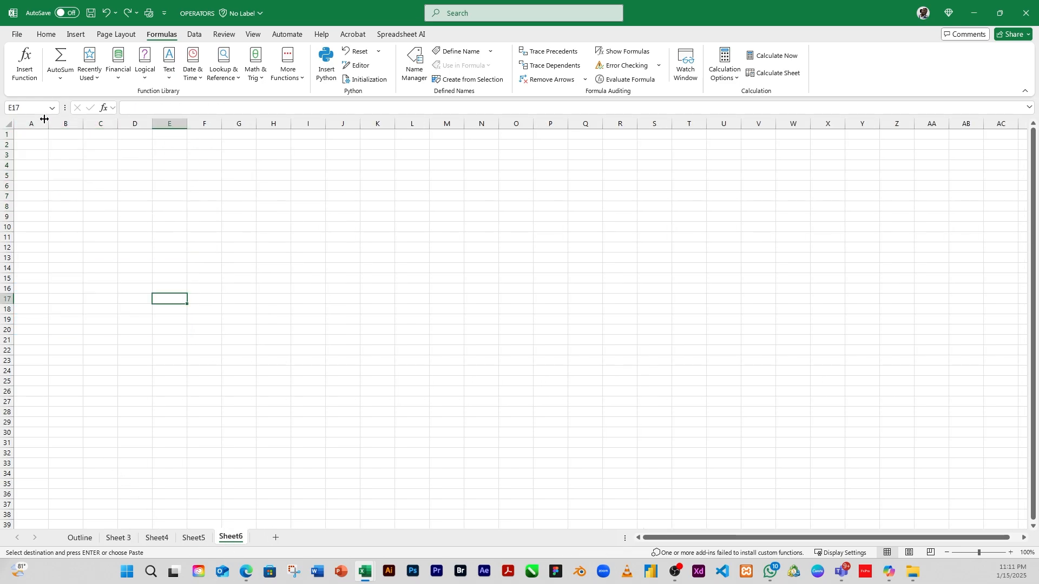
click(42, 135)
key(ctrl+v)
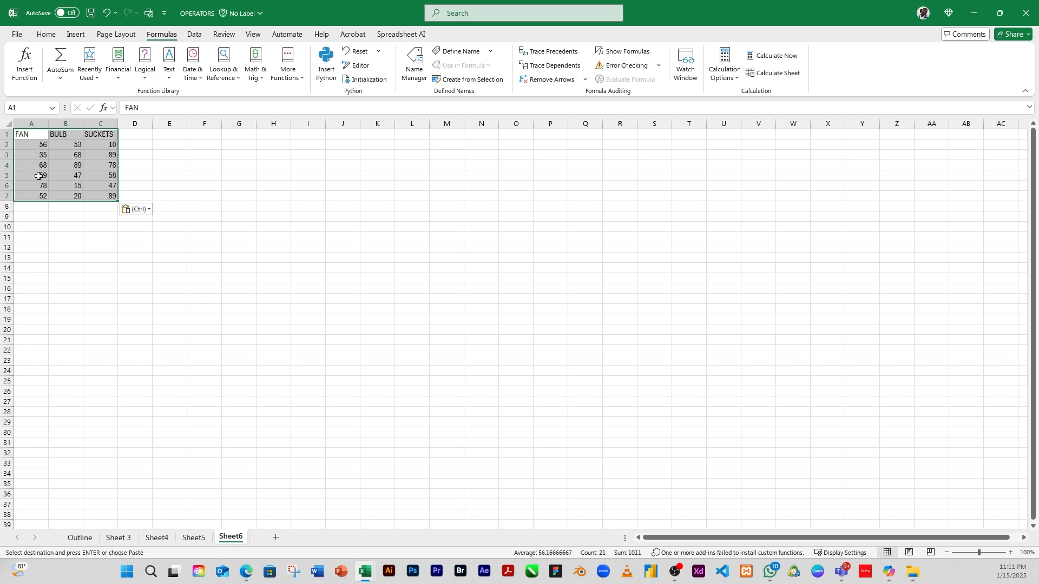
click(113, 284)
click(79, 166)
- Total the first row of FAN, BULB and SUCKETS values in D2 with the formula =A2+B2+C2
click(141, 145)
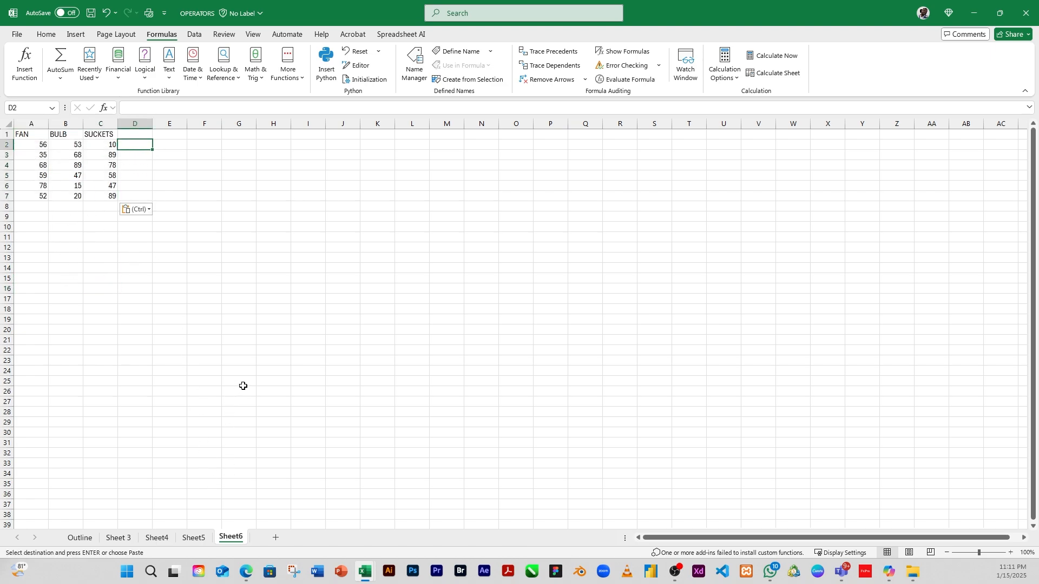
click(246, 572)
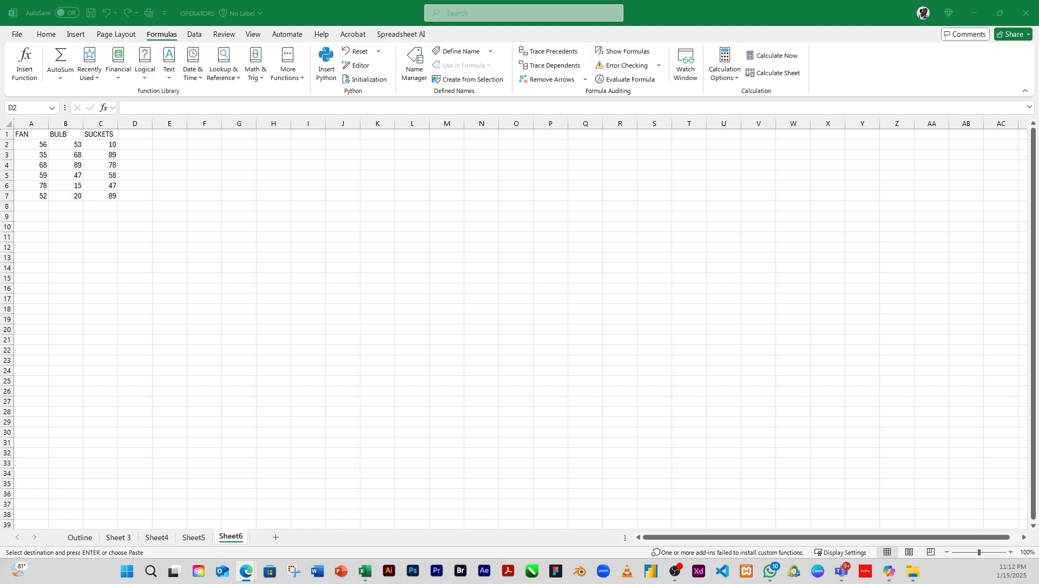
click(142, 150)
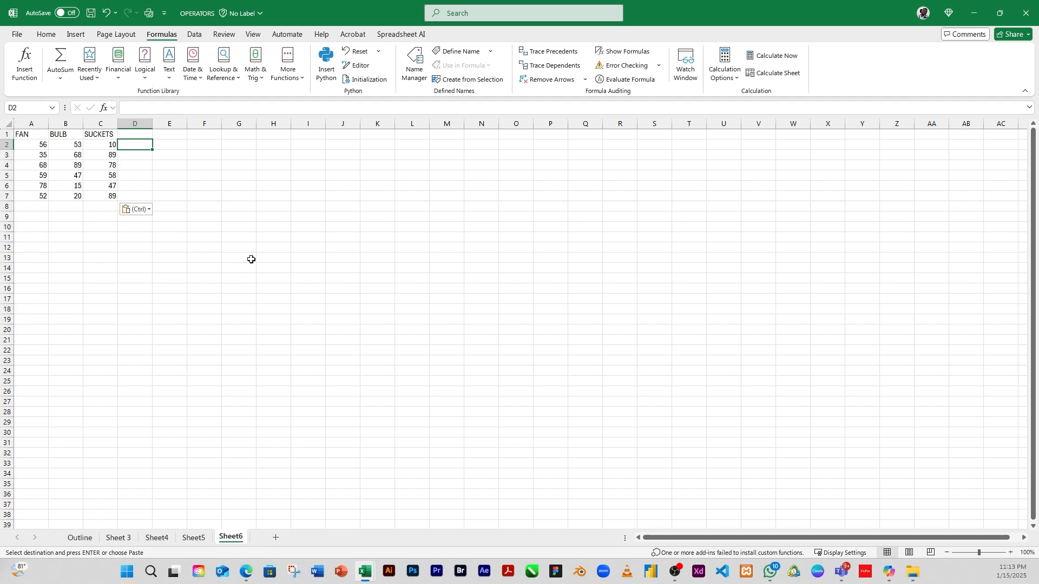
text(=)
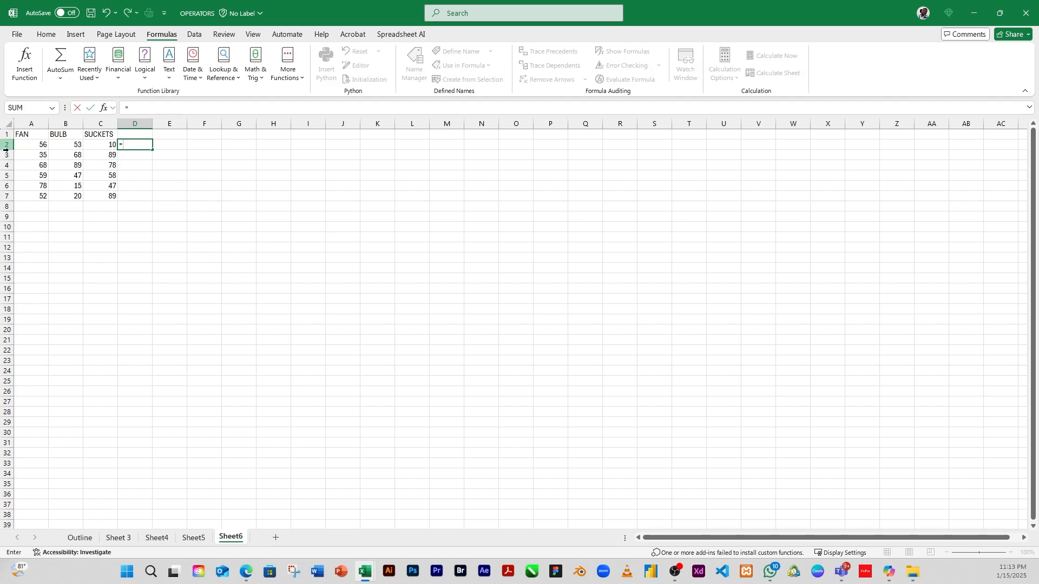
click(38, 147)
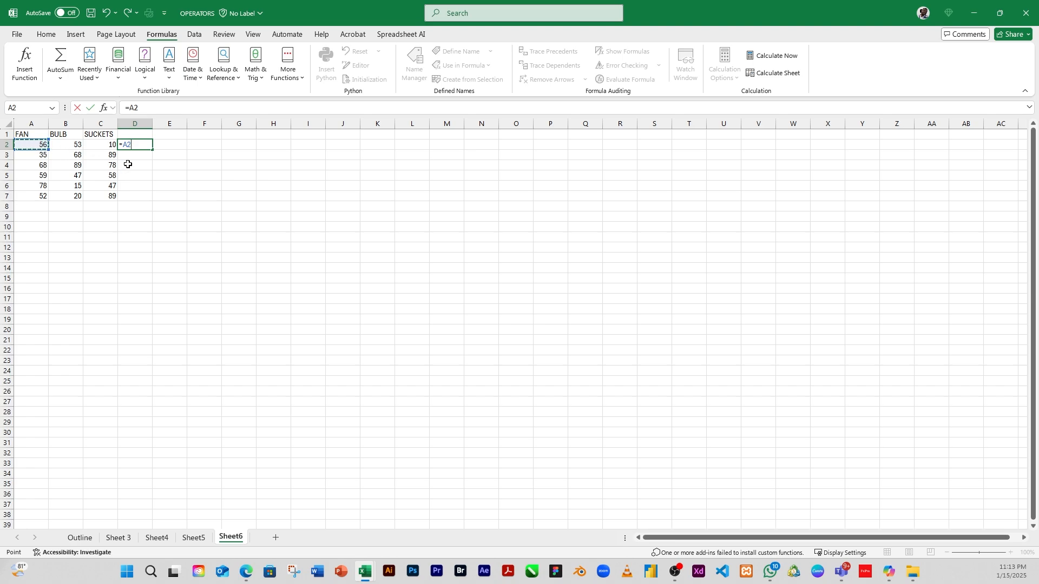
text(+)
click(79, 143)
text(+)
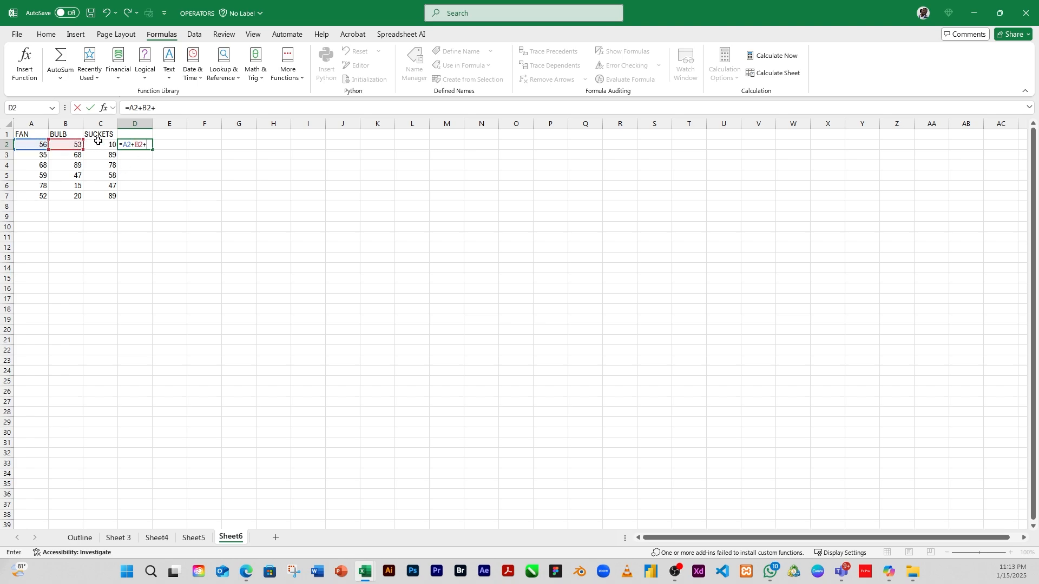
click(98, 141)
text(+)
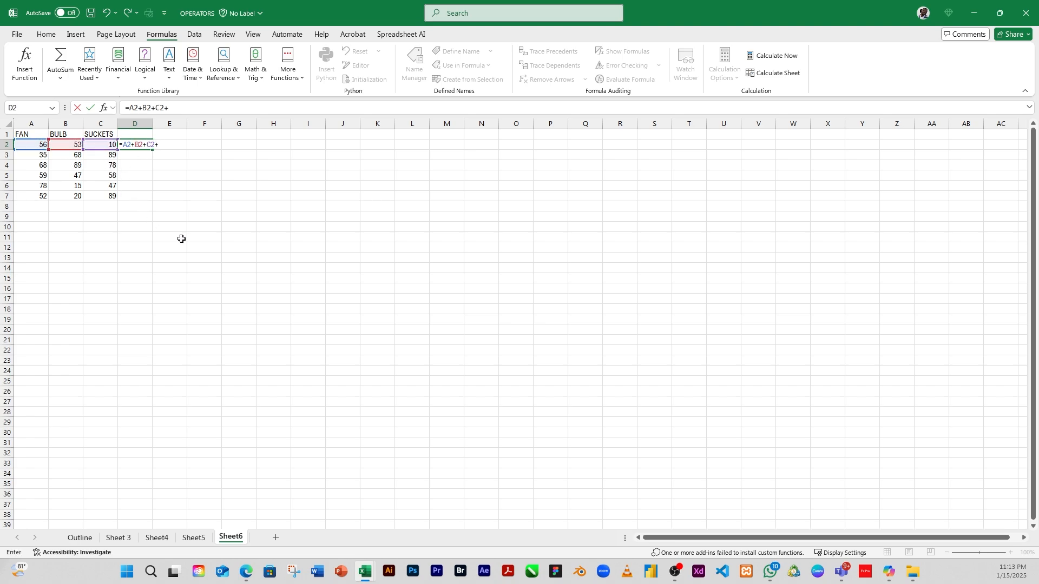
key(BackSpace)
key(Return)
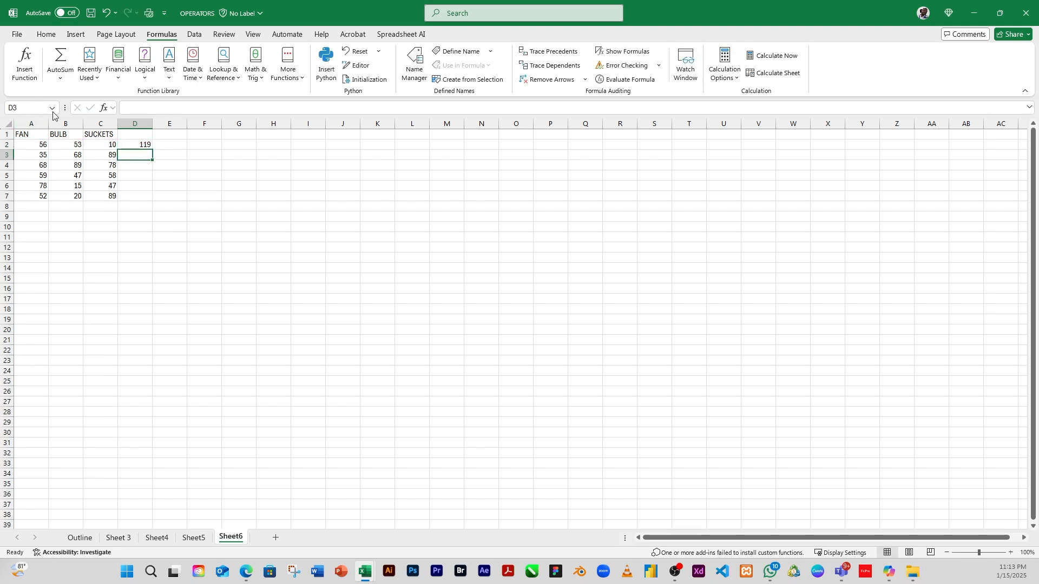
- Review the addition formula in D2 against the cells it references, A2, B2 and C2
click(139, 146)
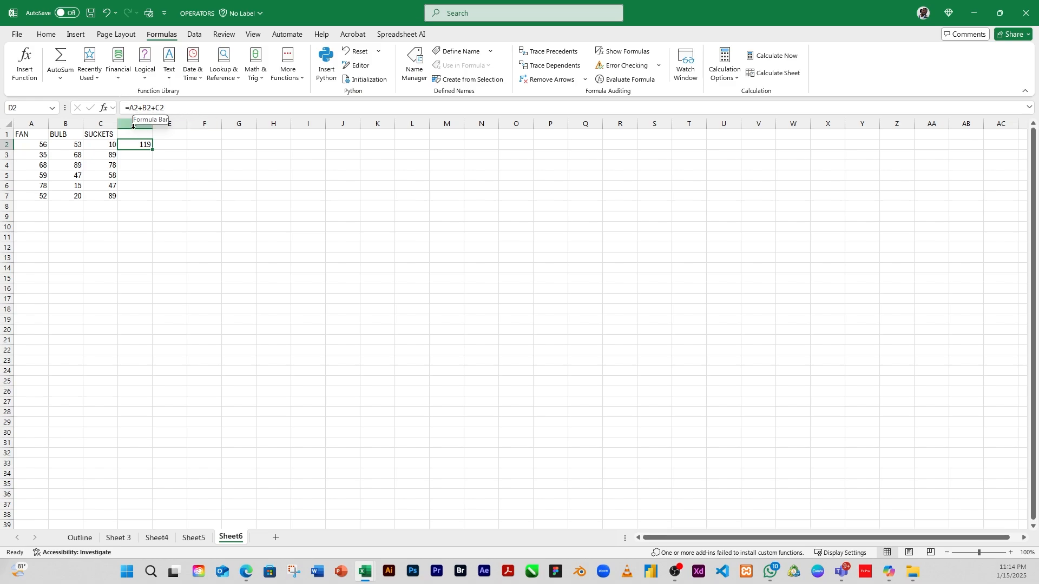
click(39, 145)
click(59, 146)
click(108, 145)
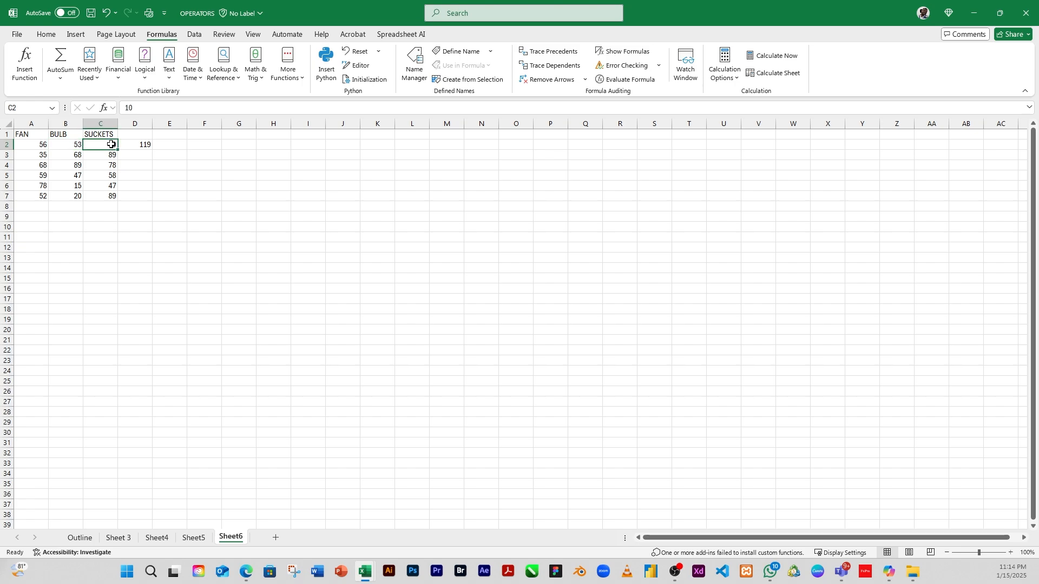
click(139, 144)
triple_click(187, 106)
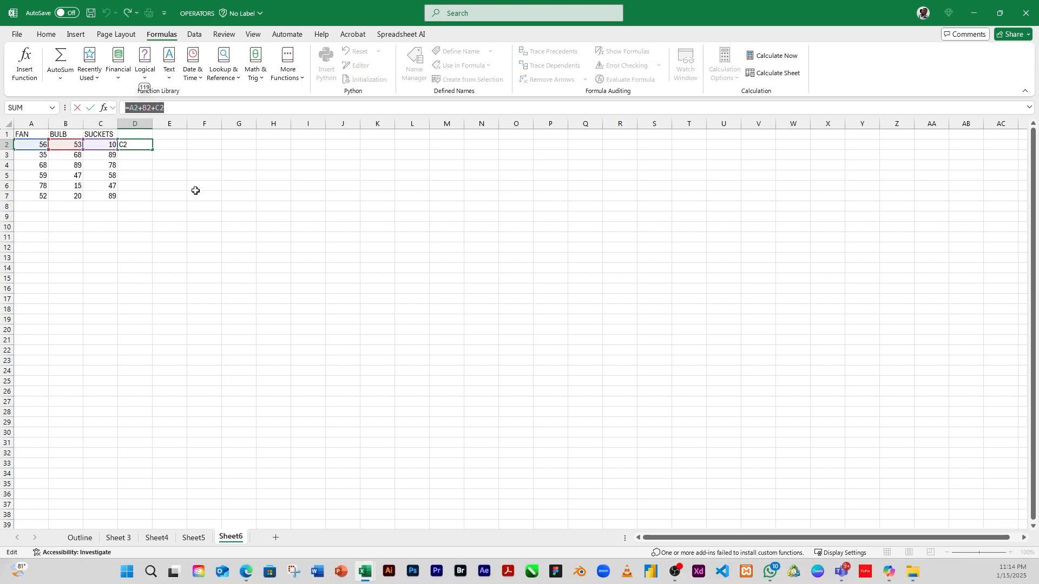
key(Escape)
click(162, 186)
click(139, 144)
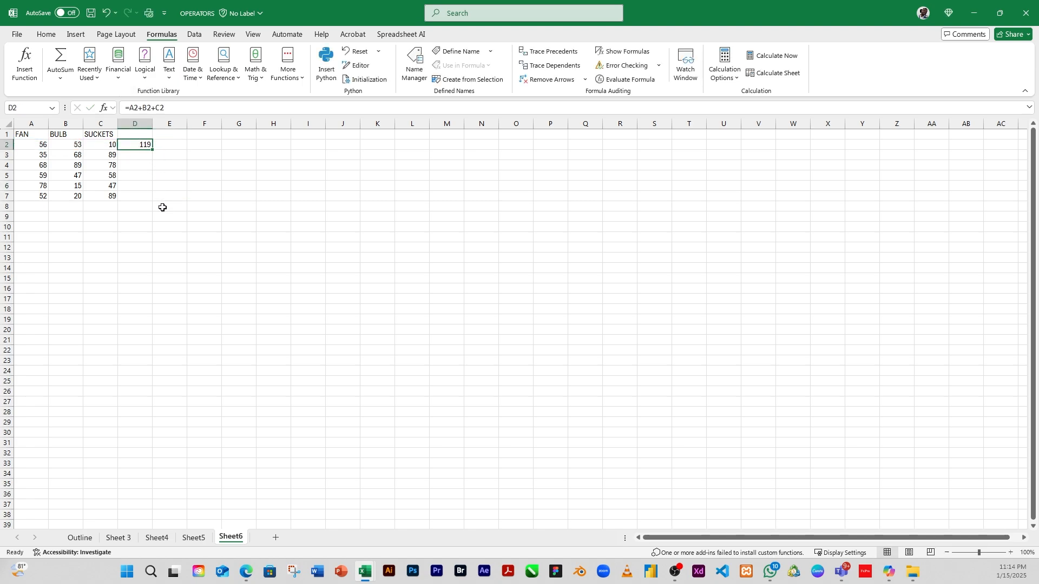
- Replace the formula in D2 with the function =SUM(A2,B2,C2)
text(=)
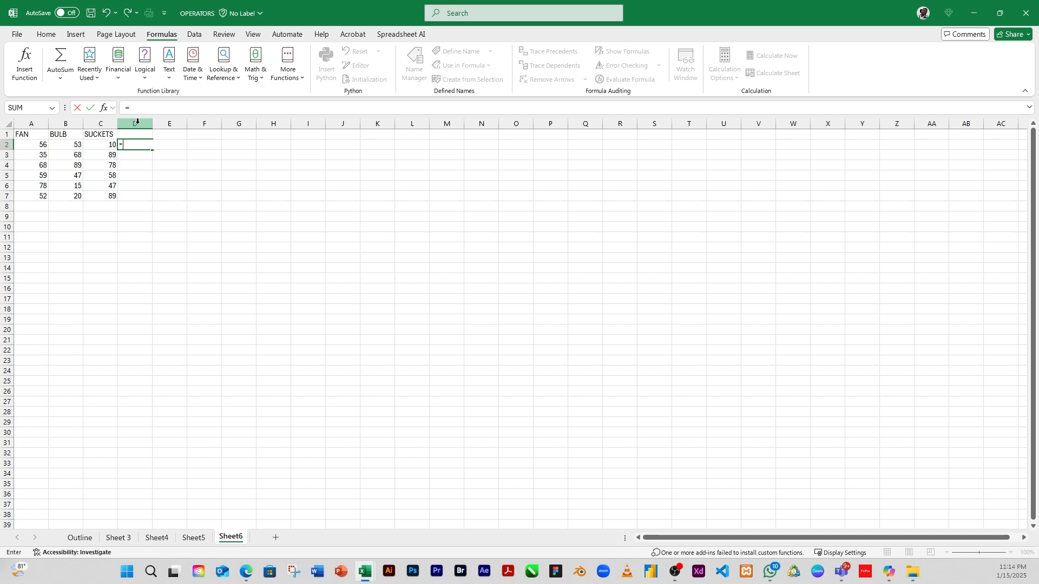
text(SUM)
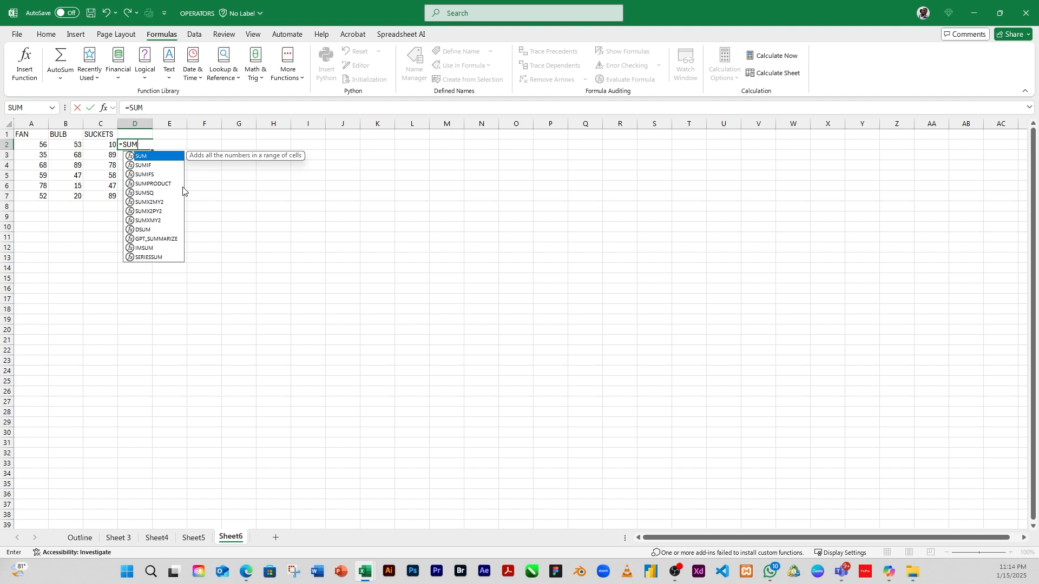
text(()
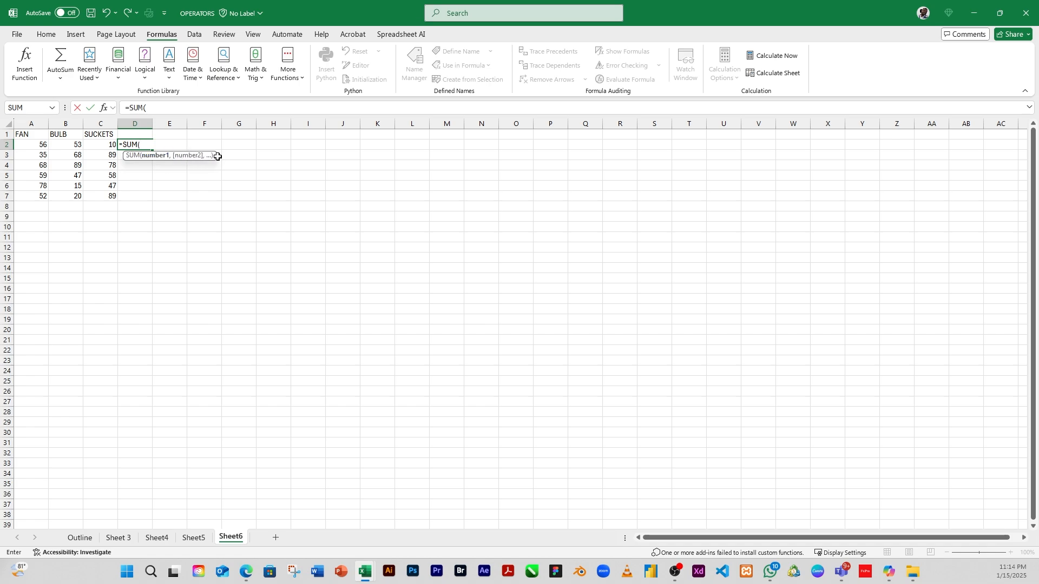
key(Left)
key(Left)
key(Left)
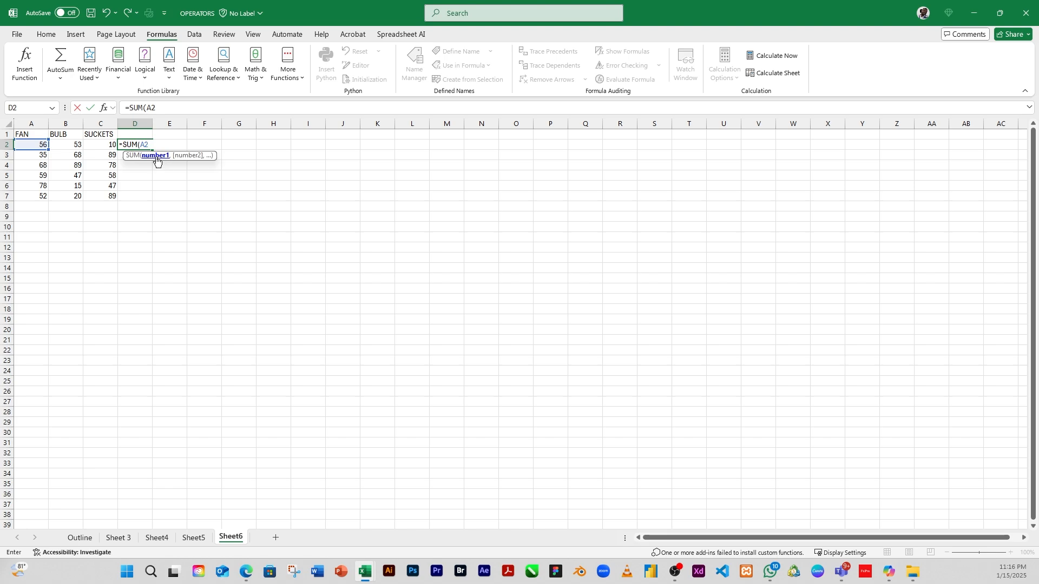
text(,)
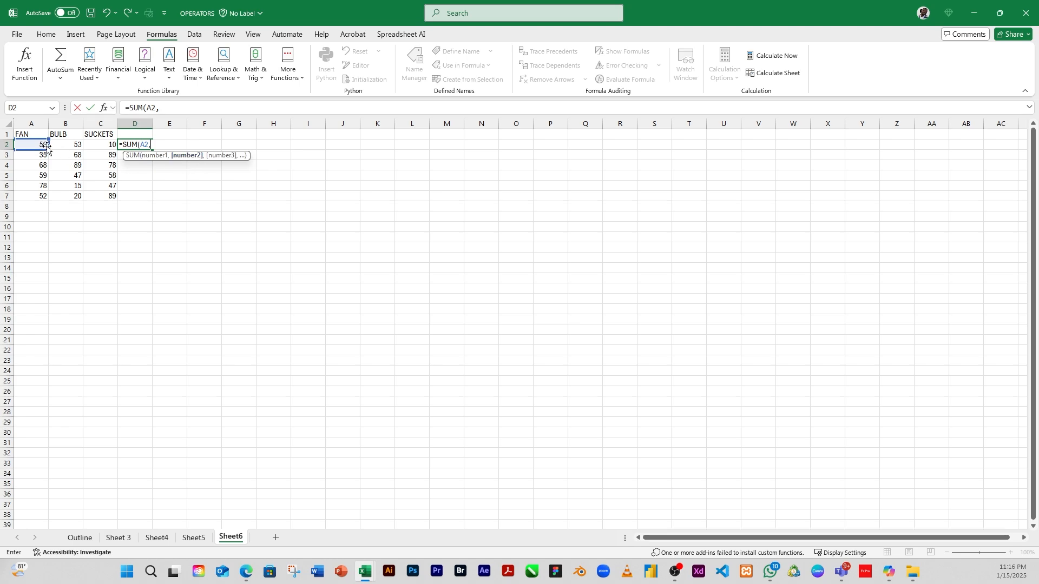
click(70, 145)
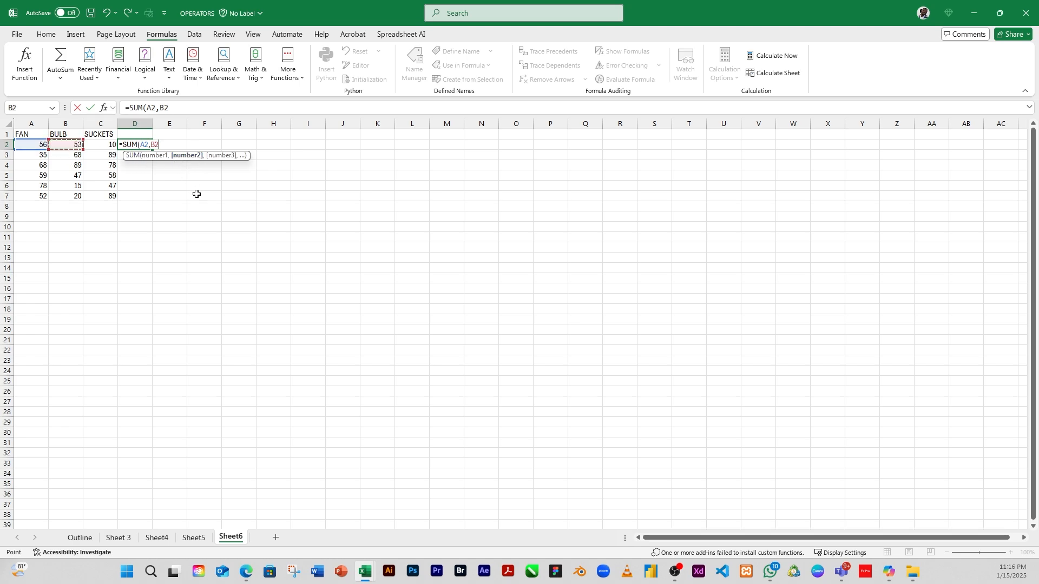
text(,)
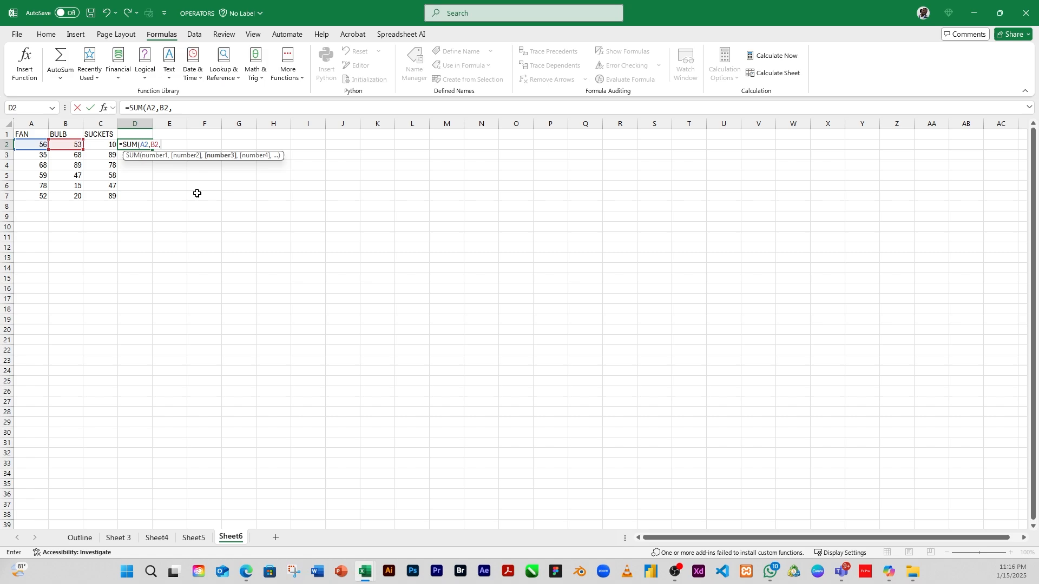
click(104, 145)
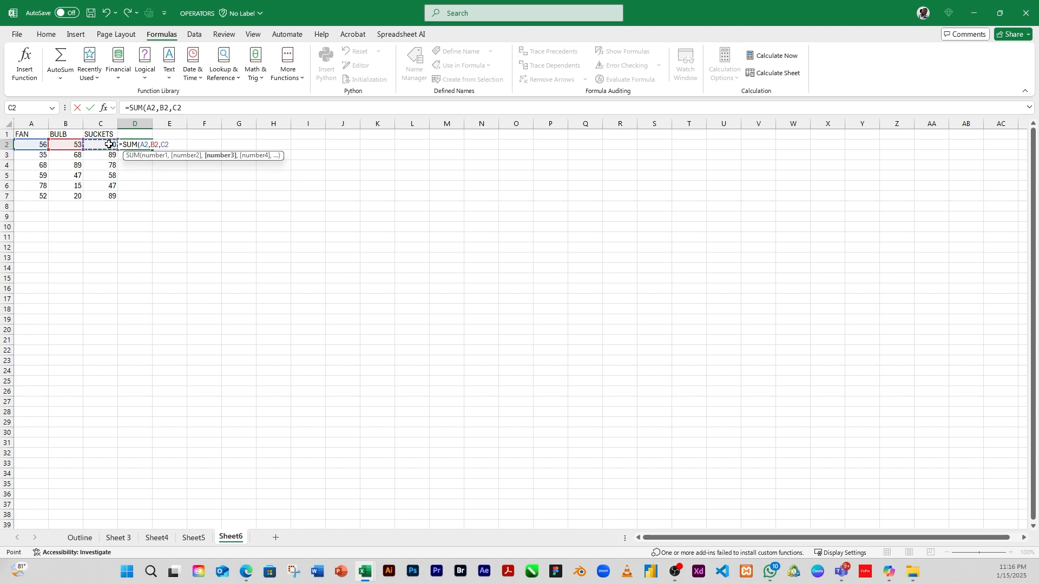
text())
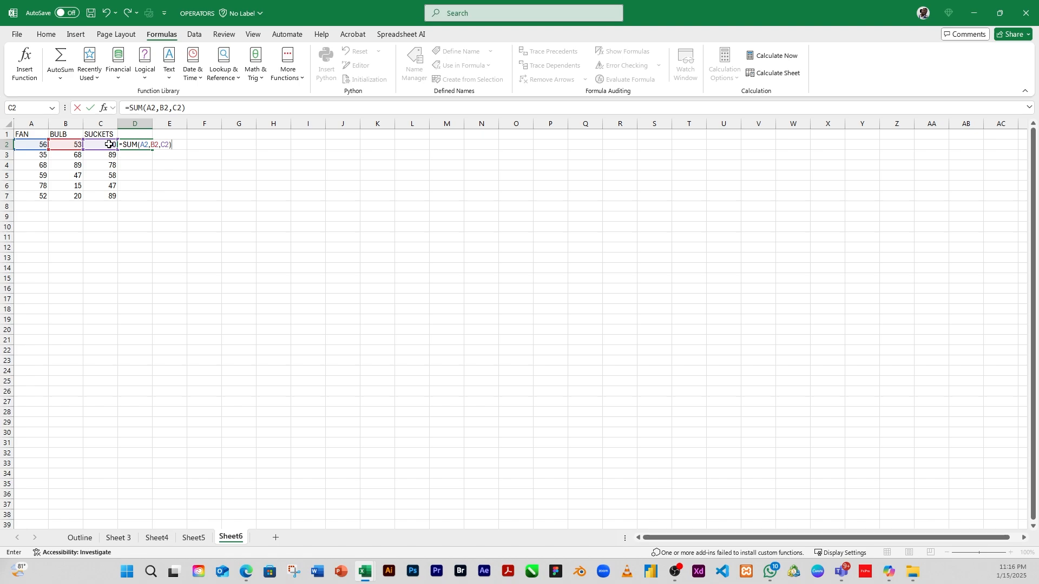
key(Return)
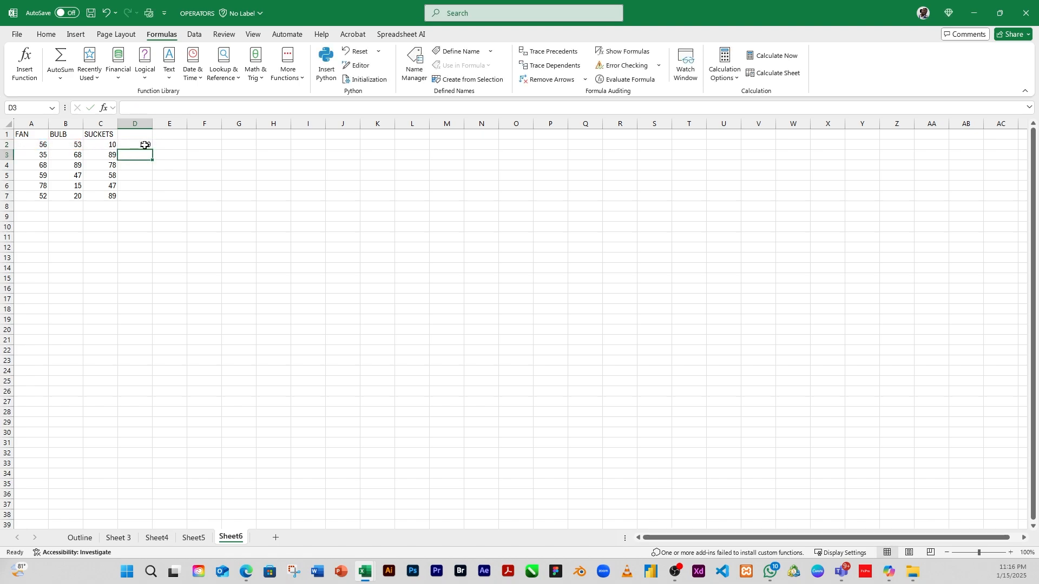
- Examine the formula in D2, highlighting the SUM function name within it
click(144, 145)
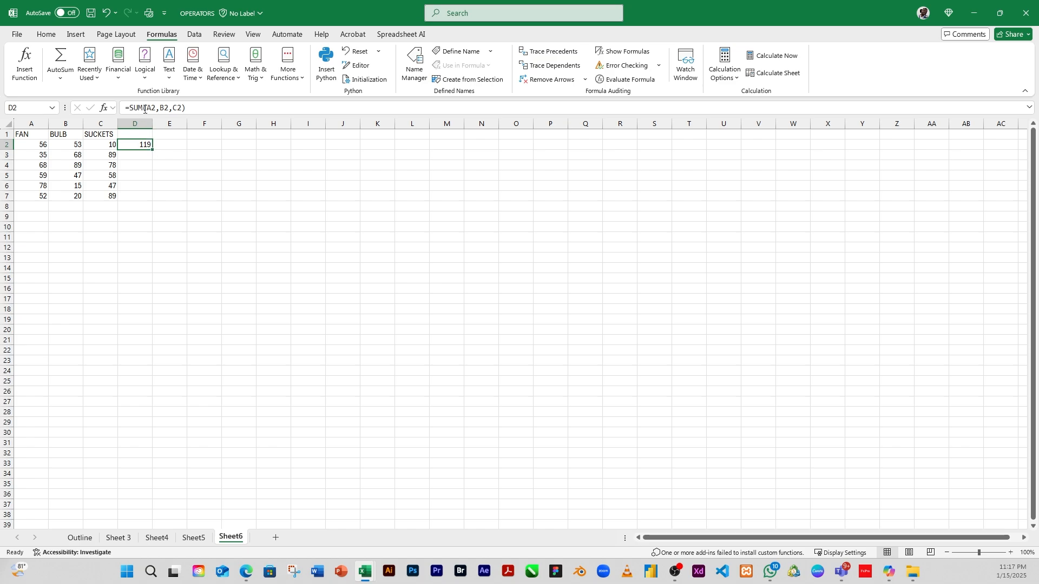
drag(143, 105, 128, 108)
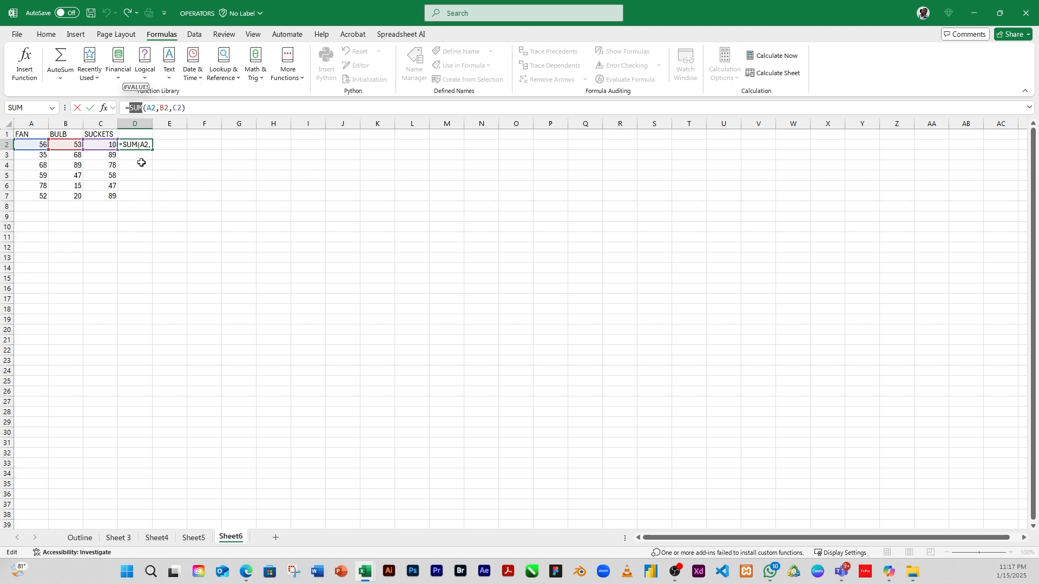
key(ctrl+Return)
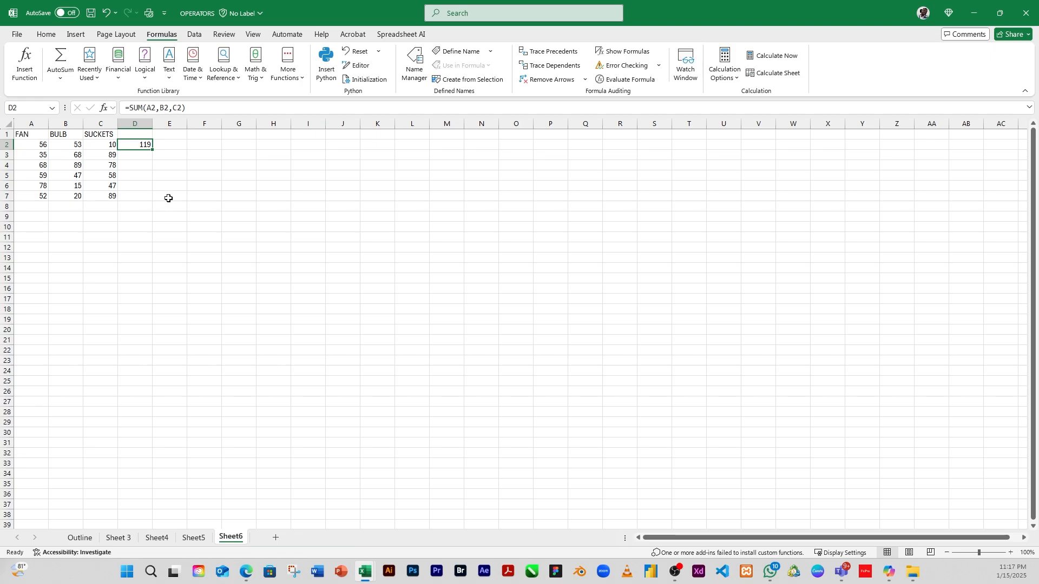
click(144, 174)
click(143, 157)
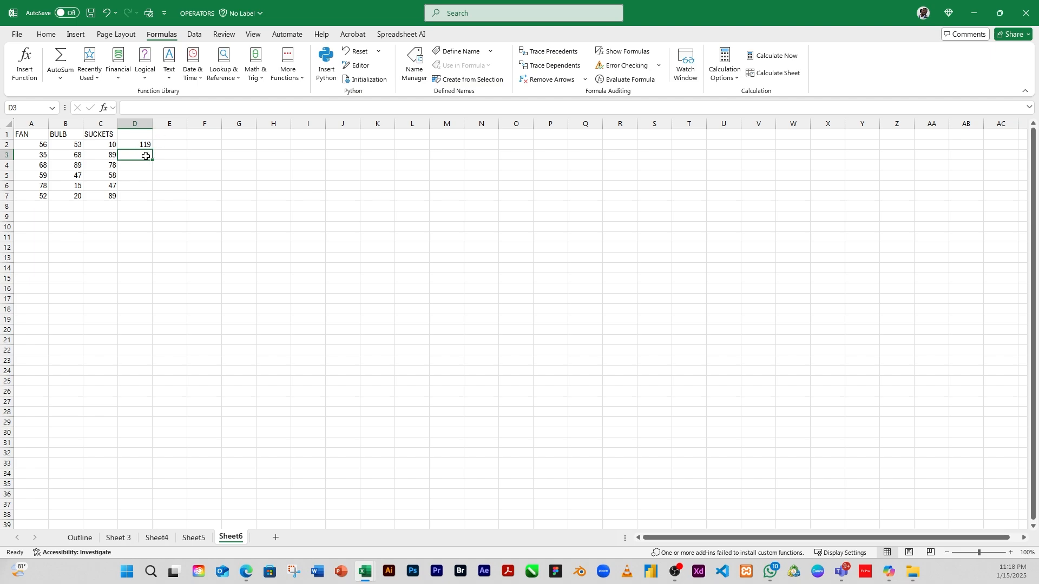
- Clear cell D2 and show the list of quick functions offered by AutoSum
click(142, 146)
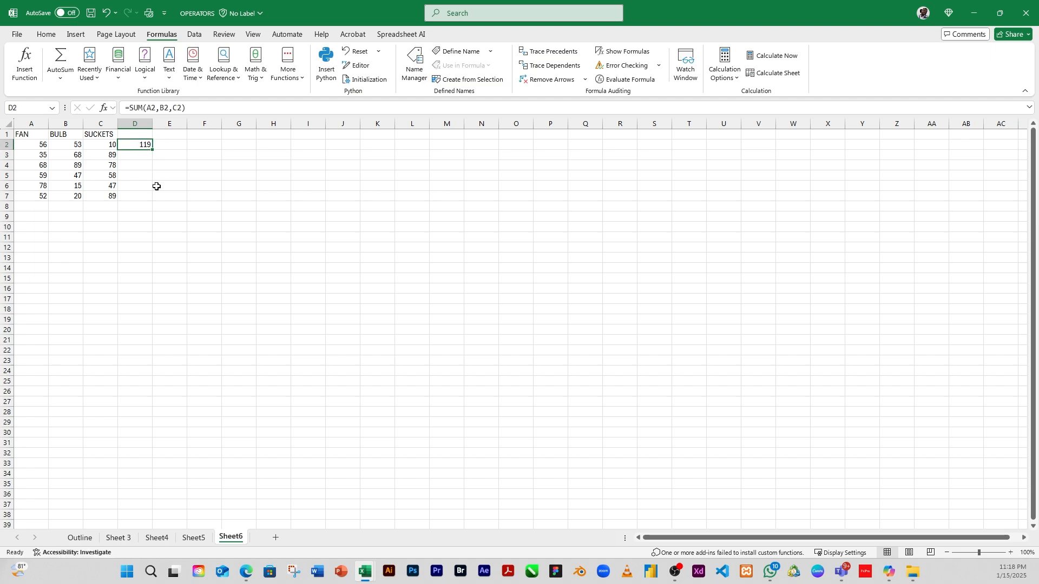
key(Delete)
click(46, 34)
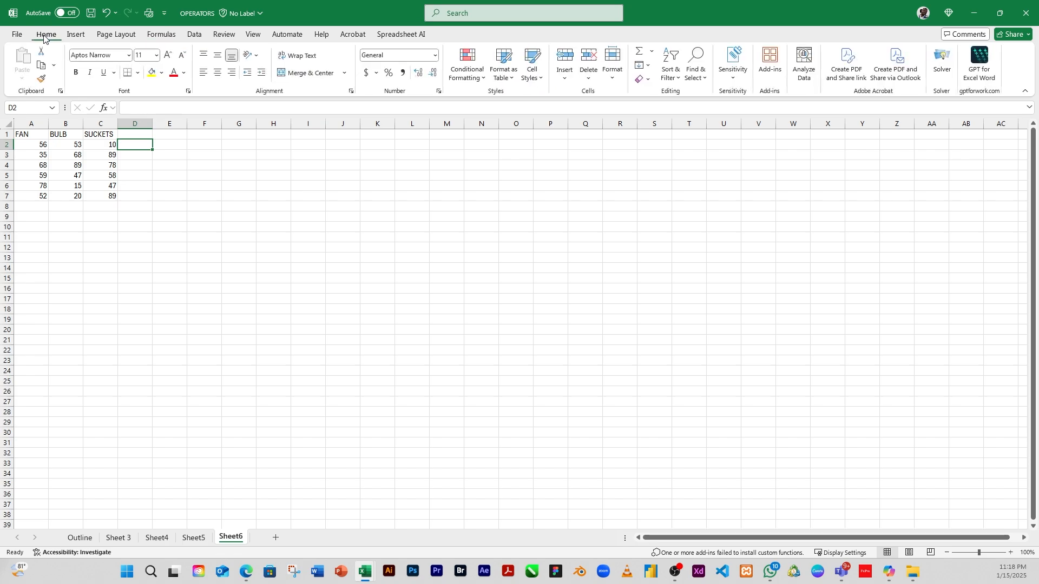
click(651, 50)
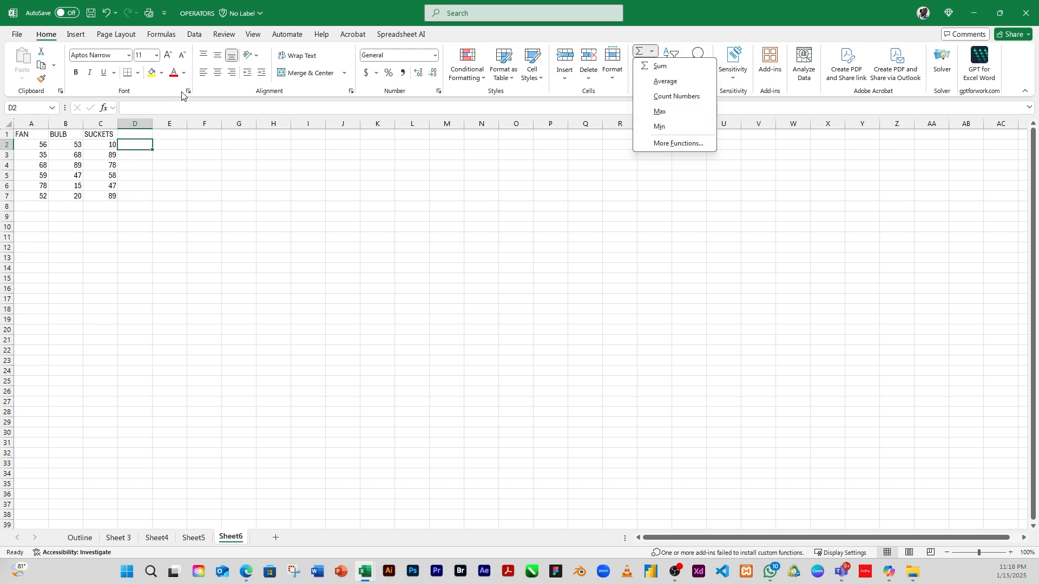
click(163, 35)
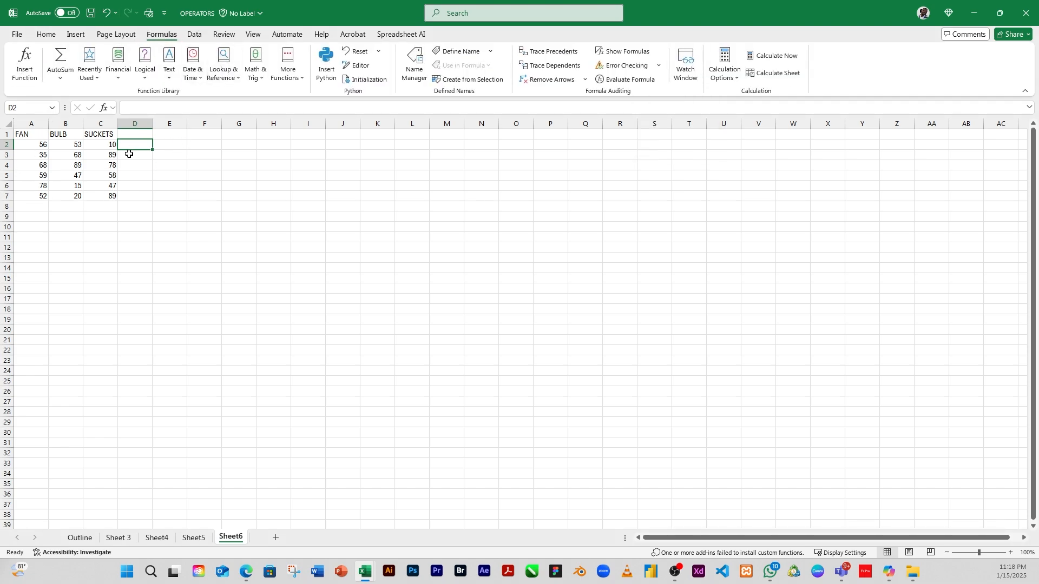
- Open the Insert Function dialog for cell D2 and examine the functions in the Most Recently Used category
click(25, 72)
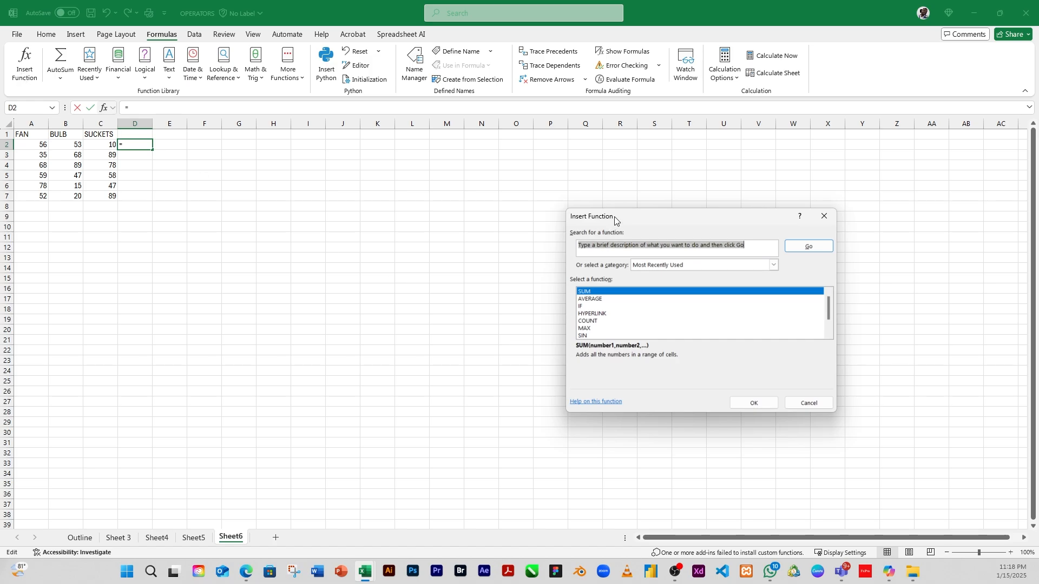
drag(634, 217, 506, 135)
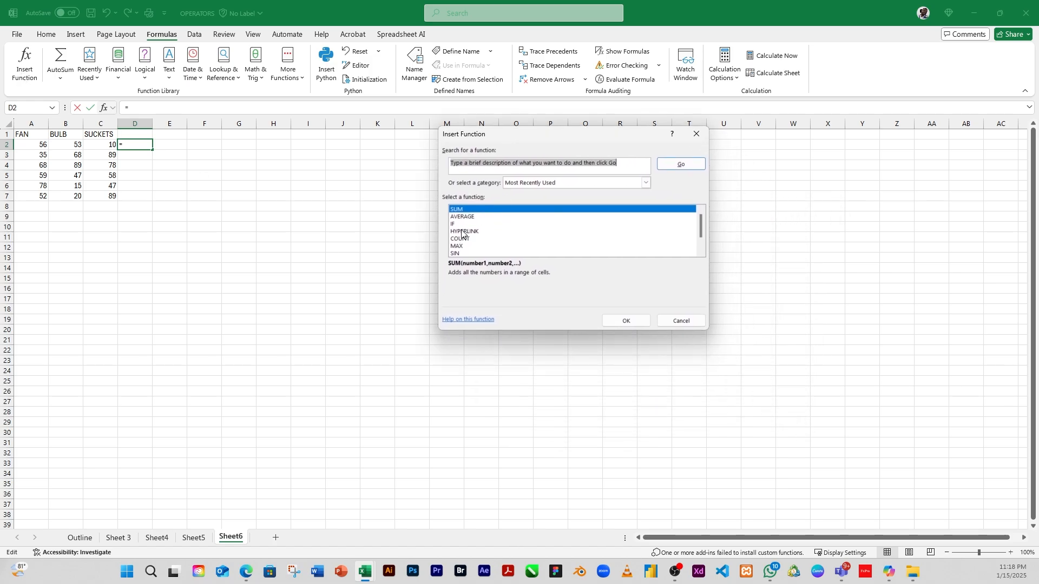
scroll(465, 233, down, 1)
scroll(505, 248, up, 1)
scroll(487, 231, down, 1)
scroll(495, 227, up, 1)
scroll(483, 233, down, 1)
scroll(481, 238, up, 1)
scroll(484, 238, down, 1)
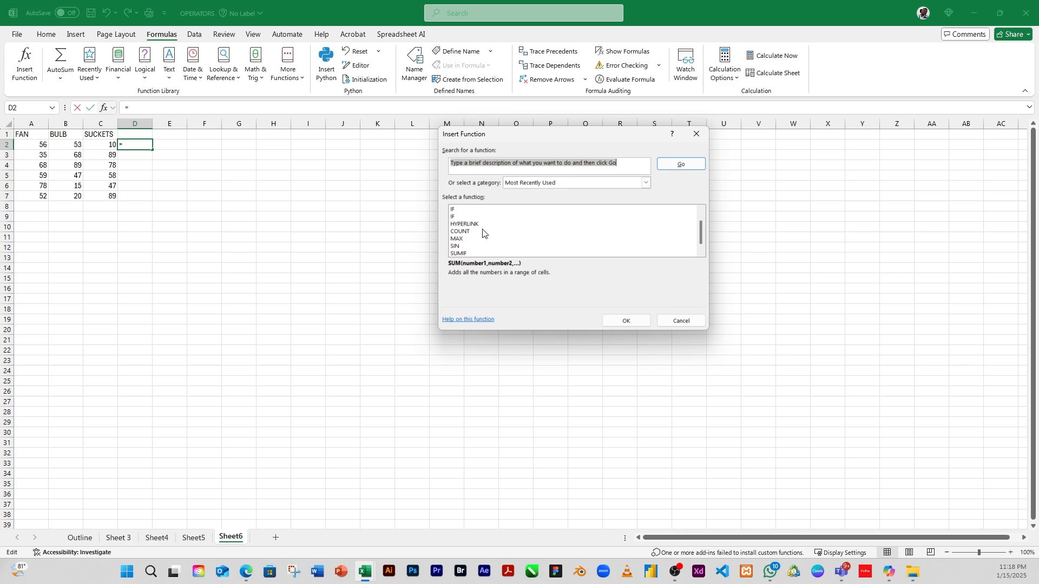
scroll(492, 240, up, 1)
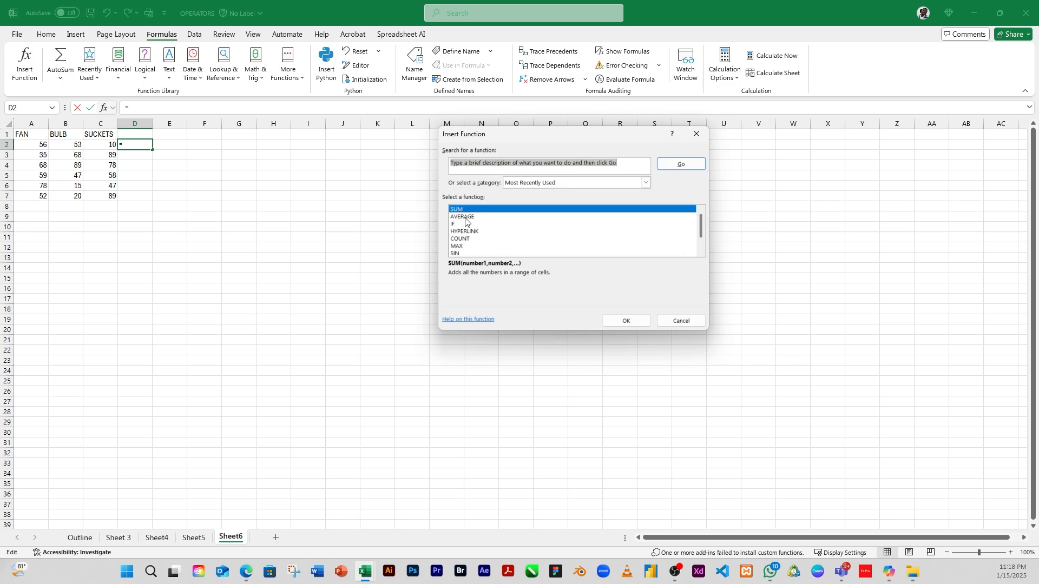
scroll(469, 251, down, 1)
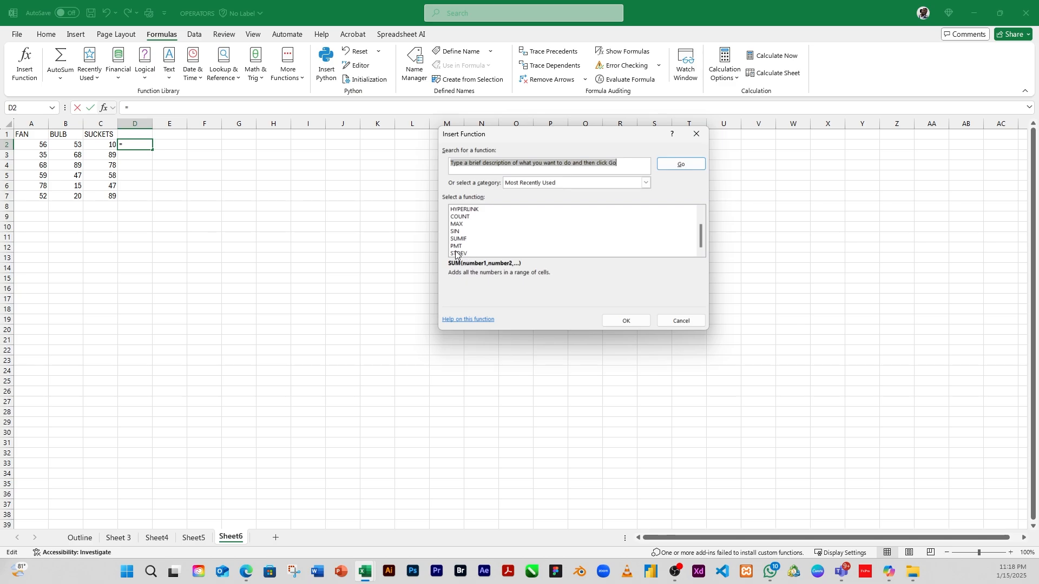
scroll(462, 244, up, 1)
scroll(543, 232, down, 1)
scroll(479, 246, up, 1)
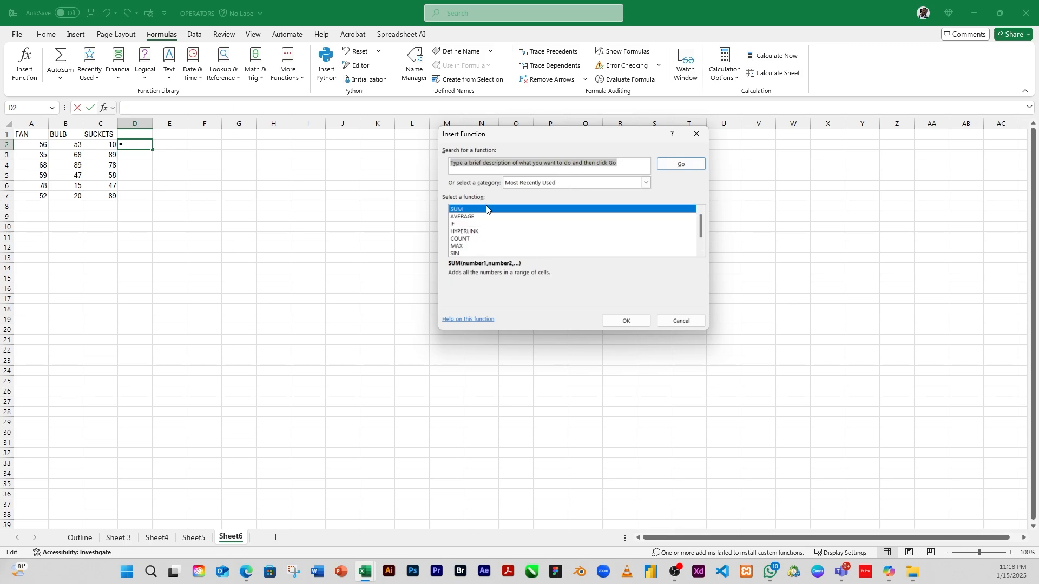
- Switch the function category to All, look through the full function list, and close the dialog without inserting anything
drag(571, 135, 553, 157)
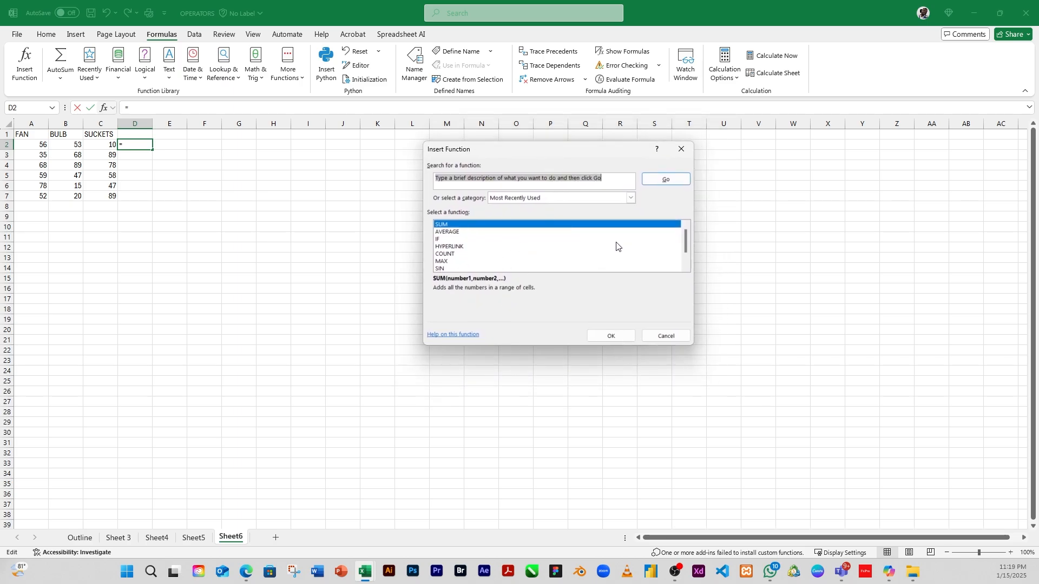
click(631, 199)
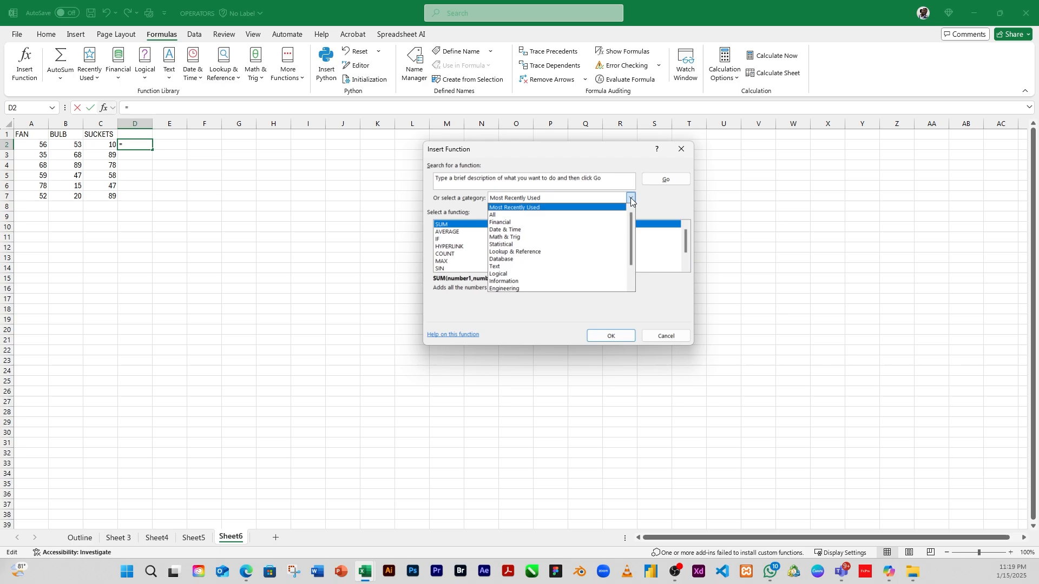
click(520, 215)
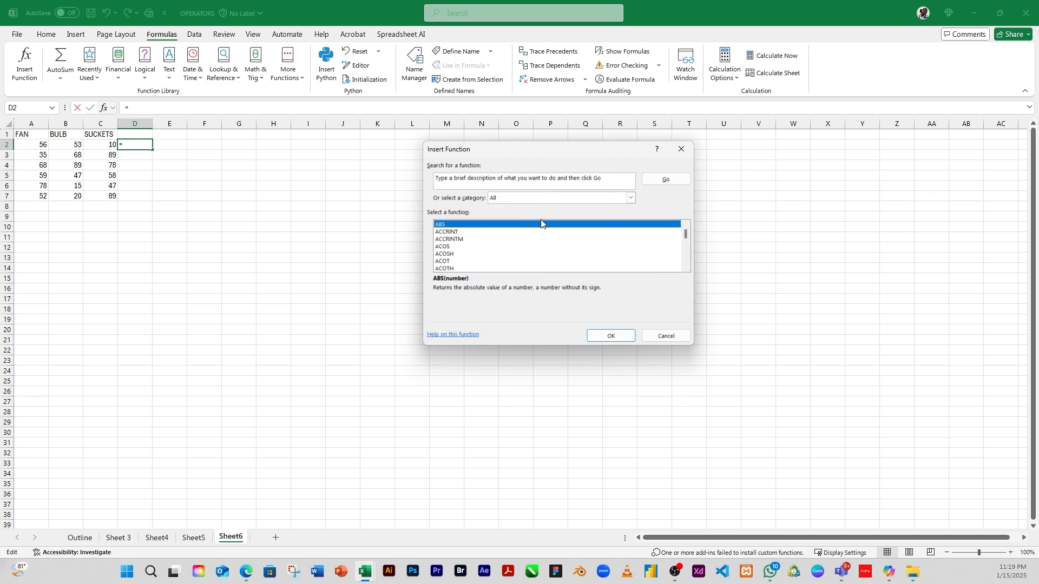
scroll(582, 238, down, 18)
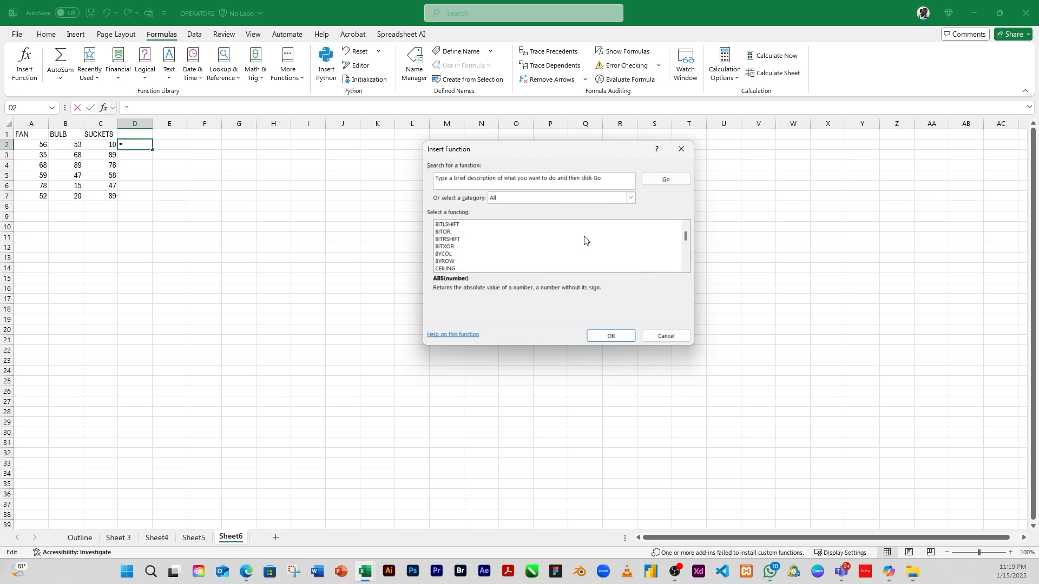
scroll(555, 239, down, 20)
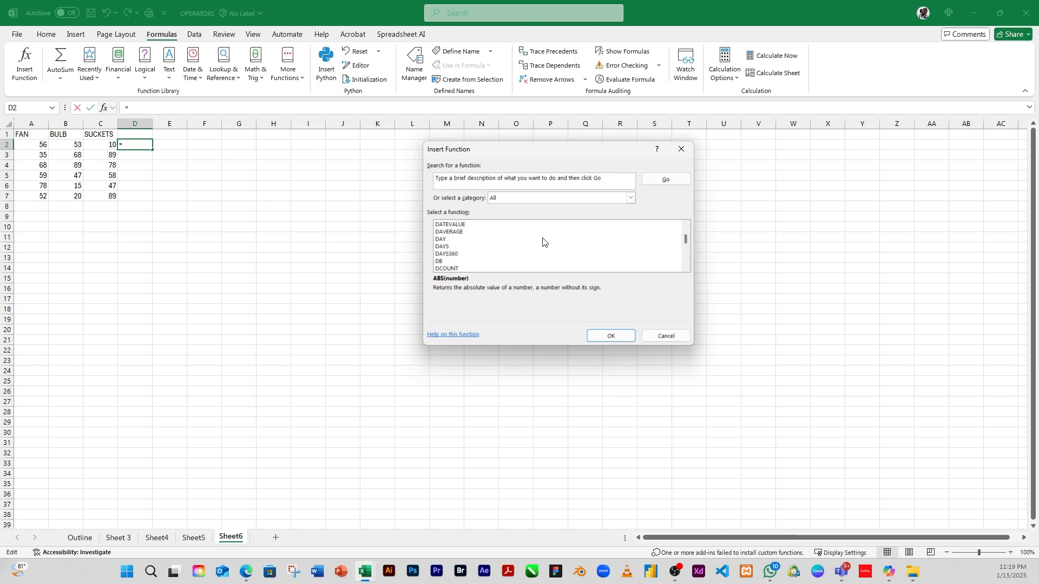
scroll(543, 241, down, 20)
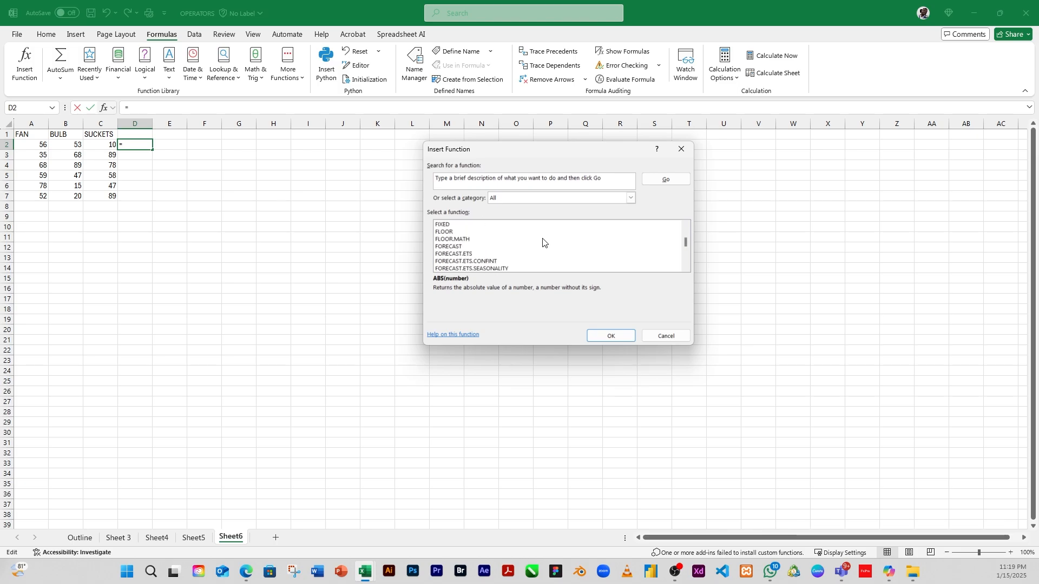
scroll(514, 241, down, 1)
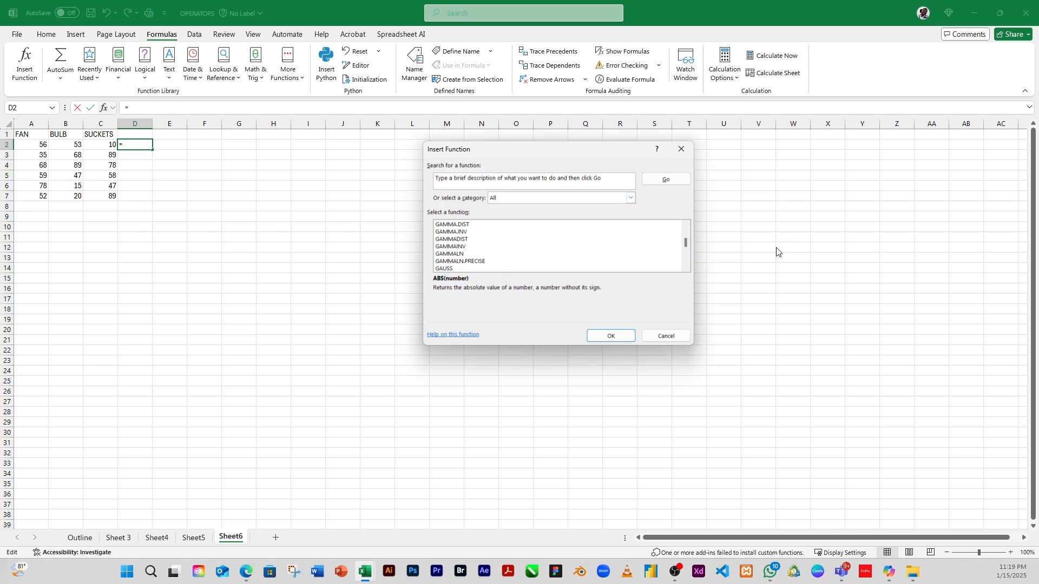
scroll(593, 266, down, 10)
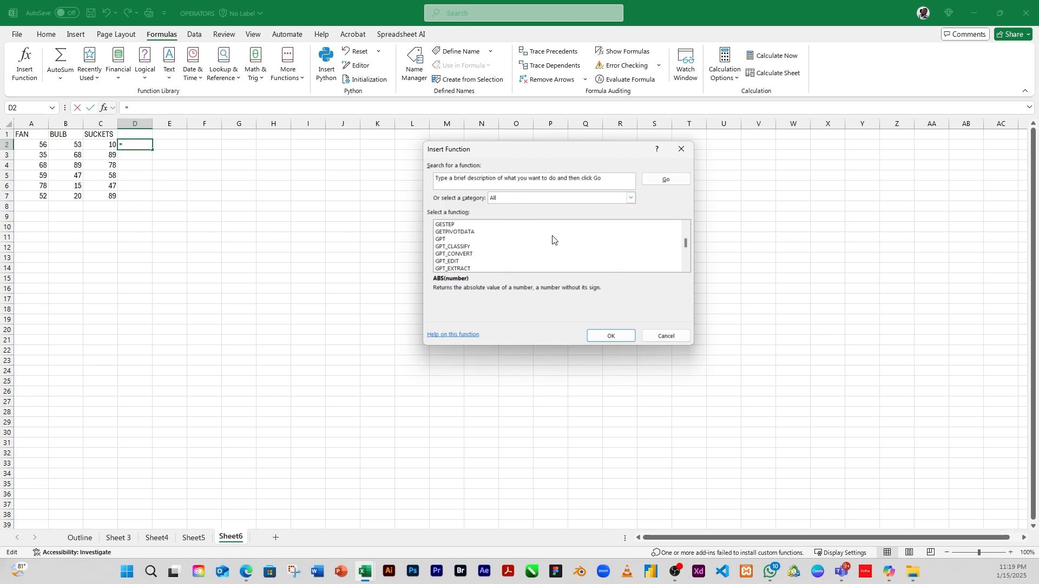
scroll(498, 249, down, 4)
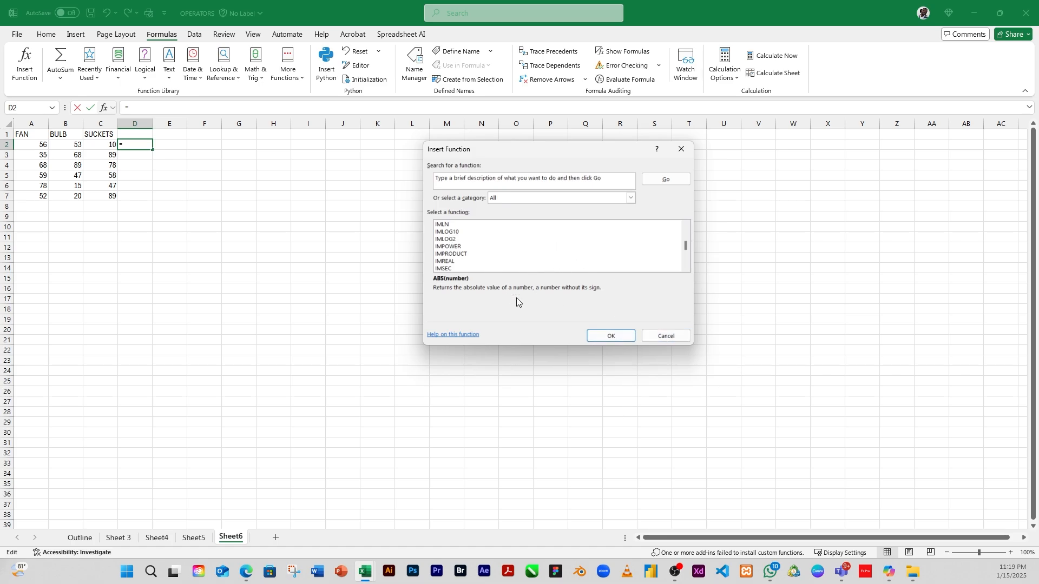
click(672, 337)
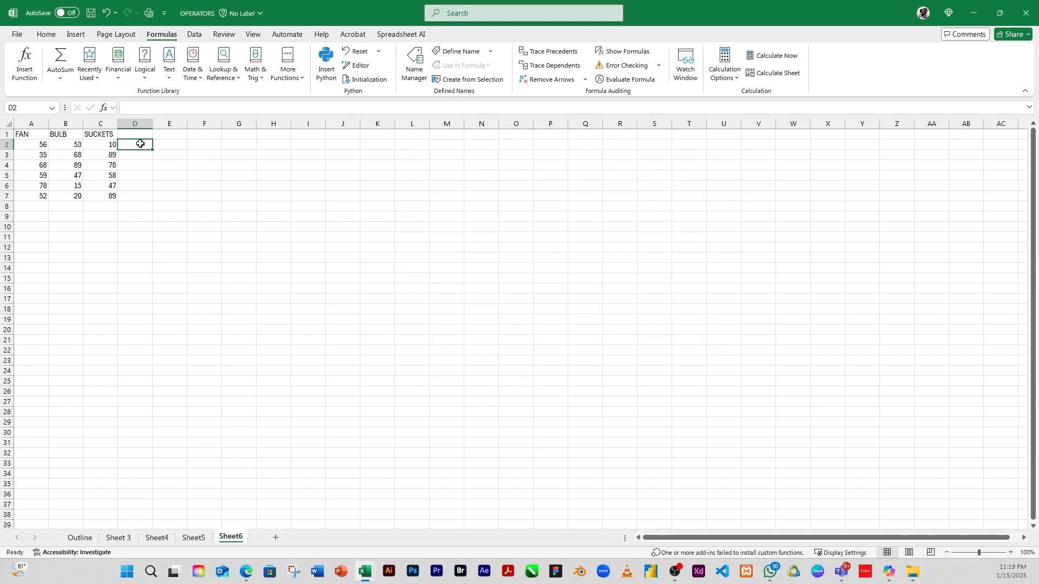
- Reopen Insert Function for D2, find SUM in the full list to read its description, and cancel the dialog
click(25, 65)
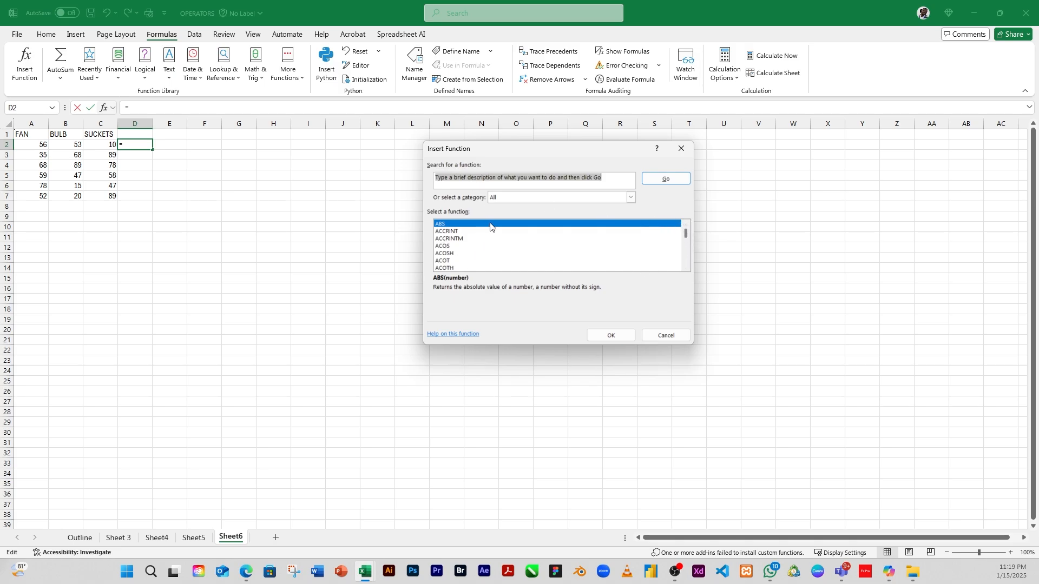
scroll(490, 238, down, 20)
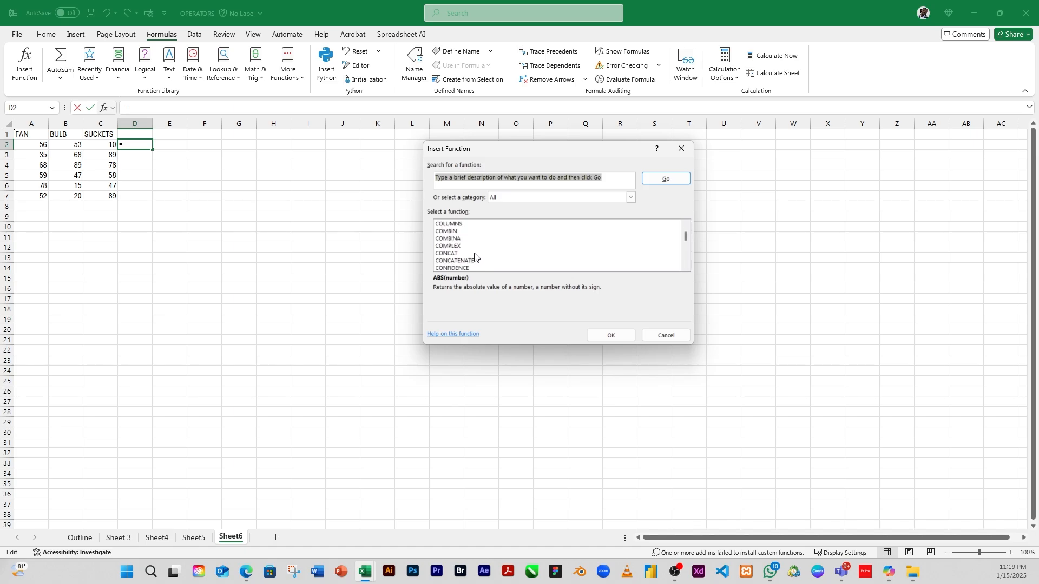
scroll(474, 256, down, 20)
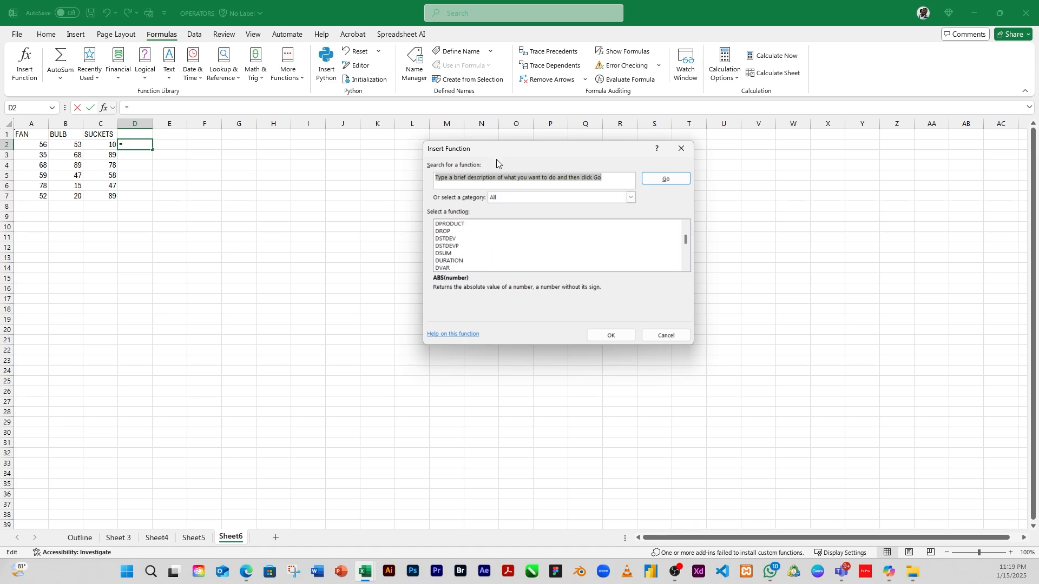
scroll(487, 260, down, 20)
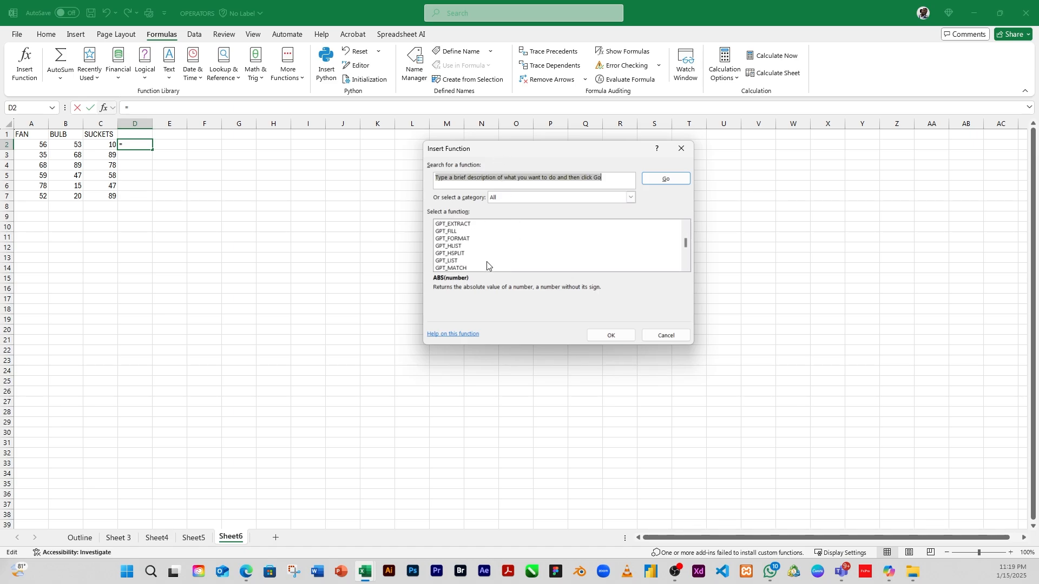
scroll(486, 261, down, 20)
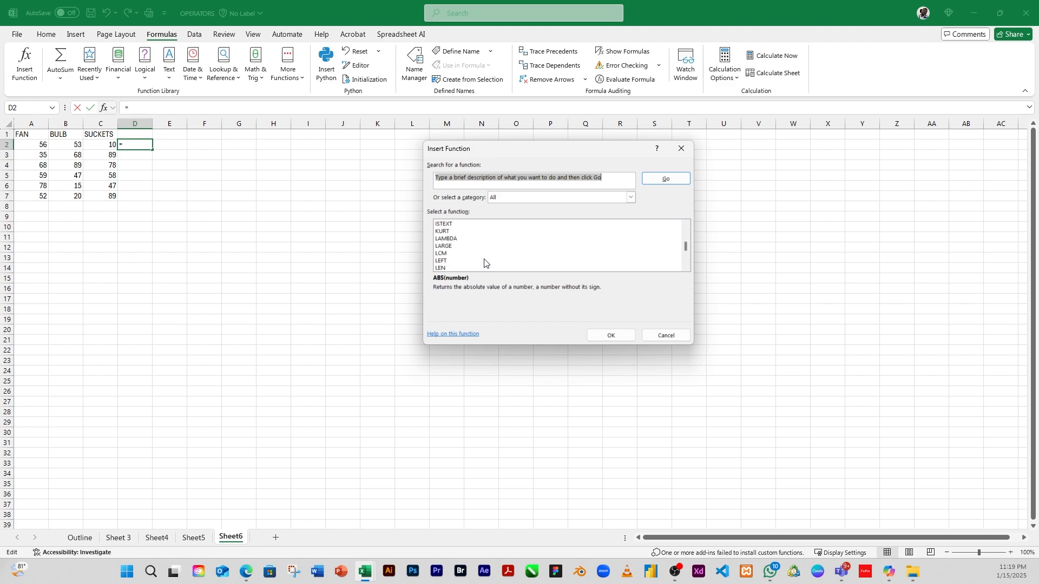
scroll(484, 263, down, 20)
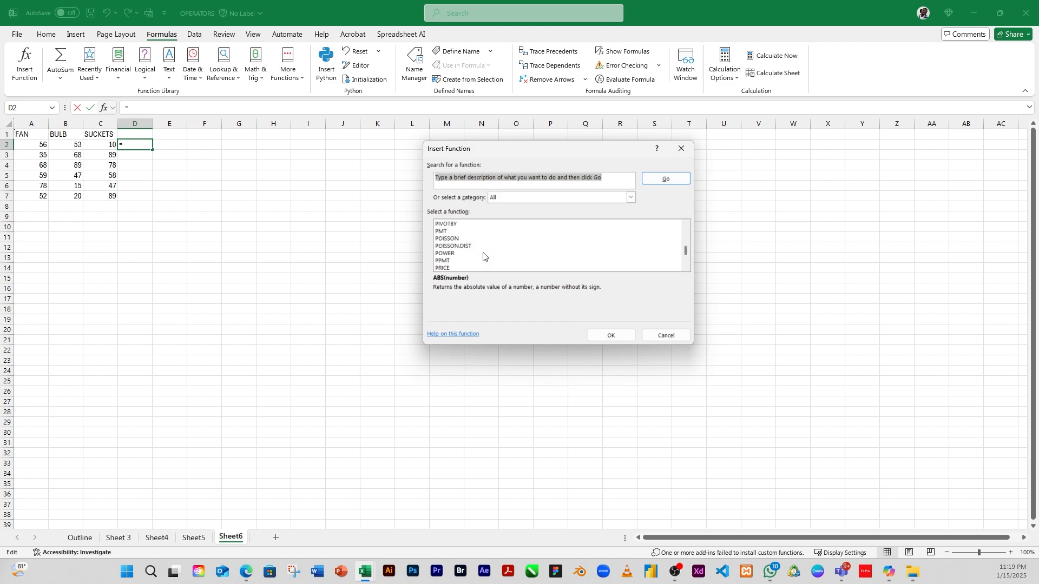
scroll(484, 257, down, 20)
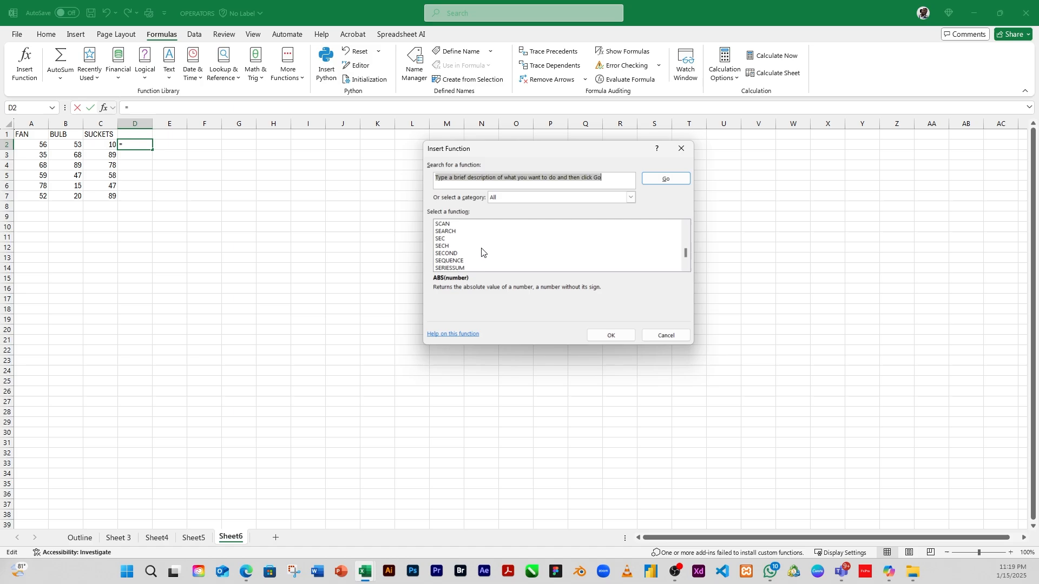
scroll(482, 249, down, 15)
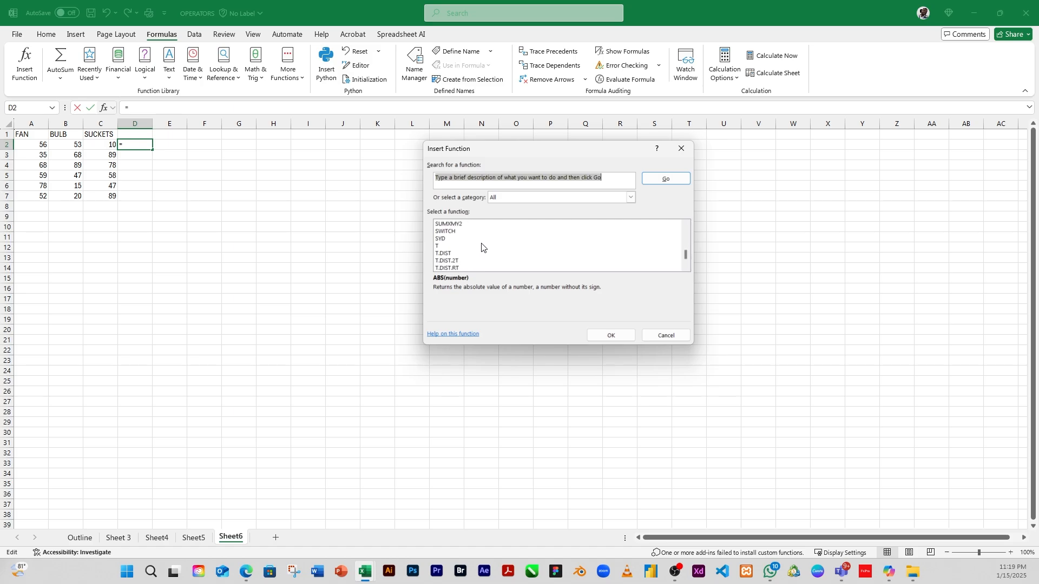
scroll(481, 248, up, 2)
scroll(482, 247, up, 1)
click(449, 239)
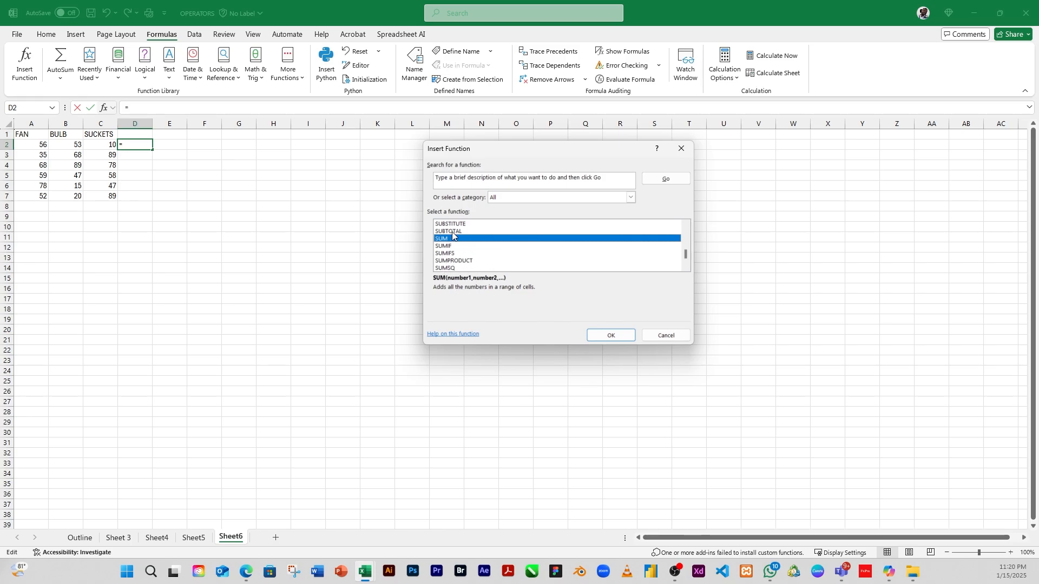
click(666, 340)
- Enter the column headings SUM, AVERAGE, COUNT, MIN and MAX in cells D1 through H1
click(140, 133)
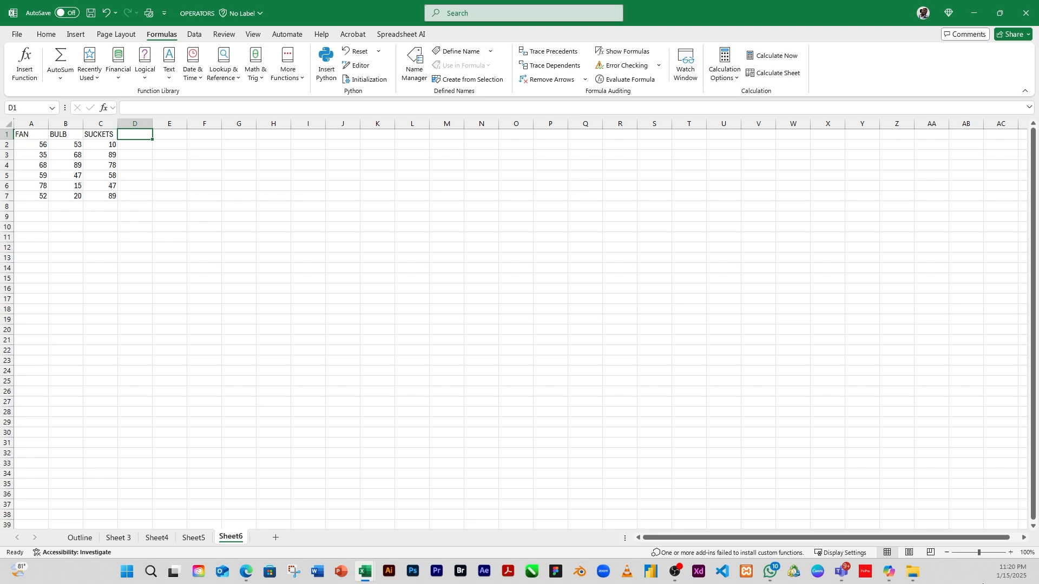
text(SUM)
key(Tab)
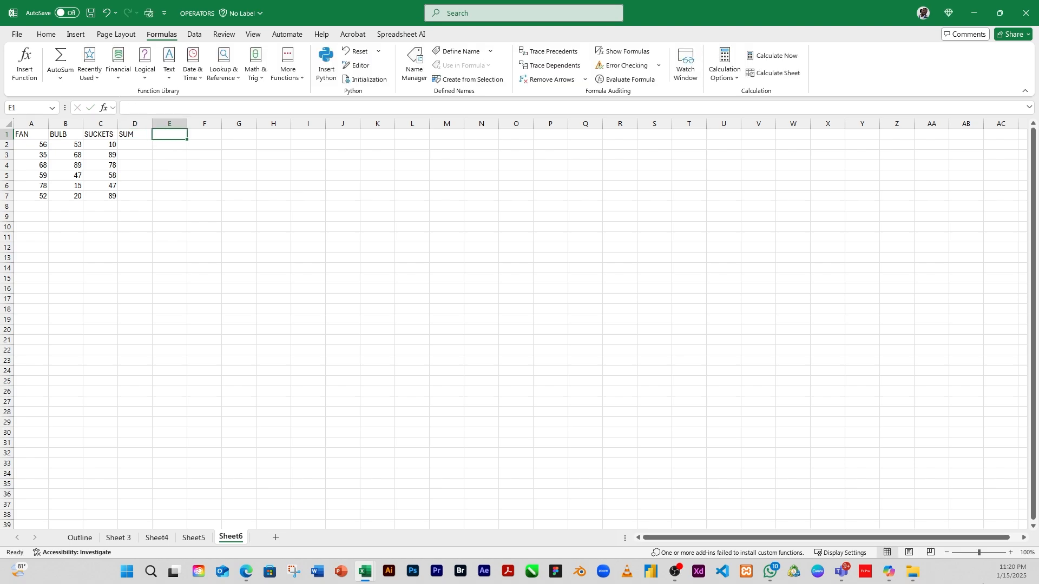
text(AVERAGE)
key(Tab)
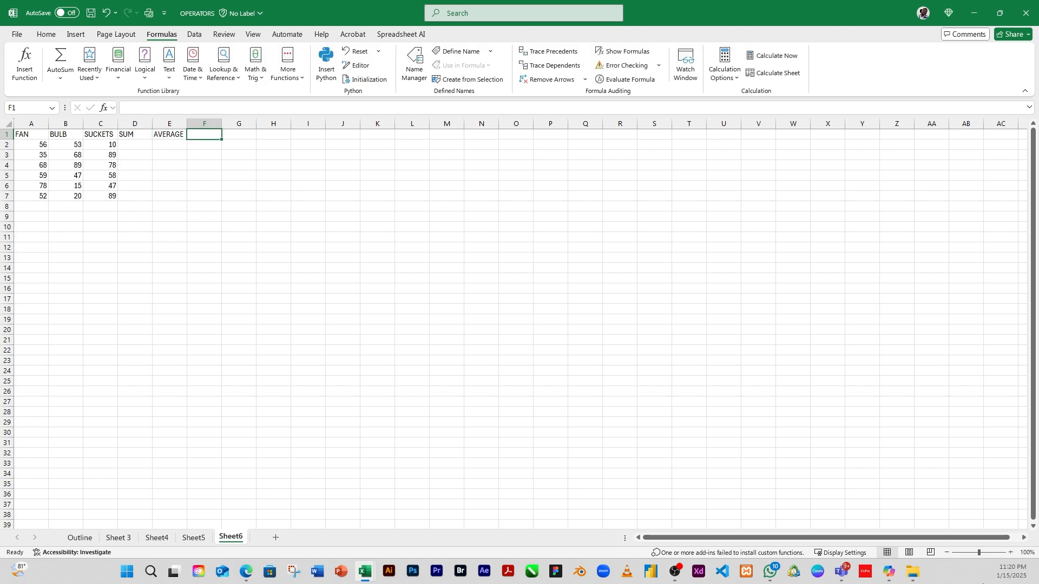
text(COUNT)
key(Tab)
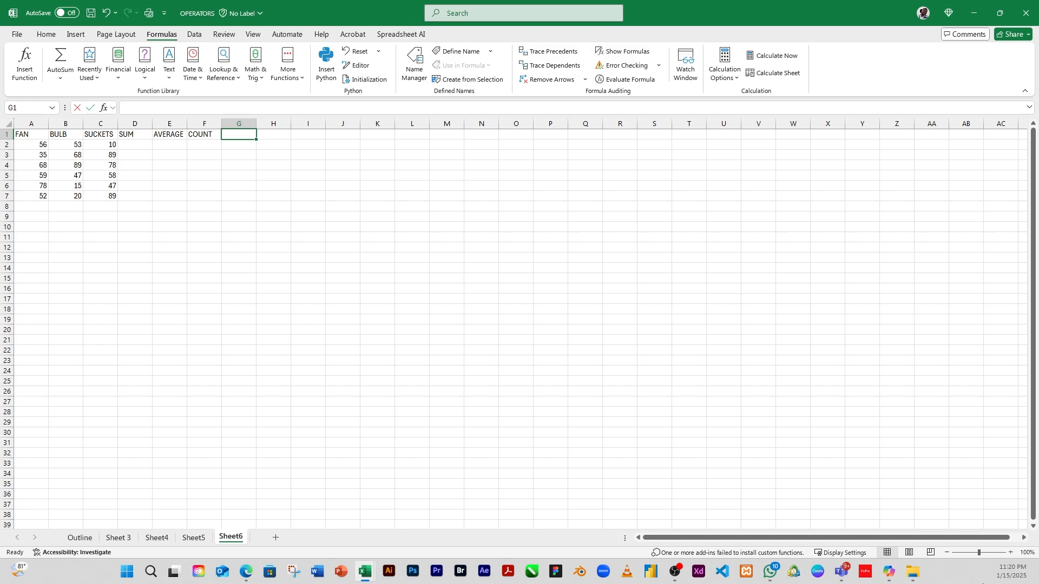
text(MIN)
key(Tab)
text(M)
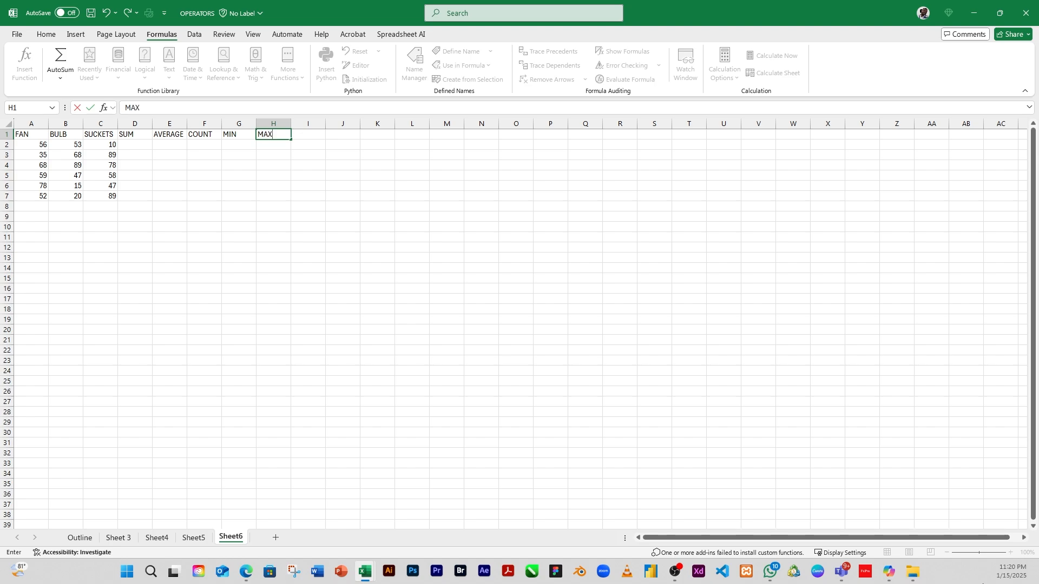
click(261, 186)
click(158, 169)
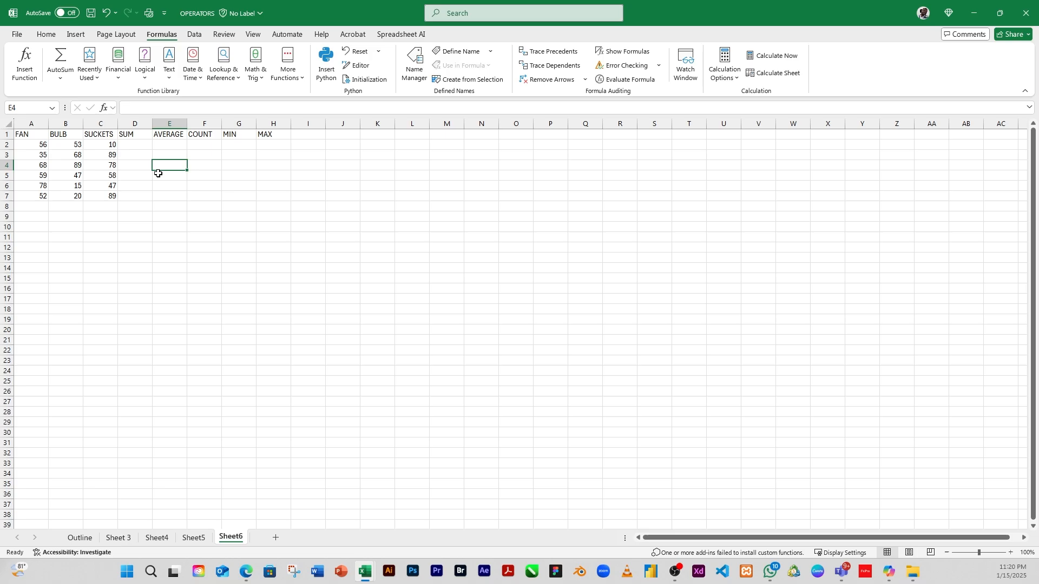
- Enter =SUM(A2:C2) in cell D2 and fill the formula down to D7
click(133, 147)
text(=)
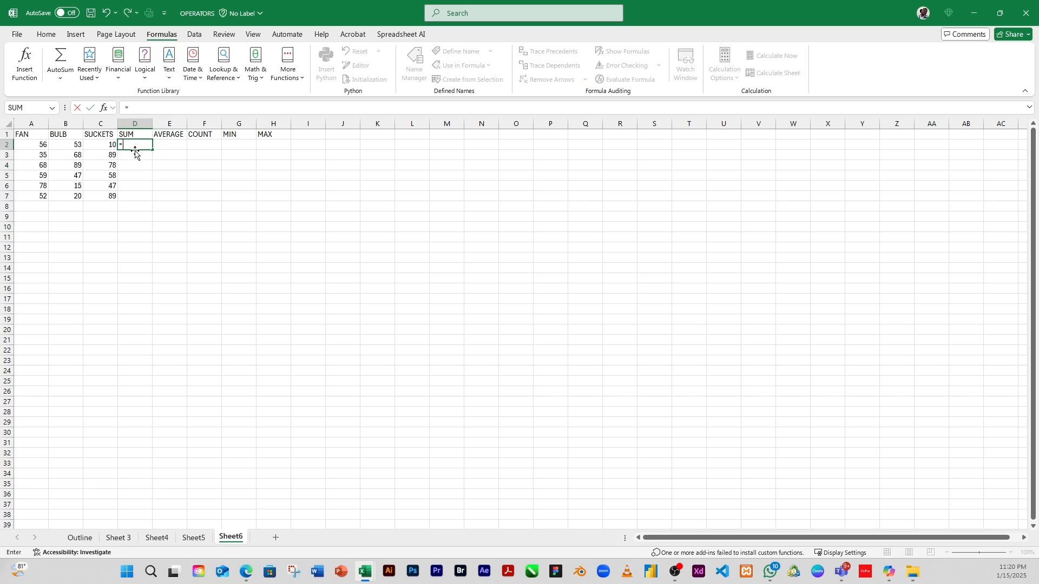
text(SUME)
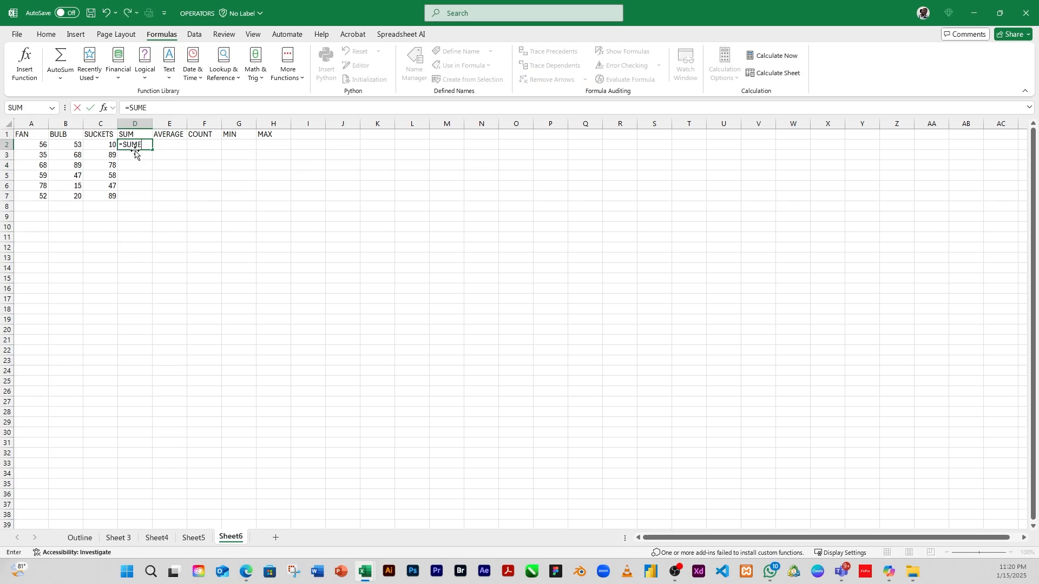
key(BackSpace)
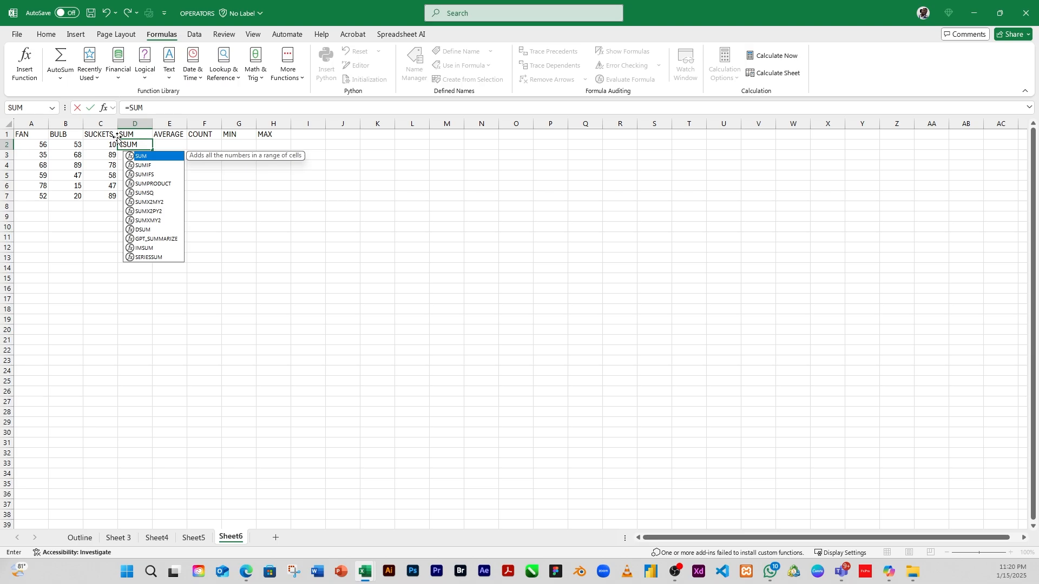
text(()
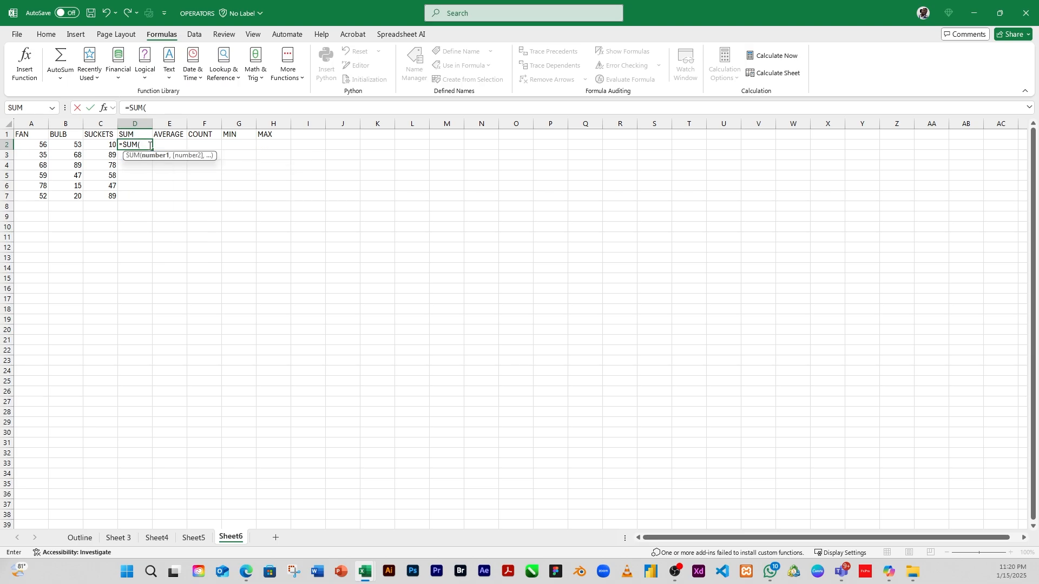
drag(43, 144, 95, 144)
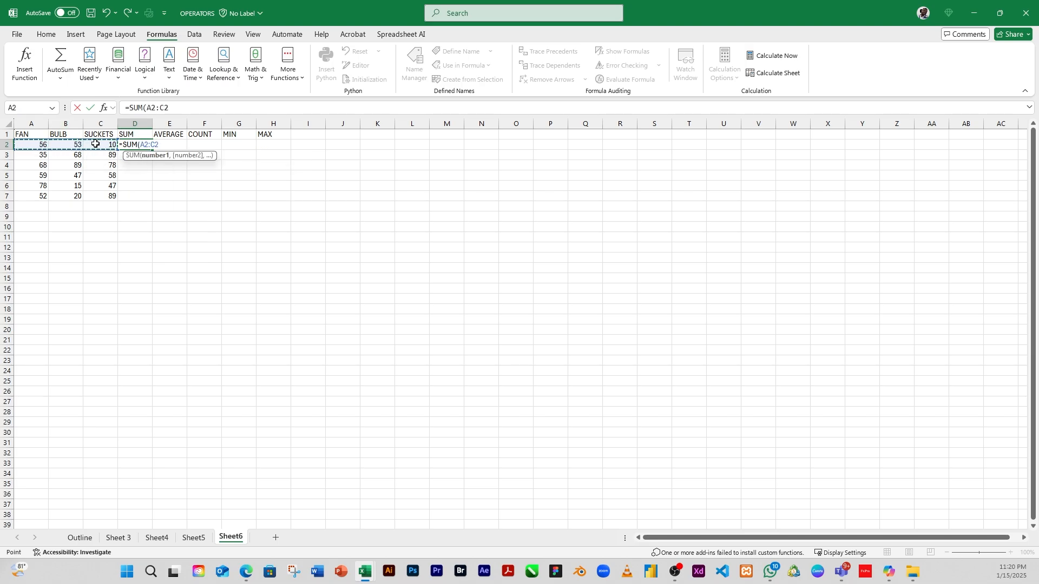
text())
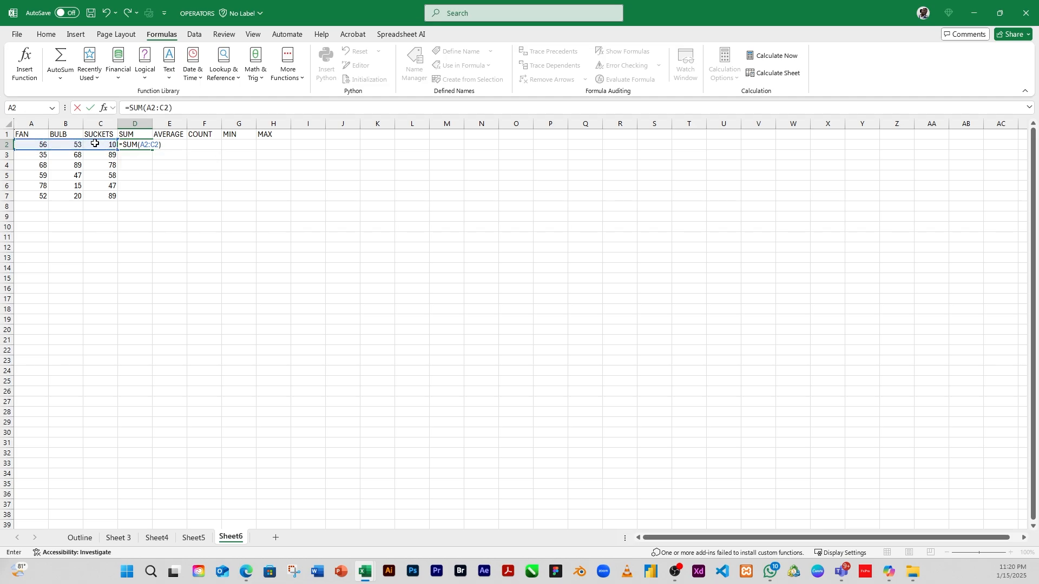
key(Return)
click(151, 144)
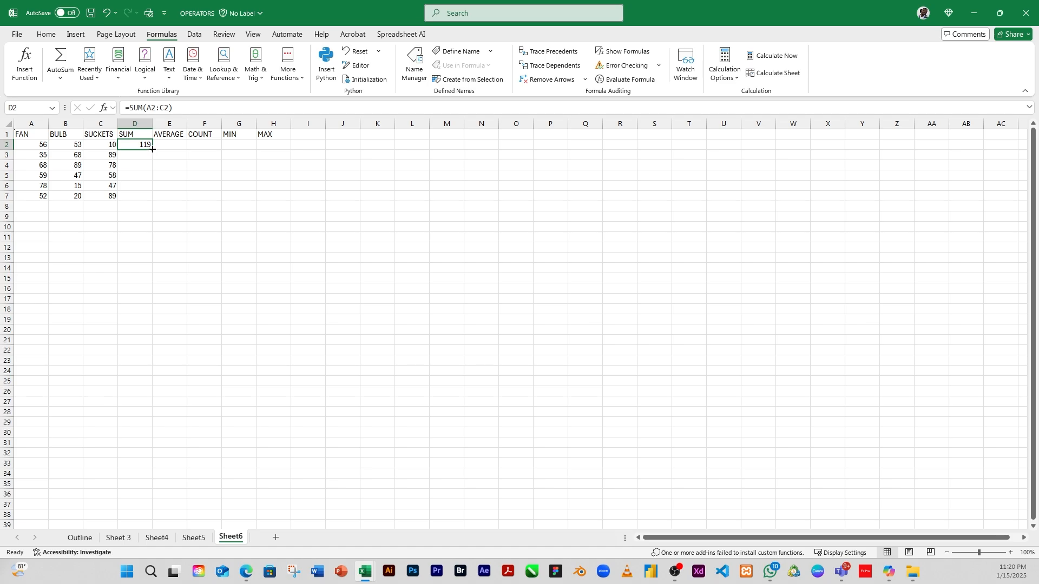
drag(152, 149, 152, 201)
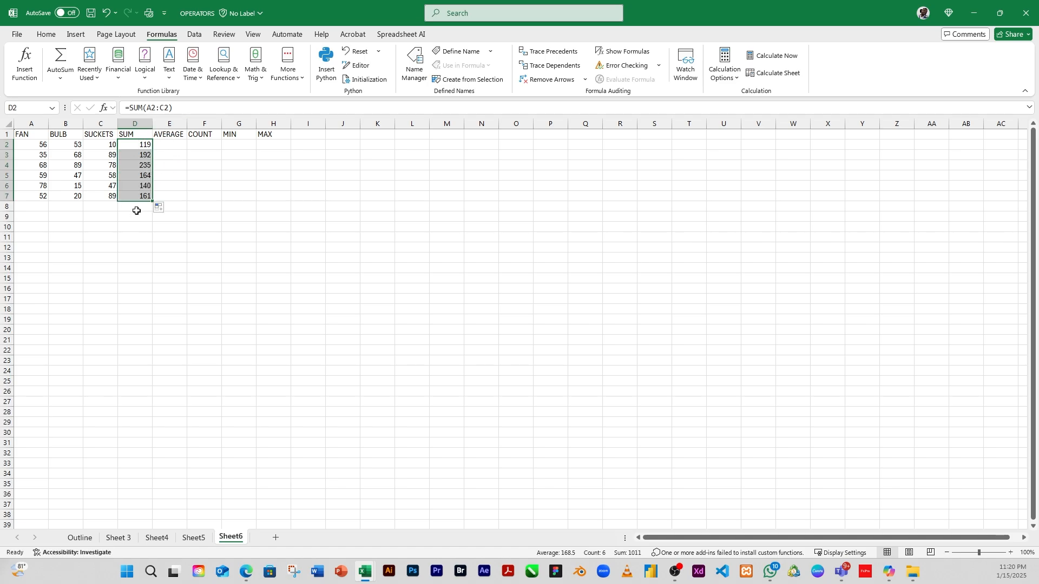
click(170, 144)
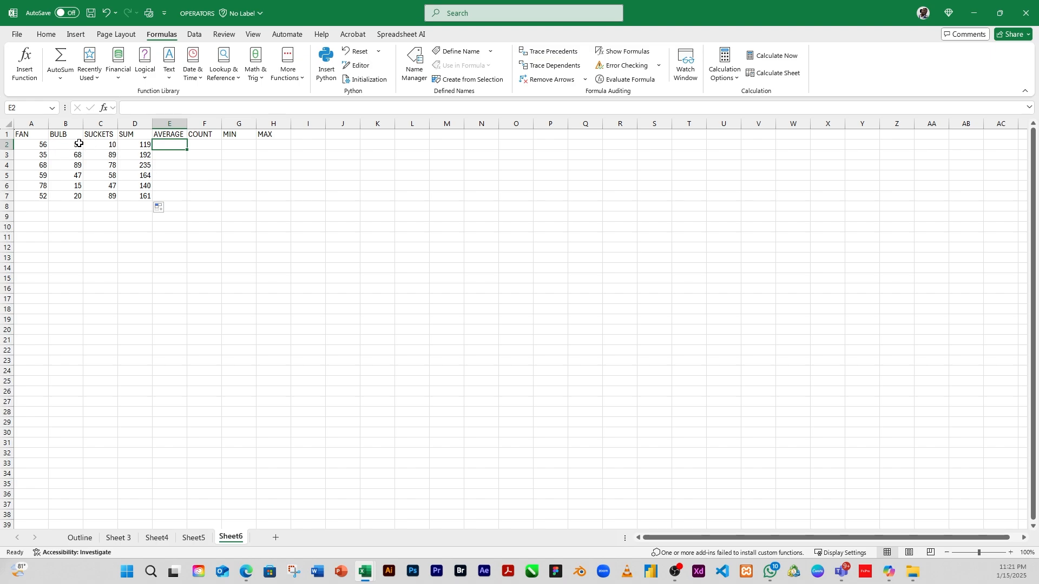
click(44, 145)
drag(44, 145, 99, 146)
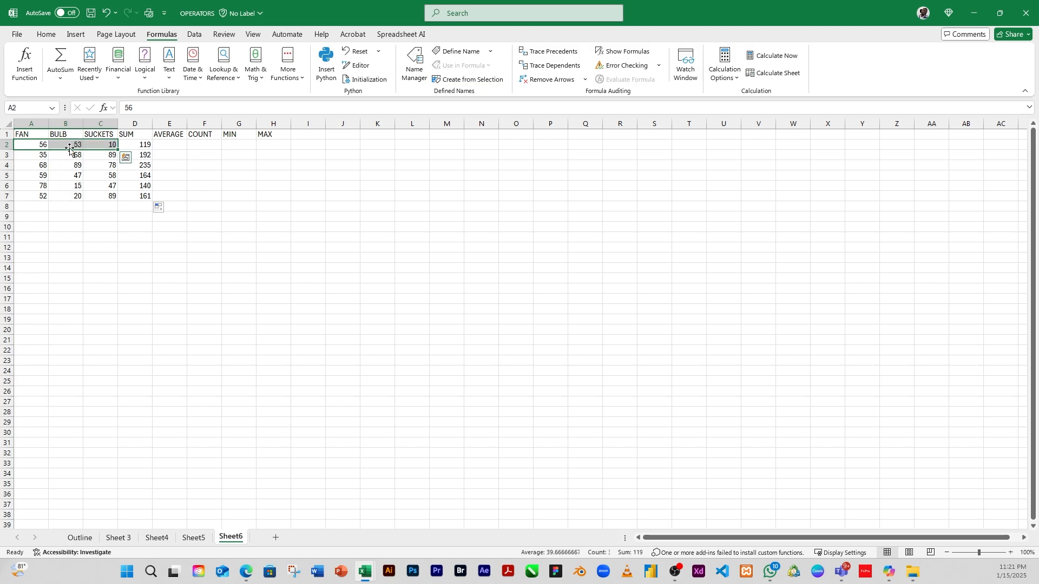
click(45, 161)
drag(44, 145, 100, 146)
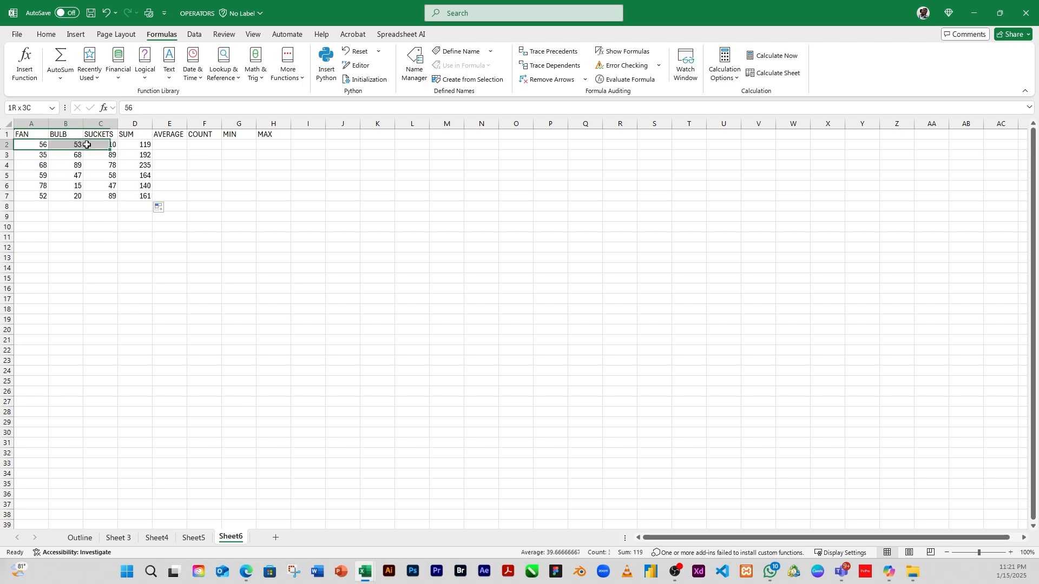
- Enter the formula =AVERAGE(A2:C2) in cell E2 under the AVERAGE heading
click(167, 145)
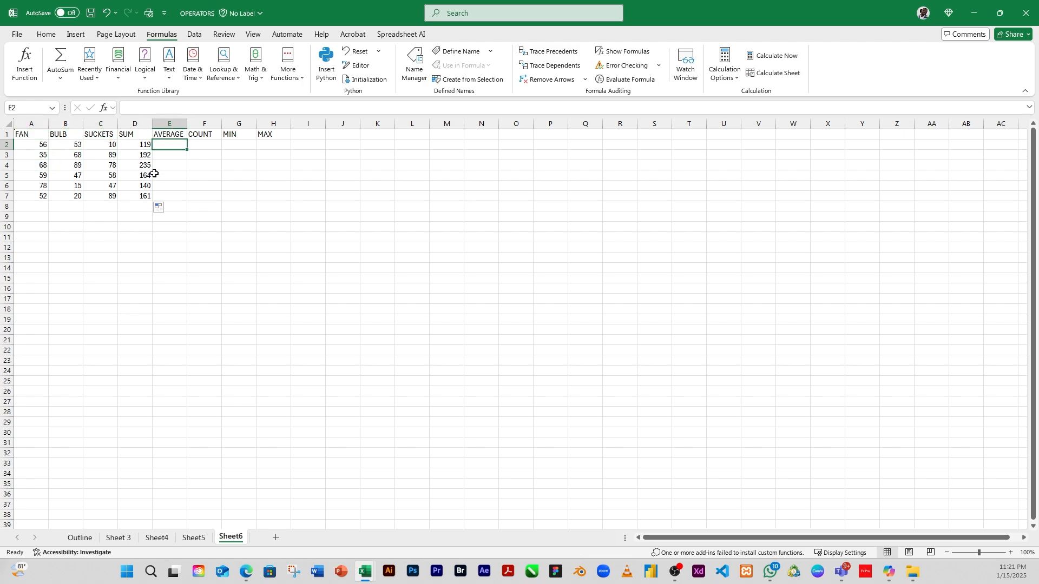
text(=AVERAGE()
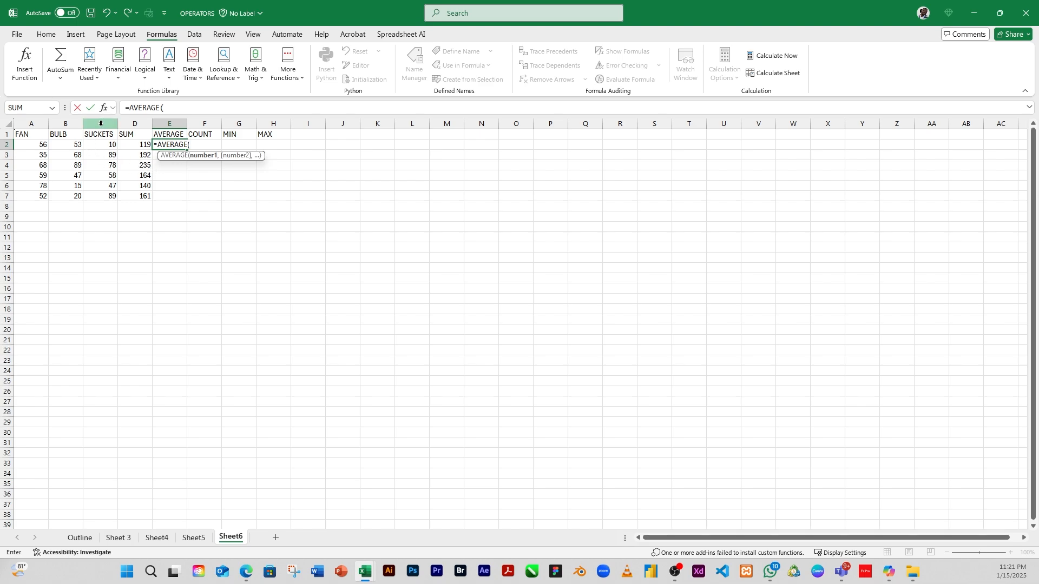
drag(43, 145, 100, 145)
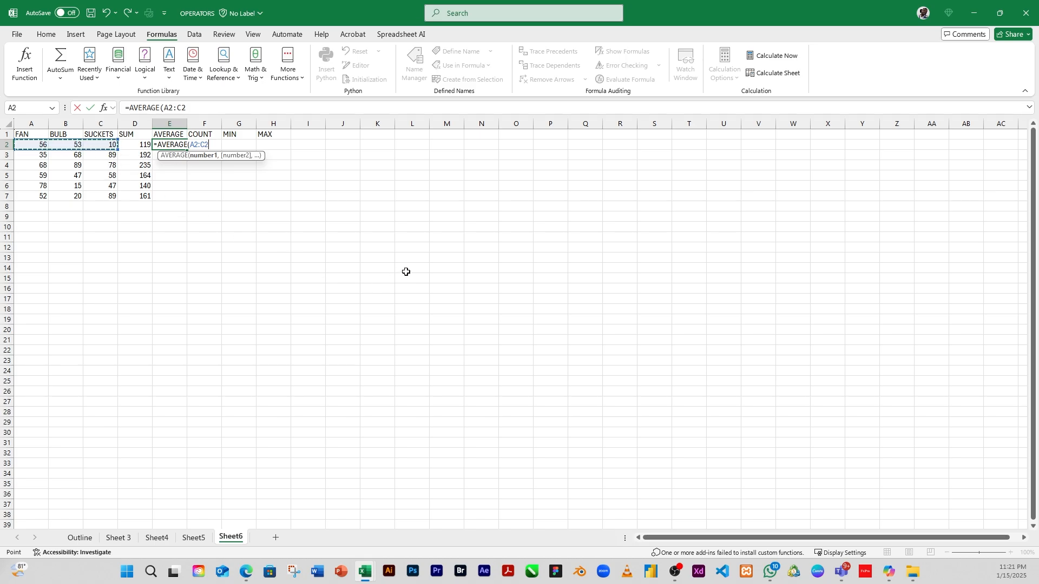
text()/)
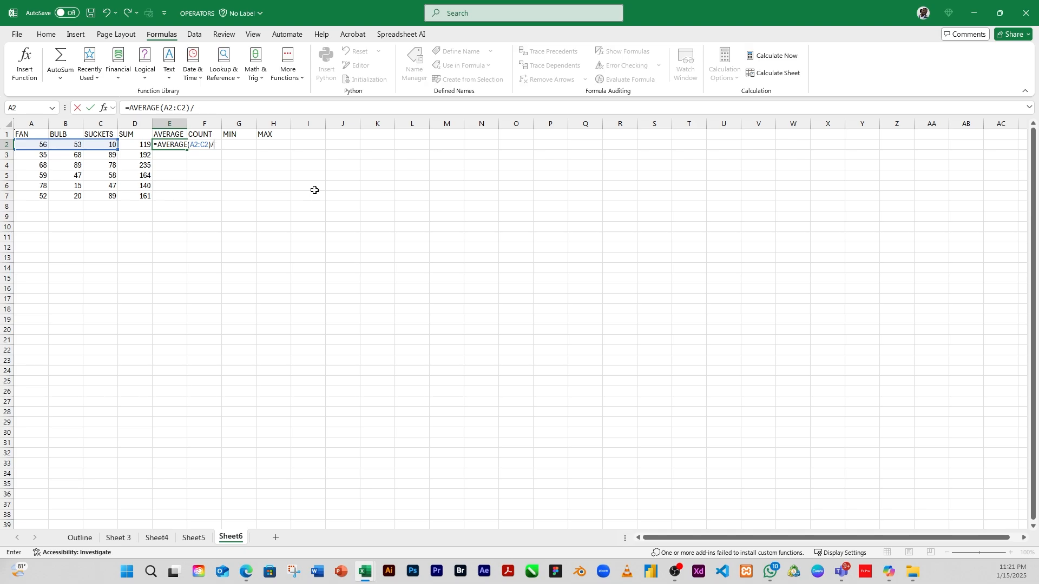
key(BackSpace)
key(Return)
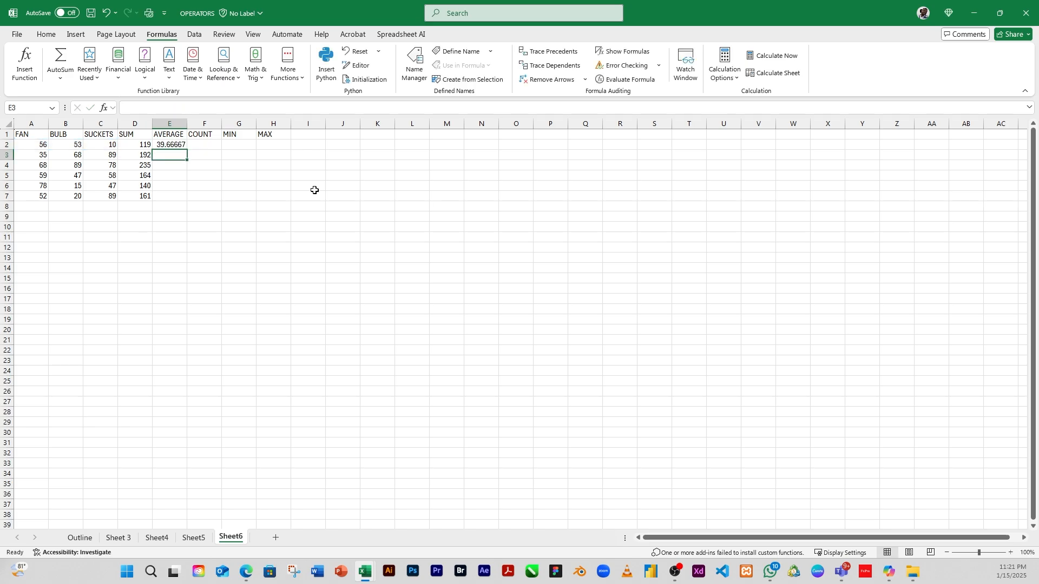
- Fill the AVERAGE formula from E2 down through E7
click(41, 144)
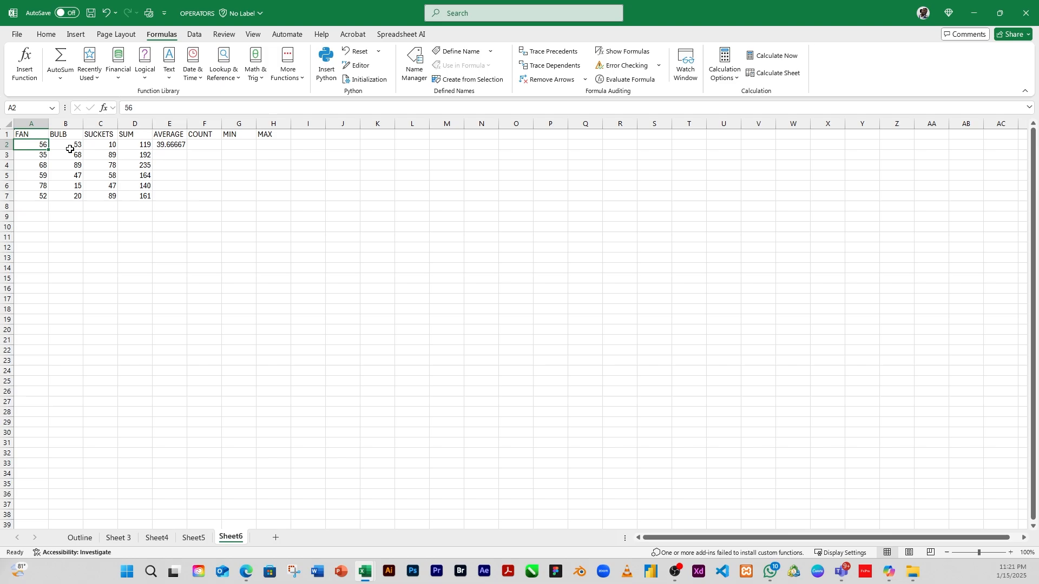
click(70, 149)
click(100, 149)
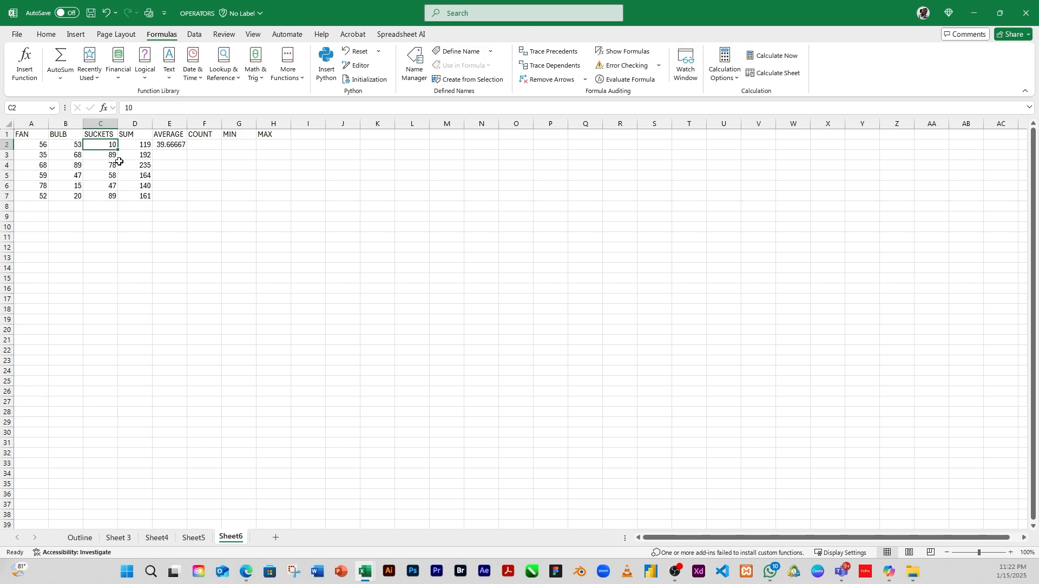
click(167, 145)
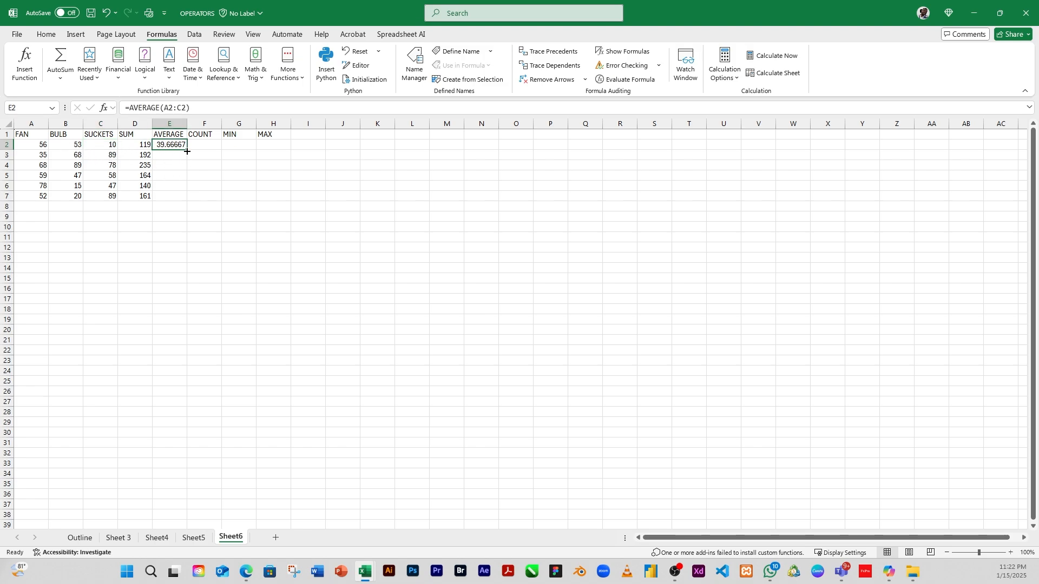
double_click(186, 149)
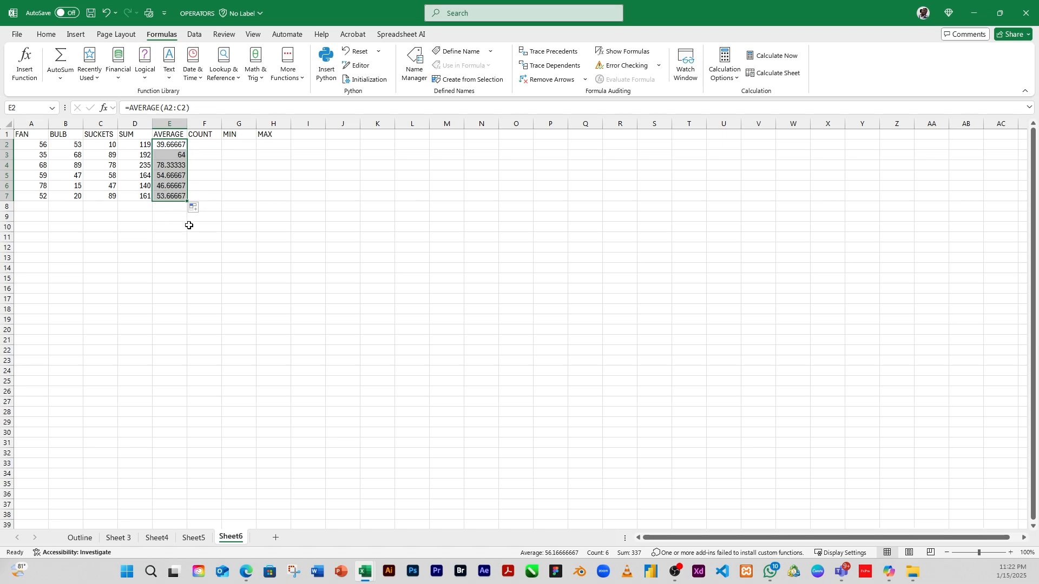
- Enter the formula =COUNT(A2:C2) in cell F2 under the COUNT heading
click(201, 146)
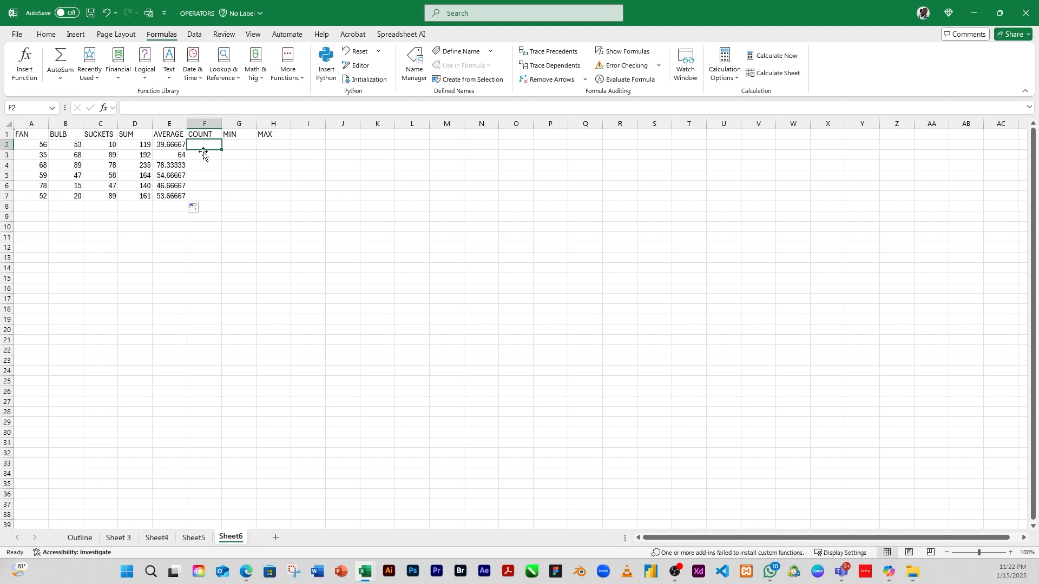
text(=COUN)
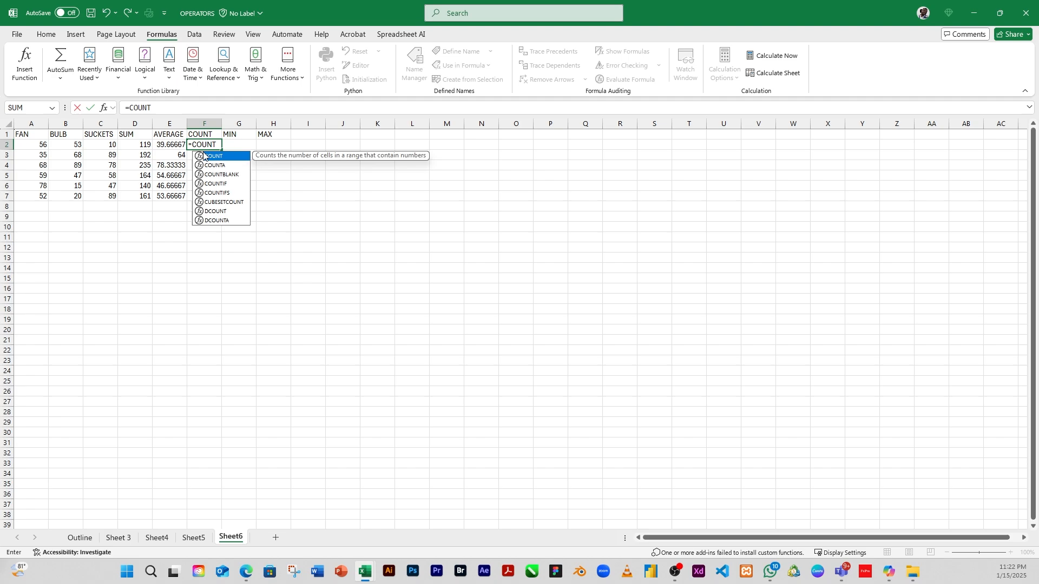
text(T)
double_click(204, 157)
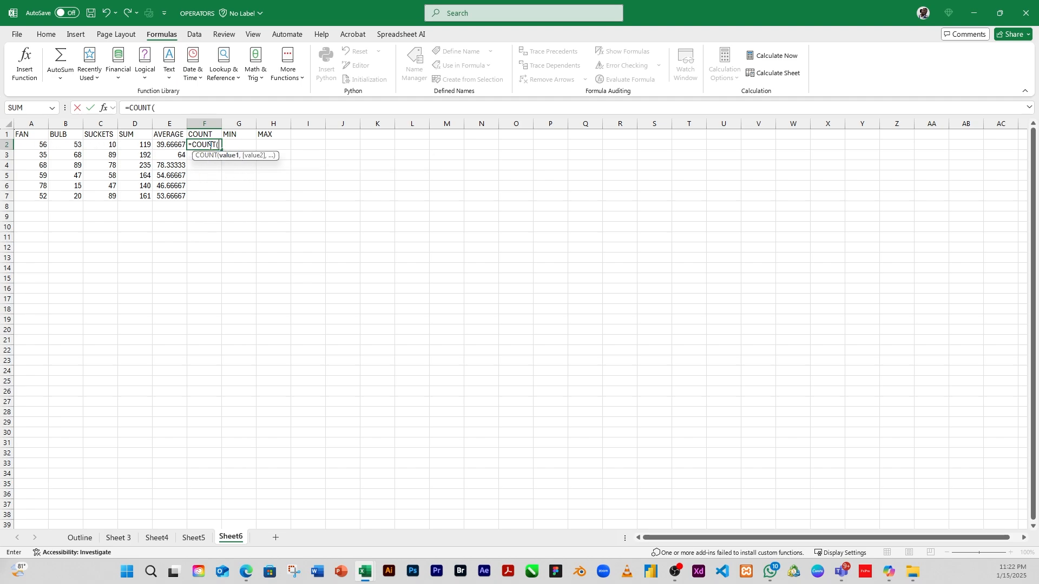
key(BackSpace)
key(BackSpace)
key(BackSpace)
key(BackSpace)
key(BackSpace)
key(BackSpace)
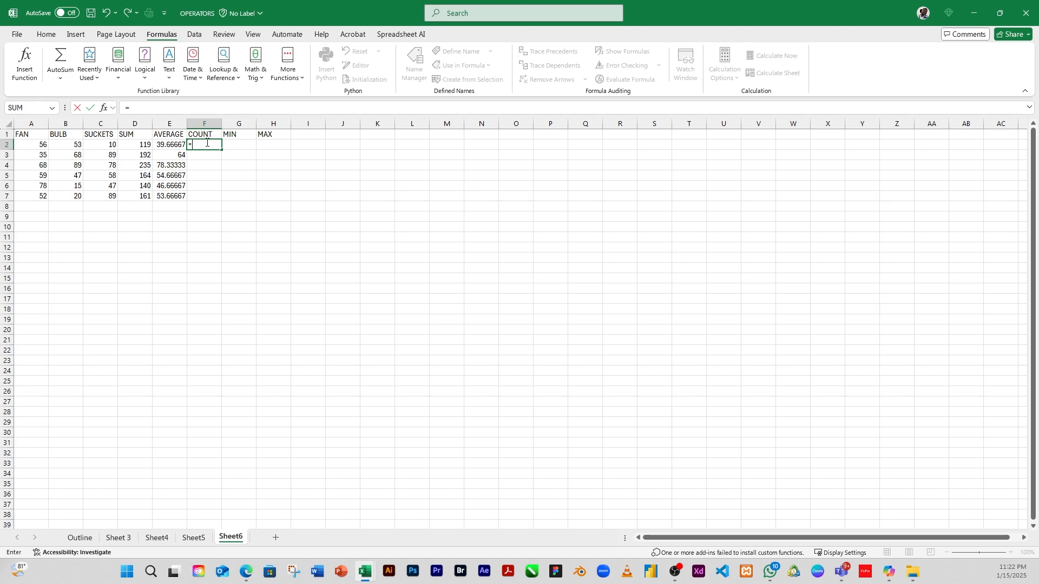
text(CO)
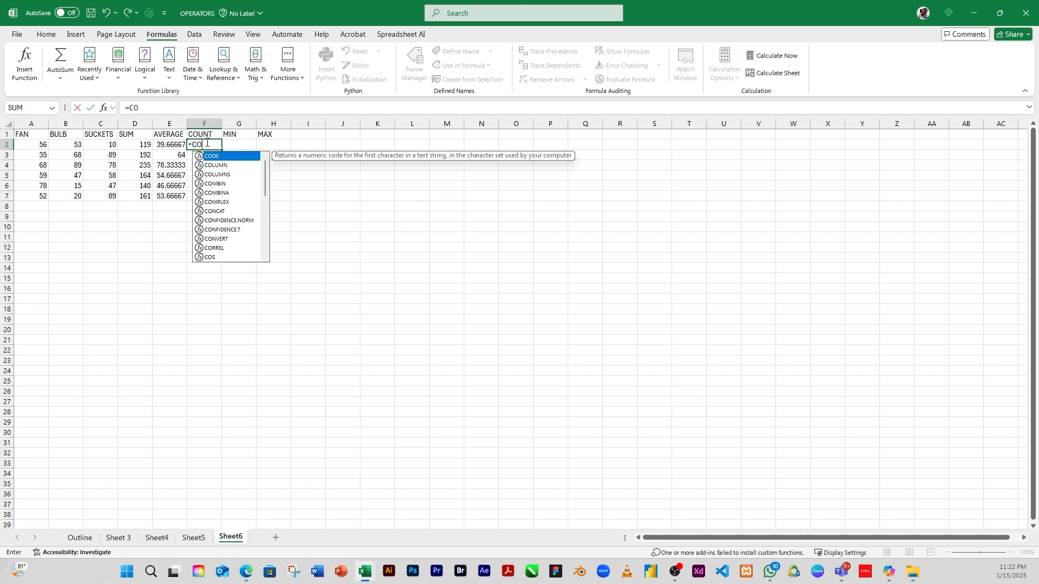
text(UNT)
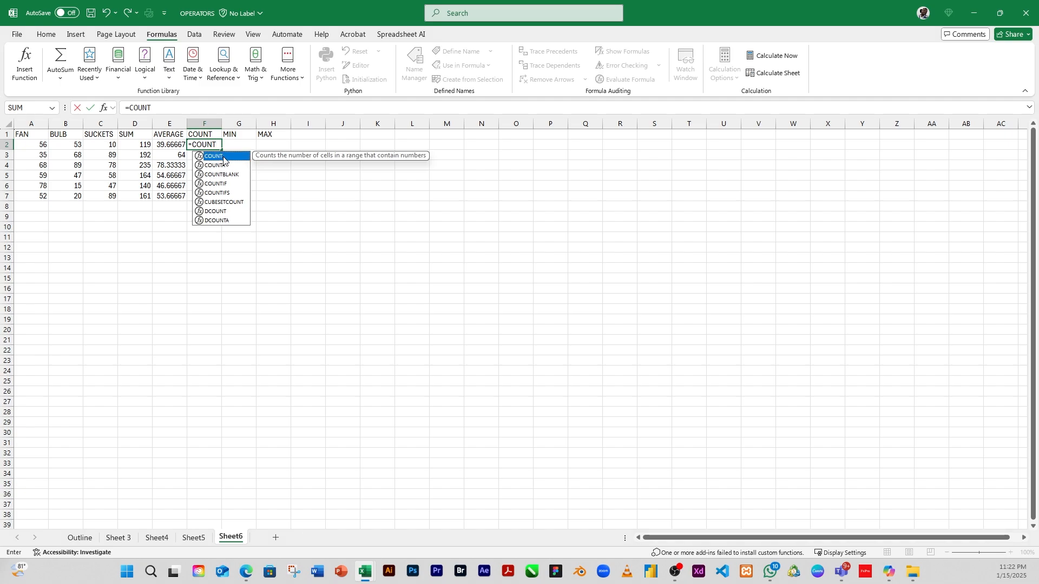
double_click(225, 156)
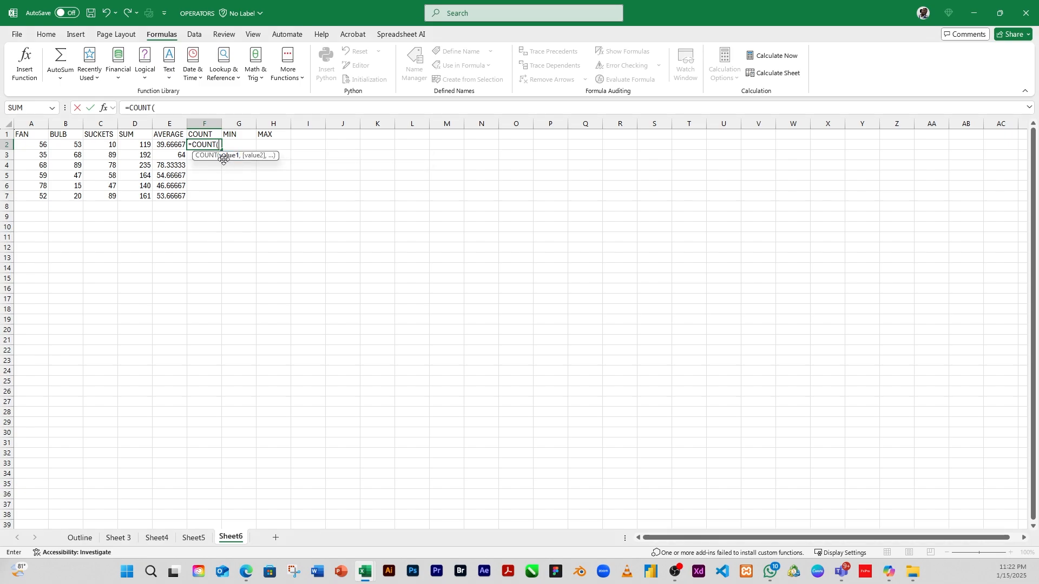
key(BackSpace)
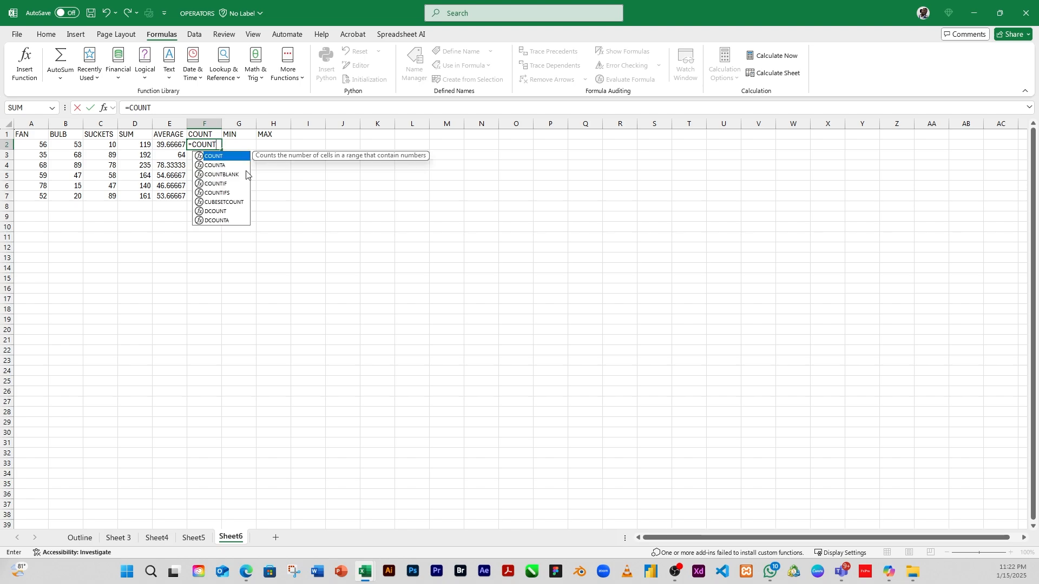
text(()
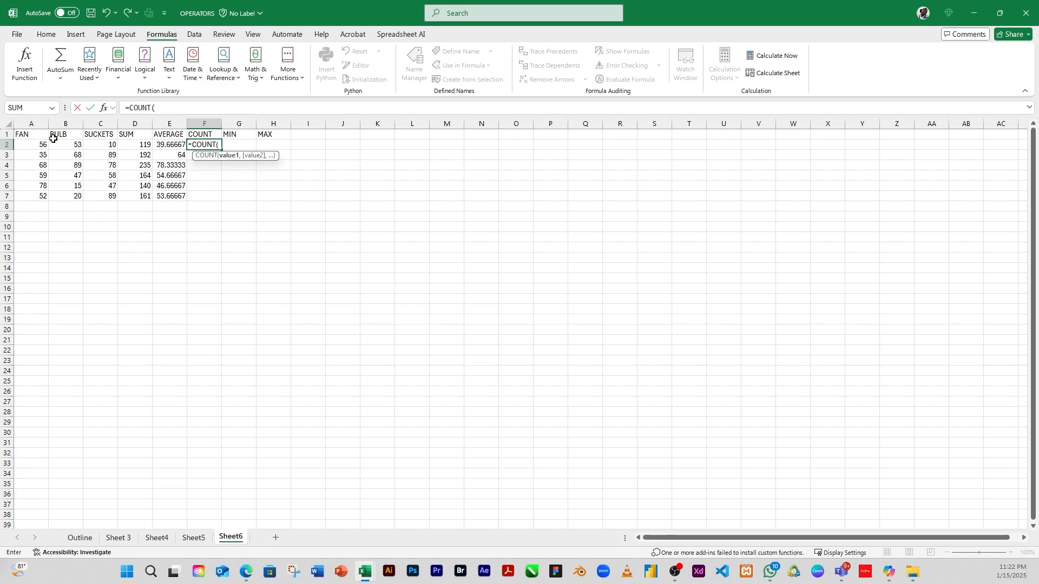
drag(41, 144, 103, 145)
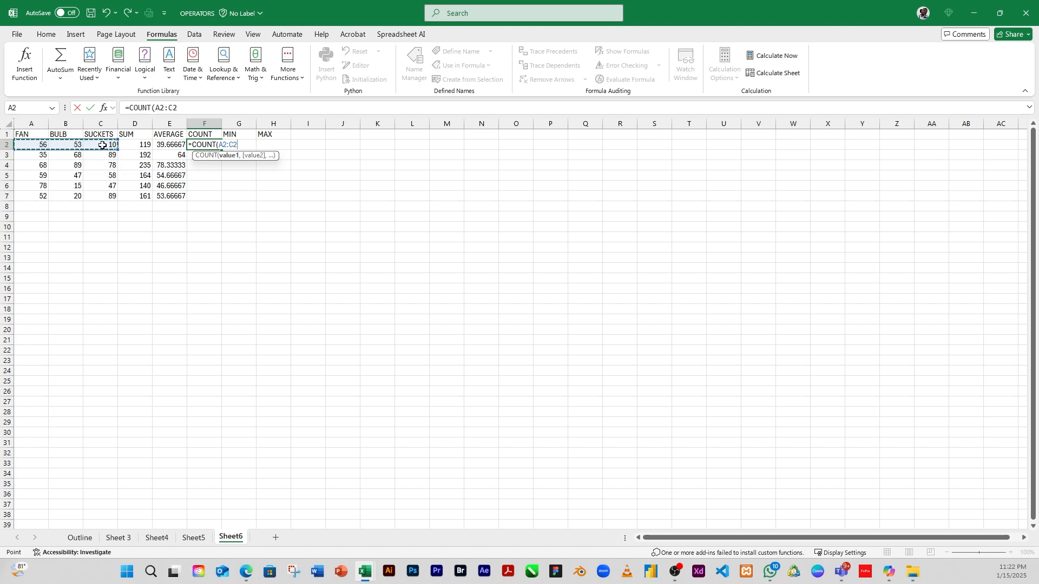
text())
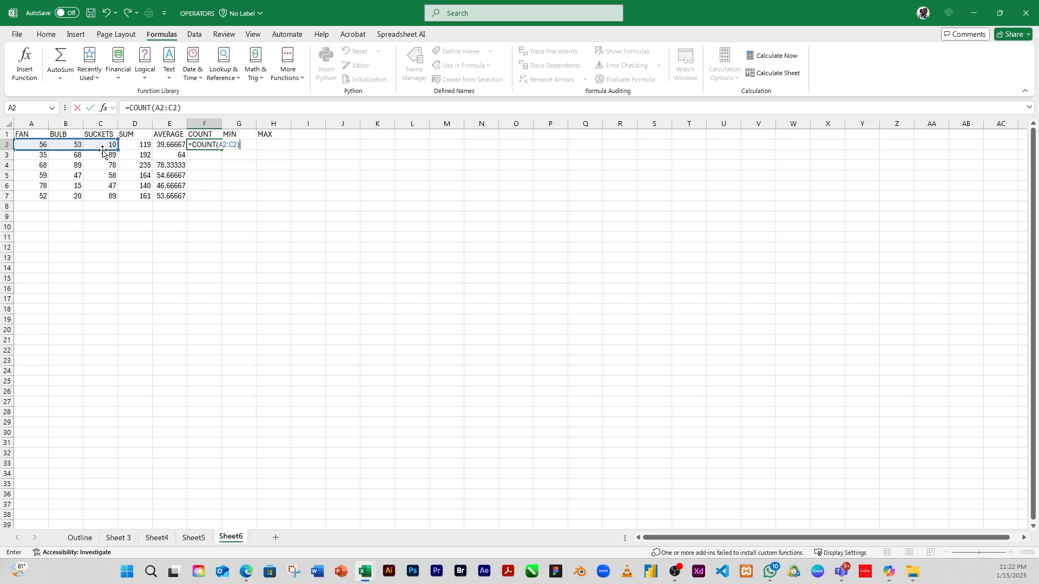
key(Return)
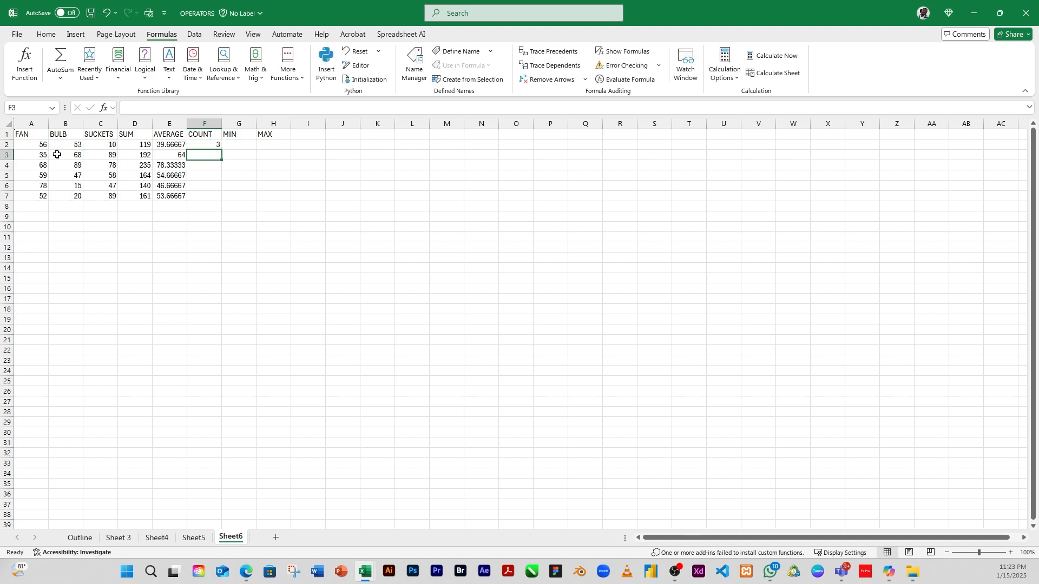
- Fill the COUNT formula from F2 down through F7
click(44, 144)
click(70, 146)
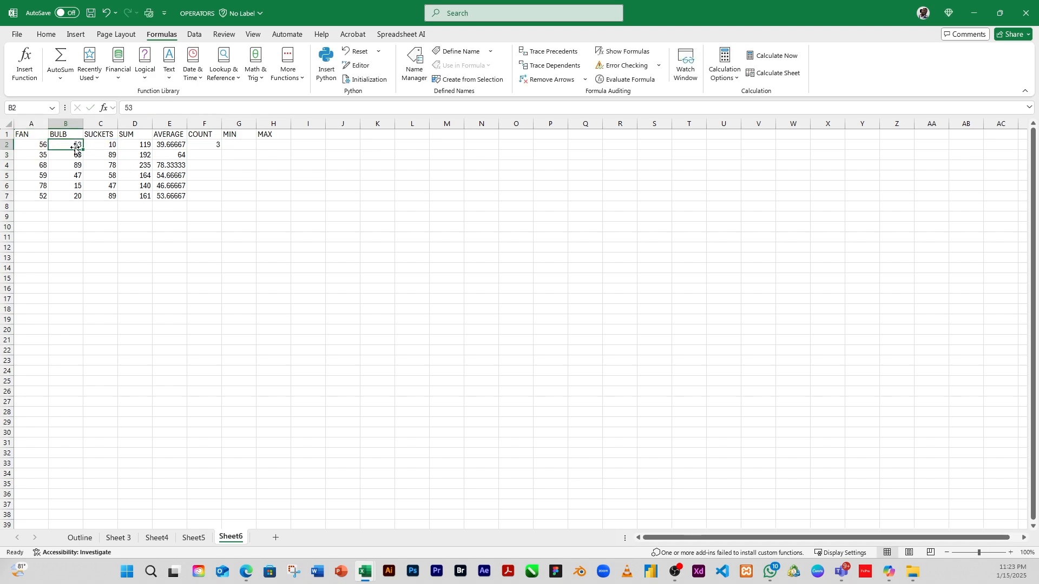
click(107, 145)
click(215, 142)
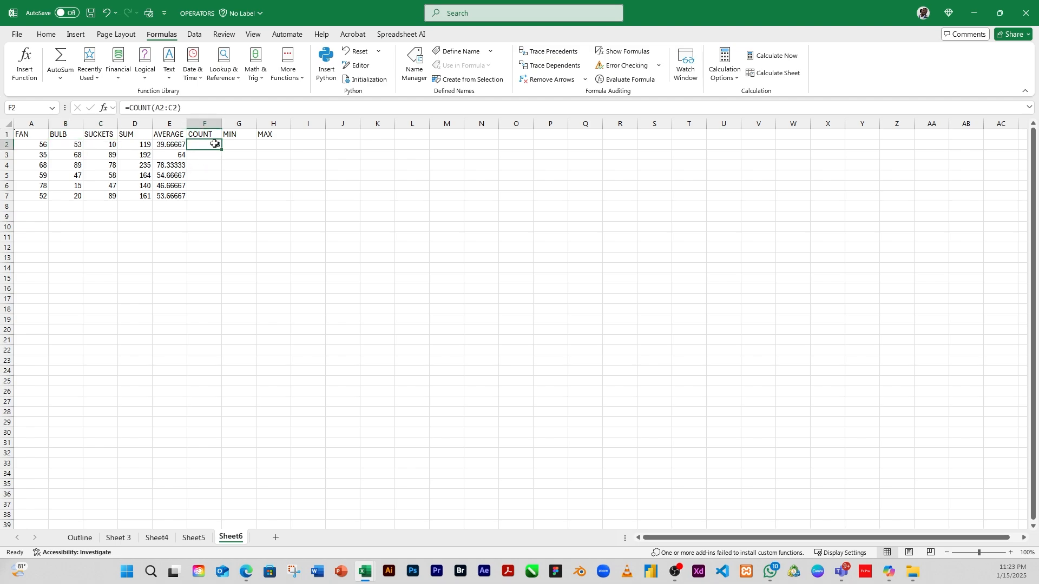
double_click(221, 152)
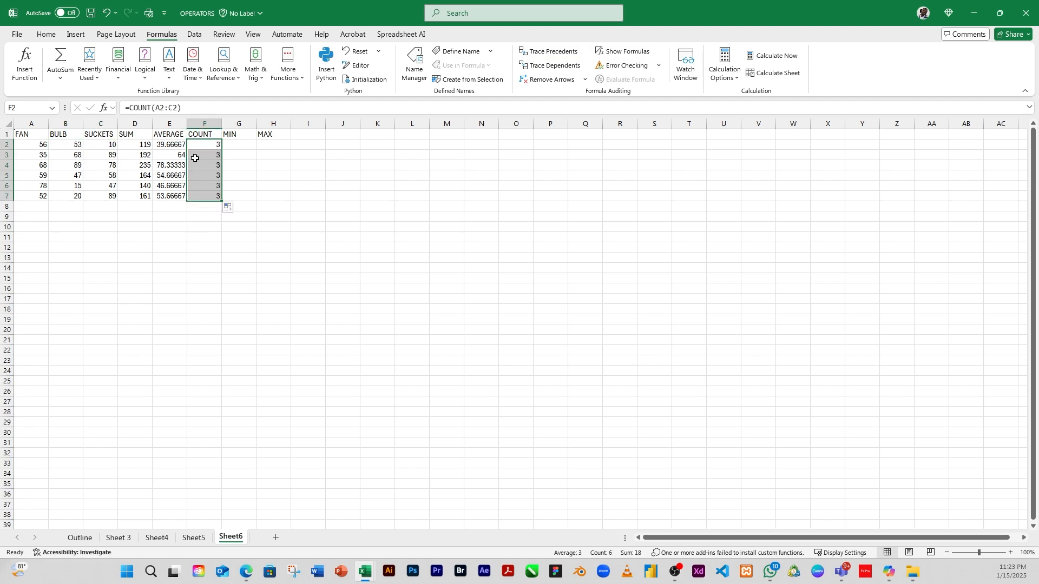
- Review the FAN, BULB and SUCKETS values in rows 2 to 7 that the COUNT formulas cover
click(44, 157)
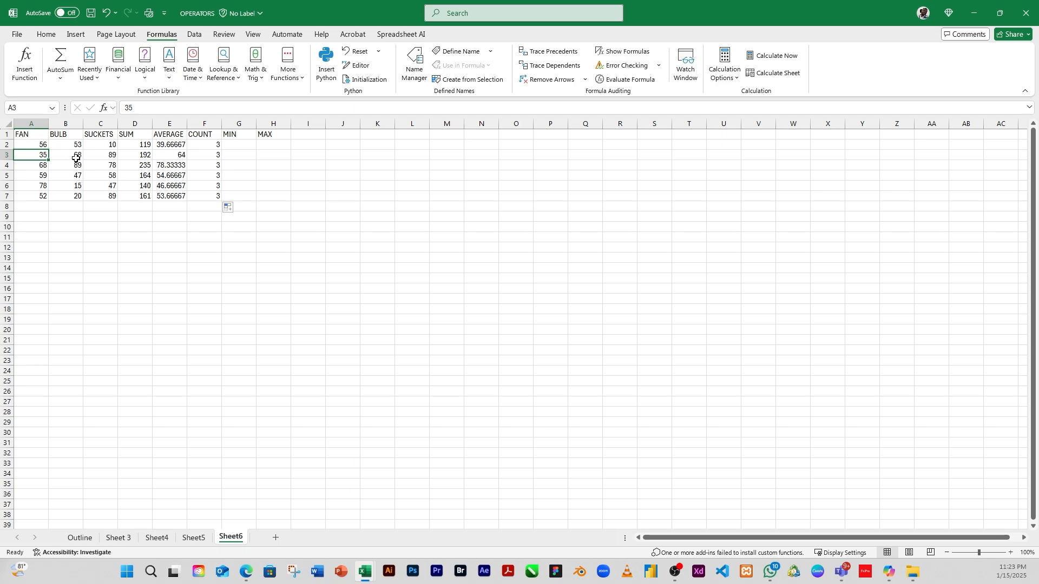
click(80, 157)
click(104, 159)
click(45, 166)
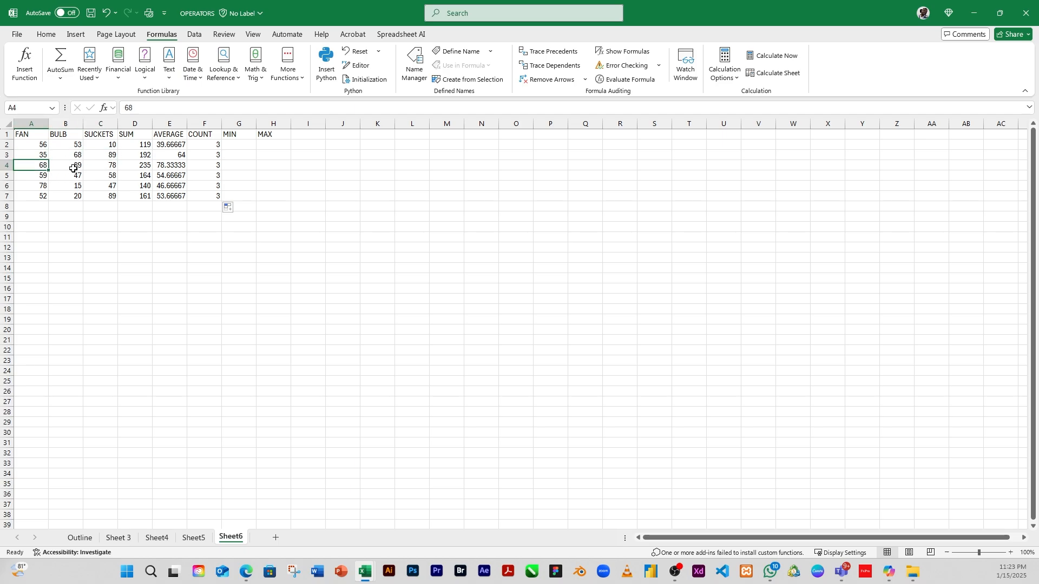
click(74, 168)
click(103, 168)
click(26, 177)
click(71, 179)
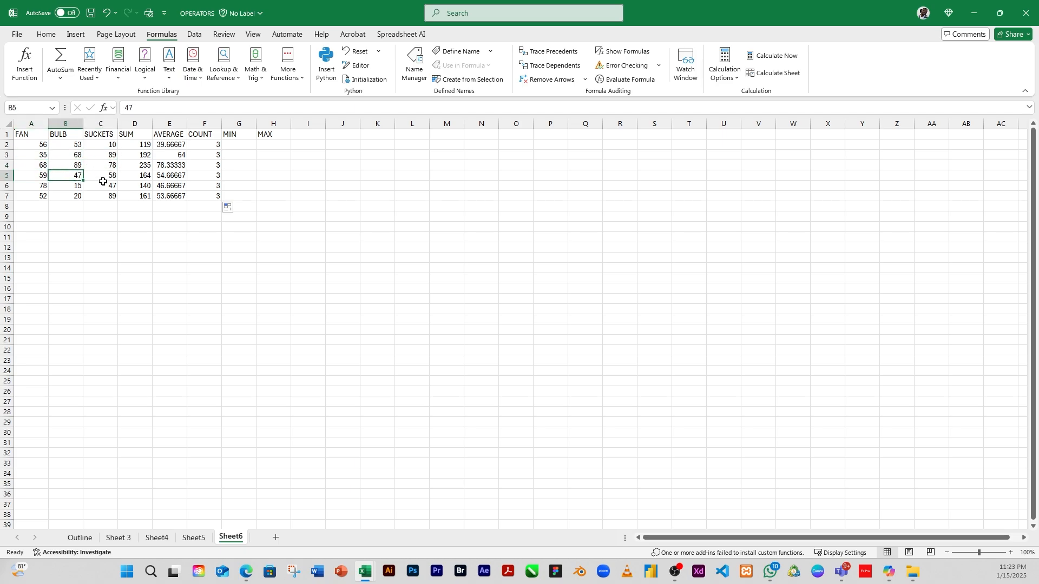
click(106, 177)
click(38, 187)
click(73, 187)
click(104, 189)
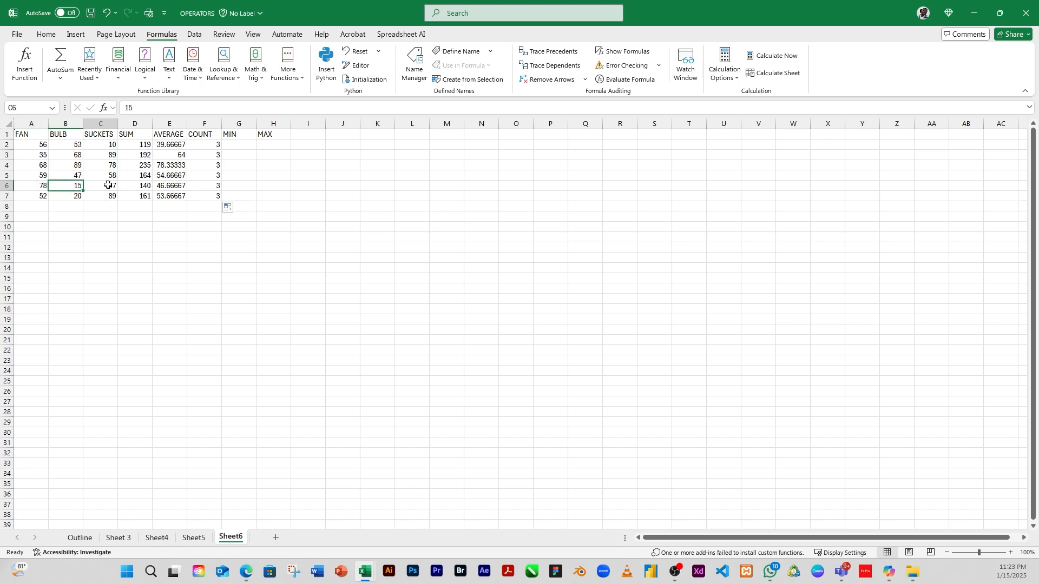
click(33, 196)
click(69, 197)
click(104, 197)
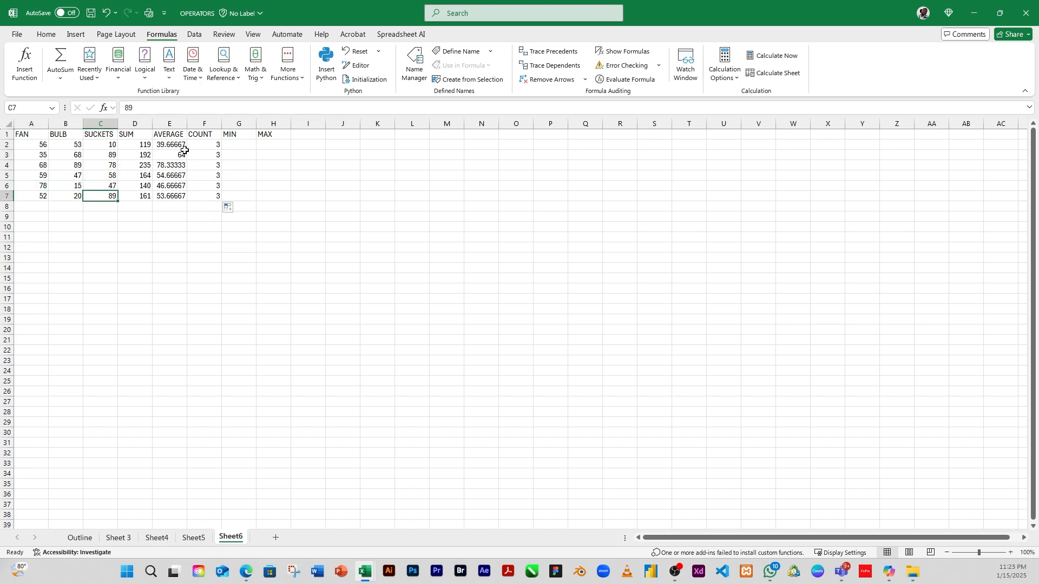
drag(31, 143, 147, 145)
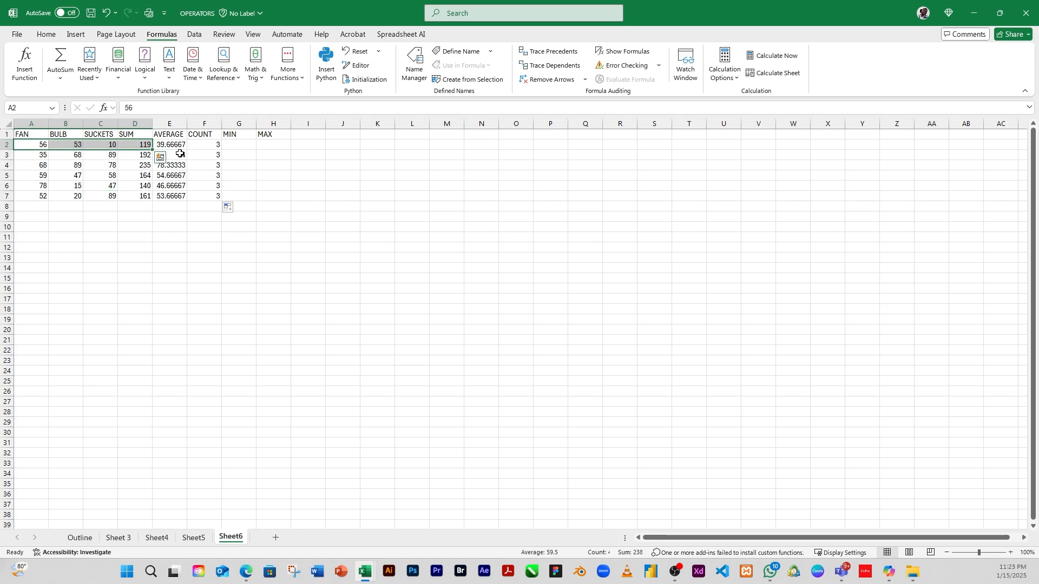
- Enter the formula =MIN(A2:C2) in cell G2 under the MIN heading and fill it down through G7
click(238, 144)
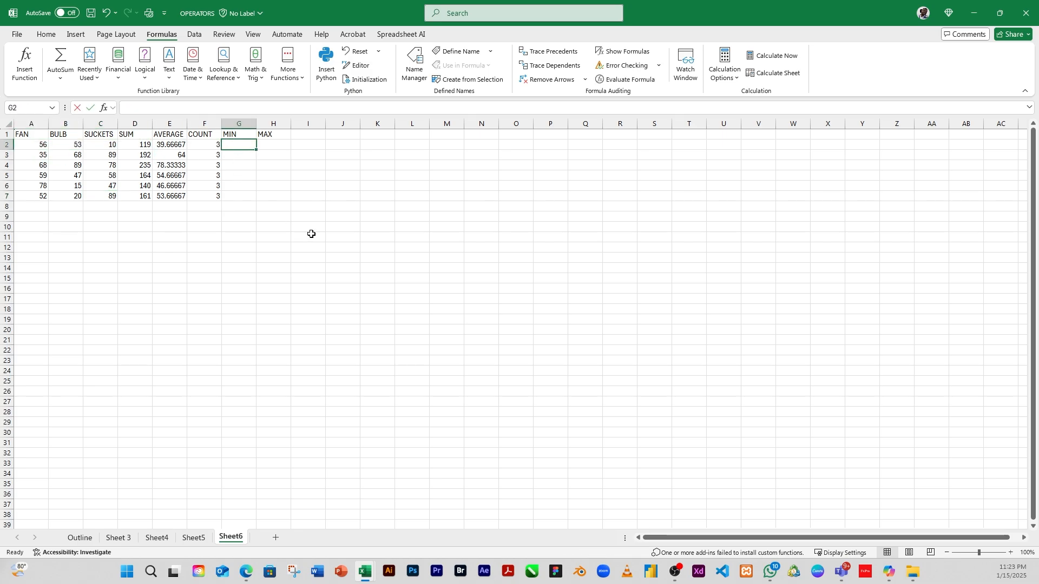
text(=MIN()
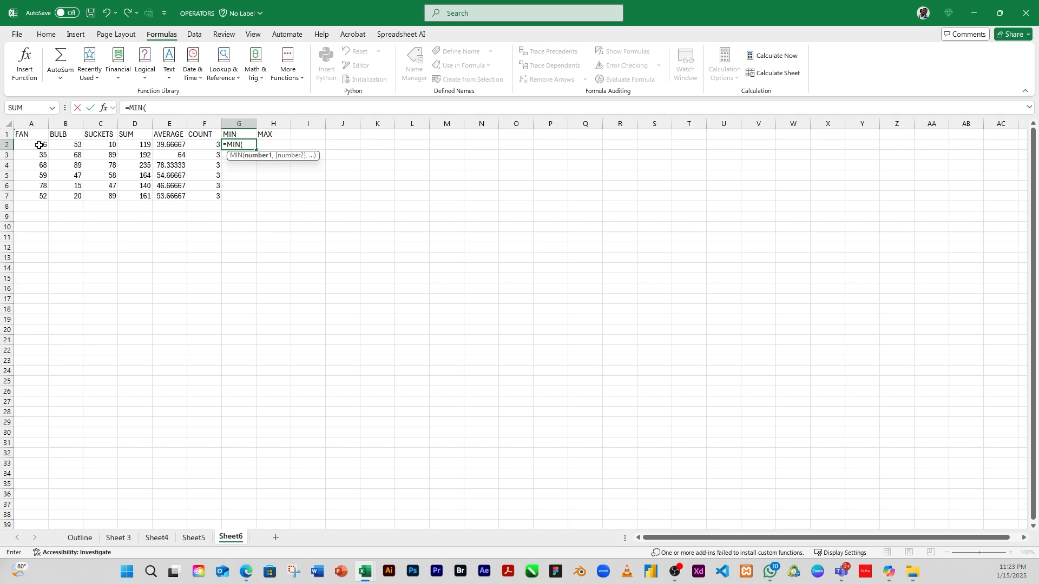
drag(39, 145, 96, 146)
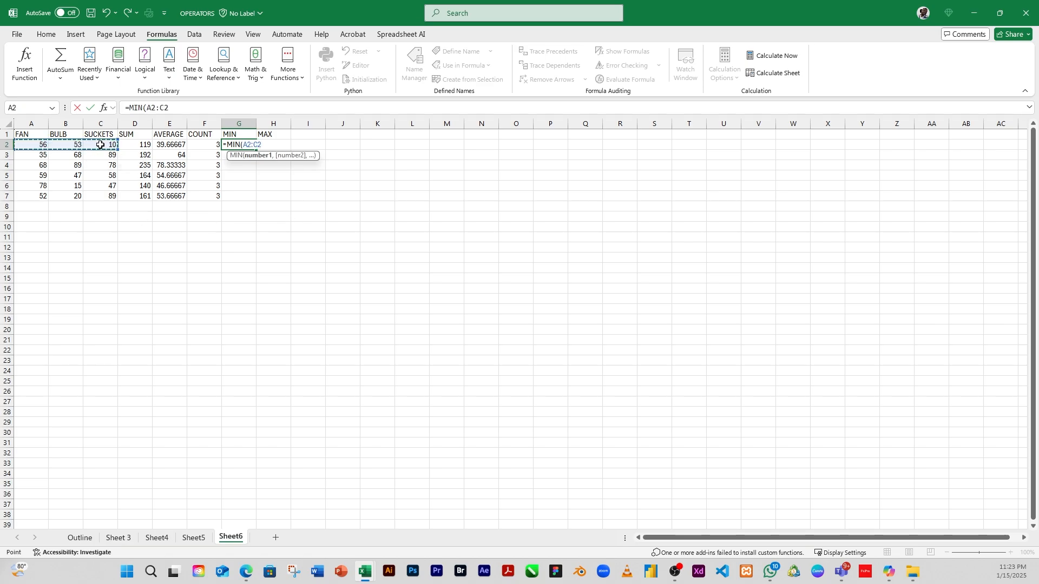
key(Return)
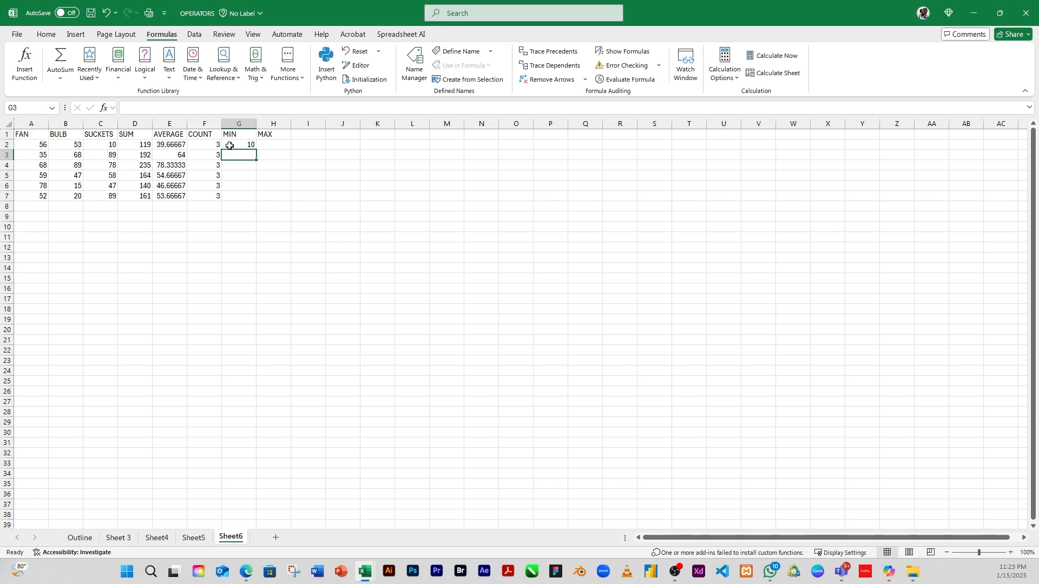
click(235, 145)
drag(254, 150, 254, 197)
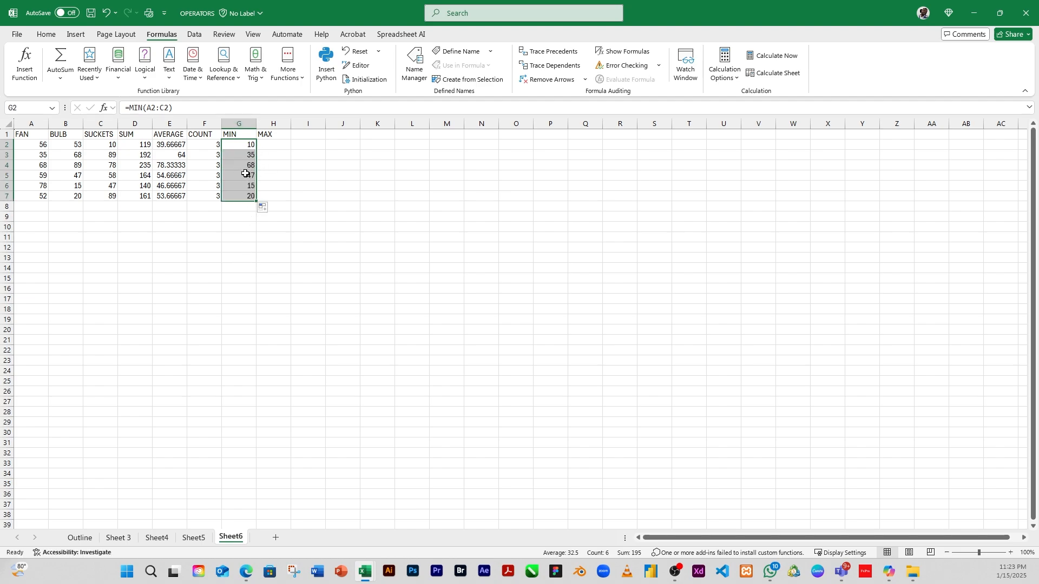
- Enter the formula =MAX(A2:C2) in cell H2 under the MAX heading and fill it down through H7
click(277, 145)
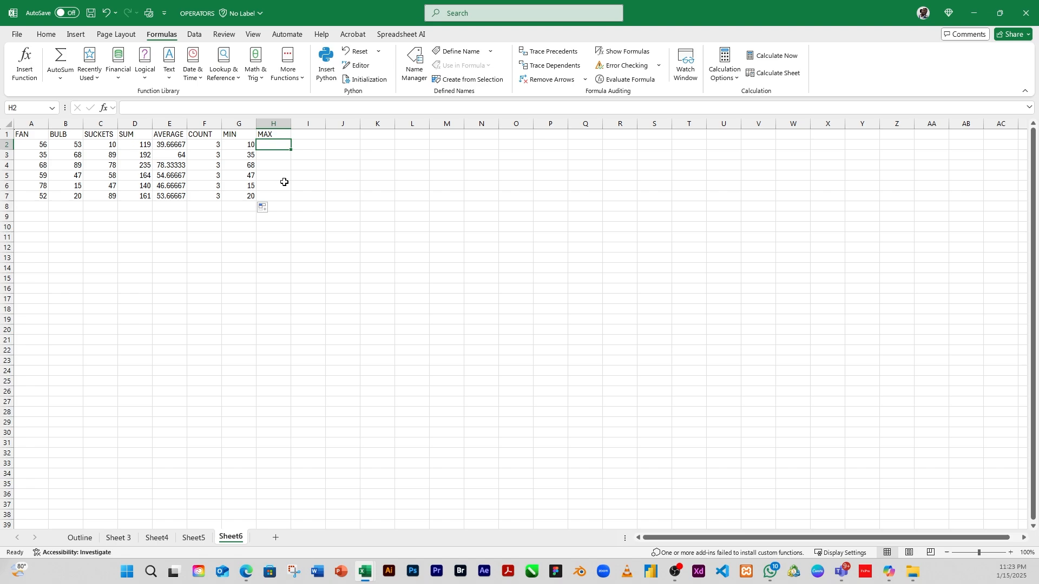
text(=)
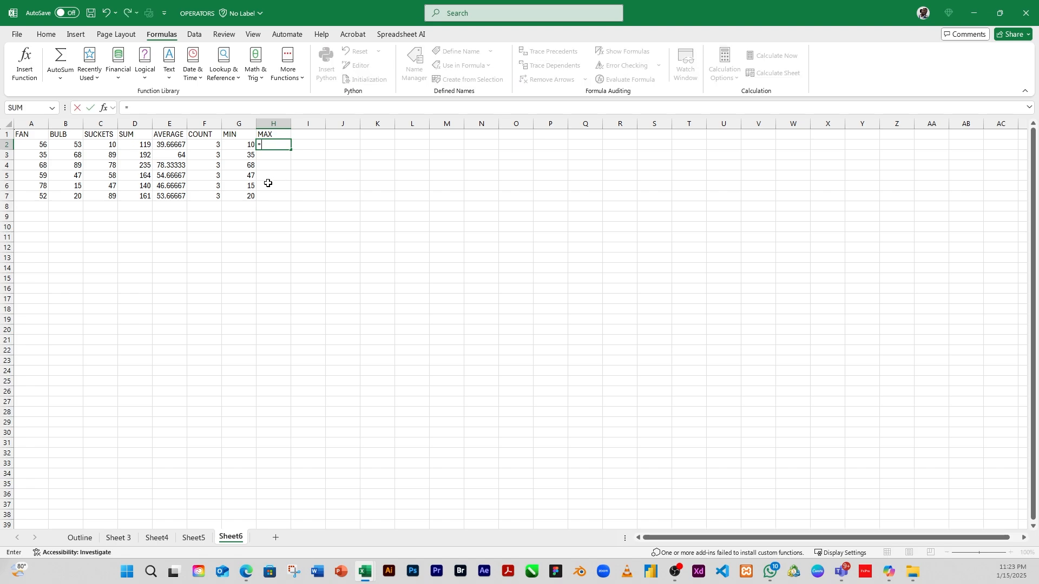
text(MAX()
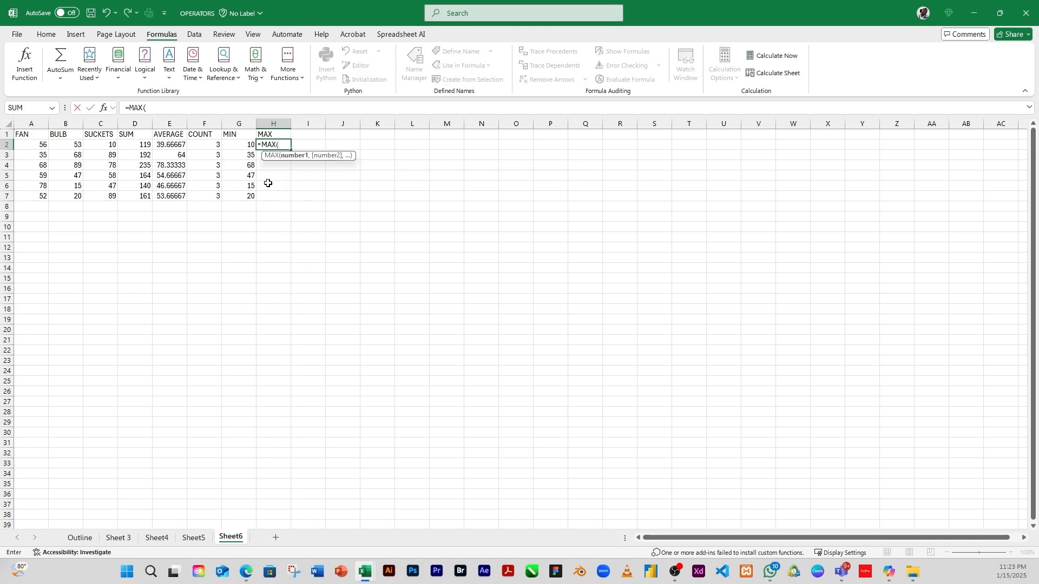
drag(34, 145, 103, 145)
key(Return)
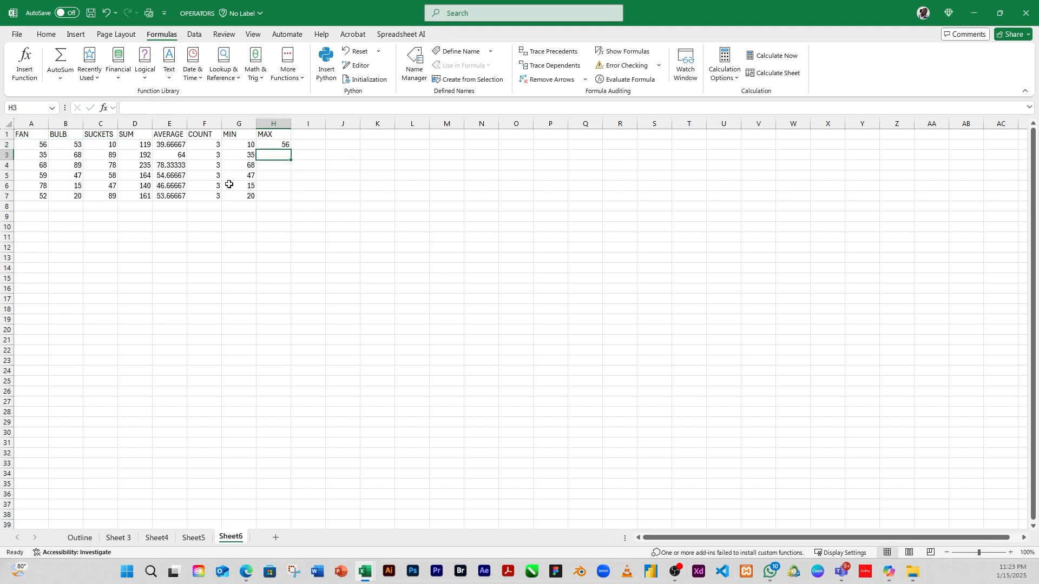
click(273, 144)
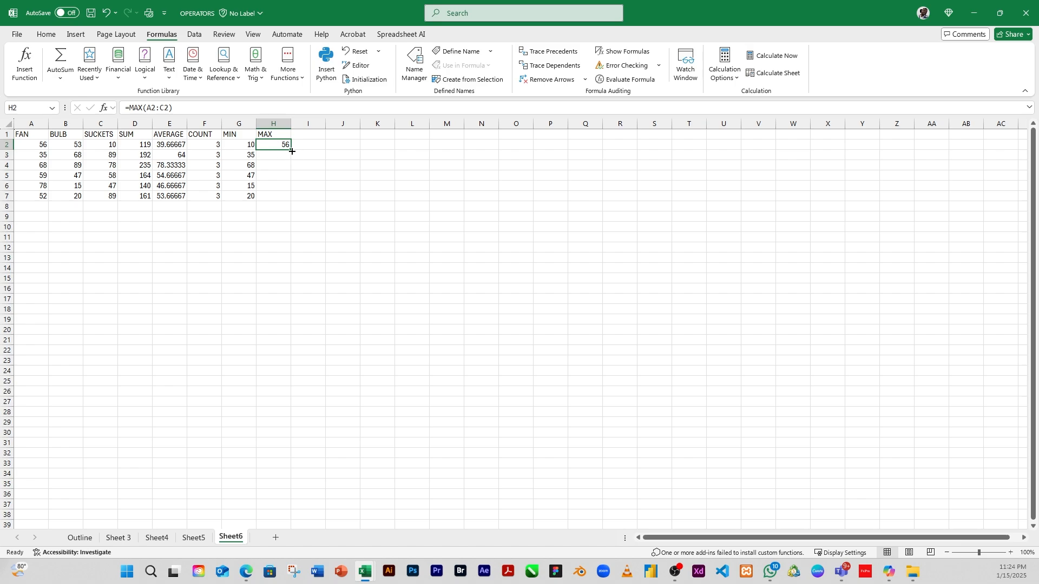
drag(292, 151, 291, 200)
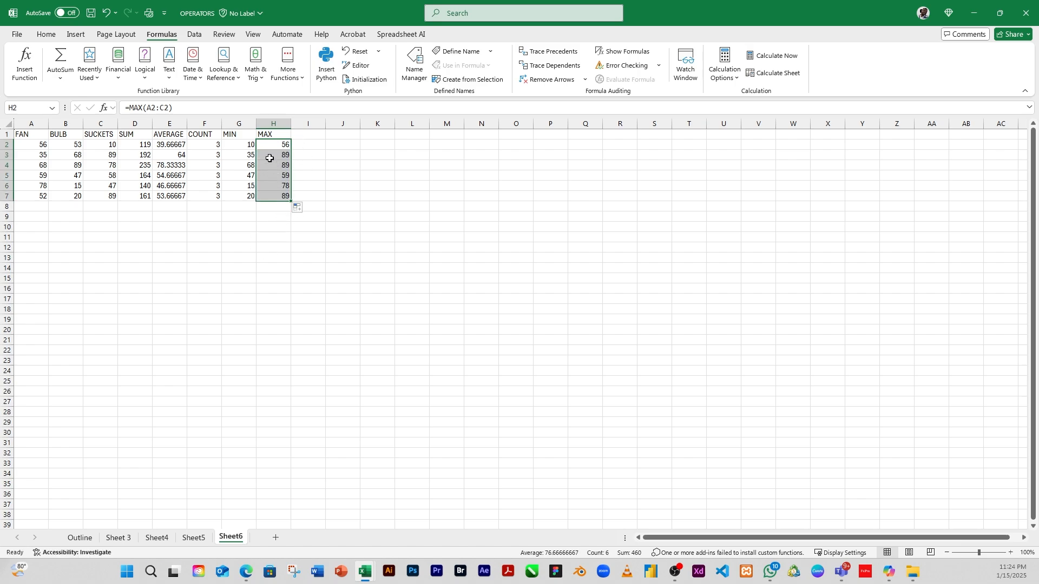
- Examine the MAX column in H2:H7 and inspect the function name in H2's formula, leaving the formula as it is
drag(41, 146, 281, 195)
drag(283, 145, 281, 195)
click(277, 176)
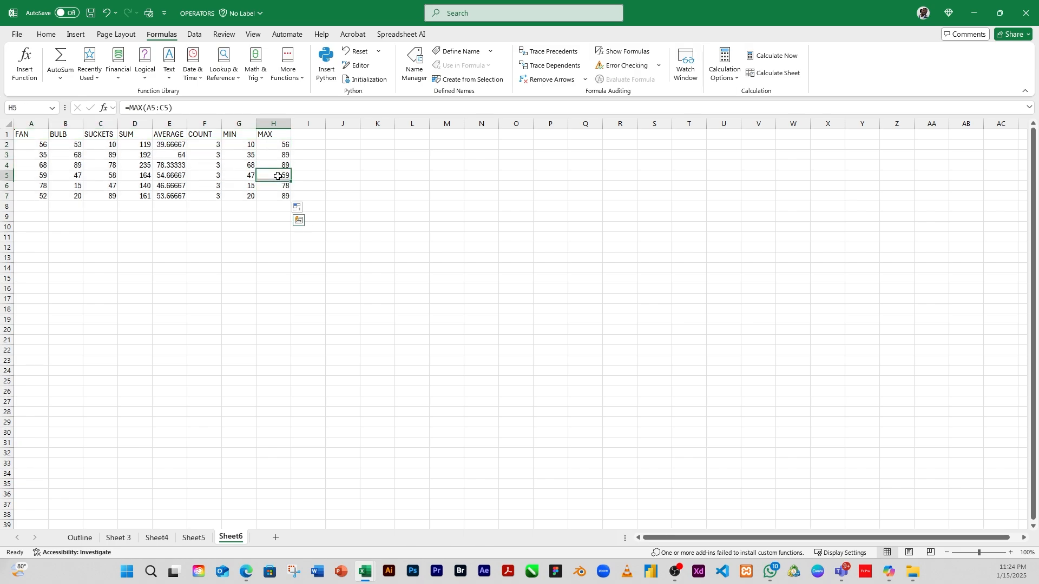
click(282, 145)
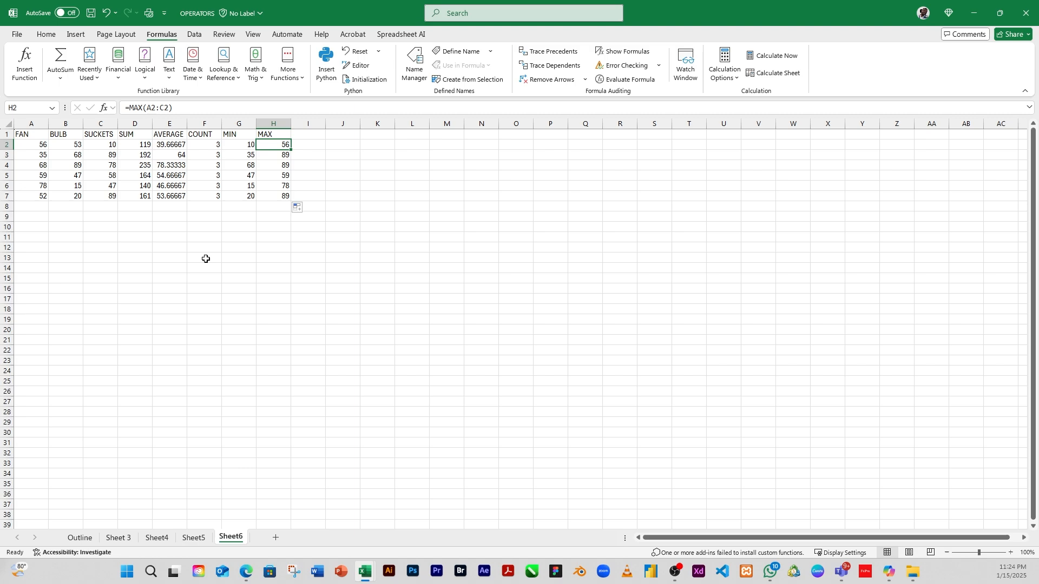
click(140, 108)
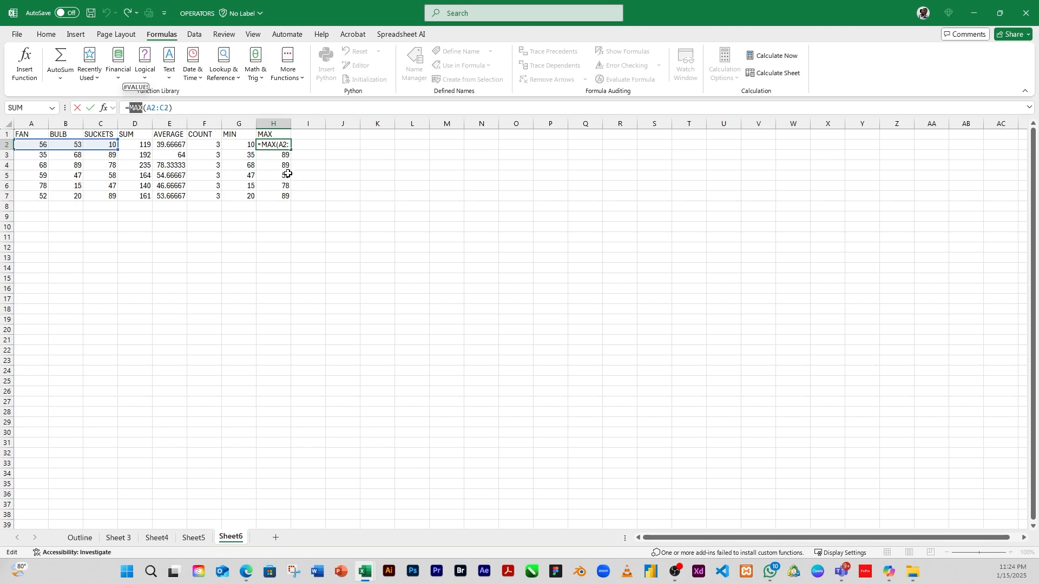
key(ctrl+Return)
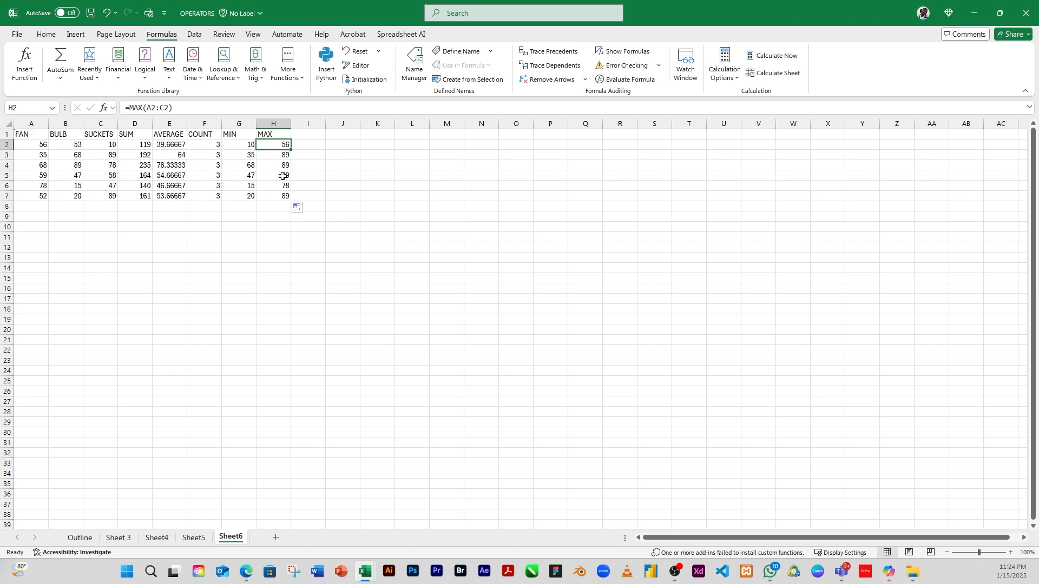
- Look through the AutoSum functions and the full Insert Function list from cell H9 without inserting a function
click(60, 77)
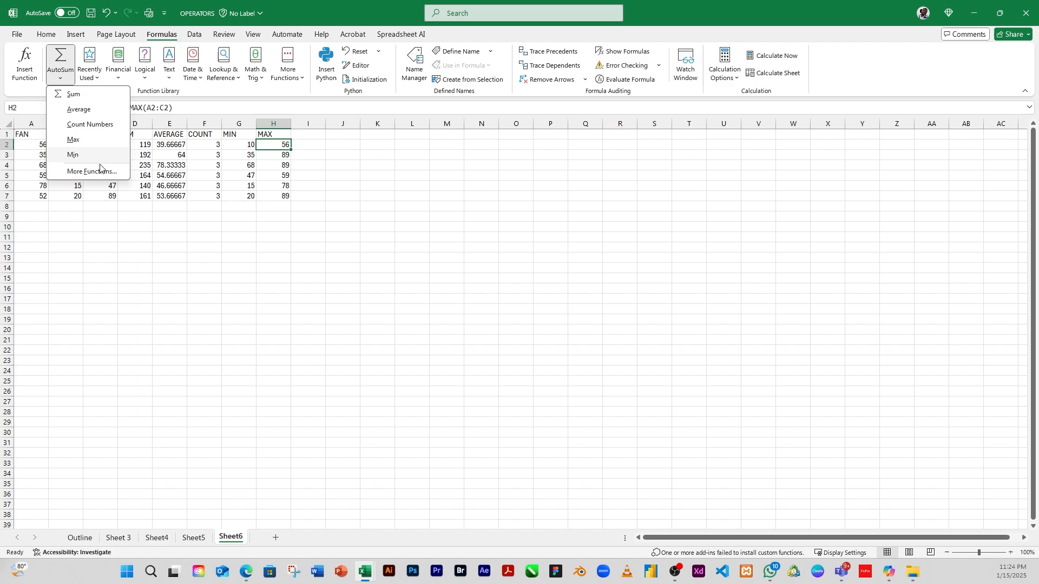
click(344, 207)
click(310, 167)
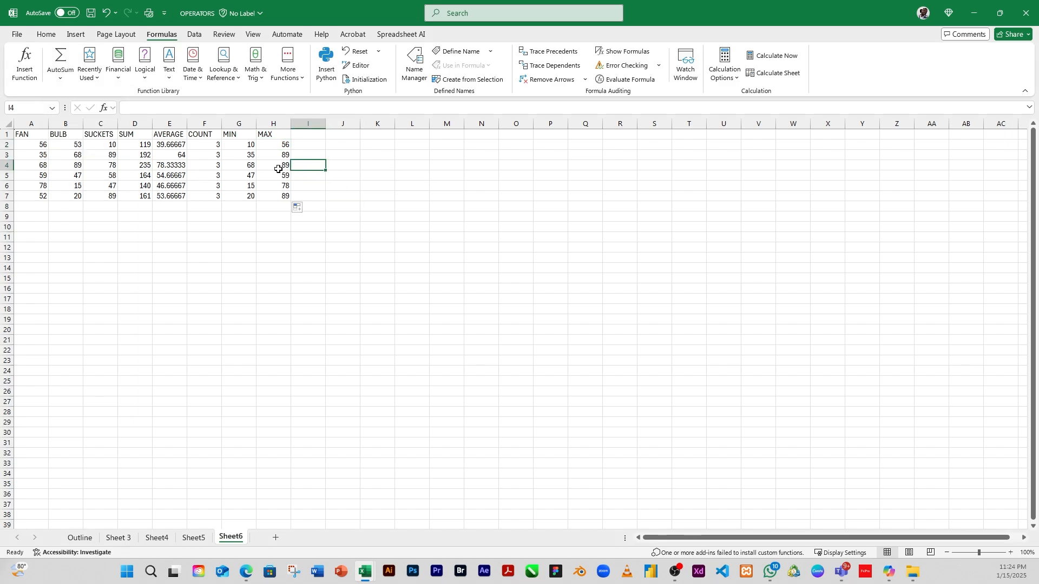
click(283, 217)
click(60, 76)
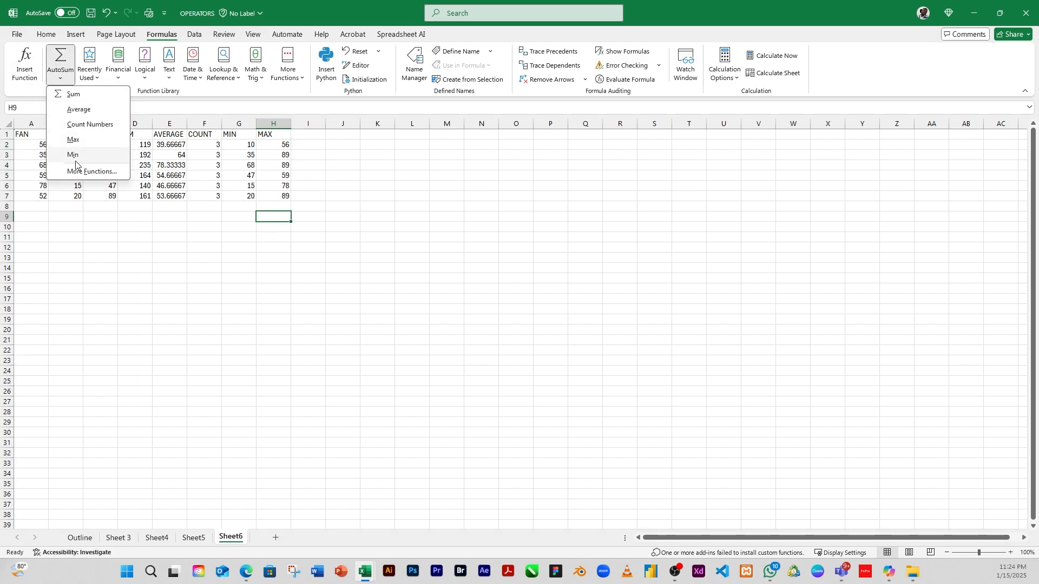
click(86, 171)
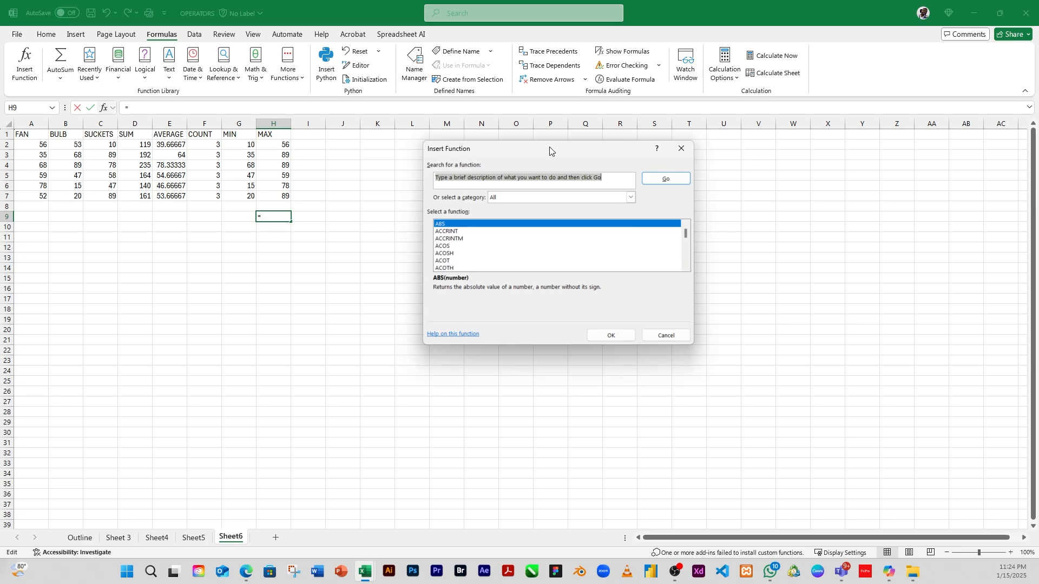
mouse_move(550, 150)
mouse_down()
mouse_move(563, 156)
mouse_move(554, 171)
mouse_up()
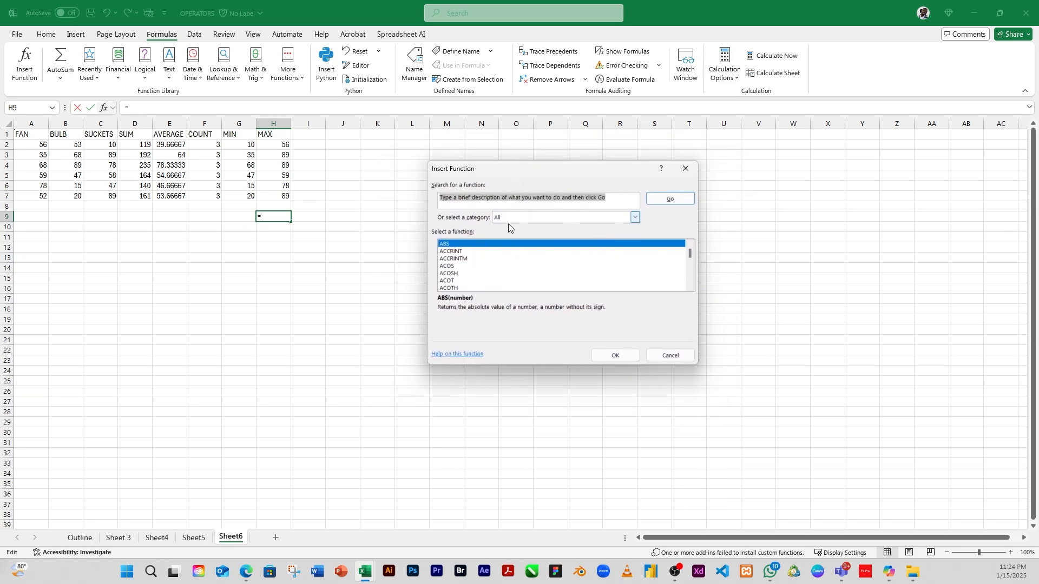
click(676, 358)
click(341, 196)
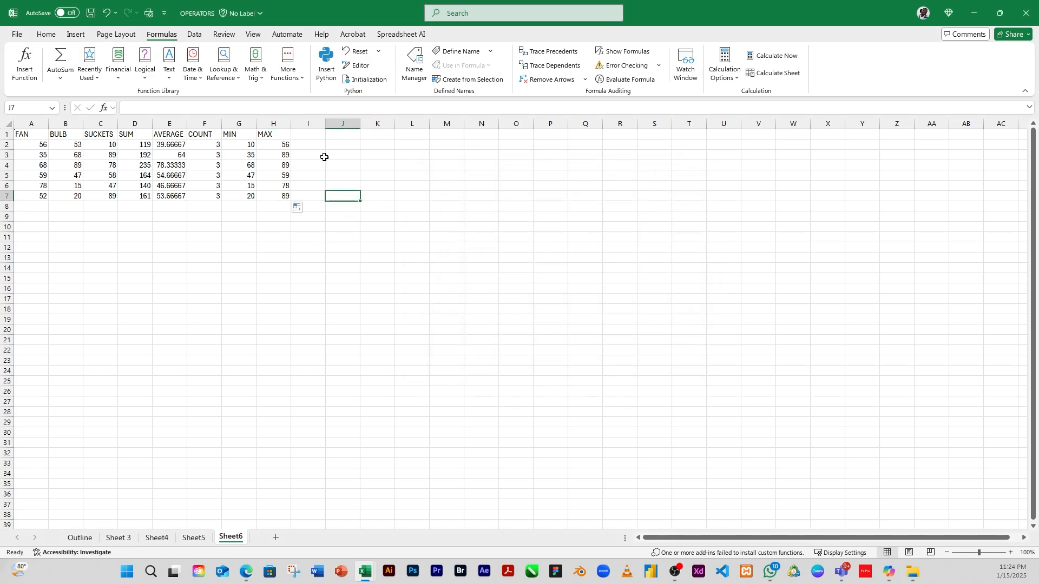
click(311, 140)
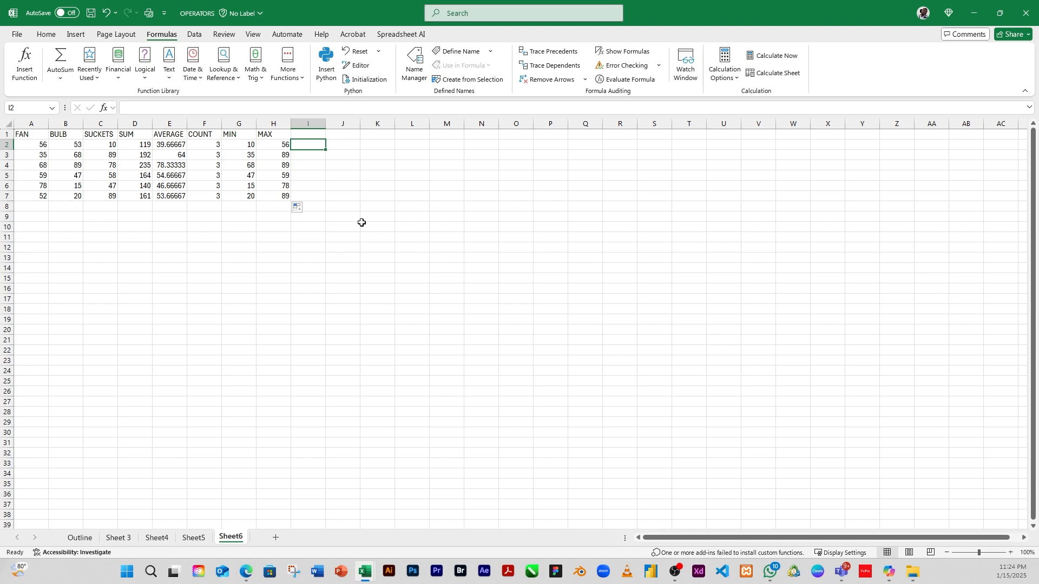
- View the list of recently used functions from cell I2 without inserting any of them
click(99, 80)
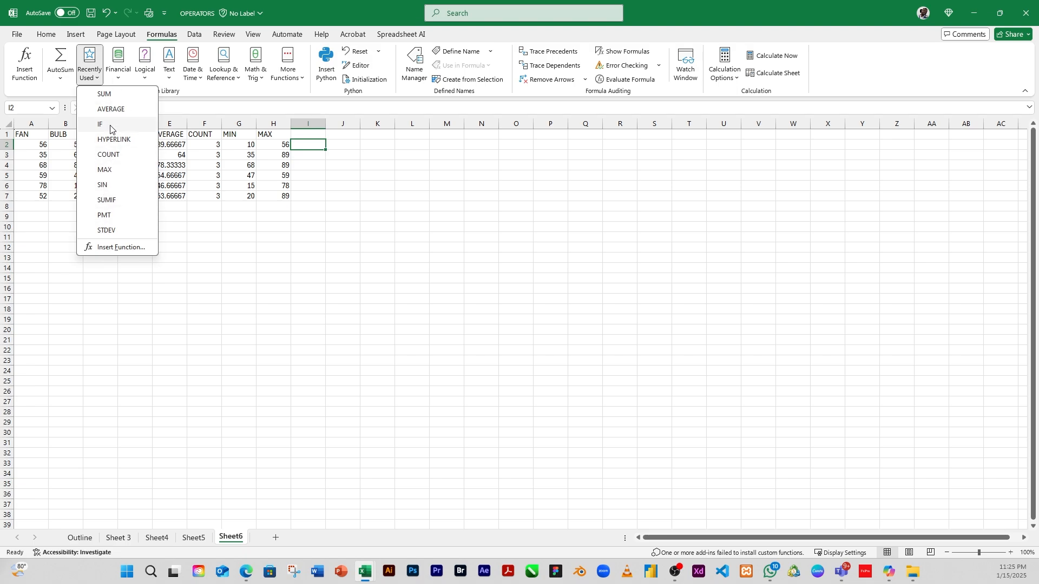
click(293, 182)
click(317, 155)
click(310, 173)
click(301, 142)
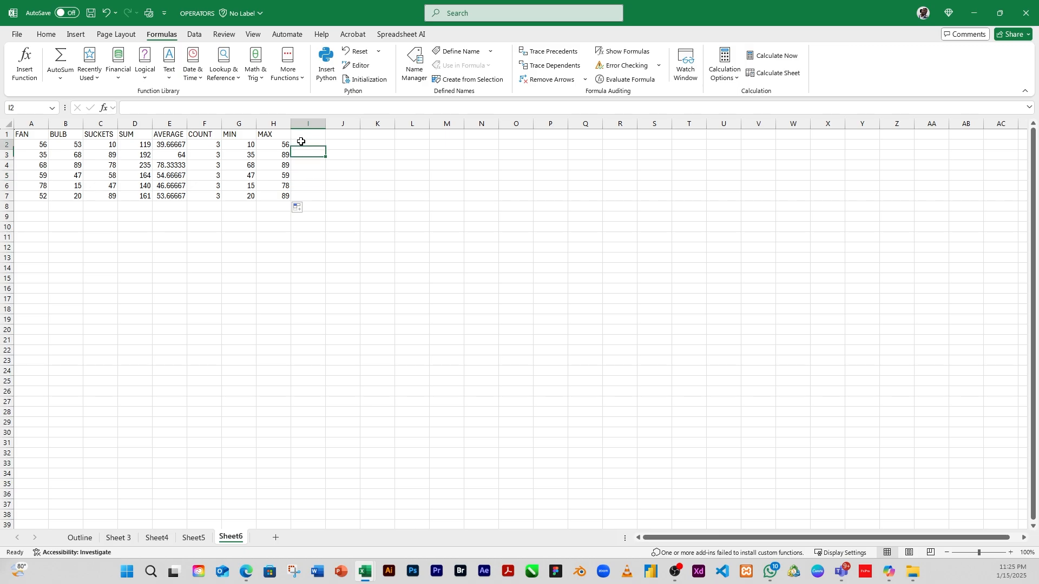
key(alt+Tab)
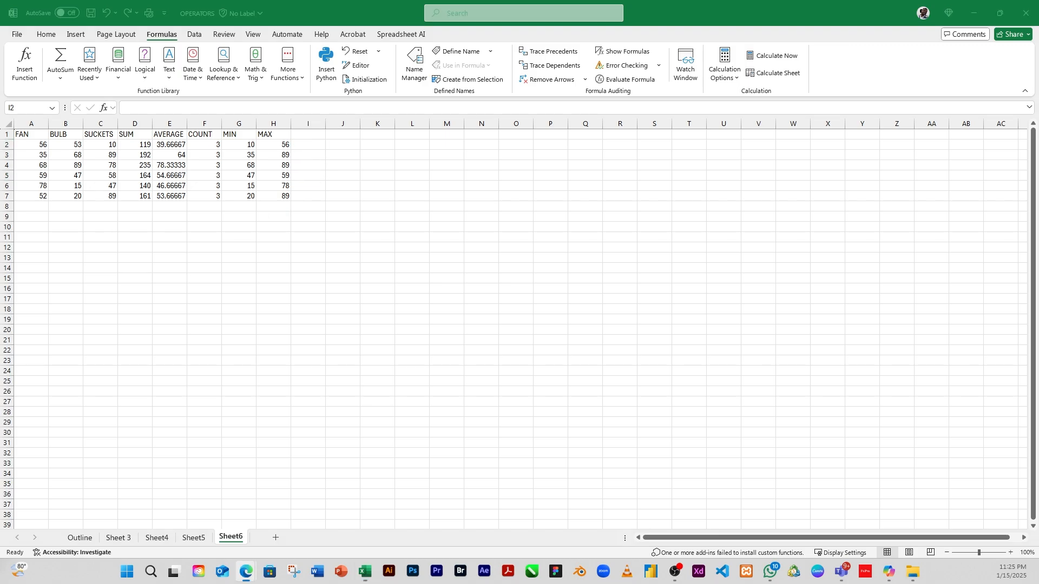
key(alt+Tab)
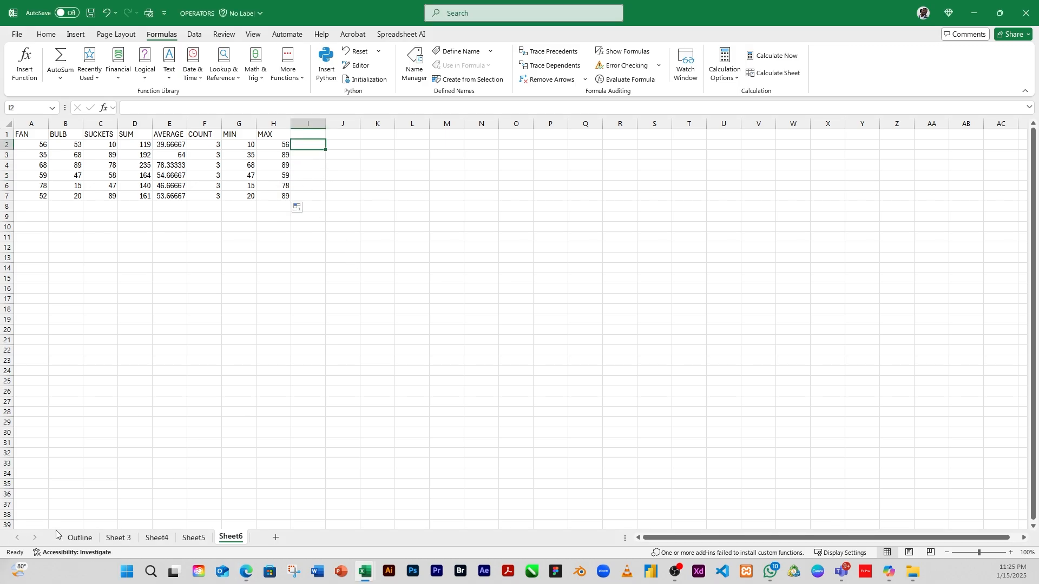
- Return to the Outline sheet and look through the list of financial functions without inserting any
click(71, 537)
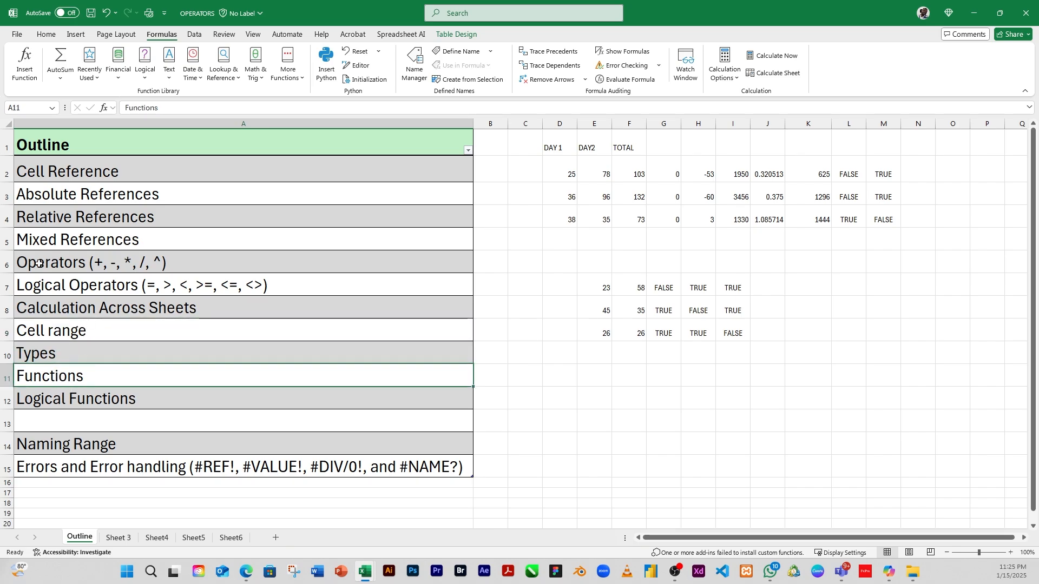
click(118, 64)
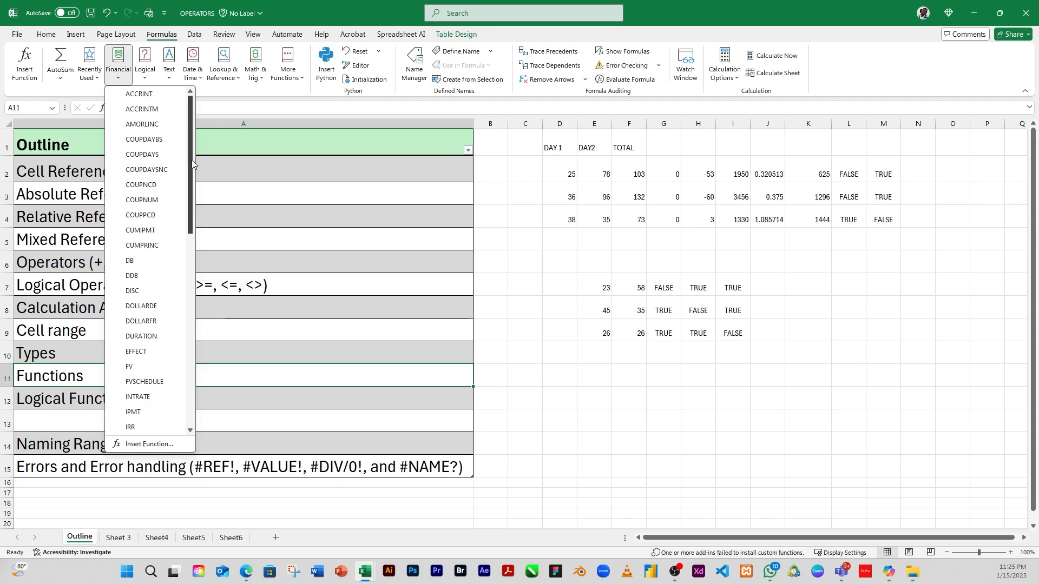
mouse_move(192, 160)
mouse_down()
mouse_move(195, 373)
mouse_move(187, 158)
mouse_up()
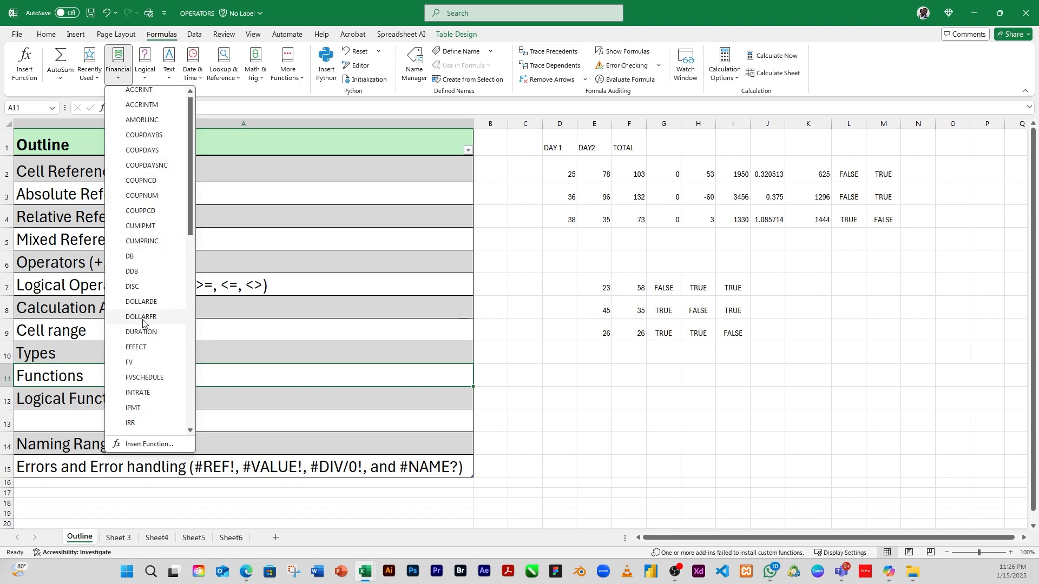
scroll(142, 331, down, 1)
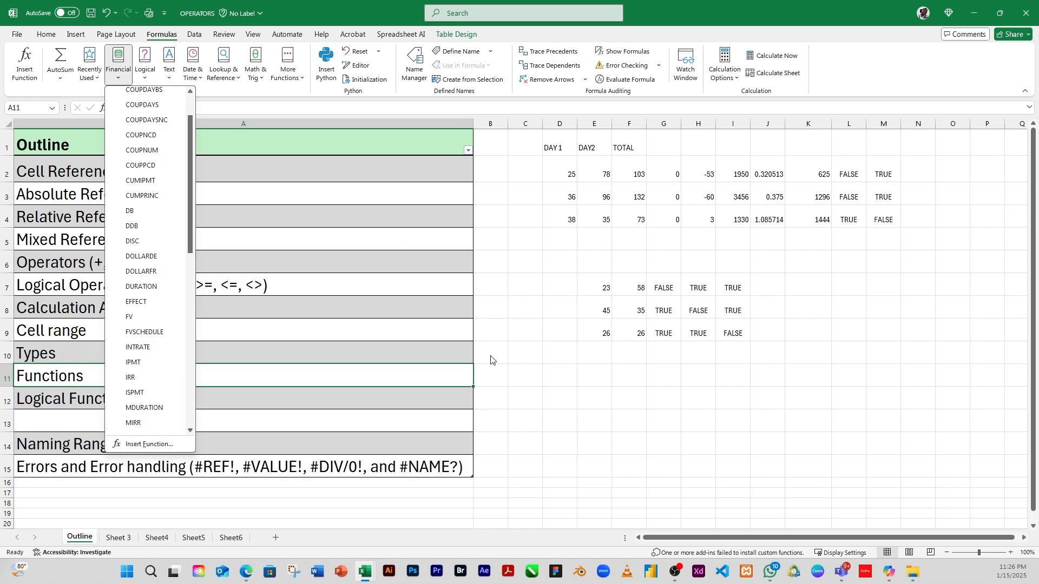
click(418, 370)
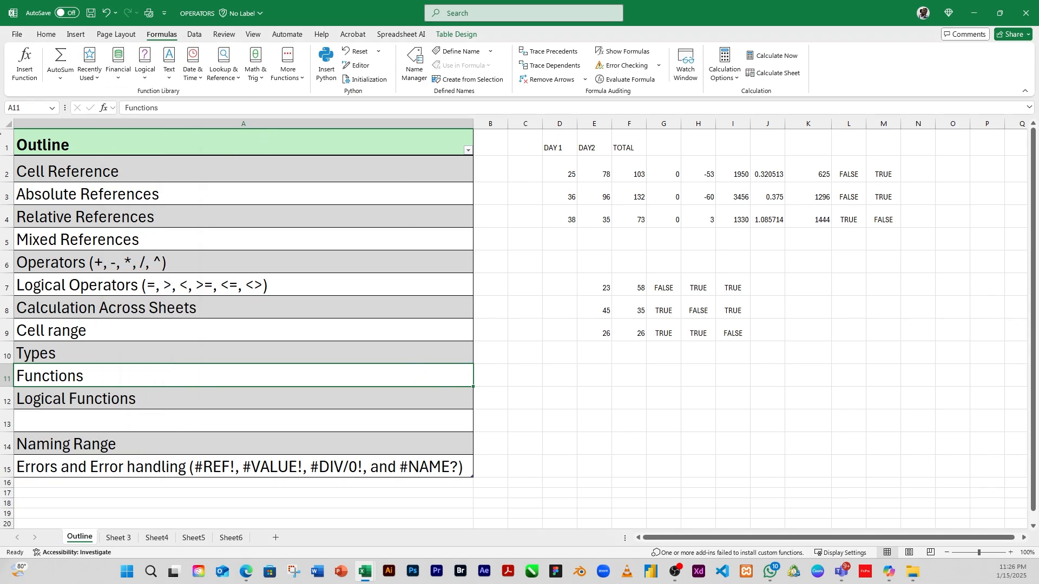
click(120, 81)
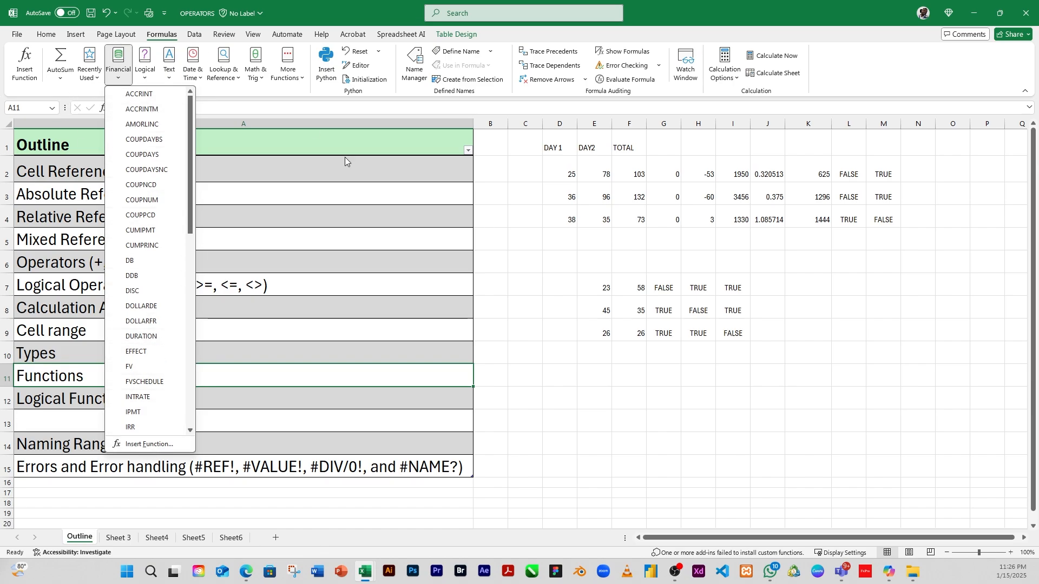
click(541, 271)
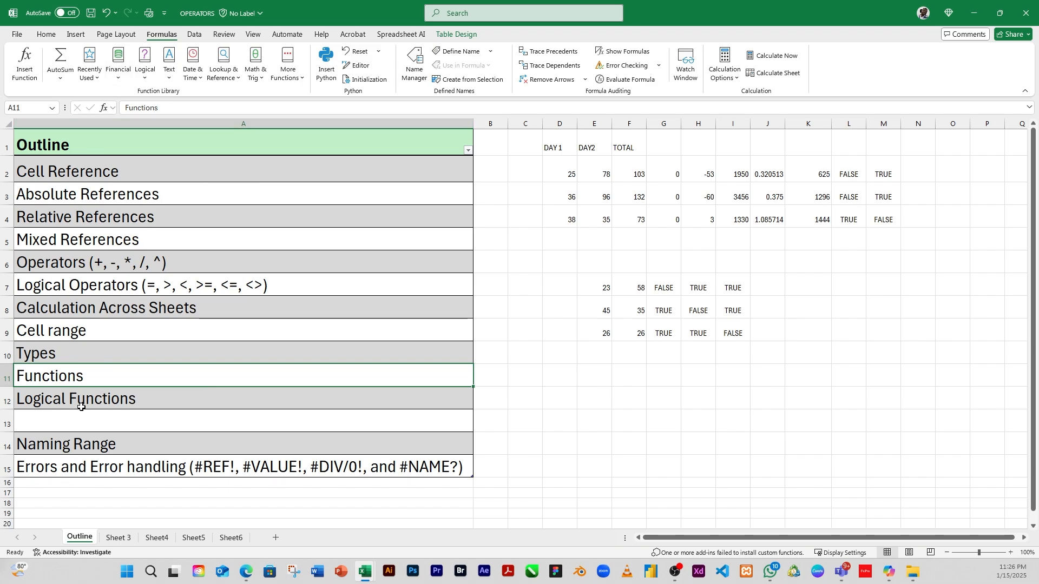
- Select the Logical Functions topic in A12 and view the list of logical functions without inserting any
click(65, 398)
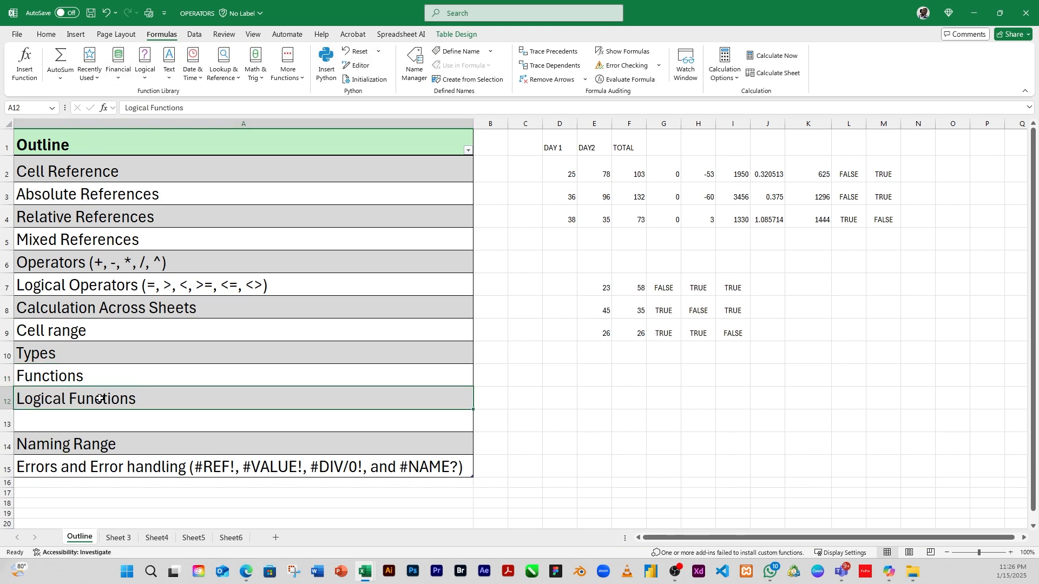
click(145, 68)
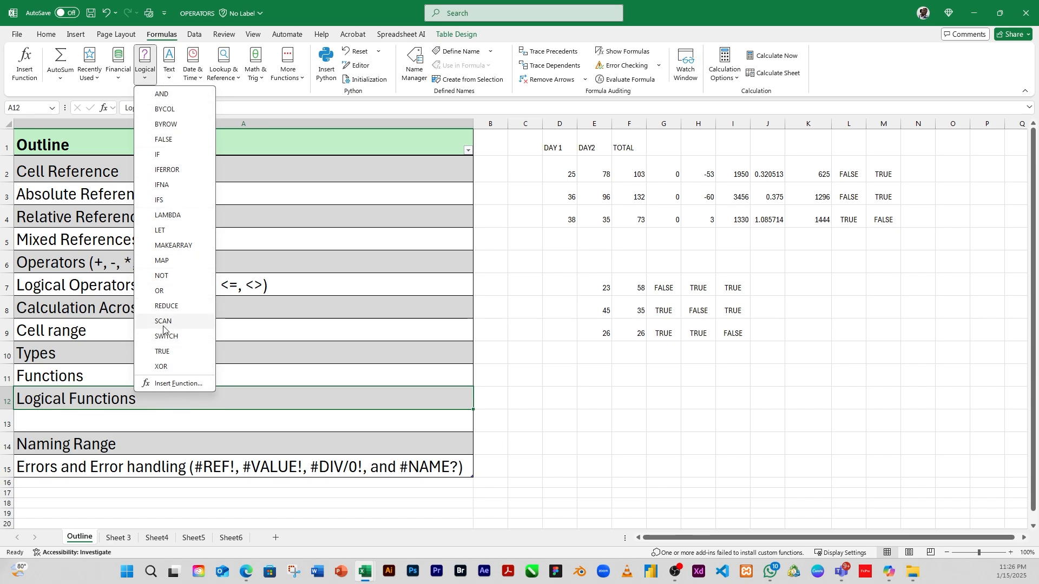
click(135, 348)
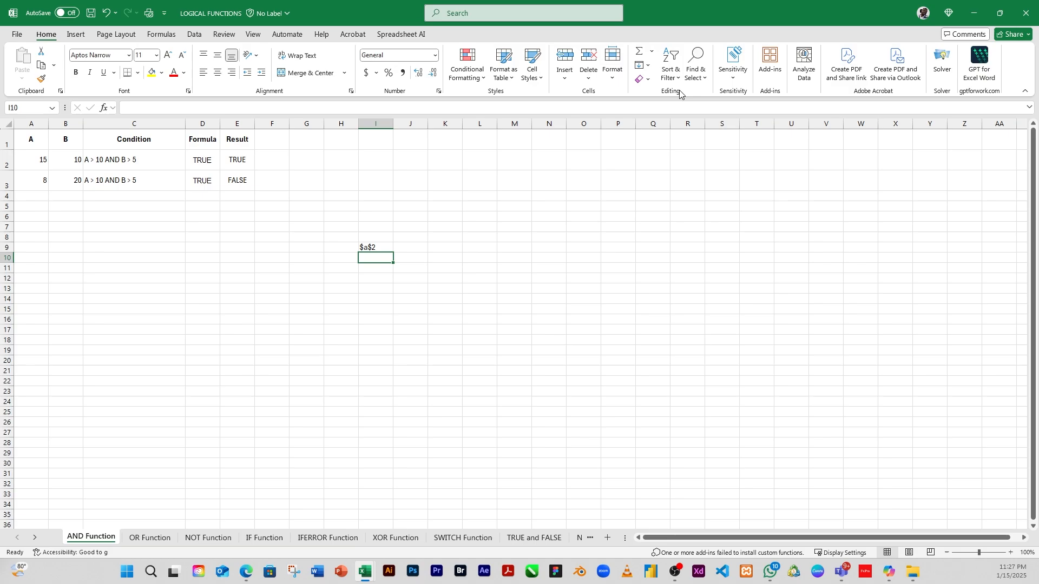
- Return to the OPERATORS workbook's outline and go over the Naming Range and Errors and Error handling topics in A14 and A15
click(973, 12)
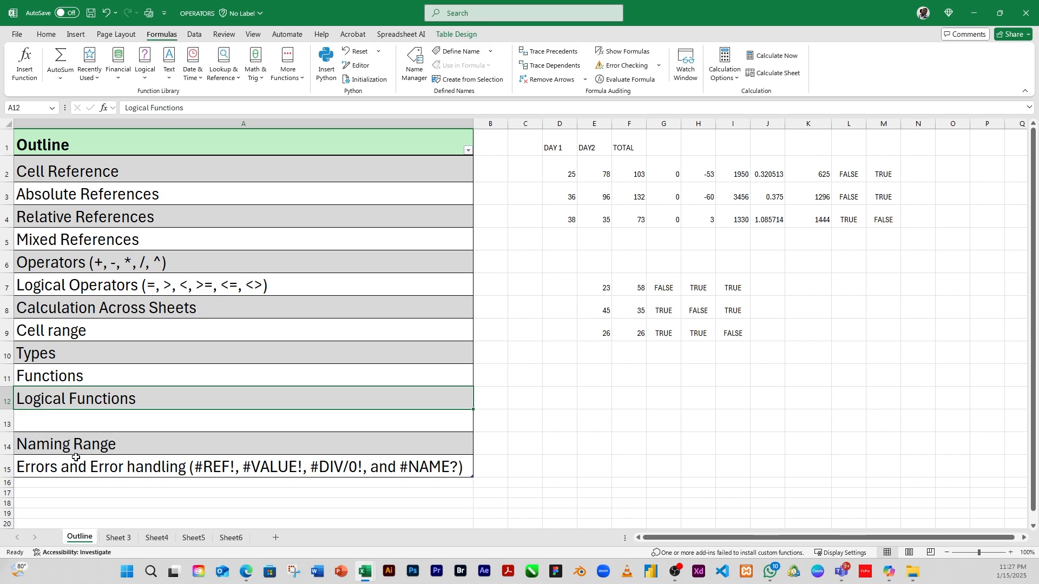
click(32, 444)
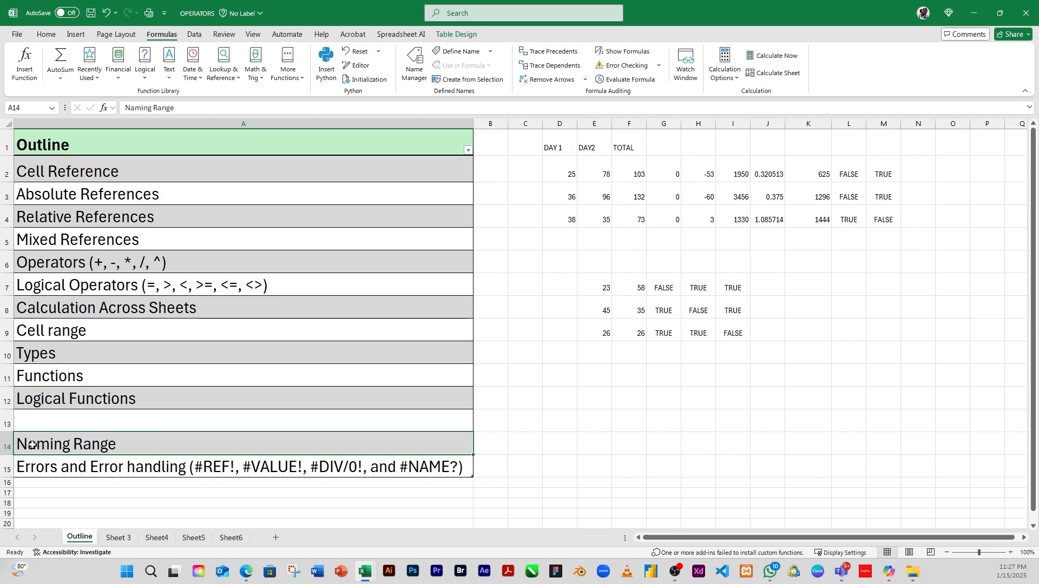
click(50, 468)
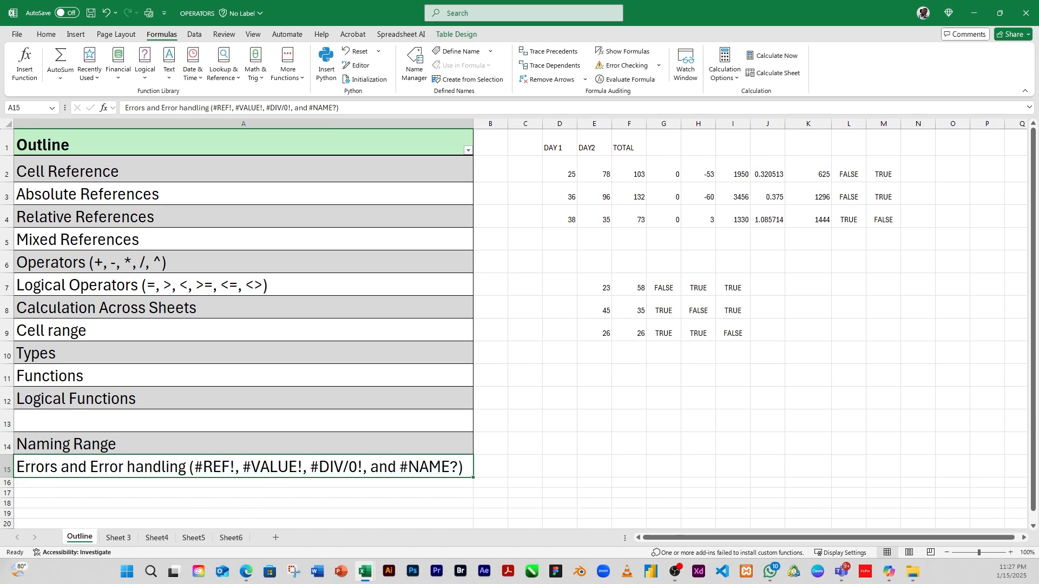
- Switch to the LOGICAL FUNCTIONS workbook and clear the stray entry in cell I9 of the AND Function sheet
key(alt+Tab)
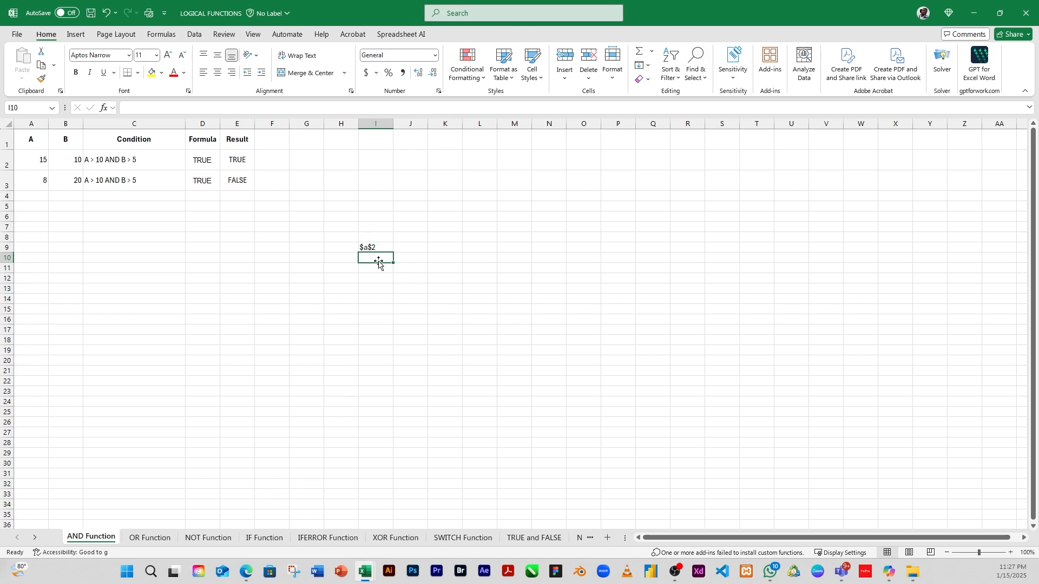
click(365, 245)
key(Delete)
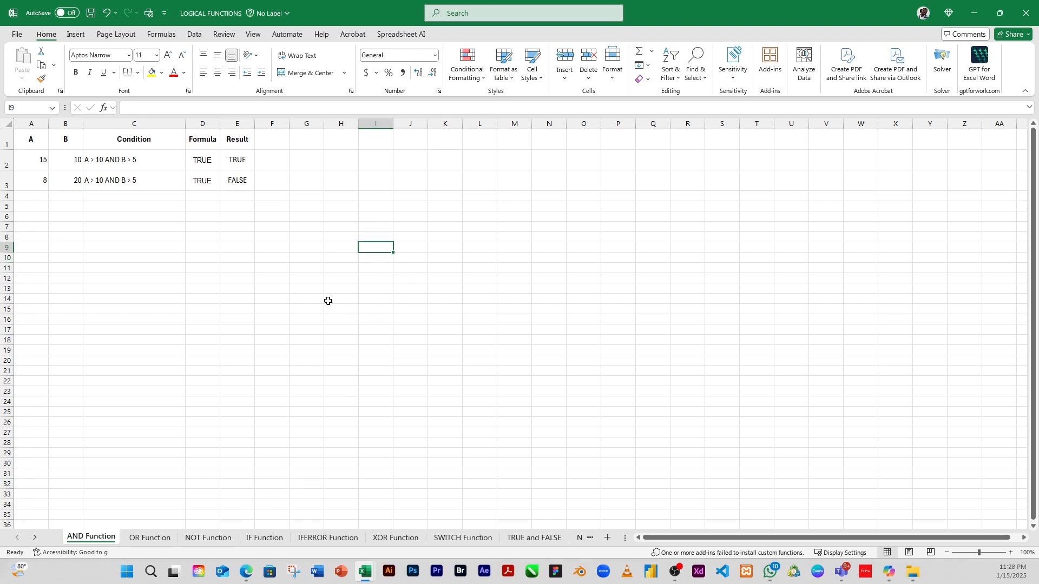
key(Left)
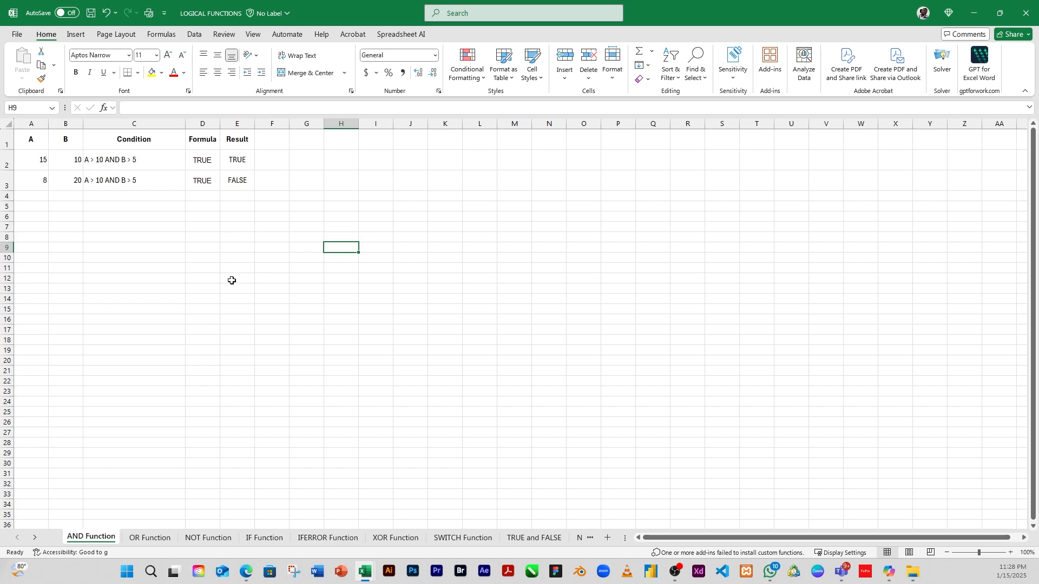
click(210, 319)
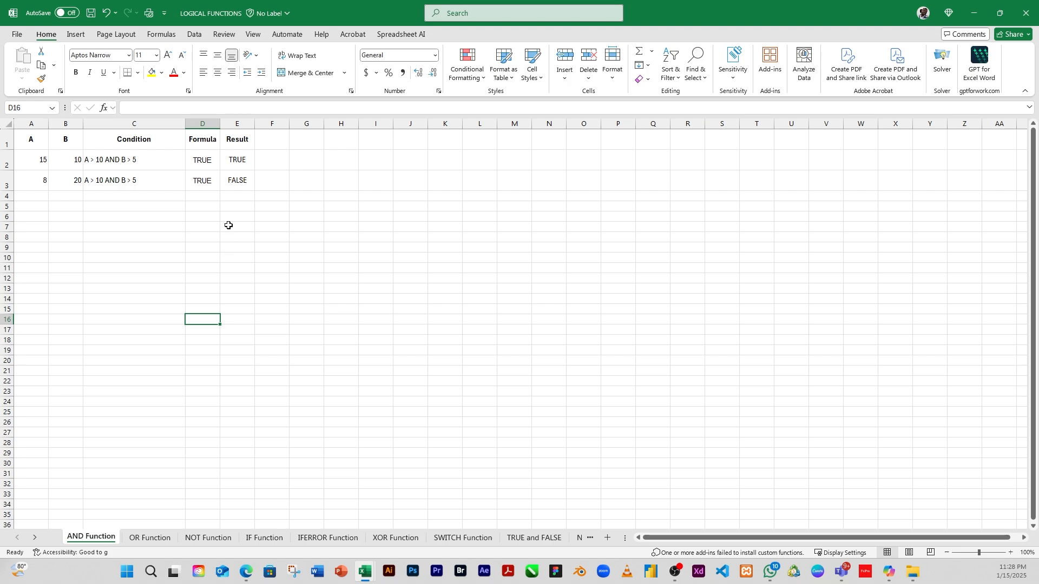
- Examine the AND example table in A1:E3, covering the A and B values, the condition, the formula and the result
click(234, 207)
click(116, 158)
drag(29, 135, 243, 184)
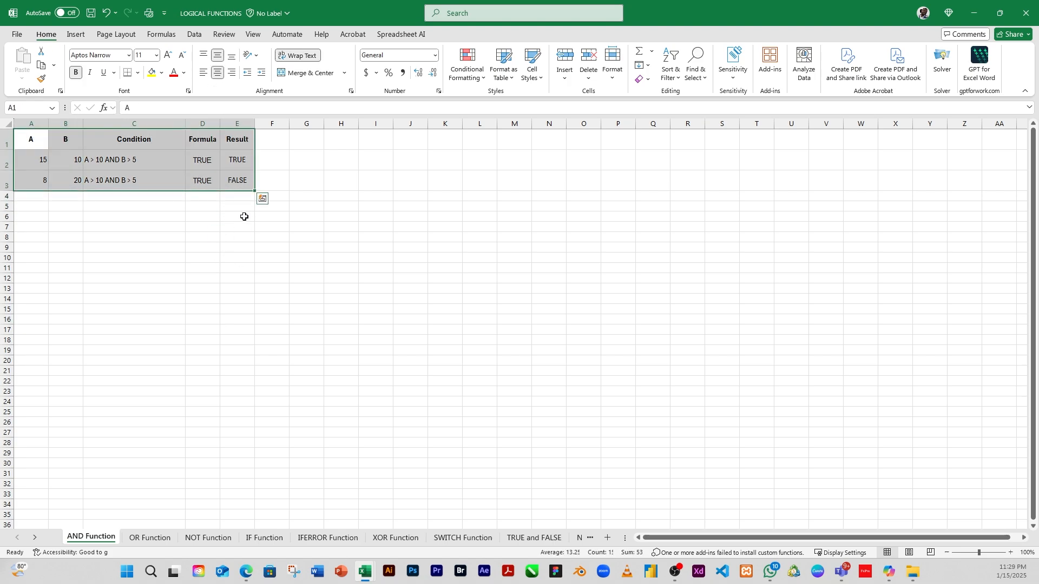
click(169, 238)
click(28, 139)
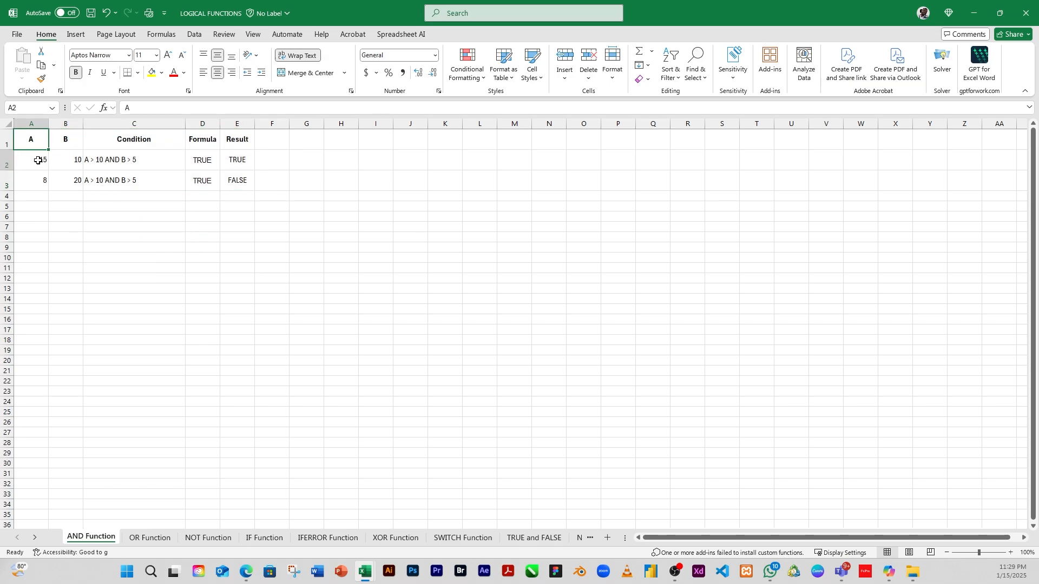
click(35, 161)
click(34, 180)
click(63, 138)
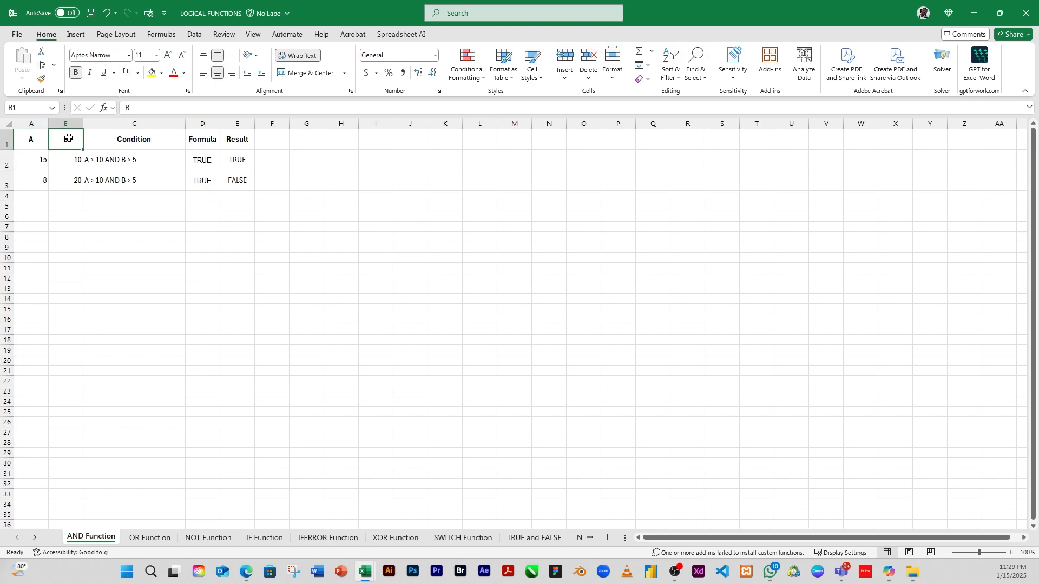
click(67, 162)
click(69, 181)
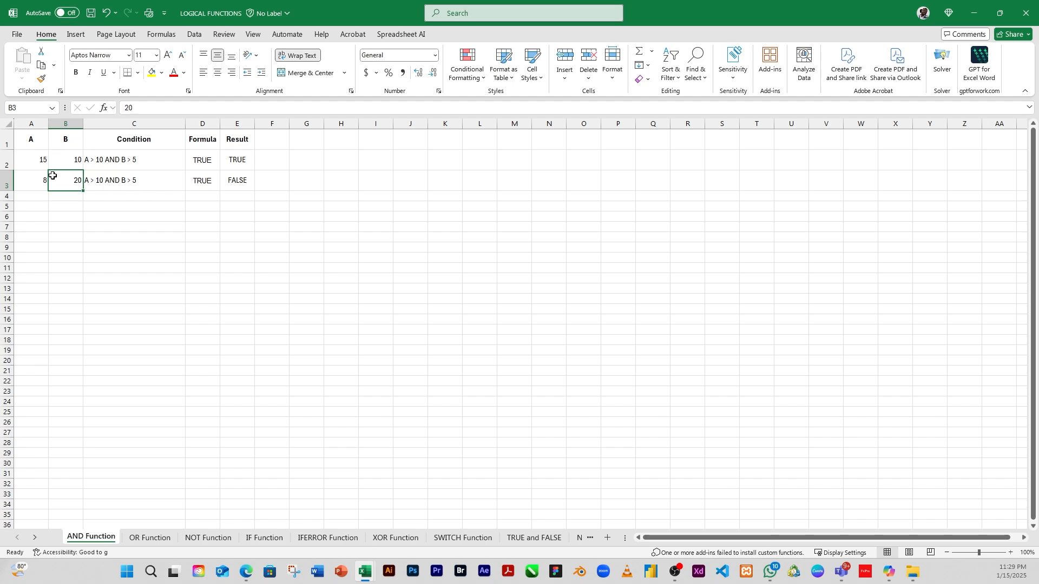
click(89, 161)
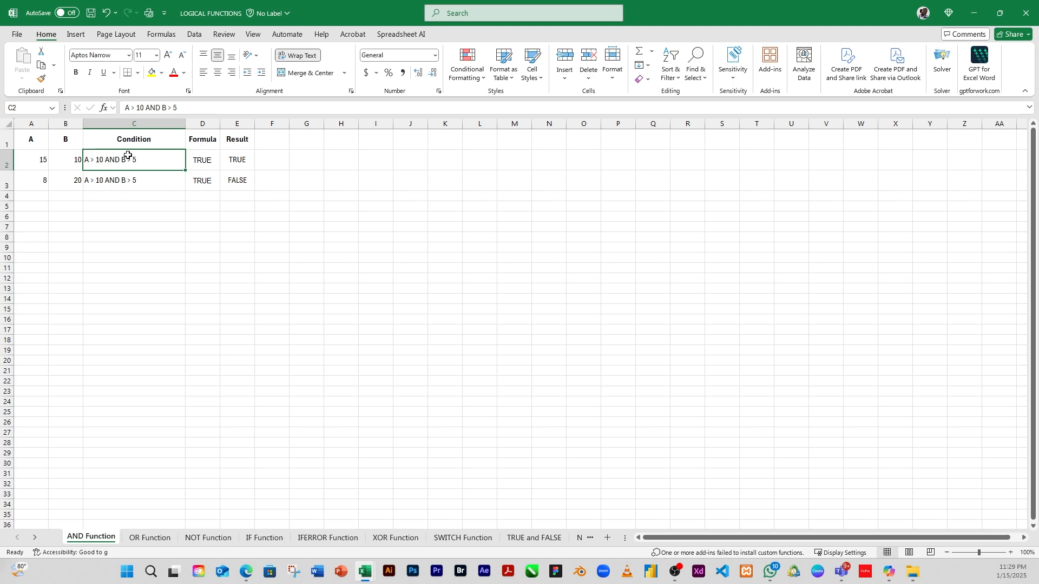
click(207, 138)
click(237, 160)
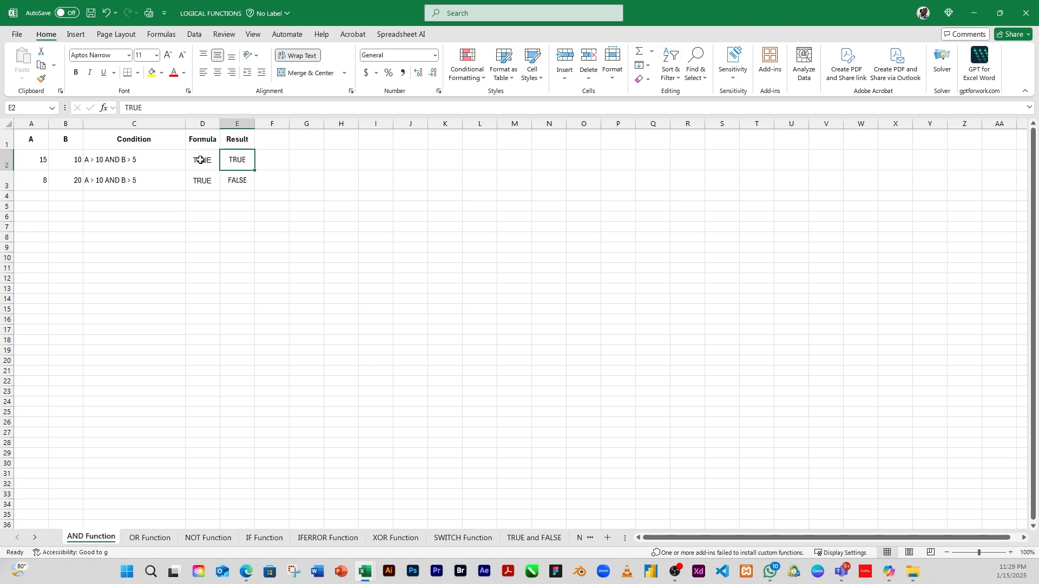
- Clear the existing AND formulas from D2:D3 under the Formula heading
drag(204, 157, 198, 182)
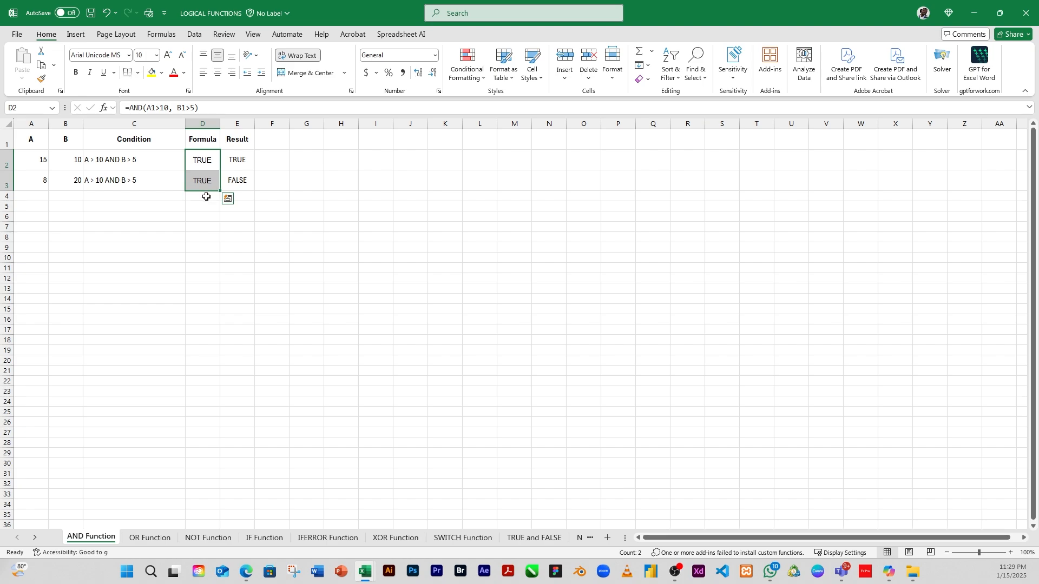
key(ctrl+z)
click(212, 204)
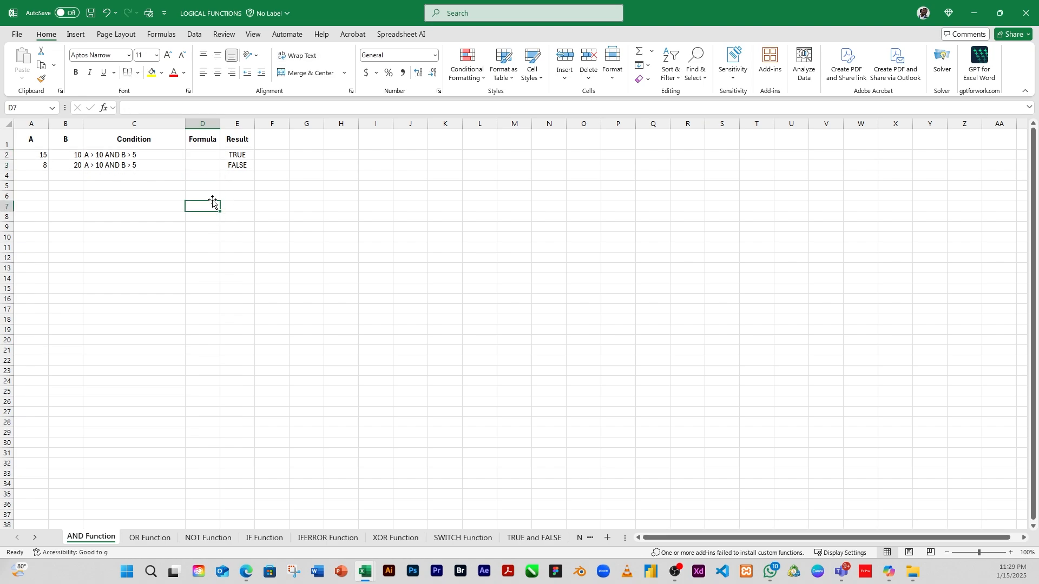
click(235, 155)
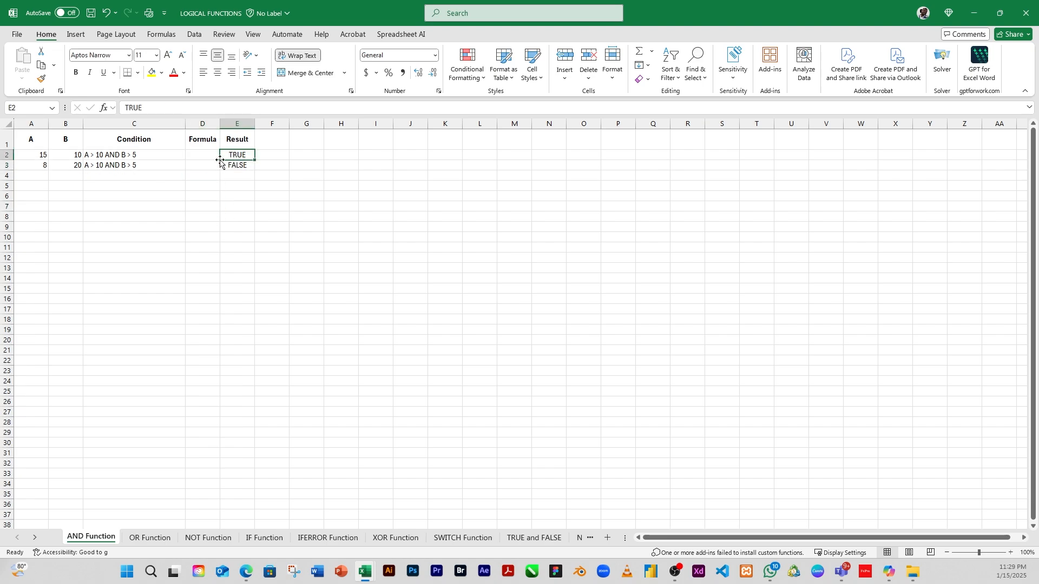
- Swap the last two table columns so that Result is in column D and Formula is in column E
click(205, 124)
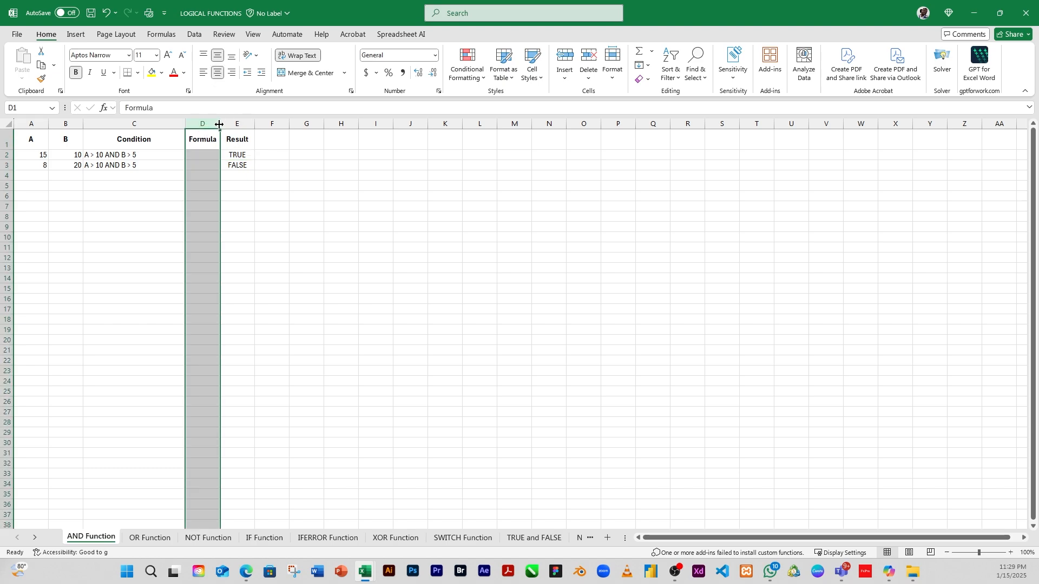
mouse_move(220, 151)
mouse_down()
mouse_move(268, 149)
mouse_move(200, 145)
mouse_up()
click(233, 124)
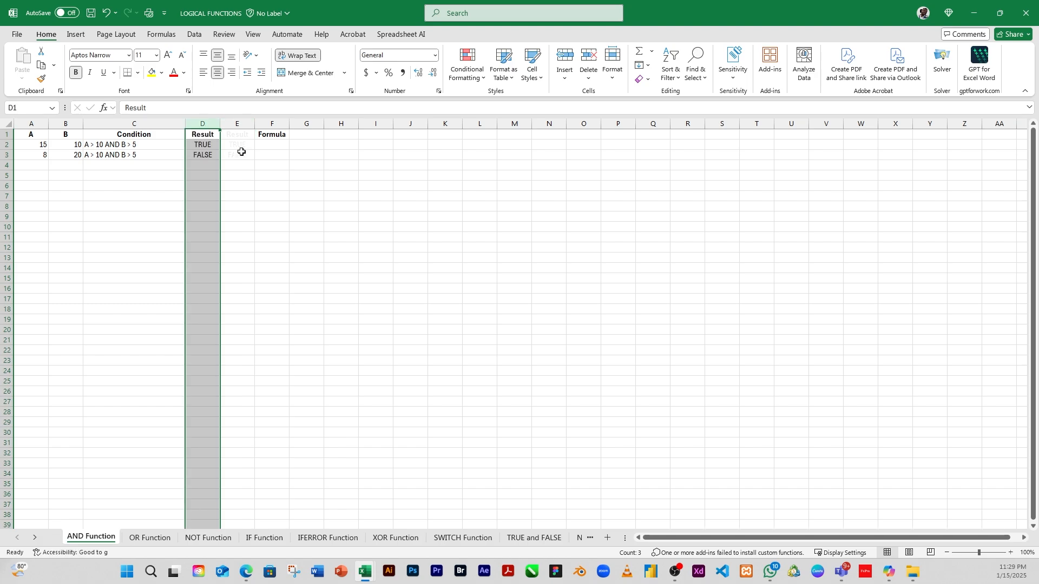
click(272, 124)
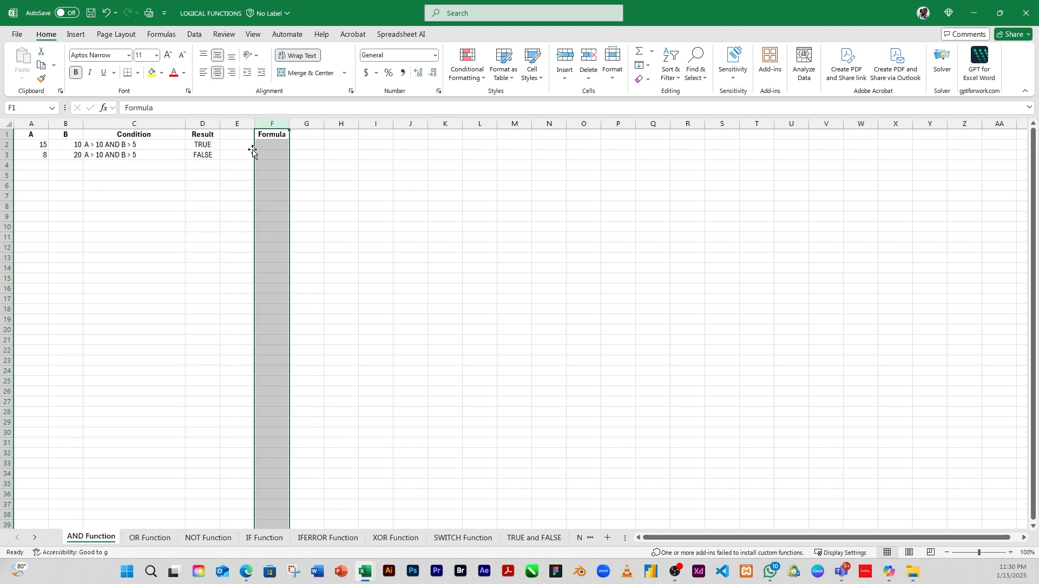
drag(254, 152, 236, 151)
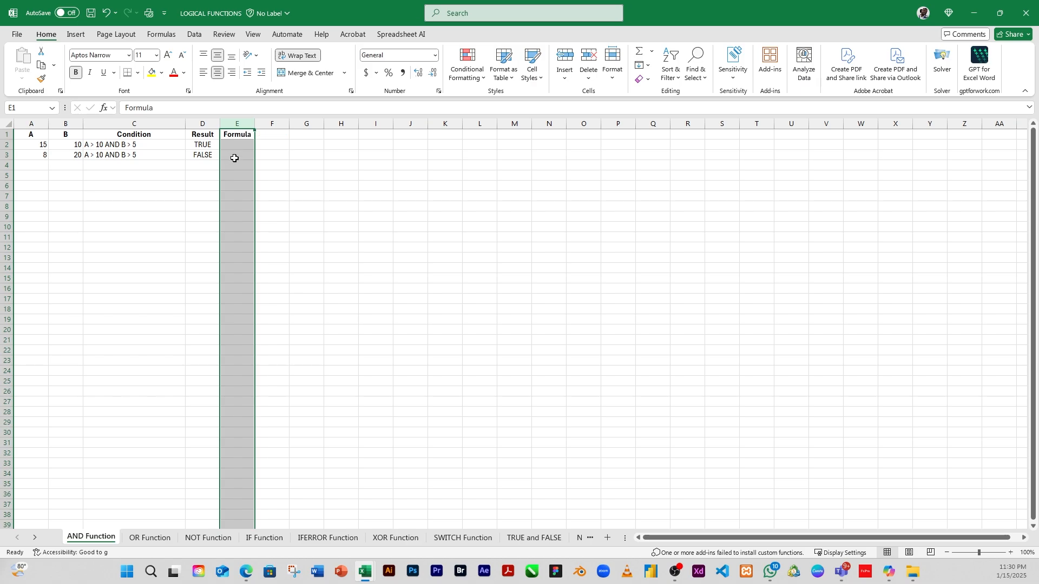
click(236, 156)
click(184, 166)
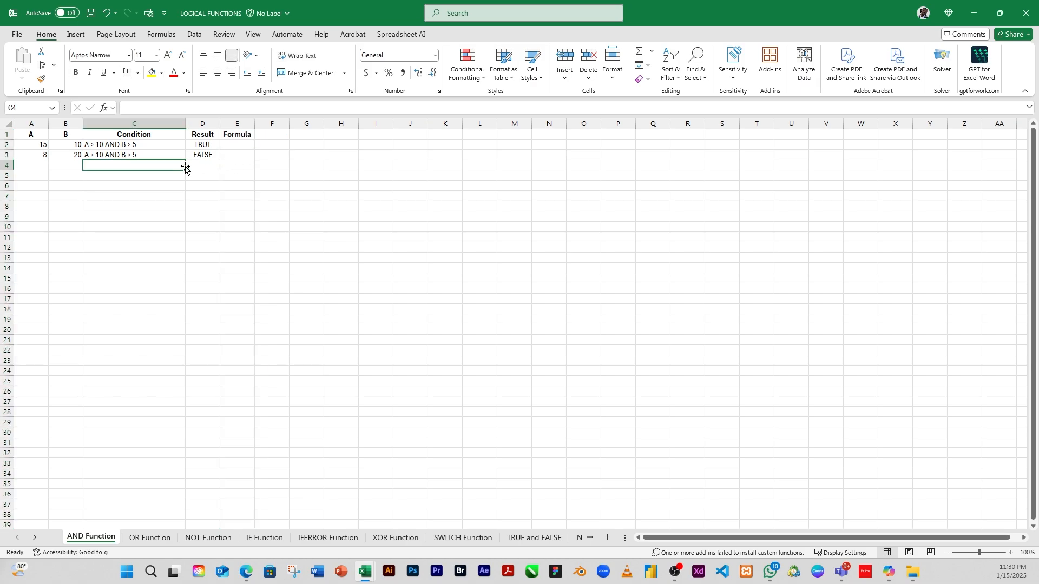
- Change the heading in D1 to Expected Result
click(198, 136)
click(123, 108)
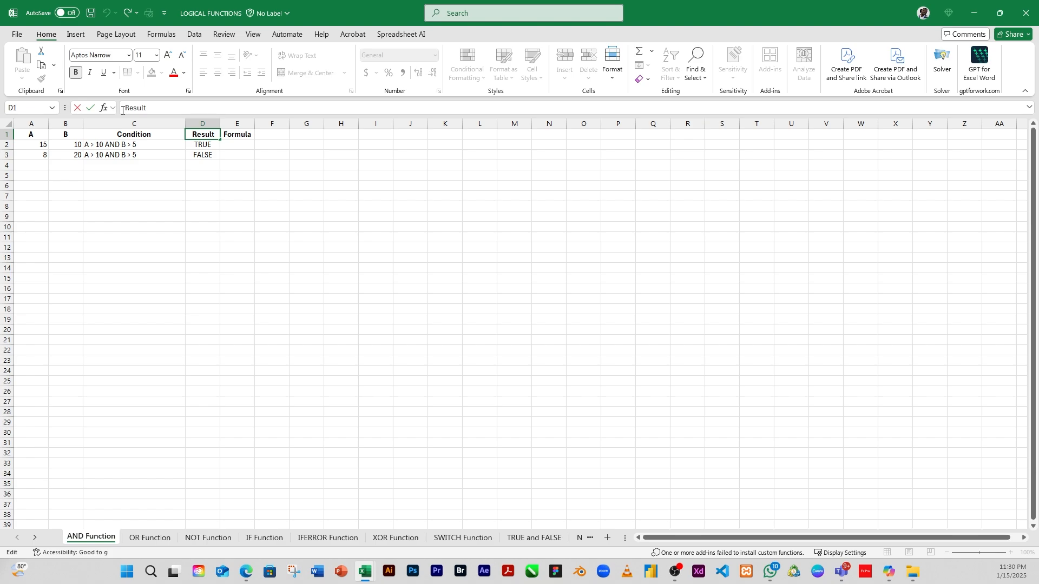
text(sdf)
key(BackSpace)
key(BackSpace)
key(BackSpace)
text(Expected)
click(241, 179)
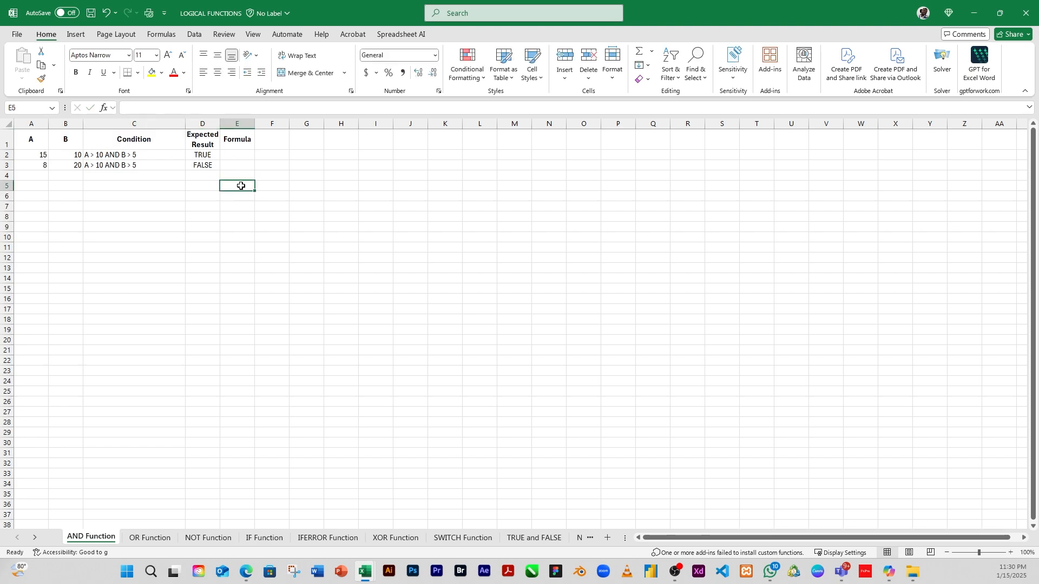
- Compare the expected result in D2 with the condition in C2
click(202, 145)
click(201, 157)
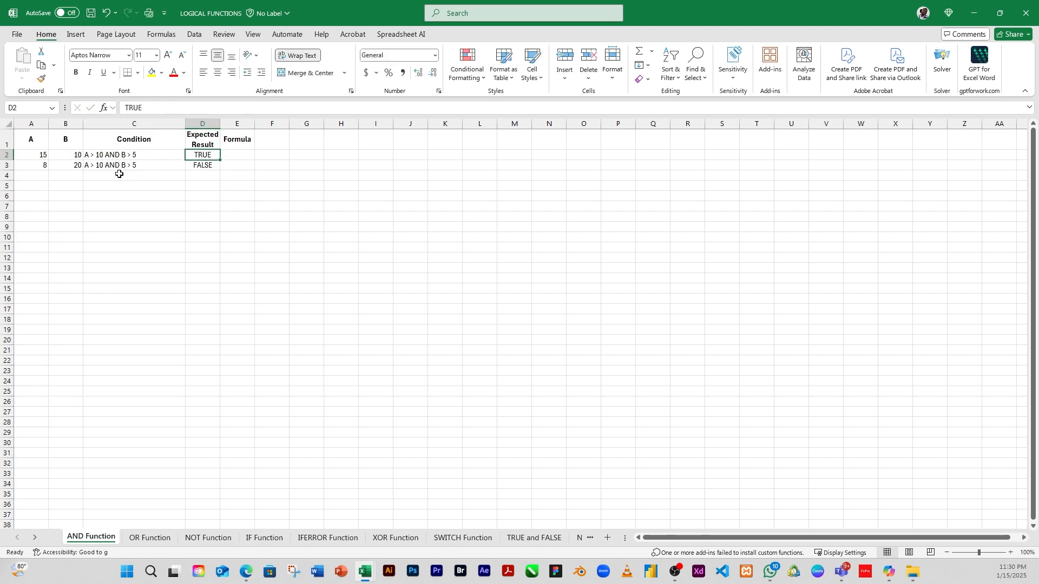
click(91, 157)
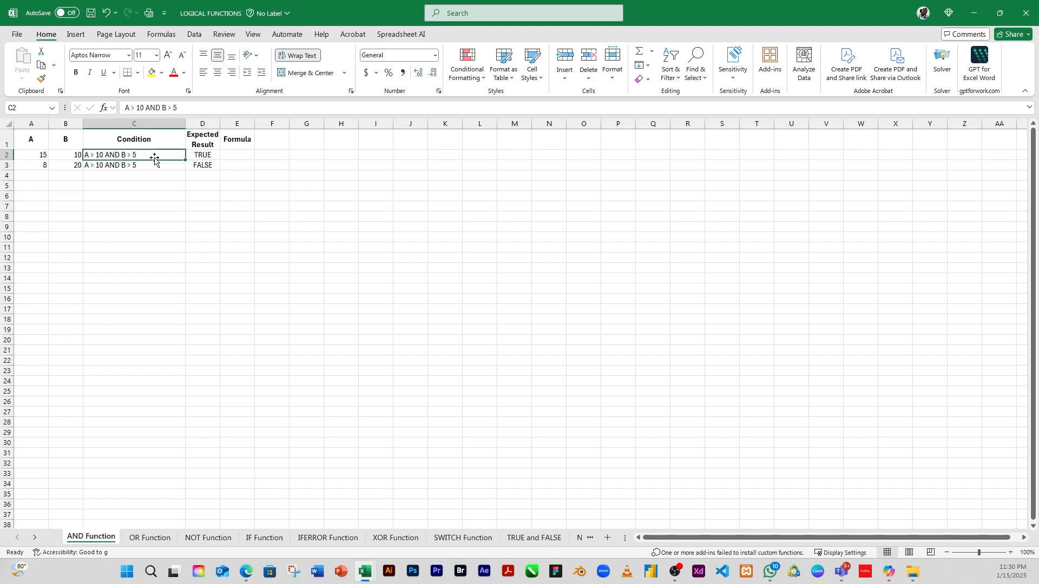
- Enter the formula =AND(A2>10,B2>5) in E2 under the Formula heading
click(214, 158)
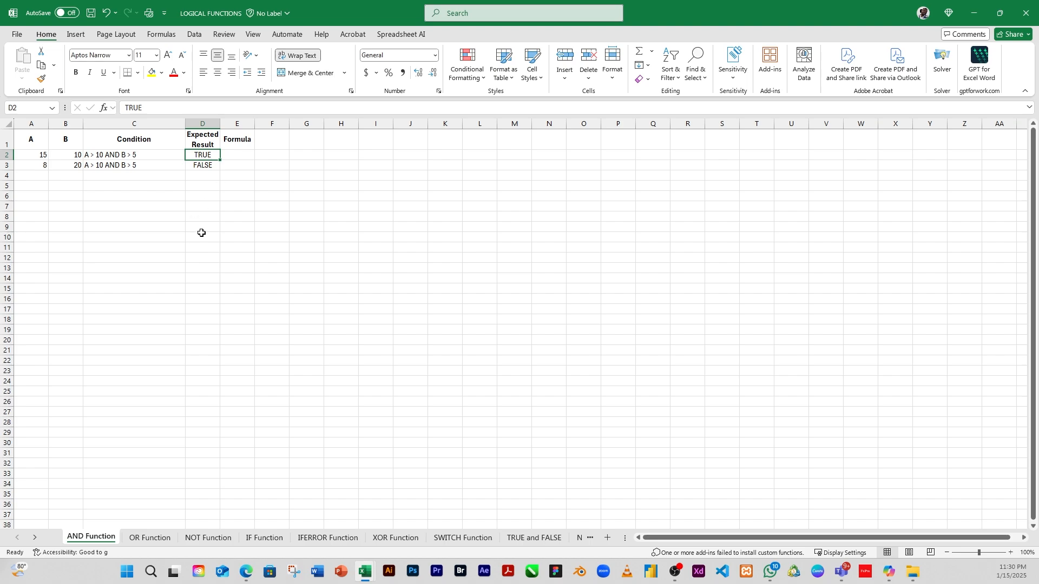
click(227, 155)
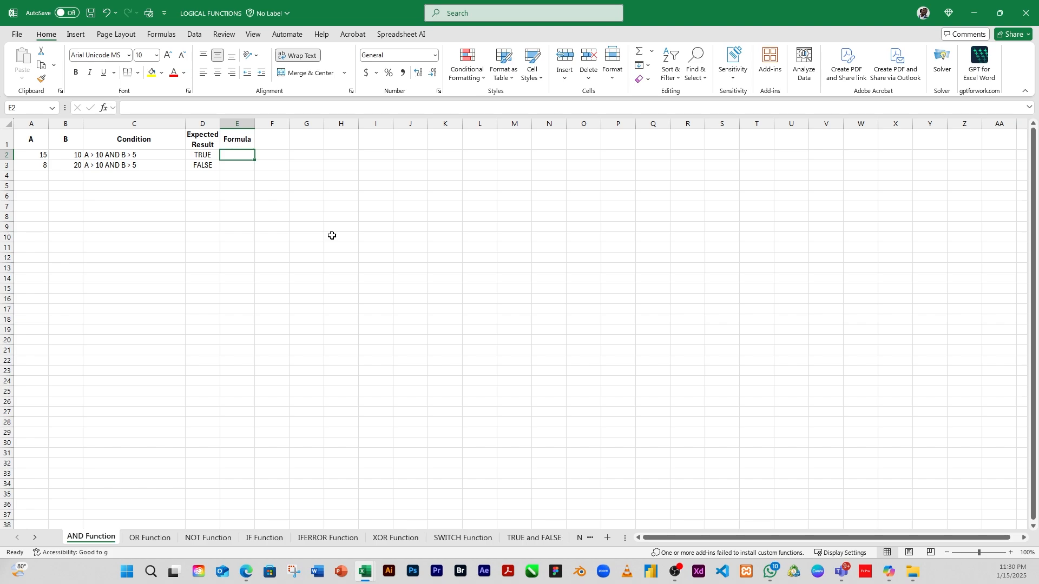
text(=AN)
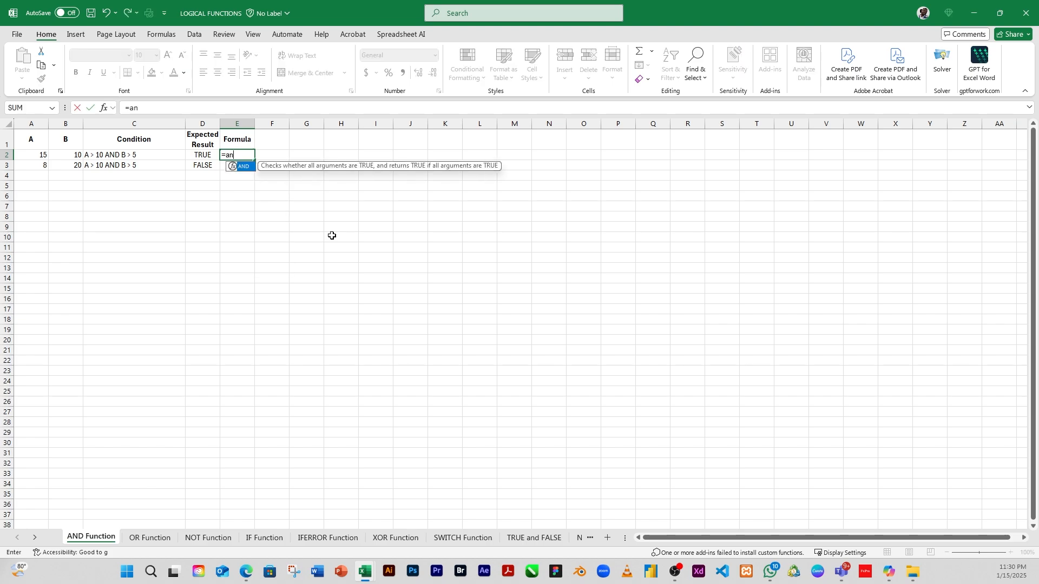
key(BackSpace)
key(BackSpace)
text(AND()
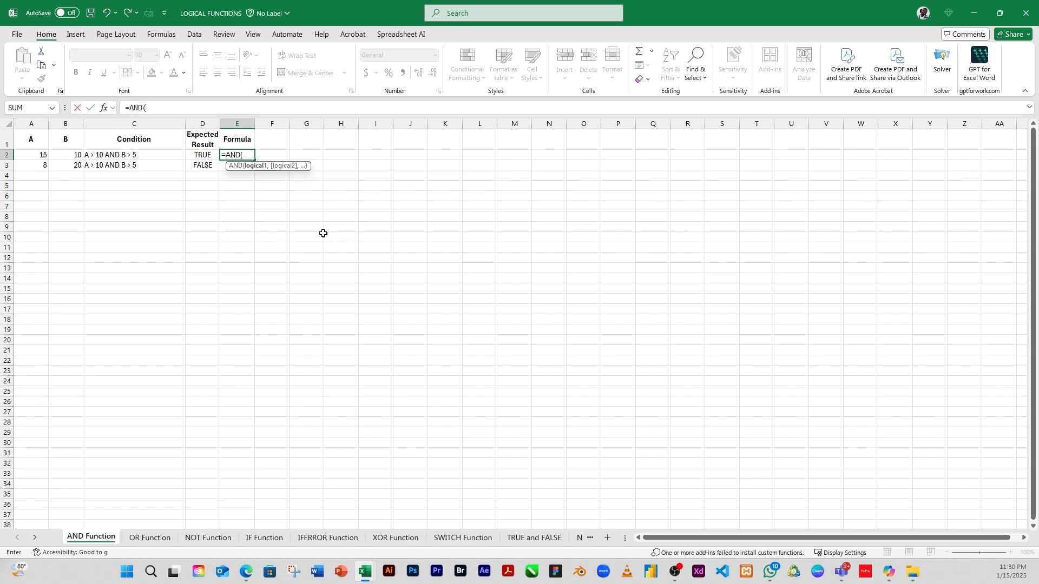
click(36, 156)
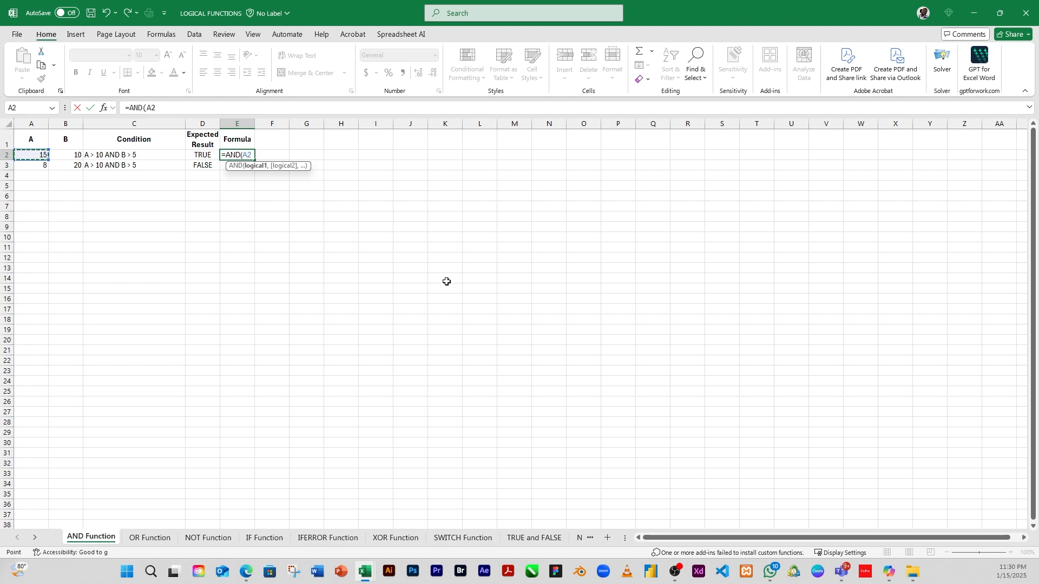
text(>)
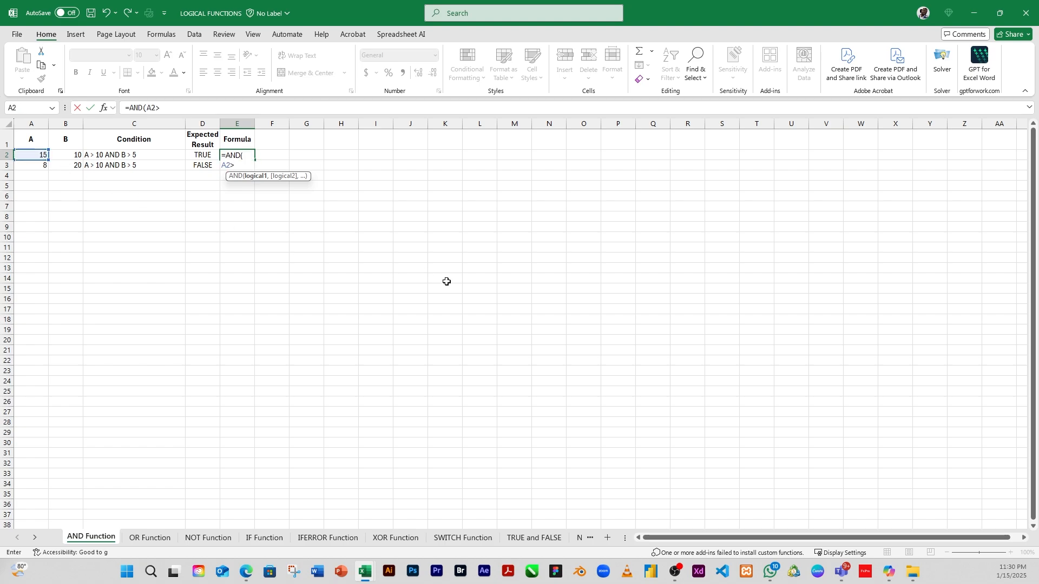
text(10)
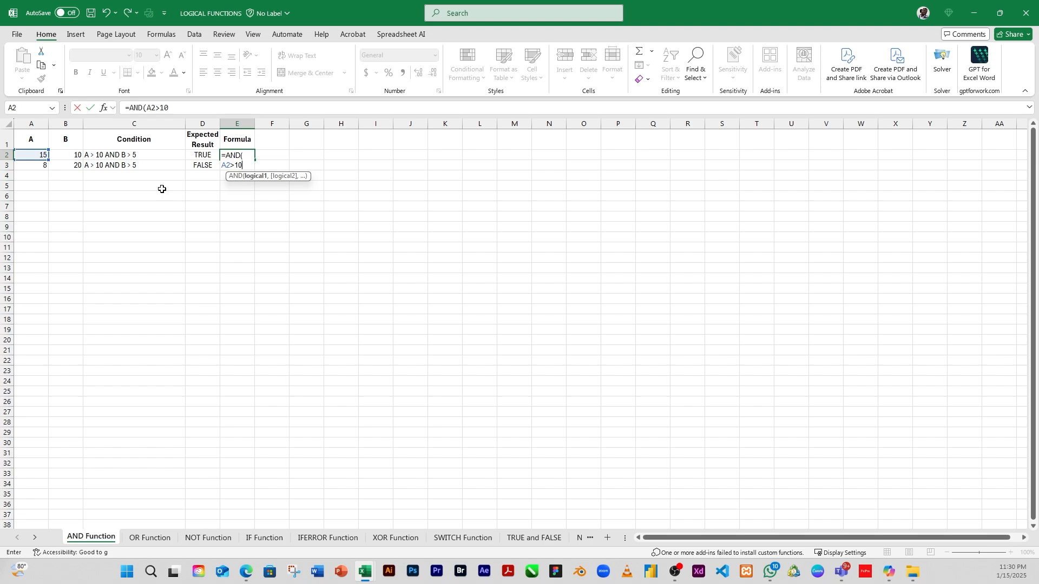
text(,)
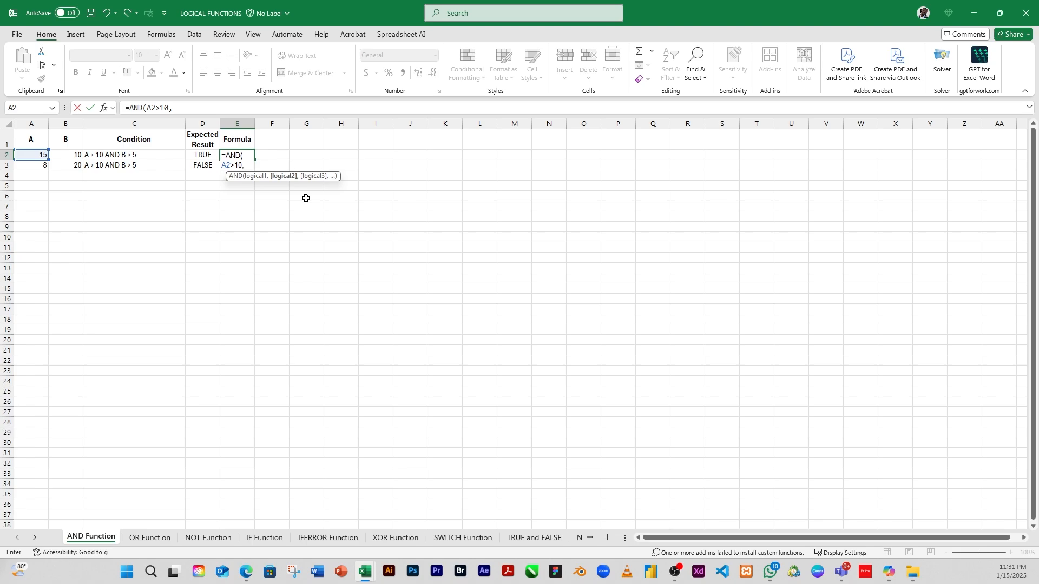
click(68, 155)
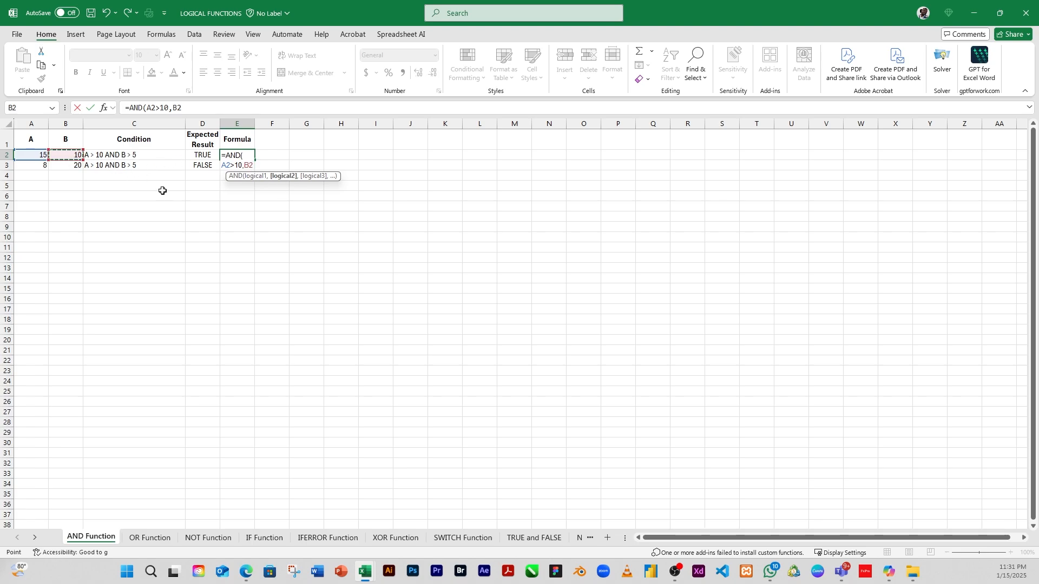
text(>)
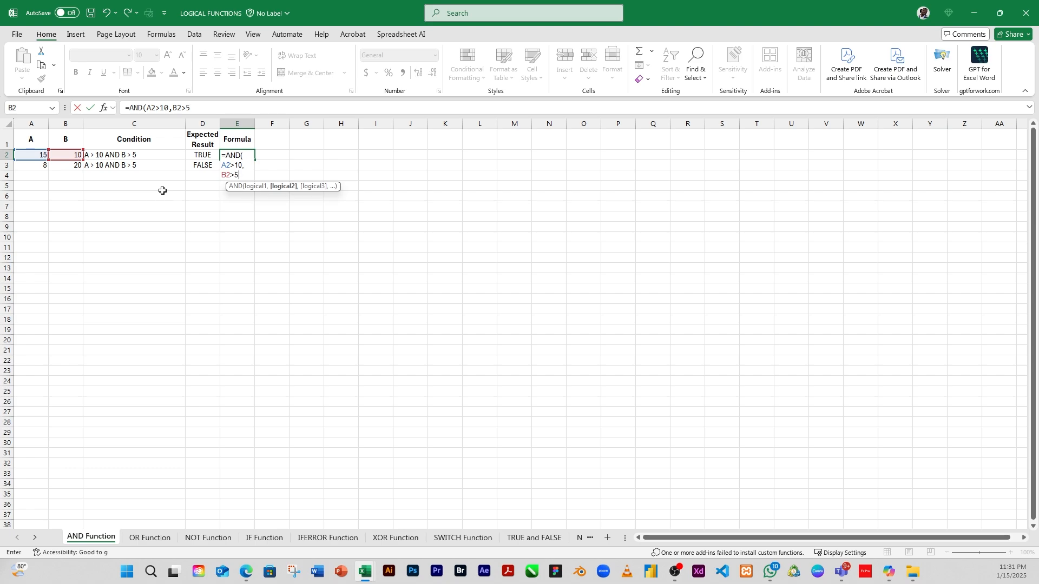
text(5))
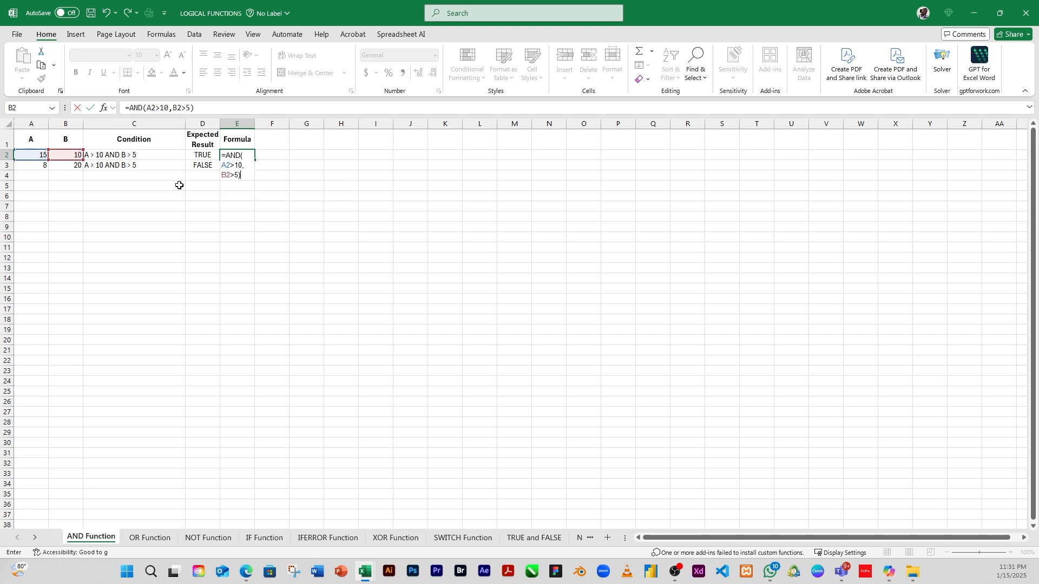
key(Return)
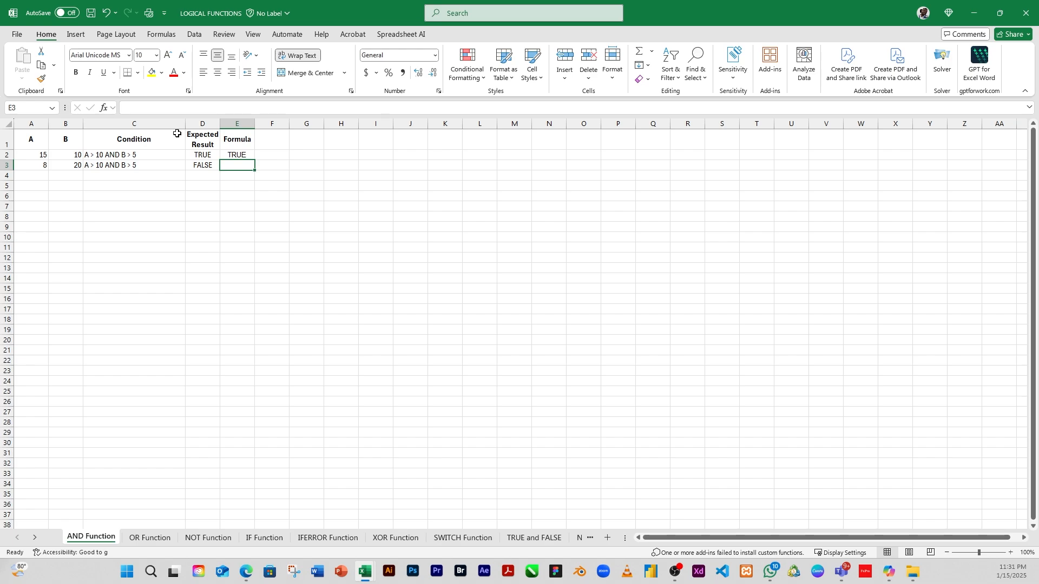
- Review the AND formula in E2, leaving the cell without changing it
click(239, 155)
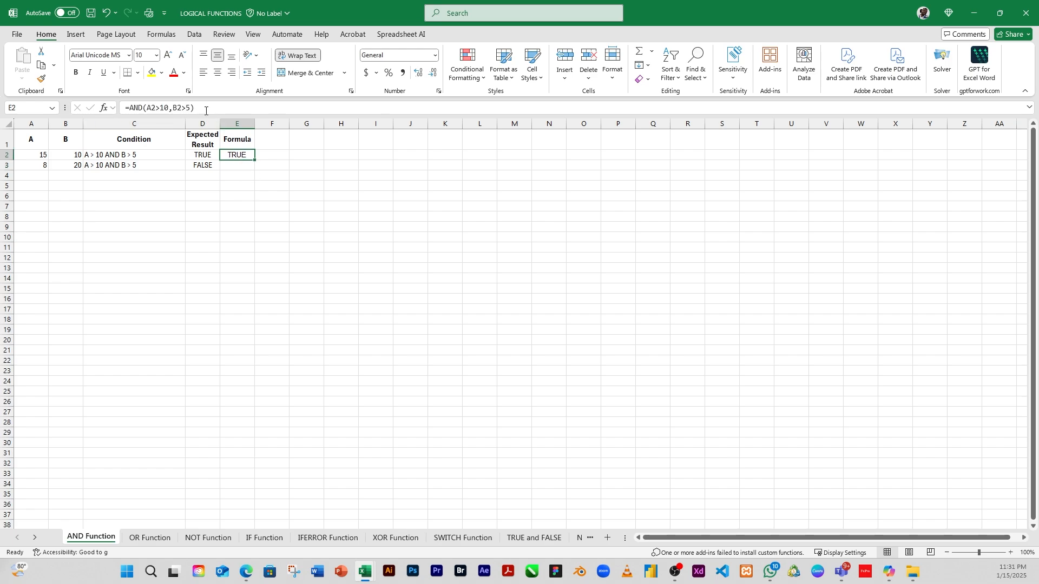
drag(205, 110, 136, 102)
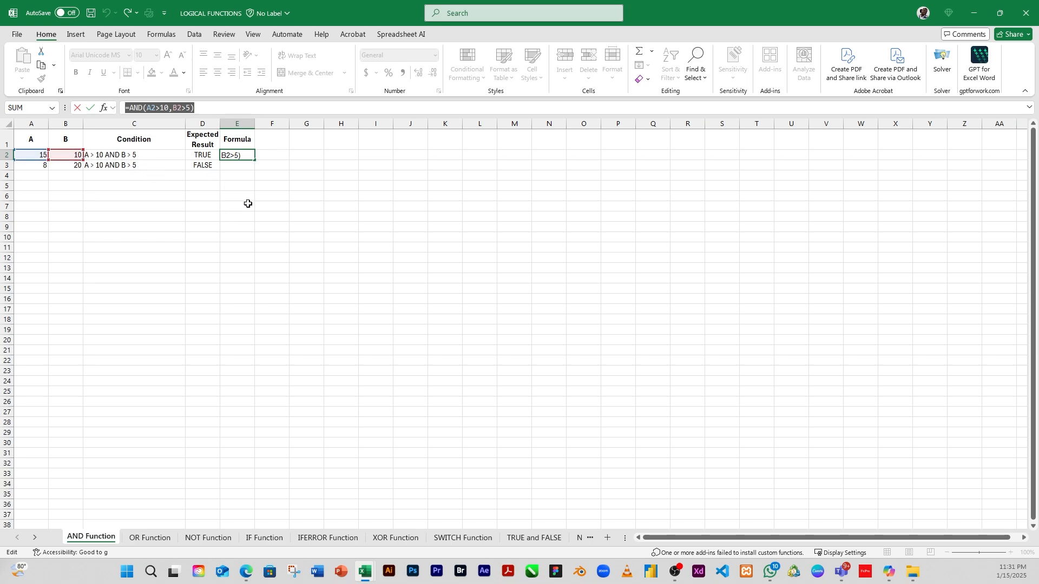
click(231, 168)
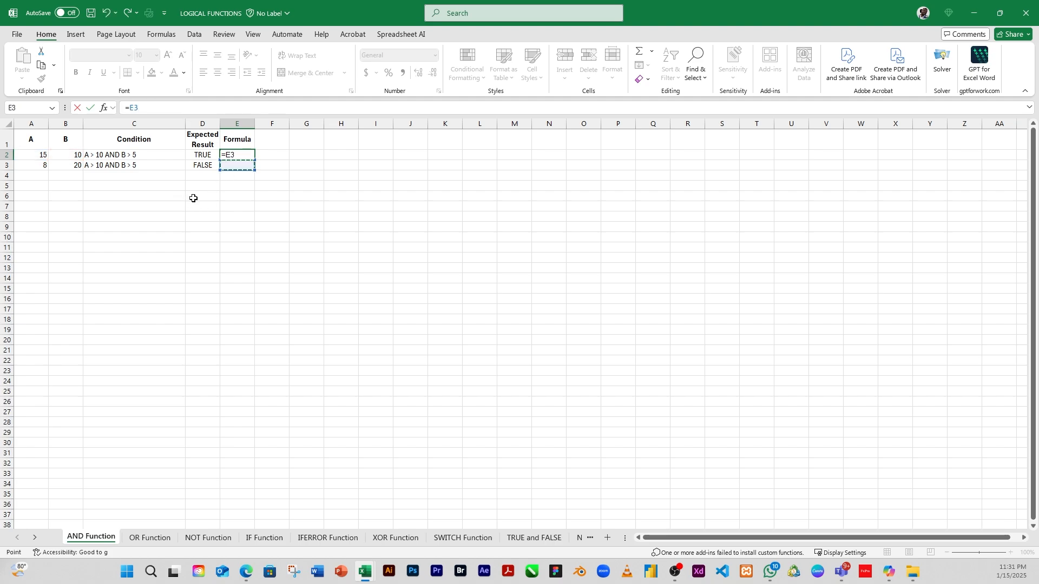
key(Escape)
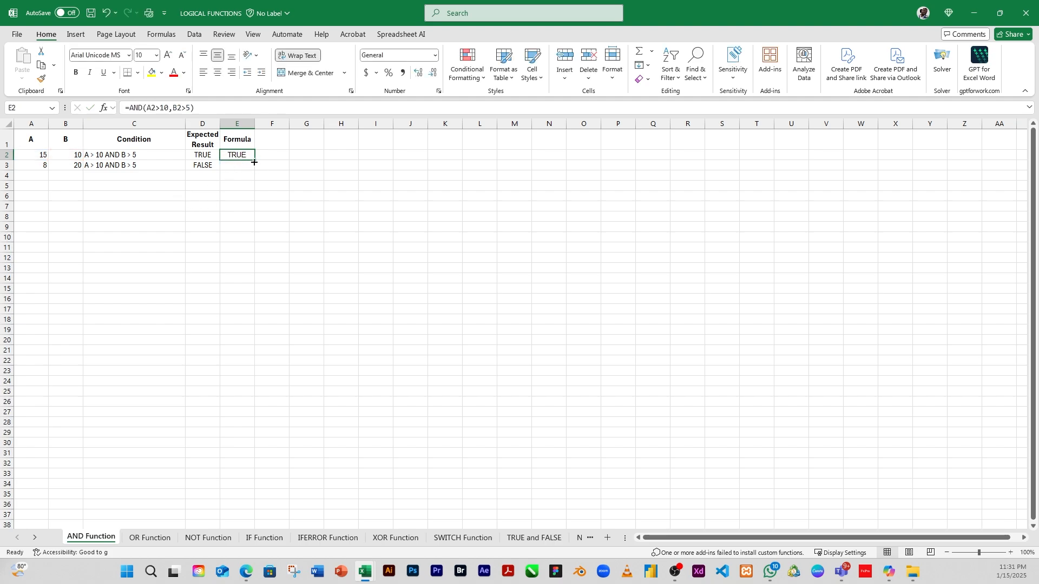
- Fill the AND formula from E2 down to E3 and clear E3 again
drag(255, 160, 254, 171)
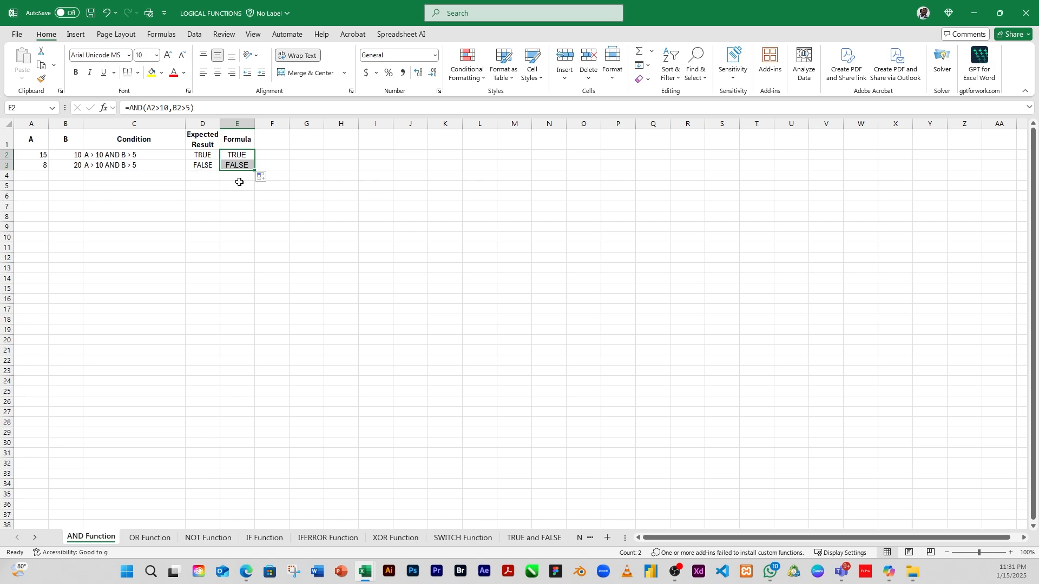
click(230, 167)
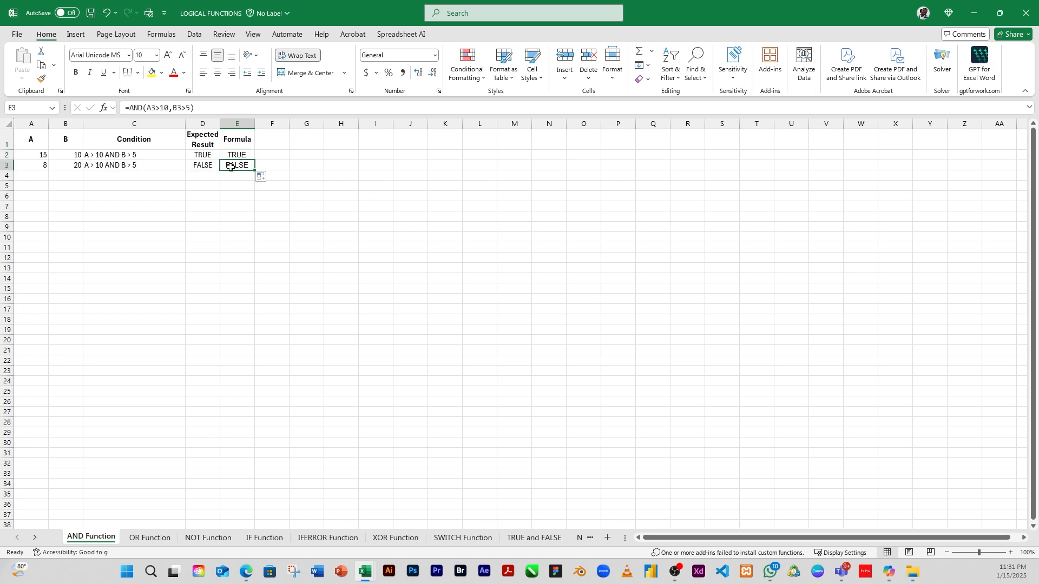
key(Delete)
- Enter the formula =AND(A3>10,B3>5) in E3 and check it
text(=)
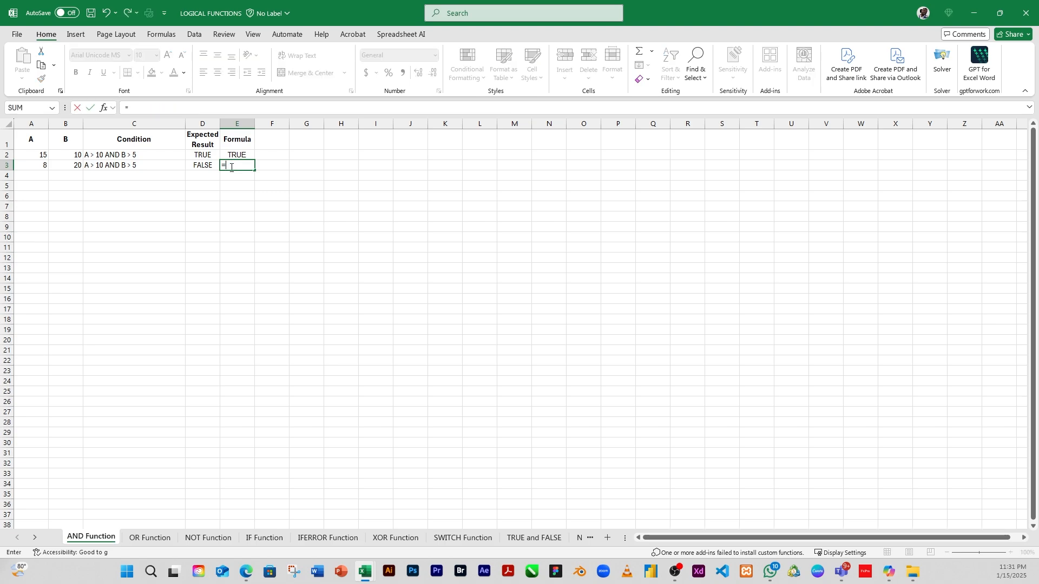
text(AND()
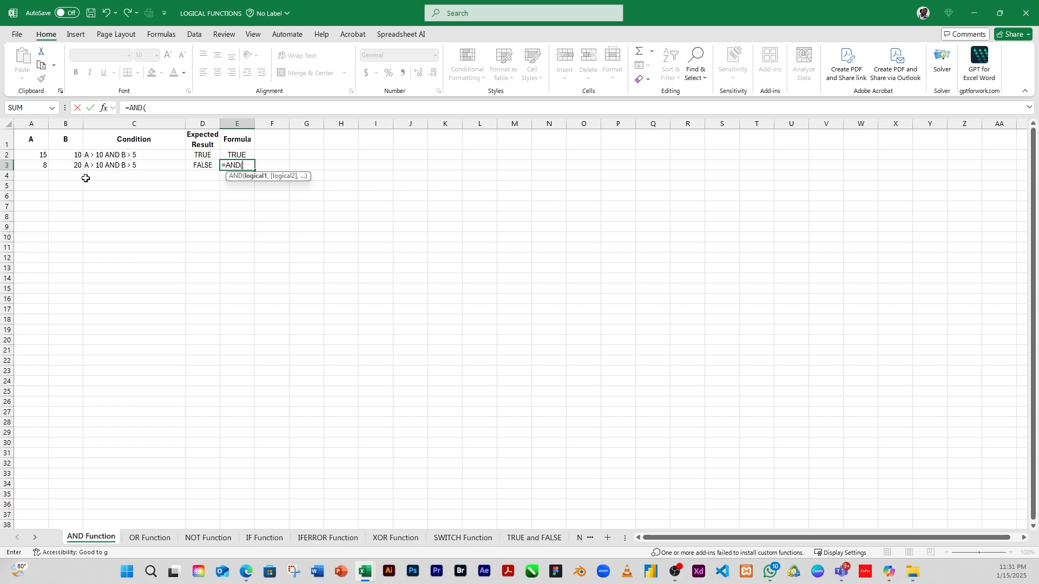
click(44, 165)
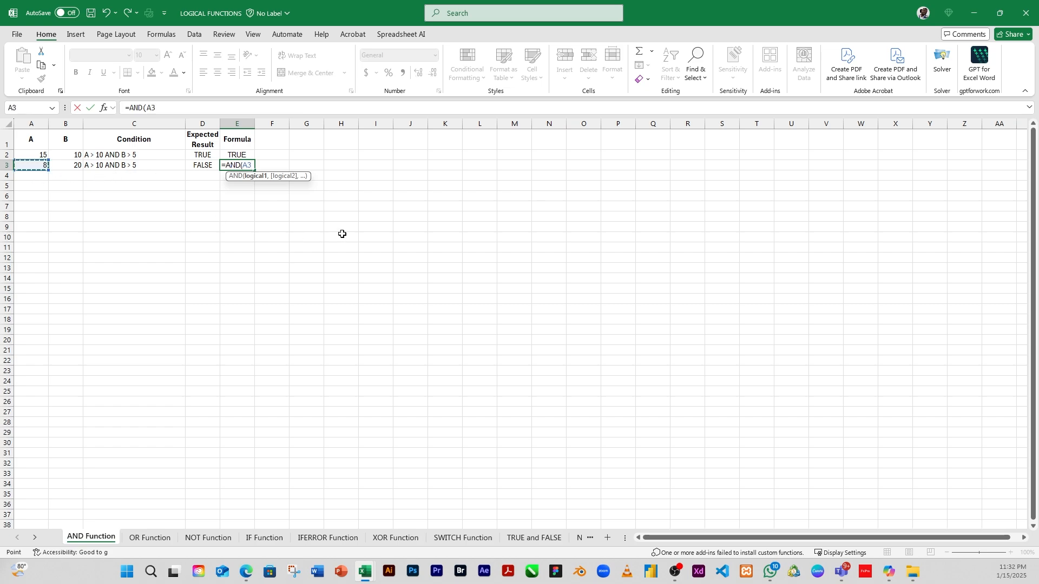
text(>)
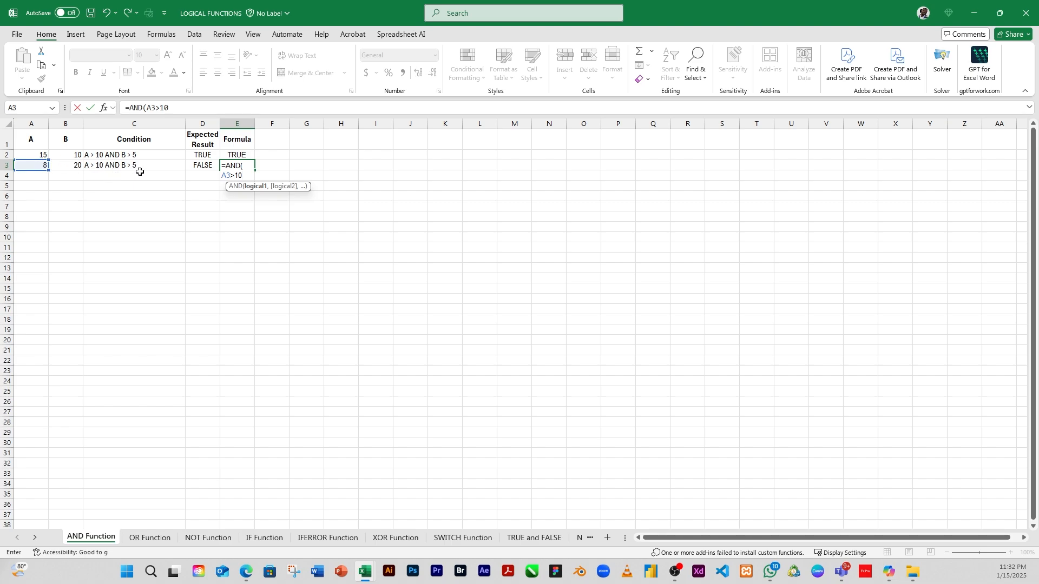
text(,)
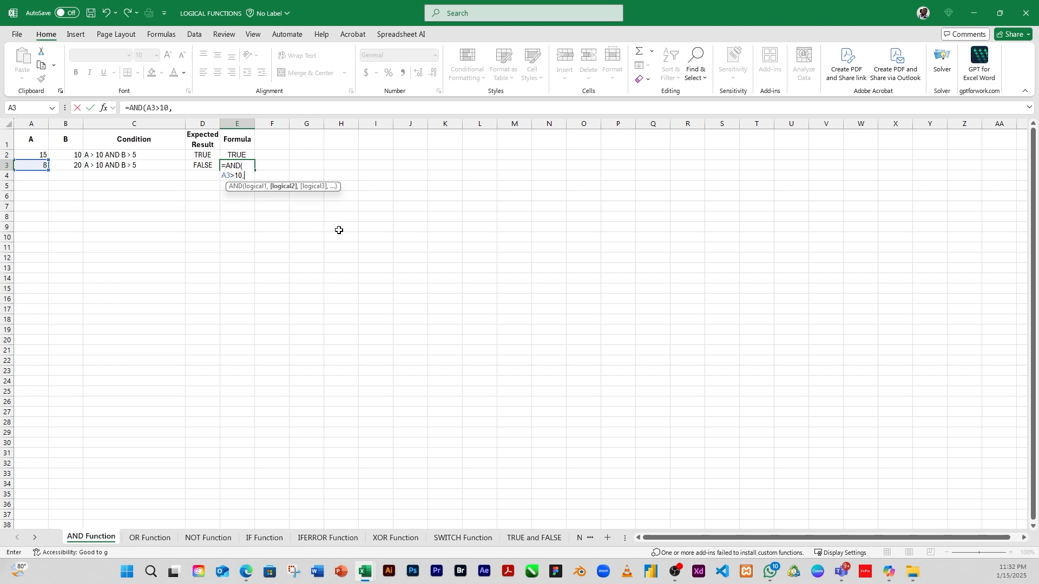
text(B)
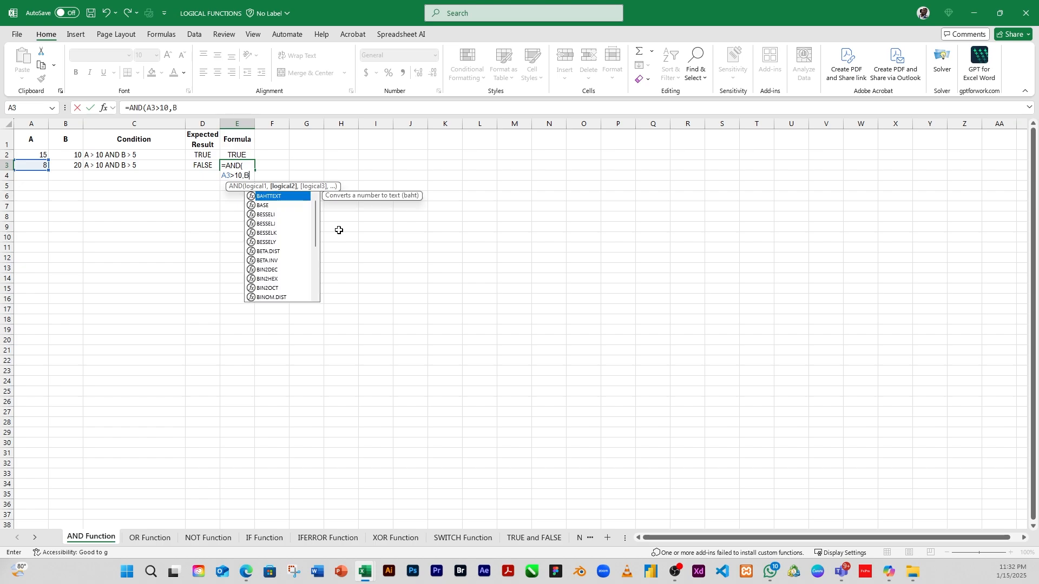
key(BackSpace)
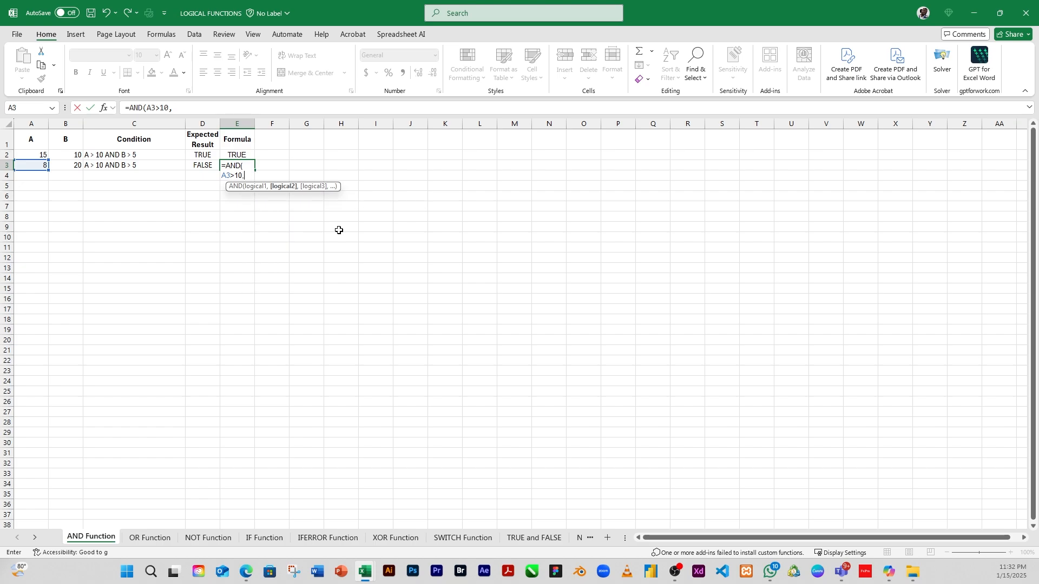
click(68, 165)
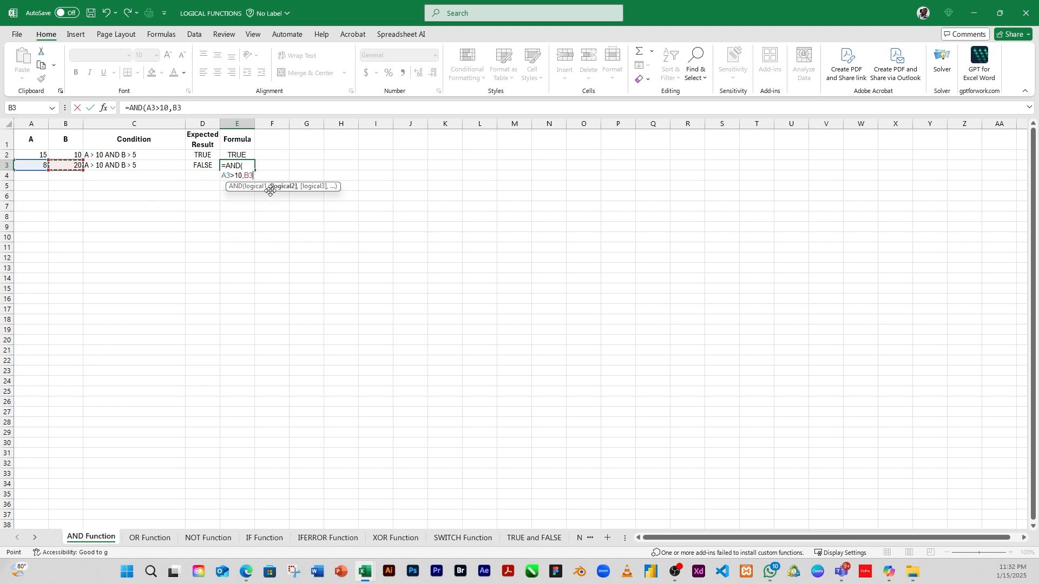
text(>)
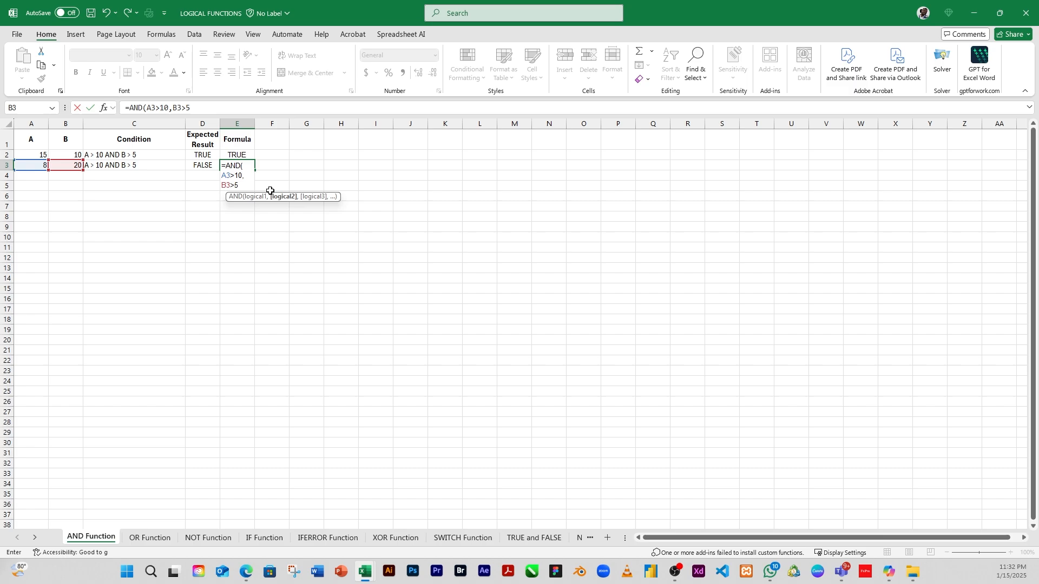
text(5))
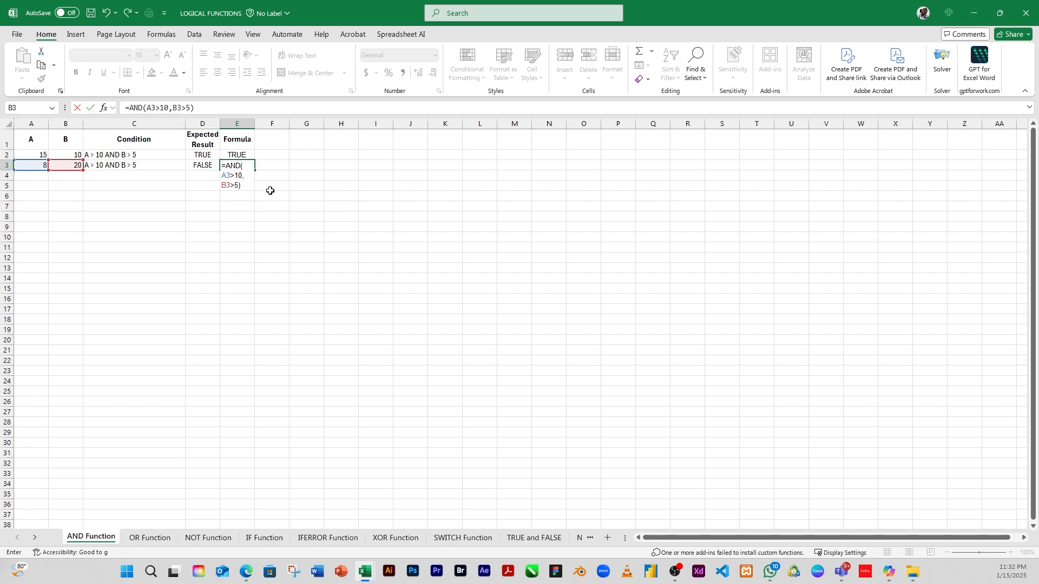
key(Return)
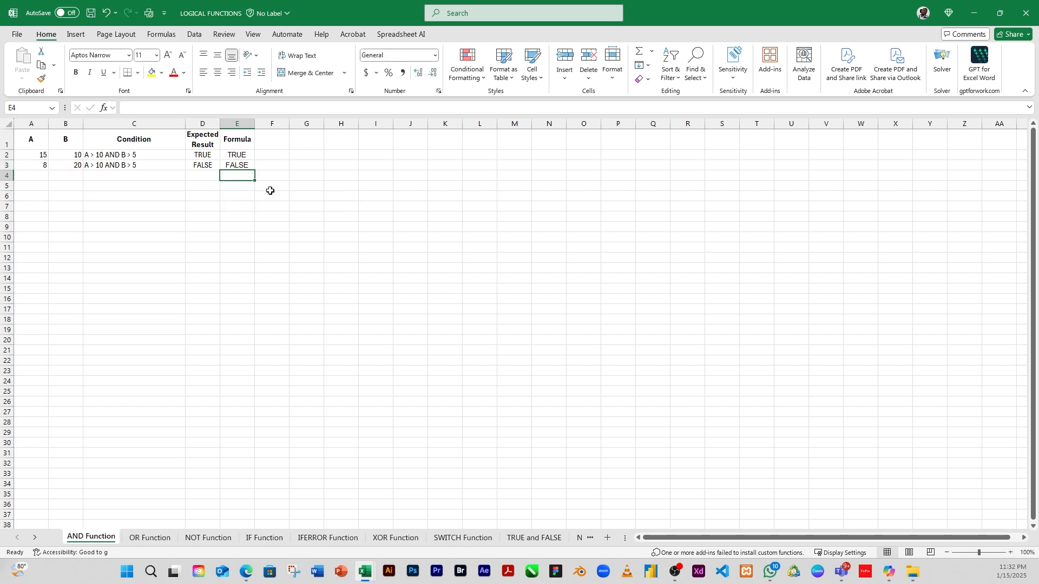
click(227, 163)
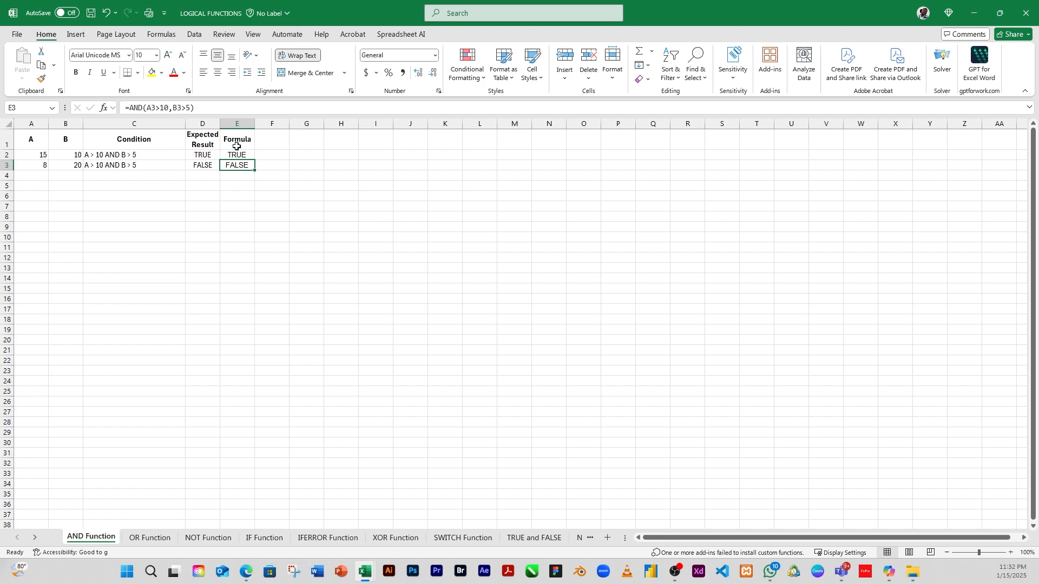
- On the OR Function sheet, check the existing formulas in column D and widen the Condition column to fit its text on one line
click(145, 538)
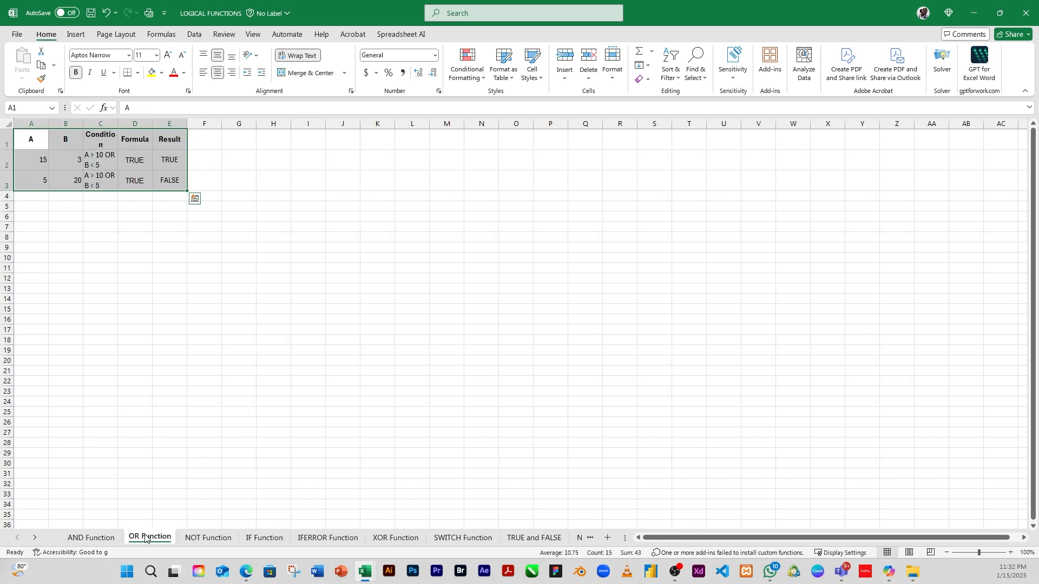
click(144, 183)
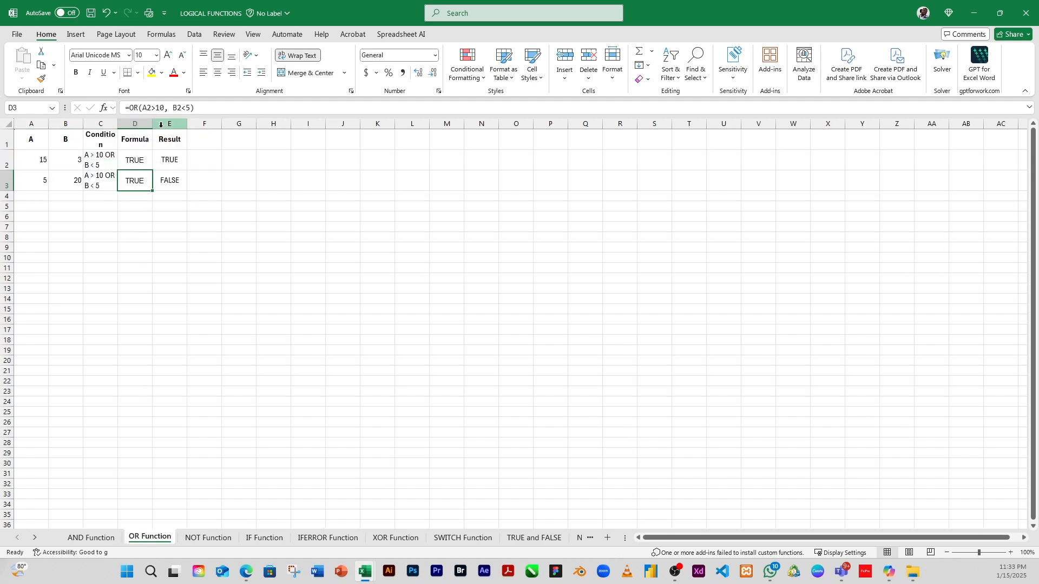
click(136, 161)
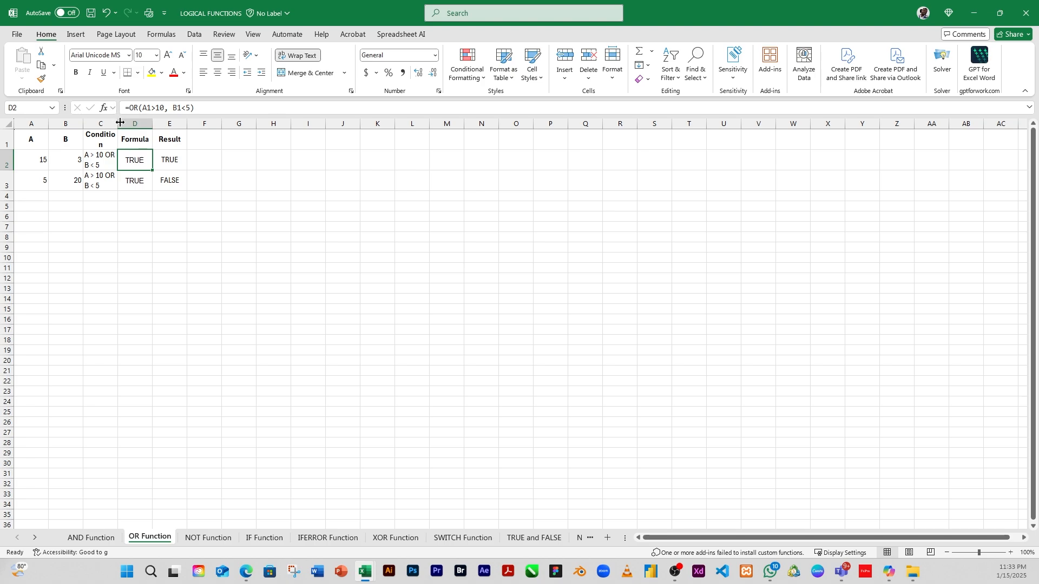
drag(120, 122, 156, 122)
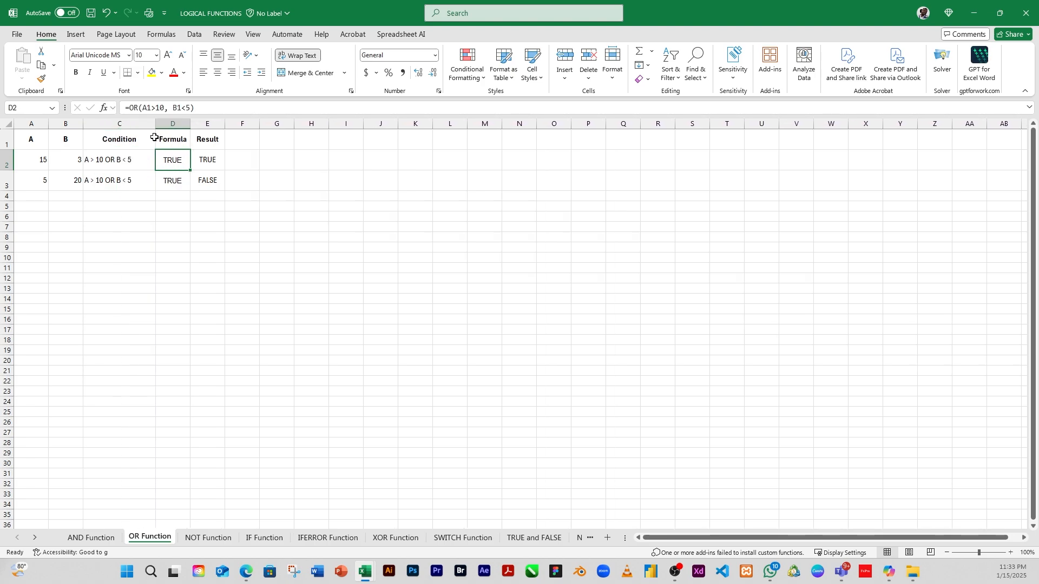
- Clear the existing OR formulas from D2:D3 under the Formula heading
click(132, 200)
click(171, 156)
drag(172, 187, 173, 156)
key(Delete)
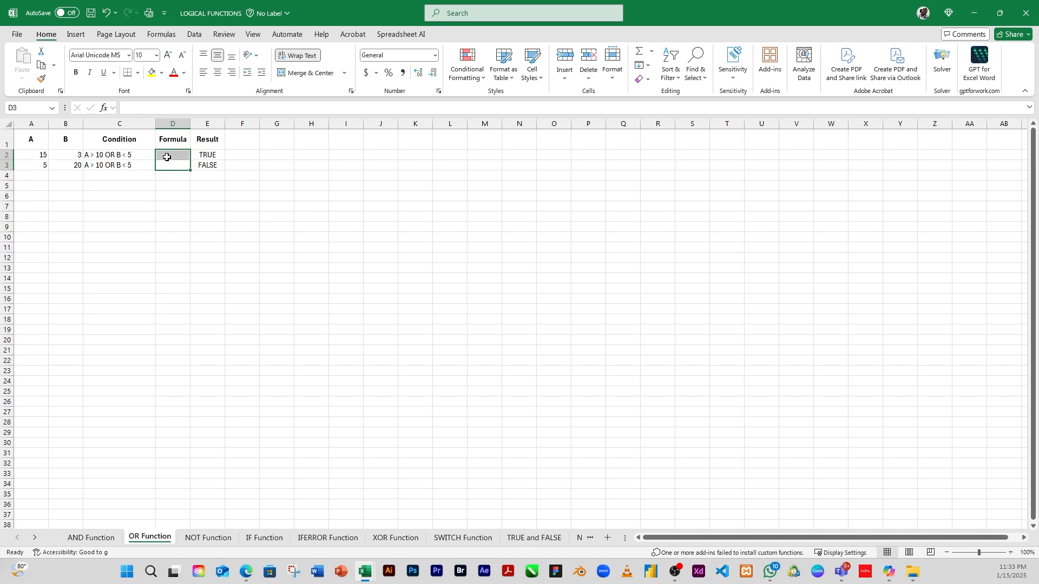
- Enter the formula =OR(A2>10,B2<5) in cell D2
click(151, 218)
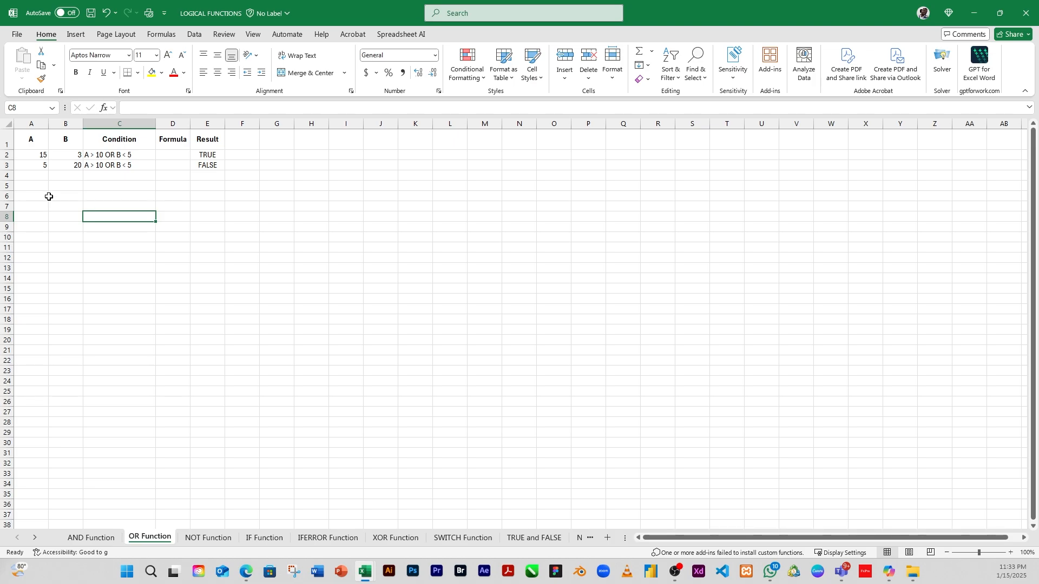
click(168, 154)
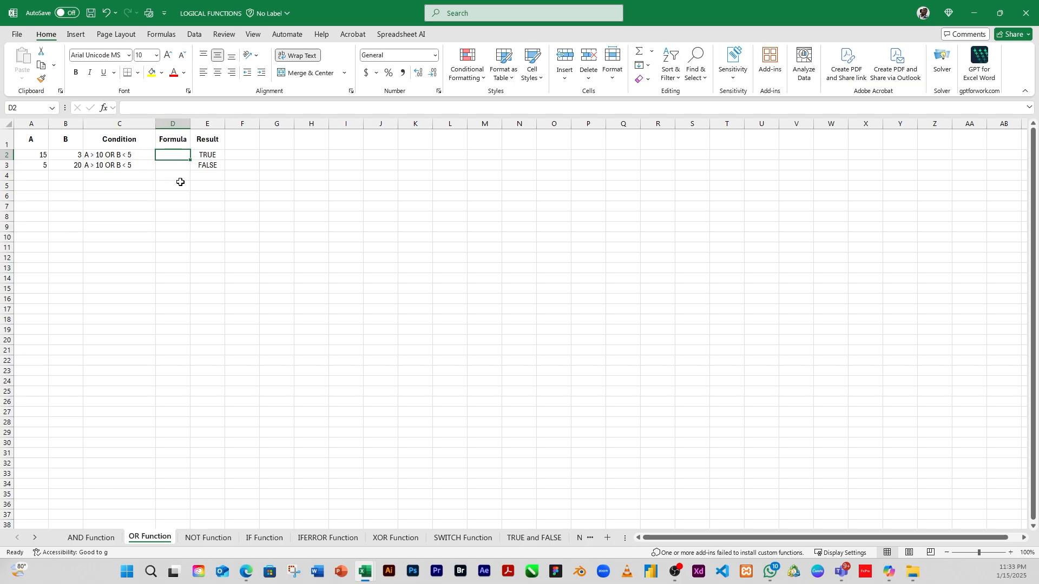
text(=OR)
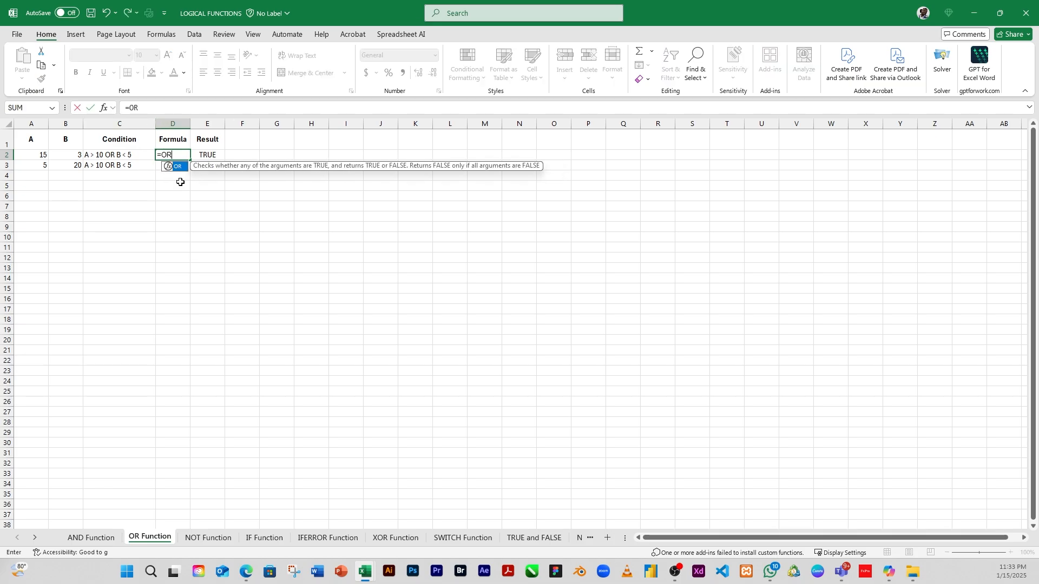
text((A)
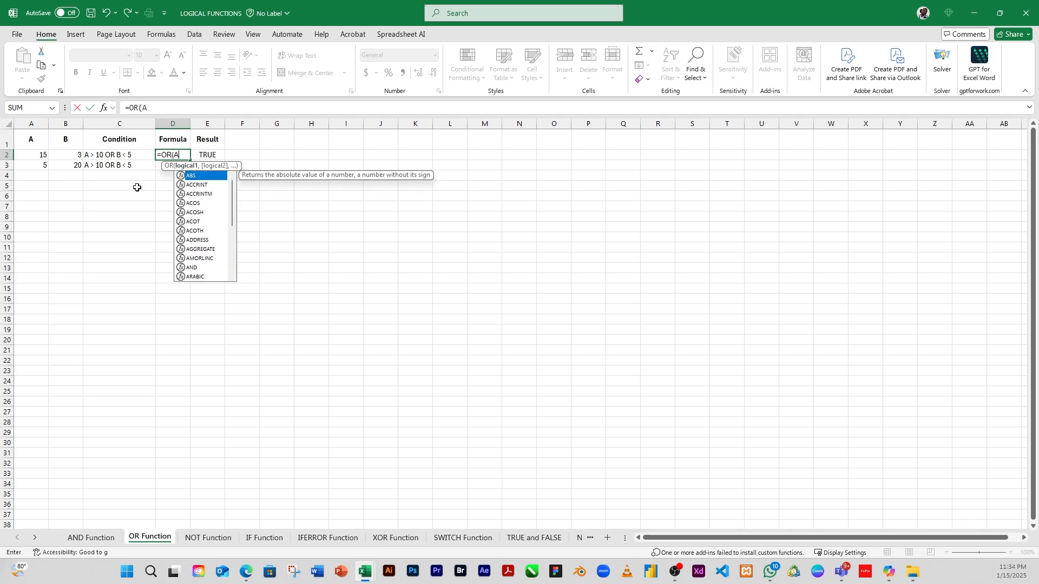
key(BackSpace)
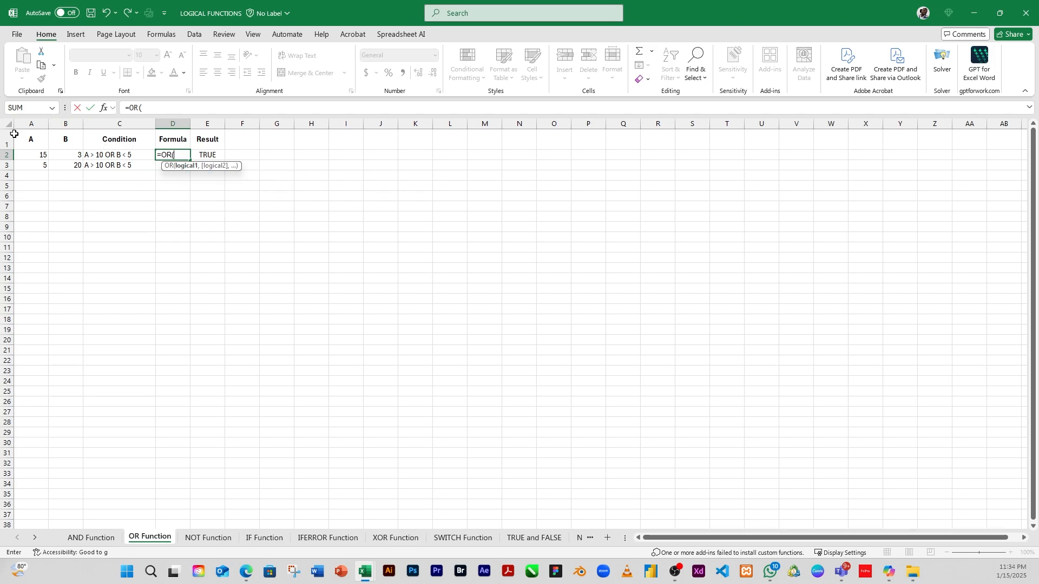
click(39, 157)
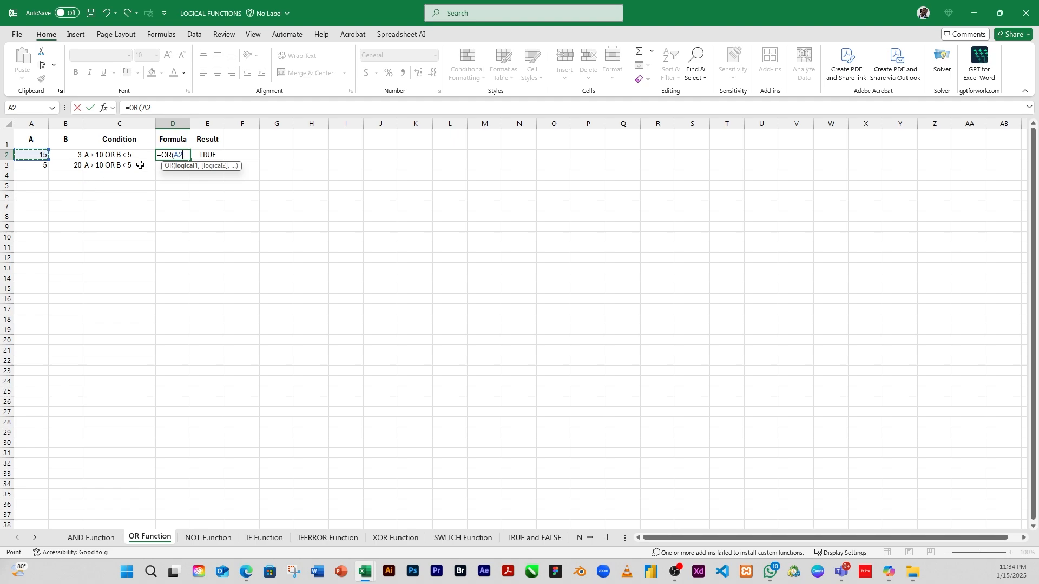
text(>10)
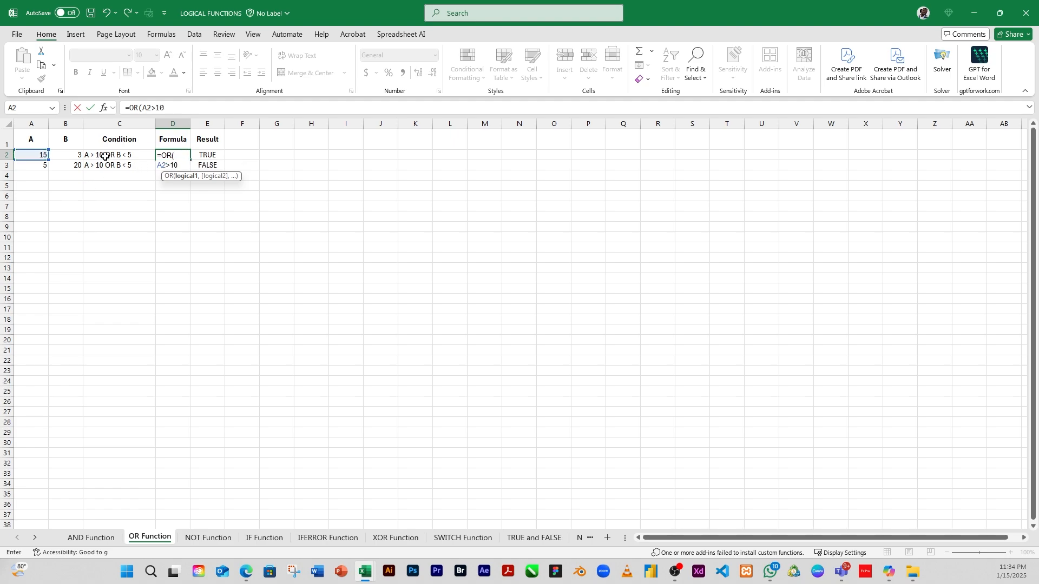
text(,)
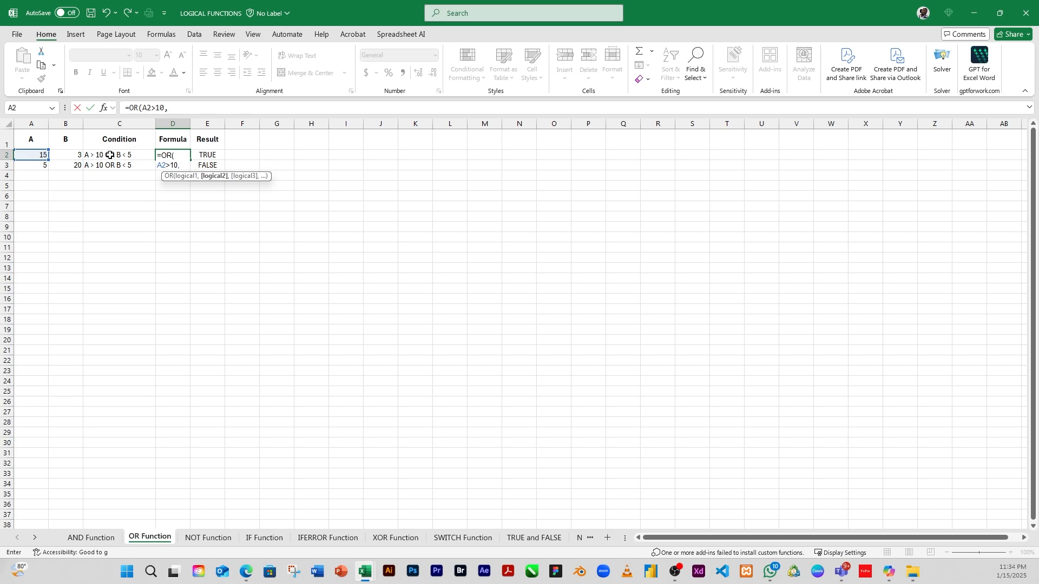
click(69, 155)
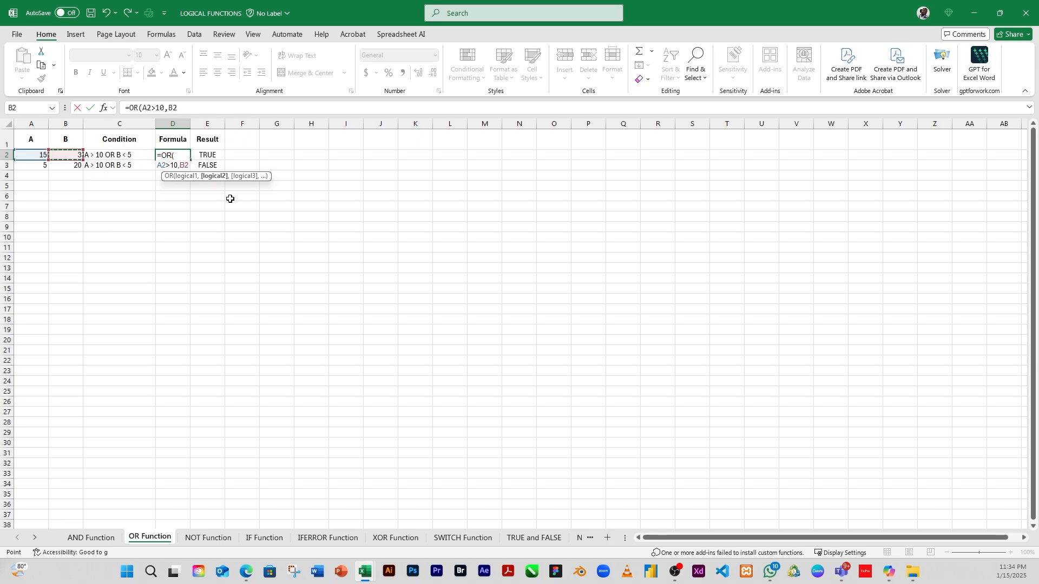
text(<)
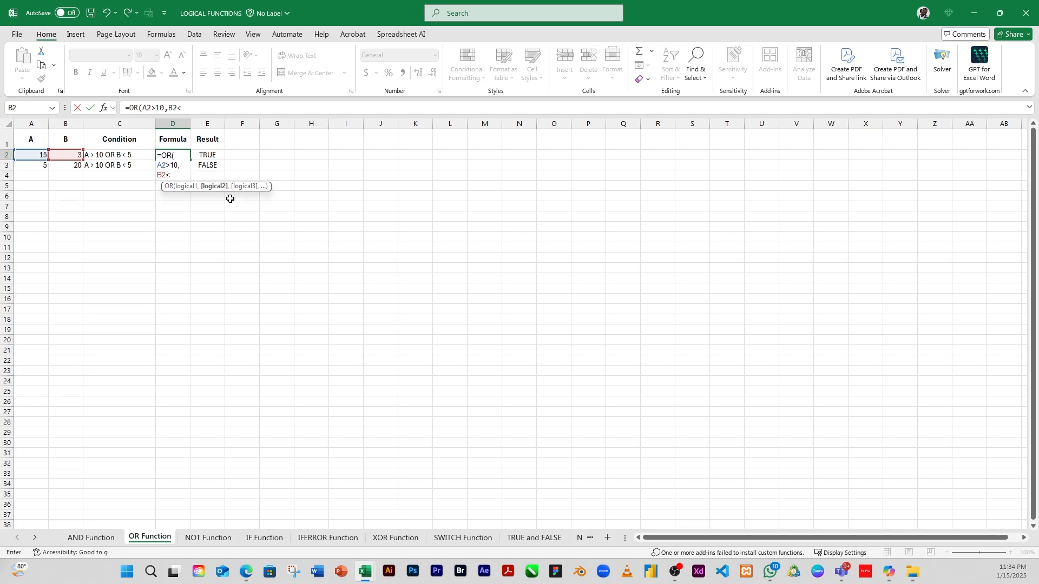
text(5))
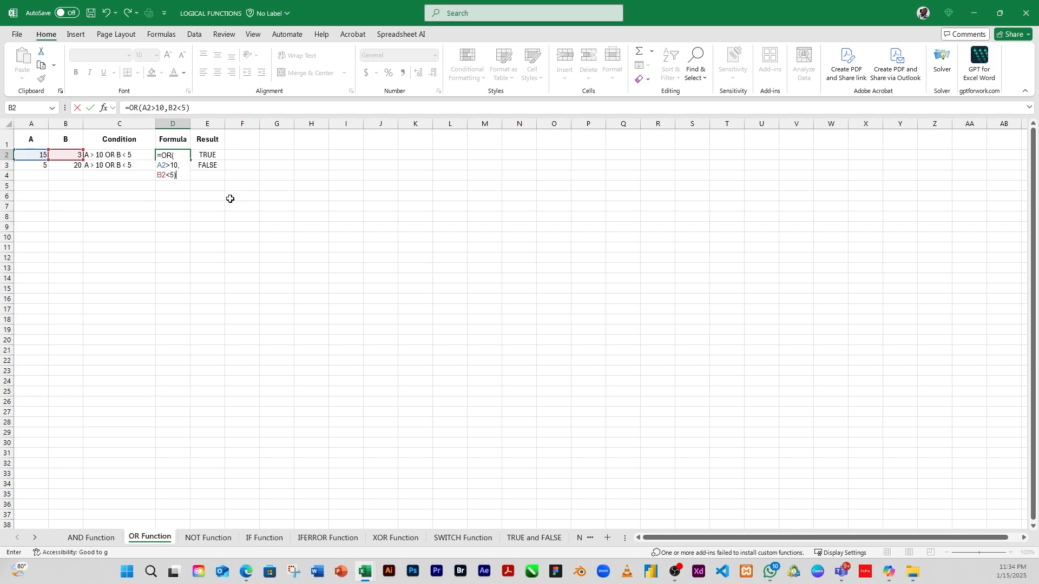
key(Return)
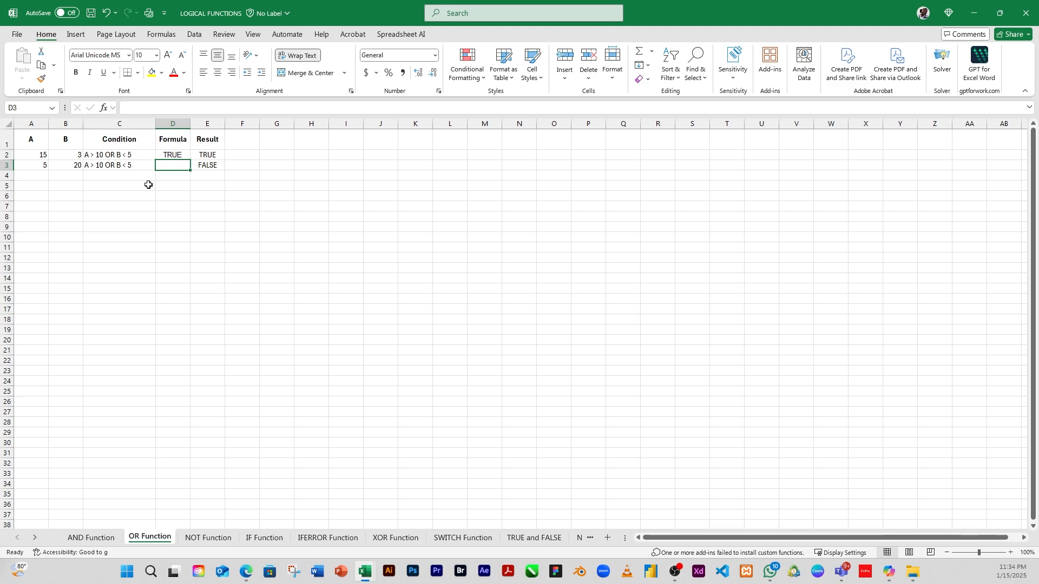
- Enter the formula =OR(A3>10,B3<5) in cell D3
text(=OR()
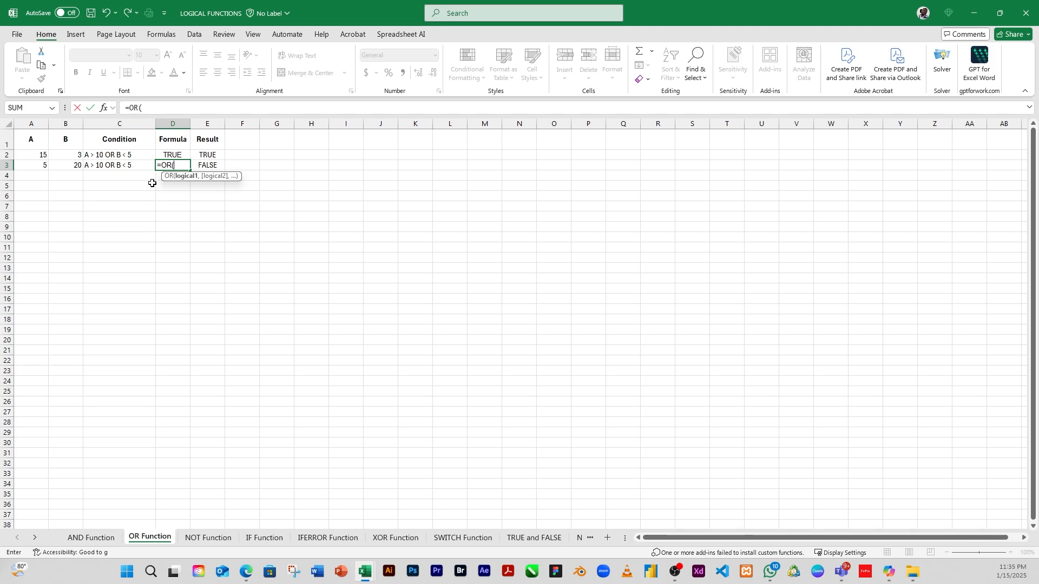
click(39, 166)
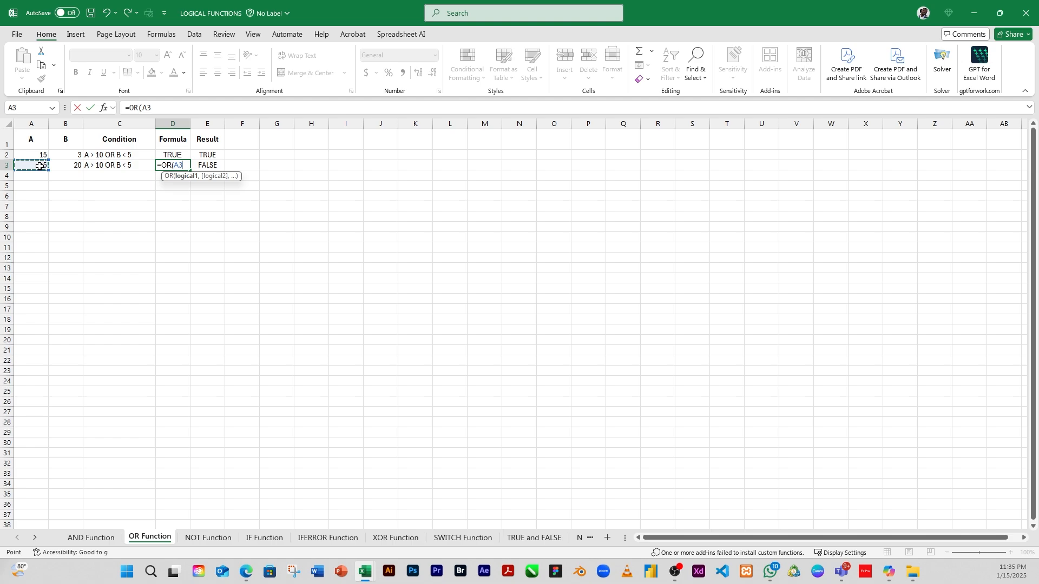
text(>10)
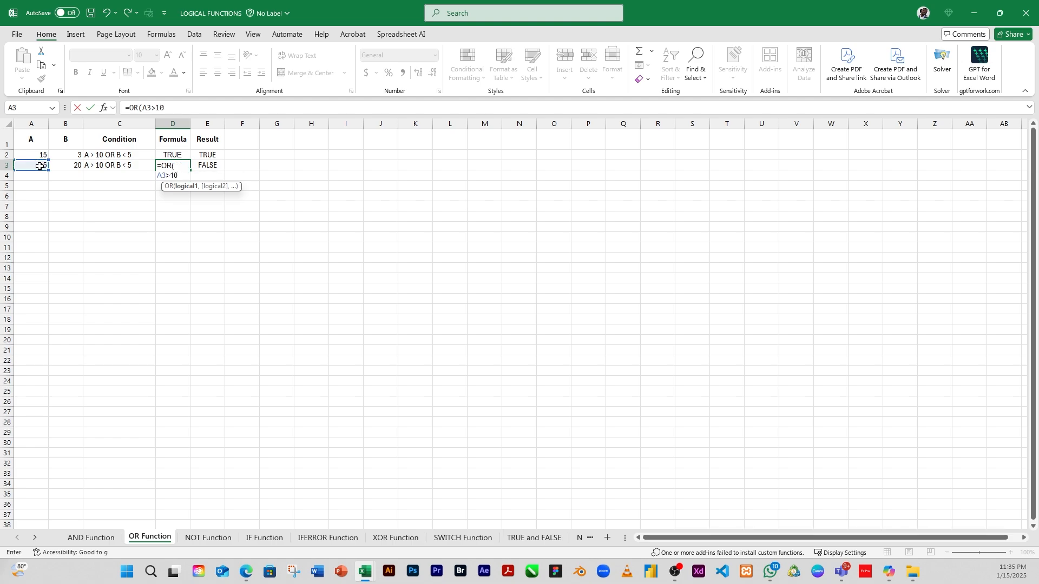
text(,)
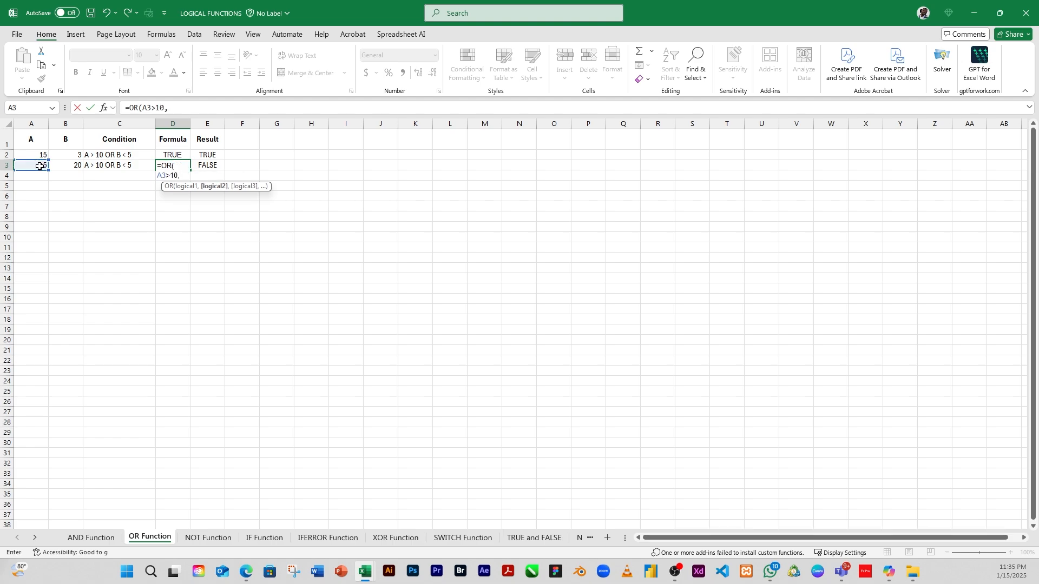
click(67, 166)
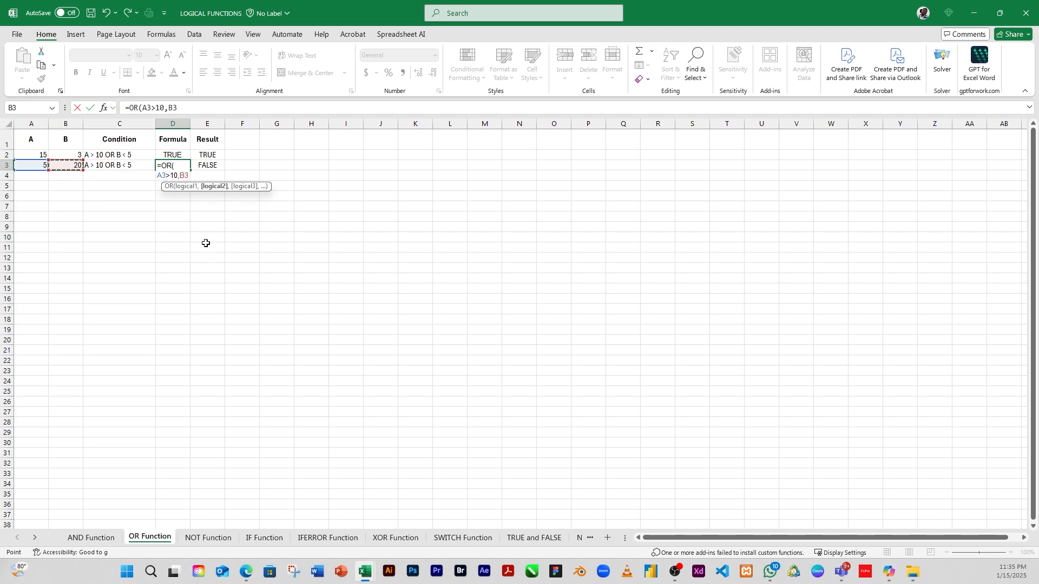
text(<)
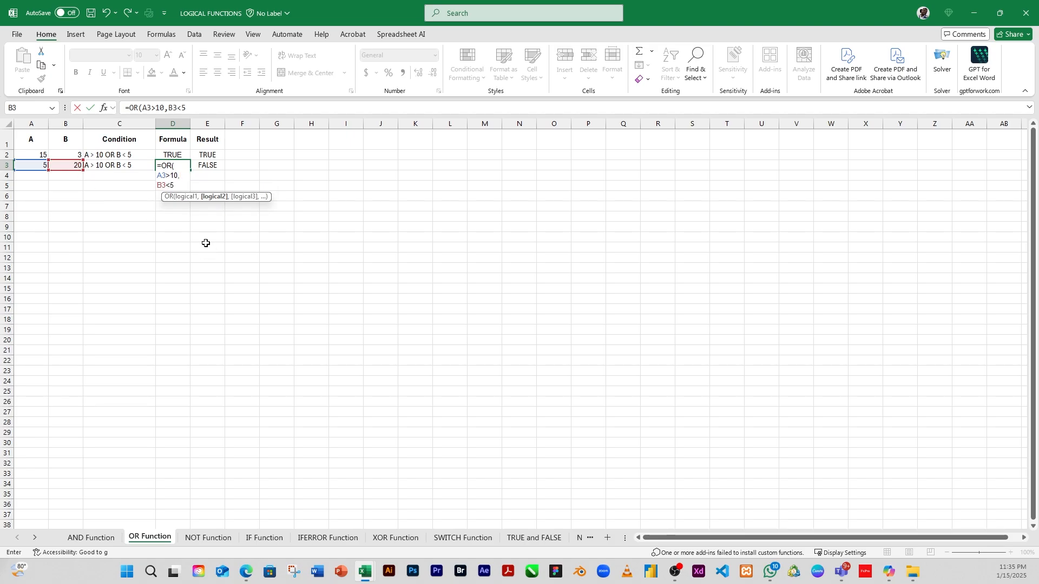
text(5))
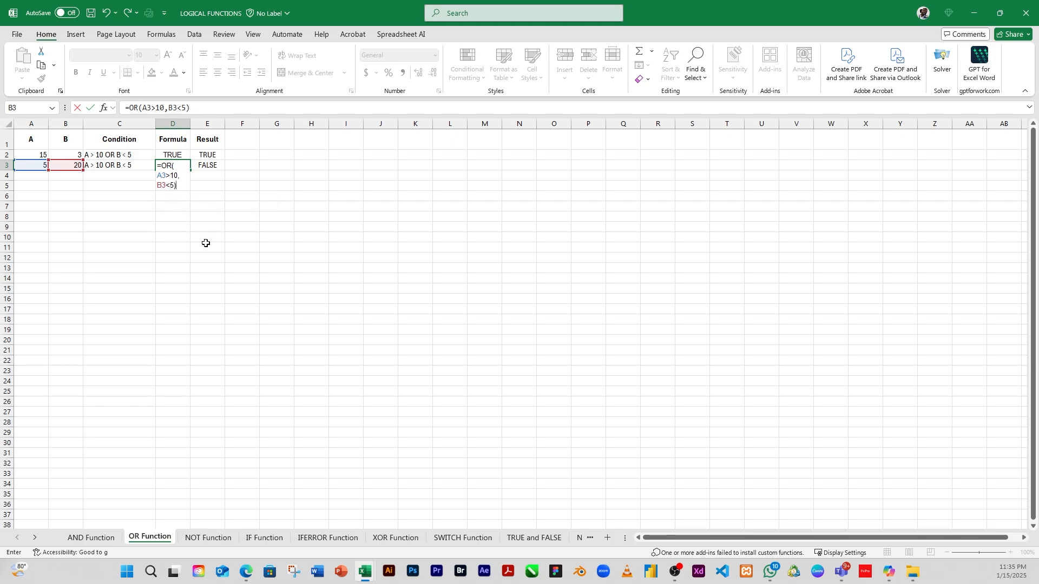
key(Return)
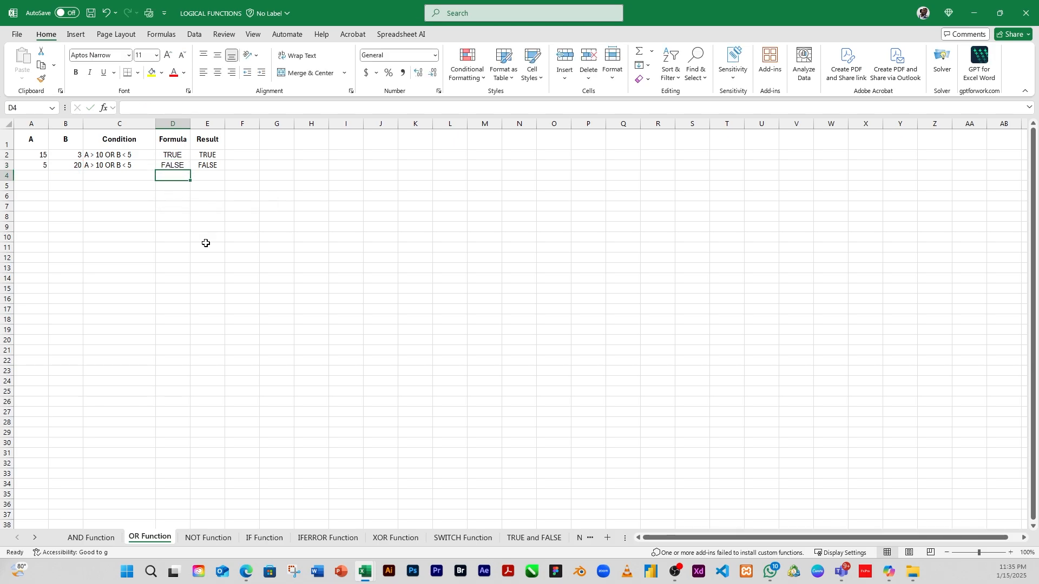
- Check the OR formula in D3 against the row's A and B values and its condition text
click(167, 165)
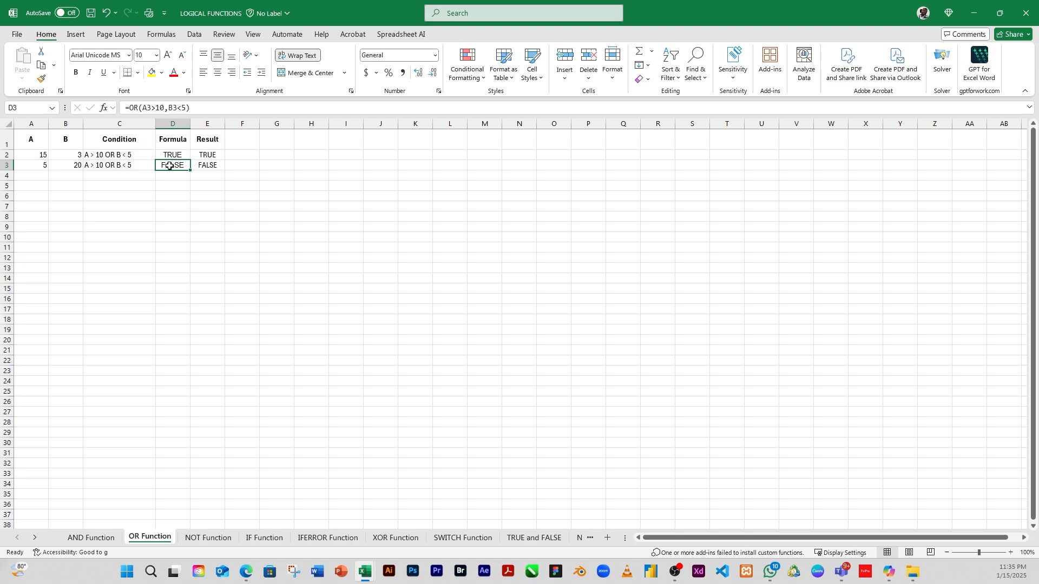
click(43, 165)
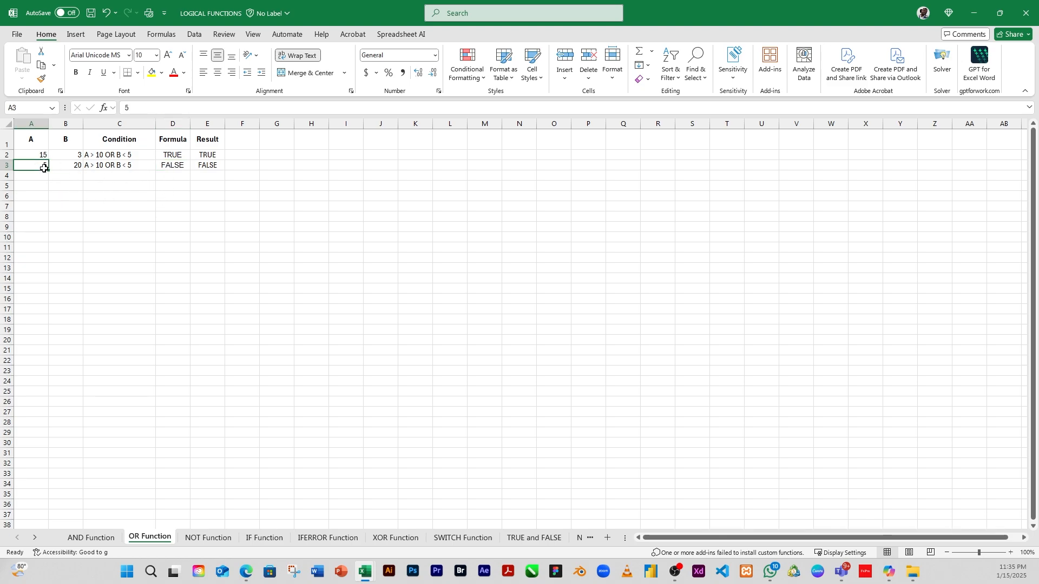
click(99, 168)
click(72, 164)
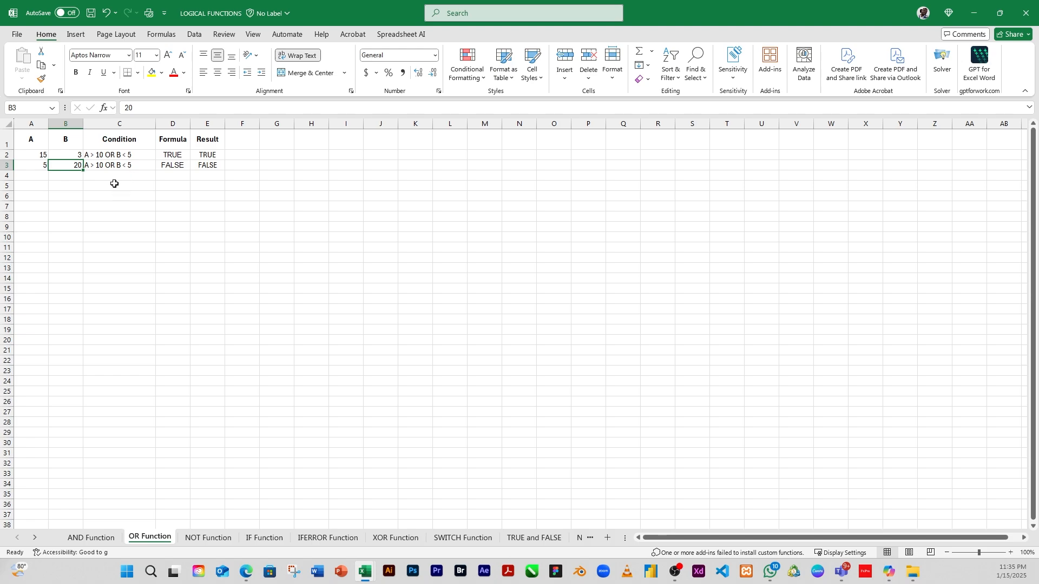
click(35, 166)
click(74, 165)
click(111, 164)
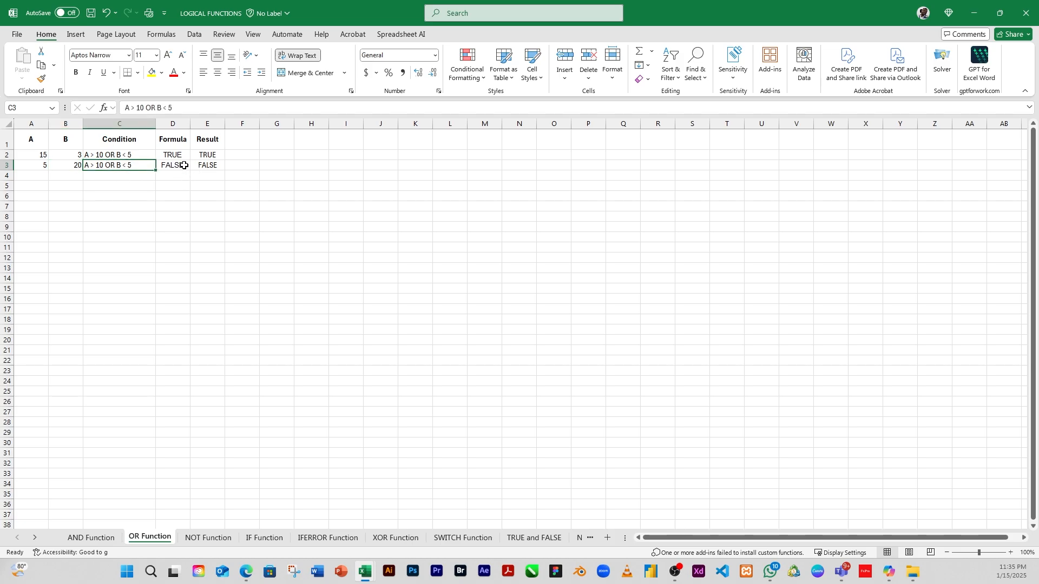
- Test the OR formula in row 3 by setting A3 to 11, and set A3 back to 5
click(42, 168)
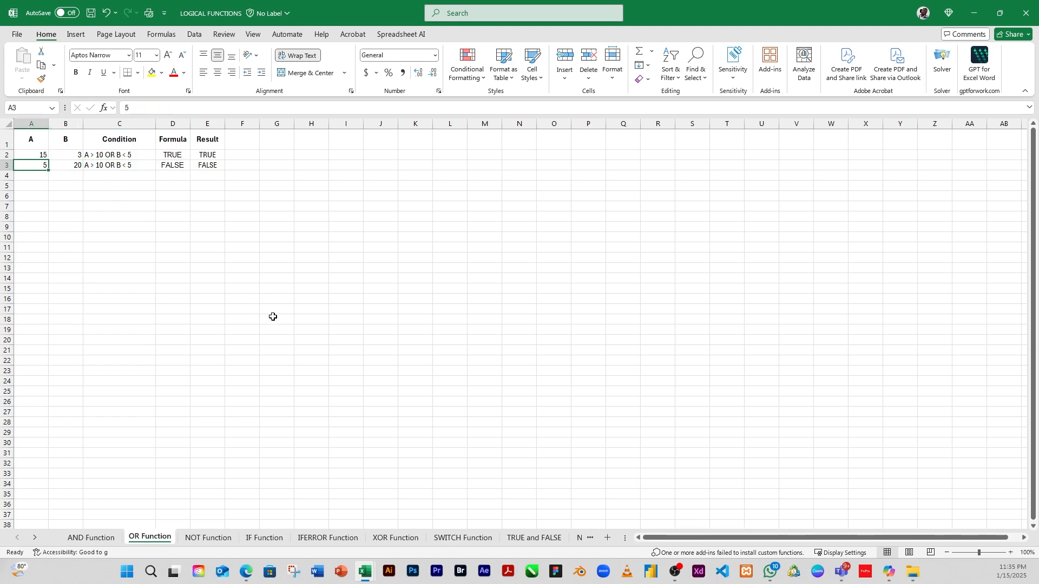
text(11)
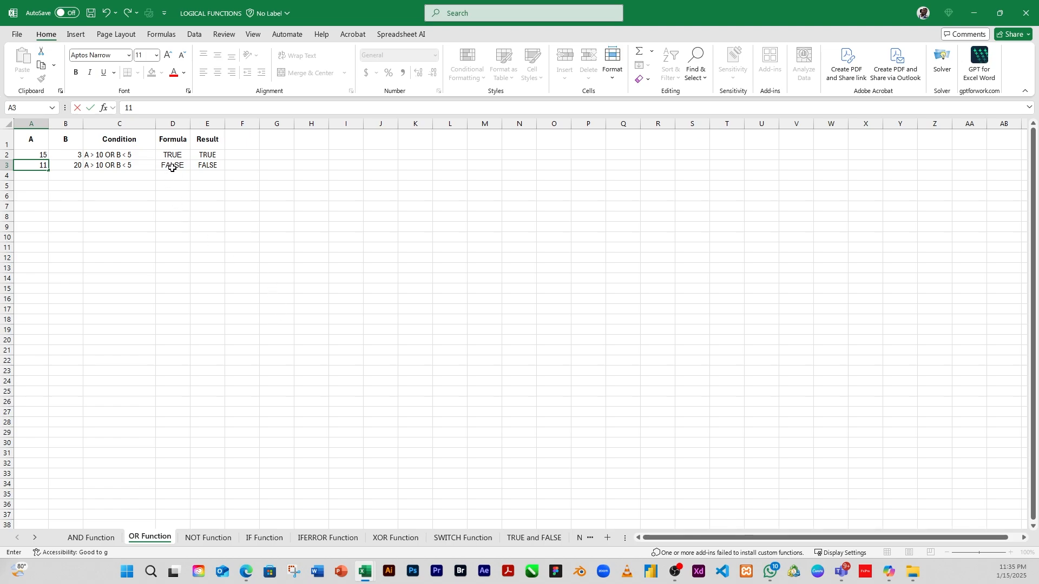
key(Return)
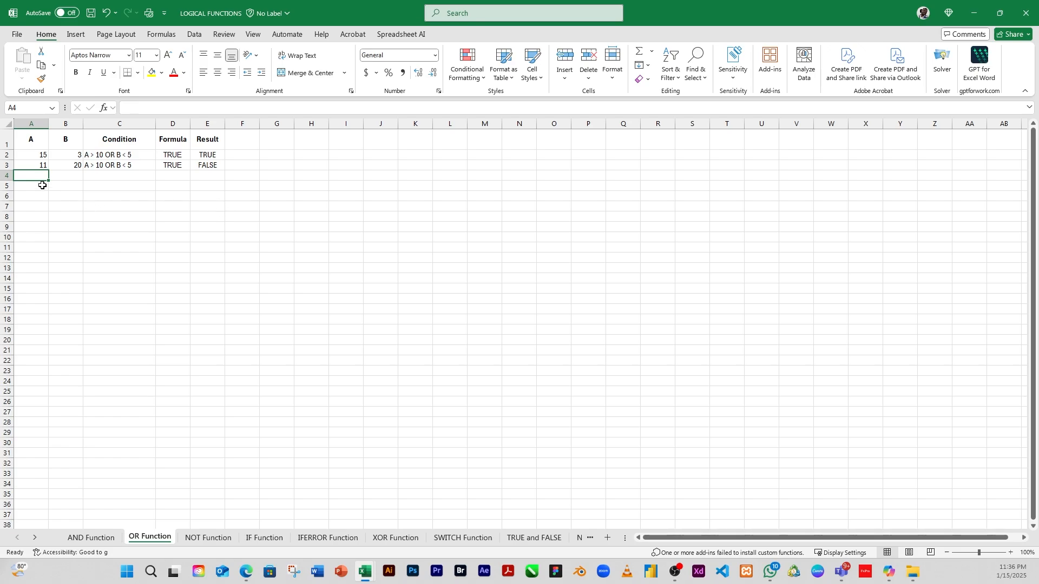
click(29, 165)
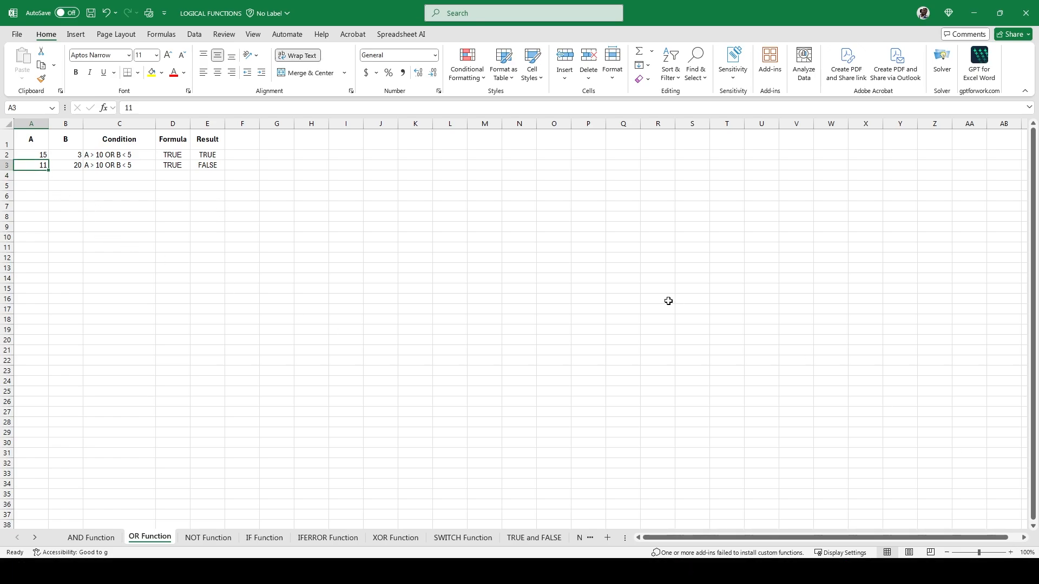
text(55)
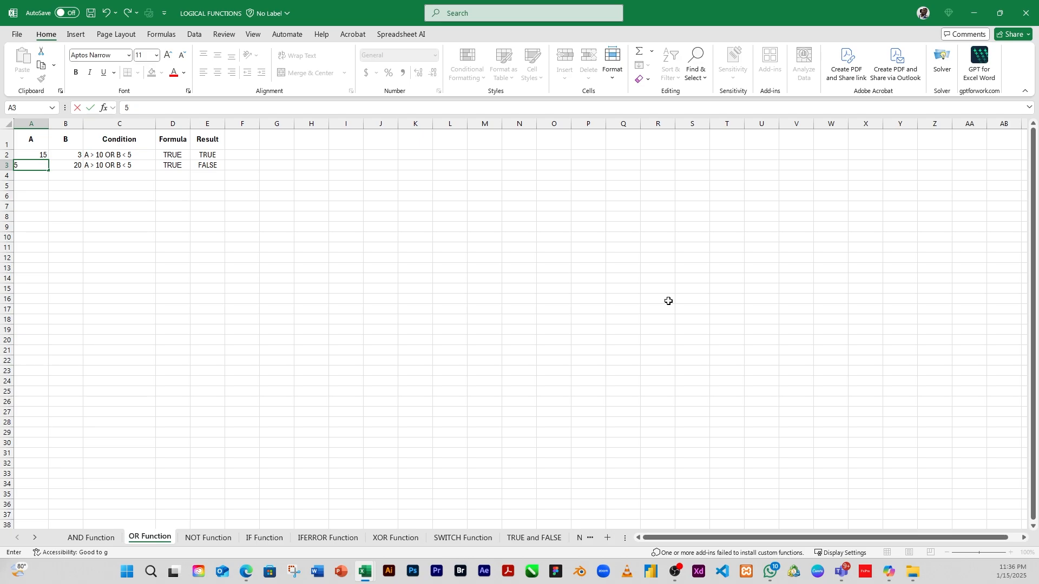
key(Return)
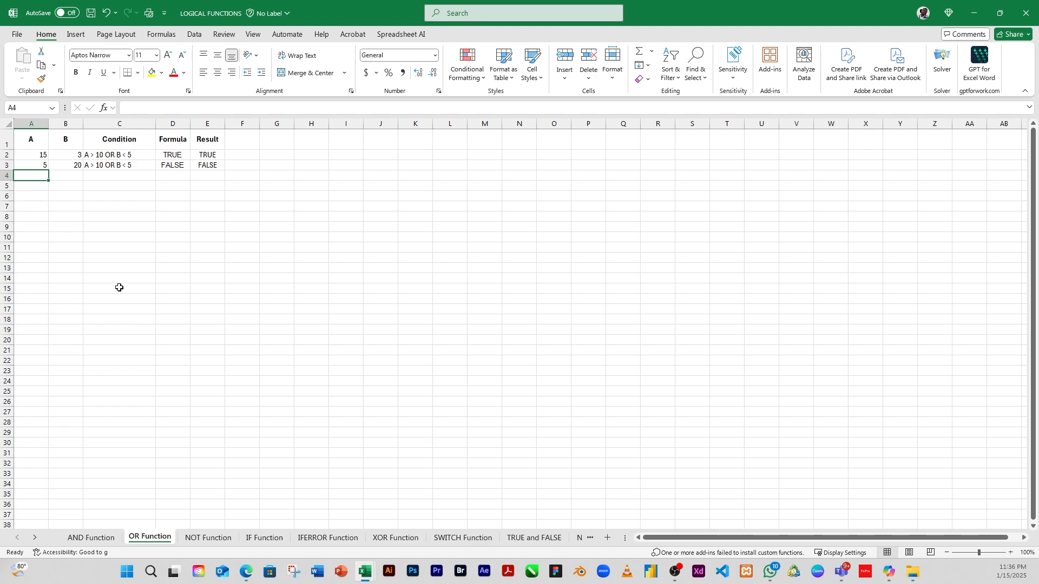
- Set A3 to 12 and B3 to 2 to test the OR formula with both conditions met
click(31, 165)
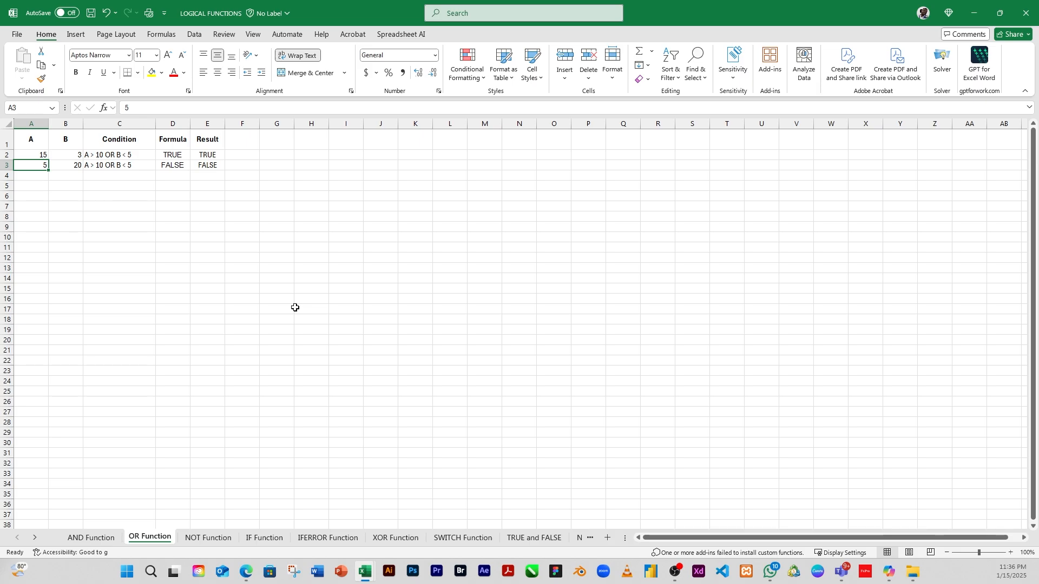
text(12)
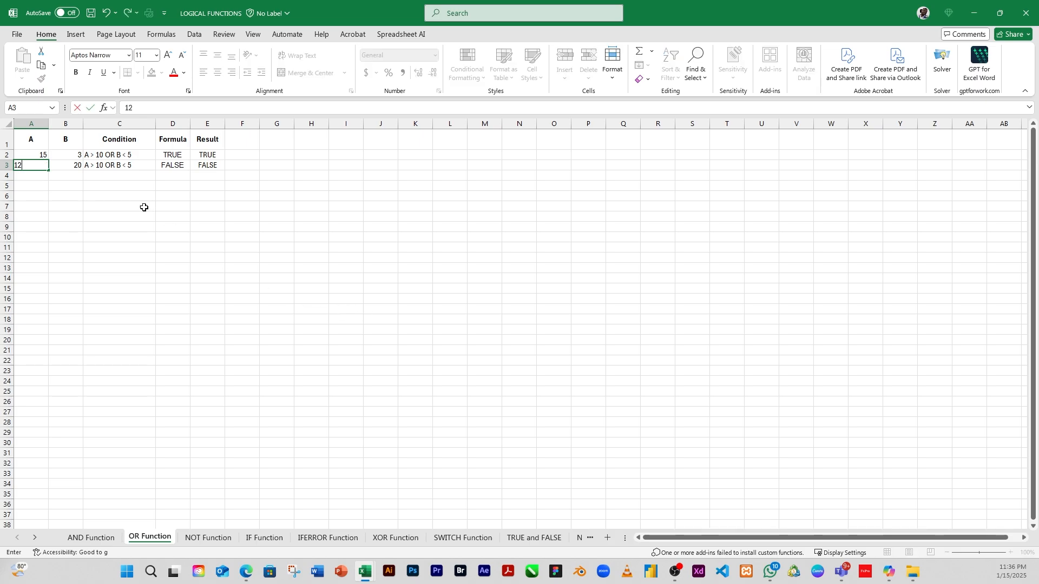
click(68, 165)
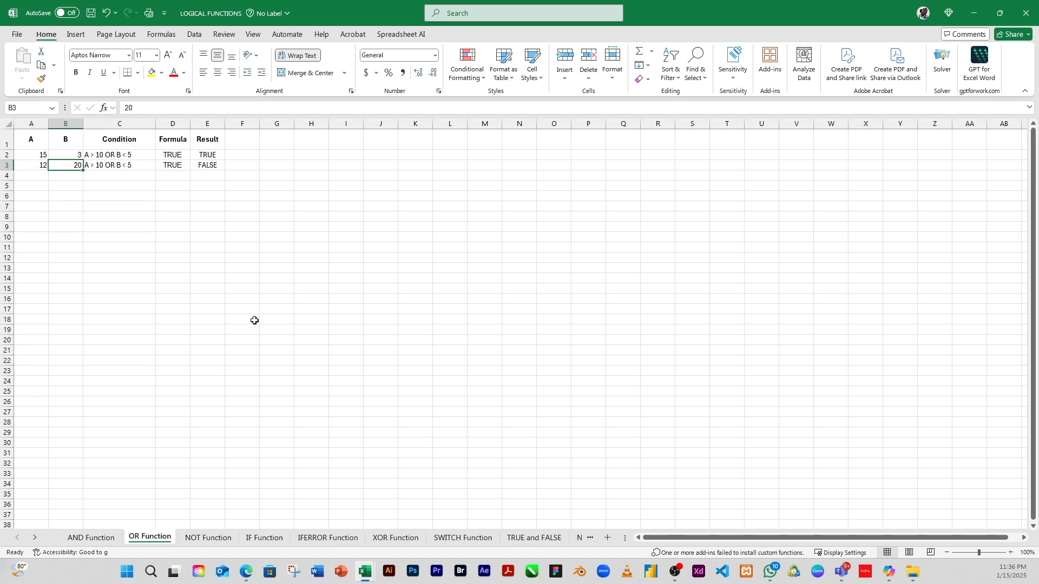
text(2)
key(Return)
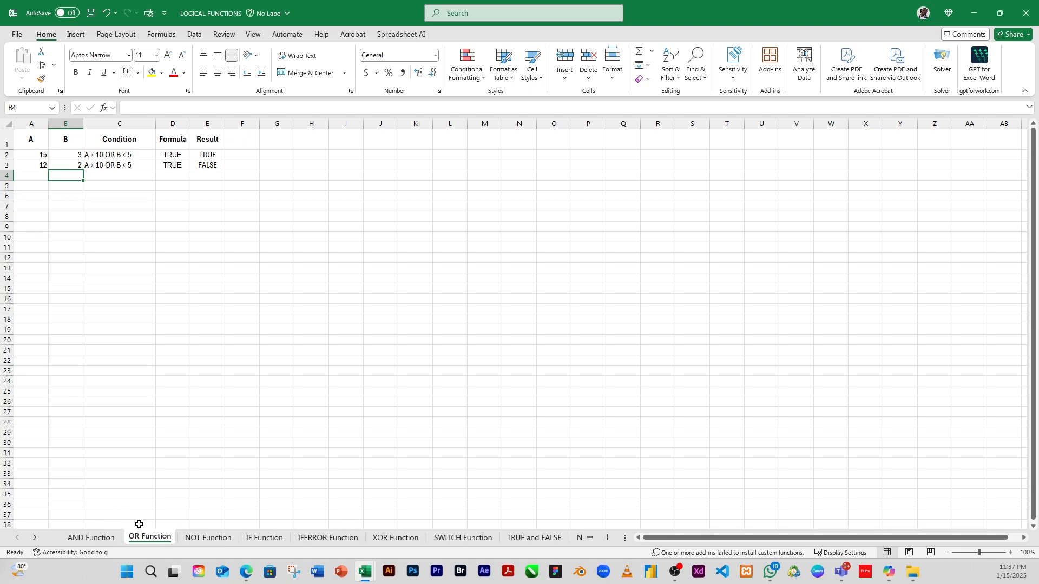
- Open the NOT Function sheet and widen the Condition column so its entries fit on one line
click(199, 539)
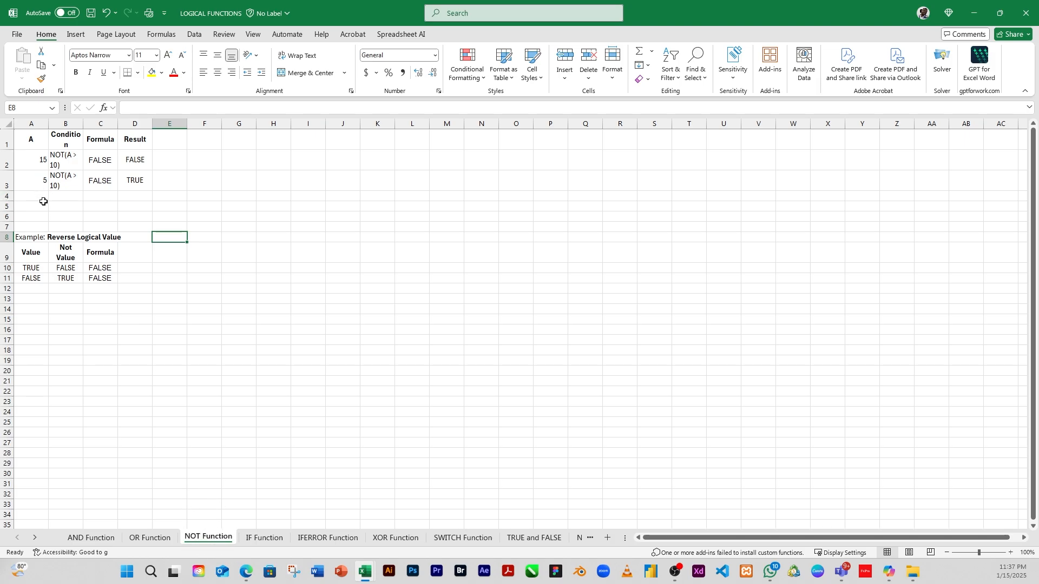
click(35, 165)
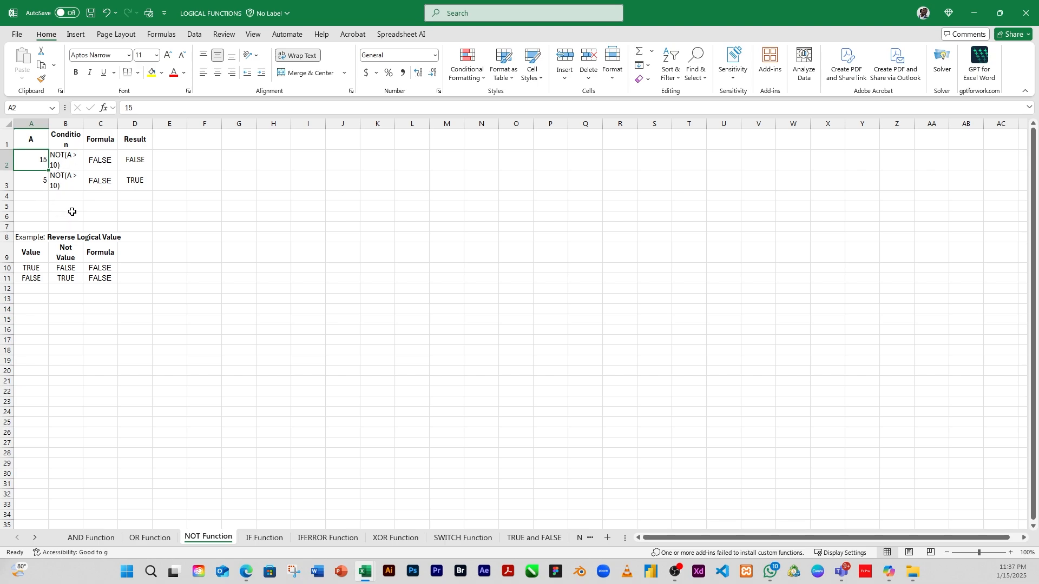
double_click(83, 122)
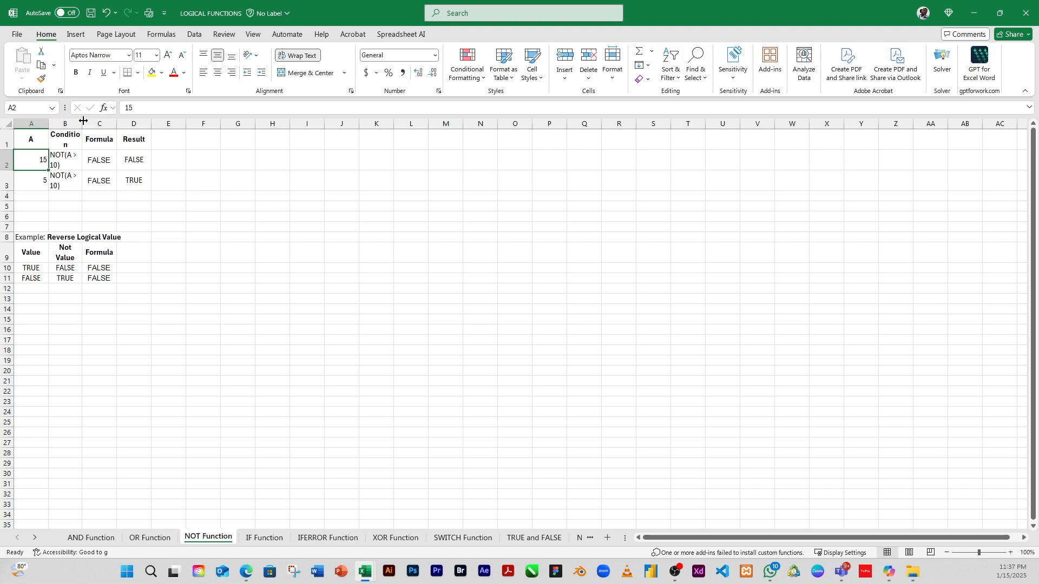
drag(87, 122, 97, 122)
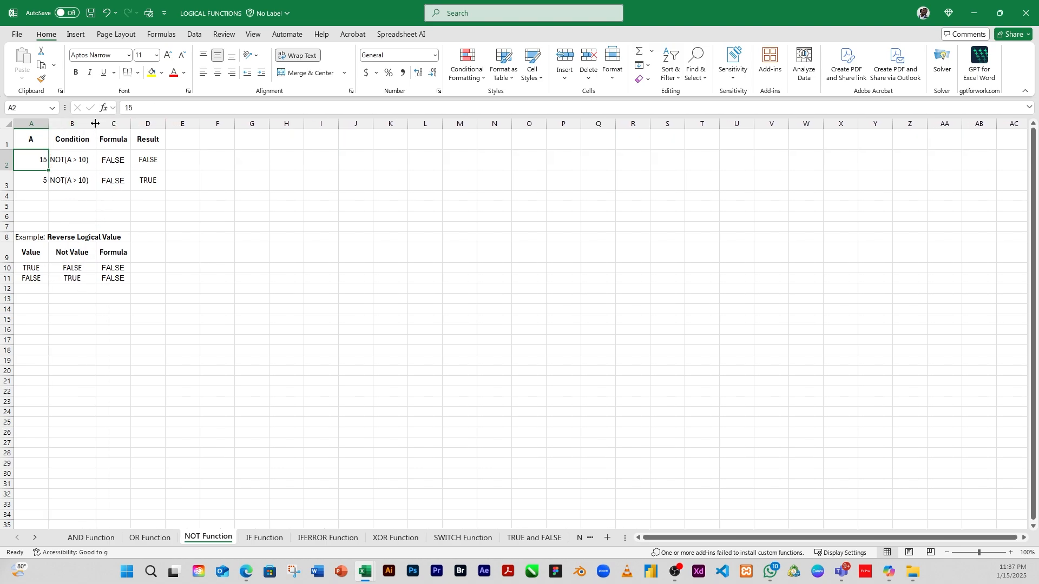
drag(97, 124, 119, 128)
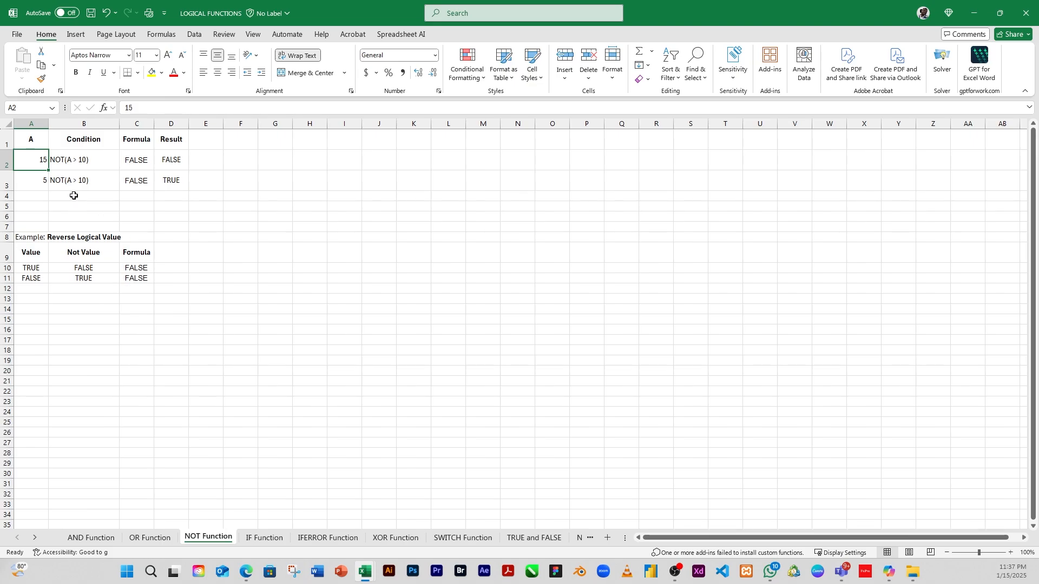
- Check row 2's value and condition, and correct the formula in C2 to =NOT(A2>10)
click(73, 174)
click(40, 156)
click(57, 164)
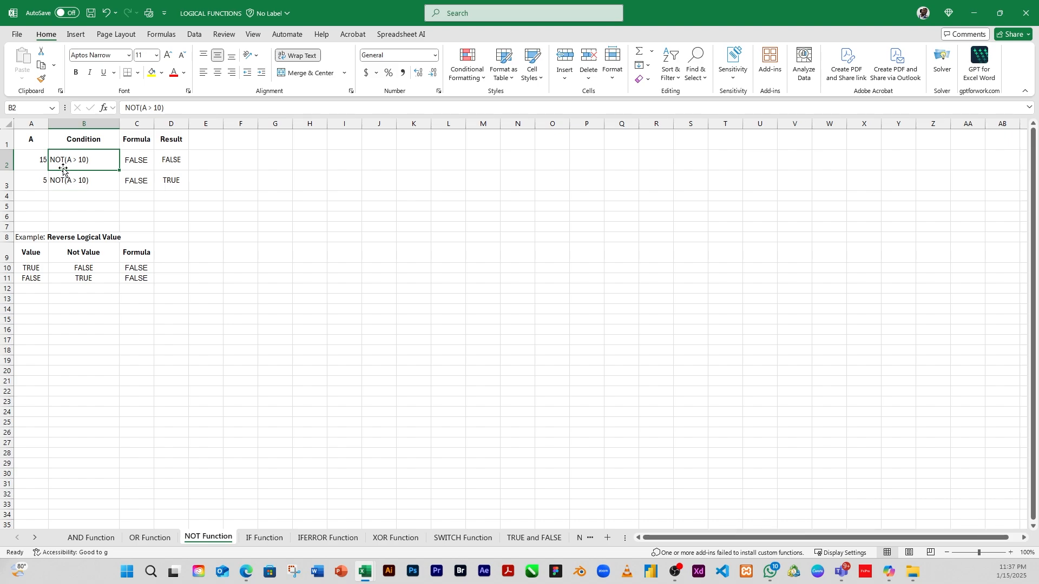
click(139, 162)
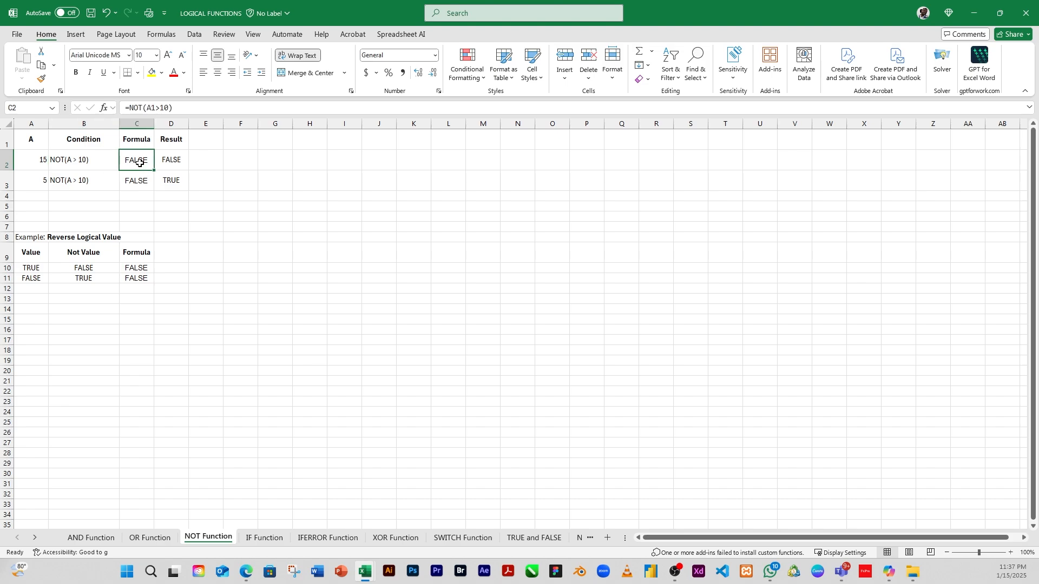
click(65, 161)
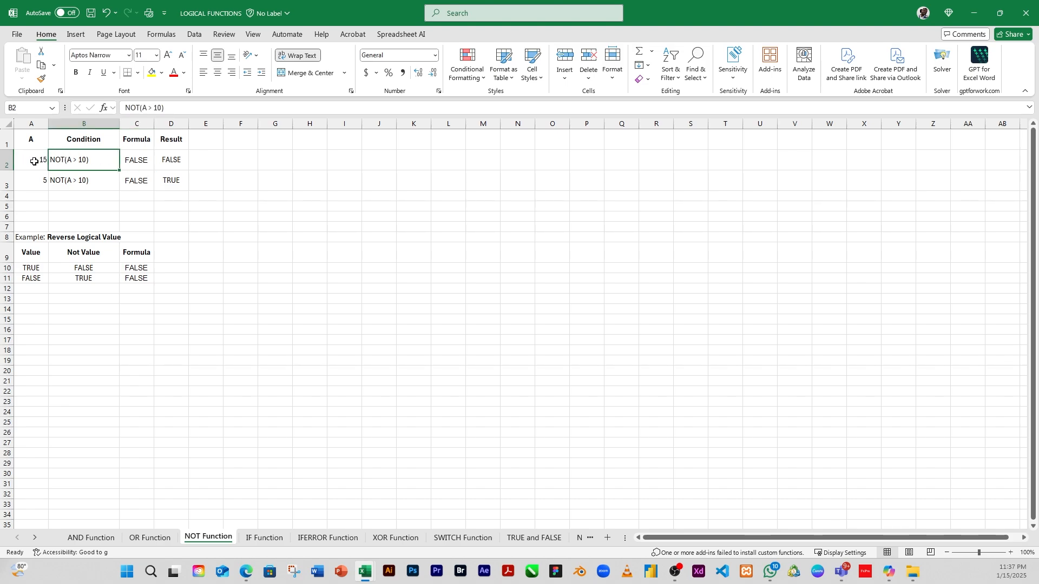
click(135, 162)
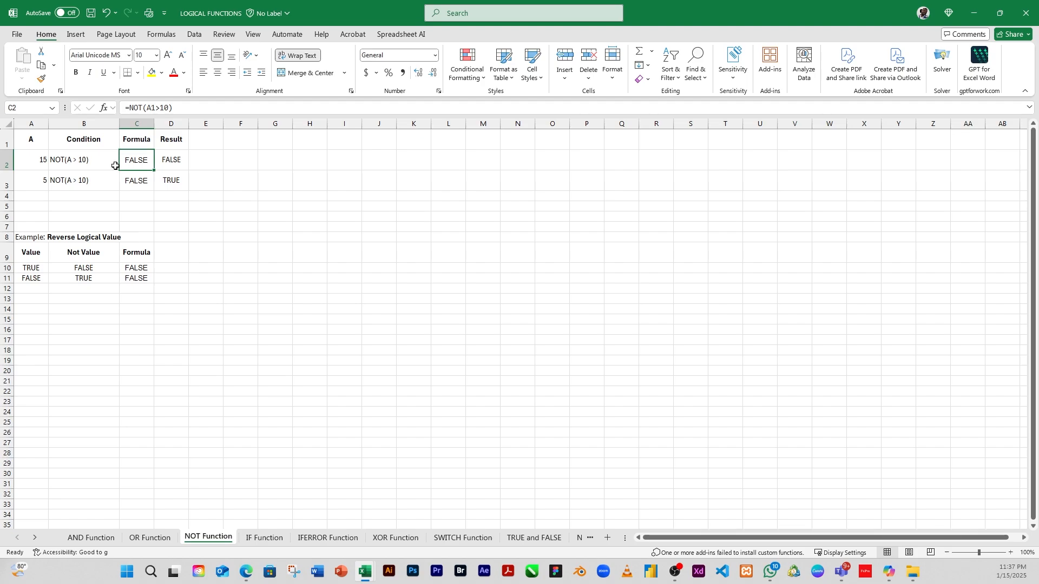
click(155, 108)
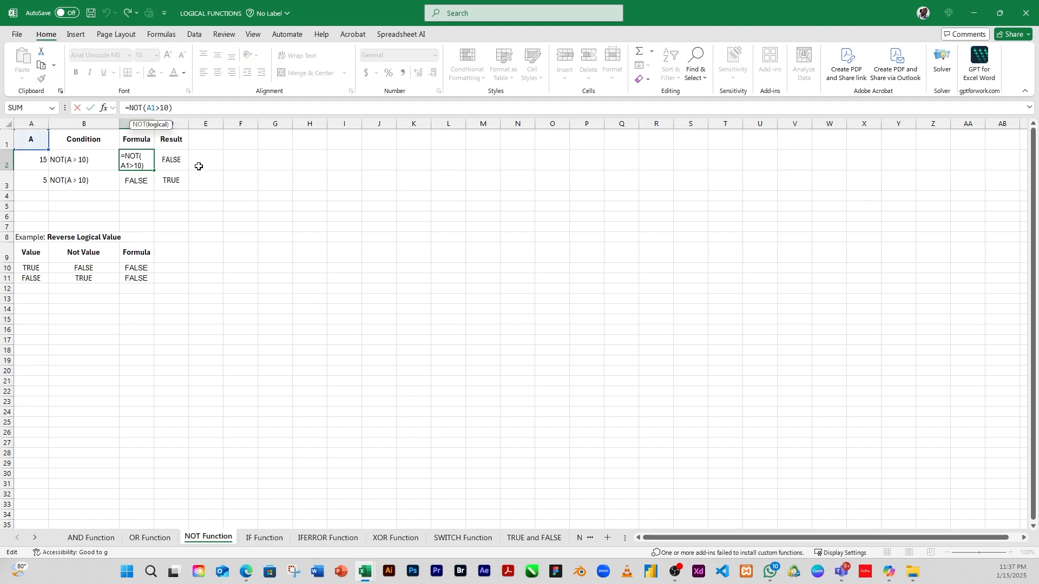
key(BackSpace)
text(2)
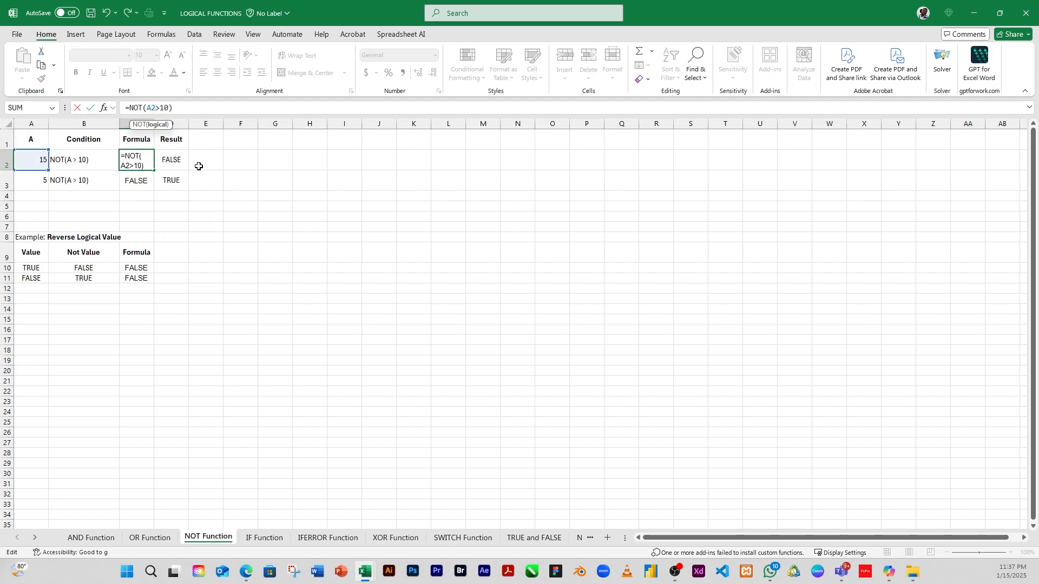
key(Return)
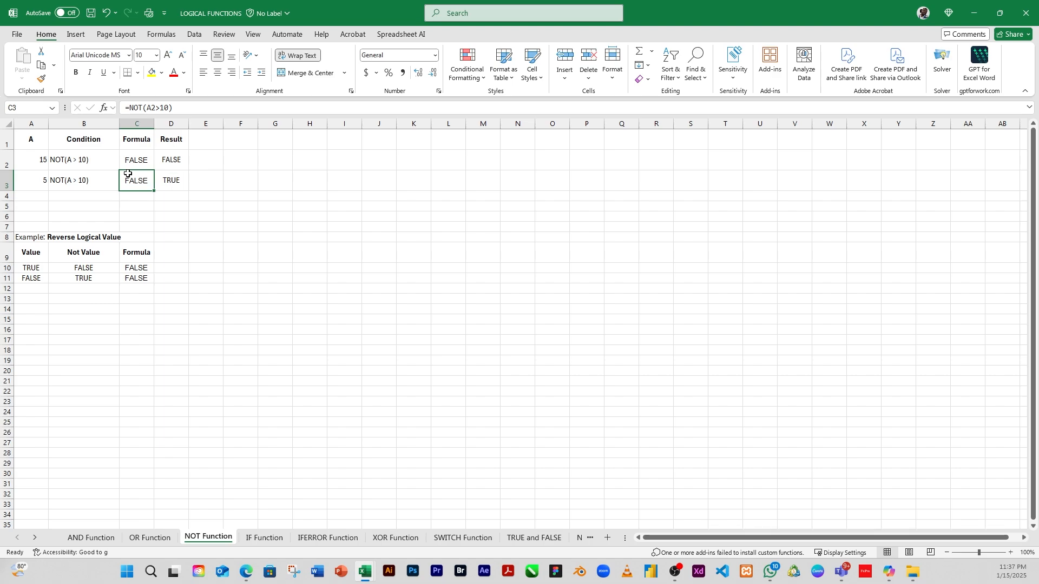
- Correct the formula in cell C3 to =NOT(A3>10)
click(28, 162)
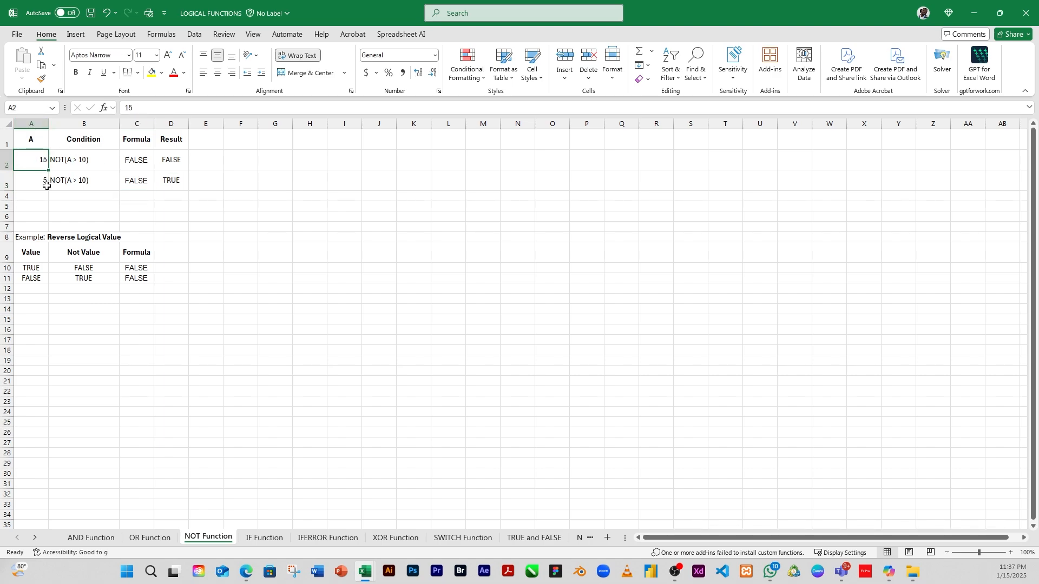
click(140, 176)
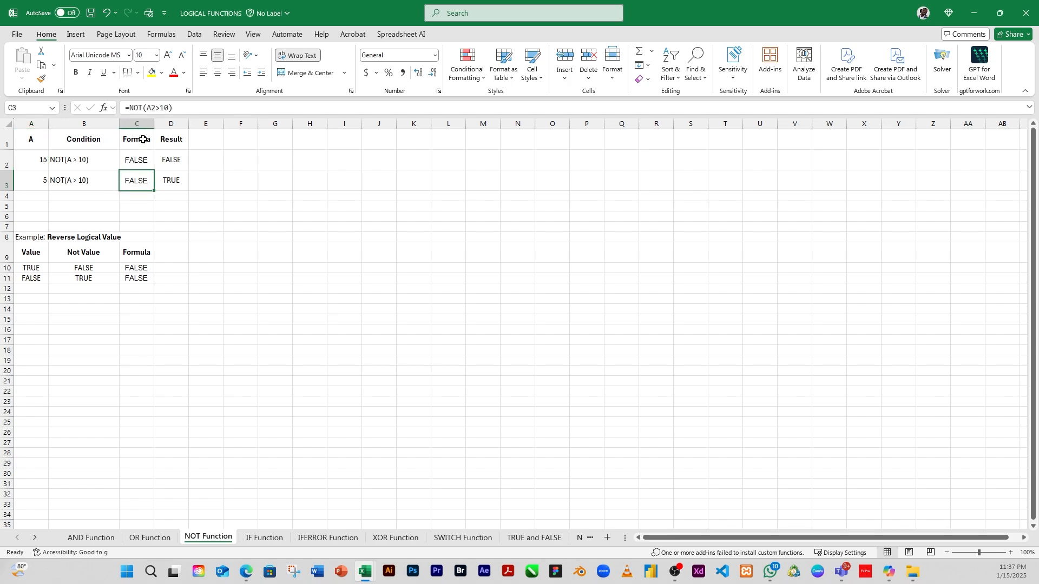
click(156, 108)
key(BackSpace)
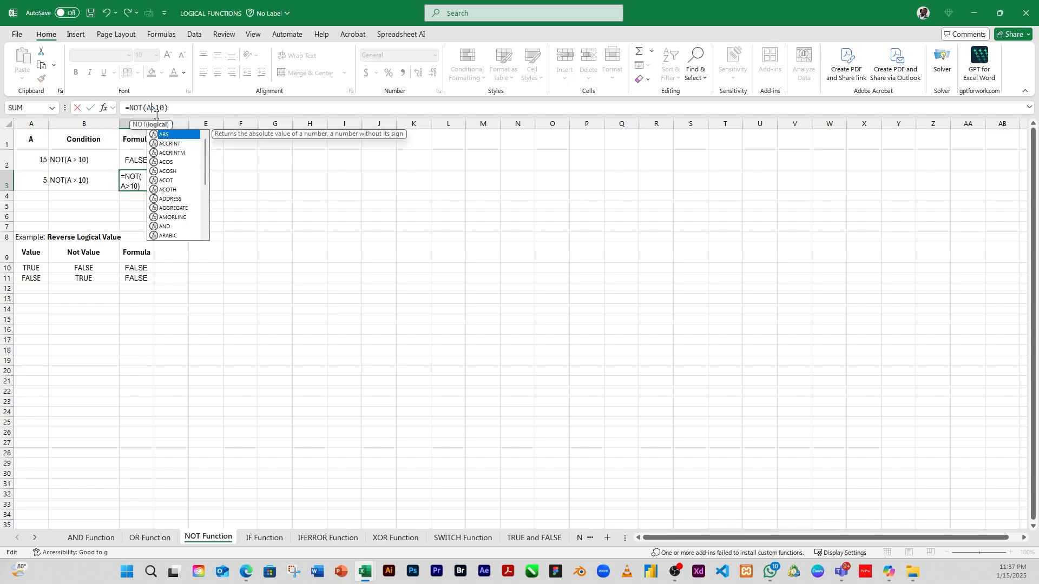
text(3)
key(Return)
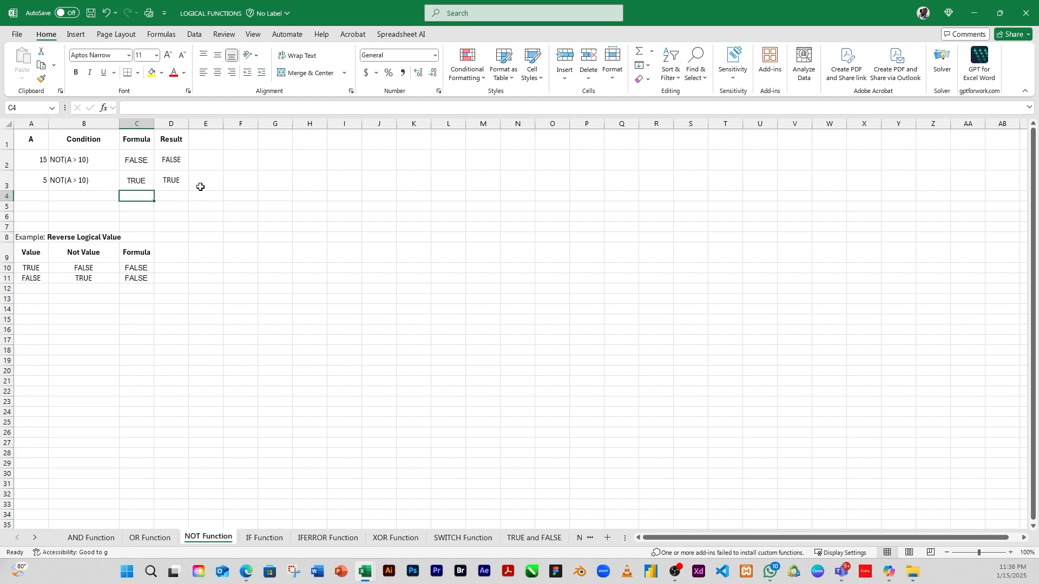
- Compare the formulas in C2 and C3 with the Result column, and examine the NOT part of C2's formula
click(169, 185)
click(138, 178)
click(137, 157)
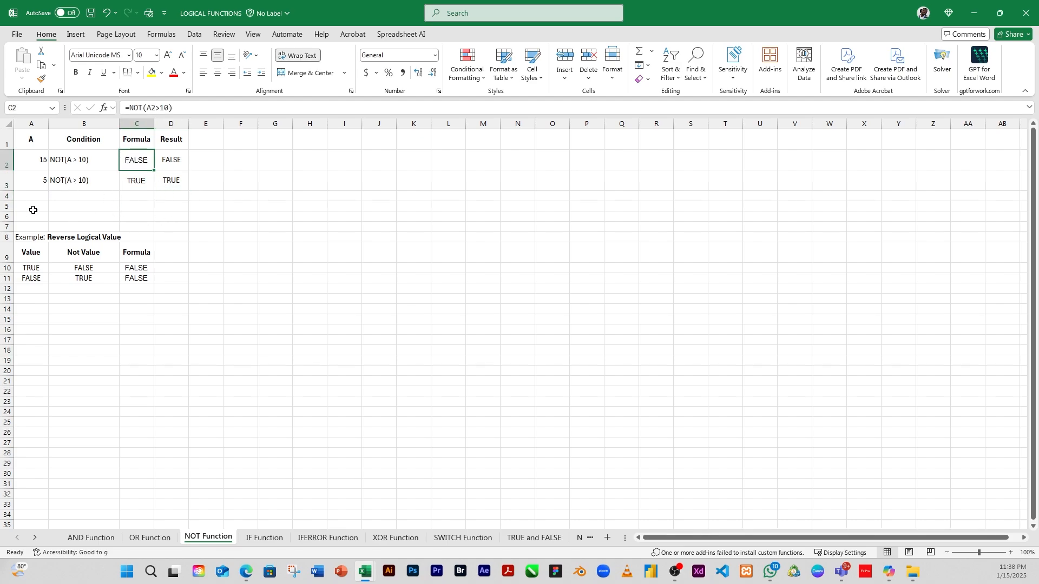
click(29, 167)
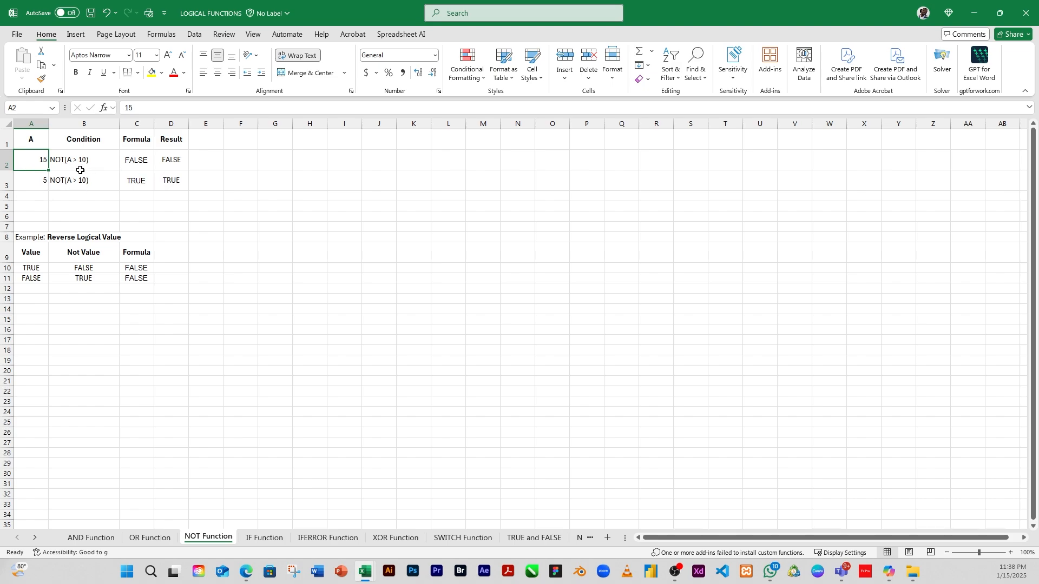
click(139, 160)
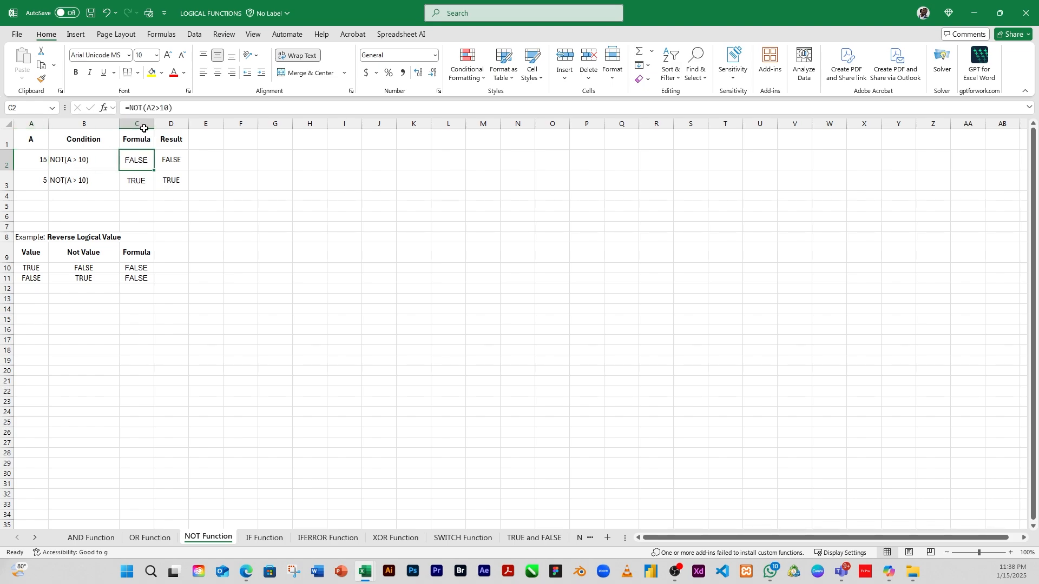
click(131, 108)
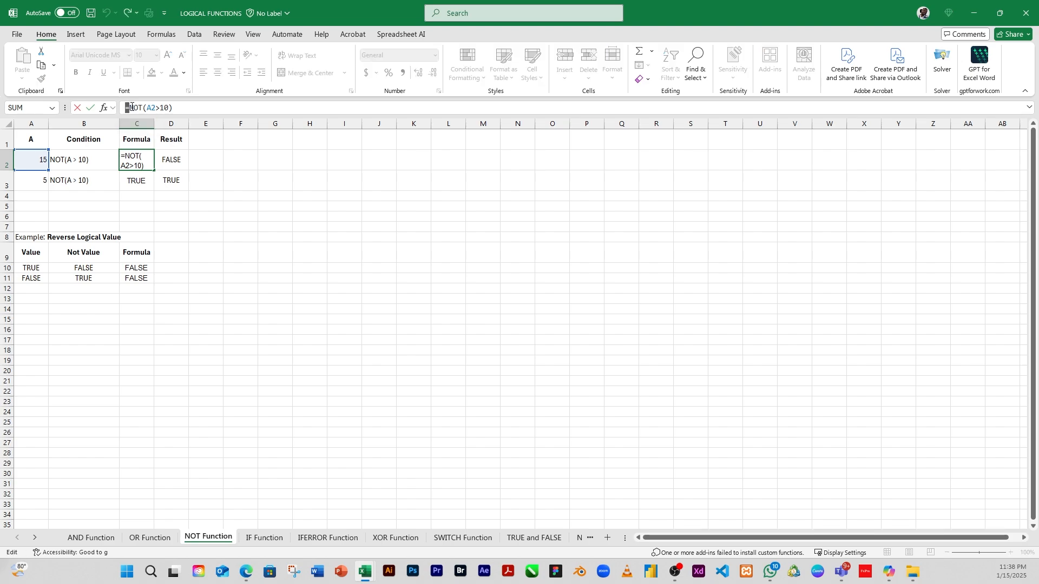
click(134, 107)
click(143, 107)
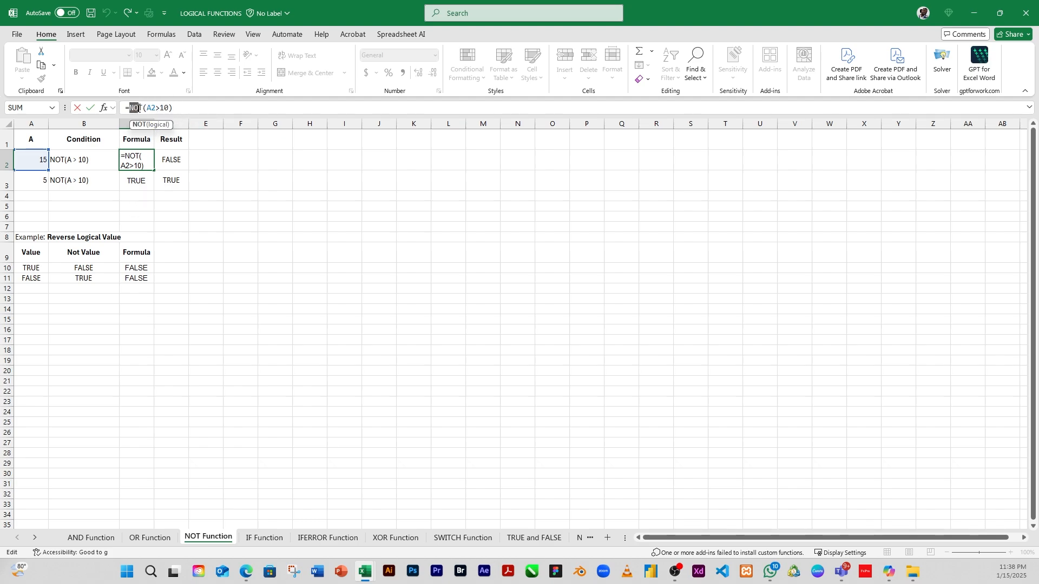
drag(137, 108, 144, 108)
key(Return)
click(144, 158)
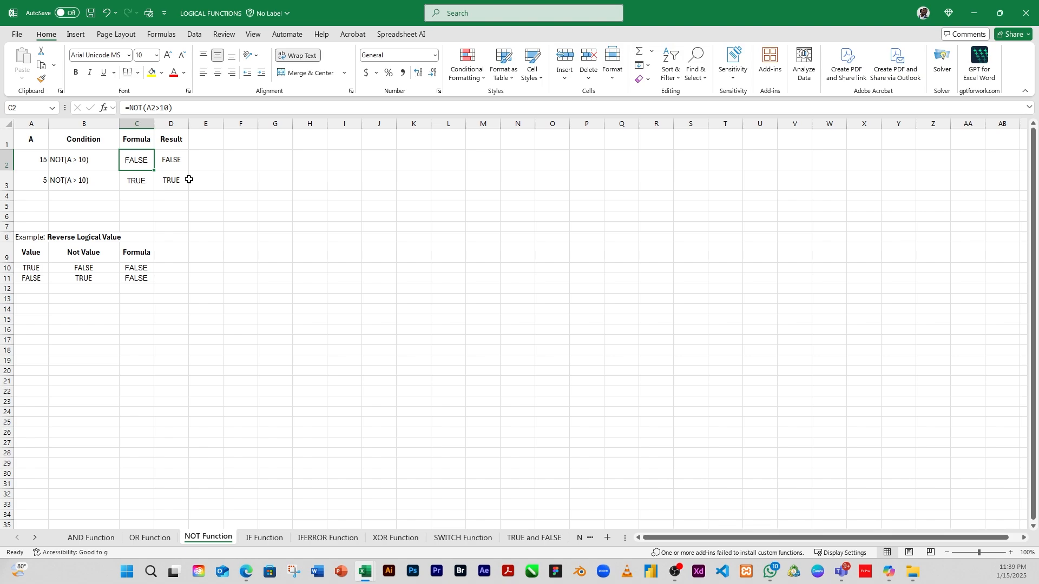
- Change the threshold in cell C3's formula to make it =NOT(A3>12)
click(130, 178)
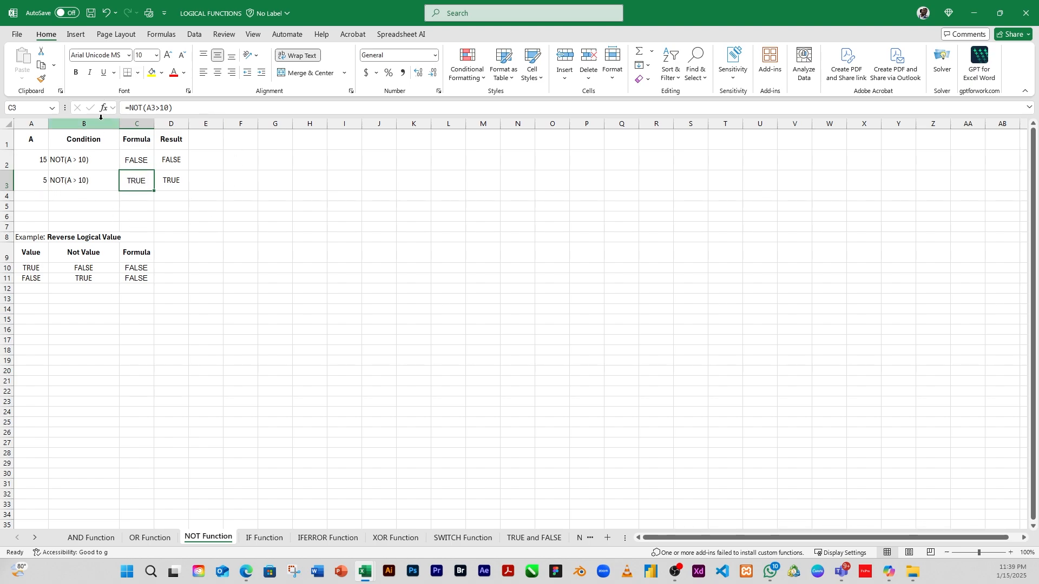
click(165, 108)
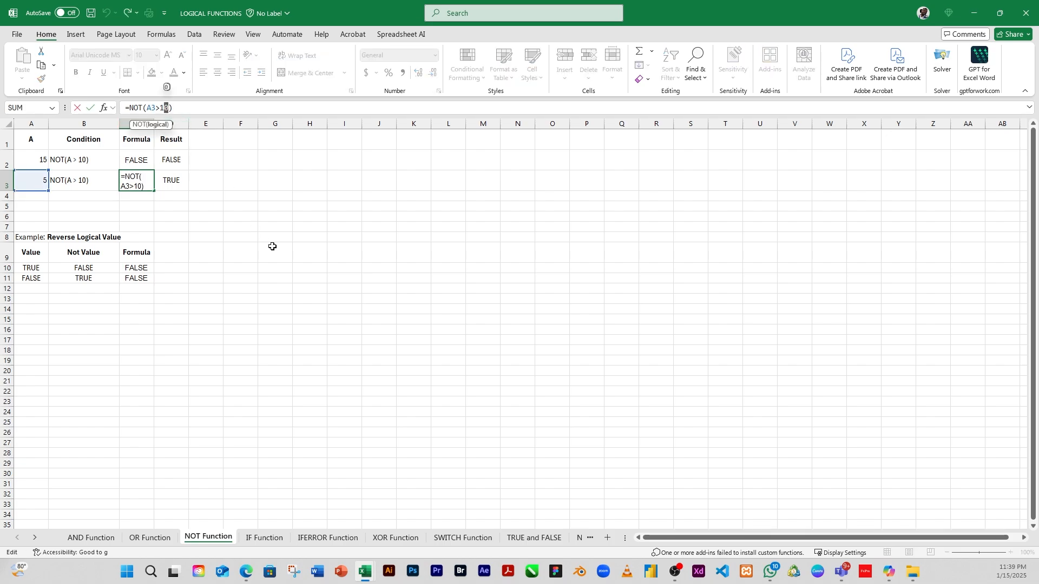
text(2)
key(Return)
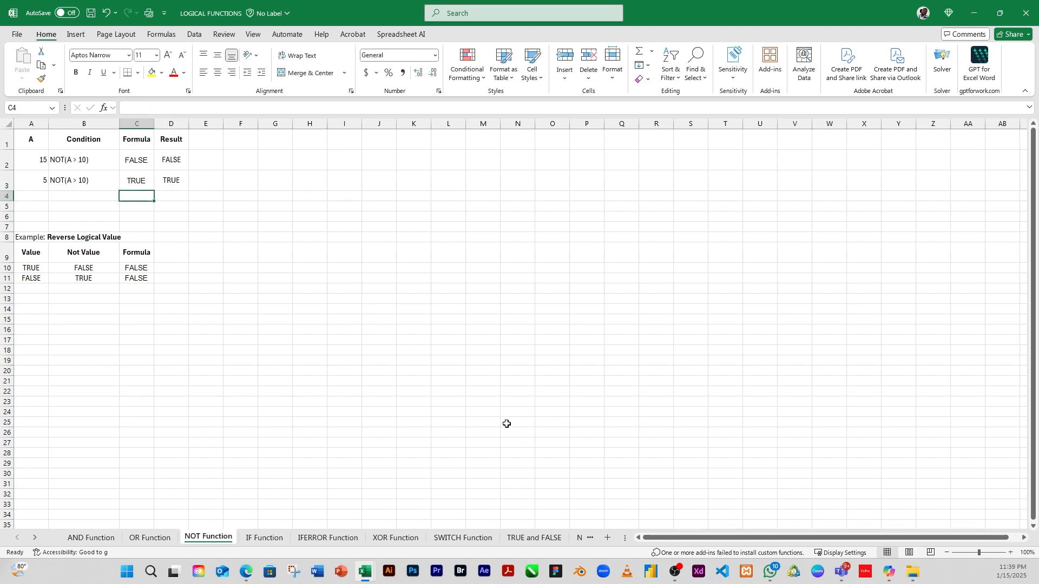
- Examine the NOT function name in cell C3's formula and cancel the edit
click(133, 181)
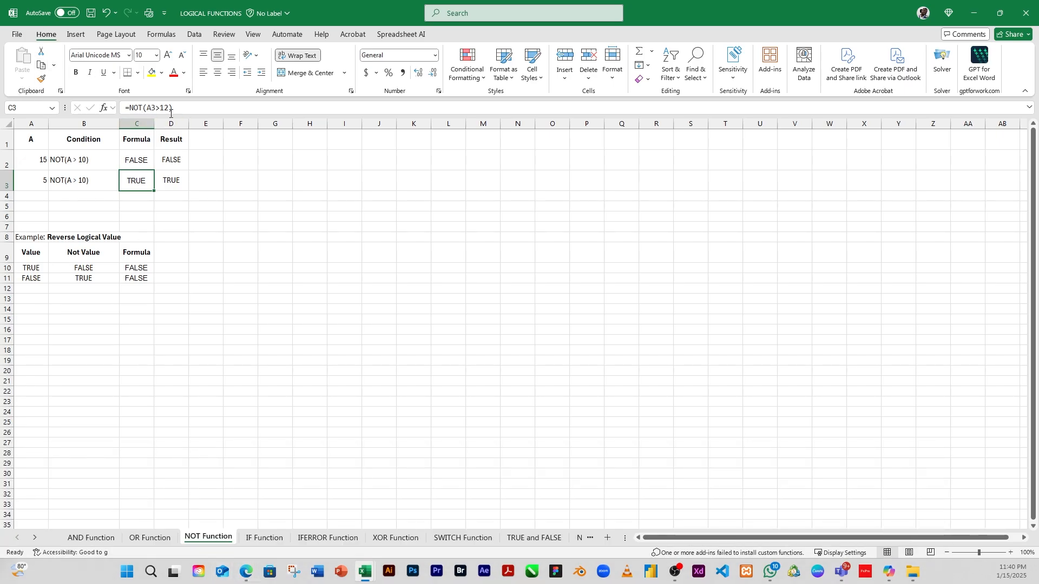
drag(130, 107, 144, 106)
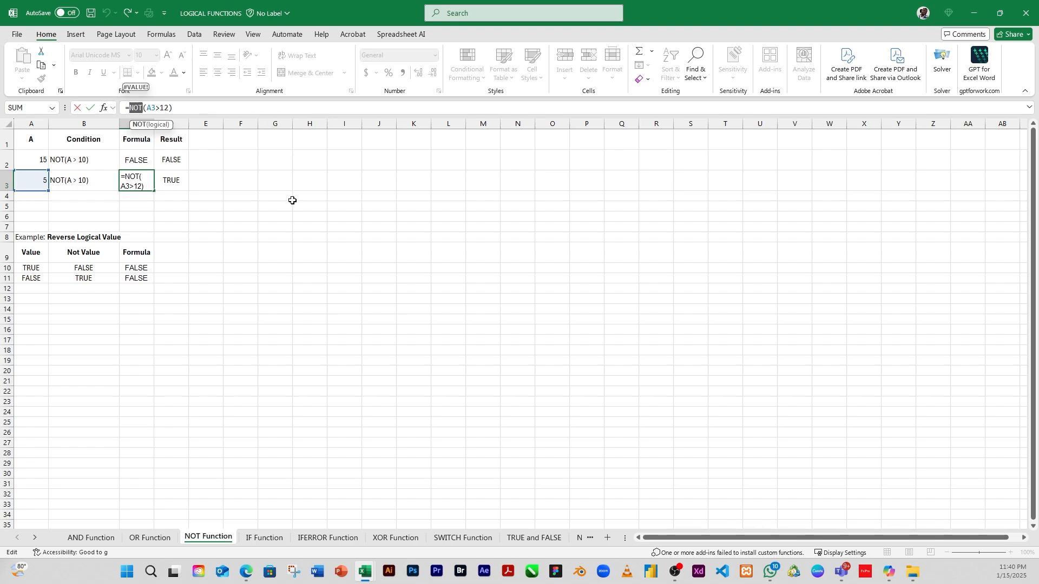
click(192, 260)
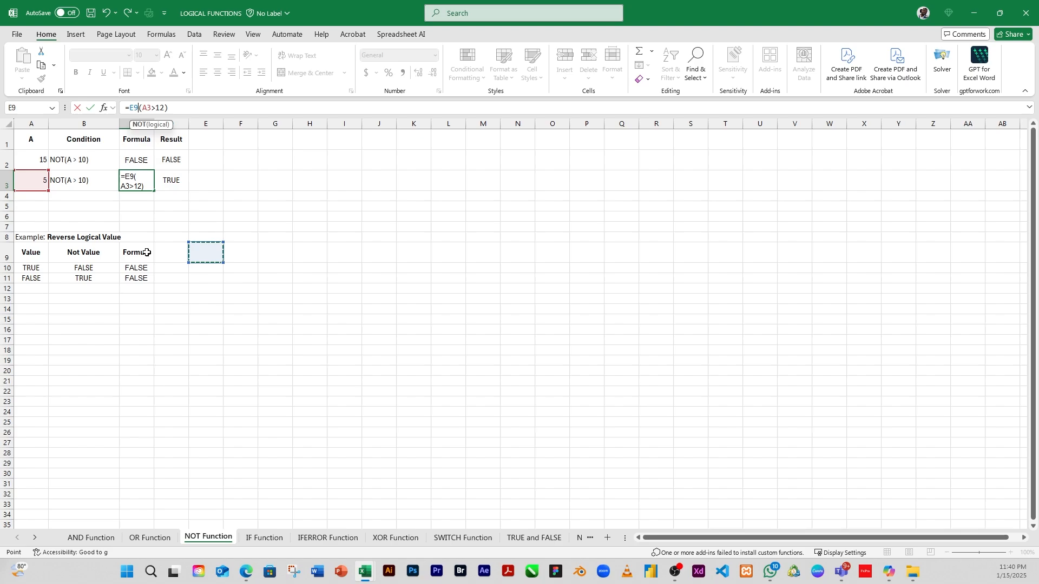
key(Escape)
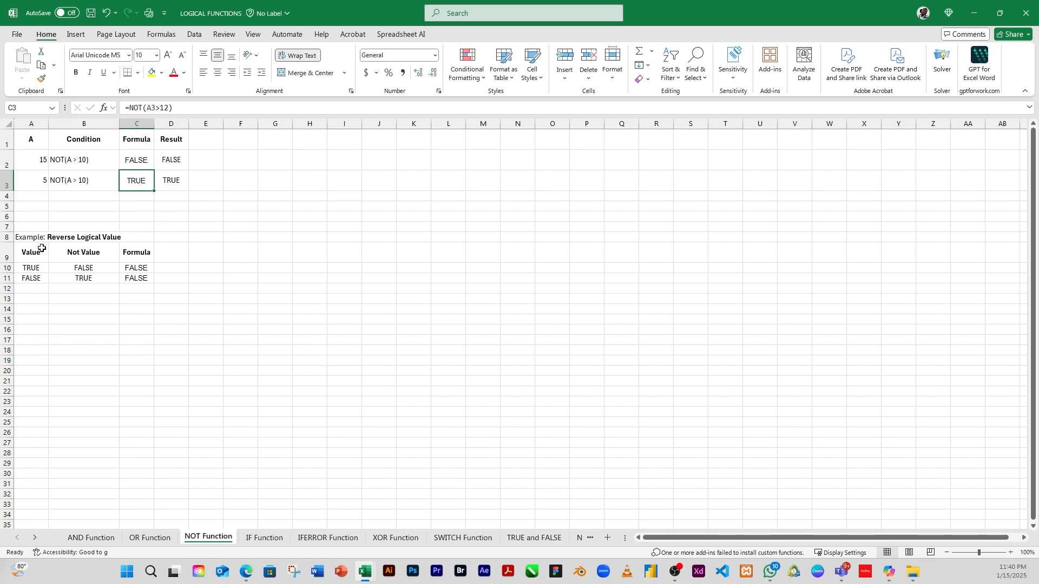
- In the Reverse Logical Value example, correct the formula in cell C10 to =NOT(A10) and check it
click(74, 238)
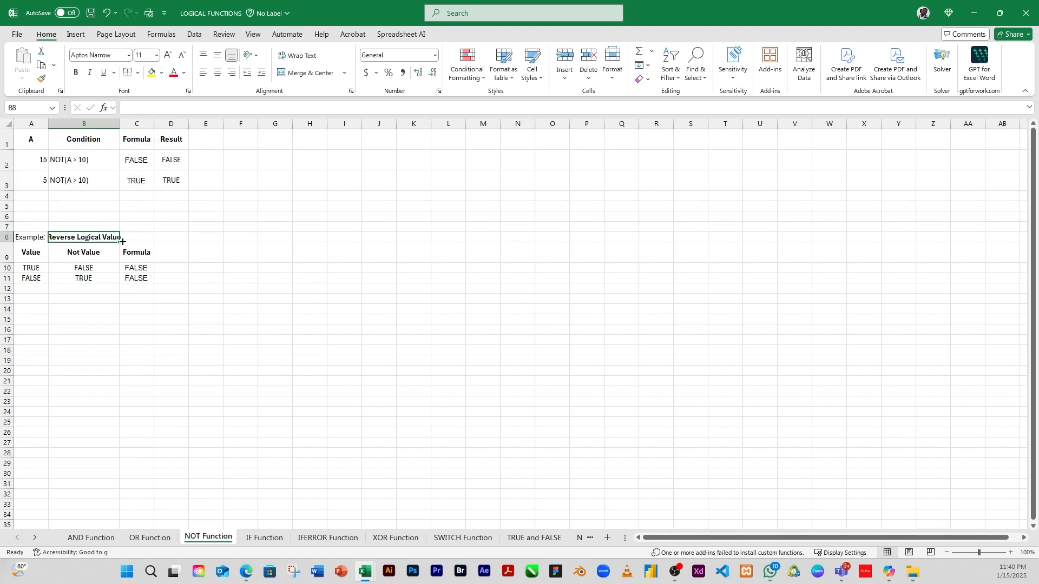
click(33, 268)
click(90, 270)
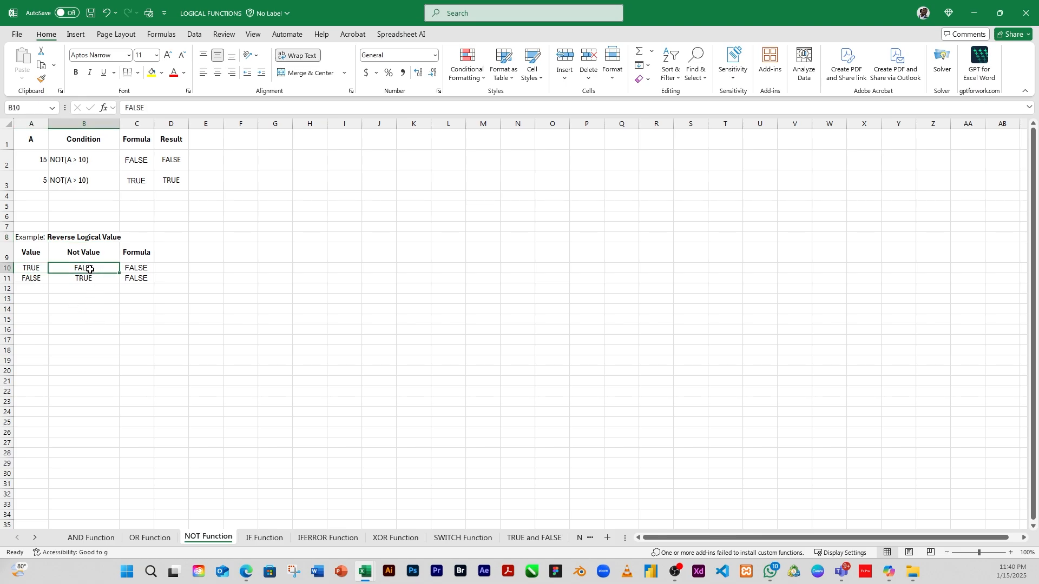
click(137, 267)
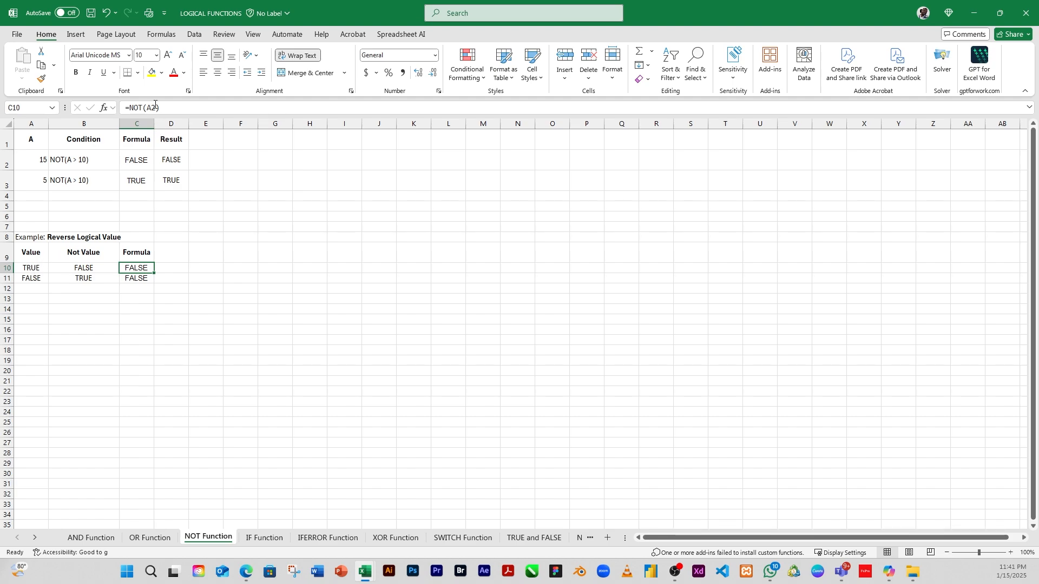
key(F2)
key(Left)
key(BackSpace)
text(10)
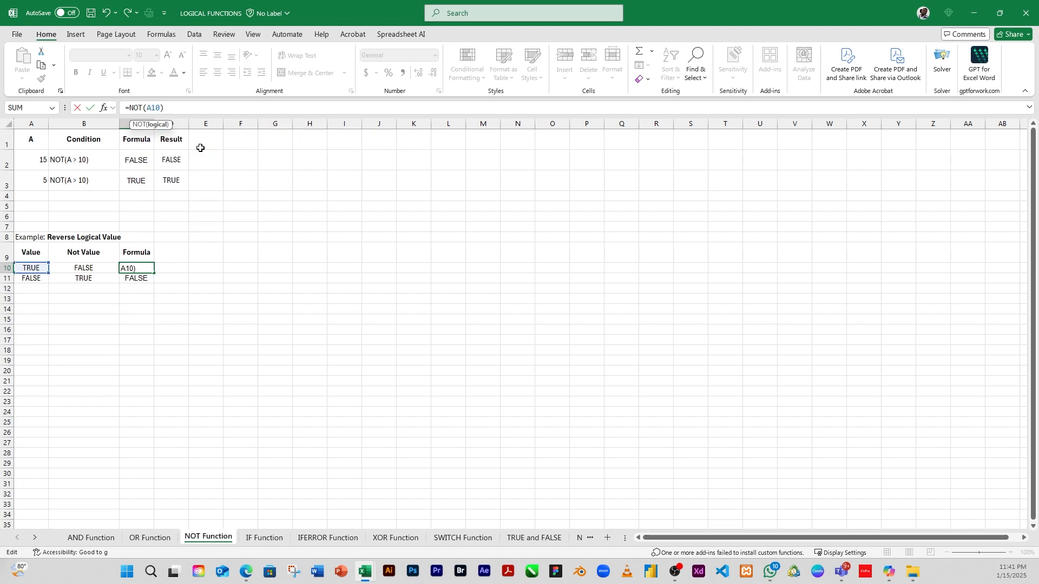
key(Return)
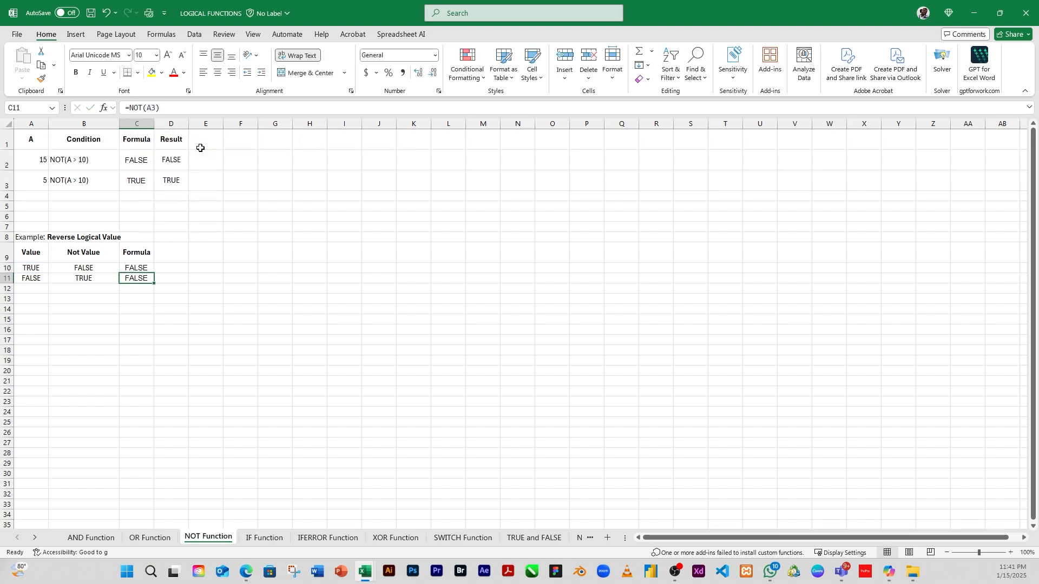
click(133, 266)
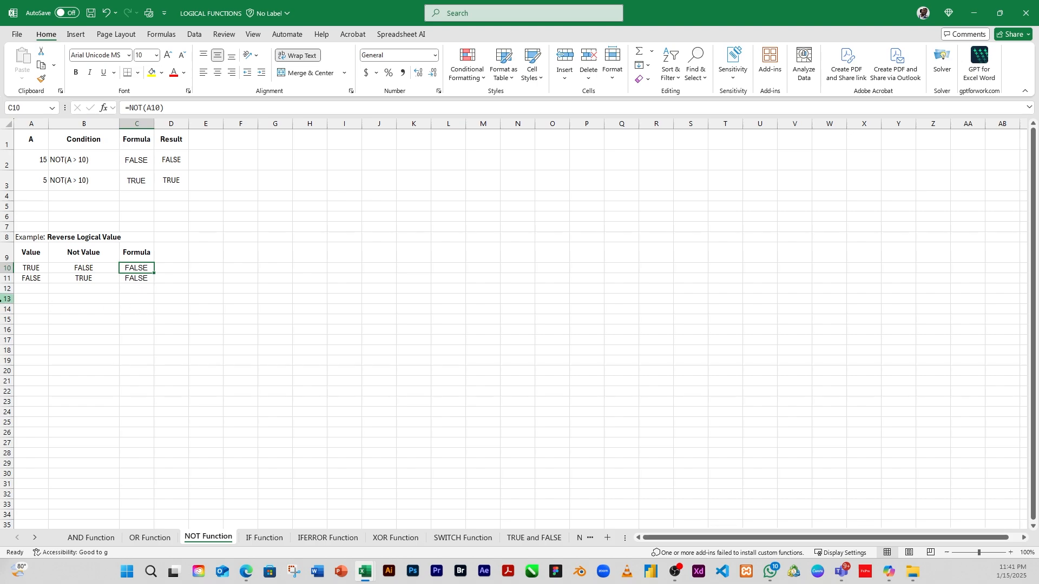
- In the Reverse Logical Value example, correct the formula in cell C11 to =NOT(A11)
click(142, 278)
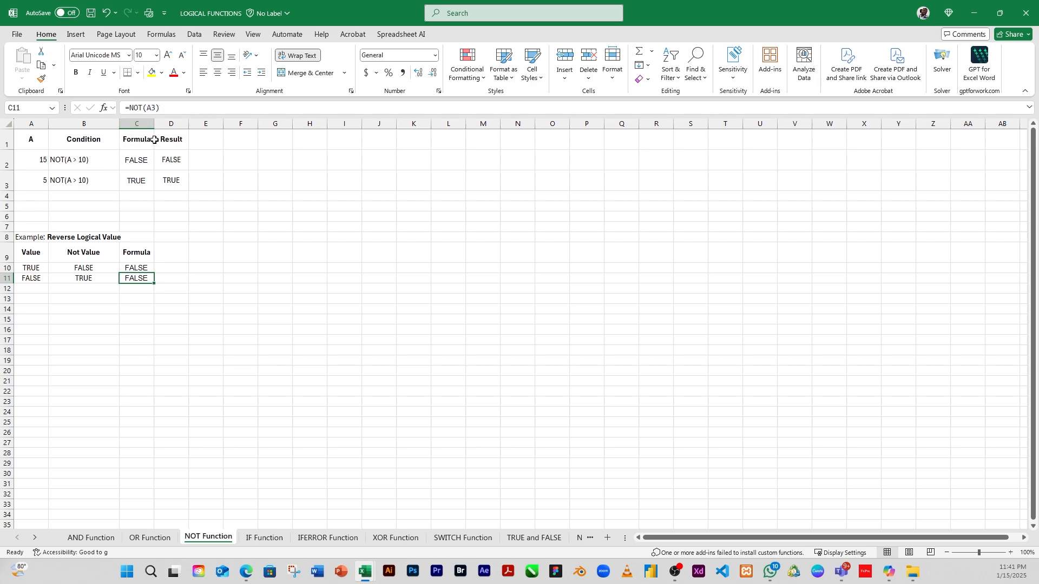
double_click(151, 109)
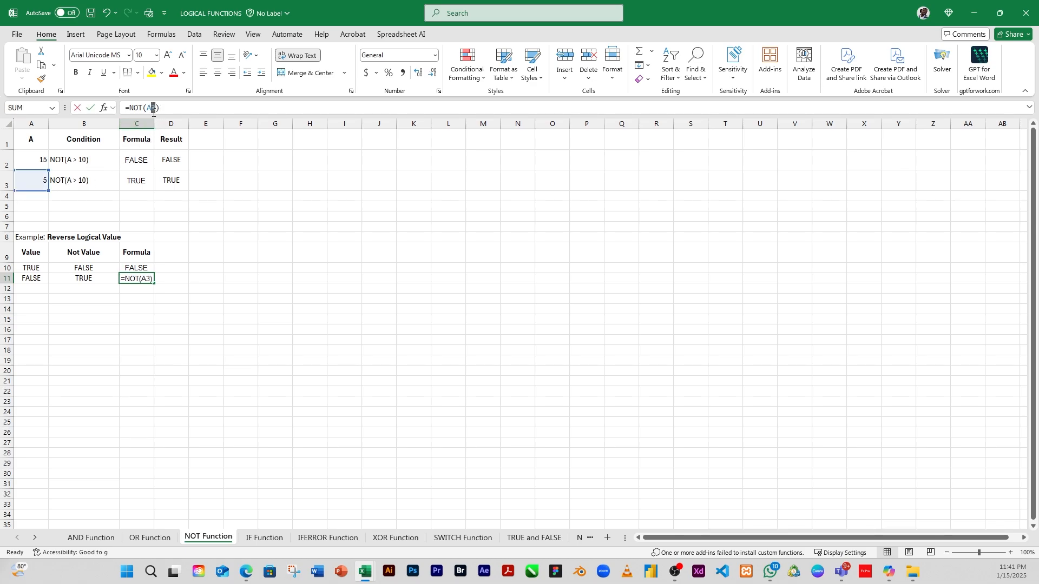
text(A11)
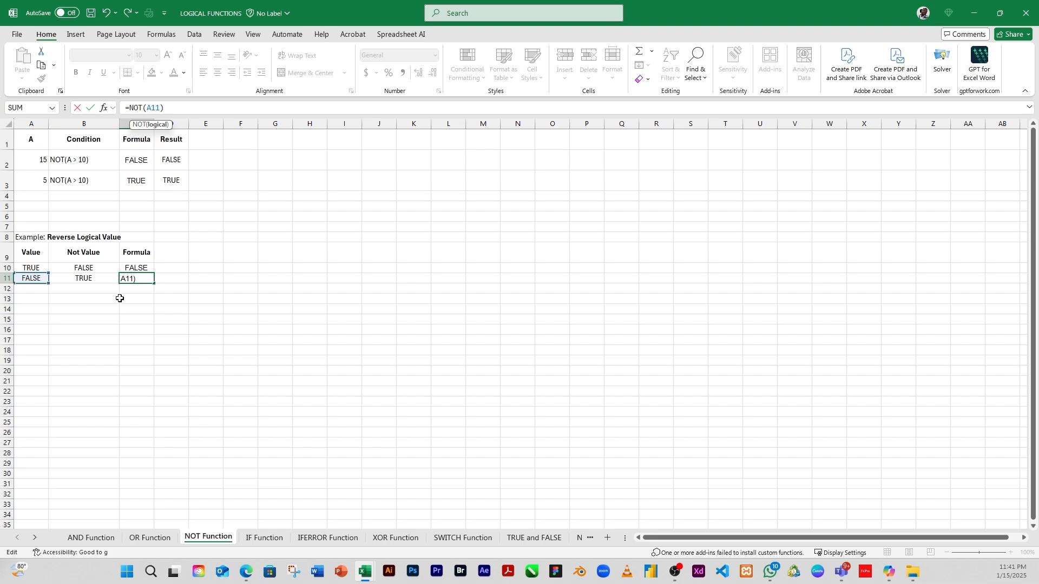
key(Return)
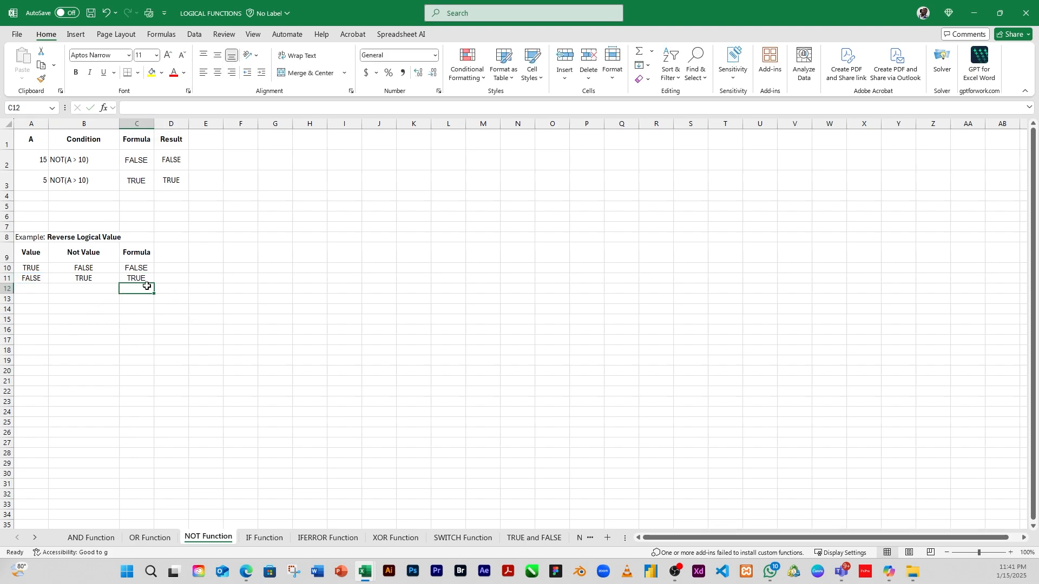
- Compare the values in A10 and A11 with the NOT formulas in C10 and C11
click(27, 279)
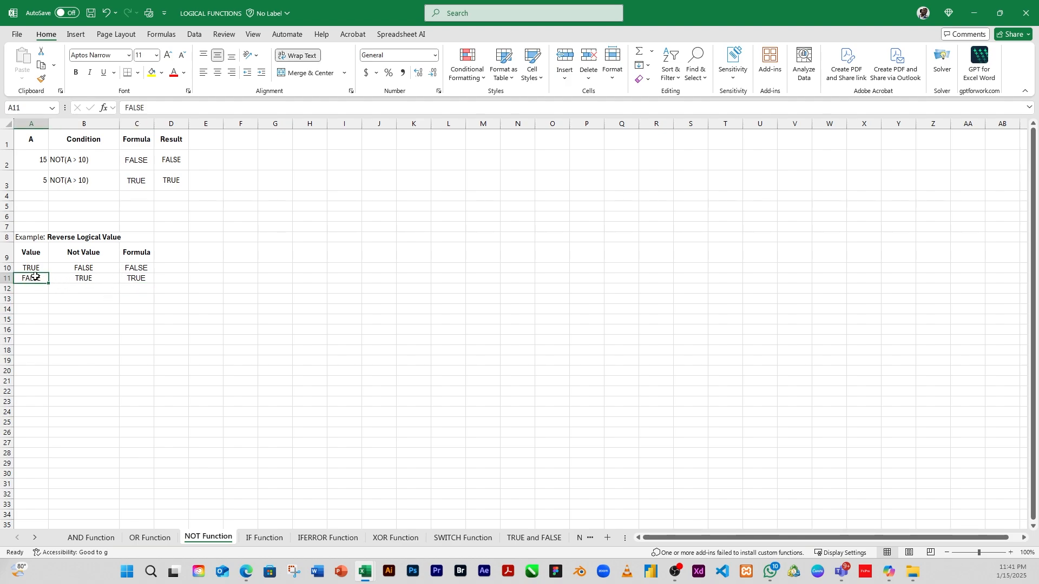
click(137, 278)
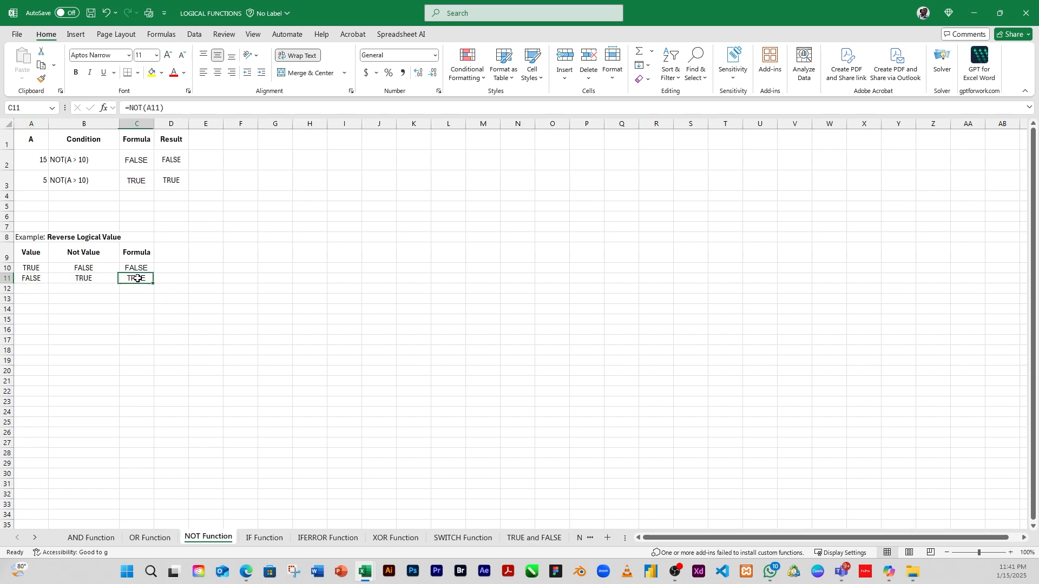
click(33, 268)
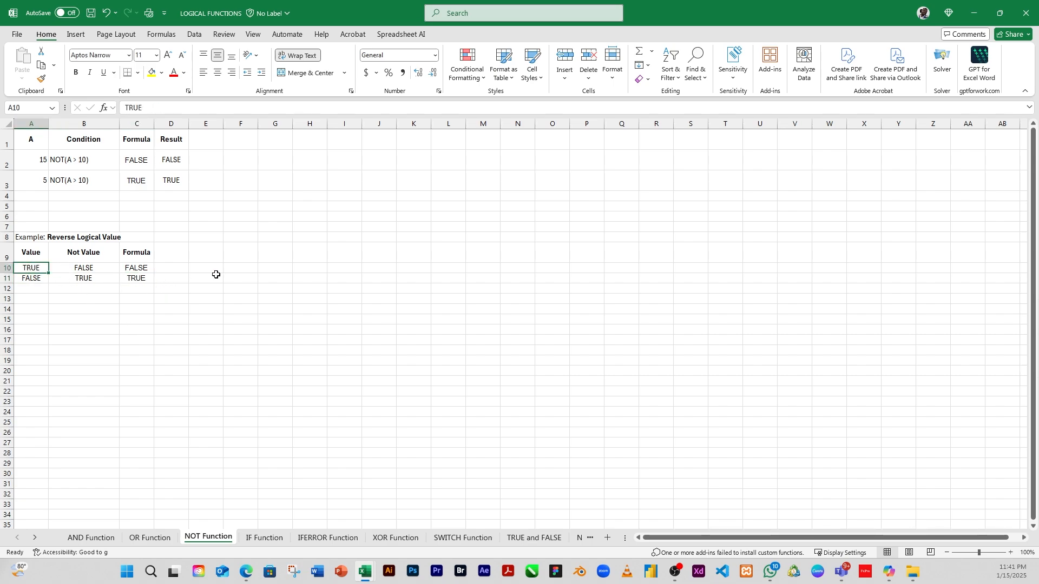
click(139, 269)
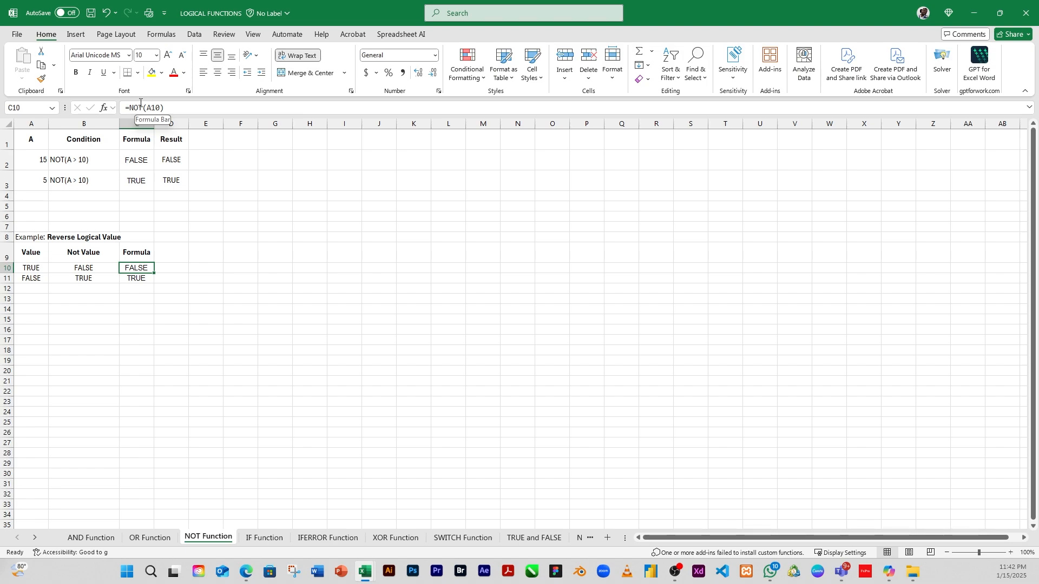
click(142, 278)
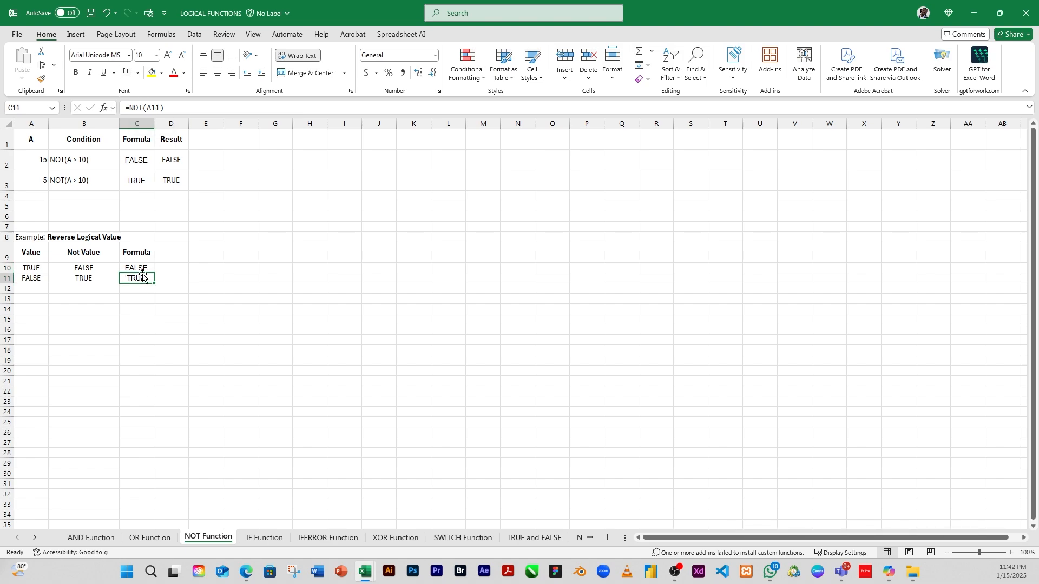